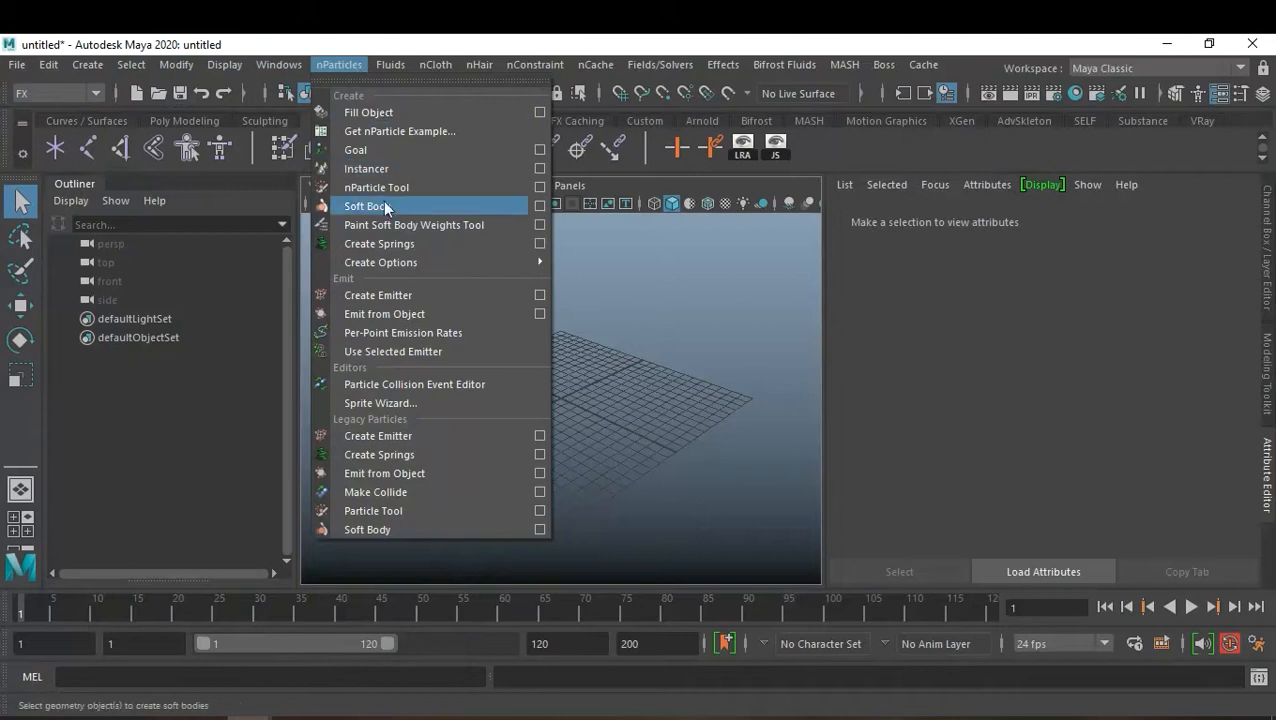
Step: Open the nParticle Tool settings, reset them to defaults and reopen them with the solver set to Create New Solver
{"action": "left_click", "coordinate": [537, 188]}
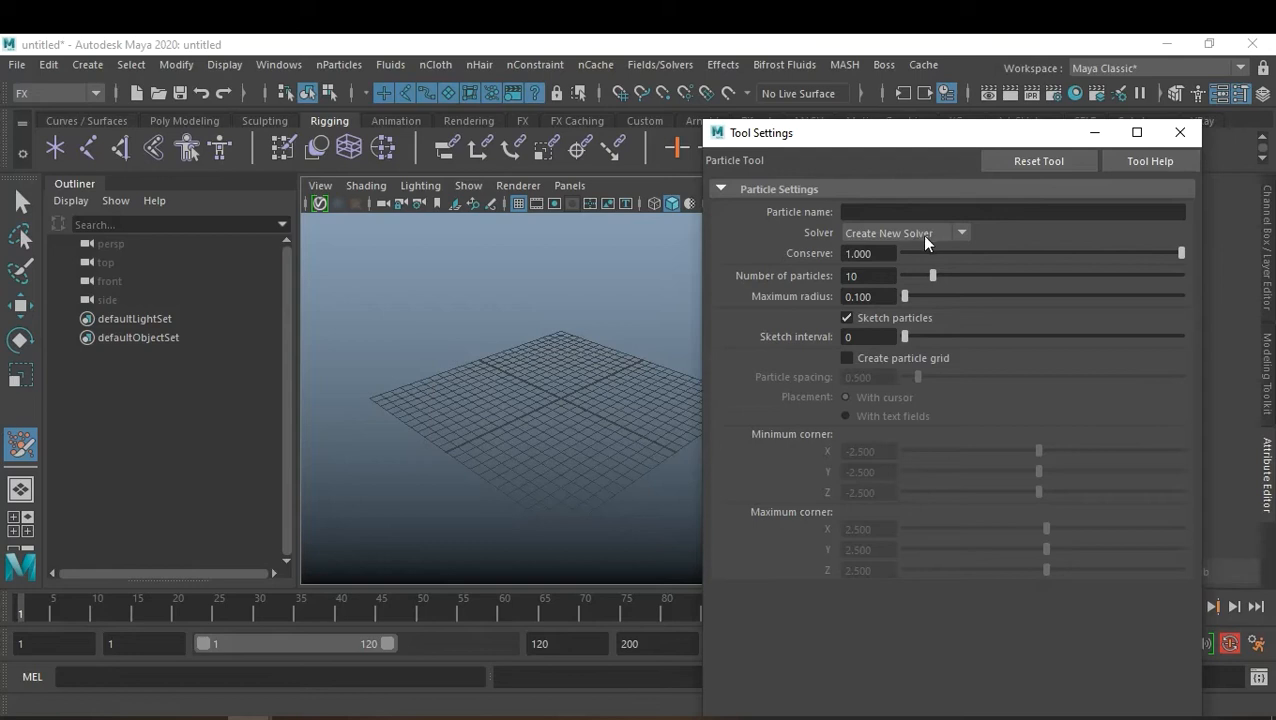
{"action": "left_click", "coordinate": [1025, 163]}
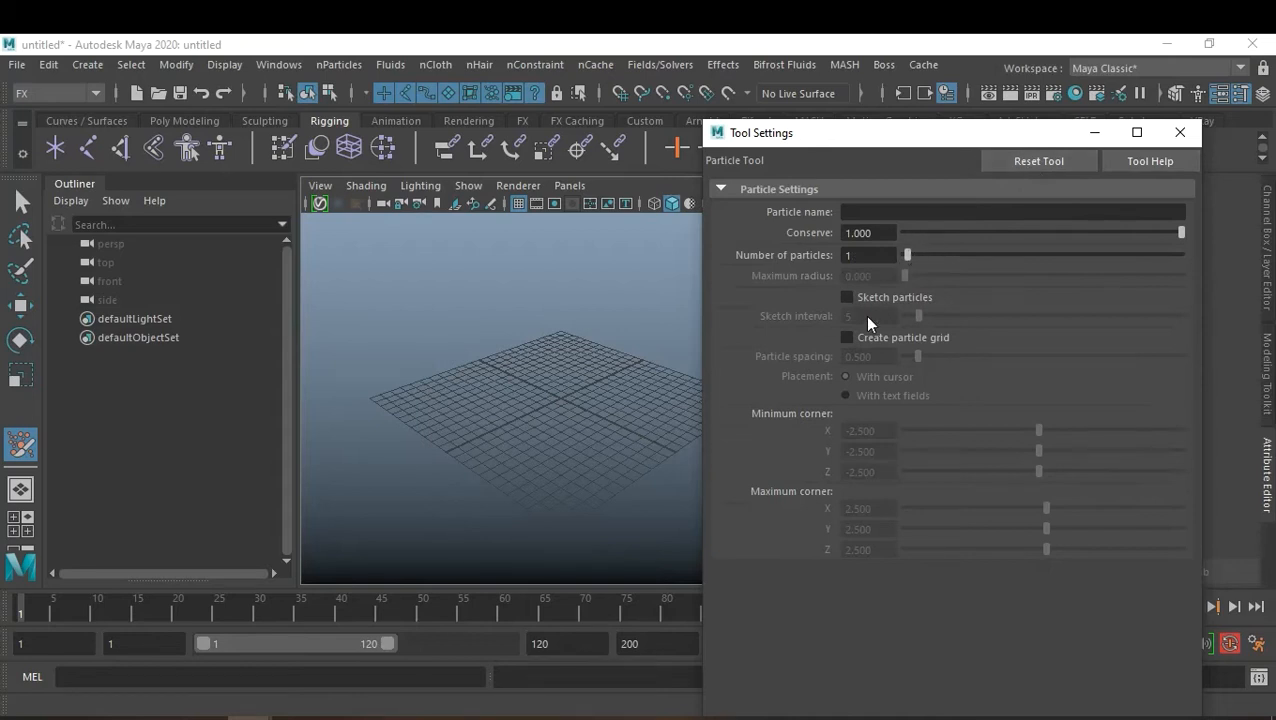
{"action": "left_click", "coordinate": [339, 64]}
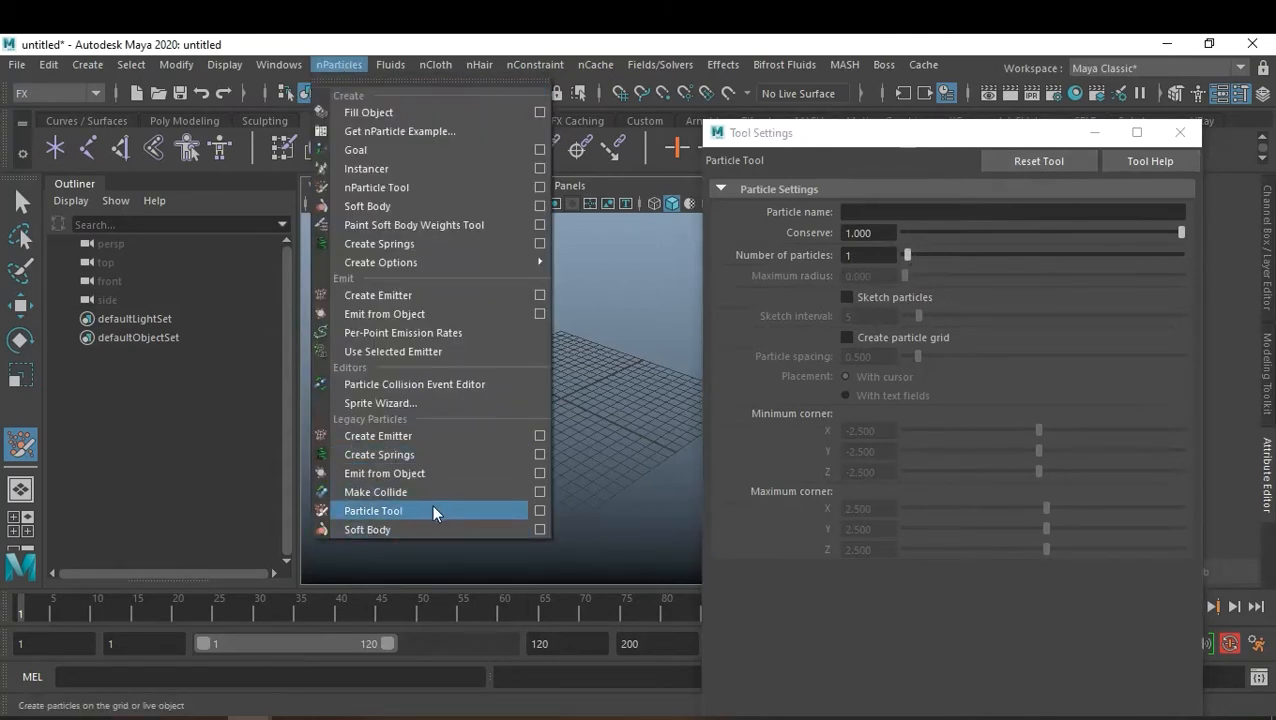
{"action": "left_click", "coordinate": [1182, 140]}
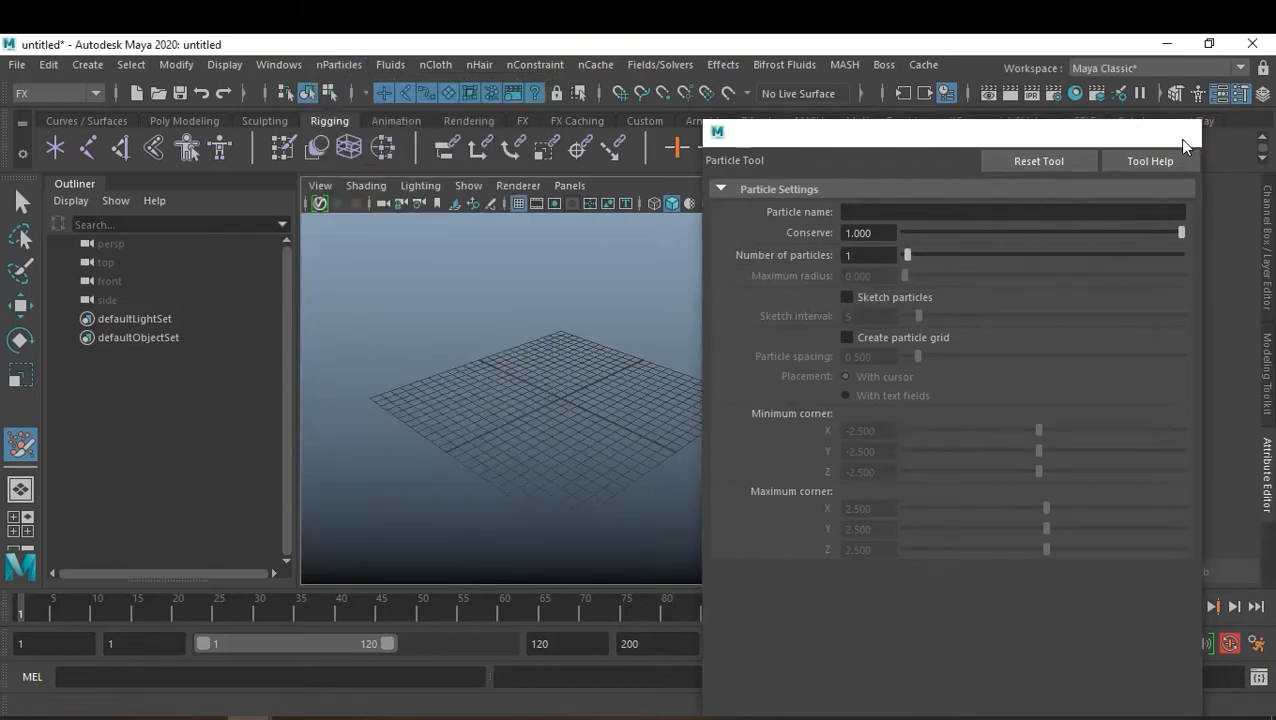
{"action": "left_click", "coordinate": [1181, 136]}
{"action": "left_click", "coordinate": [339, 64]}
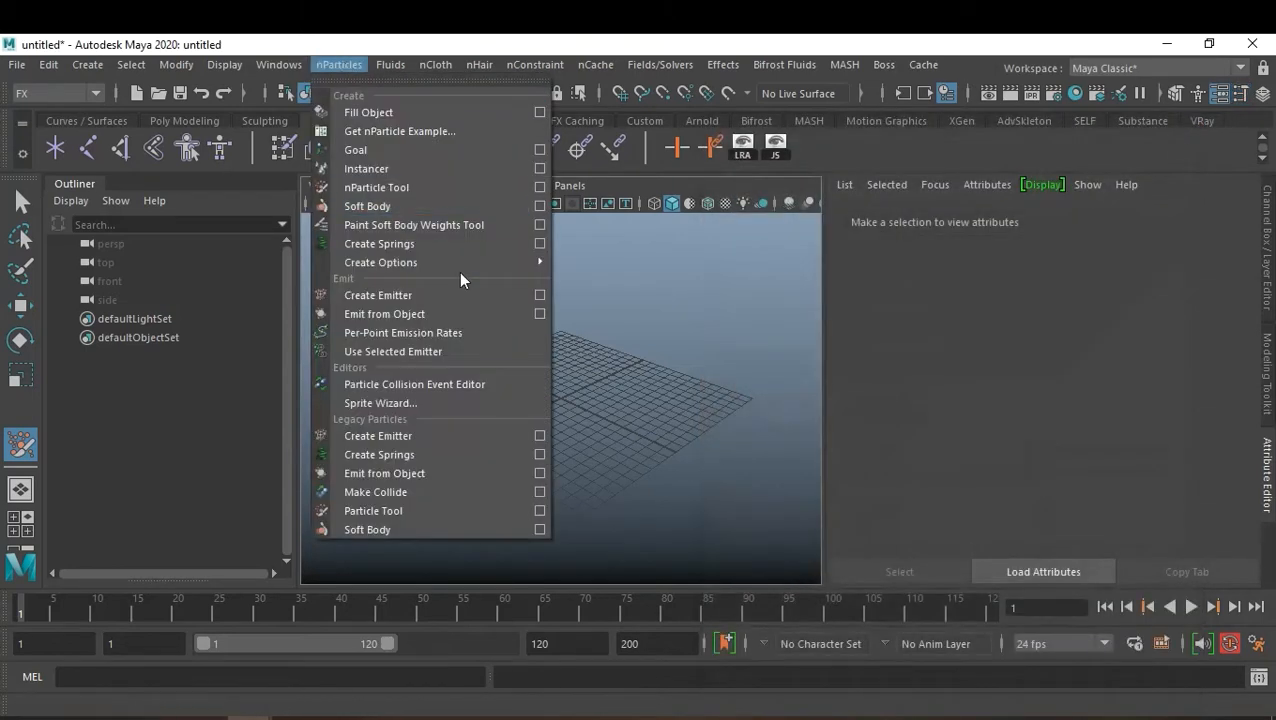
{"action": "left_click", "coordinate": [540, 189]}
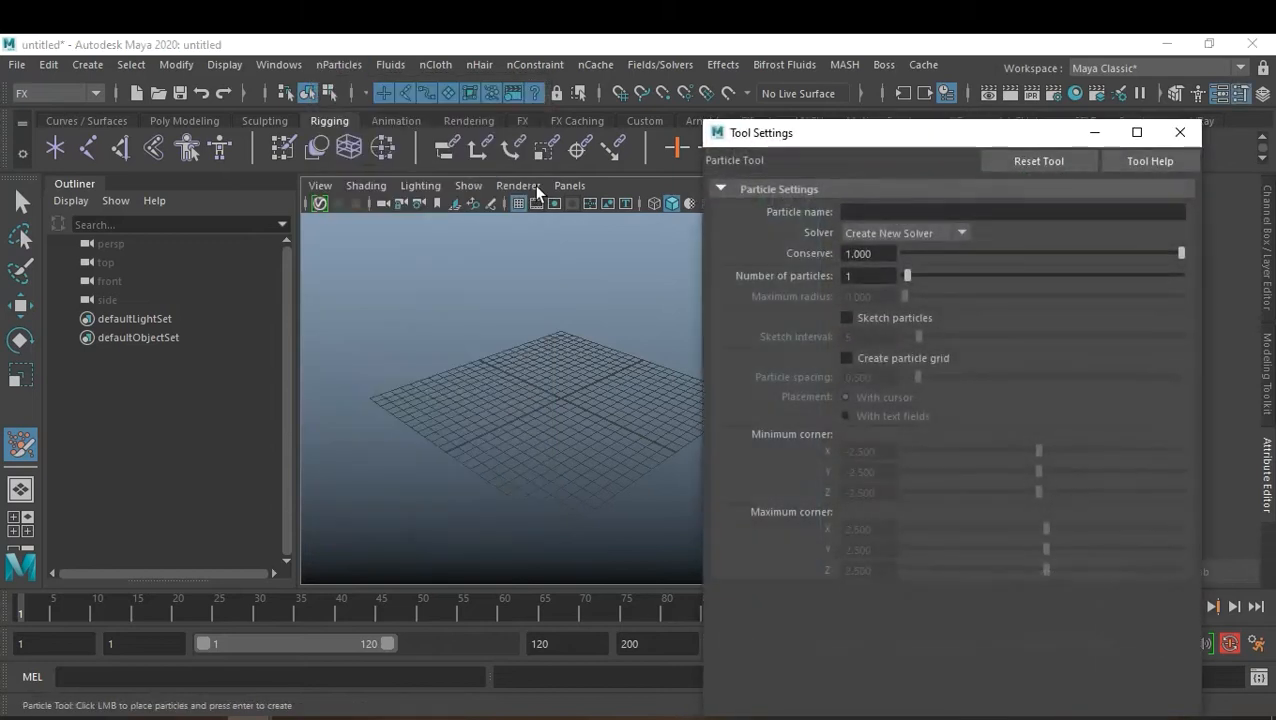
{"action": "left_click", "coordinate": [928, 234]}
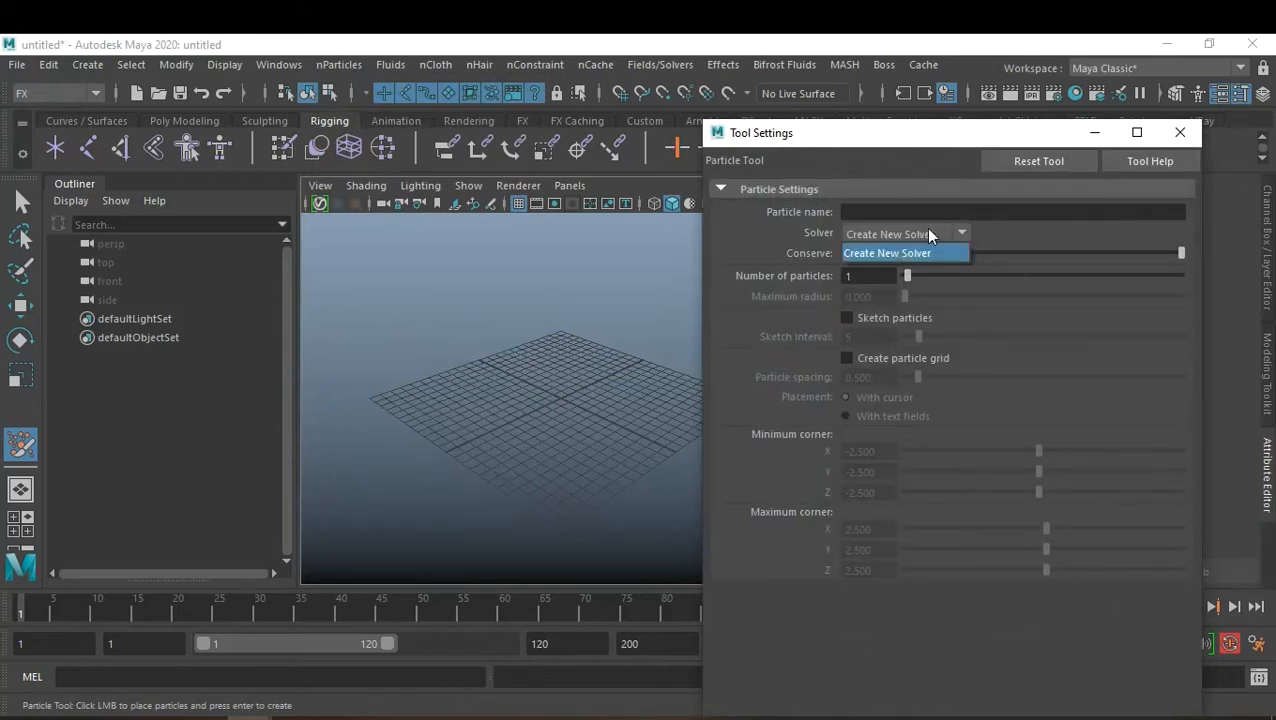
{"action": "left_click", "coordinate": [897, 173]}
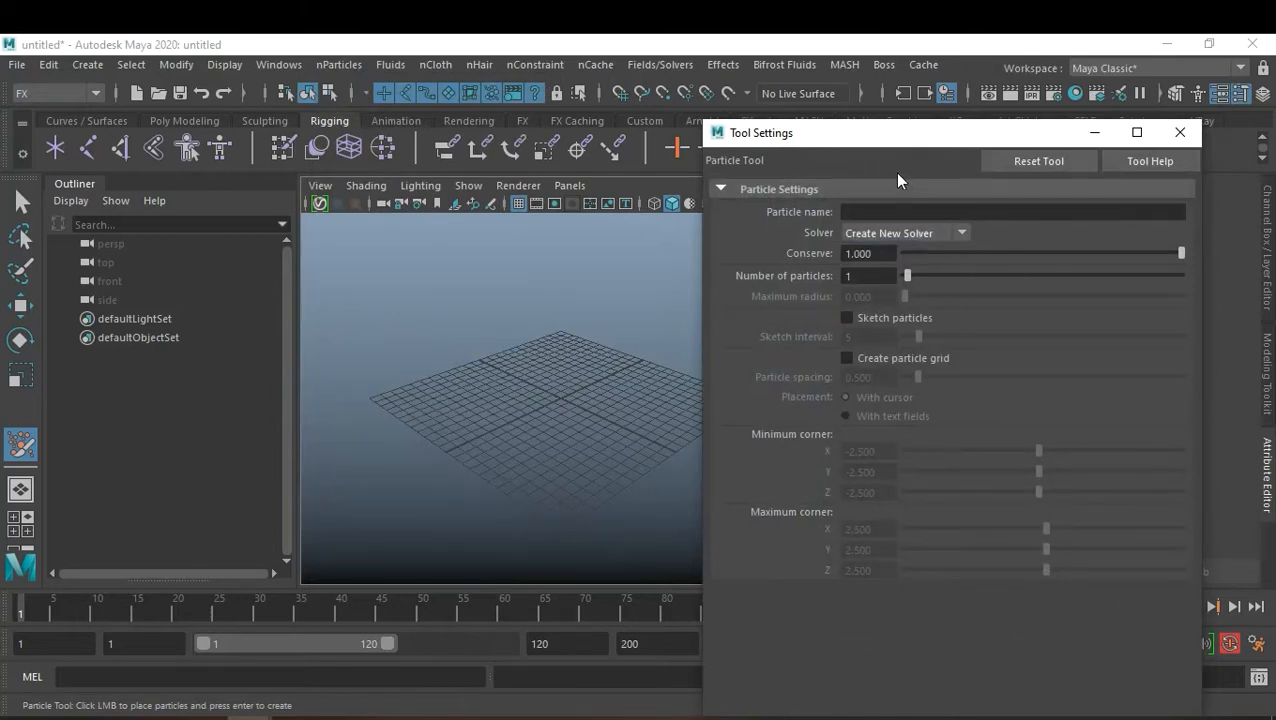
Step: Enable particle grid creation with cursor placement and create an nParticle grid between the viewport grid's far corner and its near area
{"action": "left_click", "coordinate": [846, 359]}
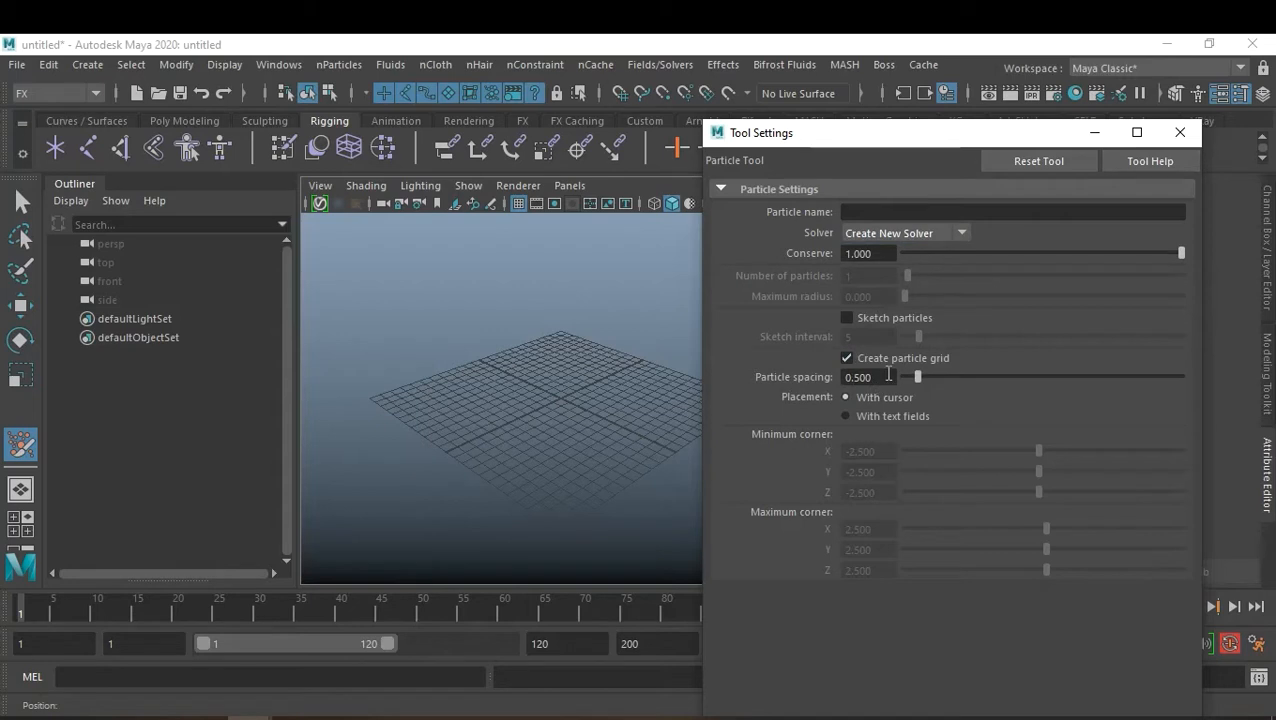
{"action": "scroll", "coordinate": [550, 420], "scroll_direction": "up", "scroll_amount": 5}
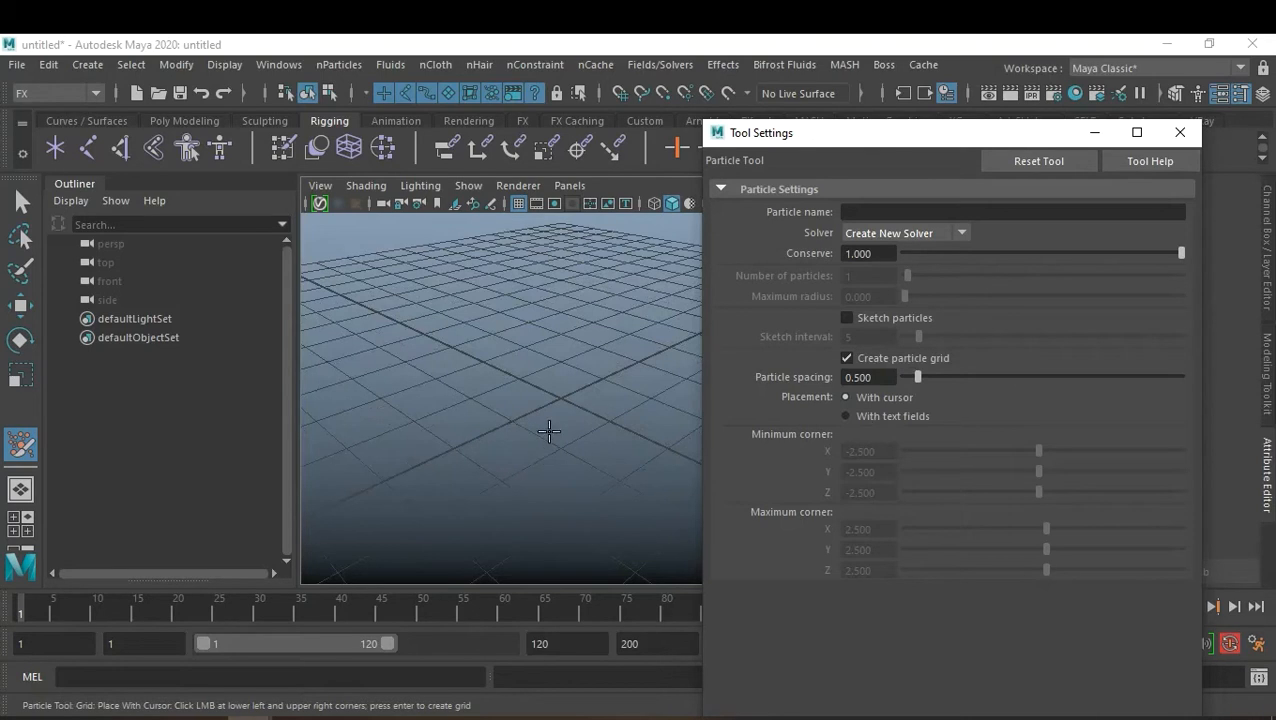
{"action": "scroll", "coordinate": [550, 433], "scroll_direction": "down", "scroll_amount": 5}
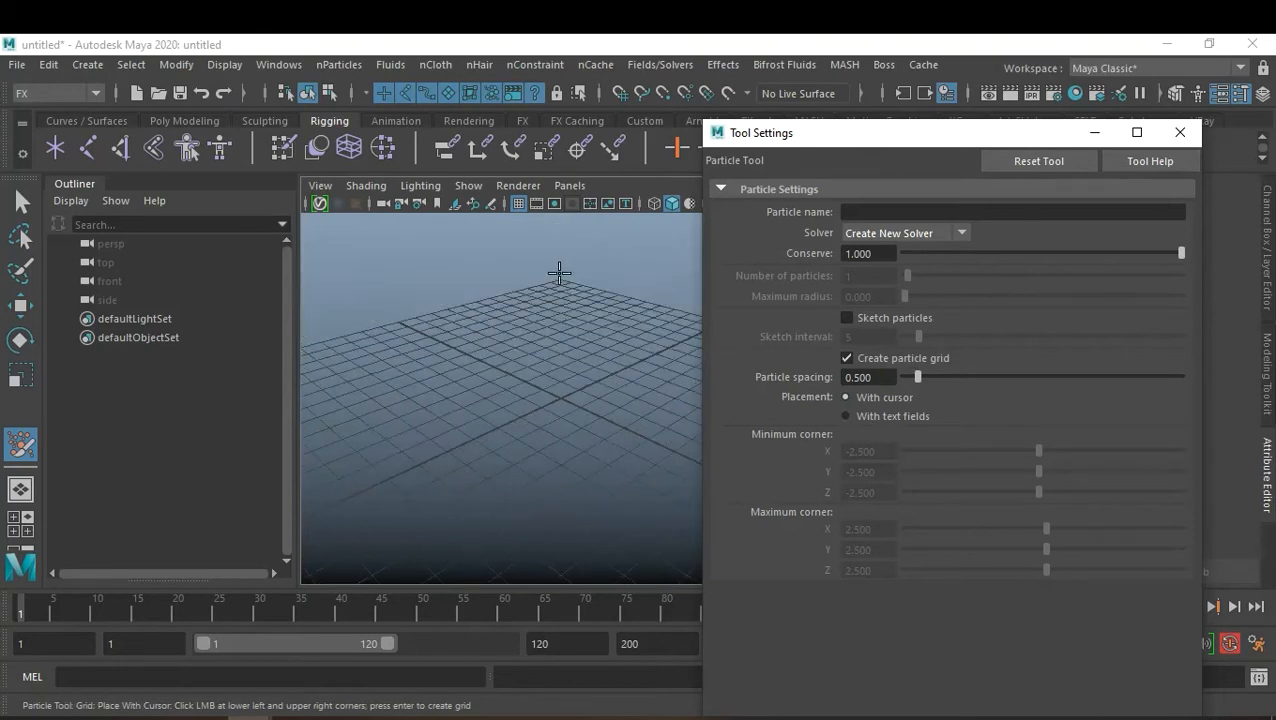
{"action": "left_click", "coordinate": [561, 279]}
{"action": "left_click", "coordinate": [547, 467]}
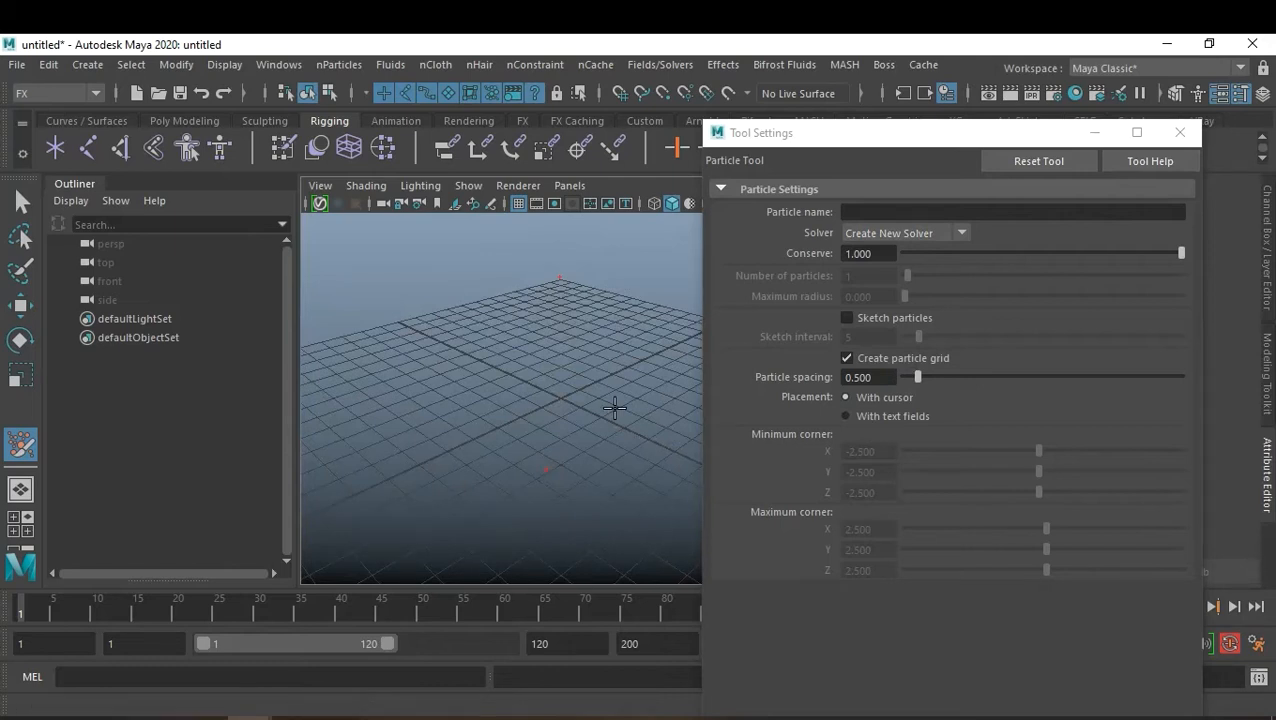
{"action": "key", "text": "Return"}
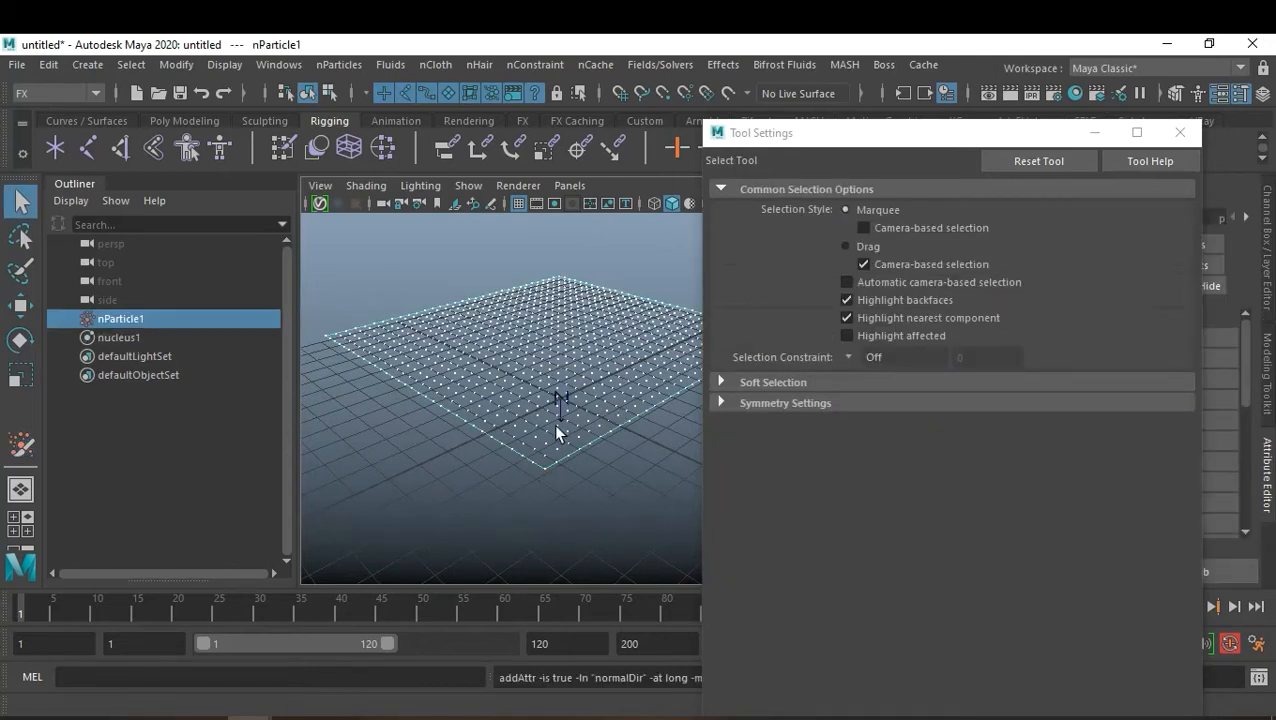
Step: Examine the density of the nParticle grid from several angles, selected and deselected
{"action": "right_click_drag", "start_coordinate": [550, 427], "coordinate": [575, 461], "text": "alt"}
{"action": "left_click_drag", "start_coordinate": [575, 461], "coordinate": [509, 469], "text": "alt"}
{"action": "right_click_drag", "start_coordinate": [509, 461], "coordinate": [455, 458], "text": "alt"}
{"action": "left_click_drag", "start_coordinate": [455, 458], "coordinate": [424, 481], "text": "alt"}
{"action": "right_click_drag", "start_coordinate": [424, 481], "coordinate": [478, 482], "text": "alt"}
{"action": "left_click_drag", "start_coordinate": [477, 488], "coordinate": [510, 534], "text": "alt"}
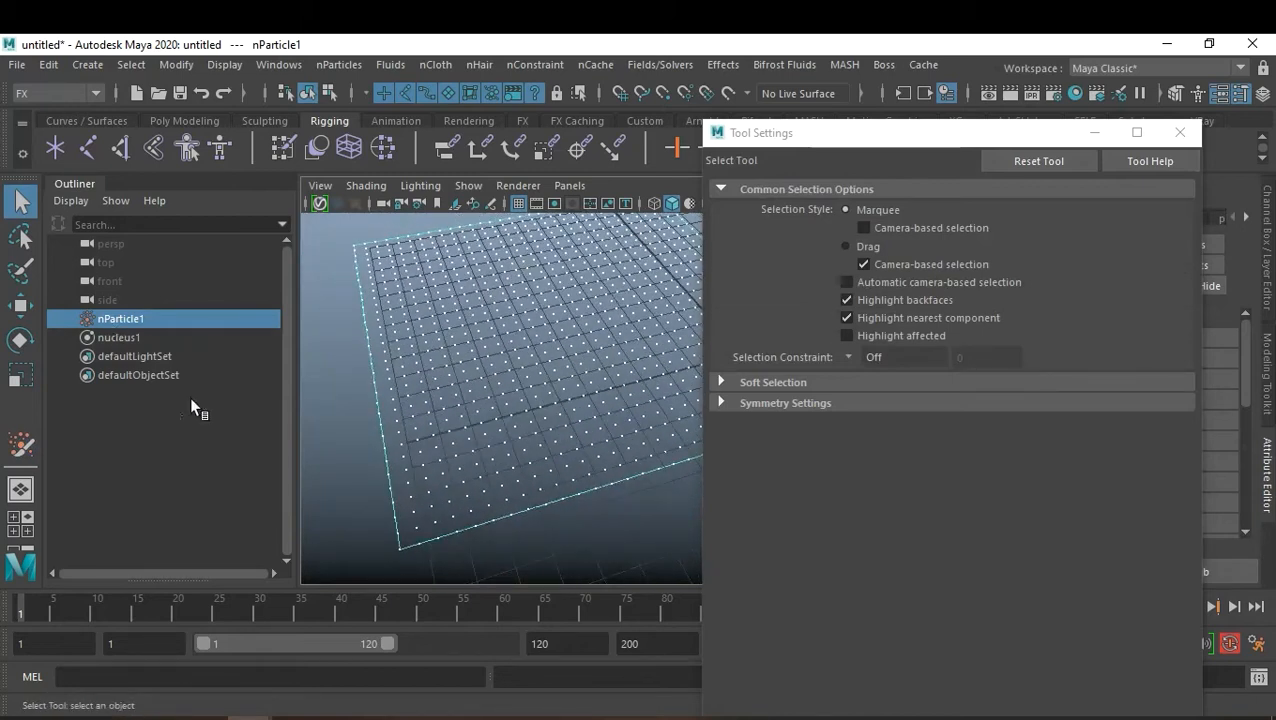
{"action": "left_click", "coordinate": [537, 550]}
{"action": "right_click_drag", "start_coordinate": [572, 502], "coordinate": [508, 486], "text": "alt"}
{"action": "left_click_drag", "start_coordinate": [508, 486], "coordinate": [504, 476], "text": "alt"}
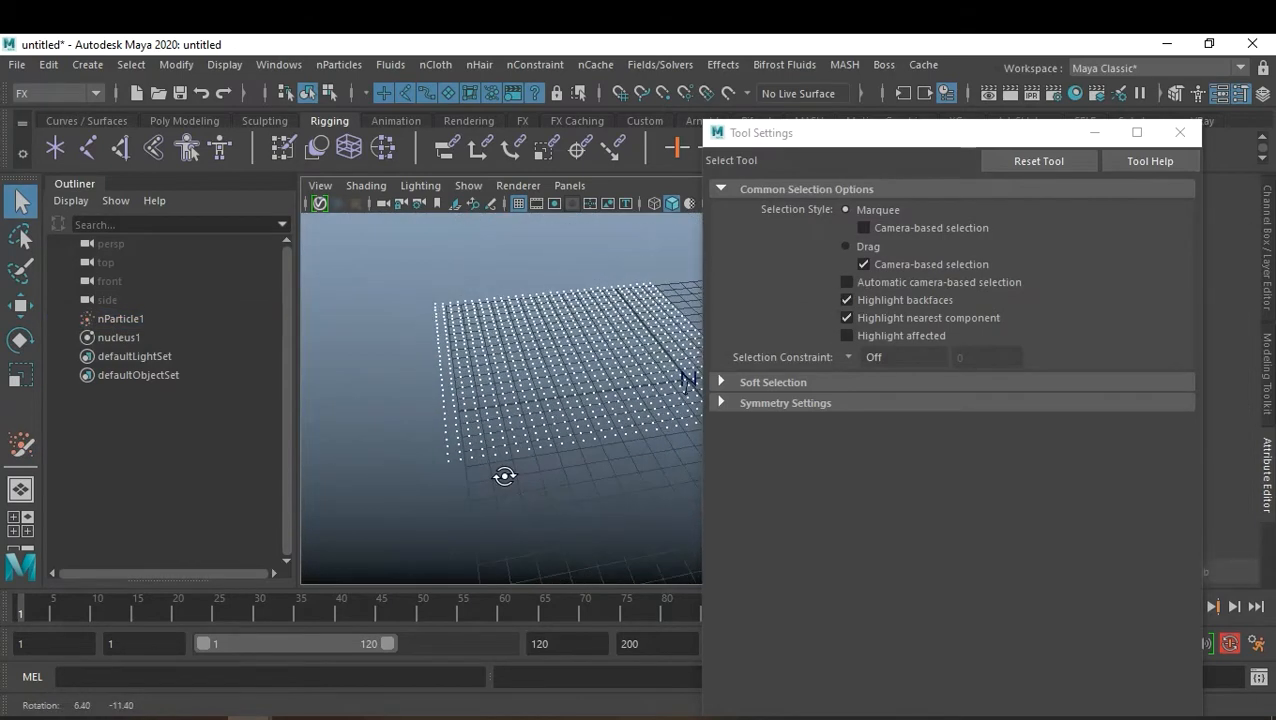
Step: Delete the nParticle grid and set the Particle Tool's particle spacing to 2
{"action": "left_click", "coordinate": [120, 318]}
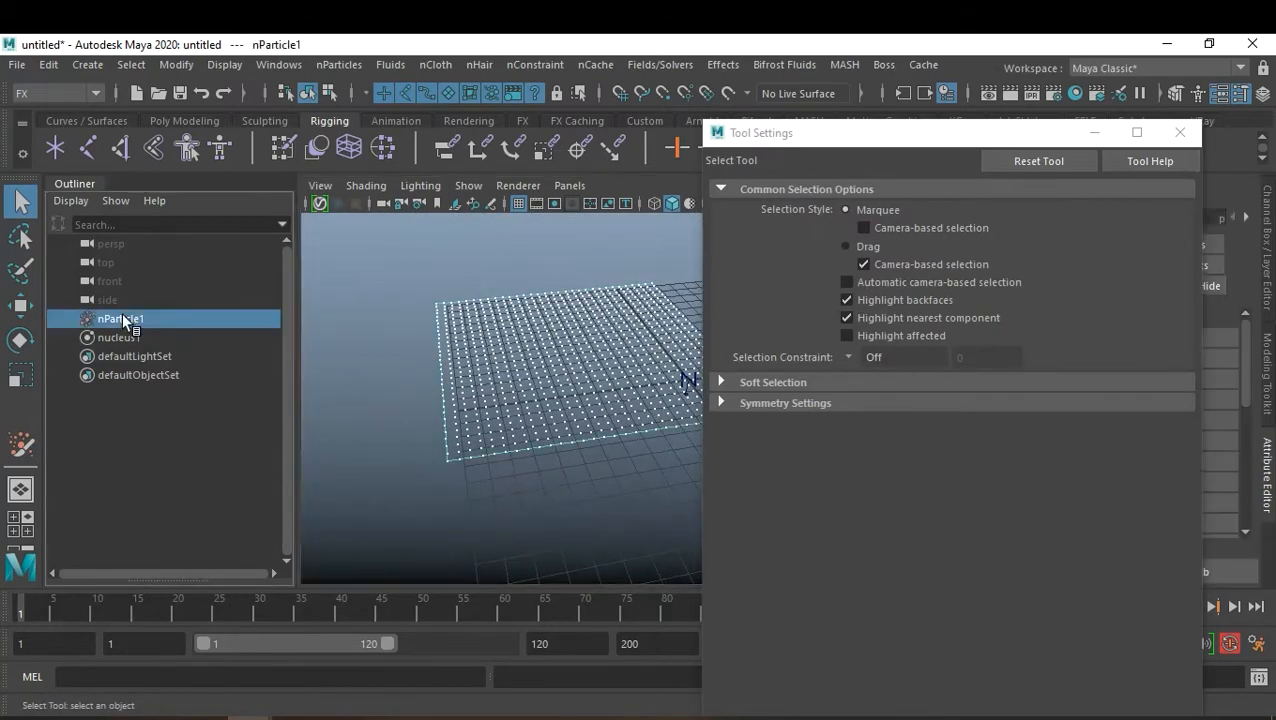
{"action": "key", "text": "Delete"}
{"action": "left_click", "coordinate": [21, 445]}
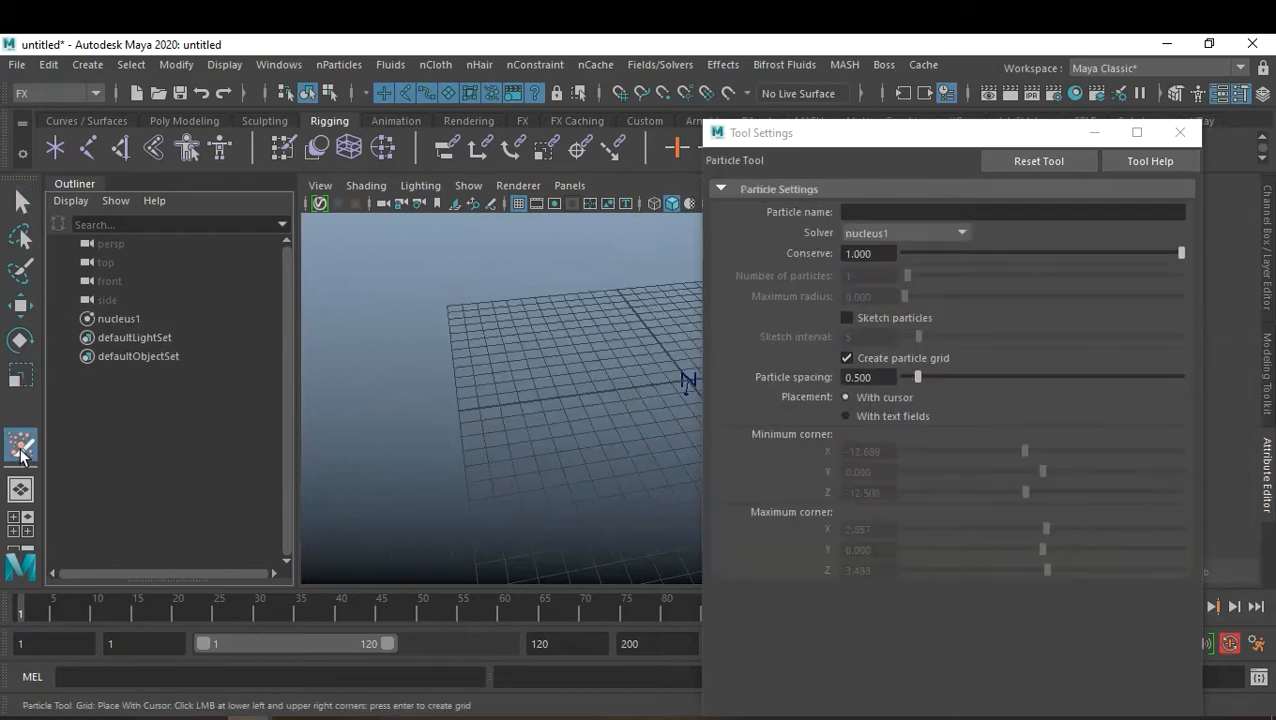
{"action": "double_click", "coordinate": [858, 377]}
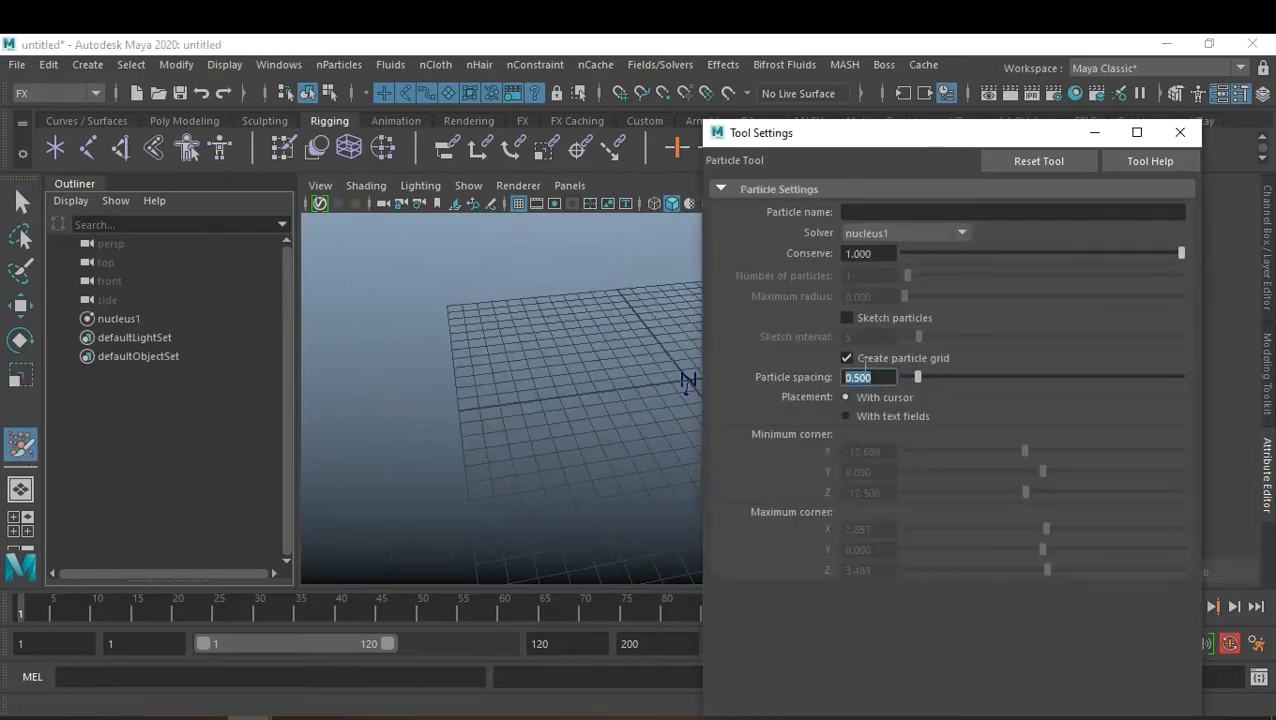
{"action": "type", "text": "2"}
{"action": "key", "text": "Return"}
Step: Create a grid-snapped nParticle grid spanning X -12 to 12 and Z -11 to 12 across the viewport grid
{"action": "left_click_drag", "start_coordinate": [578, 385], "coordinate": [404, 302], "text": "alt"}
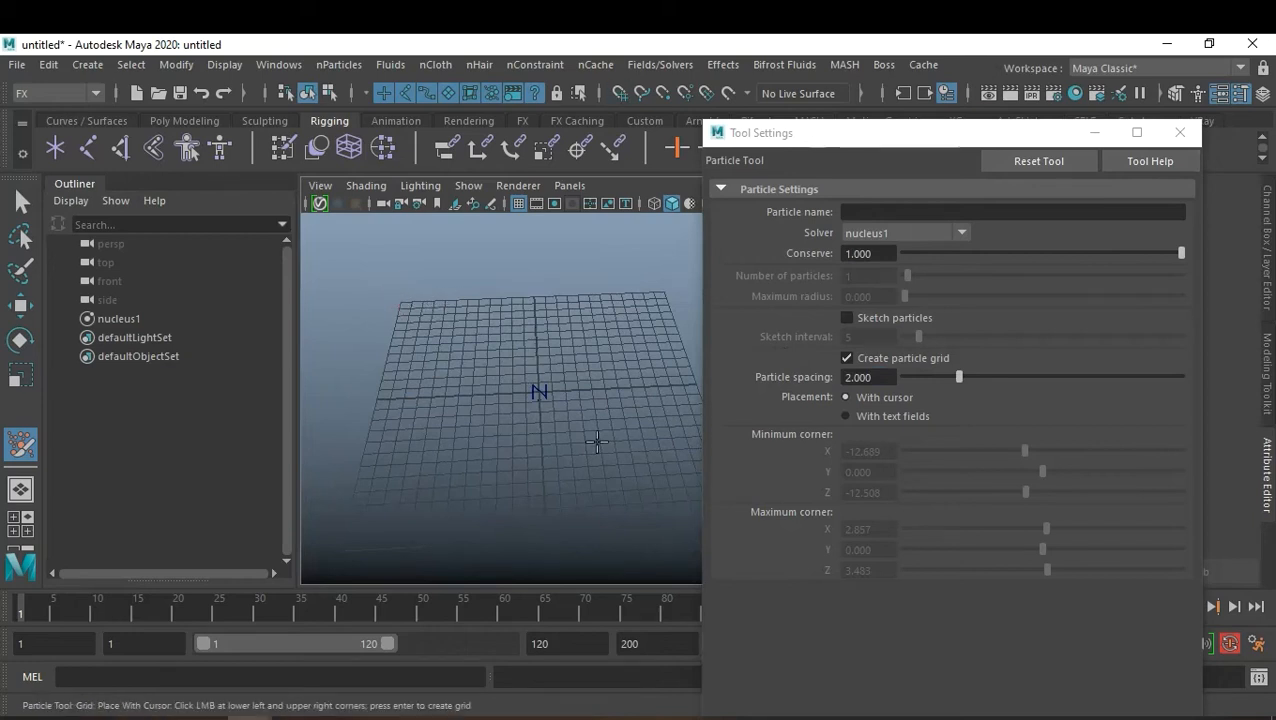
{"action": "middle_click_drag", "start_coordinate": [652, 504], "coordinate": [533, 476], "text": "alt"}
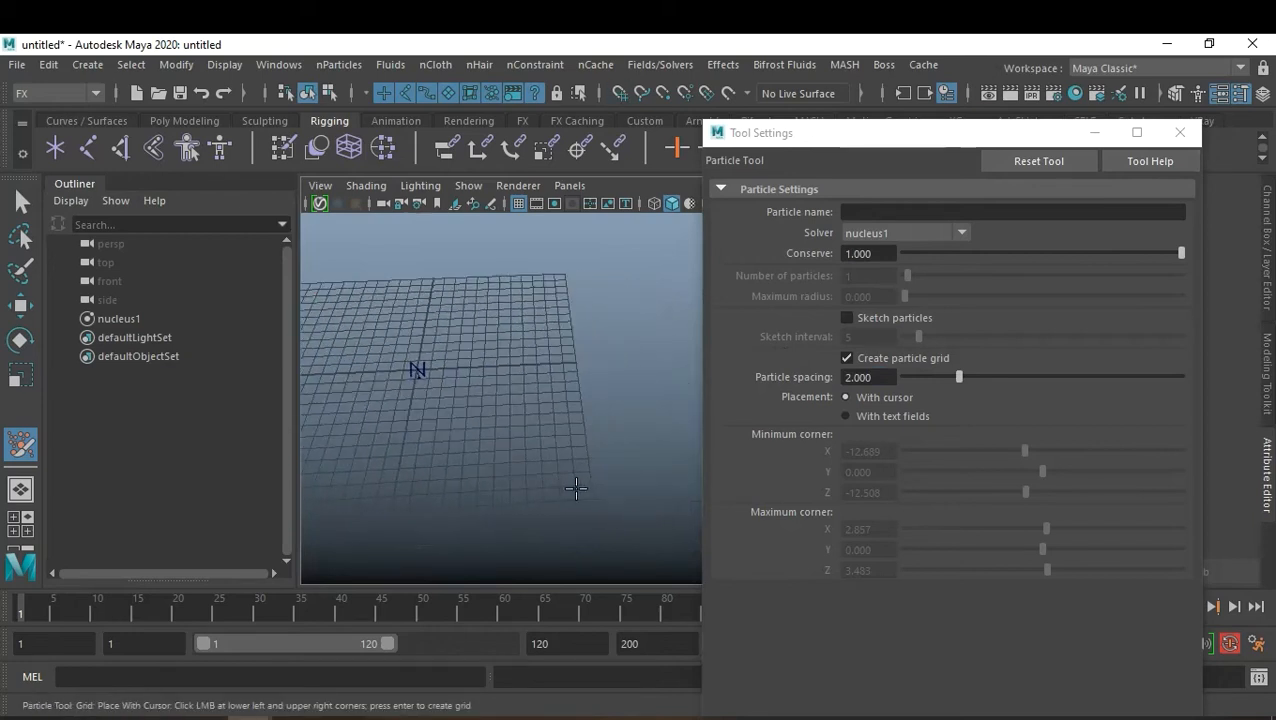
{"action": "key", "text": "x"}
{"action": "left_click", "coordinate": [580, 490]}
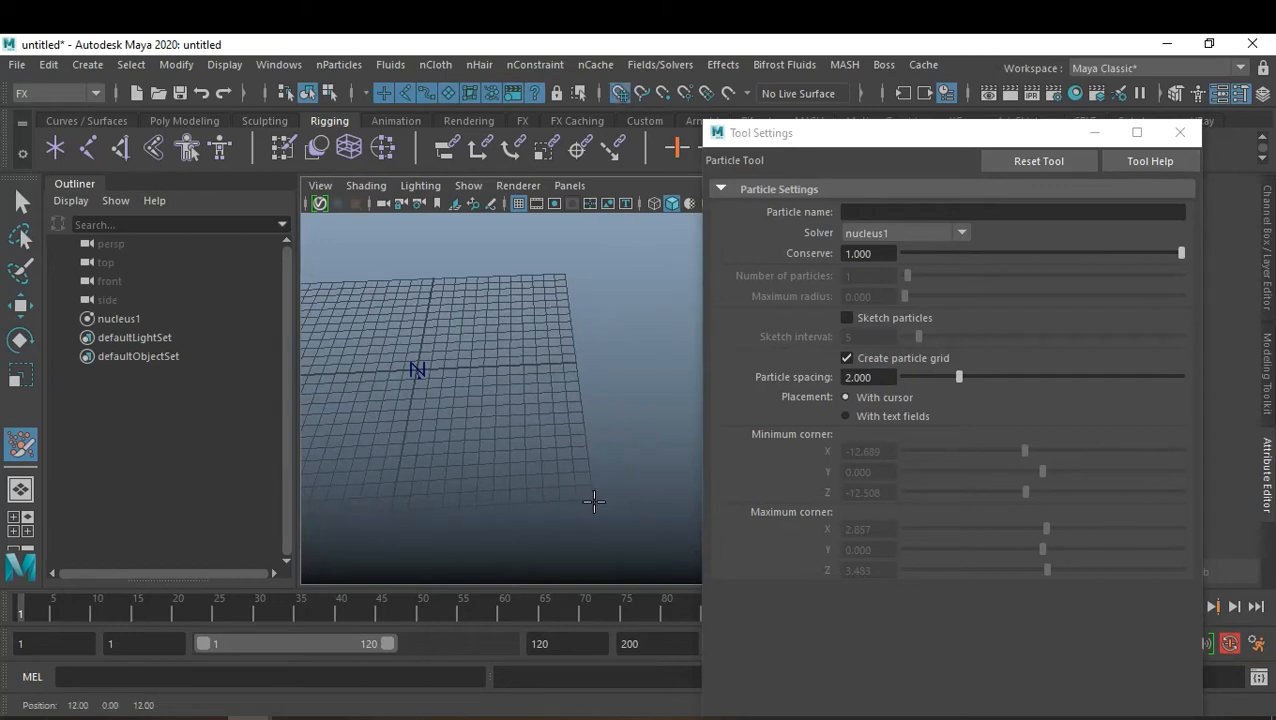
{"action": "key", "text": "Return"}
{"action": "left_click", "coordinate": [650, 476]}
Step: Create a polygon cube and move it about 15.5 cm along negative X, clear of the particle grid
{"action": "left_click_drag", "start_coordinate": [651, 482], "coordinate": [561, 443], "text": "alt"}
{"action": "right_click_drag", "start_coordinate": [561, 443], "coordinate": [588, 440], "text": "alt"}
{"action": "middle_click_drag", "start_coordinate": [588, 440], "coordinate": [545, 392], "text": "alt"}
{"action": "right_click_drag", "start_coordinate": [545, 392], "coordinate": [546, 384], "text": "alt"}
{"action": "middle_click_drag", "start_coordinate": [546, 384], "coordinate": [564, 385], "text": "alt"}
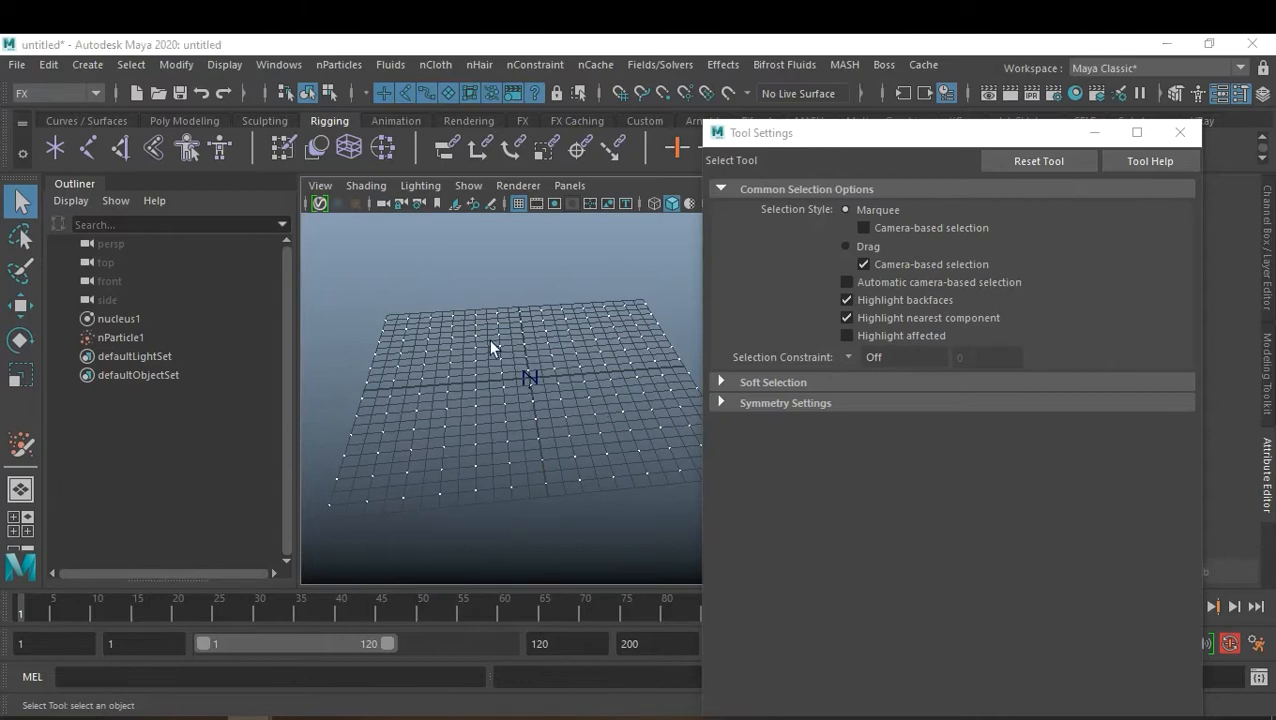
{"action": "key", "text": "super"}
{"action": "key", "text": "super"}
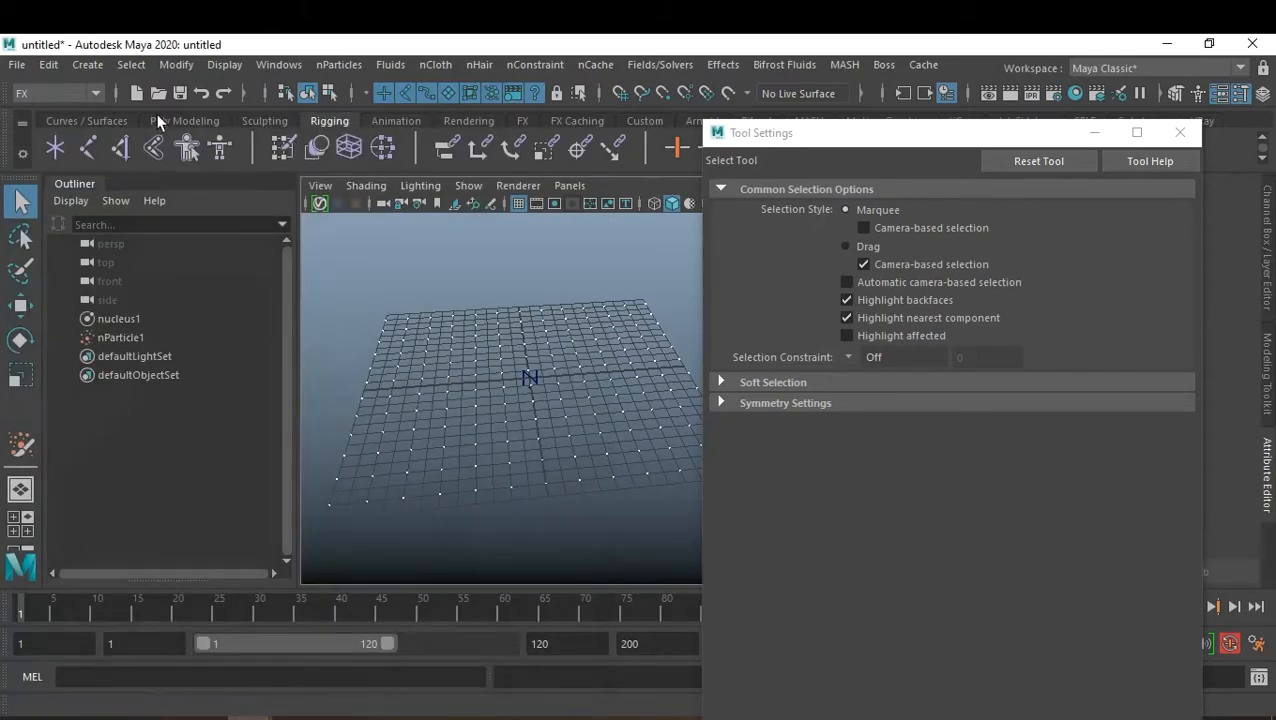
{"action": "left_click", "coordinate": [158, 119]}
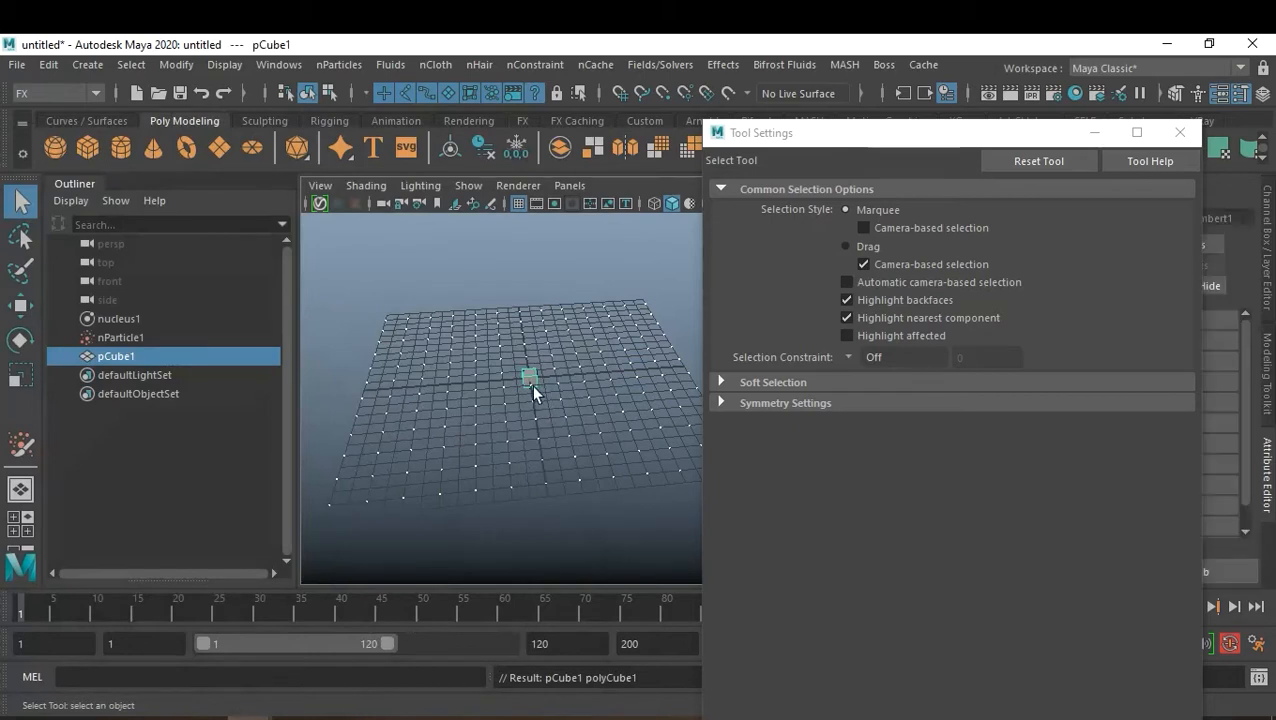
{"action": "key", "text": "w"}
{"action": "left_click_drag", "start_coordinate": [576, 371], "coordinate": [365, 381]}
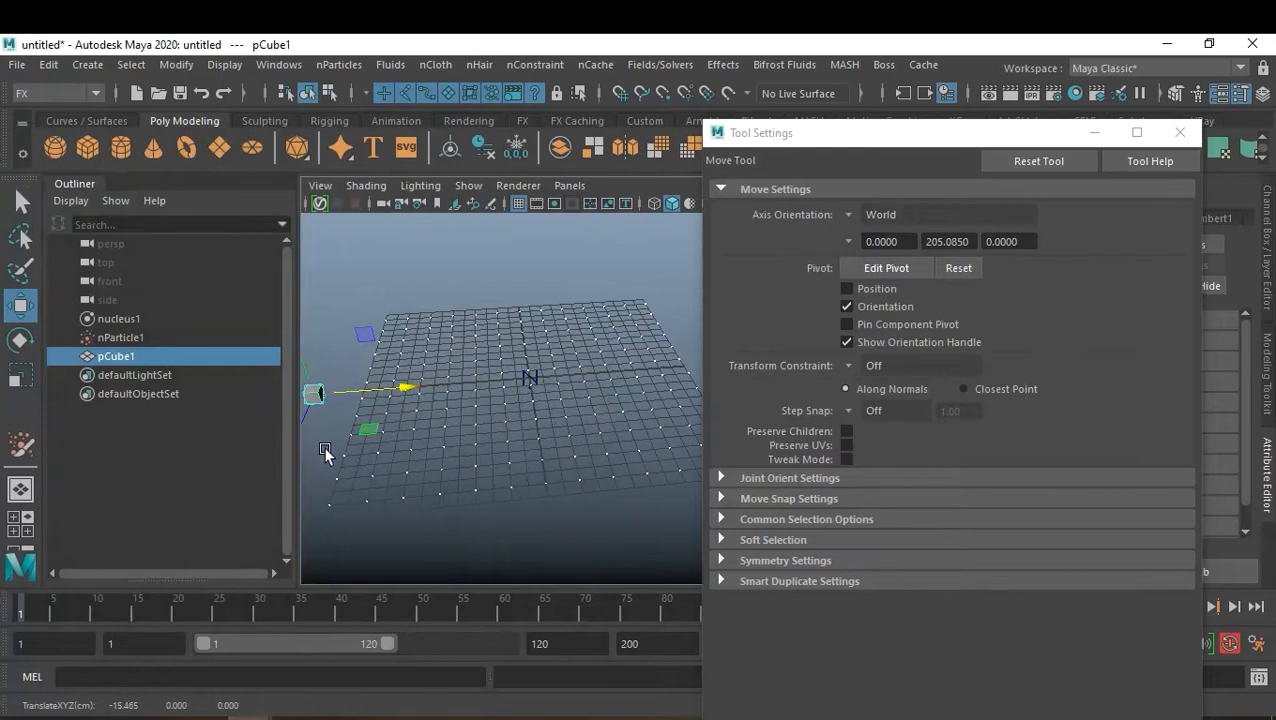
{"action": "left_click", "coordinate": [326, 452]}
Step: Instance the cube onto every point of the nParticle grid with the Instancer
{"action": "left_click", "coordinate": [320, 395]}
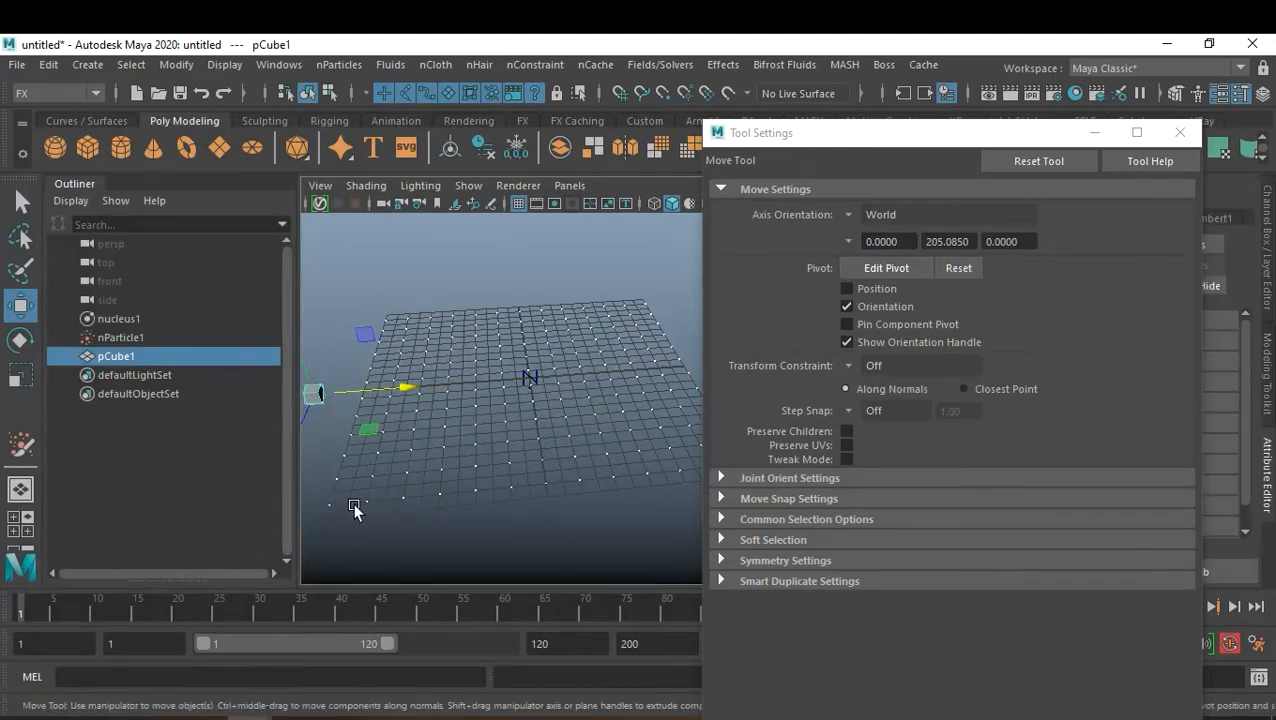
{"action": "left_click", "coordinate": [133, 337], "text": "ctrl"}
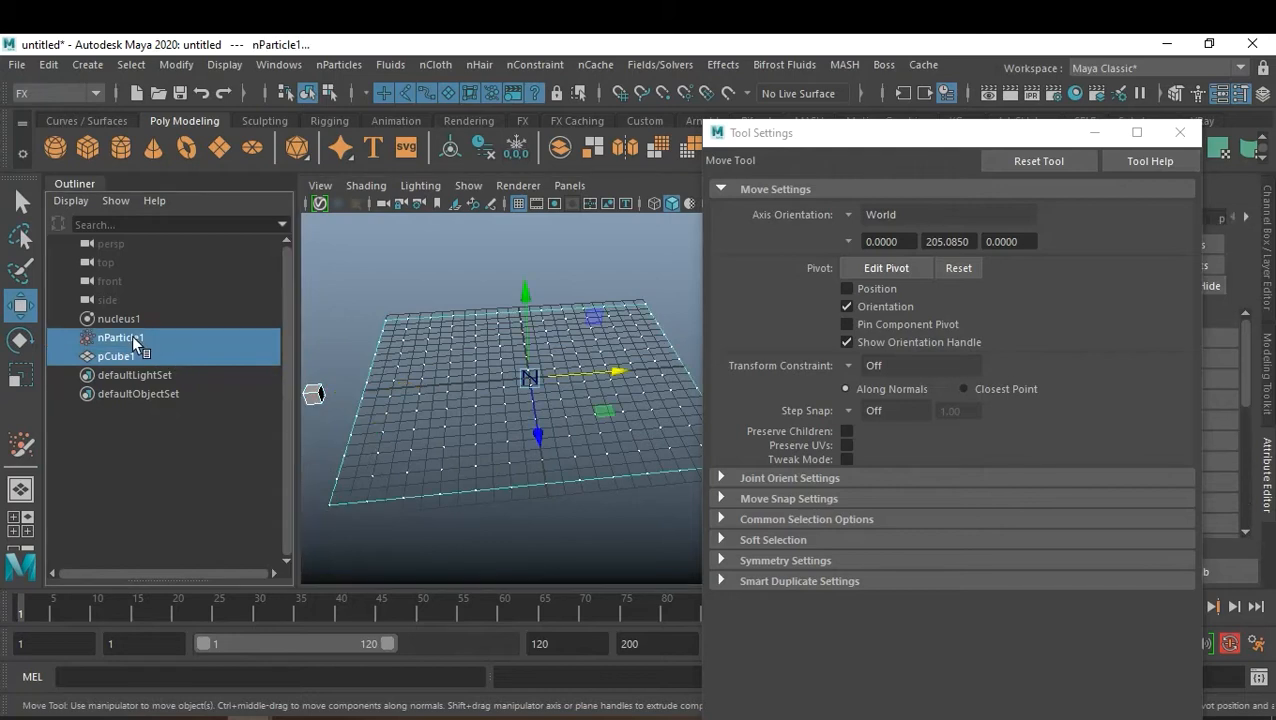
{"action": "left_click", "coordinate": [330, 65]}
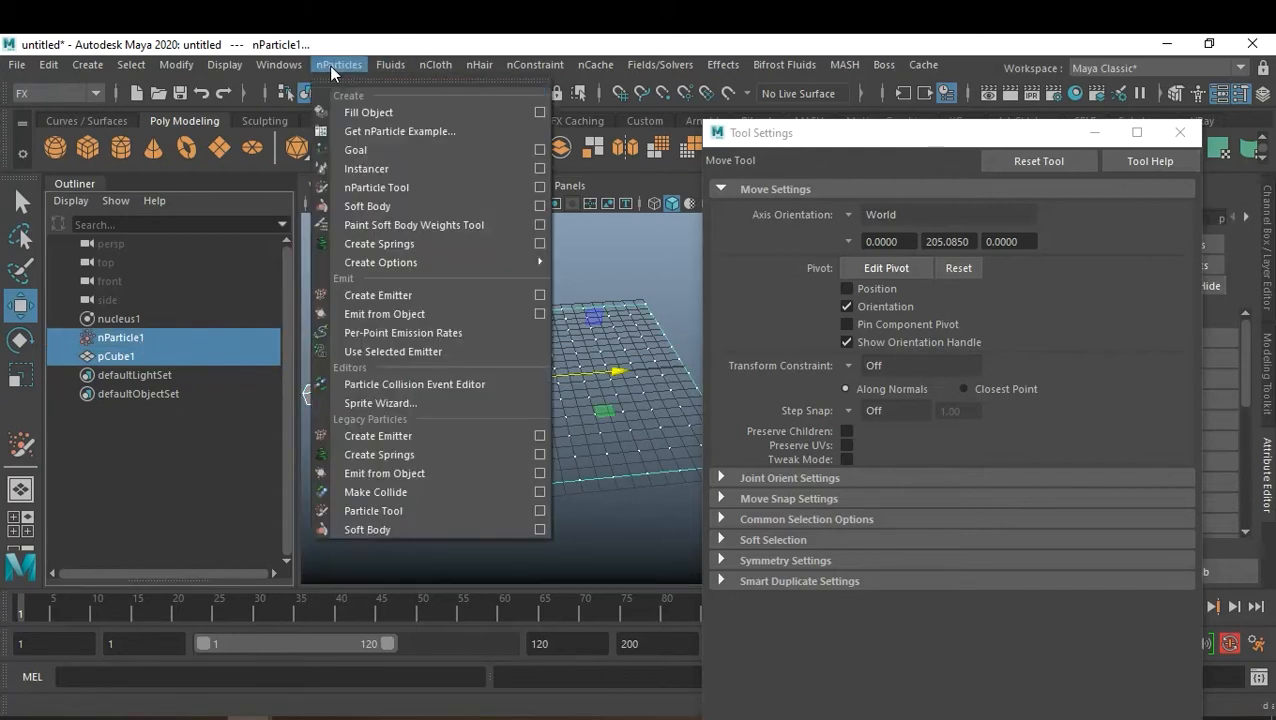
{"action": "left_click", "coordinate": [419, 169]}
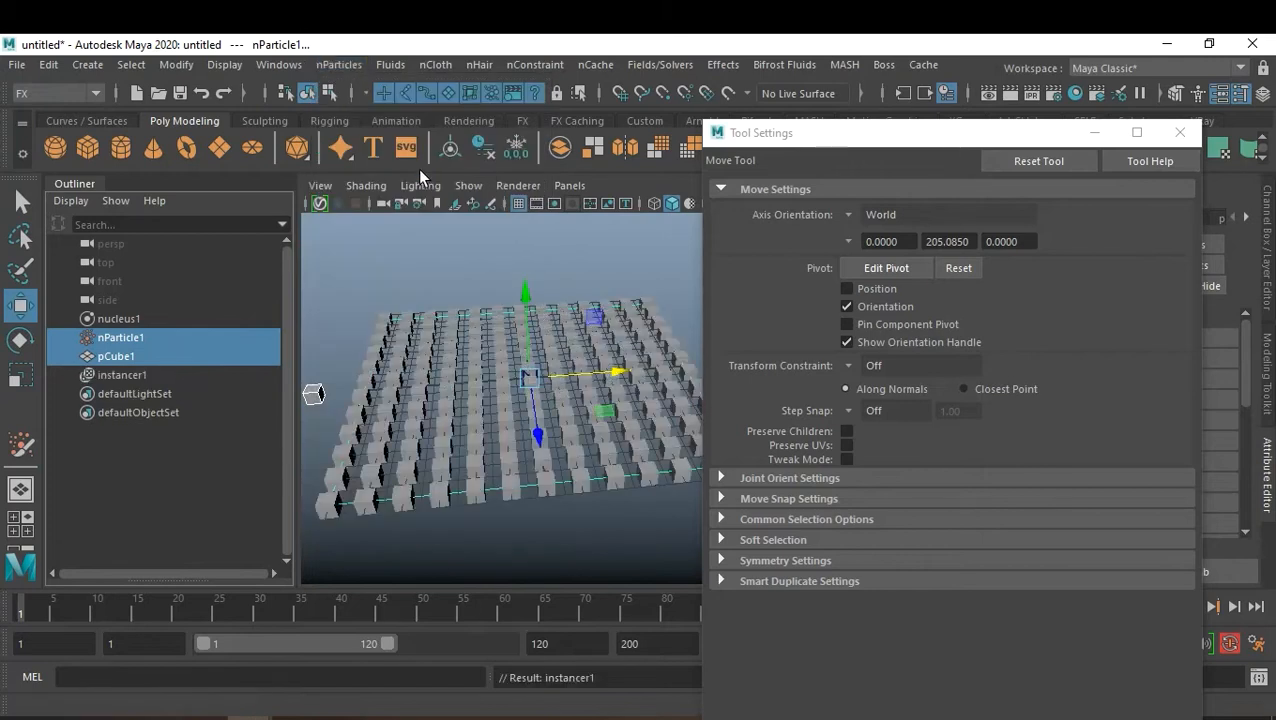
{"action": "left_click", "coordinate": [478, 549]}
{"action": "left_click_drag", "start_coordinate": [496, 537], "coordinate": [486, 492], "text": "alt"}
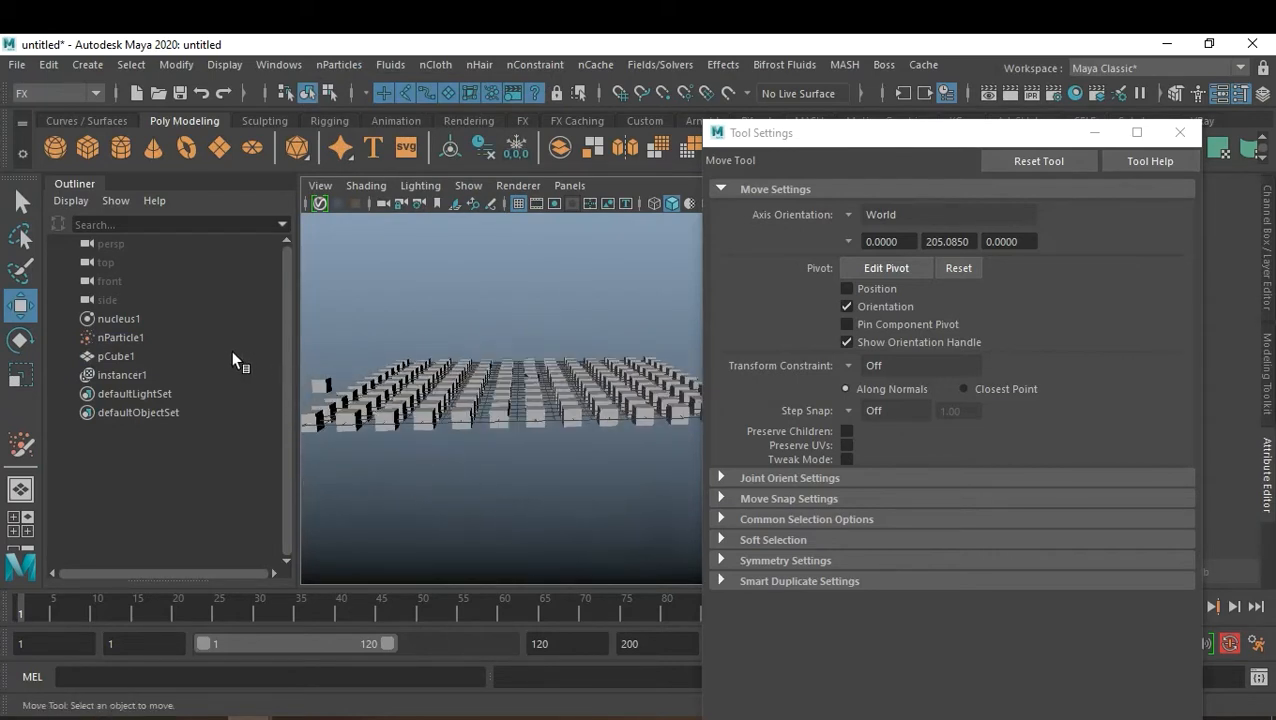
Step: Delete the nParticle grid, the instancer and the cube, keeping the nucleus solver
{"action": "left_click", "coordinate": [113, 337]}
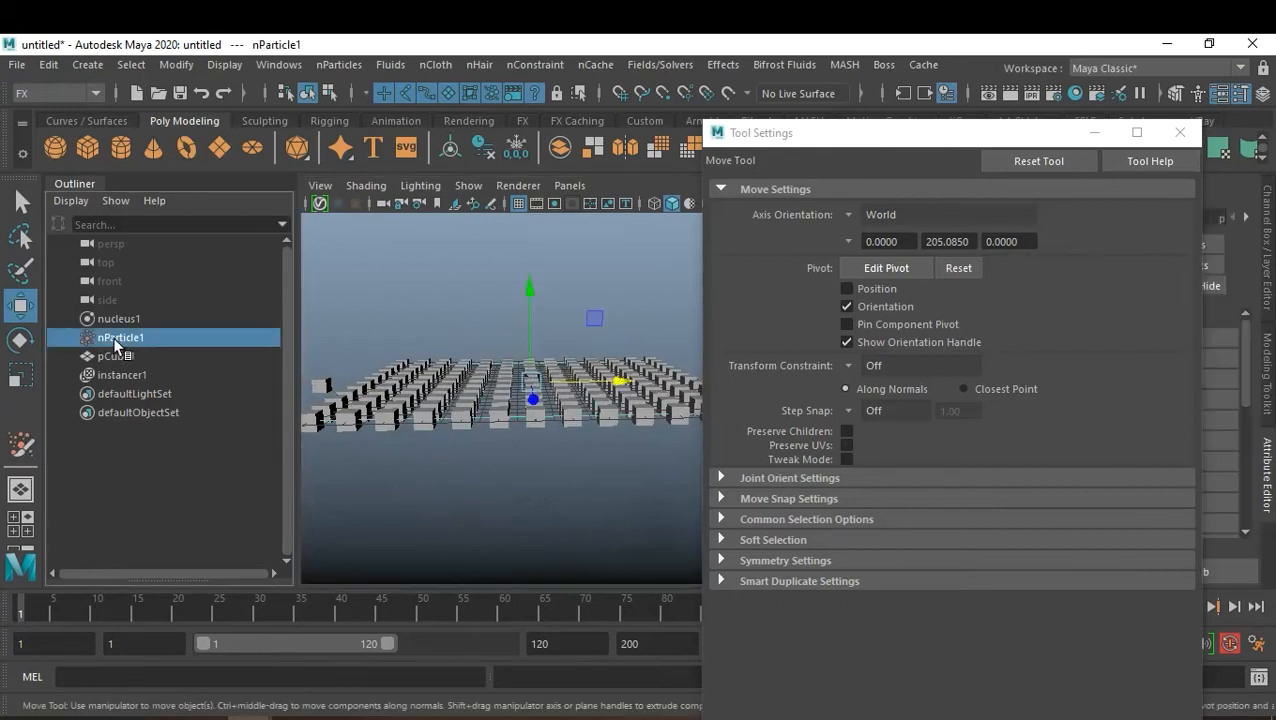
{"action": "key", "text": "Delete"}
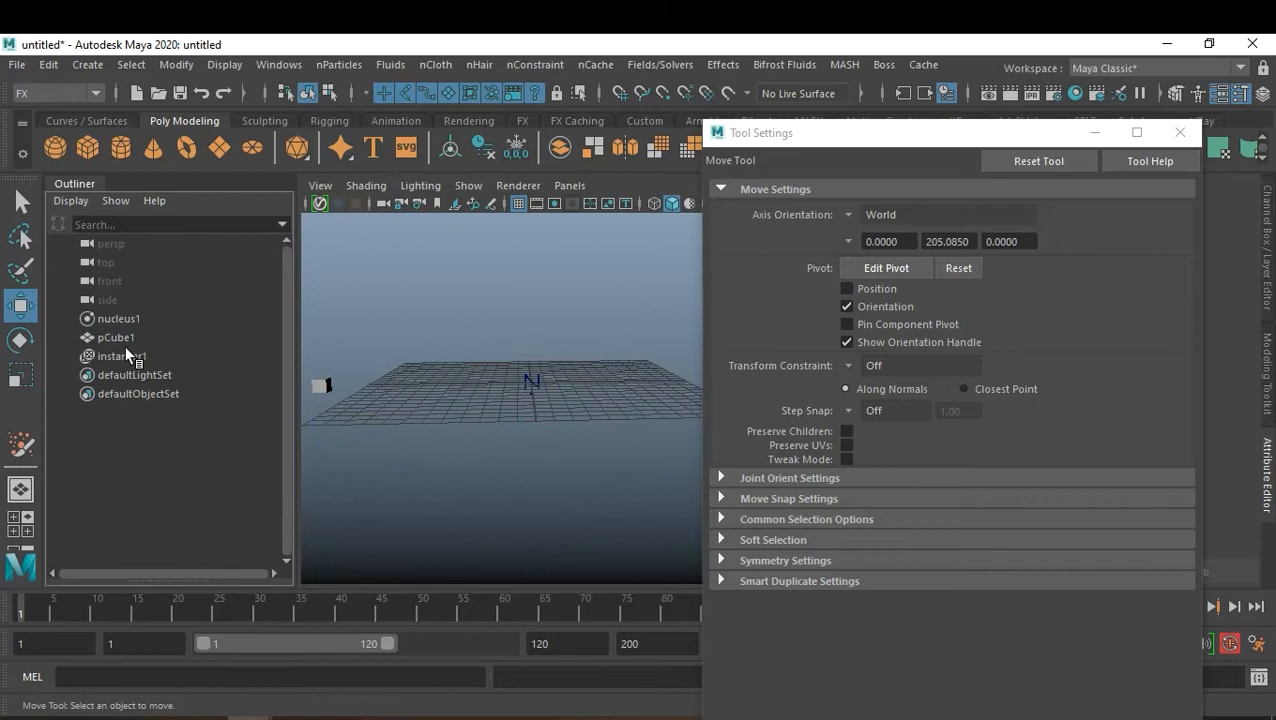
{"action": "left_click", "coordinate": [126, 343]}
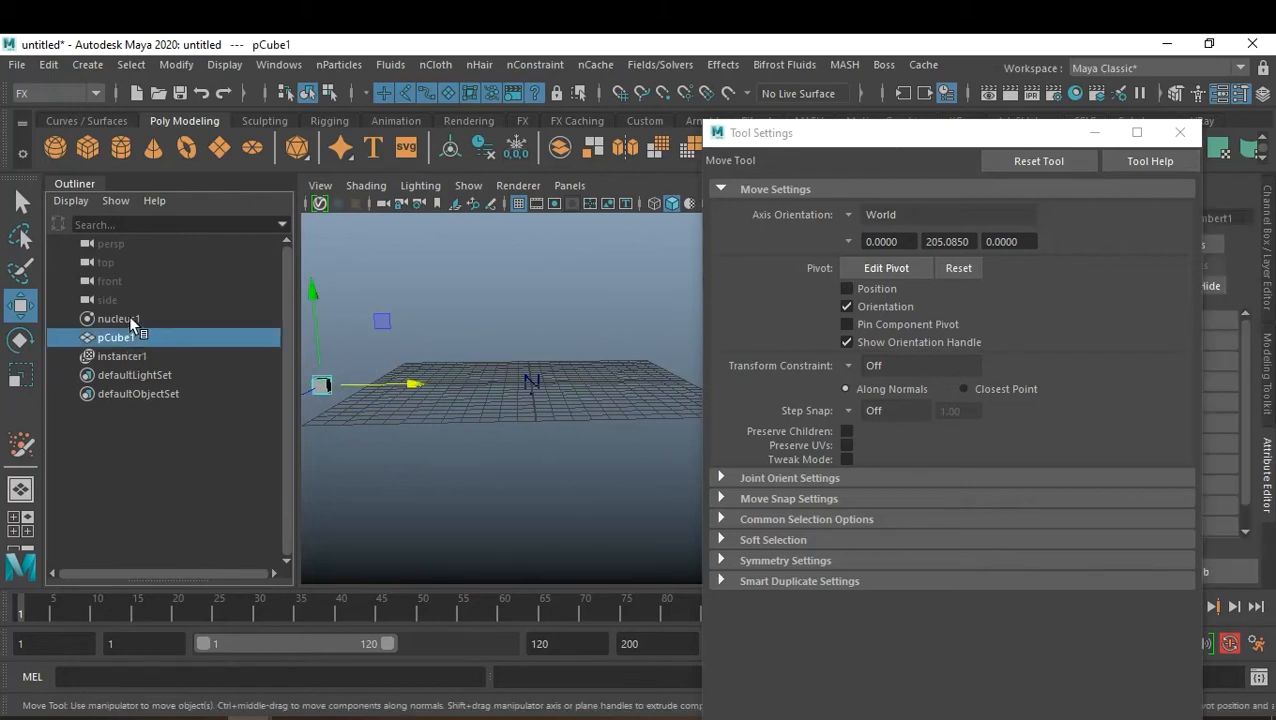
{"action": "left_click", "coordinate": [134, 354]}
{"action": "key", "text": "Delete"}
{"action": "left_click", "coordinate": [126, 336]}
{"action": "key", "text": "Delete"}
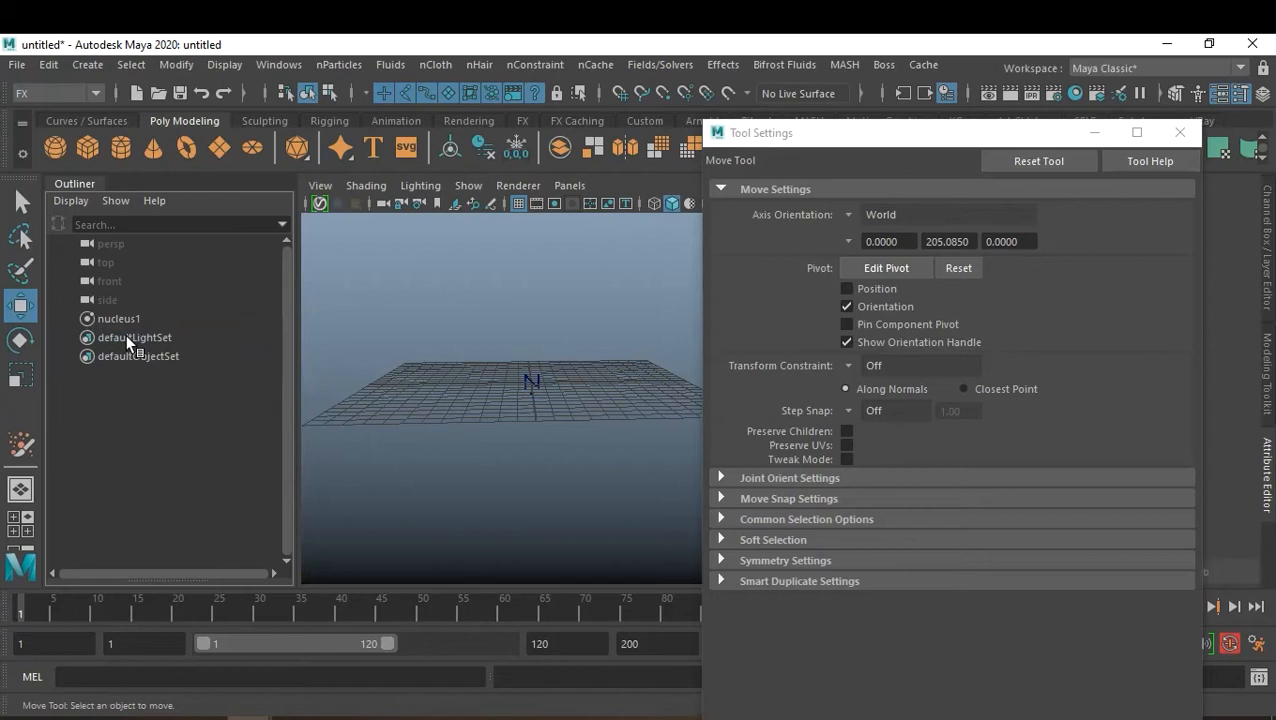
Step: Reset the nParticle Tool to its defaults and enable particle grid creation with placement by text fields
{"action": "left_click", "coordinate": [20, 444]}
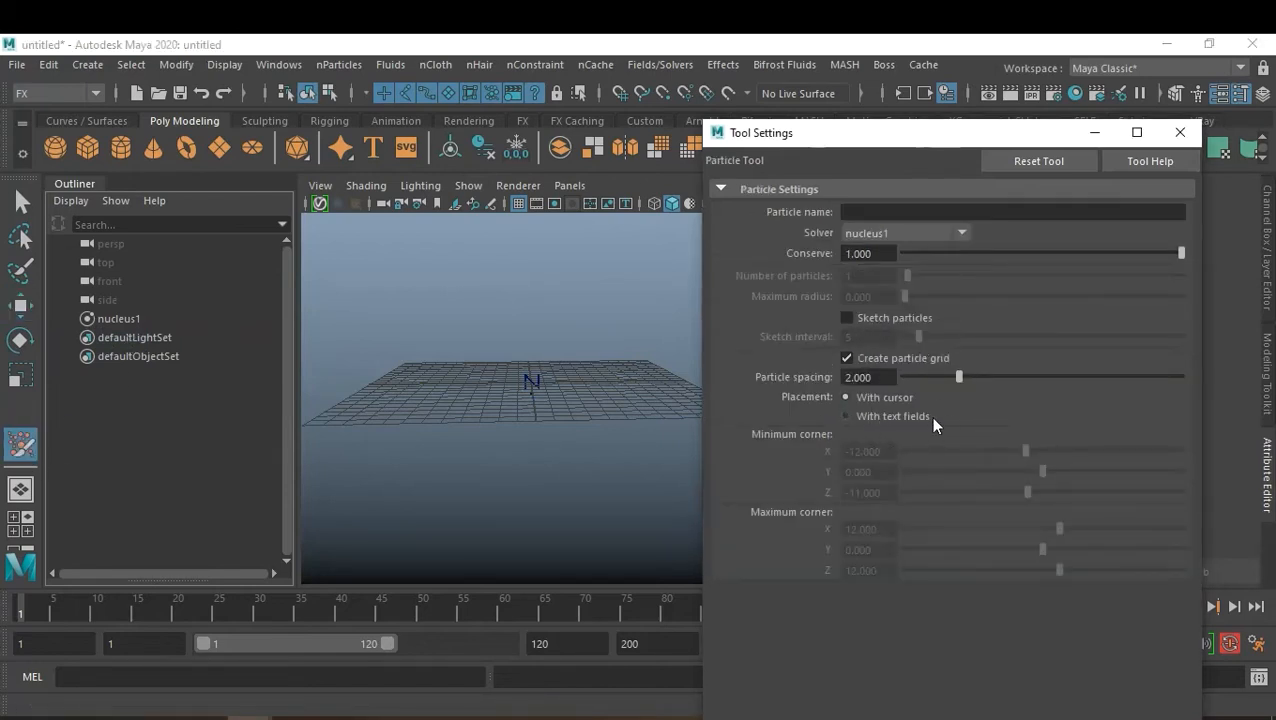
{"action": "left_click", "coordinate": [879, 415]}
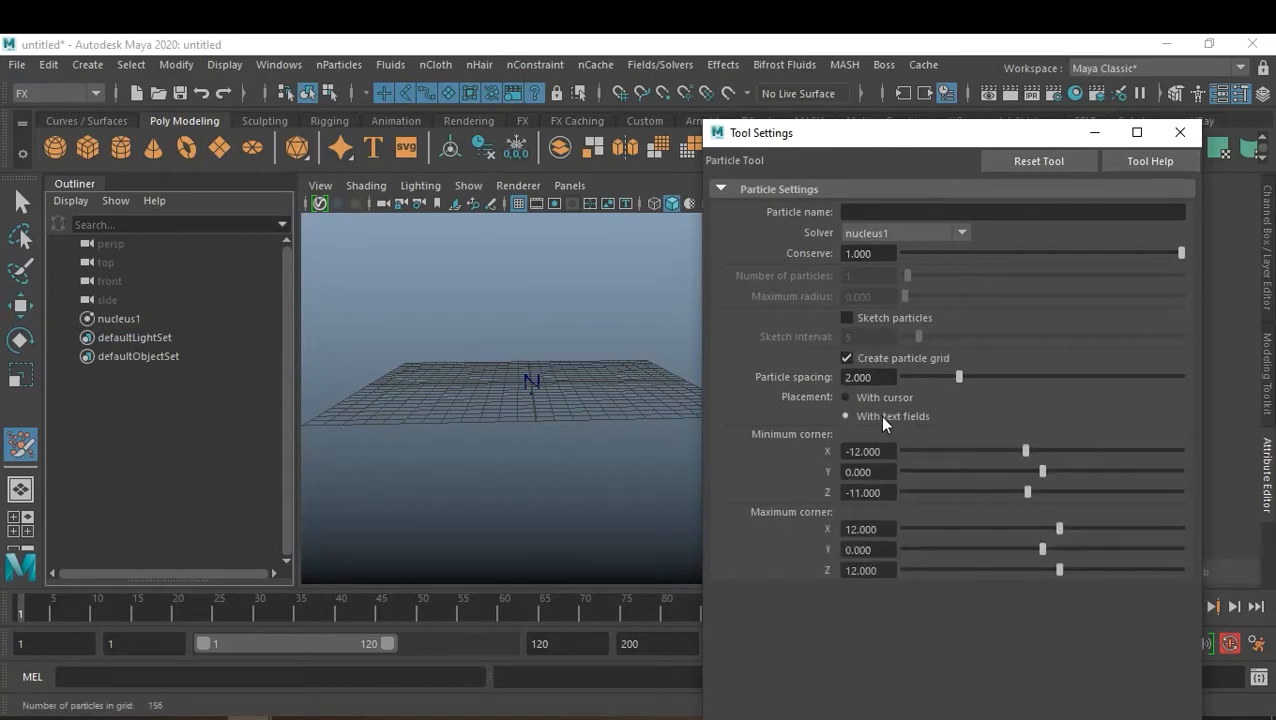
{"action": "left_click", "coordinate": [1047, 161]}
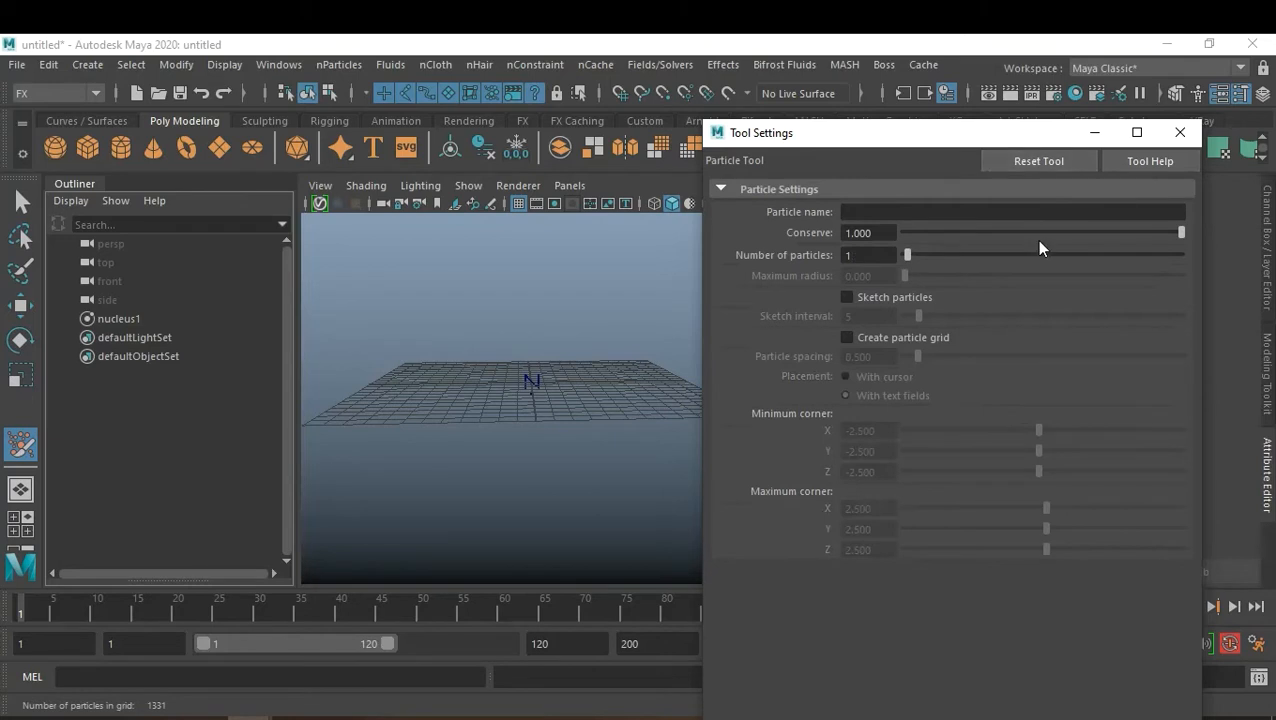
{"action": "left_click", "coordinate": [1180, 132]}
{"action": "double_click", "coordinate": [21, 445]}
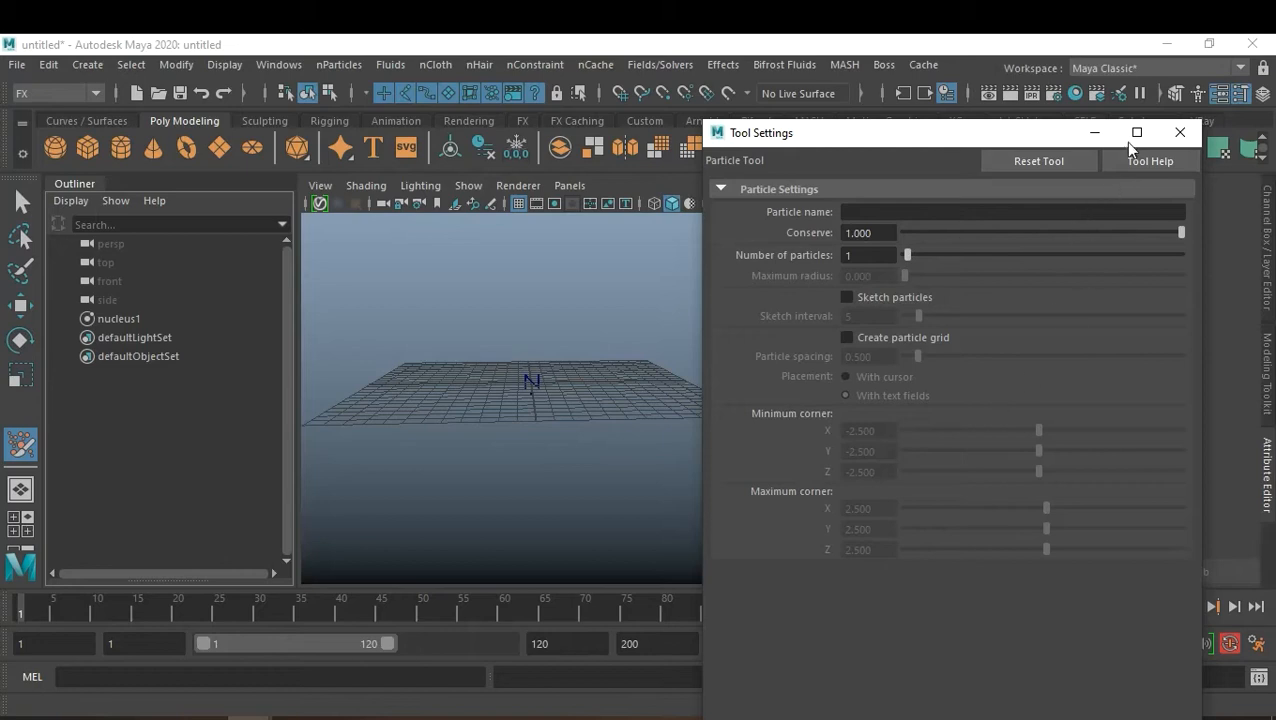
{"action": "left_click", "coordinate": [1180, 132]}
{"action": "left_click", "coordinate": [345, 65]}
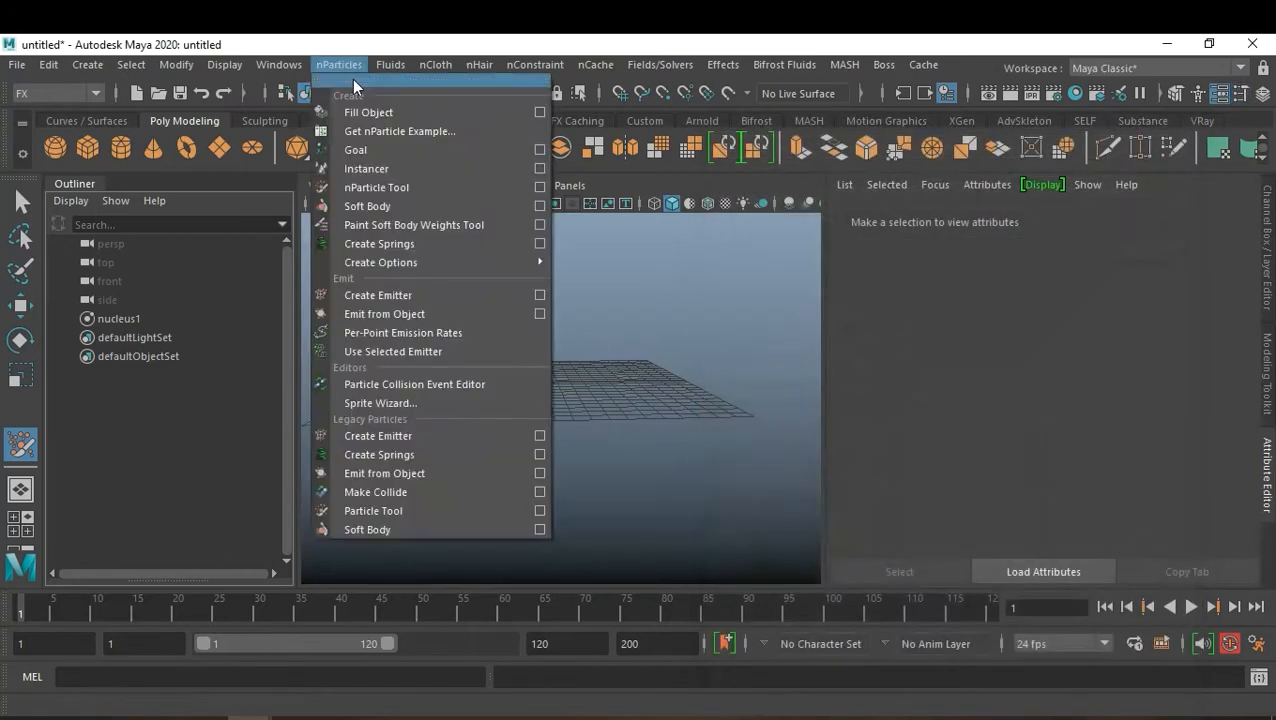
{"action": "left_click", "coordinate": [540, 187]}
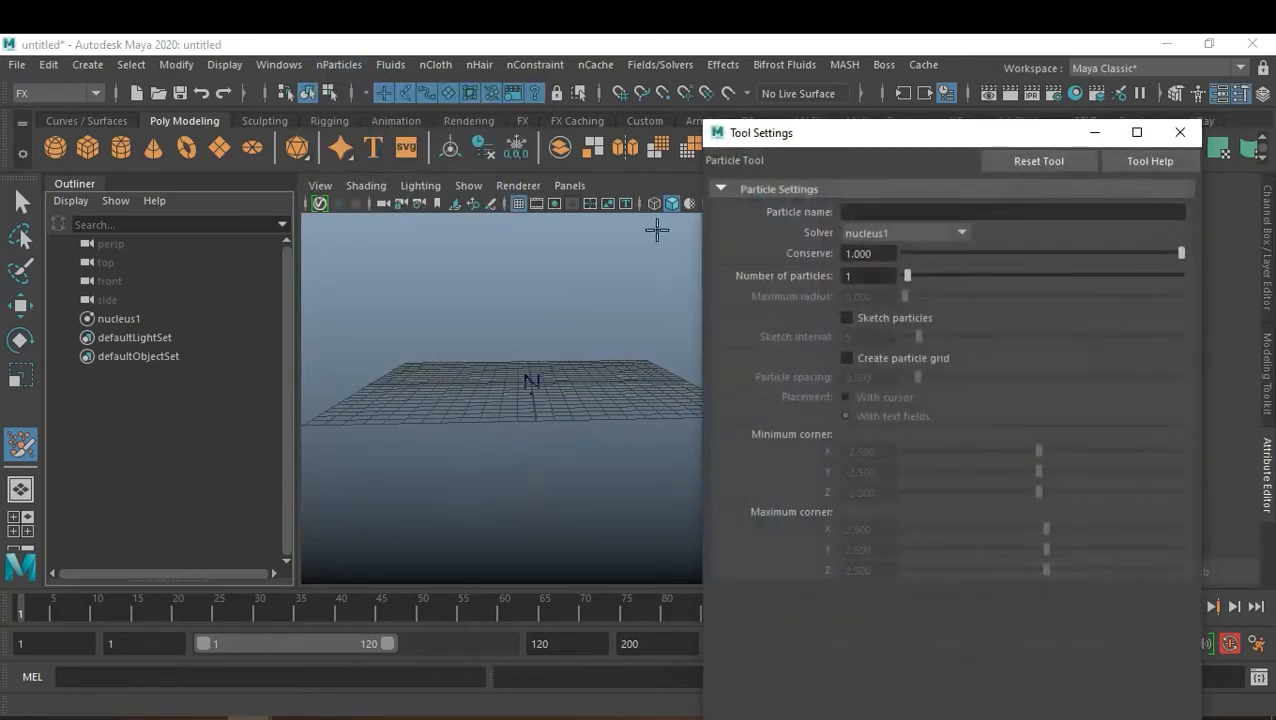
{"action": "left_click", "coordinate": [895, 364]}
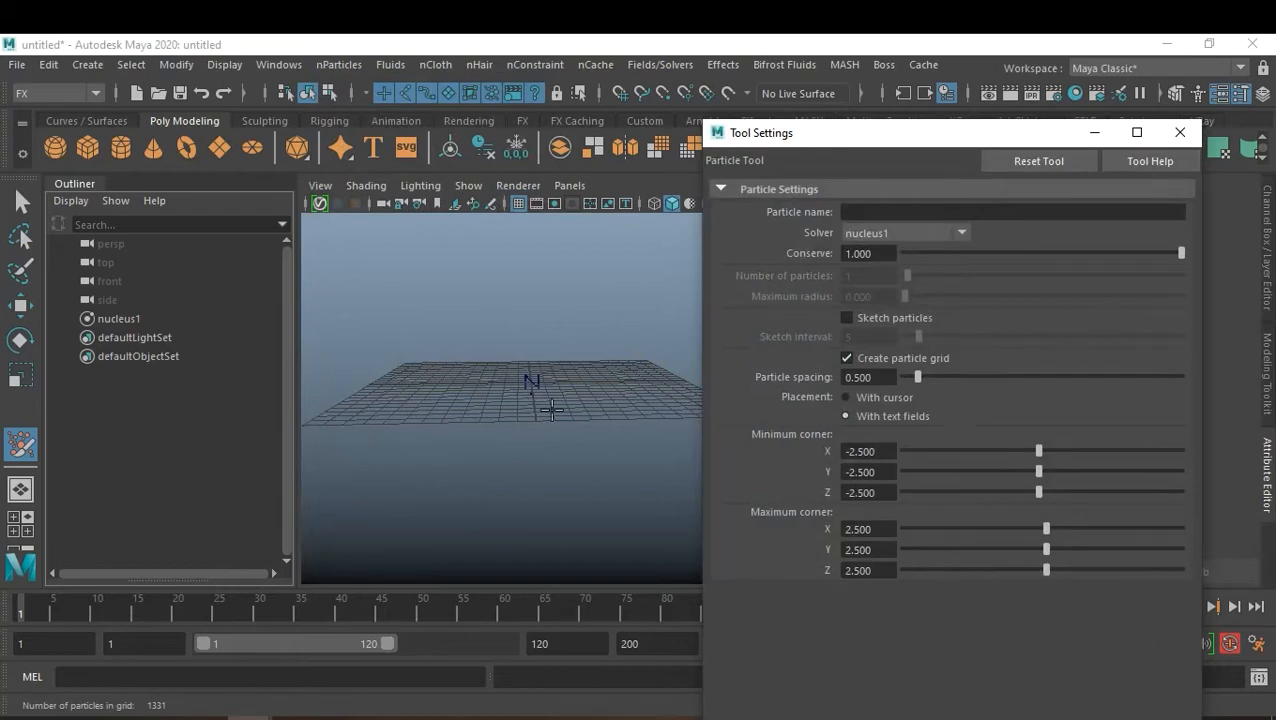
Step: Show the view axis in the viewport's heads-up display
{"action": "right_click_drag", "start_coordinate": [340, 436], "coordinate": [384, 422], "text": "alt"}
{"action": "left_click_drag", "start_coordinate": [384, 422], "coordinate": [553, 487], "text": "alt"}
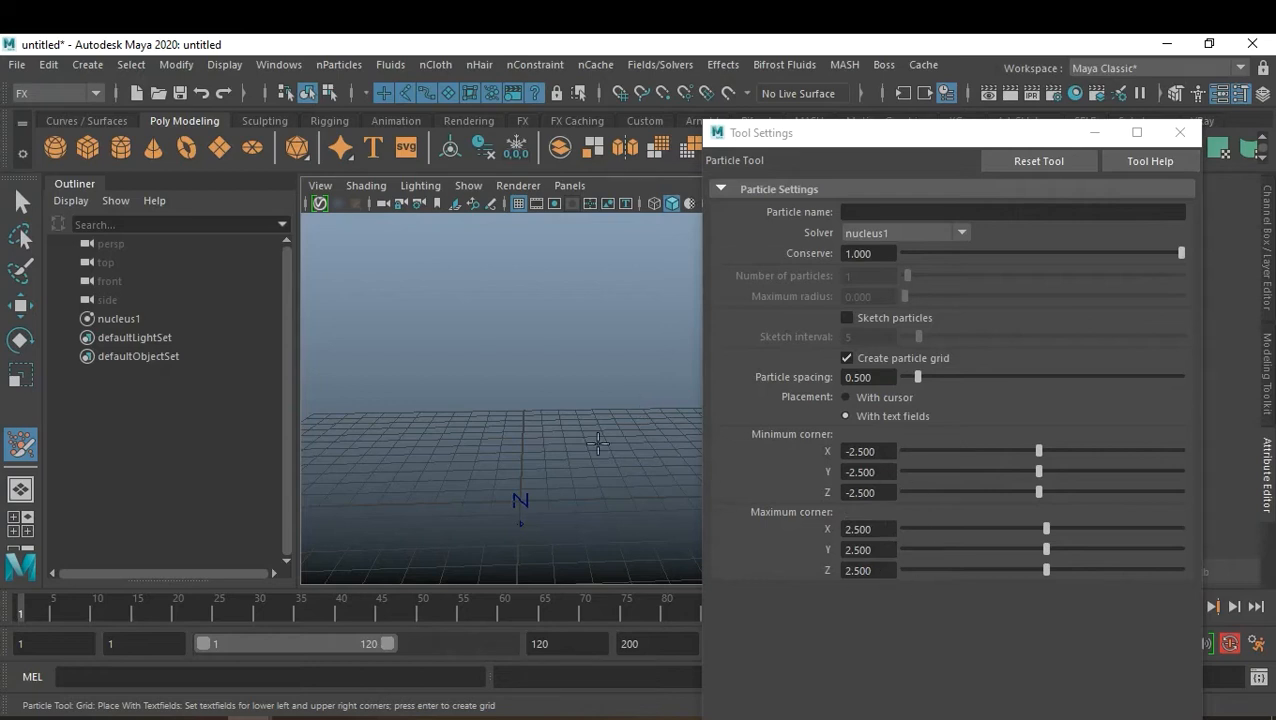
{"action": "left_click", "coordinate": [224, 64]}
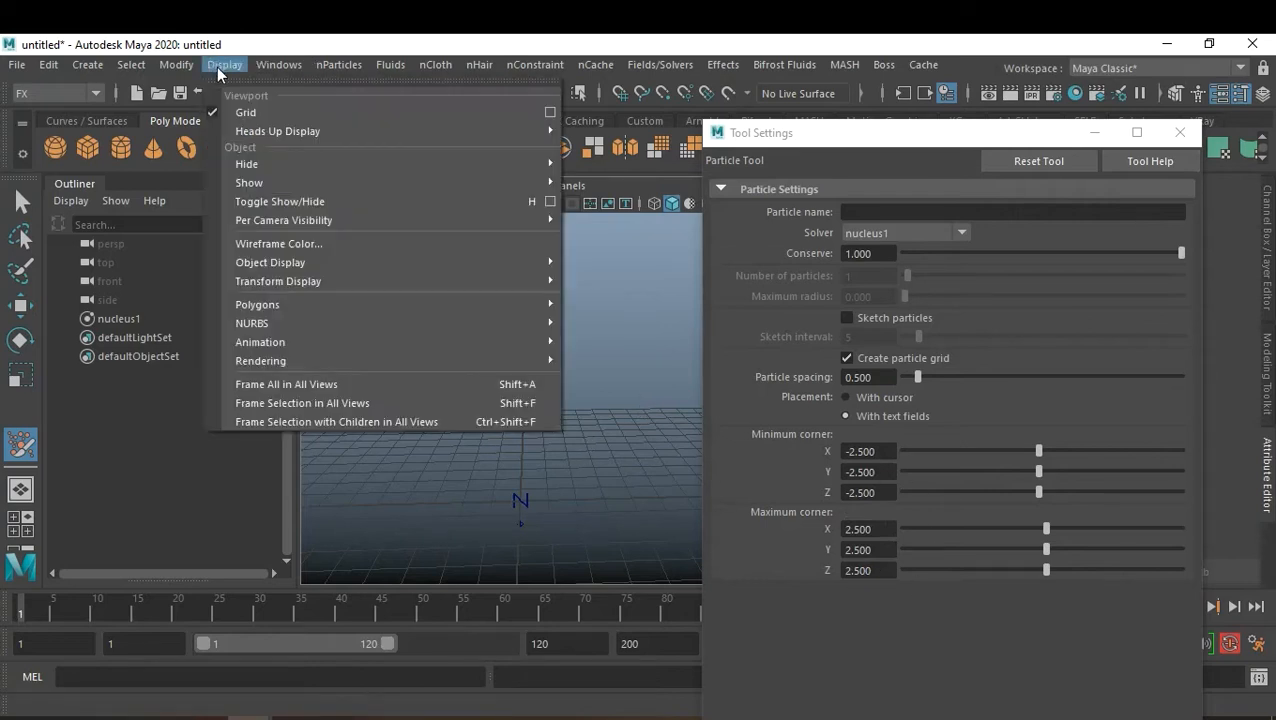
{"action": "mouse_move", "coordinate": [280, 132]}
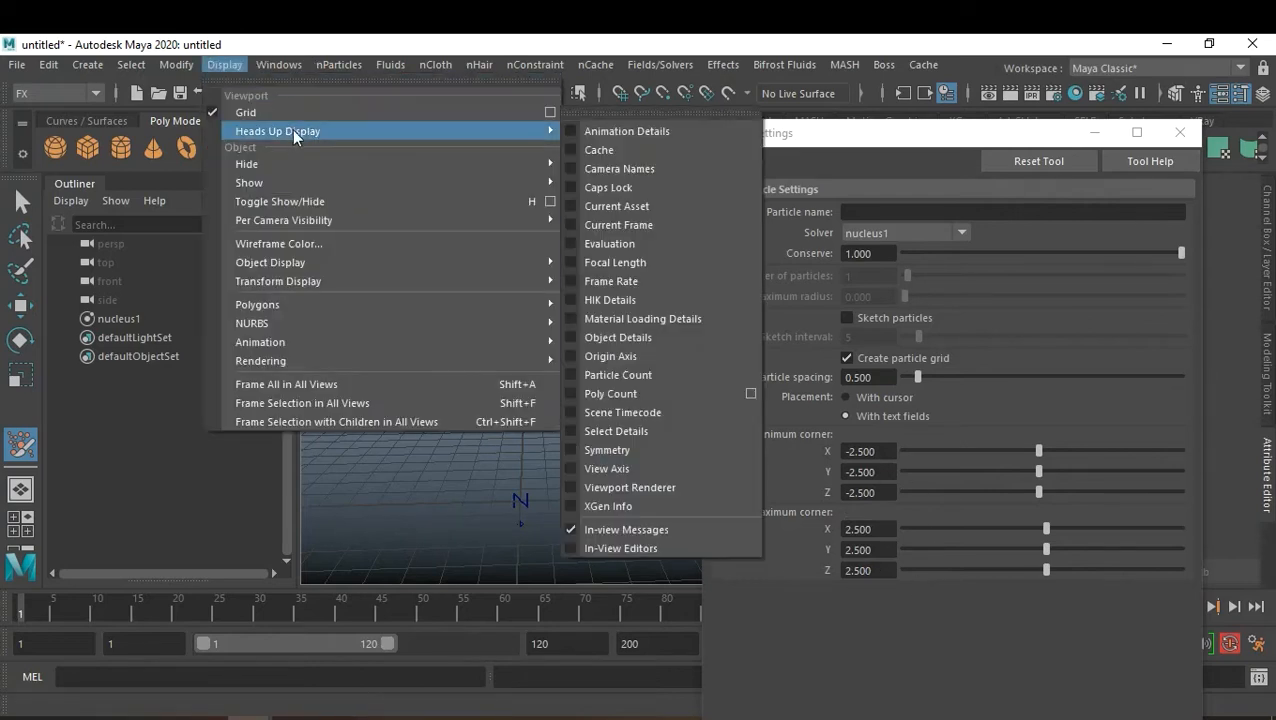
{"action": "left_click", "coordinate": [610, 469]}
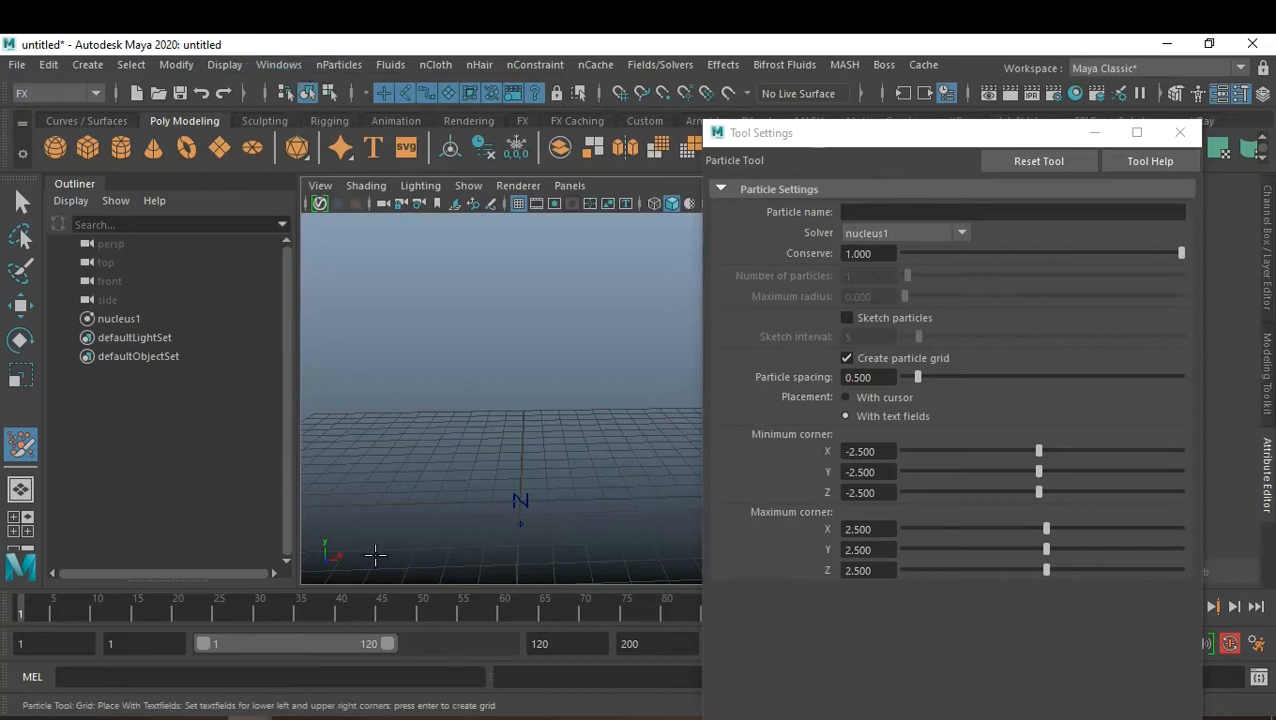
{"action": "left_click_drag", "start_coordinate": [515, 440], "coordinate": [419, 467], "text": "alt"}
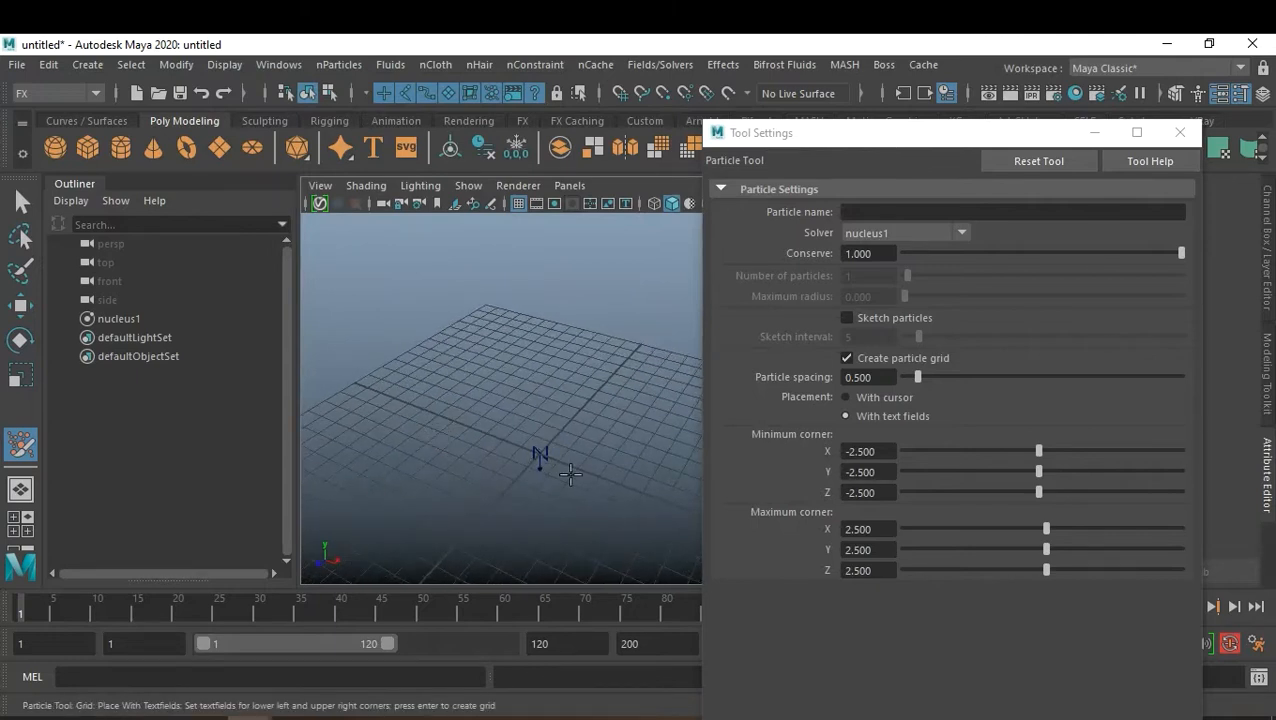
{"action": "mouse_move", "coordinate": [524, 453]}
{"action": "left_mouse_down", "text": "alt"}
{"action": "mouse_move", "coordinate": [537, 473]}
{"action": "mouse_move", "coordinate": [547, 447]}
{"action": "left_mouse_up", "text": "alt"}
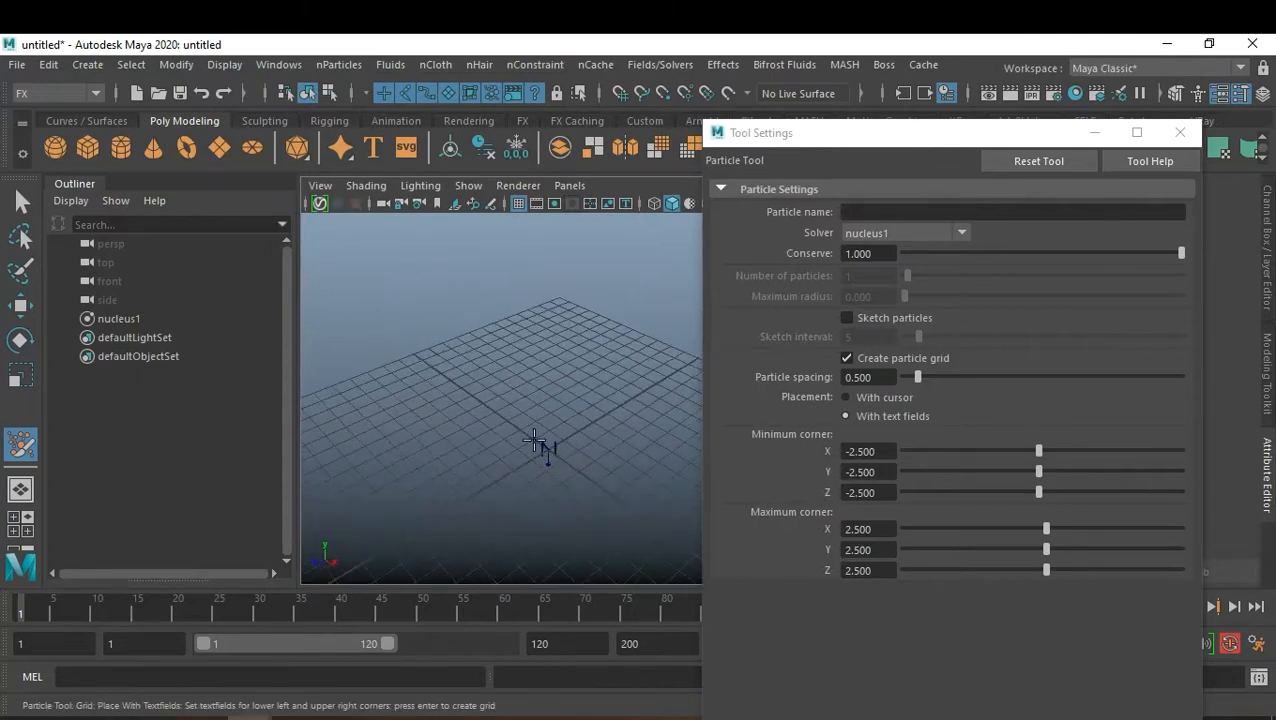
Step: Set the particle grid's minimum corner Y to -5 and its maximum corner Y to 8
{"action": "left_click", "coordinate": [880, 471]}
{"action": "type", "text": "-5"}
{"action": "key", "text": "Return"}
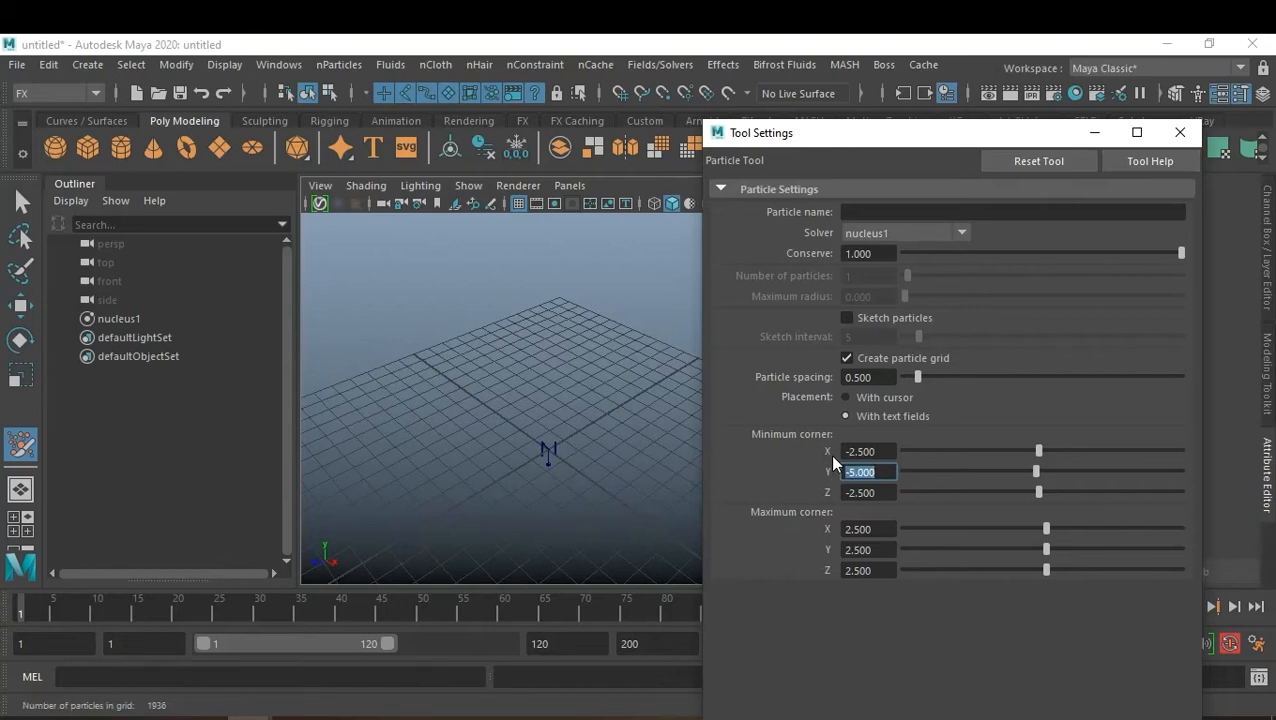
{"action": "left_click", "coordinate": [876, 549]}
{"action": "type", "text": "8"}
{"action": "key", "text": "Return"}
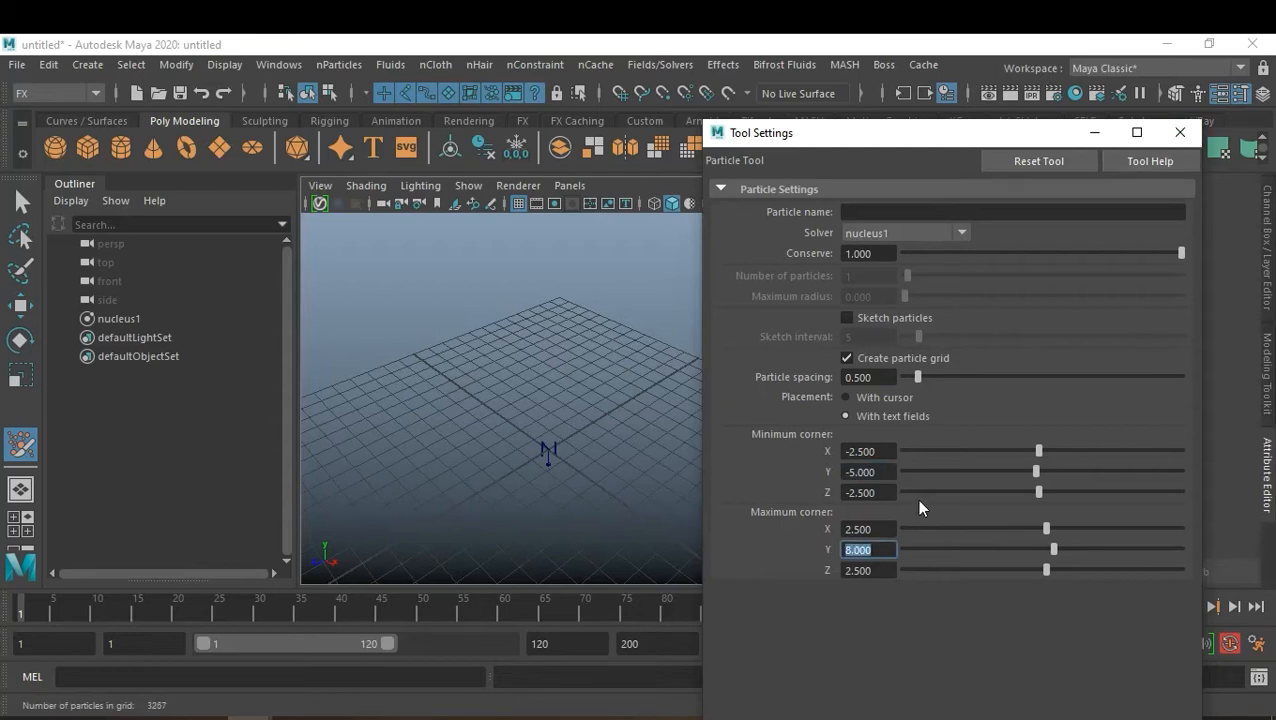
Step: Set the particle spacing to 0.1 and create the nParticle grid from the corner values
{"action": "left_click", "coordinate": [885, 378]}
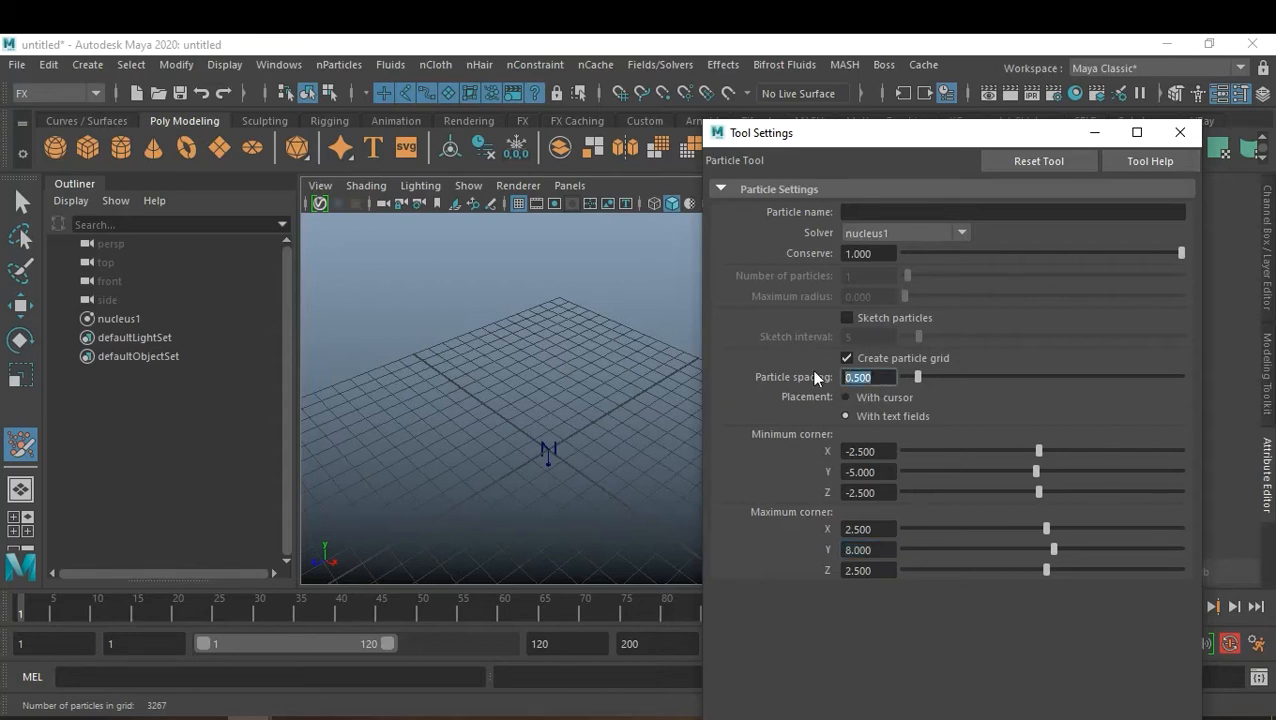
{"action": "key", "text": "BackSpace"}
{"action": "type", "text": ".1"}
{"action": "key", "text": "Return"}
{"action": "key", "text": "Return"}
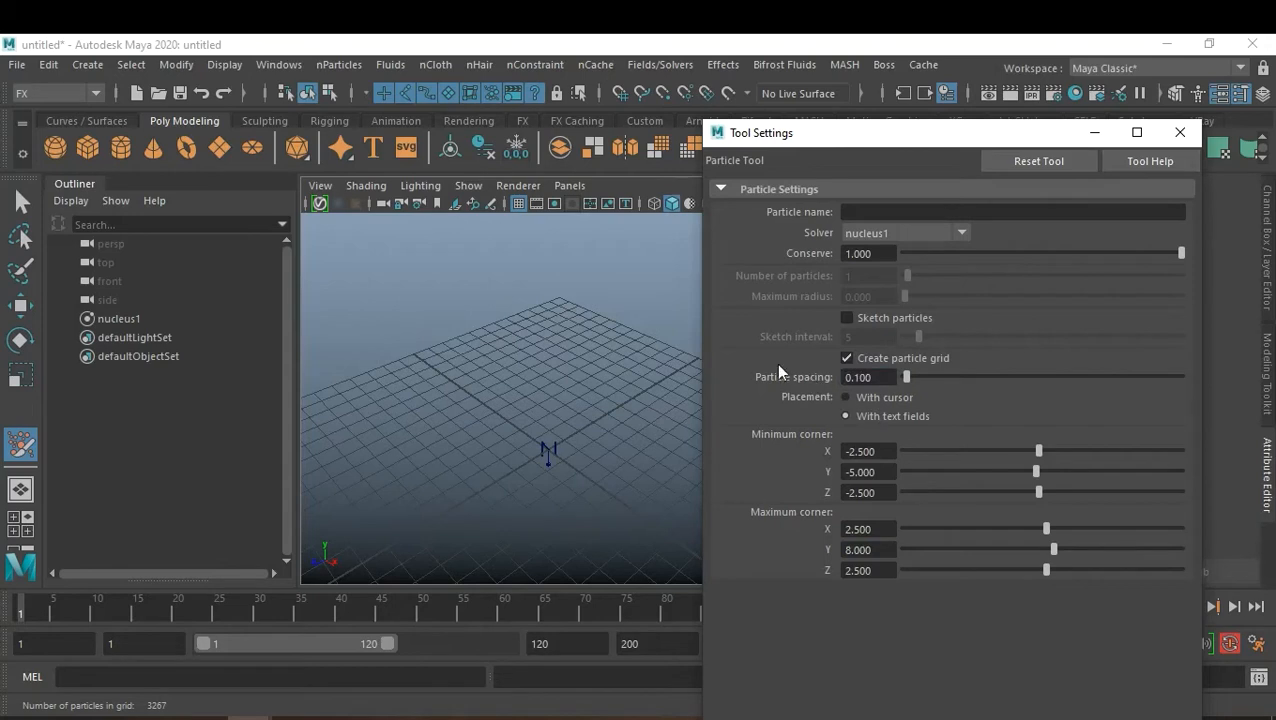
{"action": "left_click", "coordinate": [541, 447]}
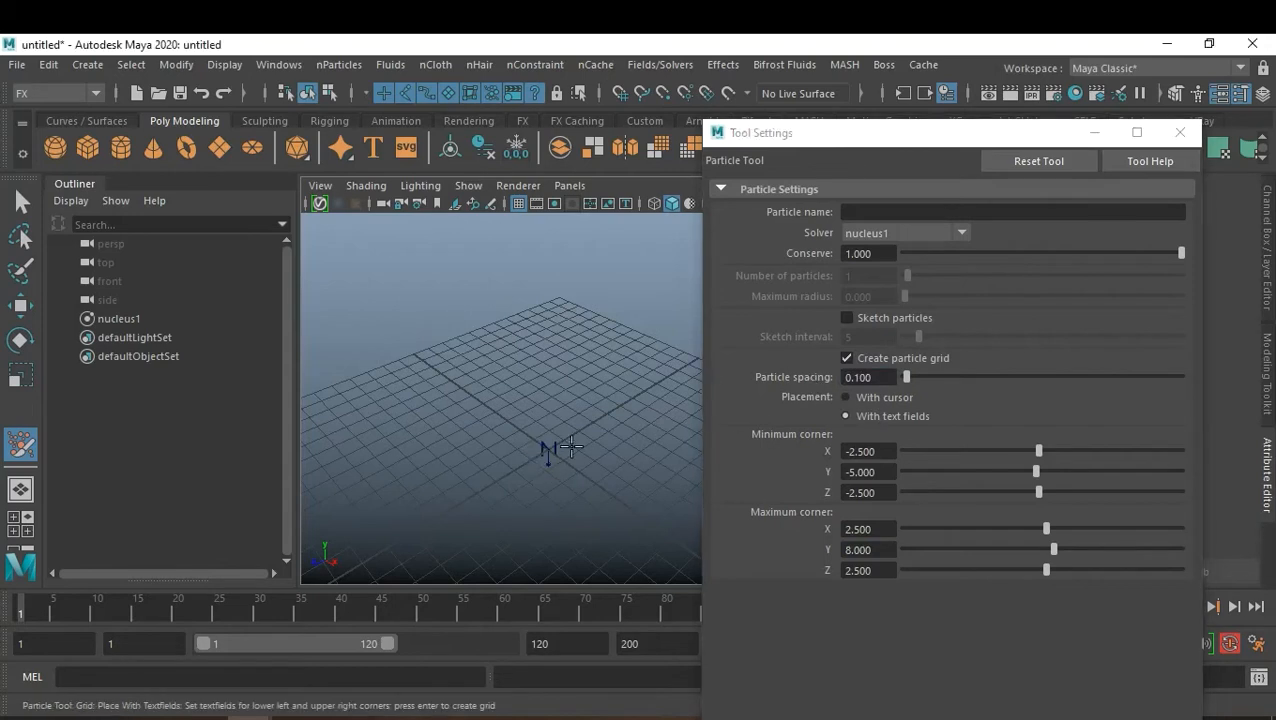
{"action": "key", "text": "Return"}
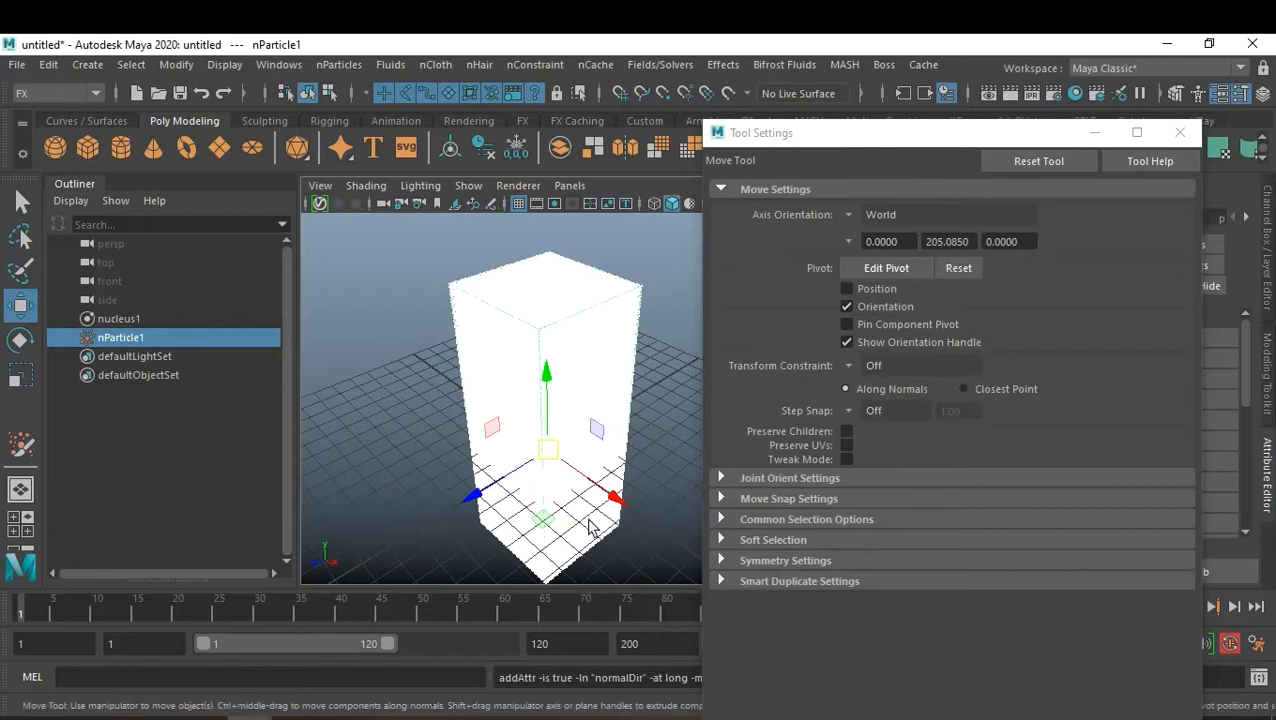
Step: Add a turbulence field to the nParticle block and expand the field's volume control attributes
{"action": "left_click", "coordinate": [622, 568]}
{"action": "left_click_drag", "start_coordinate": [584, 533], "coordinate": [507, 416], "text": "alt"}
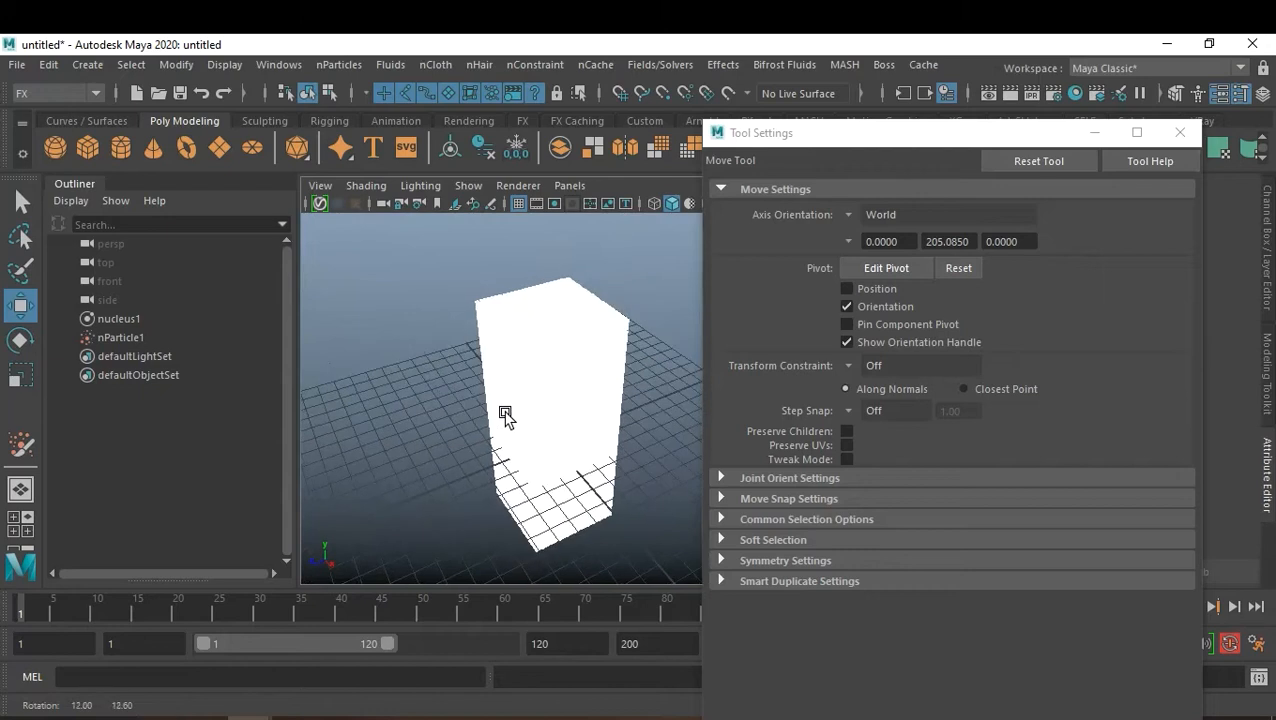
{"action": "left_click", "coordinate": [577, 357]}
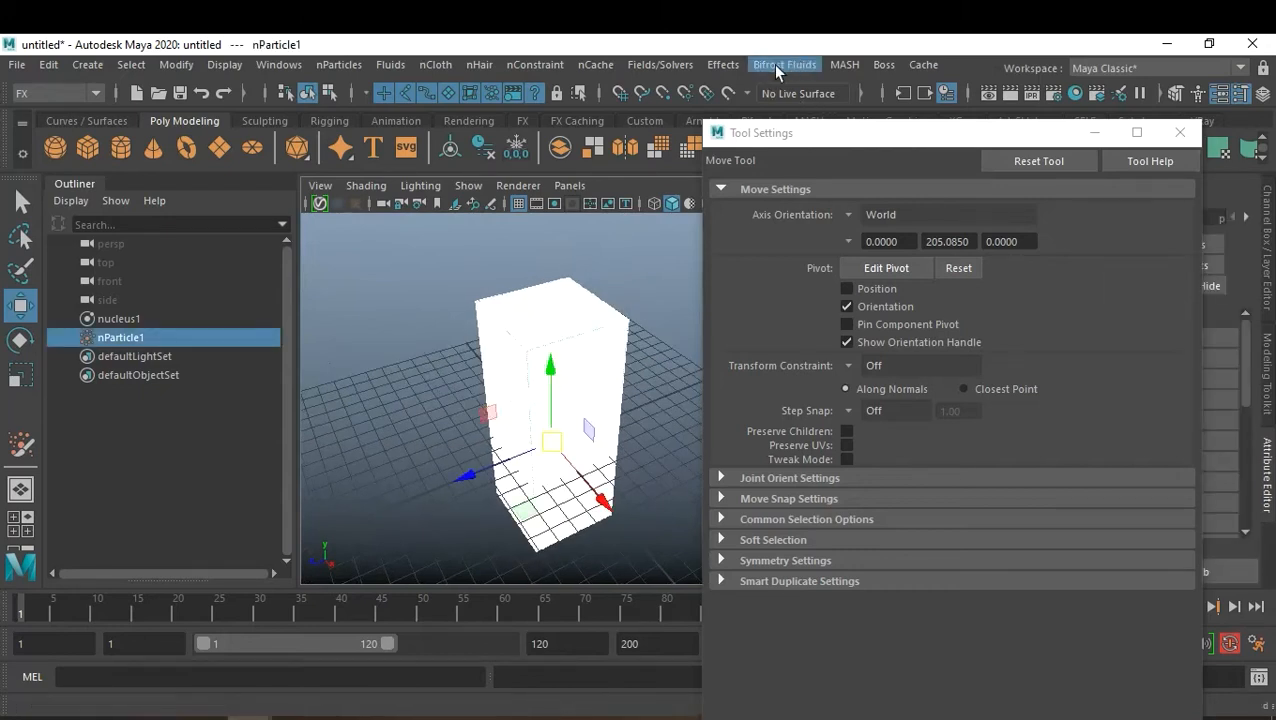
{"action": "left_click", "coordinate": [723, 65]}
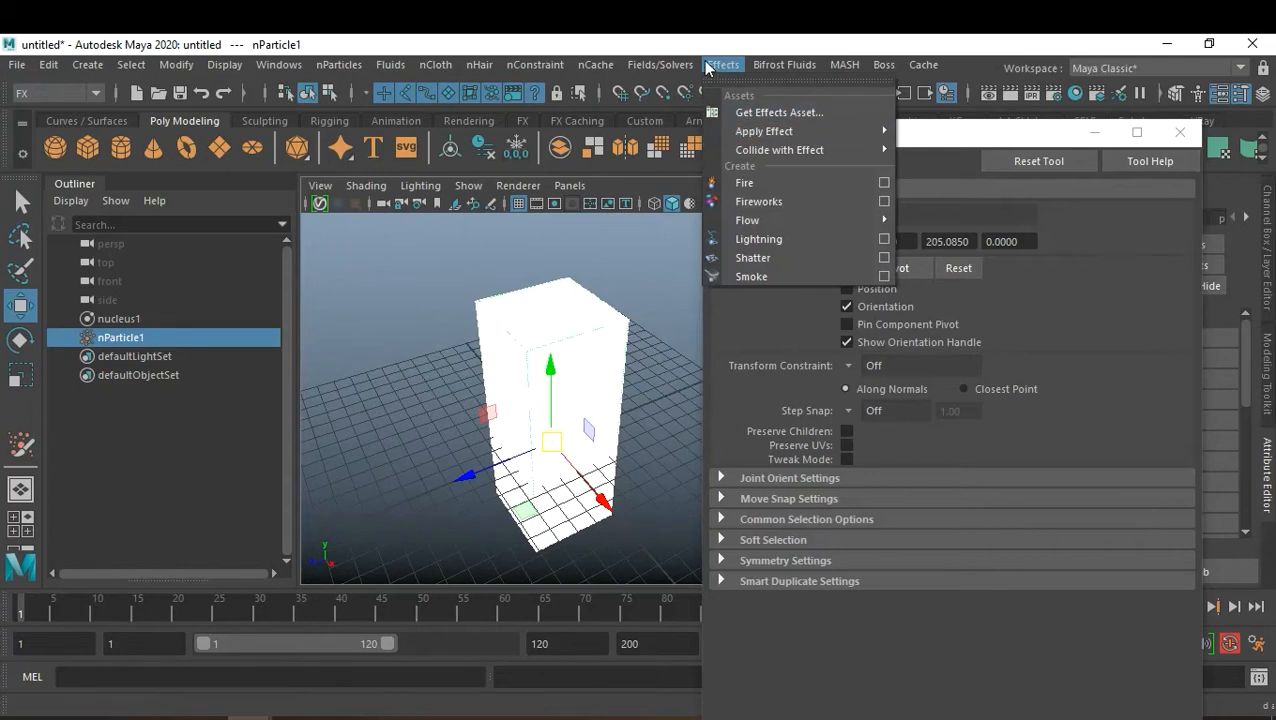
{"action": "mouse_move", "coordinate": [675, 62]}
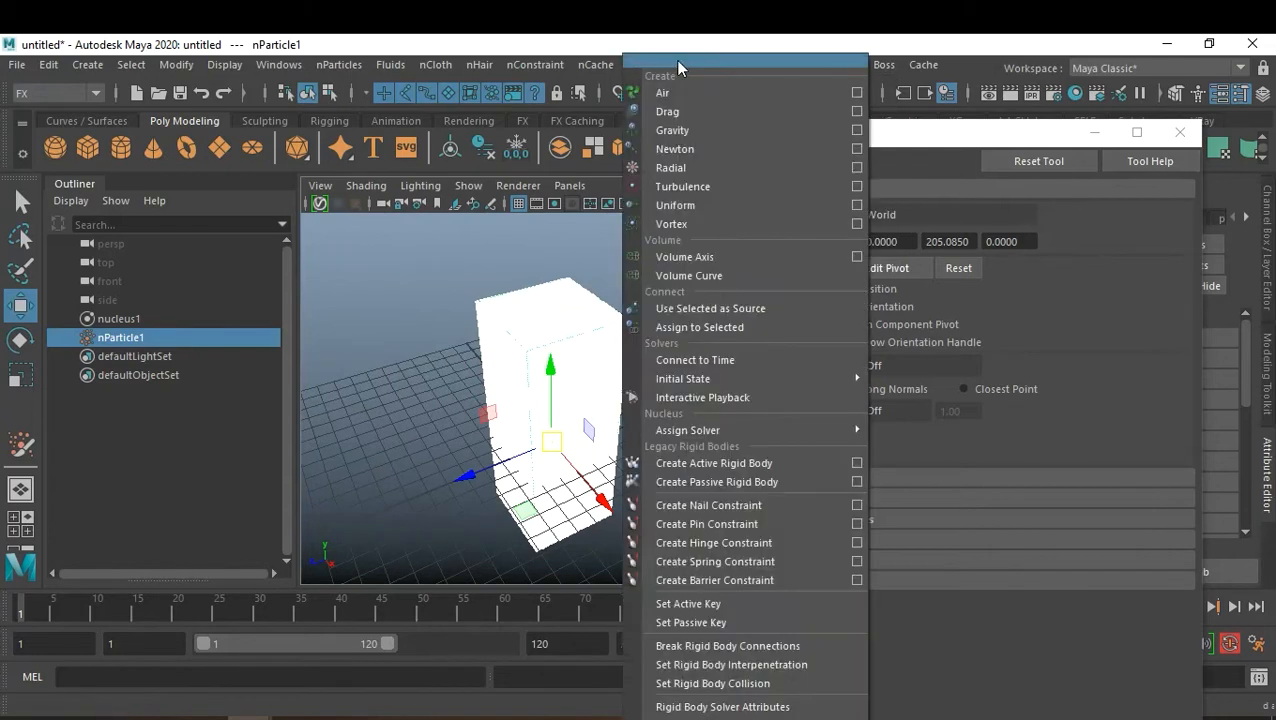
{"action": "left_click", "coordinate": [709, 192]}
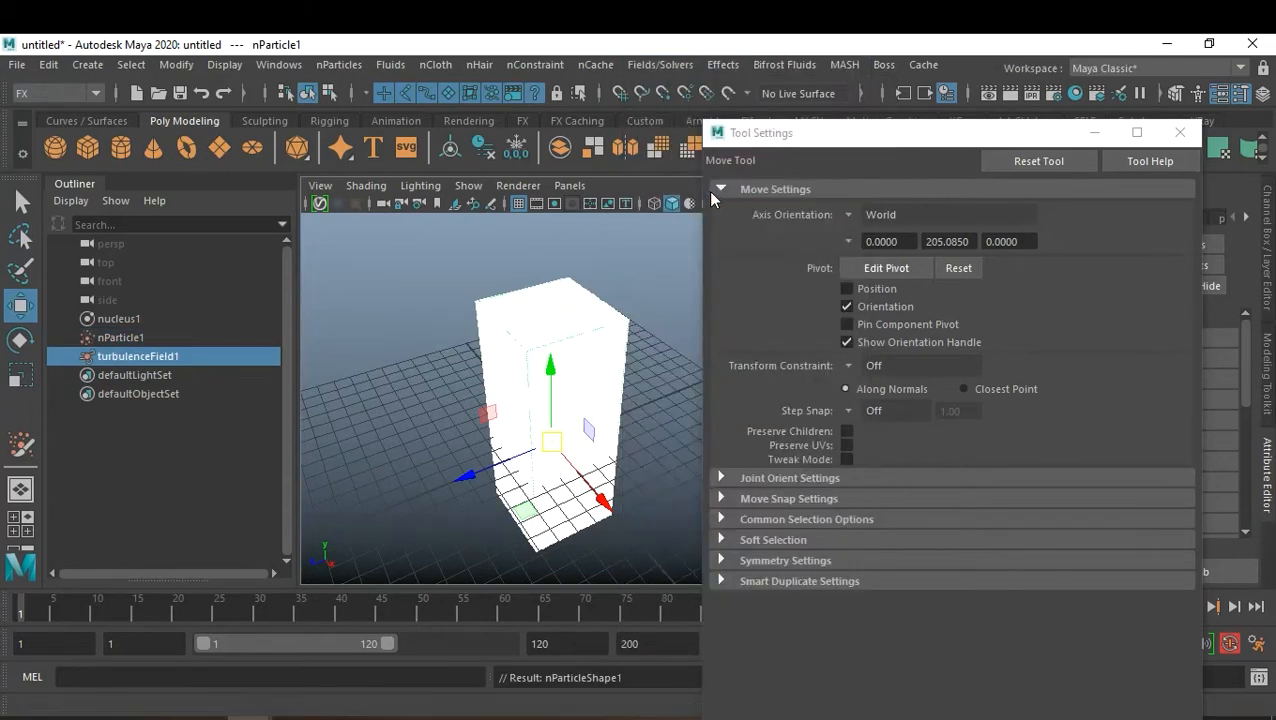
{"action": "left_click", "coordinate": [1177, 136]}
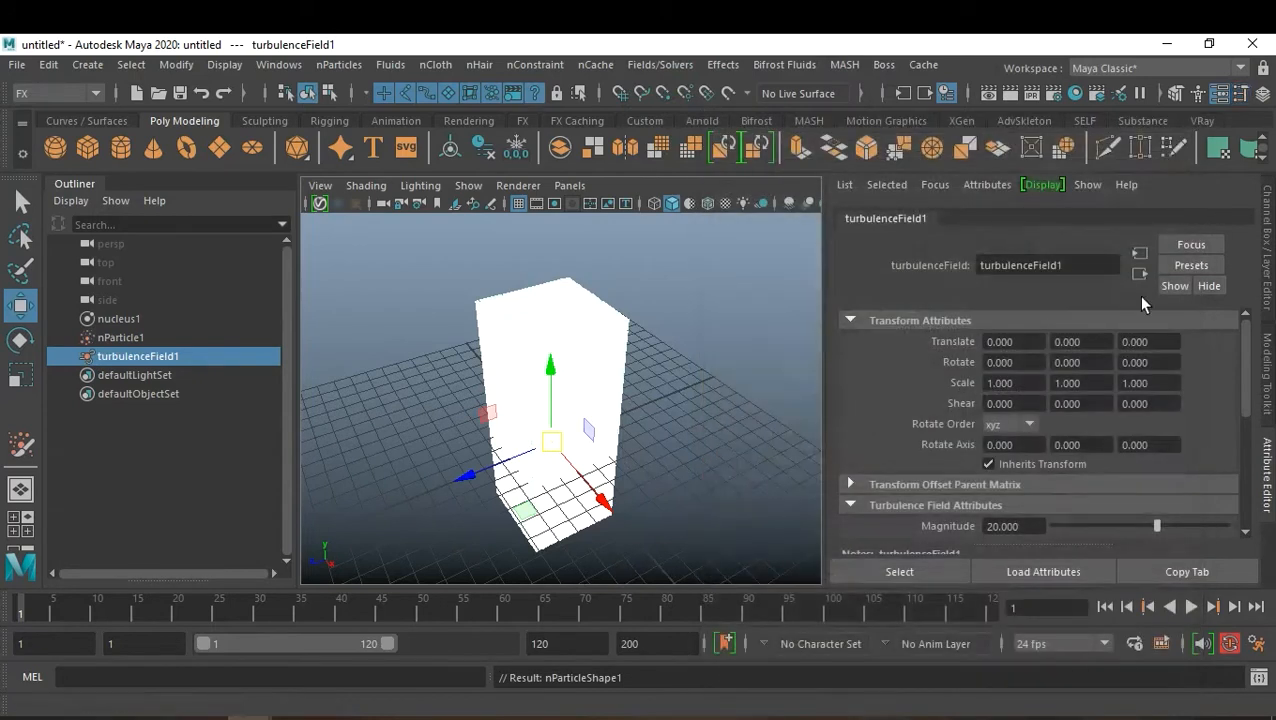
{"action": "scroll", "coordinate": [1109, 400], "scroll_direction": "down", "scroll_amount": 5}
{"action": "scroll", "coordinate": [1110, 403], "scroll_direction": "down", "scroll_amount": 1}
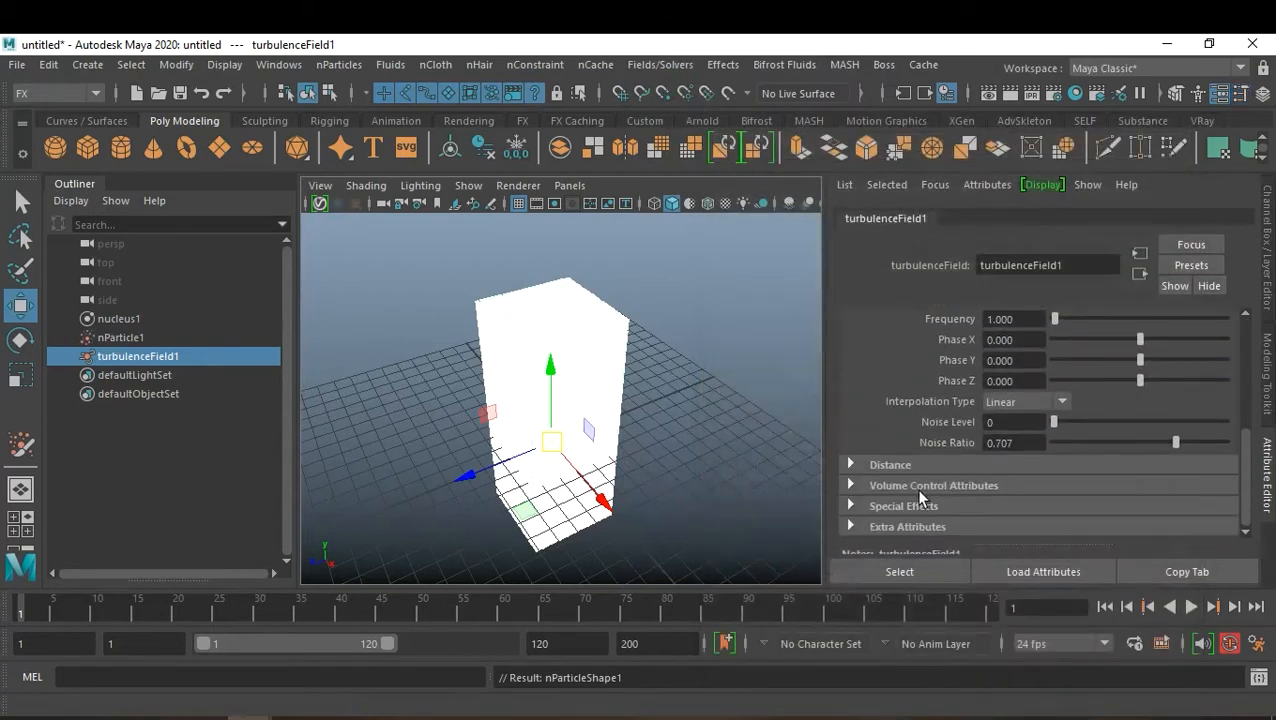
{"action": "left_click", "coordinate": [917, 487]}
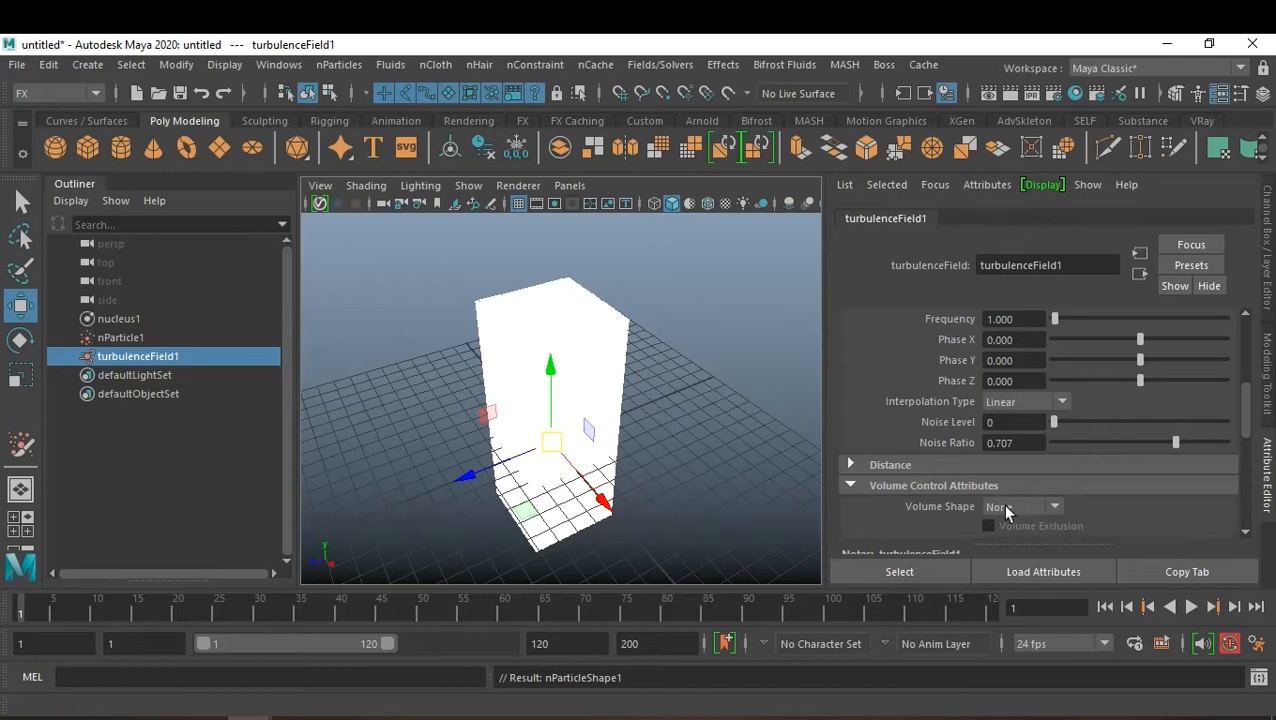
{"action": "scroll", "coordinate": [1066, 414], "scroll_direction": "up", "scroll_amount": 5}
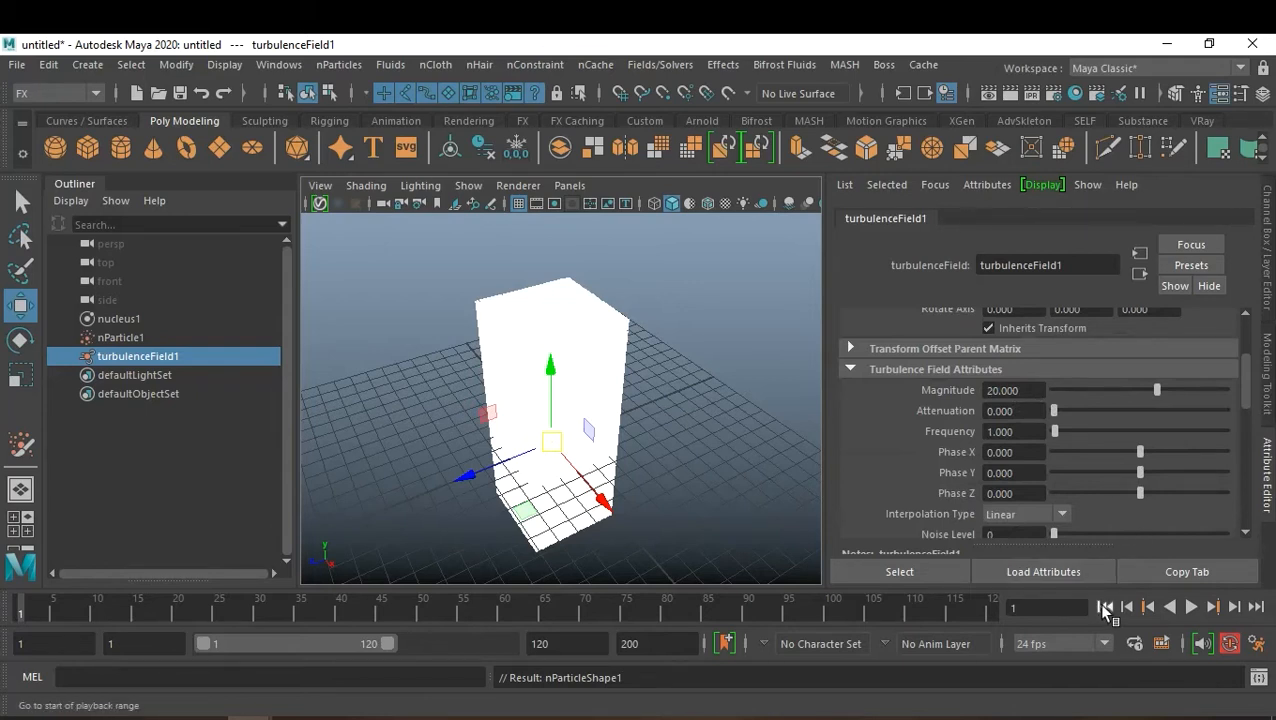
Step: Set the playback speed to Play Every Frame, Max Real-time and play the turbulence simulation for a few frames
{"action": "right_click", "coordinate": [930, 606]}
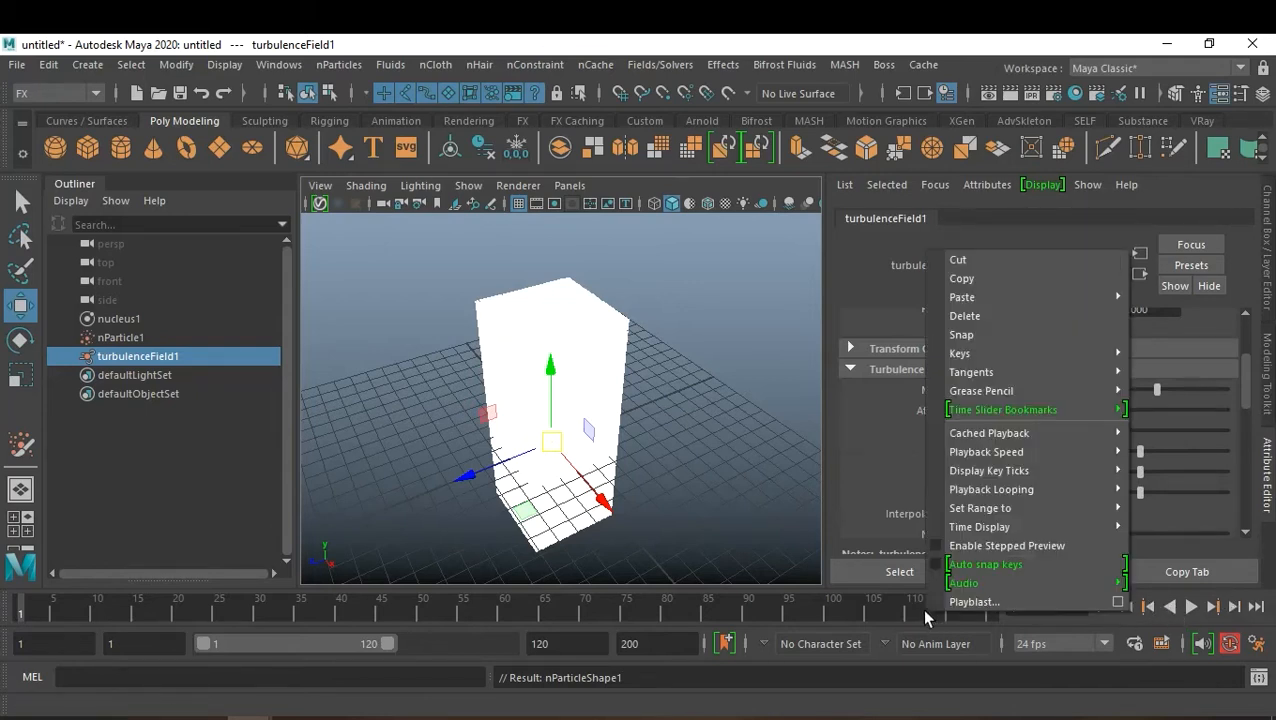
{"action": "mouse_move", "coordinate": [1037, 457]}
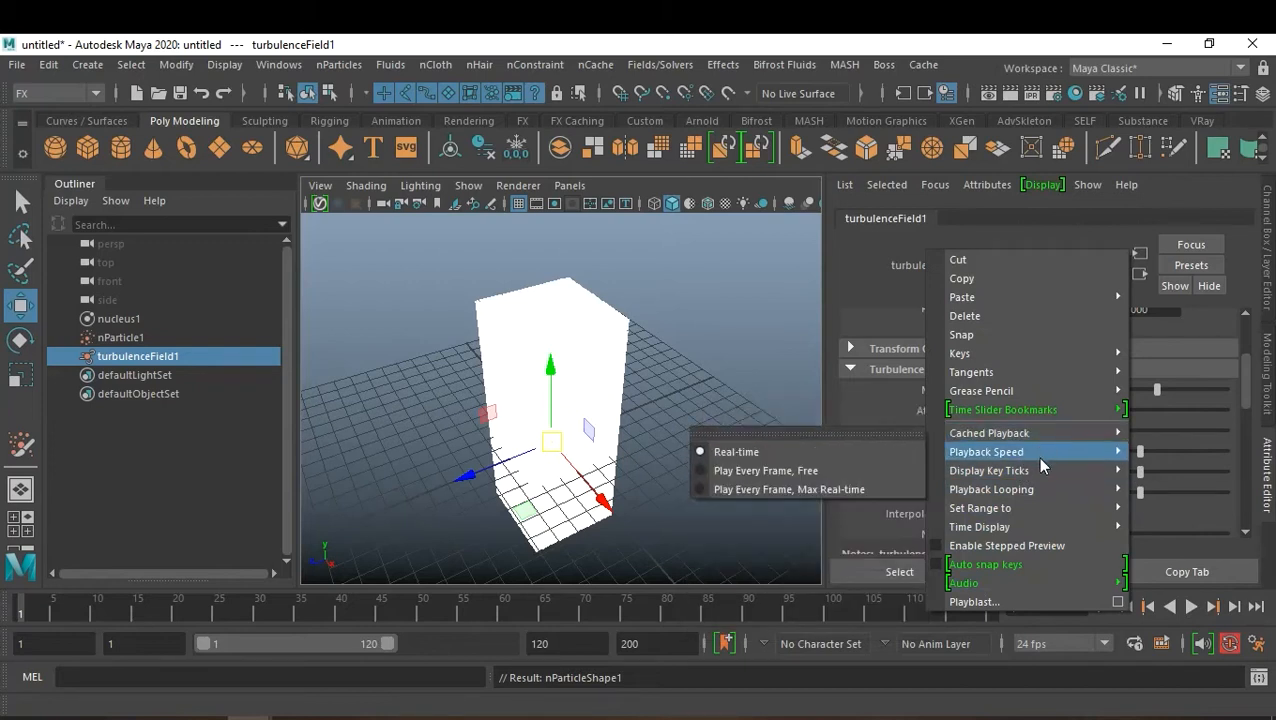
{"action": "left_click", "coordinate": [862, 490]}
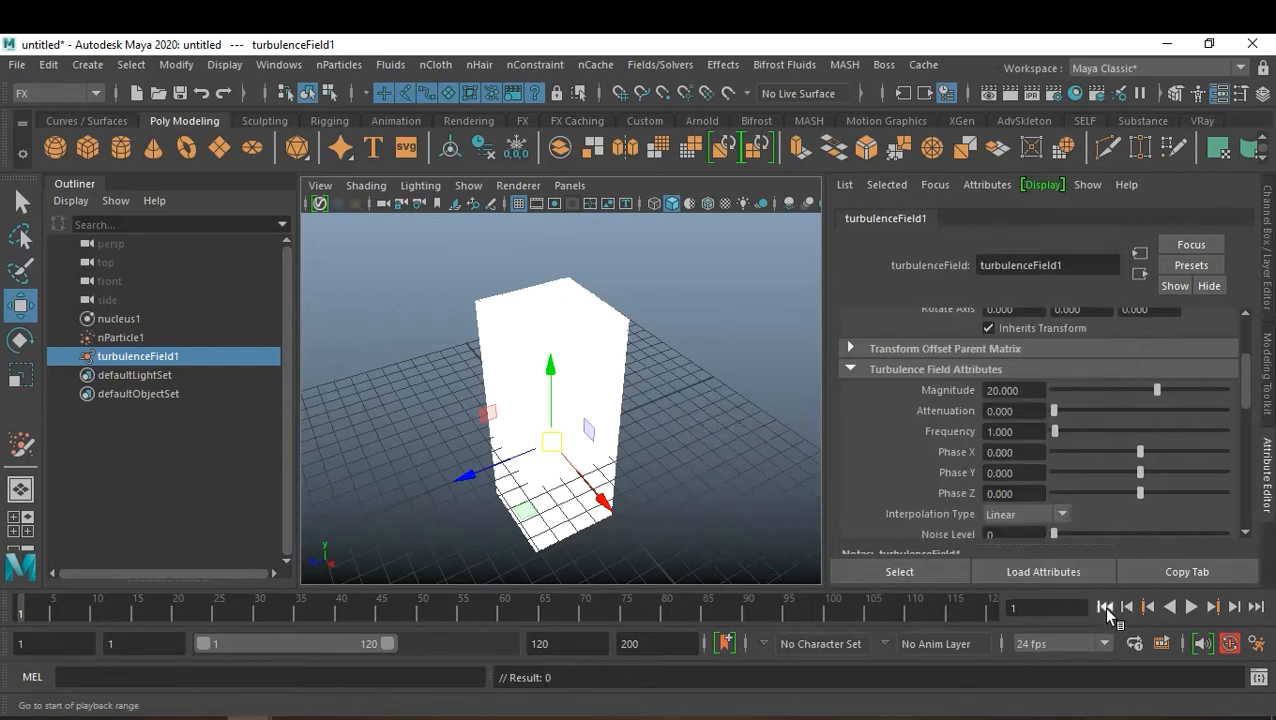
{"action": "left_click", "coordinate": [1191, 607]}
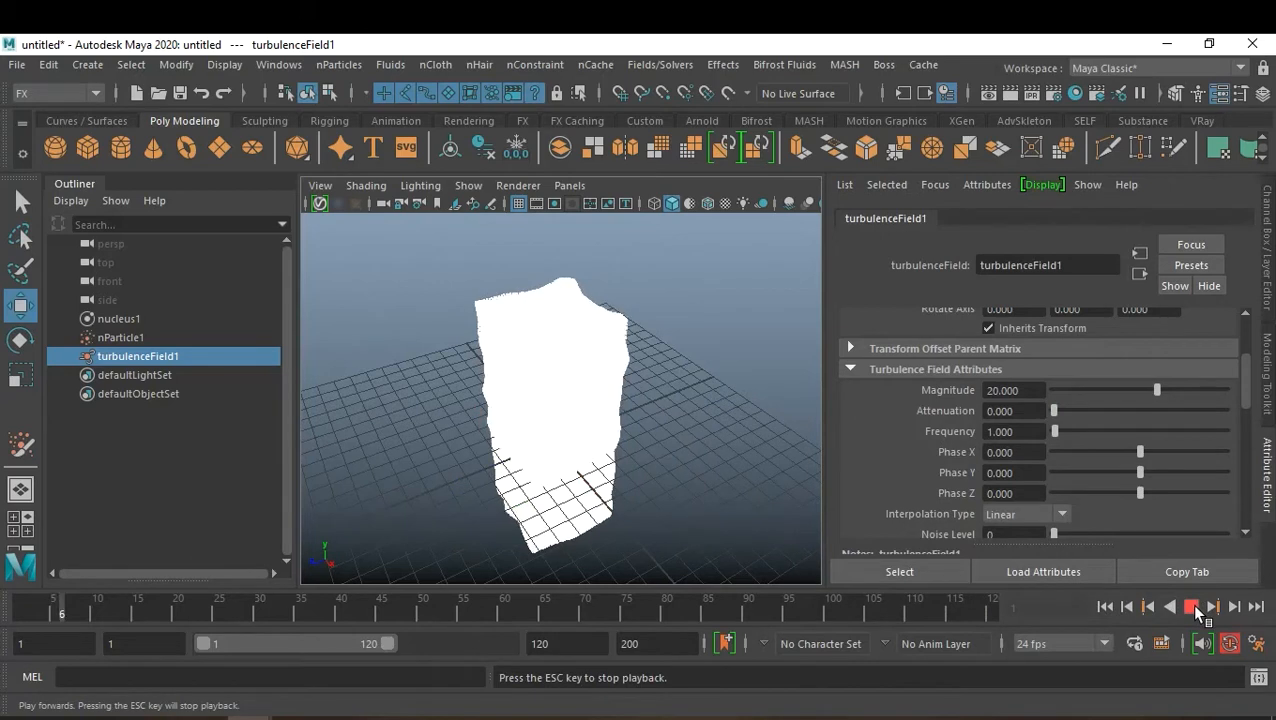
{"action": "left_click", "coordinate": [1193, 608]}
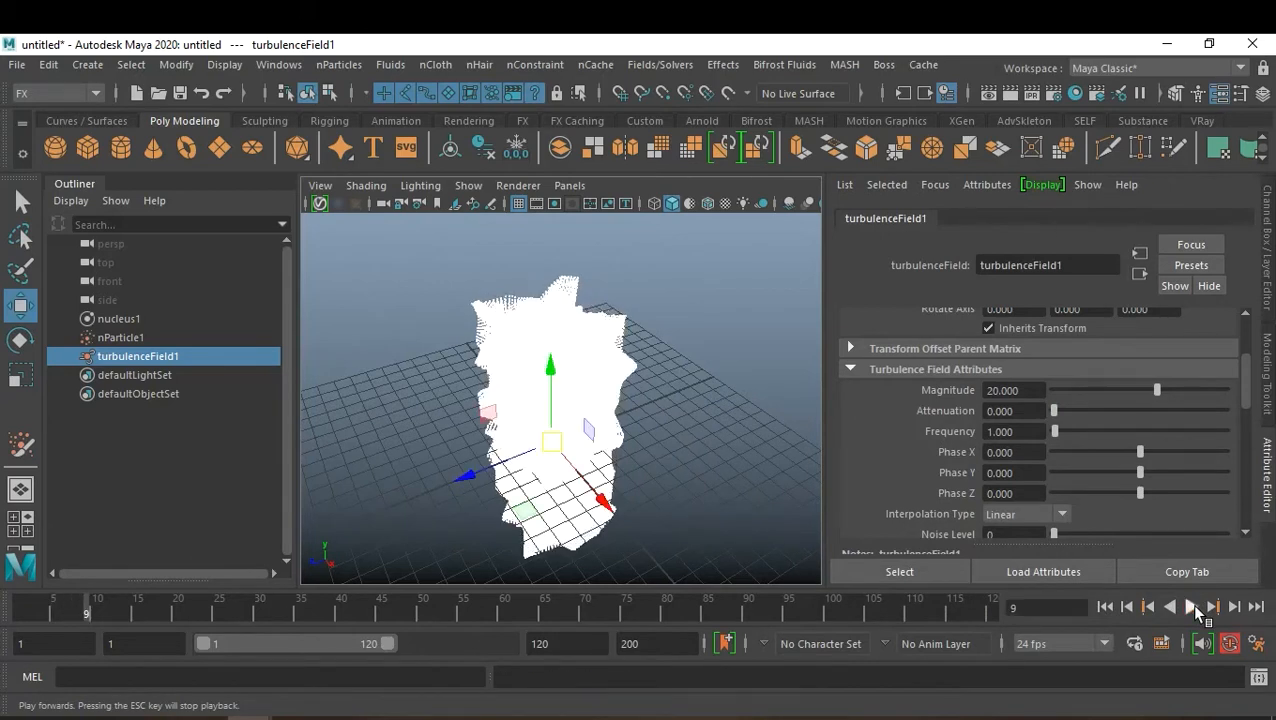
Step: Set the nucleus solver's gravity direction Y to 1 and return to the first frame
{"action": "left_click", "coordinate": [139, 320]}
{"action": "scroll", "coordinate": [1094, 444], "scroll_direction": "down", "scroll_amount": 3}
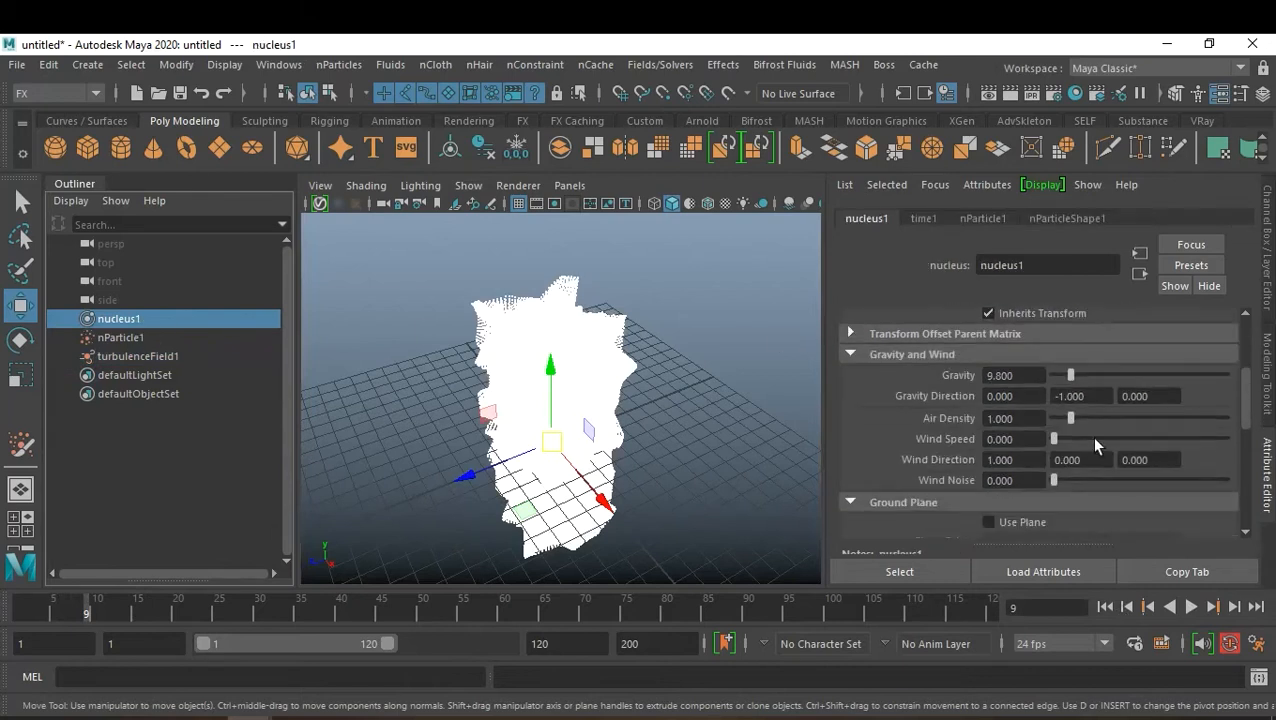
{"action": "left_click", "coordinate": [1107, 398]}
{"action": "type", "text": "1"}
{"action": "key", "text": "Return"}
{"action": "left_click", "coordinate": [1104, 607]}
{"action": "left_click", "coordinate": [1105, 607]}
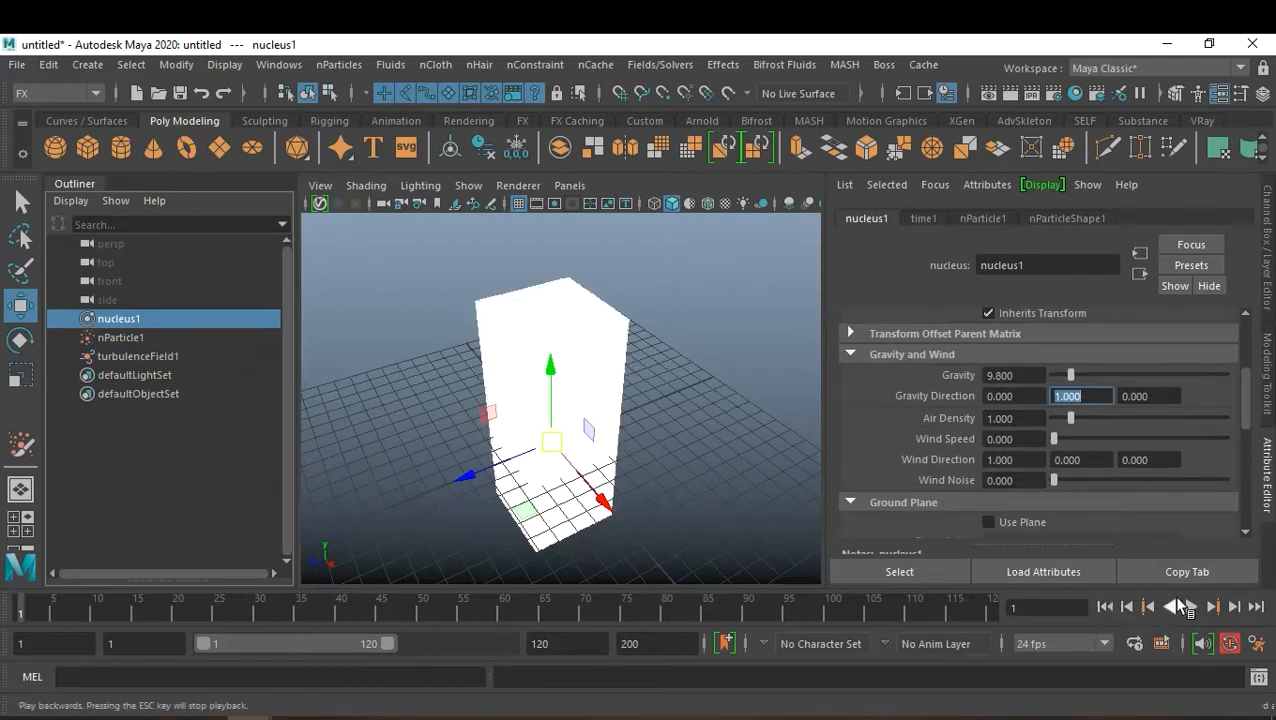
Step: Play the turbulence simulation with the upward gravity to frame 11, stop it and inspect the deformed particle block
{"action": "left_click", "coordinate": [1191, 607]}
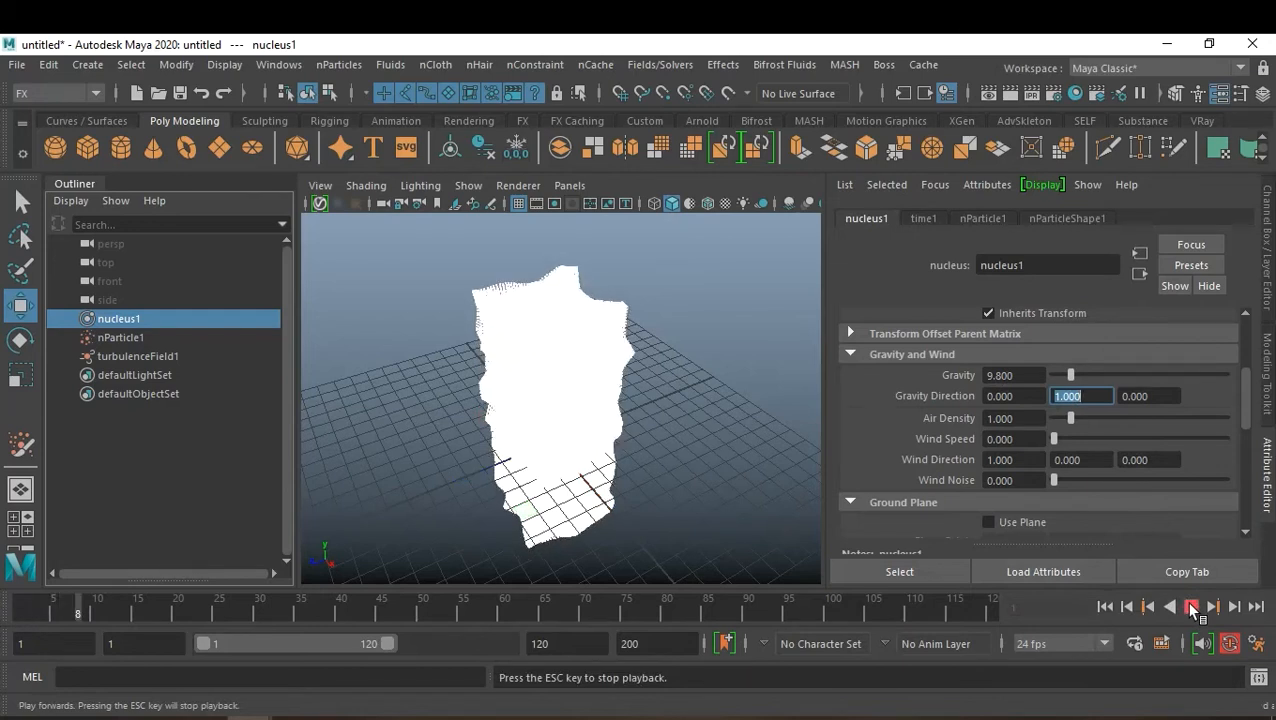
{"action": "left_click", "coordinate": [1191, 607]}
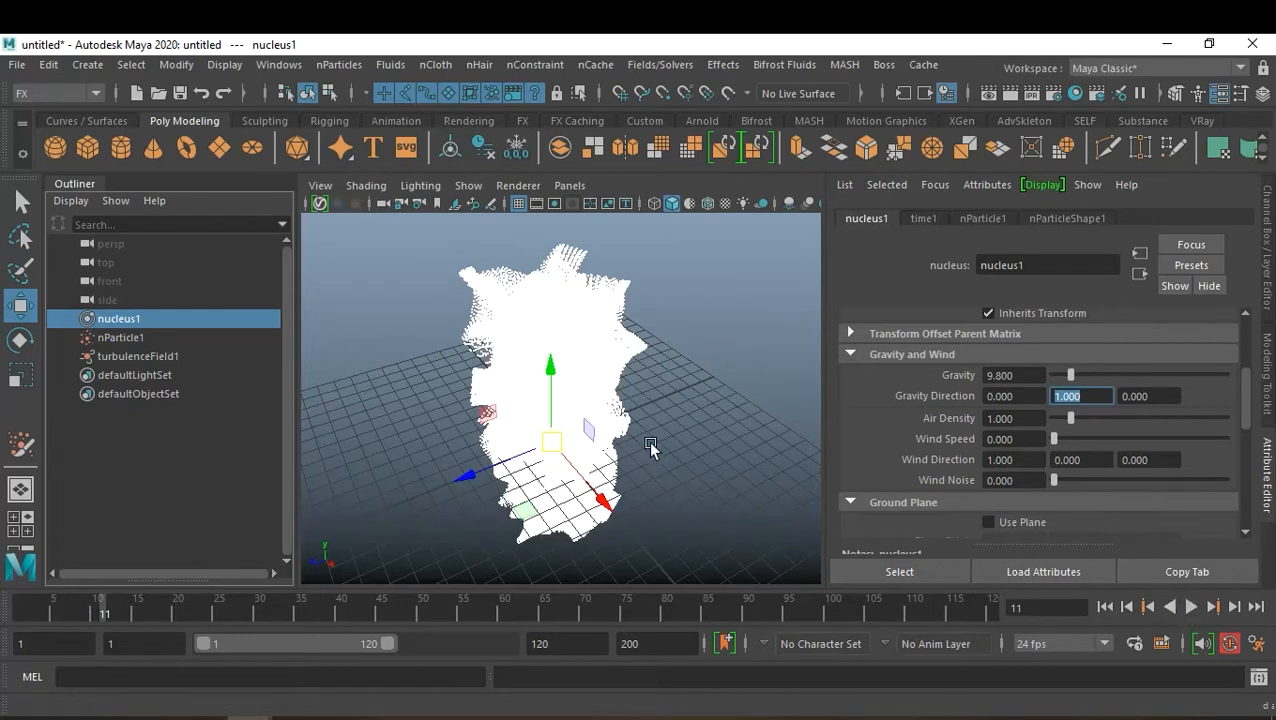
{"action": "left_click_drag", "start_coordinate": [654, 441], "coordinate": [560, 350], "text": "alt"}
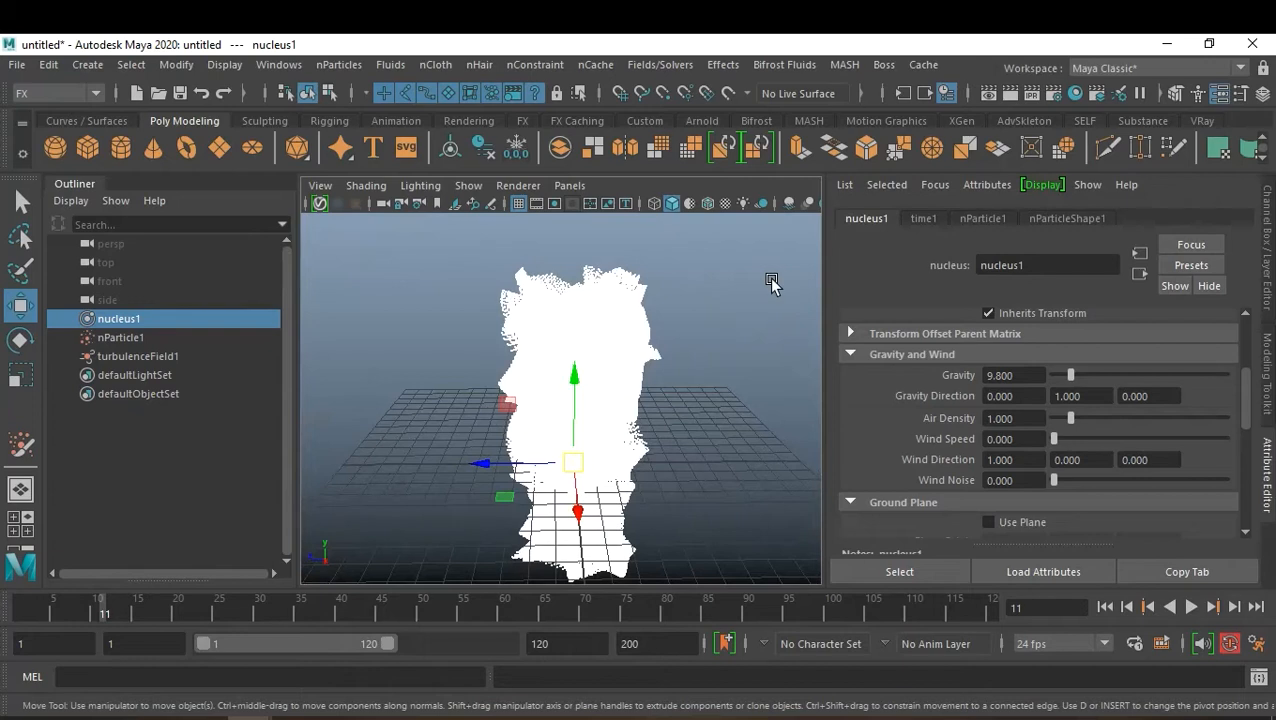
Step: Set the current deformed shape as the initial state for nParticle1 and return to the first frame
{"action": "left_click", "coordinate": [155, 337]}
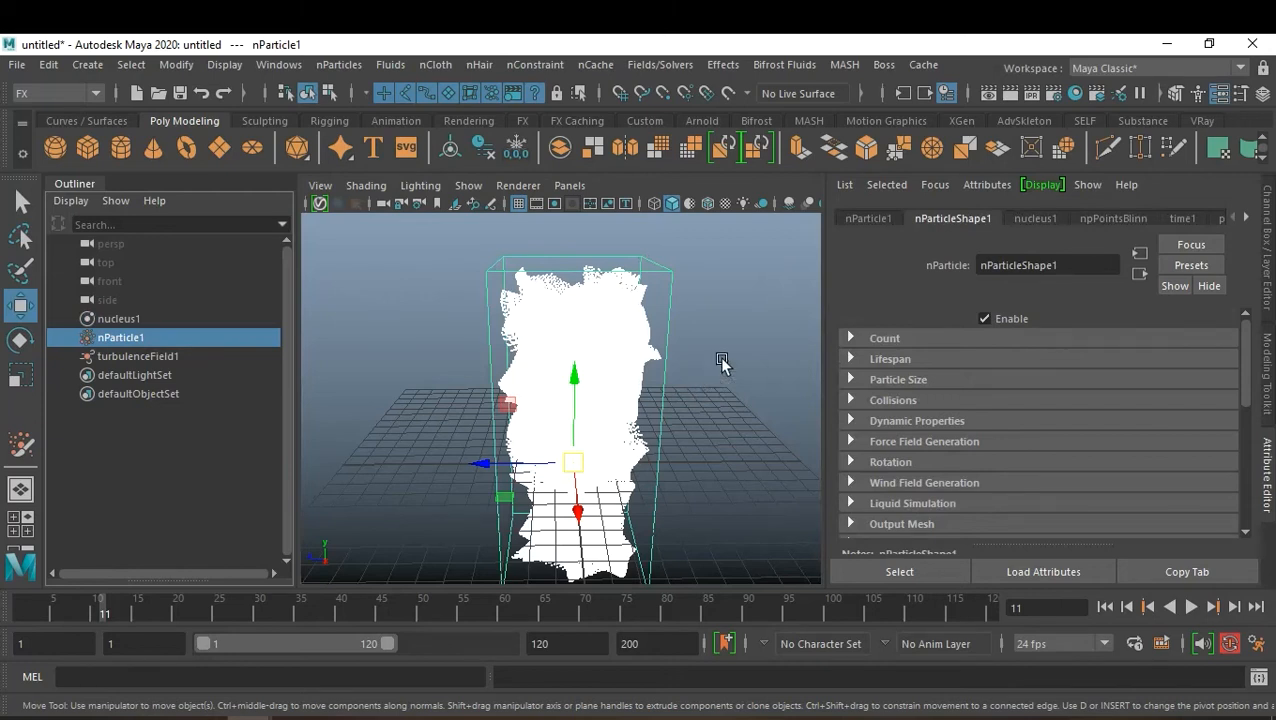
{"action": "left_click", "coordinate": [660, 66]}
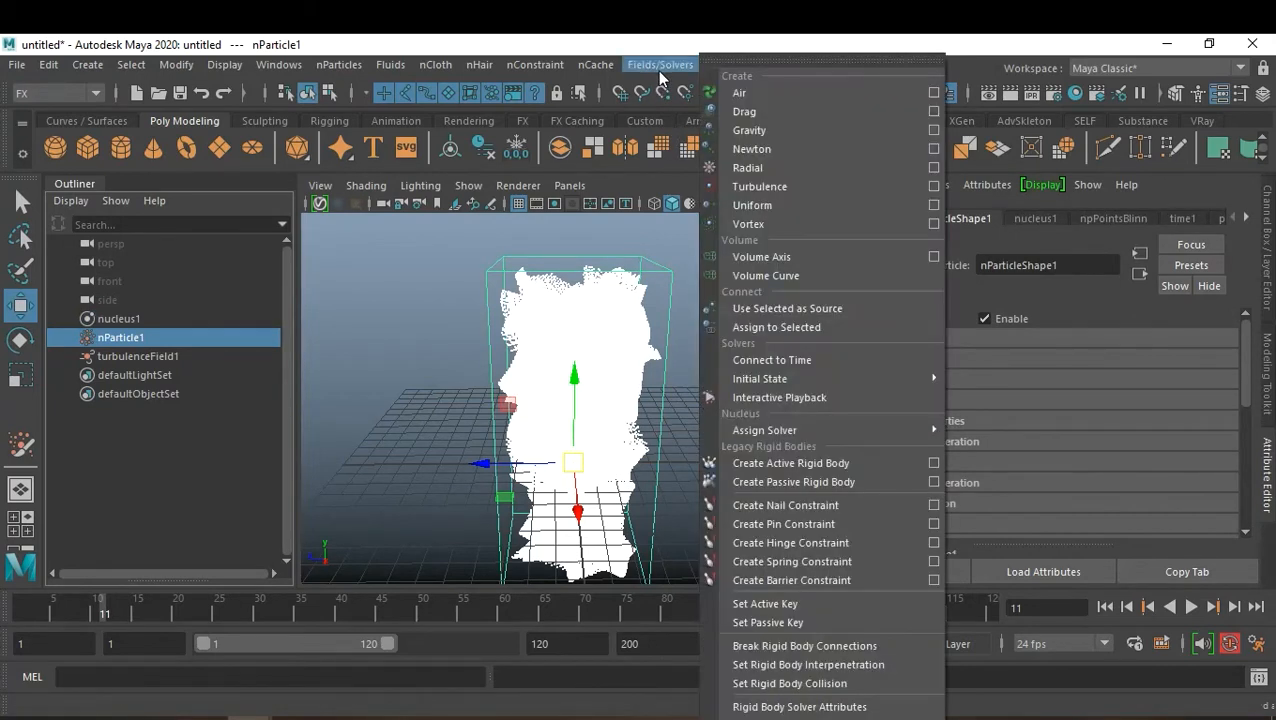
{"action": "mouse_move", "coordinate": [767, 384]}
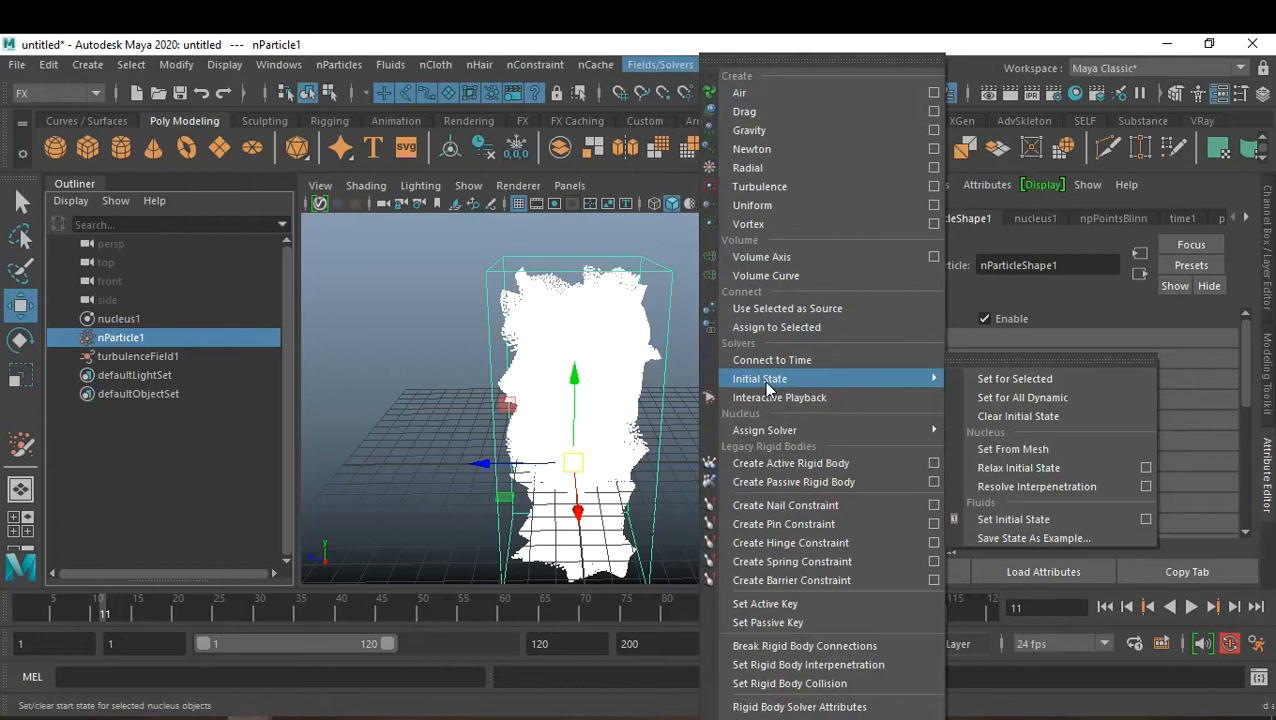
{"action": "left_click", "coordinate": [1063, 380]}
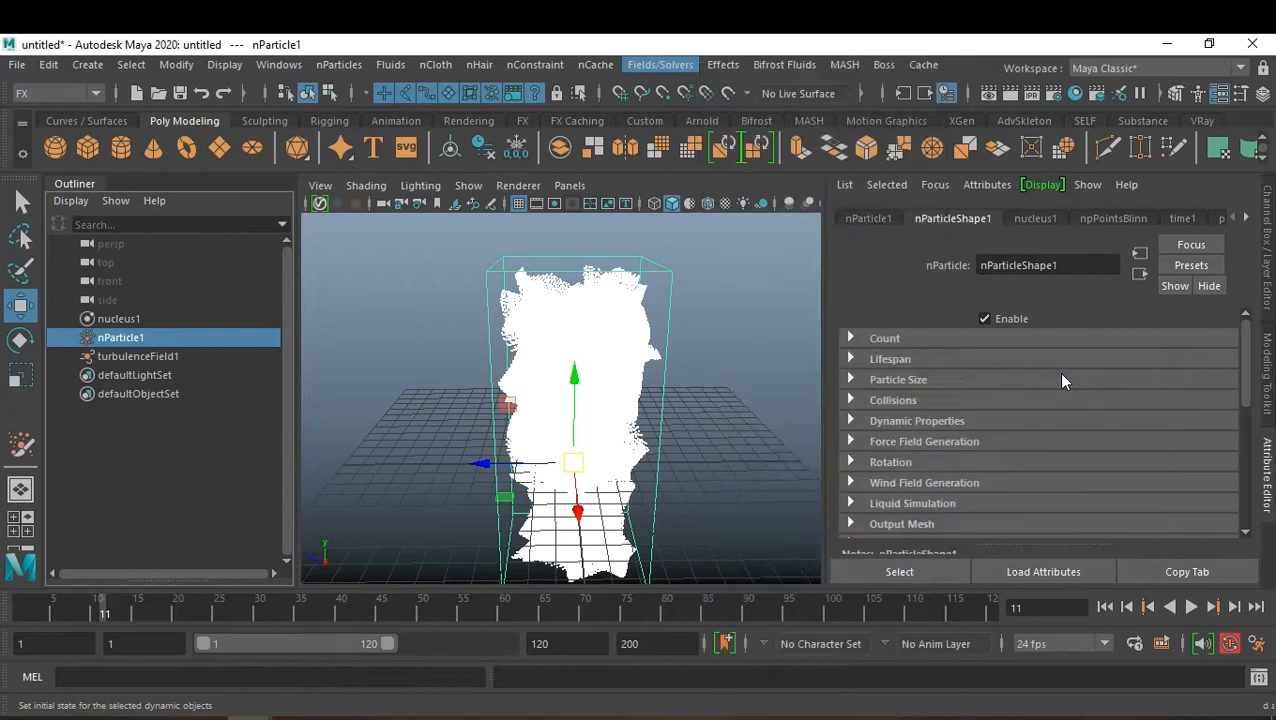
{"action": "left_click", "coordinate": [1106, 608]}
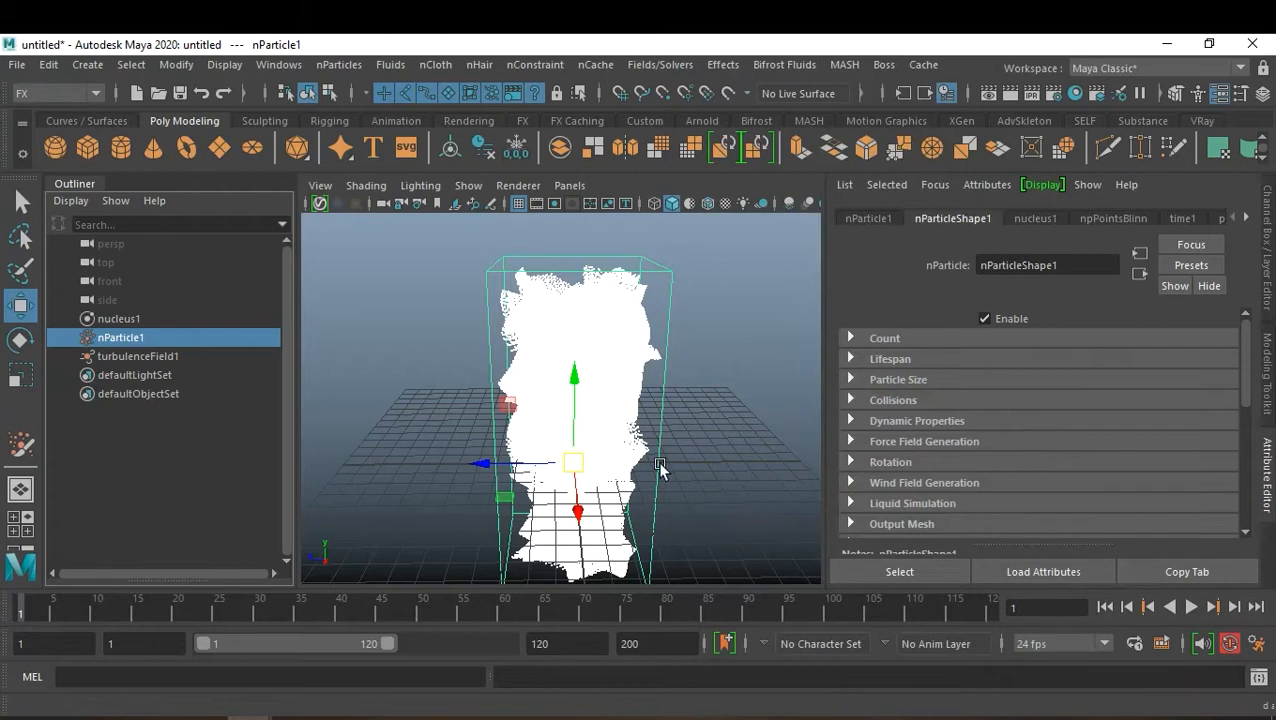
Step: Delete the turbulence field and play the particle simulation for a few frames
{"action": "left_click", "coordinate": [167, 357]}
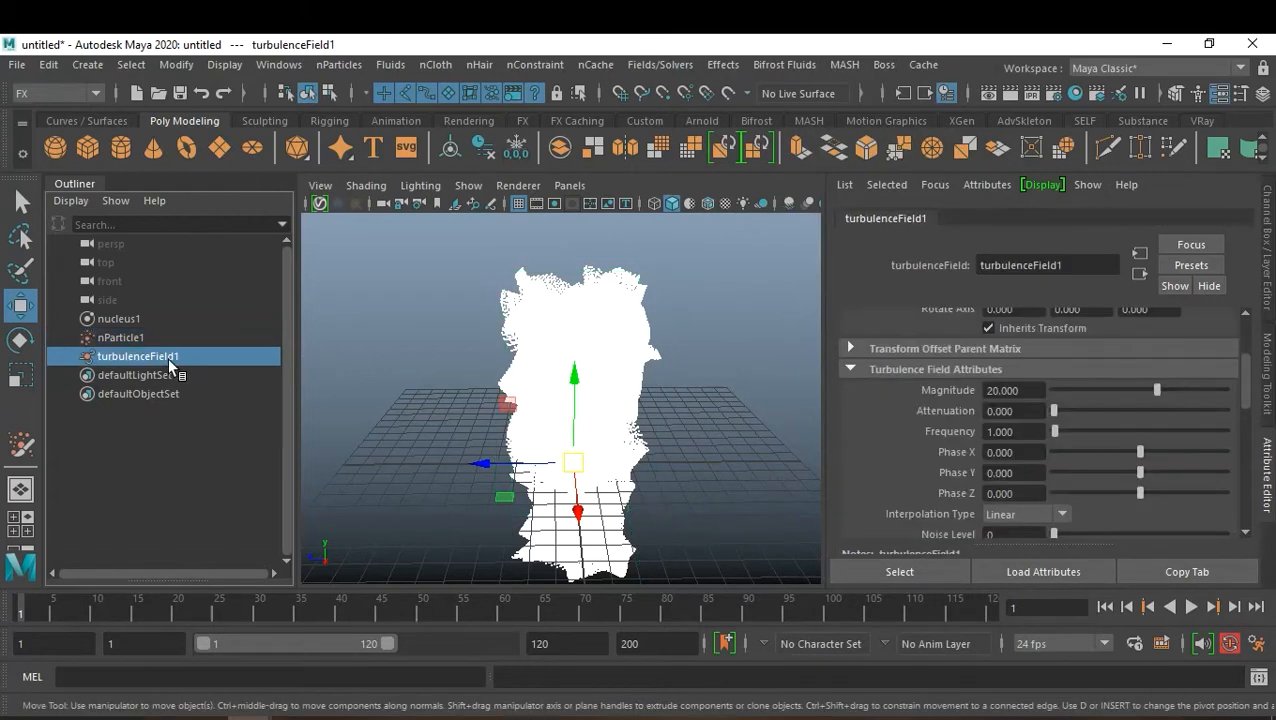
{"action": "key", "text": "Delete"}
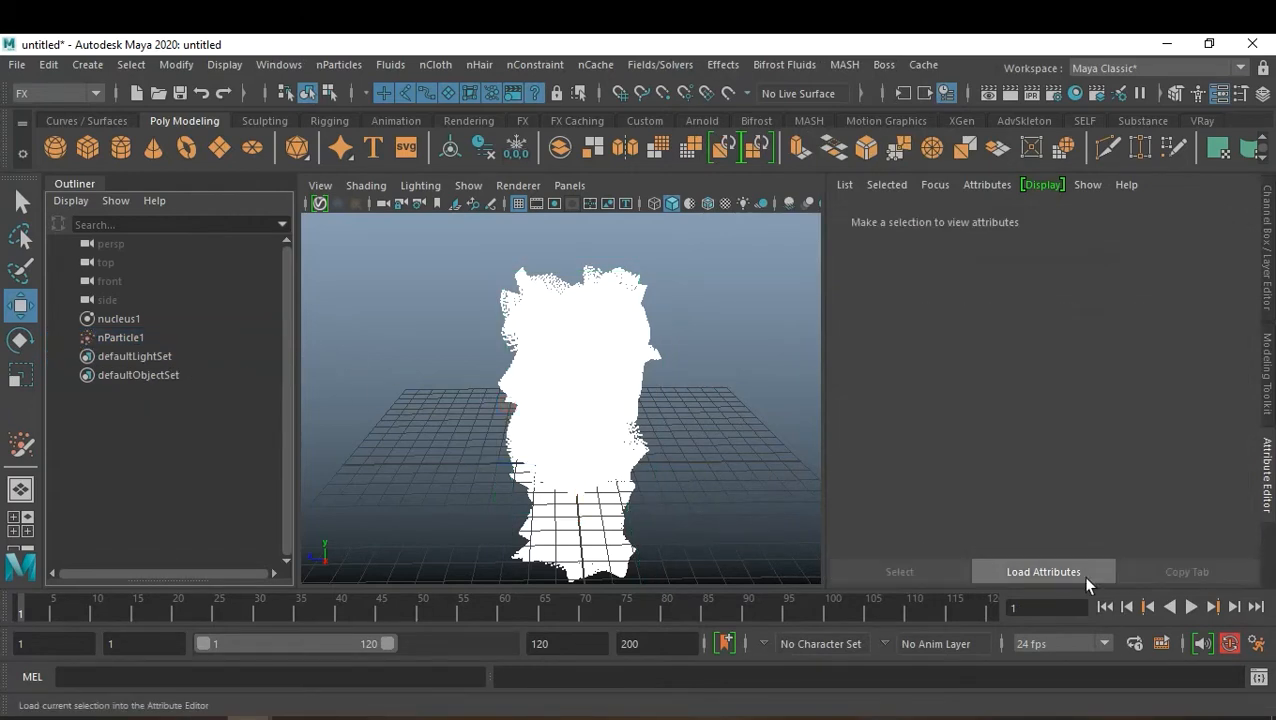
{"action": "left_click", "coordinate": [1193, 608]}
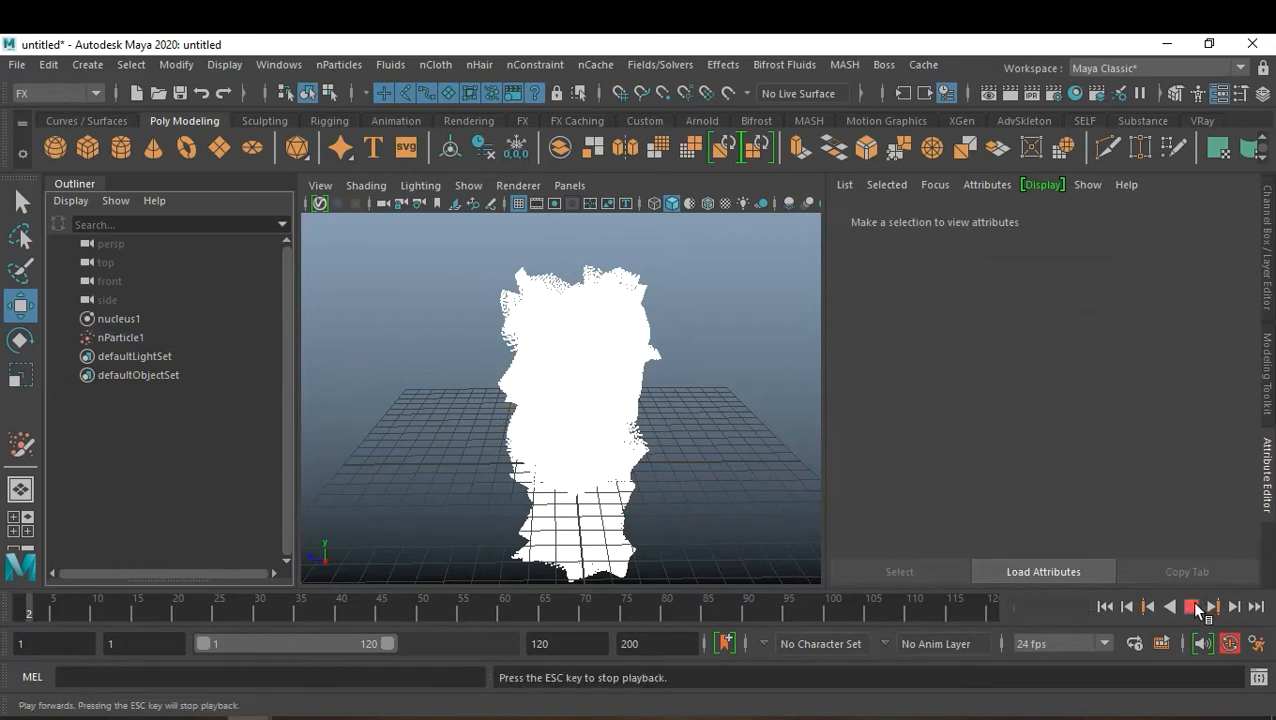
{"action": "left_click", "coordinate": [1193, 608]}
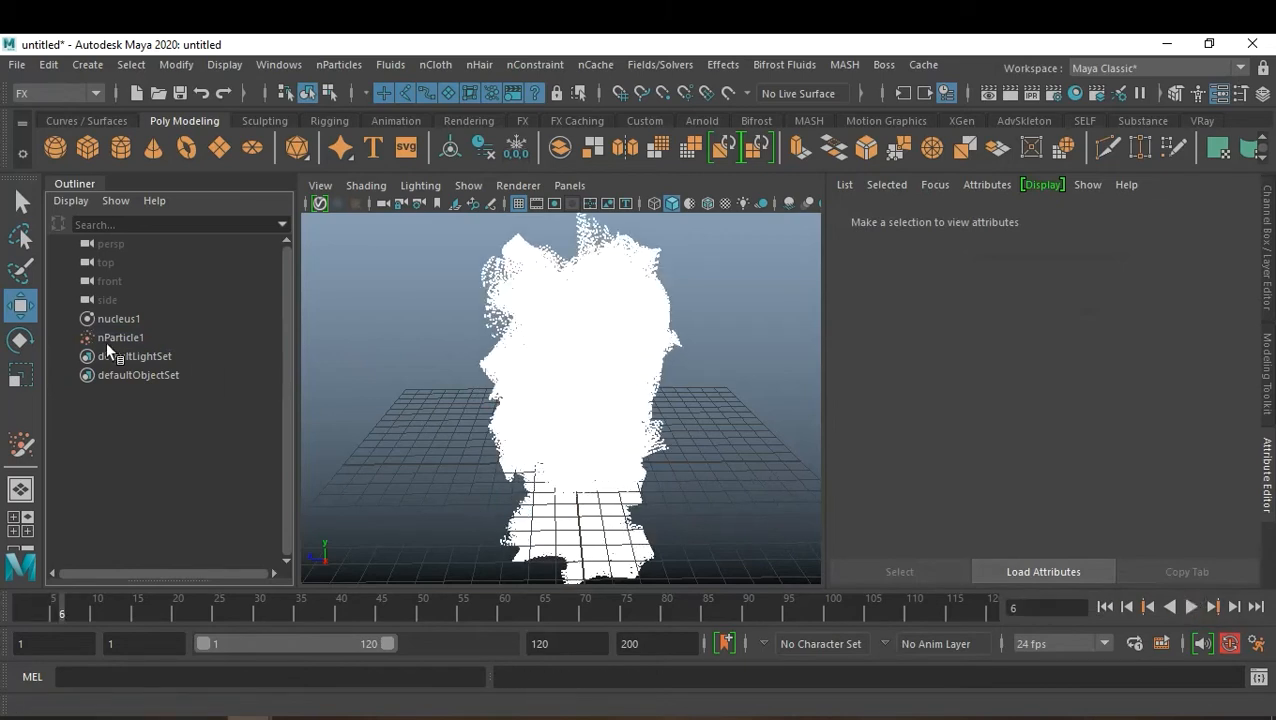
Step: Set the nucleus solver's gravity, air density and wind direction X to 0, and return to the first frame
{"action": "left_click", "coordinate": [114, 321]}
{"action": "double_click", "coordinate": [1023, 374]}
{"action": "type", "text": "0"}
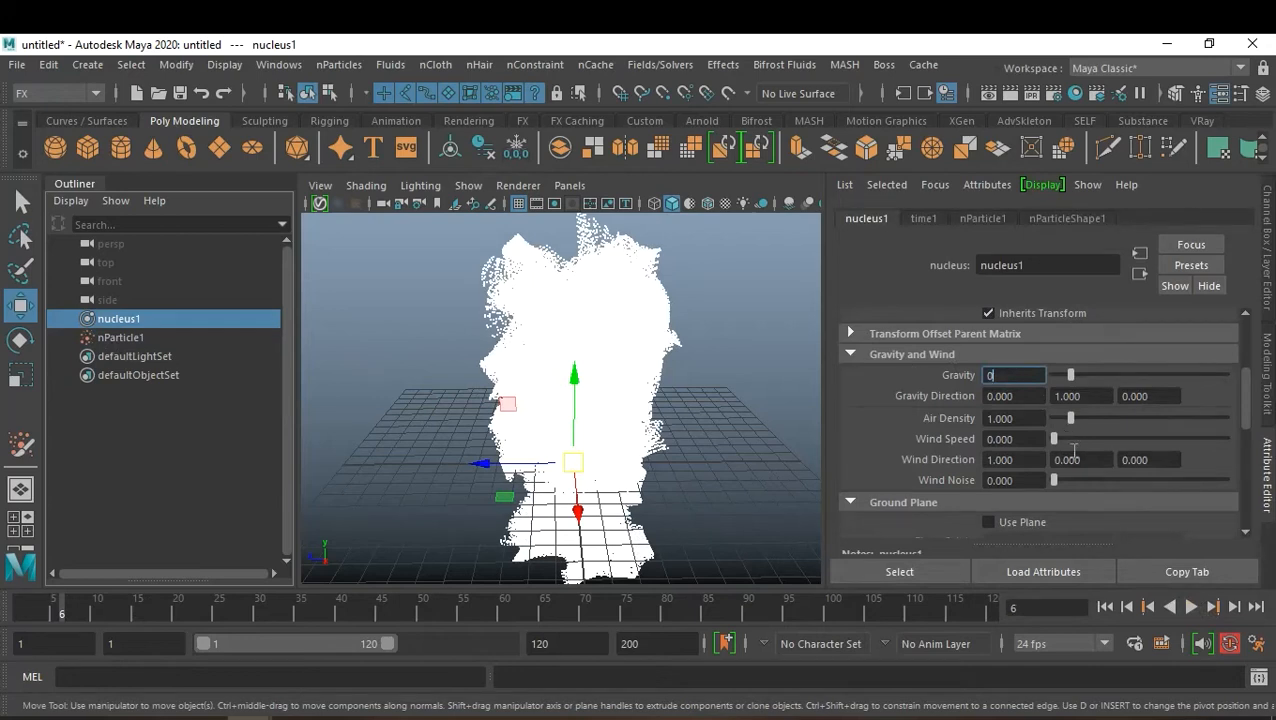
{"action": "double_click", "coordinate": [1023, 417]}
{"action": "type", "text": "0"}
{"action": "double_click", "coordinate": [1020, 459]}
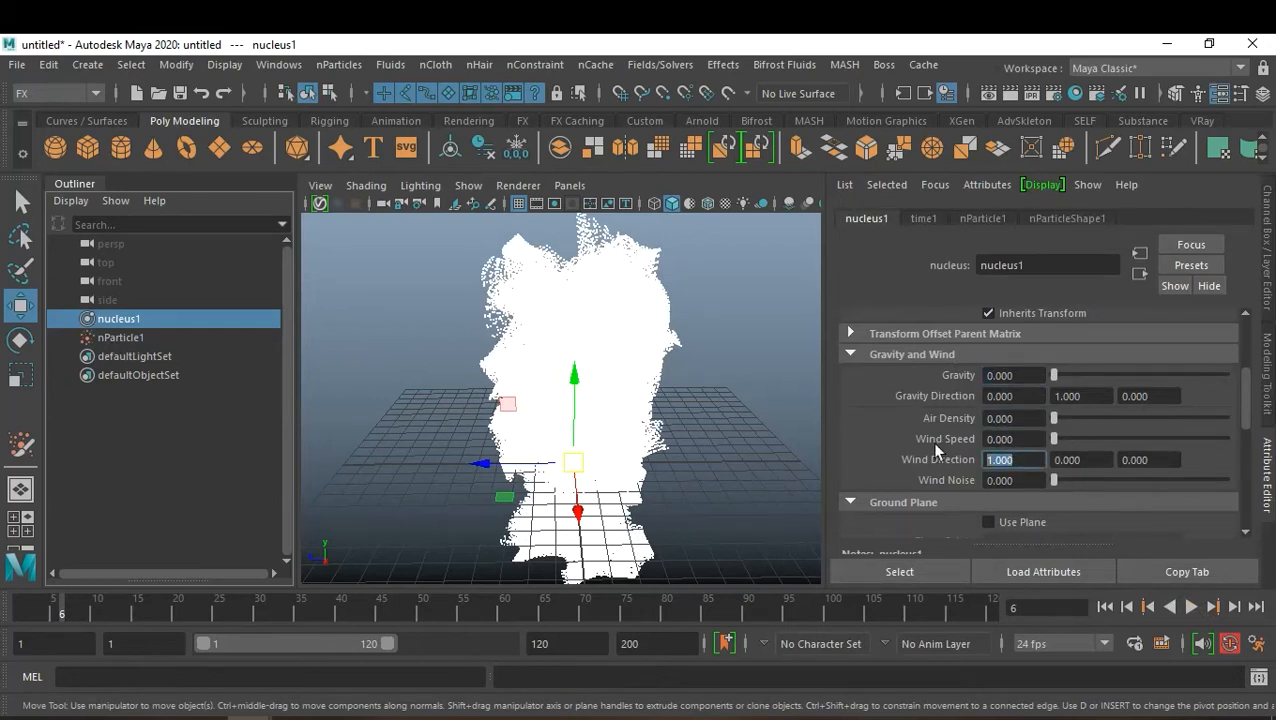
{"action": "type", "text": "0"}
{"action": "key", "text": "Return"}
{"action": "left_click", "coordinate": [1106, 607]}
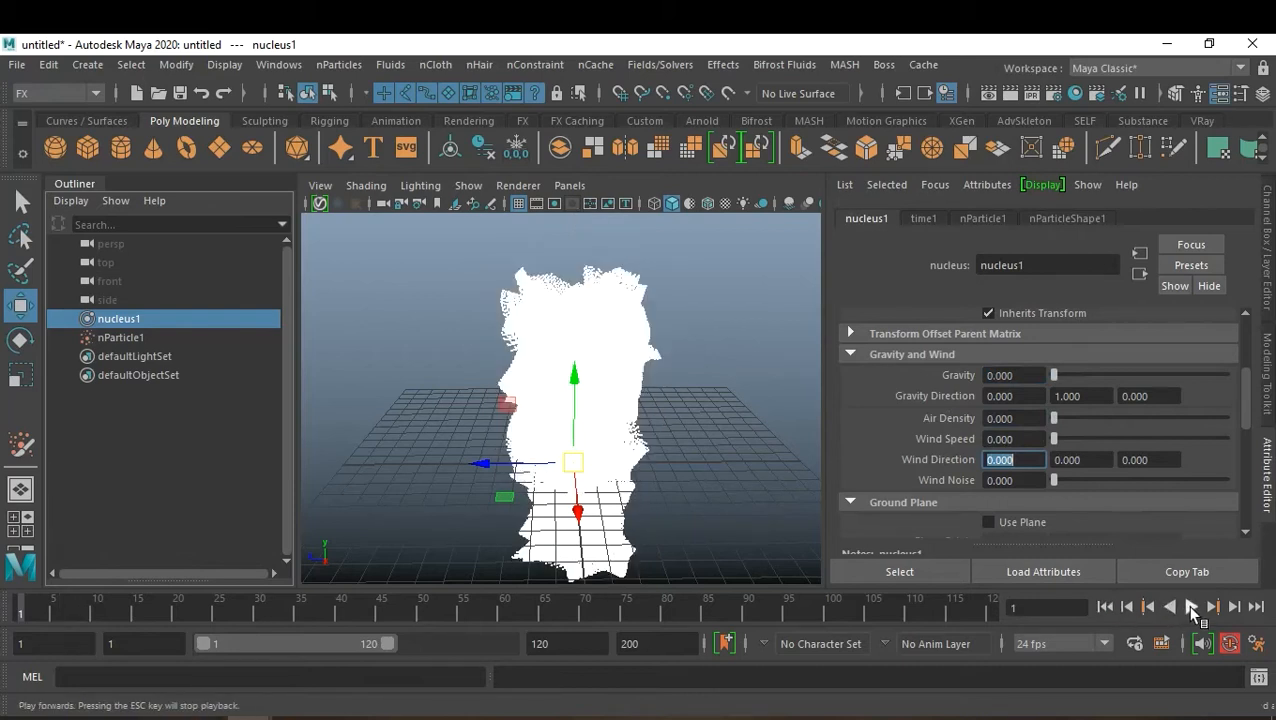
Step: Set the nucleus gravity direction Y to 0, test the playback for a few frames and return to the first frame
{"action": "left_click", "coordinate": [1098, 396]}
{"action": "type", "text": "0"}
{"action": "key", "text": "Return"}
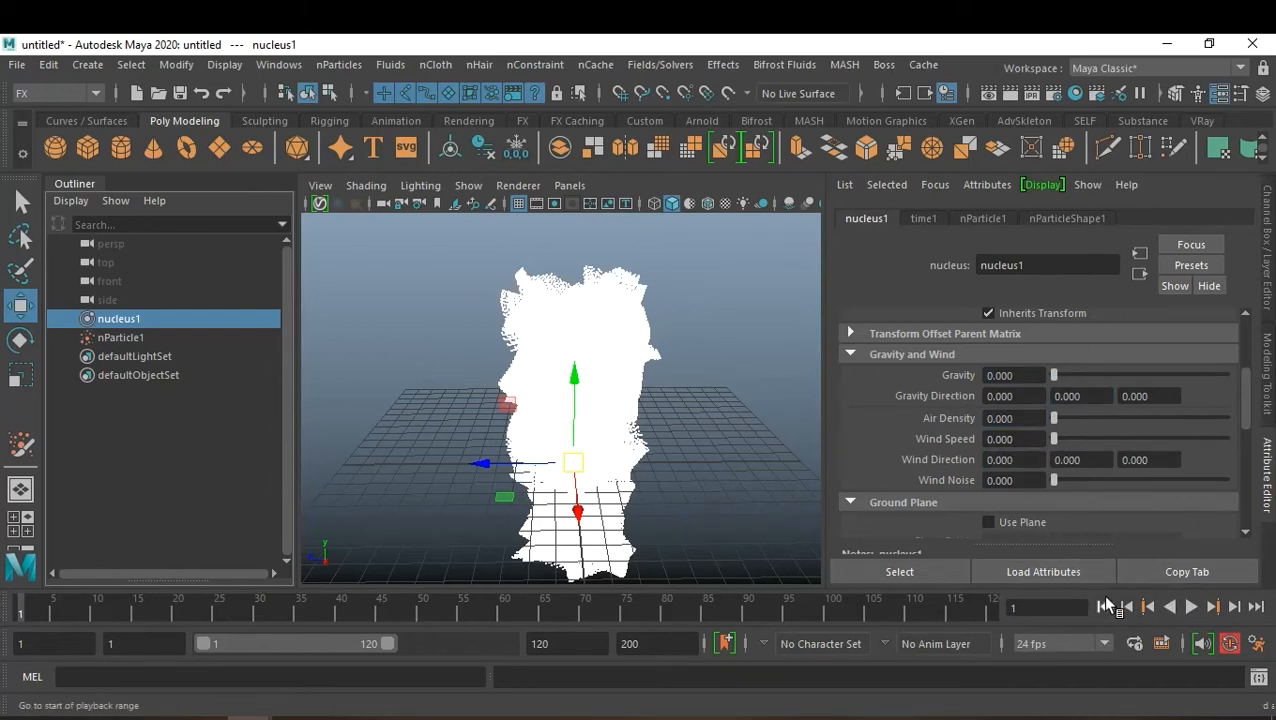
{"action": "left_click", "coordinate": [1191, 606]}
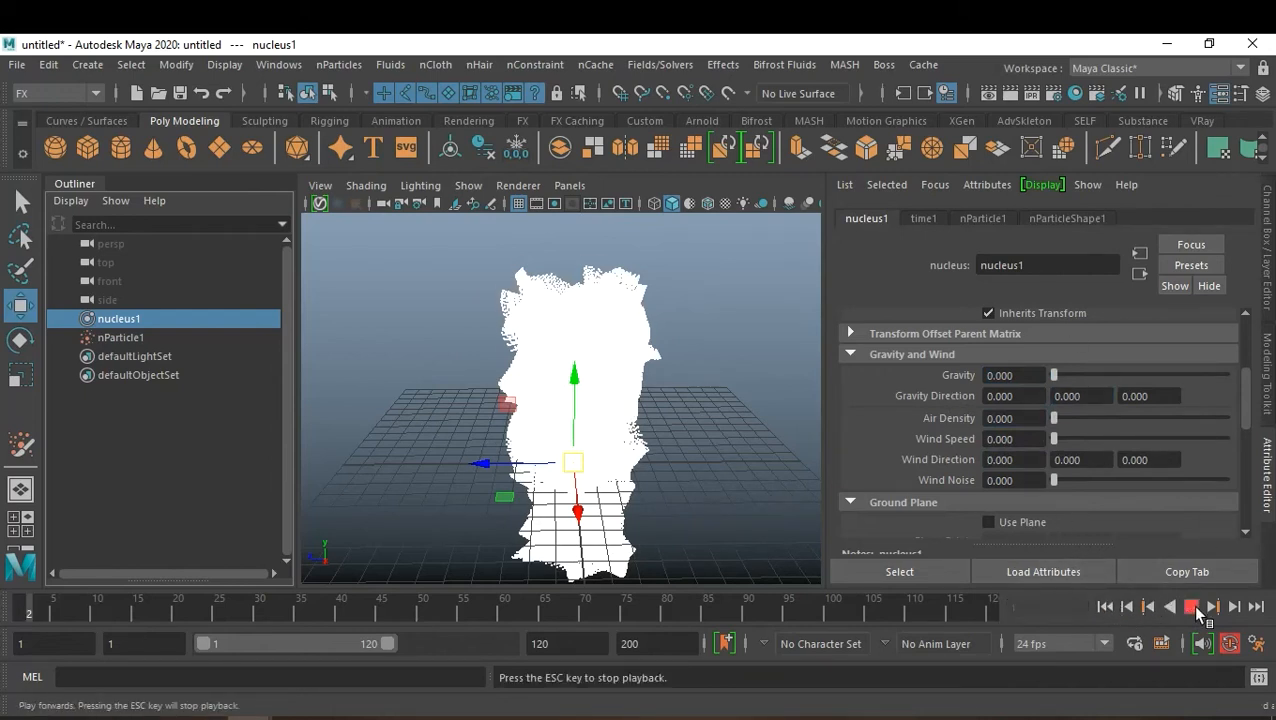
{"action": "left_click", "coordinate": [1191, 606]}
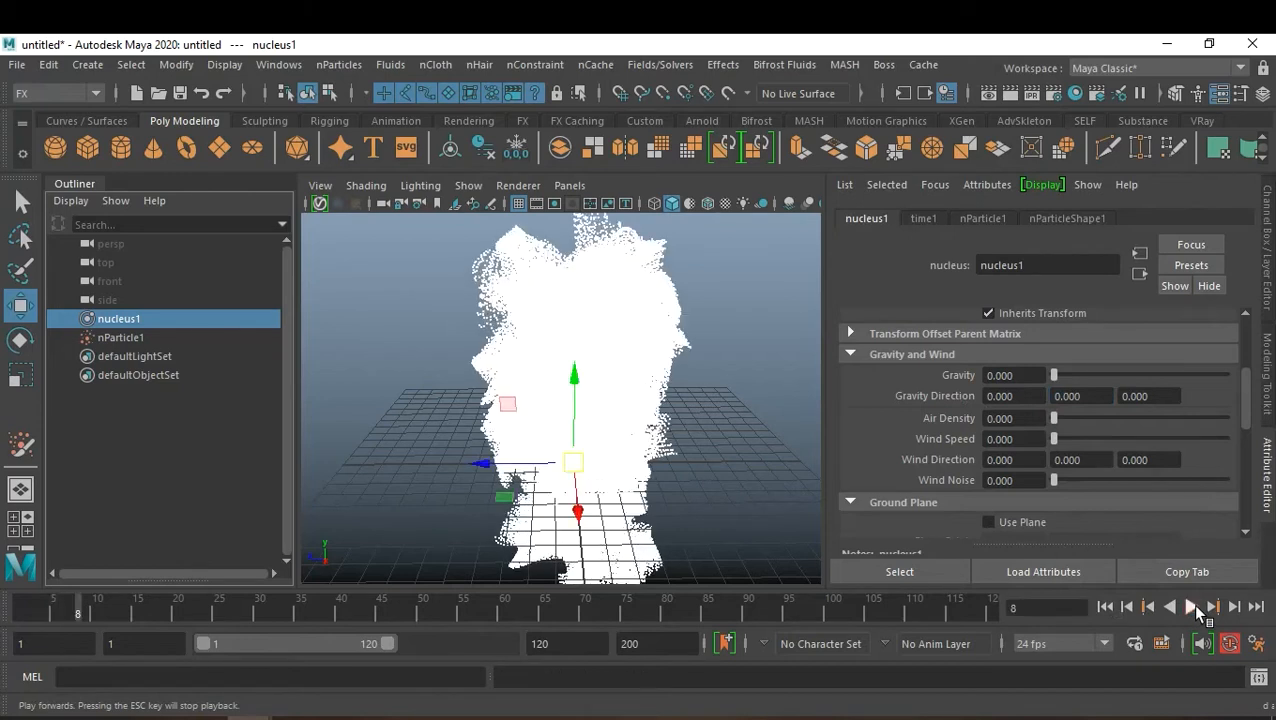
{"action": "left_click", "coordinate": [1105, 606]}
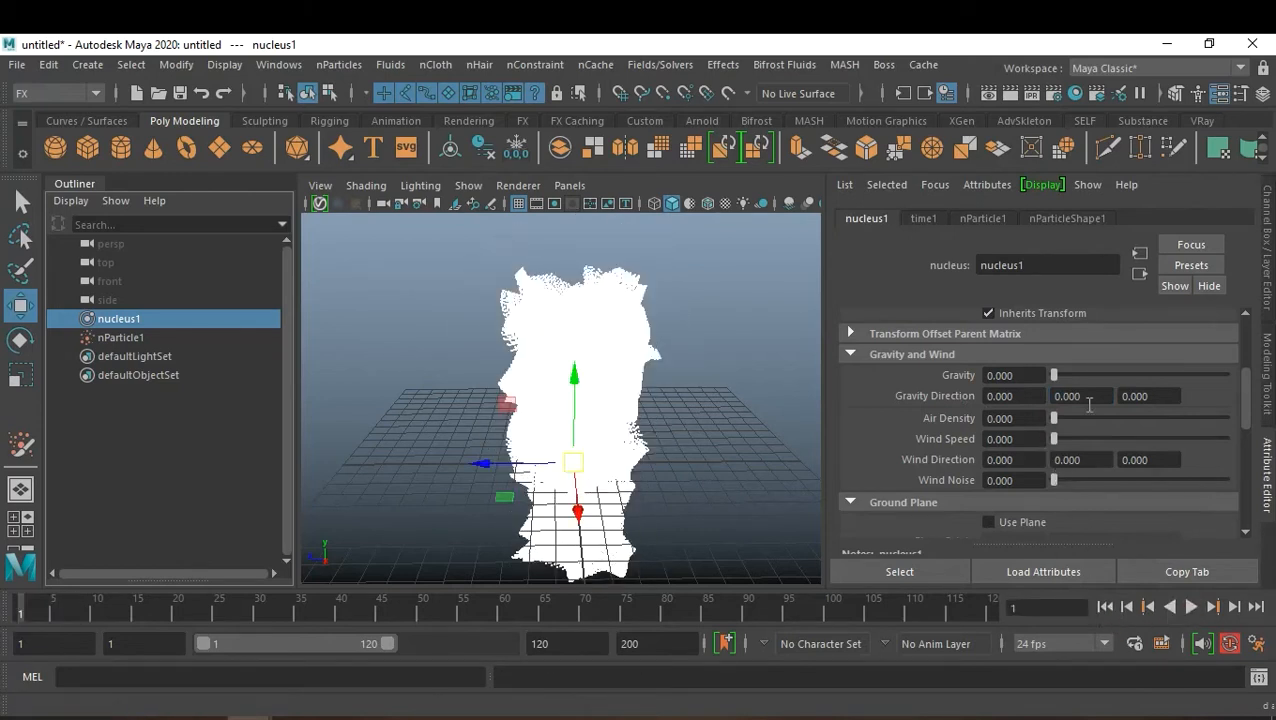
Step: Disable the nucleus solver, test the playback and return to the first frame
{"action": "scroll", "coordinate": [1089, 405], "scroll_direction": "up", "scroll_amount": 3}
{"action": "scroll", "coordinate": [1089, 405], "scroll_direction": "up", "scroll_amount": 2}
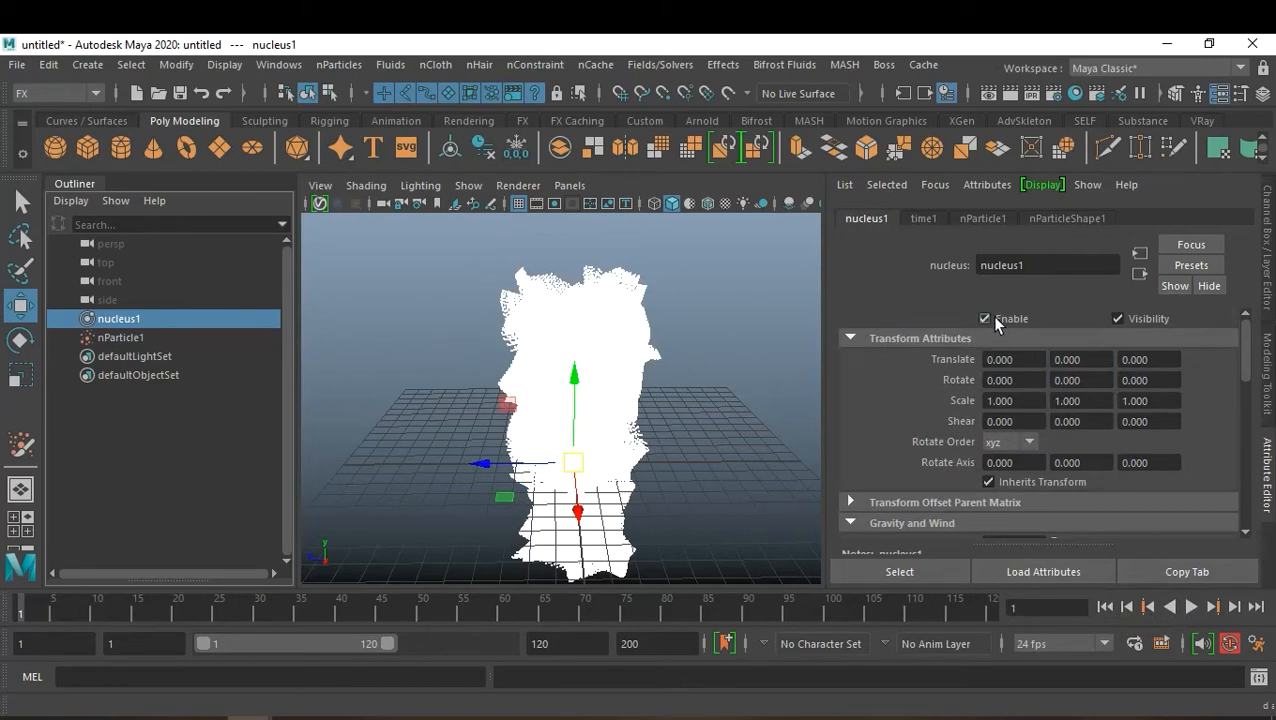
{"action": "left_click", "coordinate": [1194, 606]}
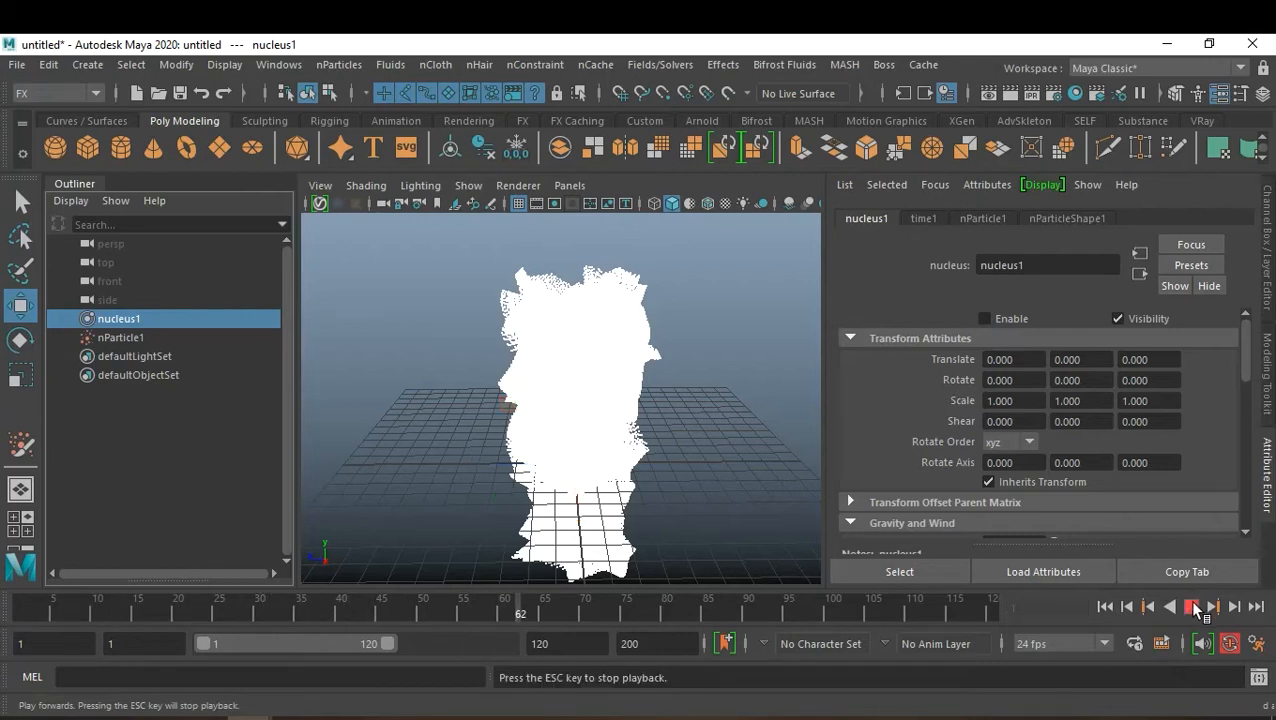
{"action": "left_click", "coordinate": [1194, 606]}
{"action": "left_click", "coordinate": [1105, 606]}
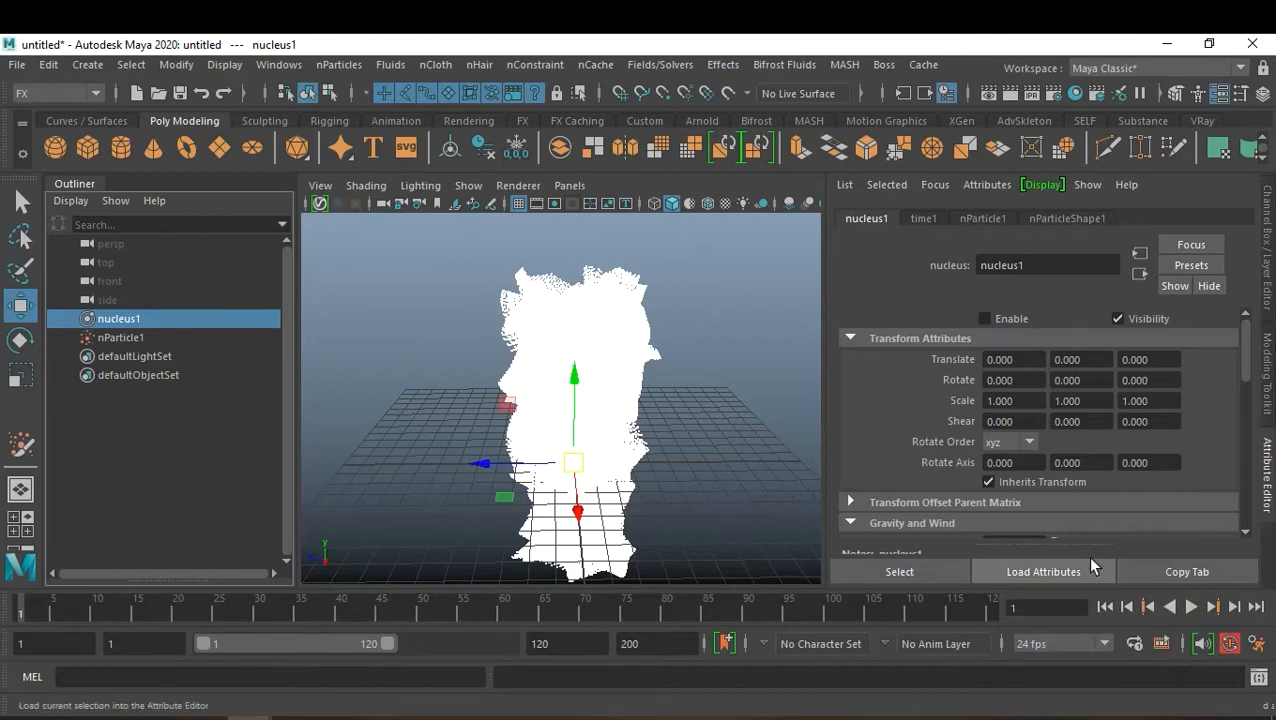
Step: Add color ramp markers at 0.357 and 0.870 in nParticle1's shading and set the Color Input to Randomized ID
{"action": "left_click", "coordinate": [158, 338]}
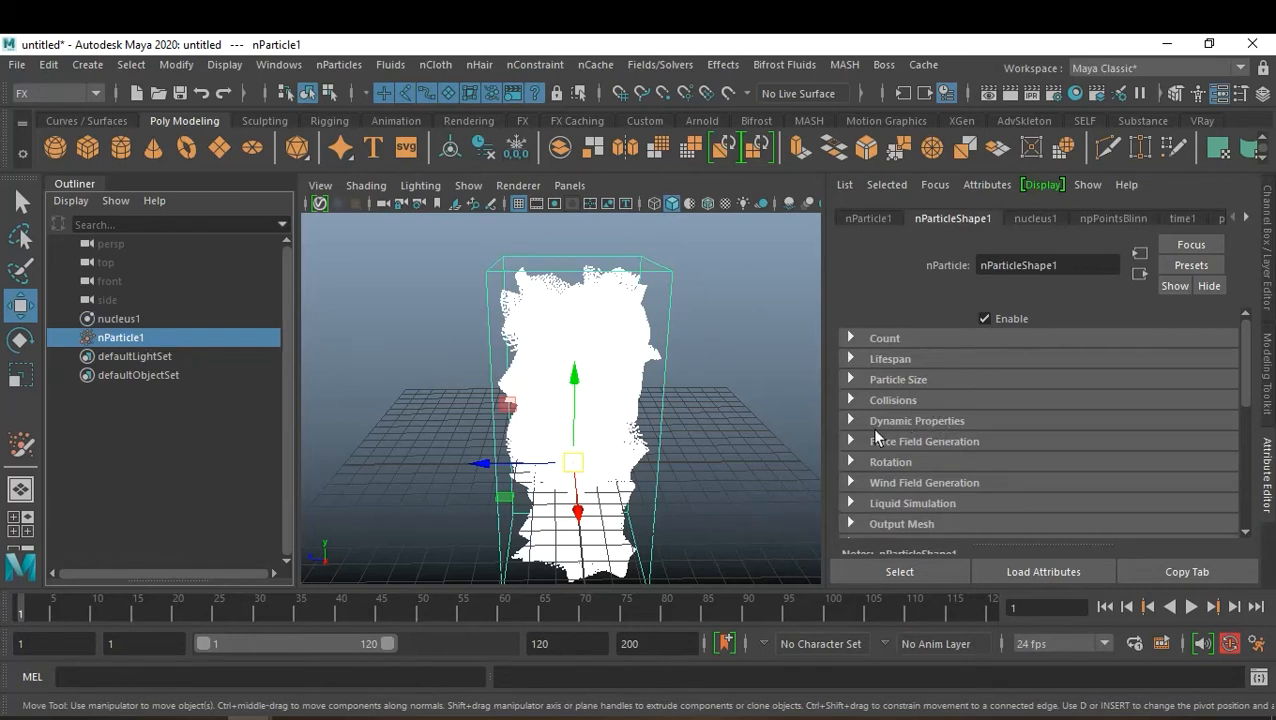
{"action": "scroll", "coordinate": [942, 385], "scroll_direction": "down", "scroll_amount": 5}
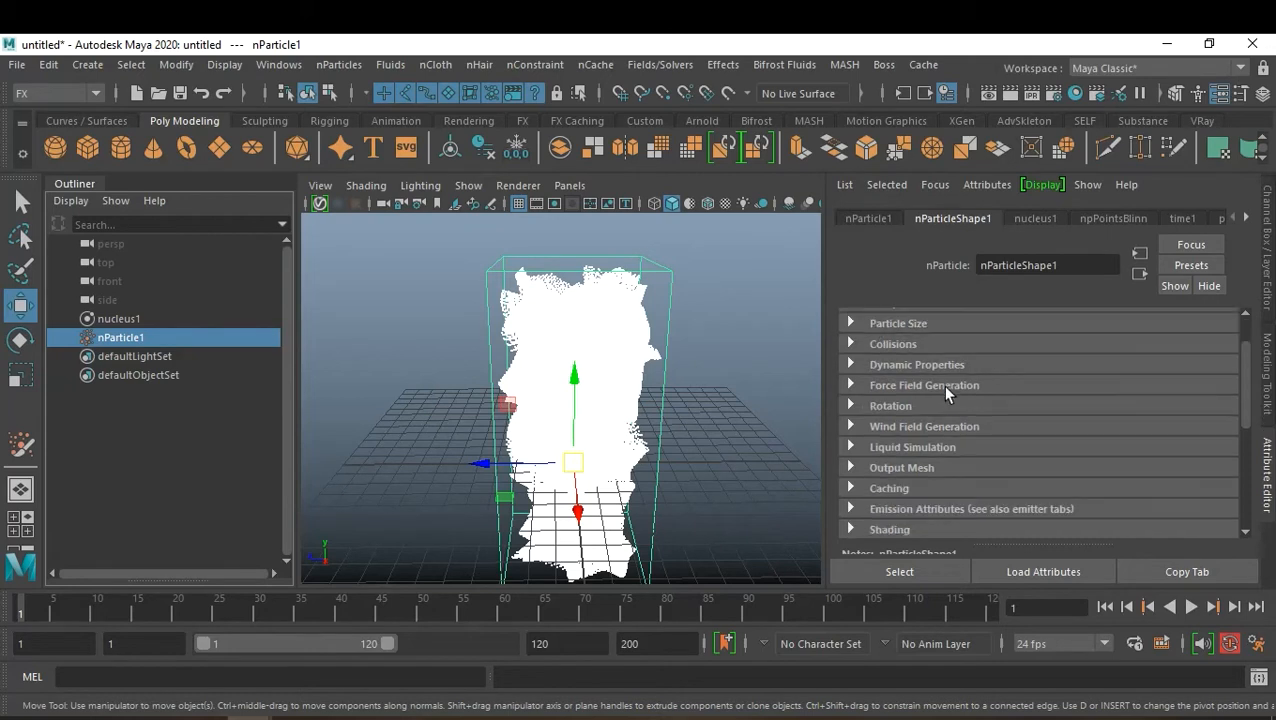
{"action": "scroll", "coordinate": [985, 394], "scroll_direction": "down", "scroll_amount": 3}
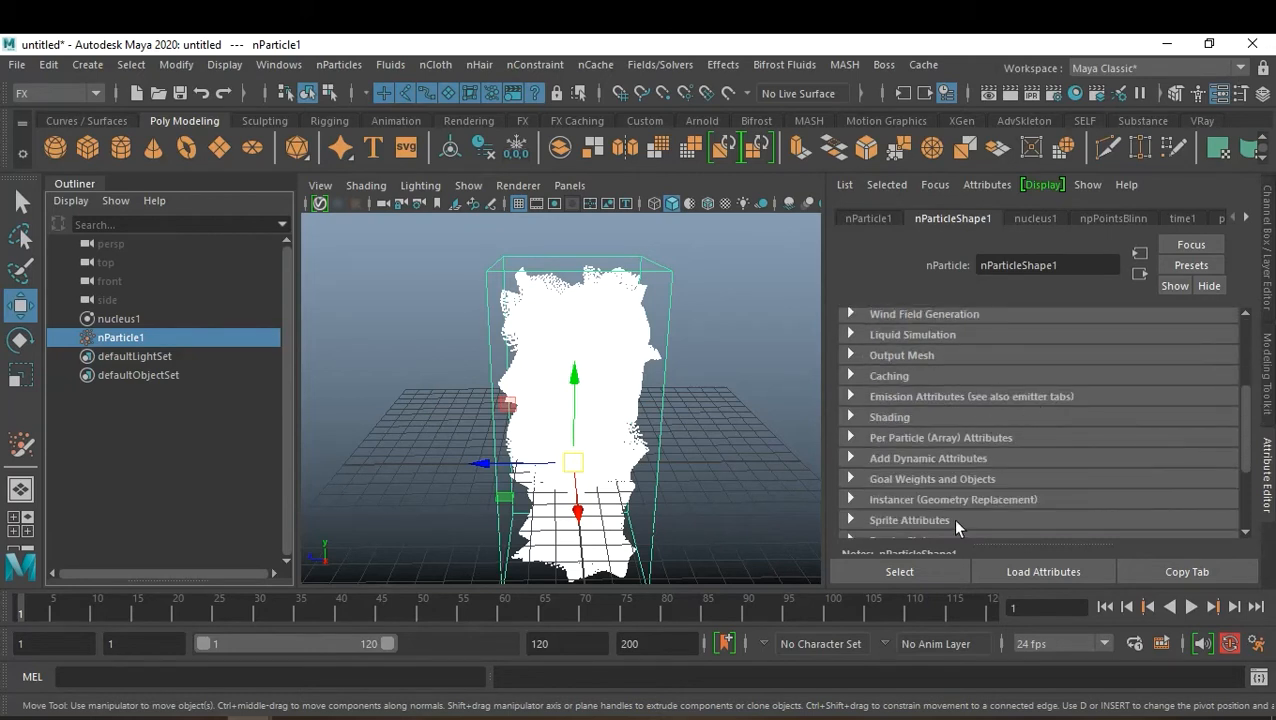
{"action": "left_click", "coordinate": [892, 418]}
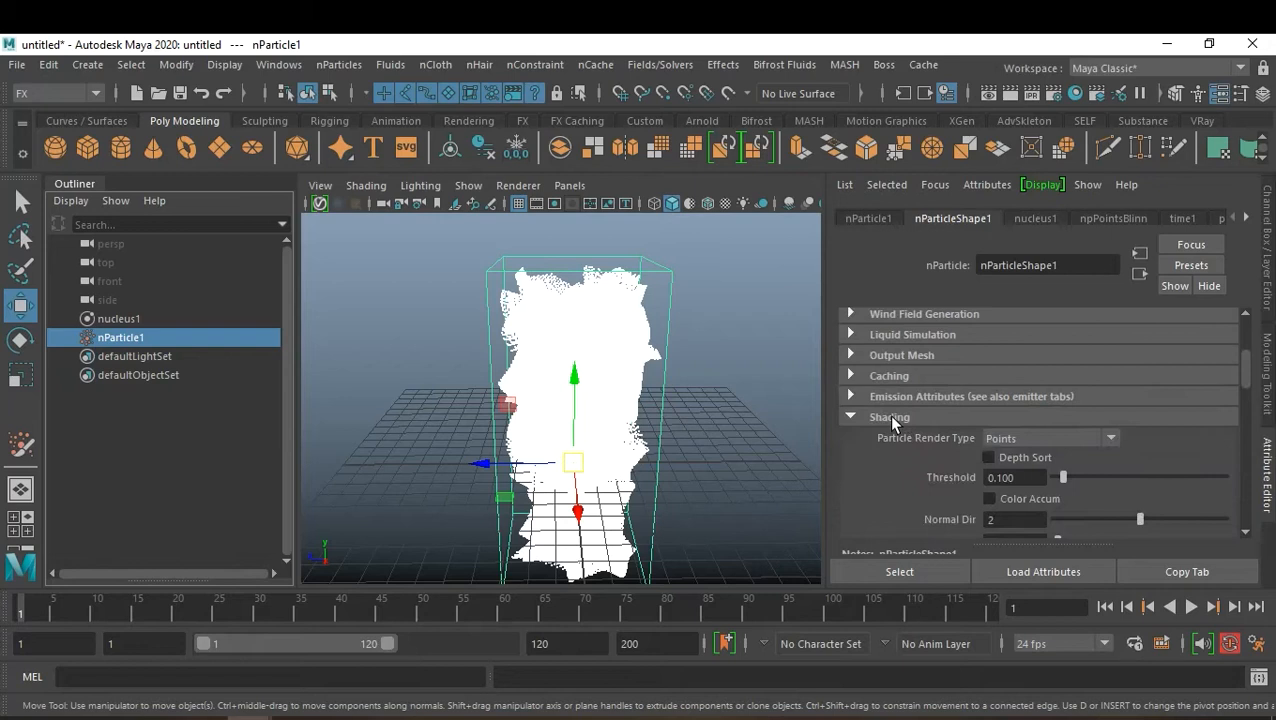
{"action": "scroll", "coordinate": [1080, 443], "scroll_direction": "down", "scroll_amount": 5}
{"action": "scroll", "coordinate": [1083, 443], "scroll_direction": "down", "scroll_amount": 10}
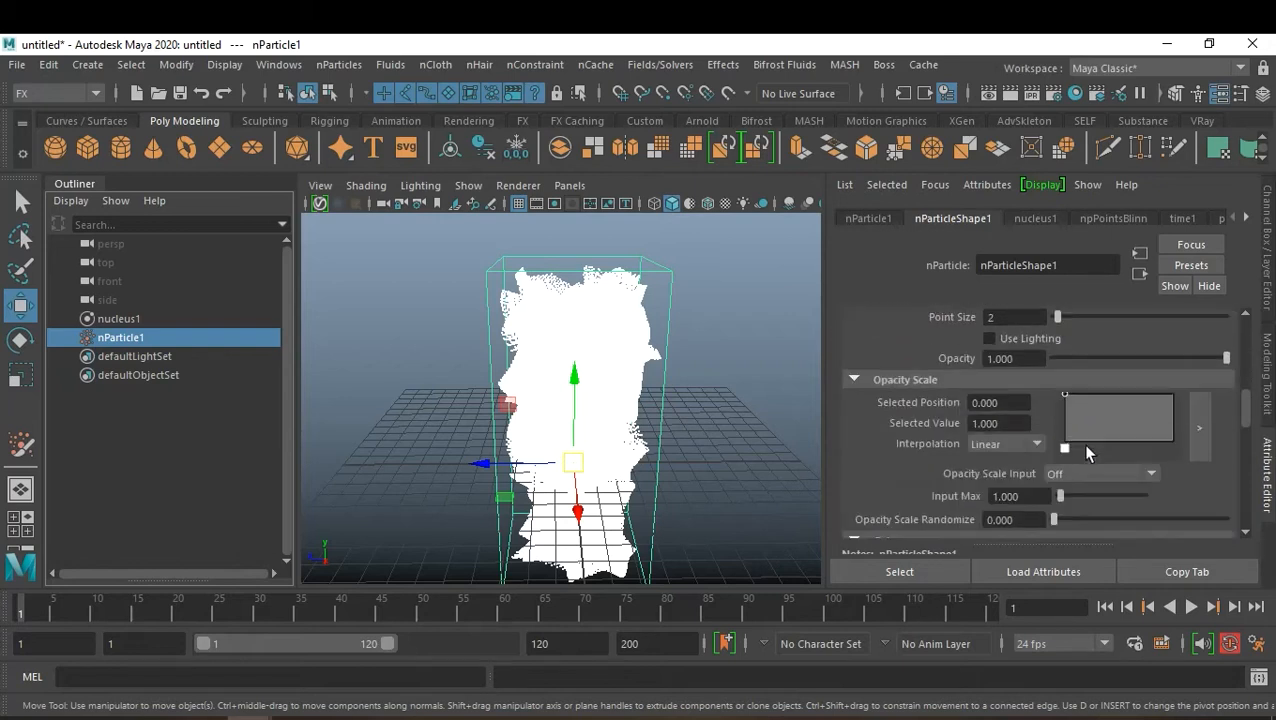
{"action": "left_click", "coordinate": [1102, 426]}
{"action": "left_click_drag", "start_coordinate": [1125, 426], "coordinate": [1158, 441]}
{"action": "left_click", "coordinate": [1116, 464]}
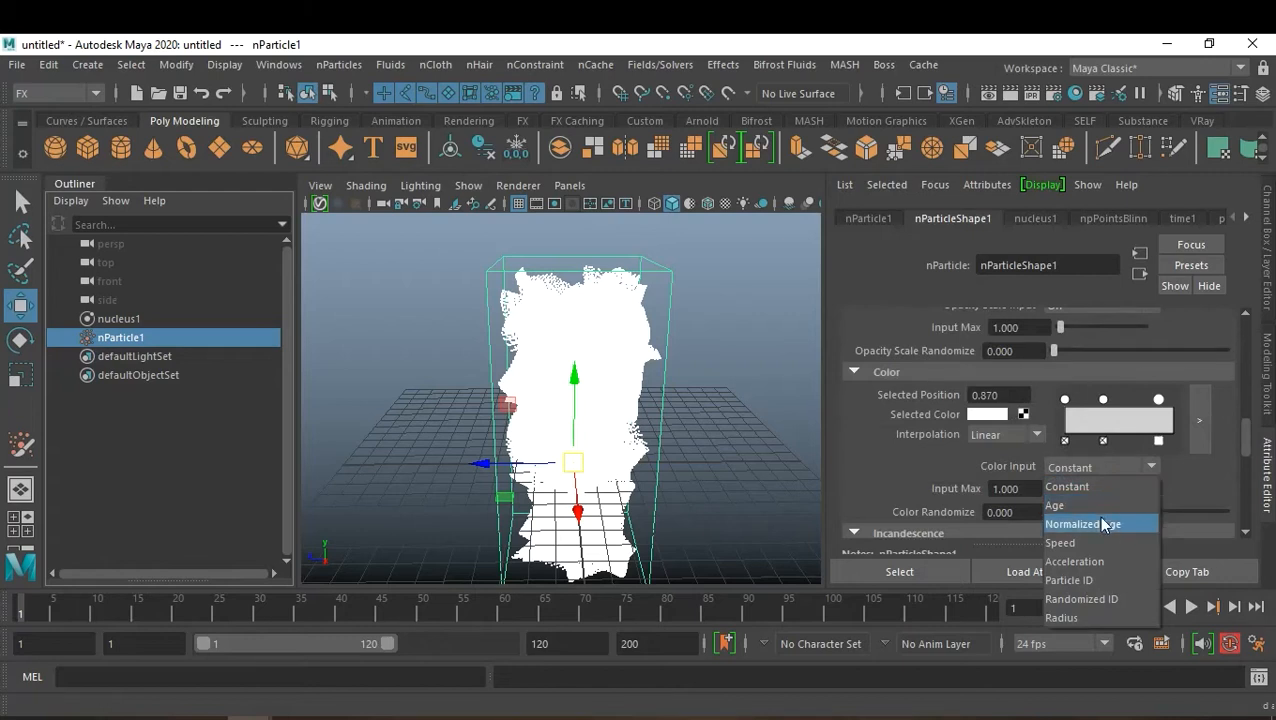
{"action": "left_click", "coordinate": [1131, 601]}
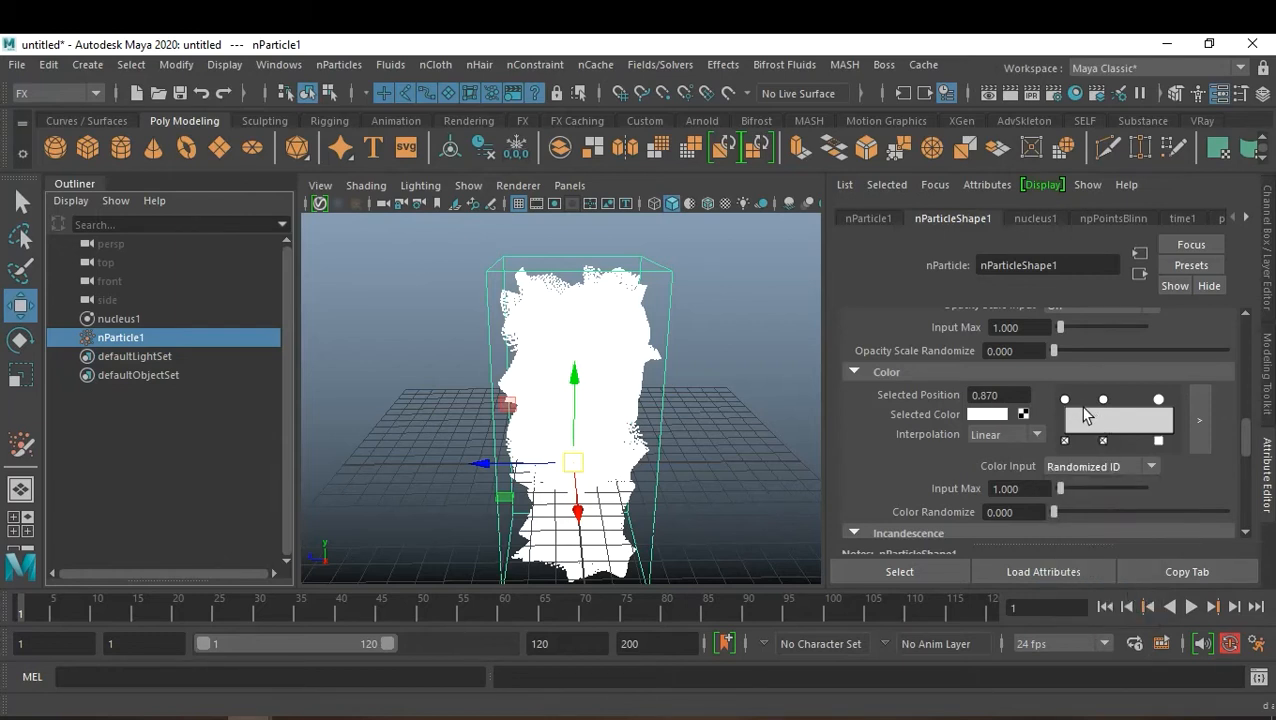
Step: Color the ramp marker at 0.870 light golden yellow with hue 34.615 and the marker at 0.000 a darker gold
{"action": "left_click", "coordinate": [981, 413]}
{"action": "left_click", "coordinate": [895, 462]}
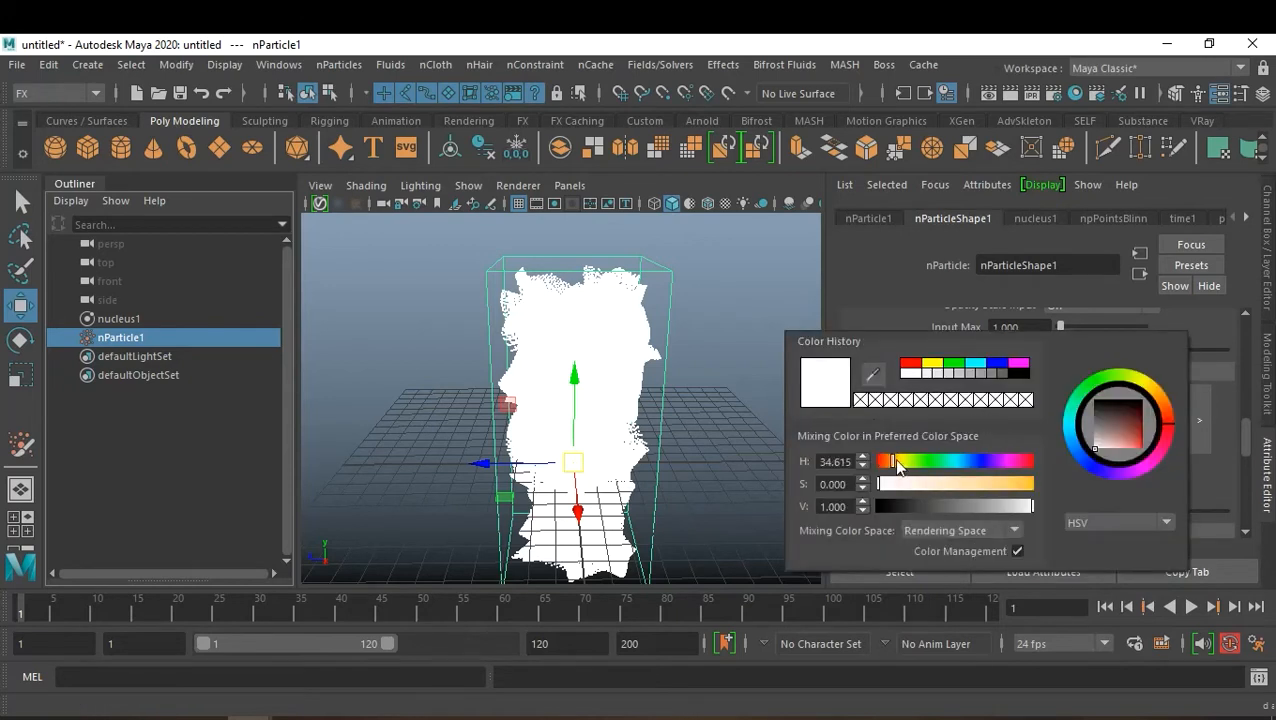
{"action": "left_click", "coordinate": [1002, 484]}
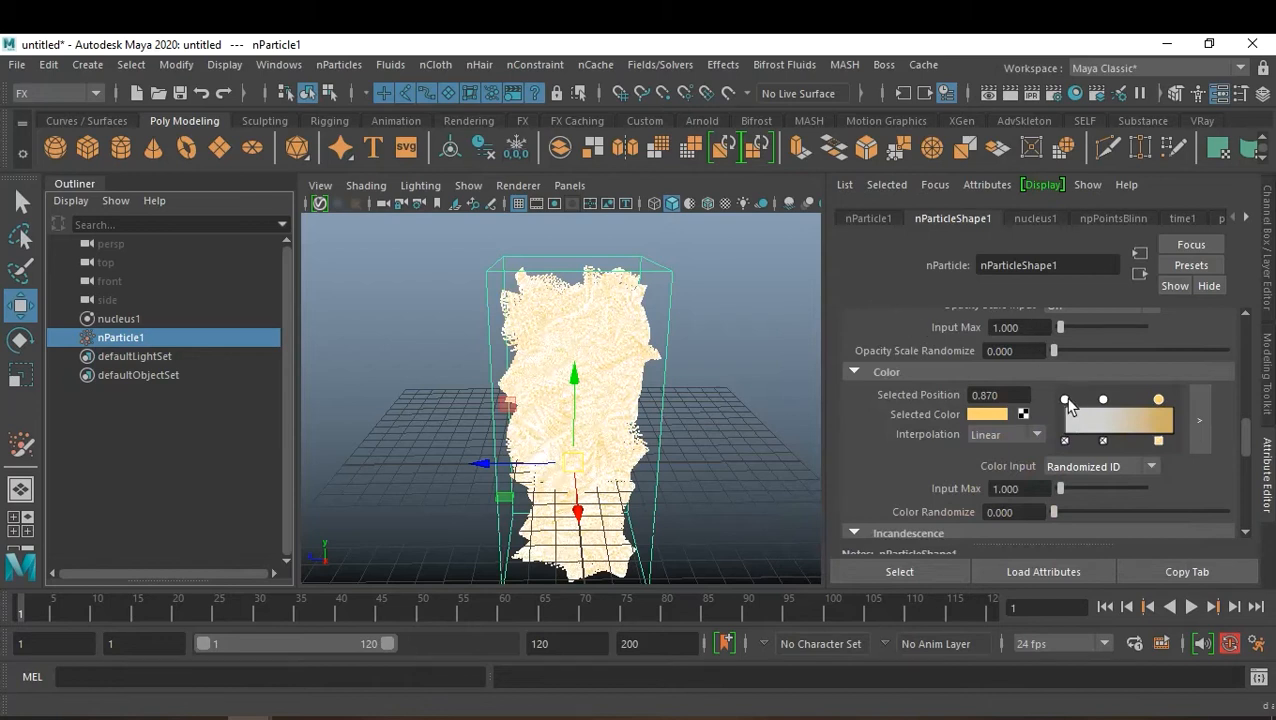
{"action": "left_click", "coordinate": [1065, 400]}
{"action": "left_click", "coordinate": [995, 414]}
{"action": "left_click_drag", "start_coordinate": [968, 485], "coordinate": [1015, 503]}
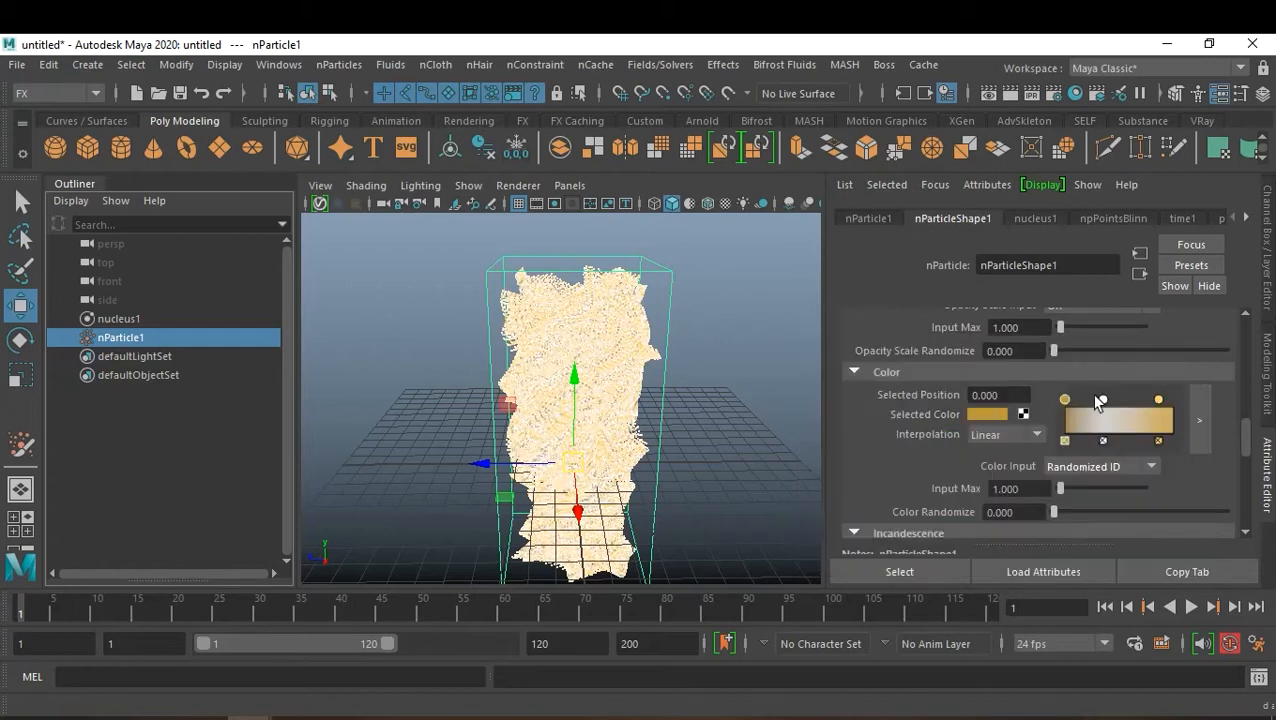
Step: Color the ramp marker at 0.357 light orange with hue 16.154 and saturation 0.846
{"action": "left_click", "coordinate": [1103, 404]}
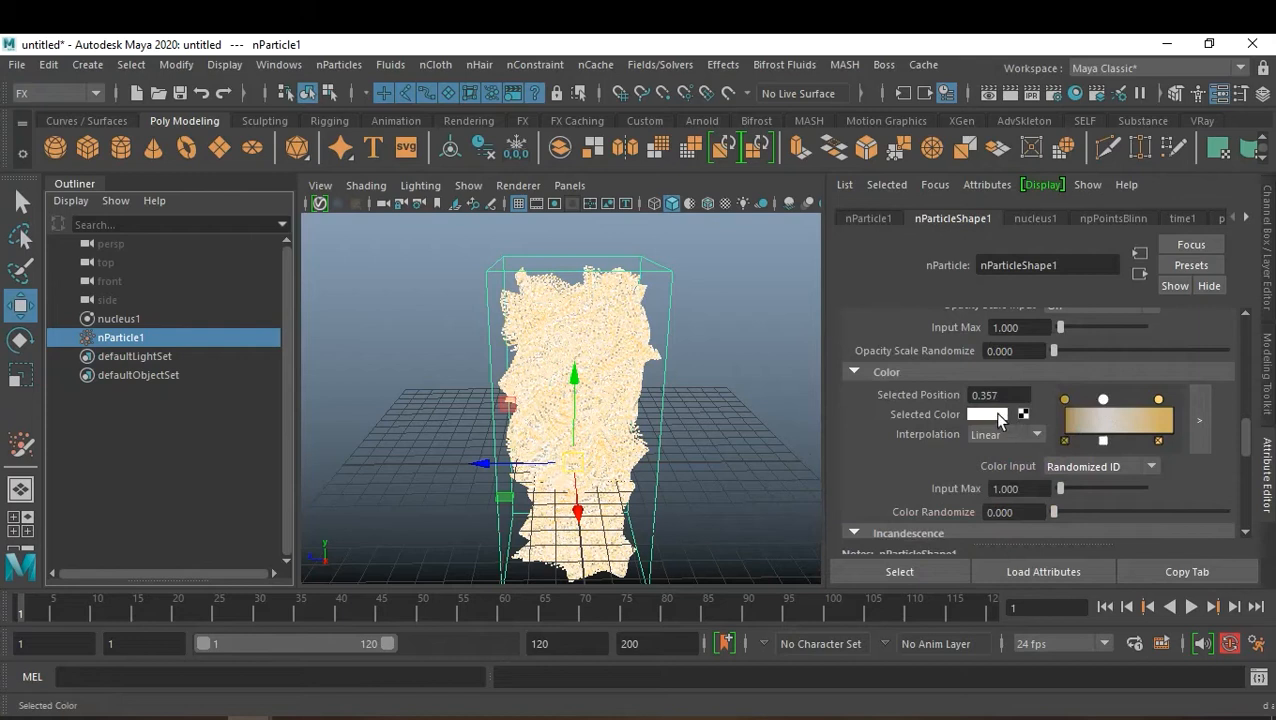
{"action": "left_click", "coordinate": [998, 420]}
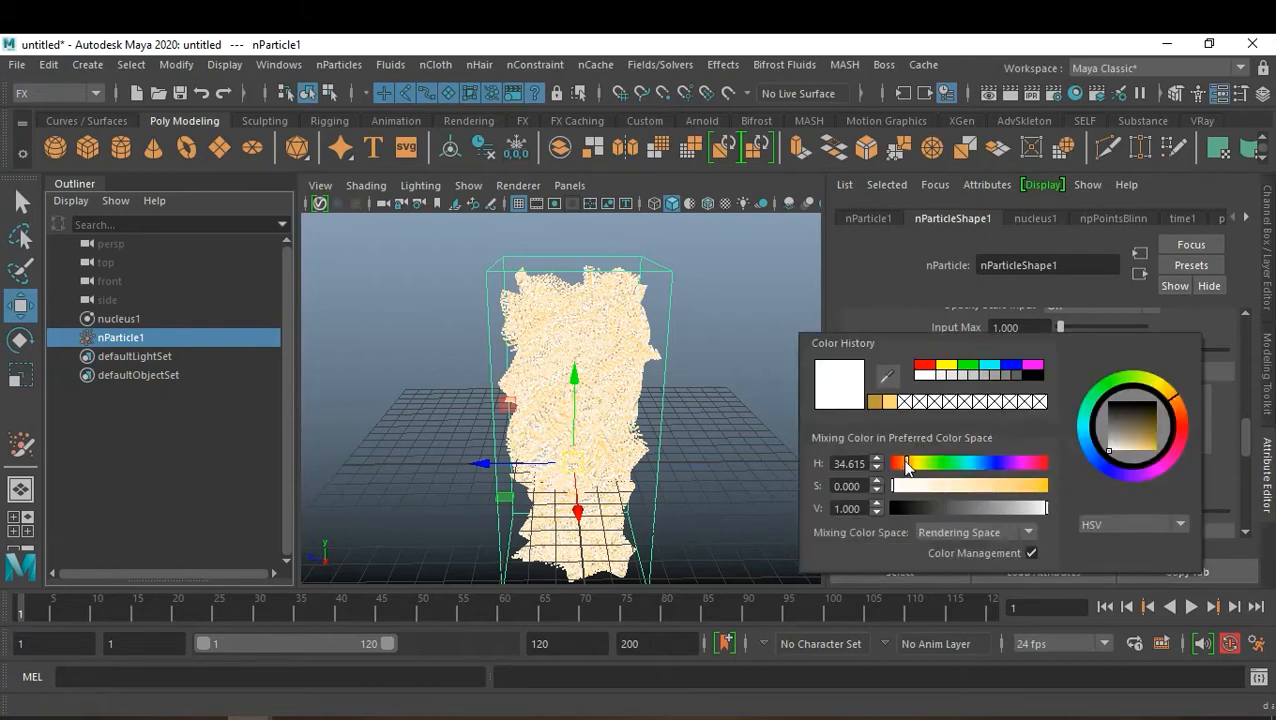
{"action": "left_click_drag", "start_coordinate": [906, 465], "coordinate": [899, 464]}
{"action": "left_click_drag", "start_coordinate": [986, 488], "coordinate": [1021, 487]}
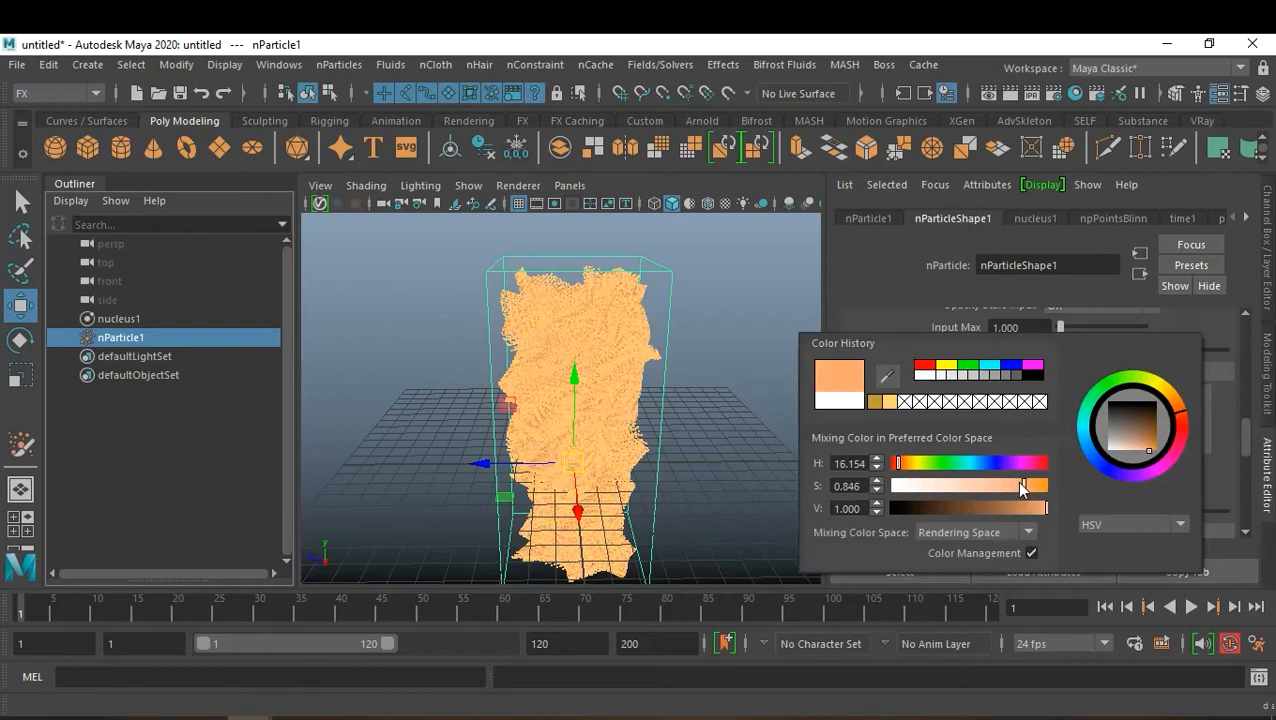
Step: Deselect the particles, hide the viewport grid and switch the viewport background to solid black
{"action": "left_click", "coordinate": [705, 314]}
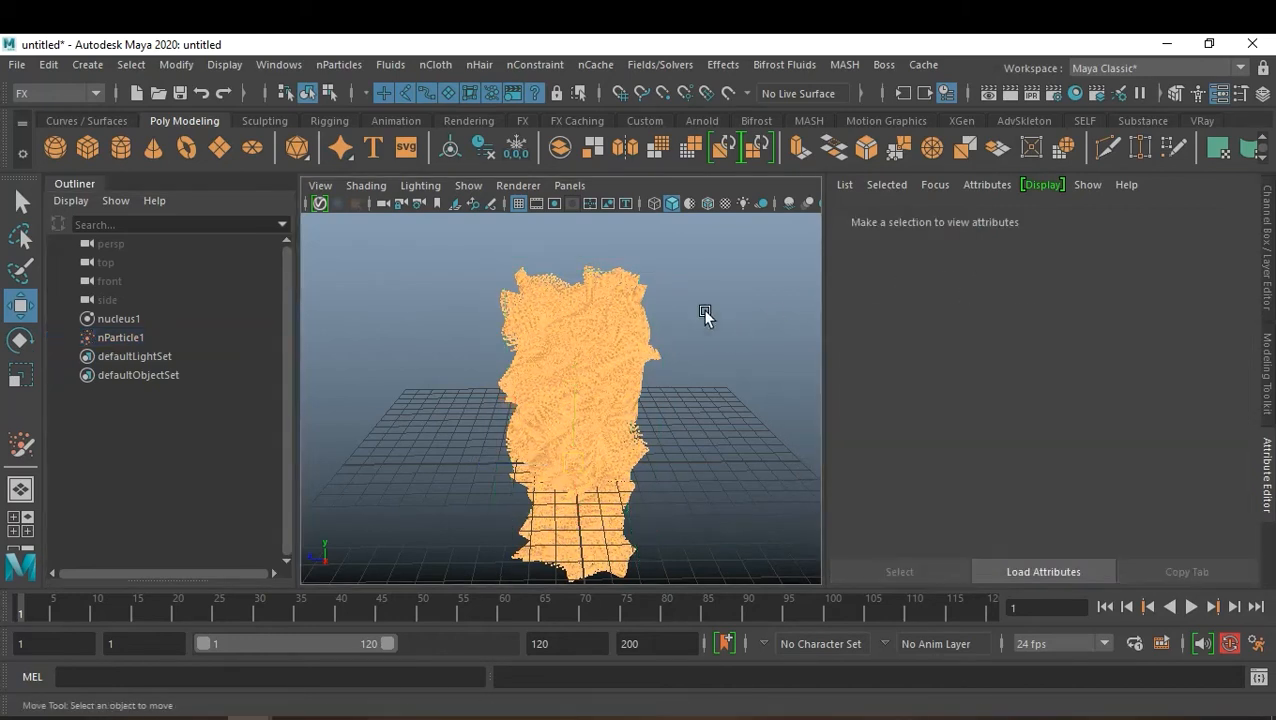
{"action": "left_click_drag", "start_coordinate": [709, 350], "coordinate": [685, 368], "text": "alt"}
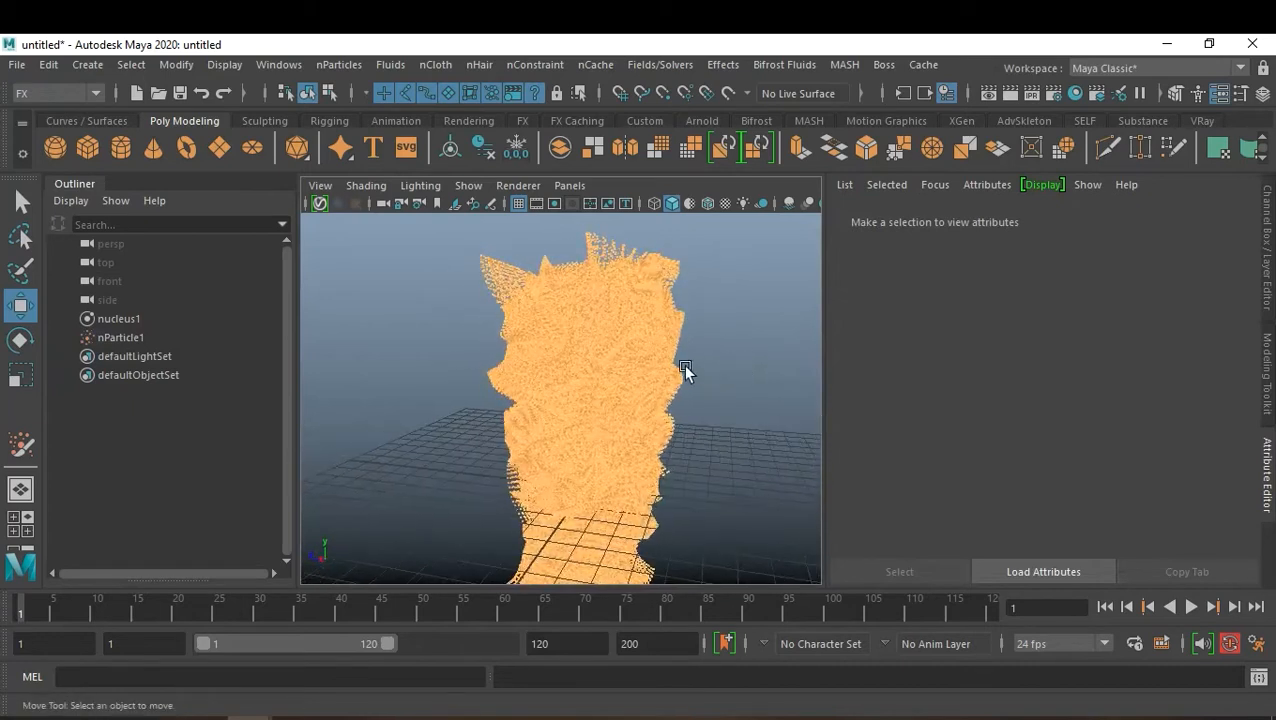
{"action": "left_click", "coordinate": [521, 205]}
{"action": "left_click_drag", "start_coordinate": [561, 276], "coordinate": [683, 436], "text": "alt"}
{"action": "key", "text": "alt+b"}
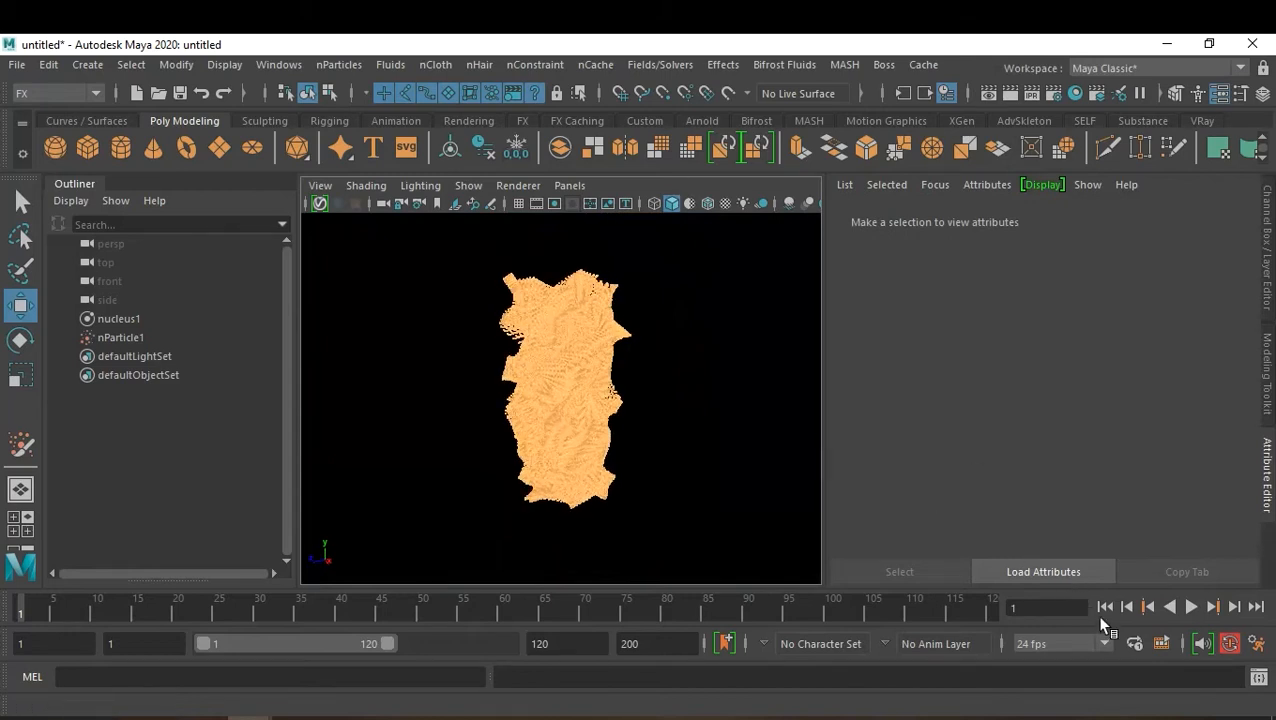
Step: Play the animation to check the colored particle block against the black background, stopping at frame 54
{"action": "left_click", "coordinate": [1191, 607]}
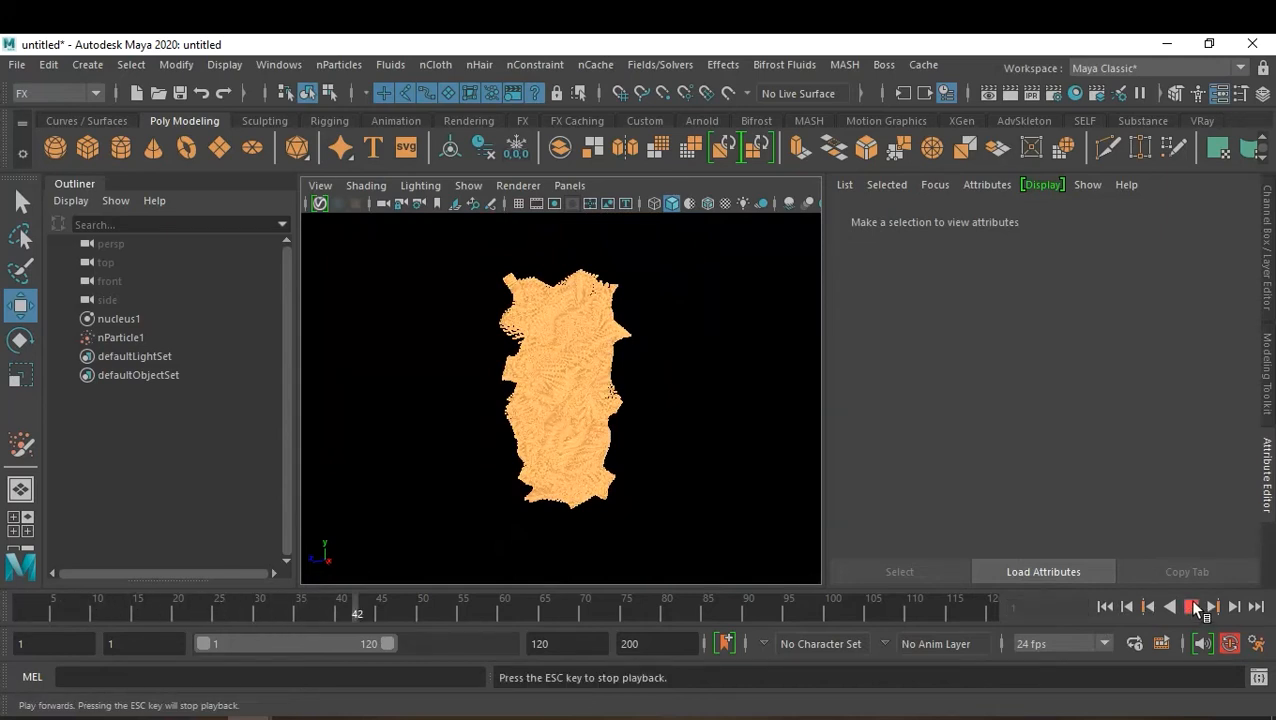
{"action": "left_click", "coordinate": [1193, 607]}
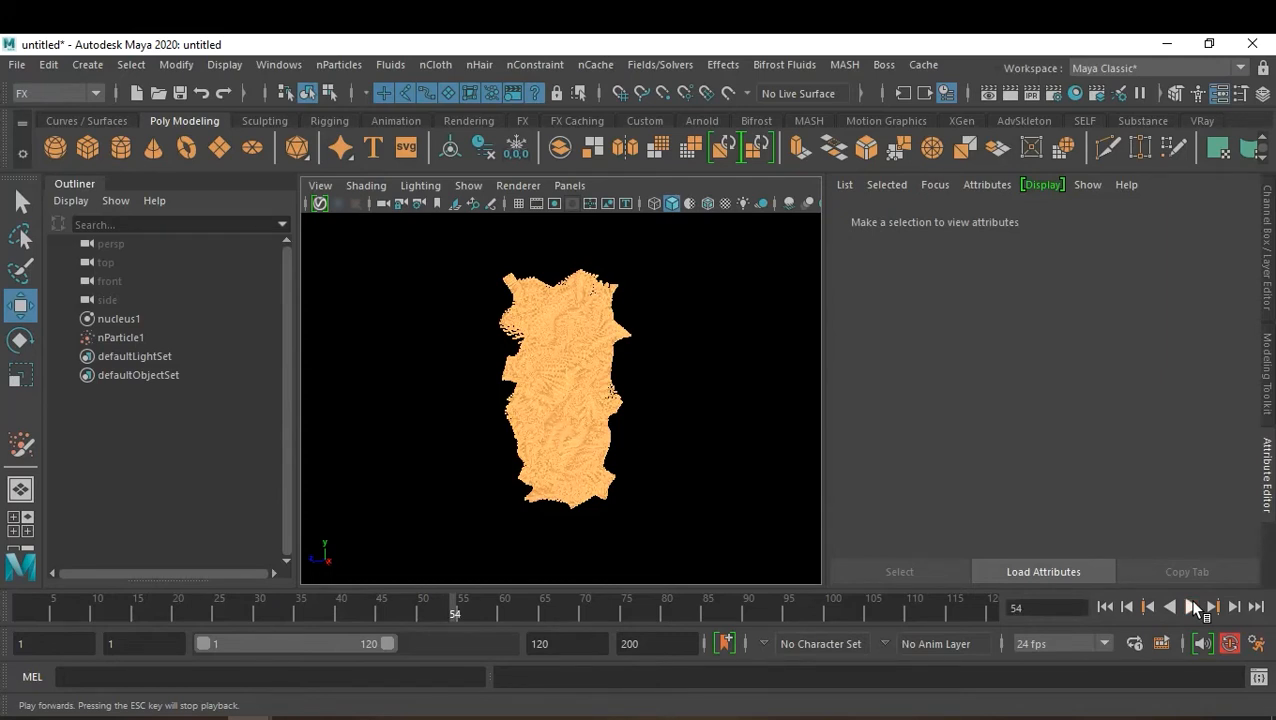
{"action": "left_click", "coordinate": [135, 339]}
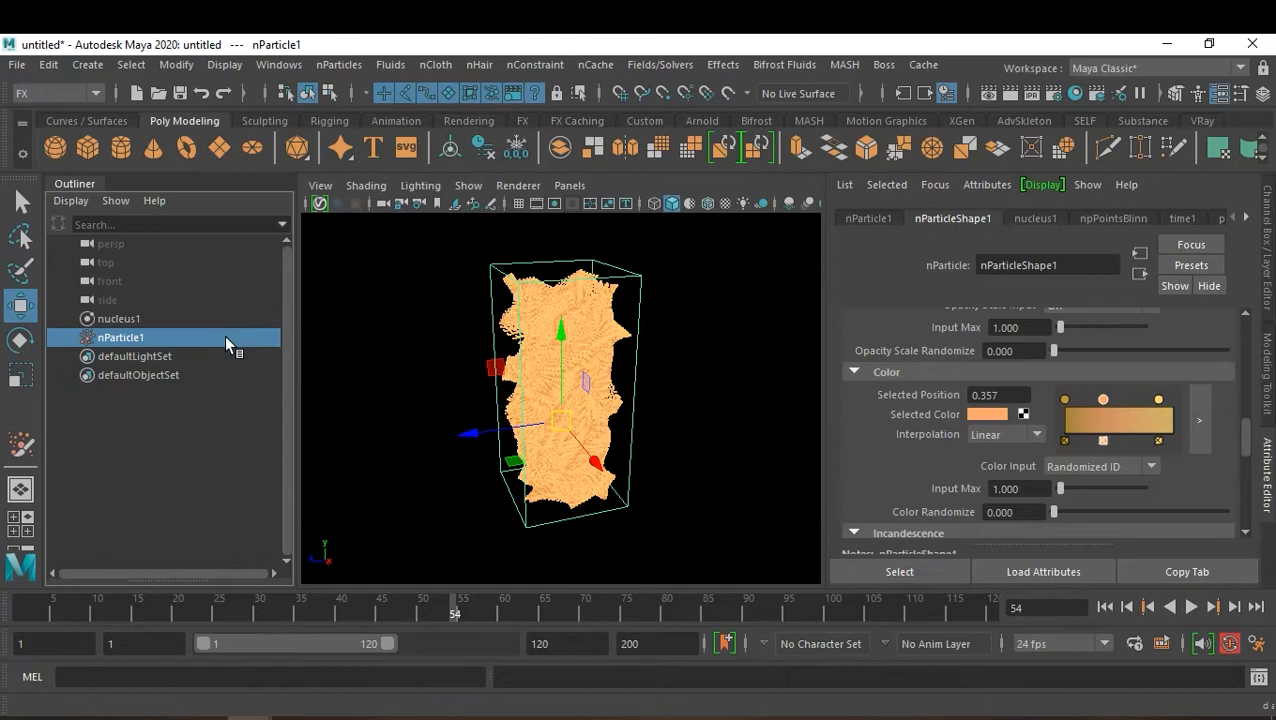
{"action": "left_click", "coordinate": [182, 420]}
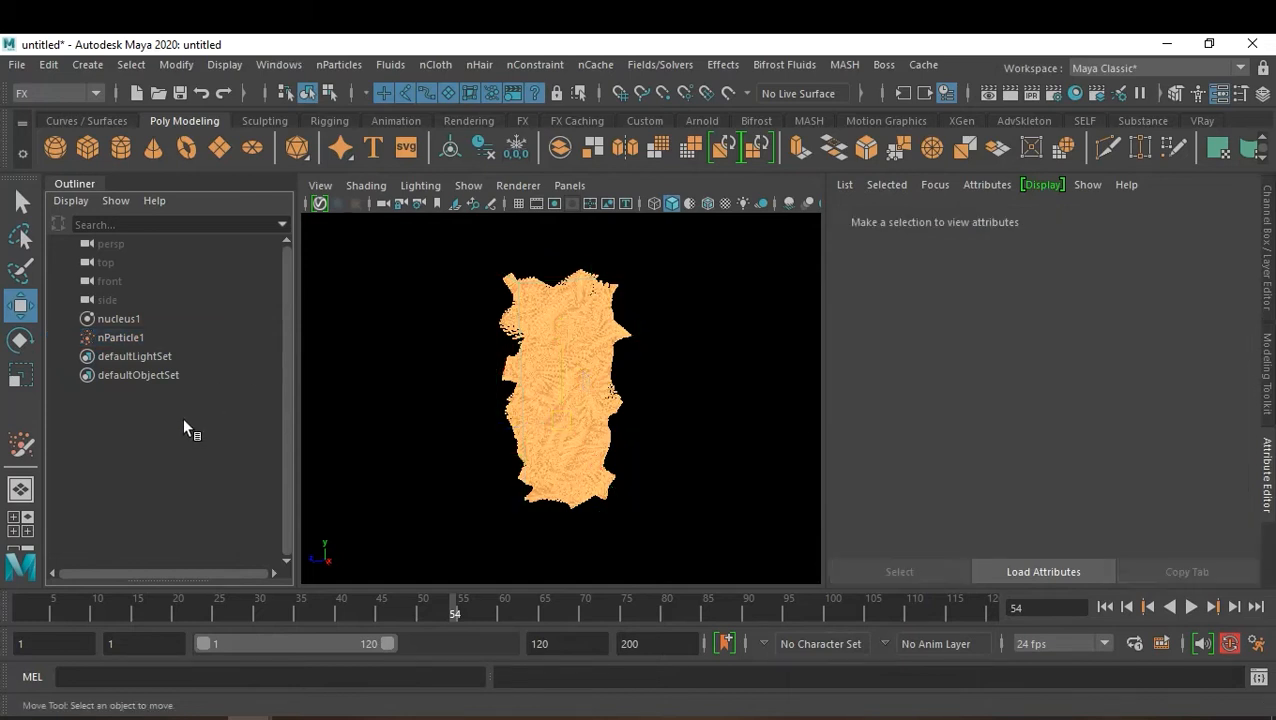
Step: Delete nParticle1 and open the settings of the Particle Tool
{"action": "left_click", "coordinate": [154, 334]}
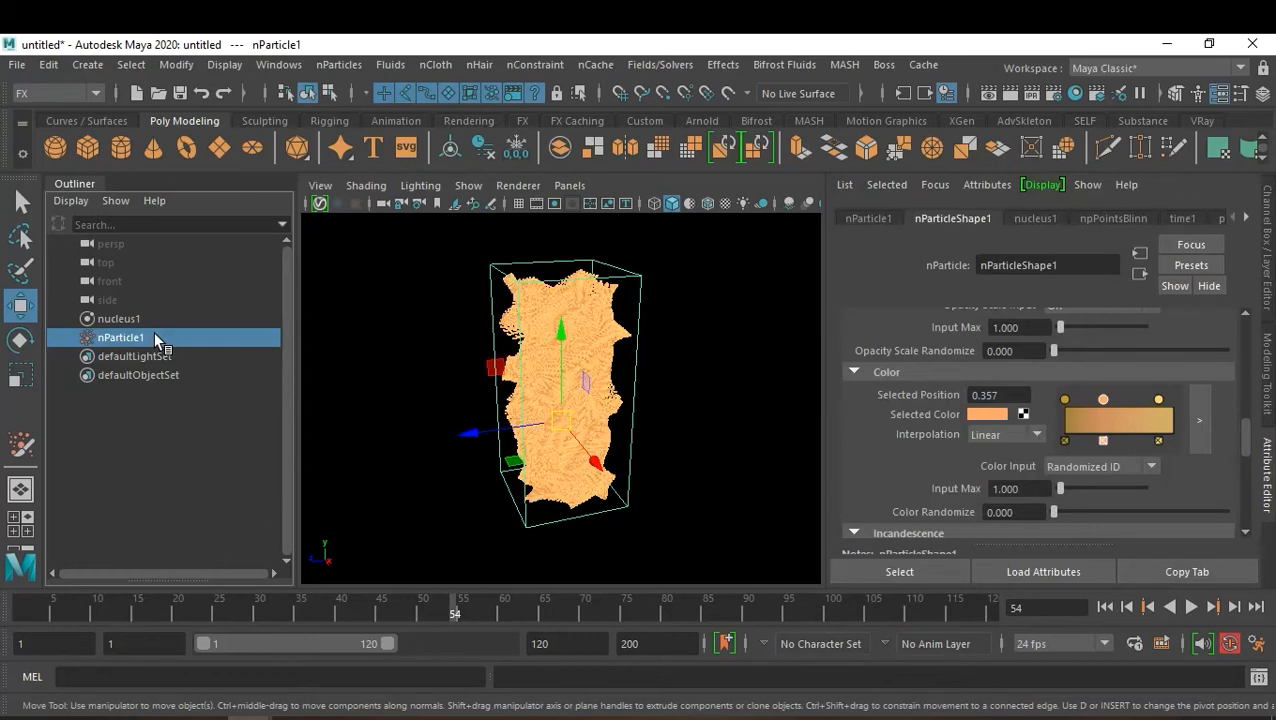
{"action": "key", "text": "Delete"}
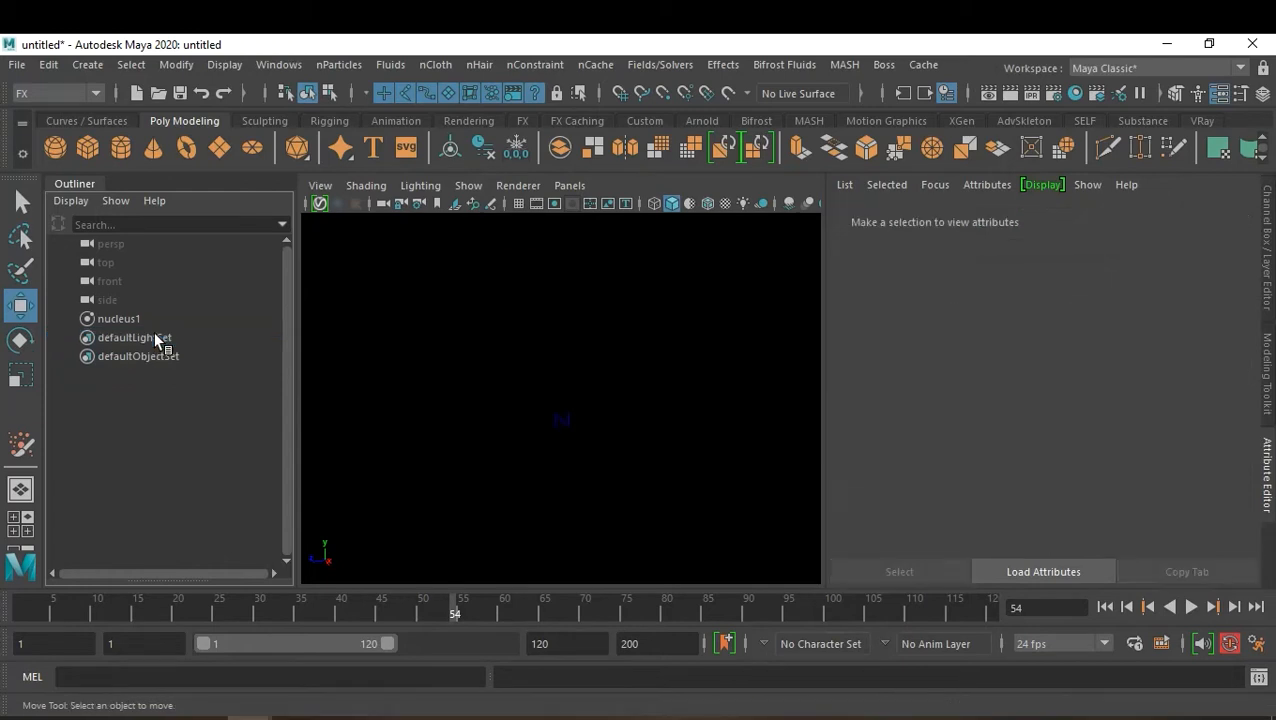
{"action": "double_click", "coordinate": [22, 450]}
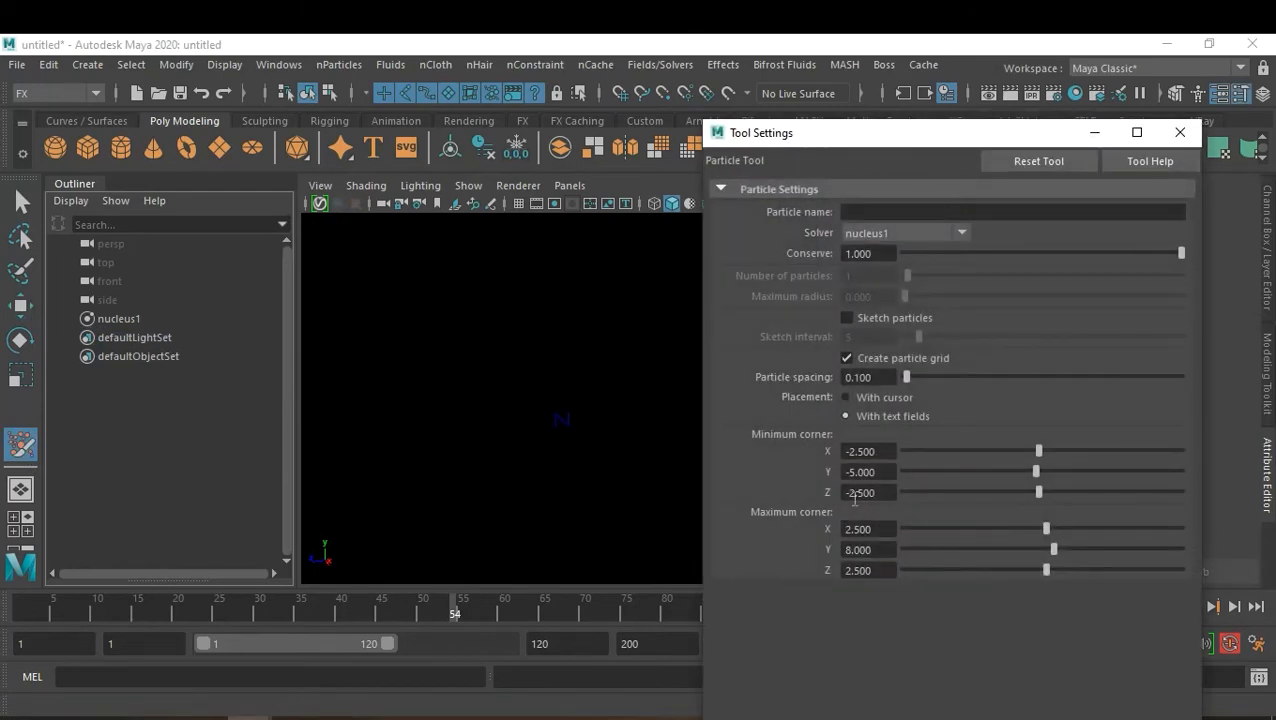
Step: Try particle grid spacings of 0.5, 0.1 and 1
{"action": "left_click", "coordinate": [884, 376]}
{"action": "type", "text": ".5"}
{"action": "key", "text": "Return"}
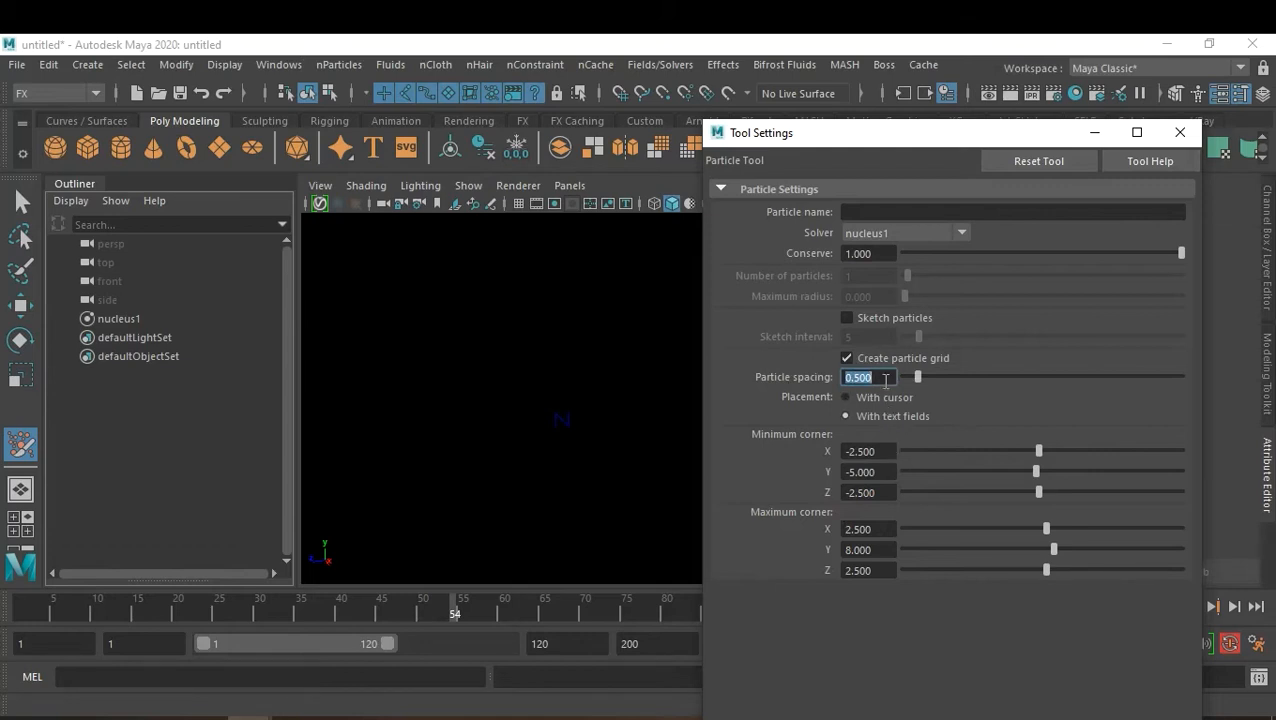
{"action": "type", "text": ".1"}
{"action": "key", "text": "Return"}
{"action": "type", "text": "1"}
{"action": "key", "text": "Return"}
Step: Set the particle grid's minimum corner to -50 on the X, Y and Z axes
{"action": "left_click", "coordinate": [880, 451]}
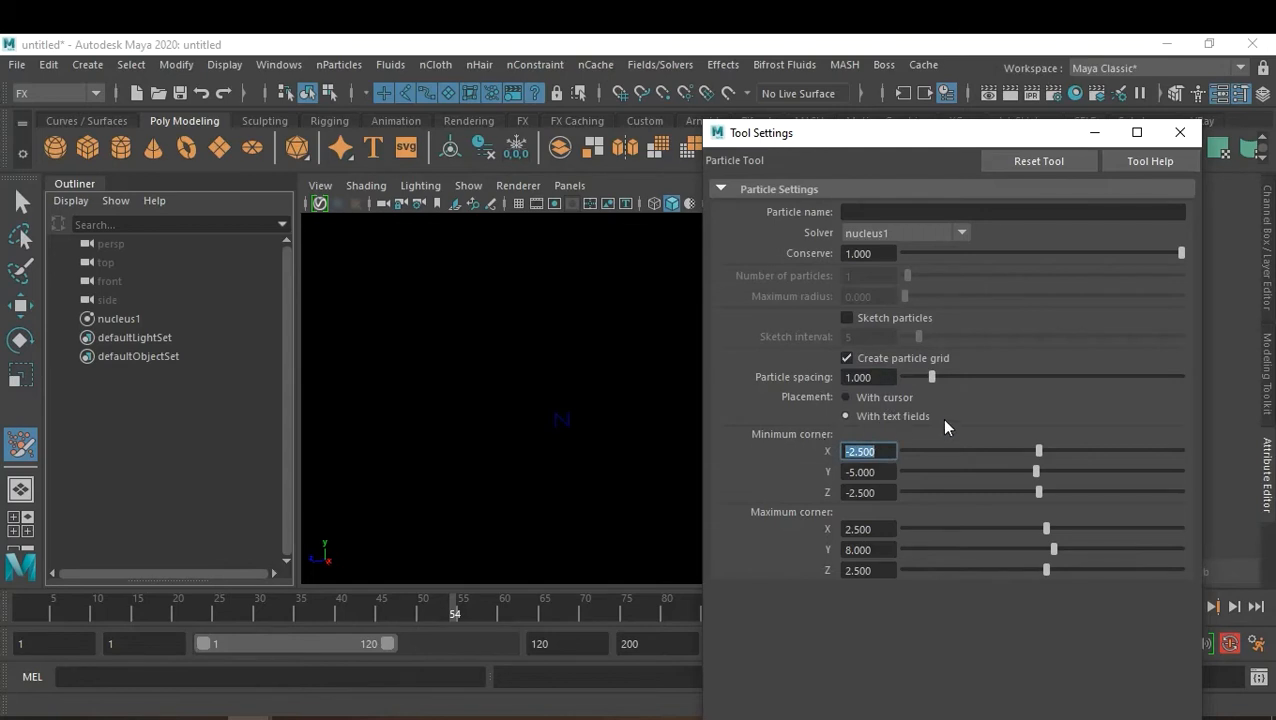
{"action": "key", "text": "BackSpace"}
{"action": "type", "text": "-50"}
{"action": "left_click_drag", "start_coordinate": [866, 451], "coordinate": [801, 433]}
{"action": "key", "text": "Tab"}
{"action": "type", "text": "-50"}
{"action": "key", "text": "Tab"}
{"action": "type", "text": "-50"}
{"action": "key", "text": "Tab"}
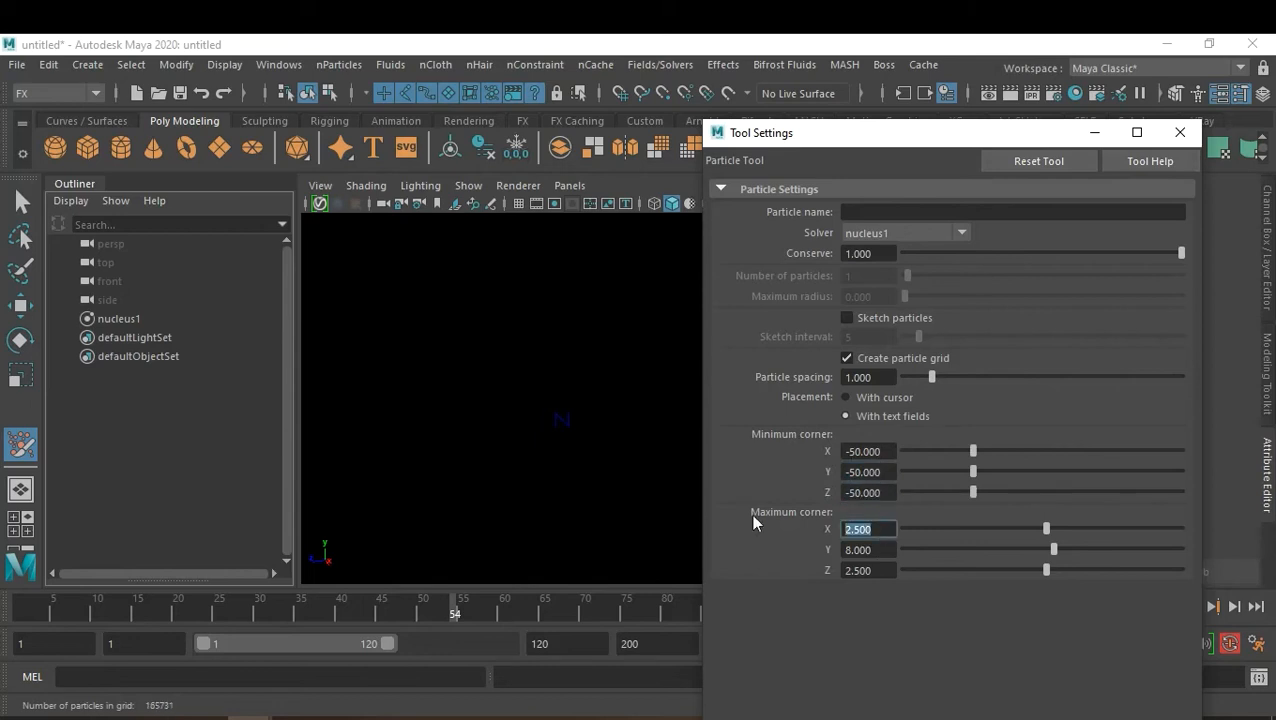
Step: Set the particle grid's maximum corner to 50 on the X, Y and Z axes
{"action": "type", "text": "50"}
{"action": "key", "text": "Tab"}
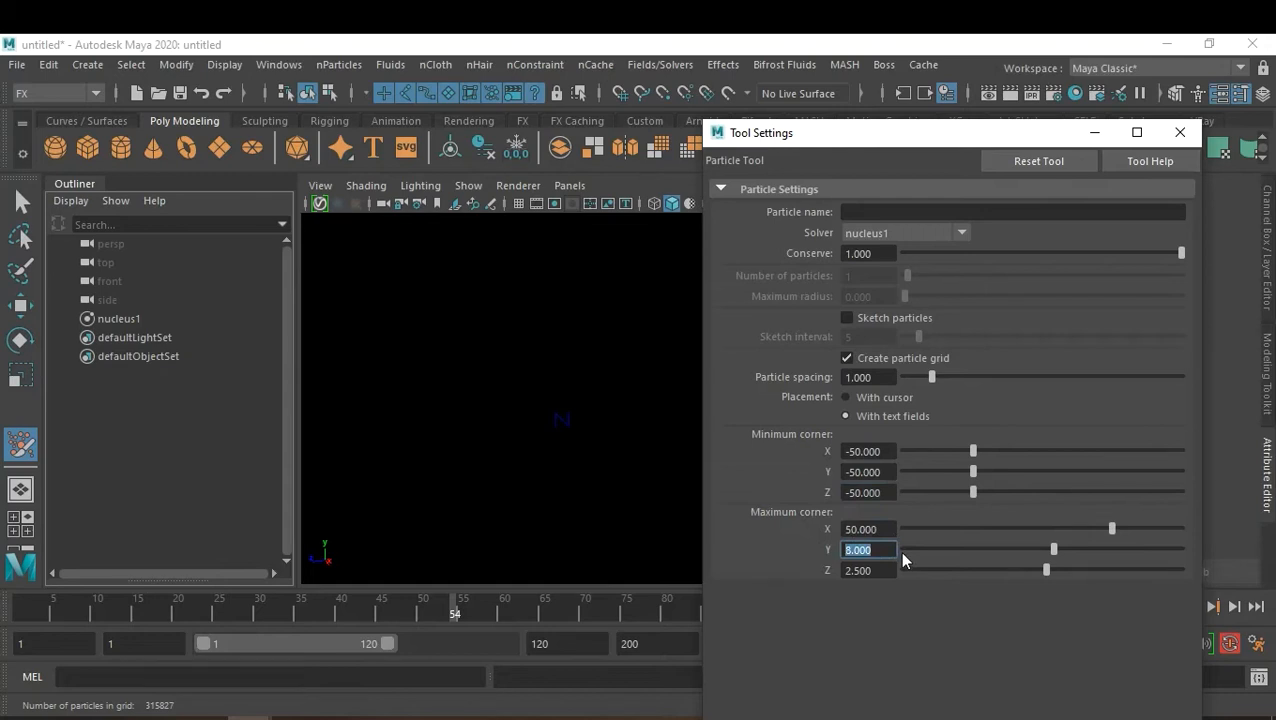
{"action": "type", "text": "50"}
{"action": "key", "text": "Tab"}
{"action": "type", "text": "50"}
{"action": "key", "text": "Return"}
Step: Set the particle spacing to 2 and create the particle grid with the viewport grid shown again, closing the tool settings
{"action": "left_click_drag", "start_coordinate": [886, 380], "coordinate": [790, 375]}
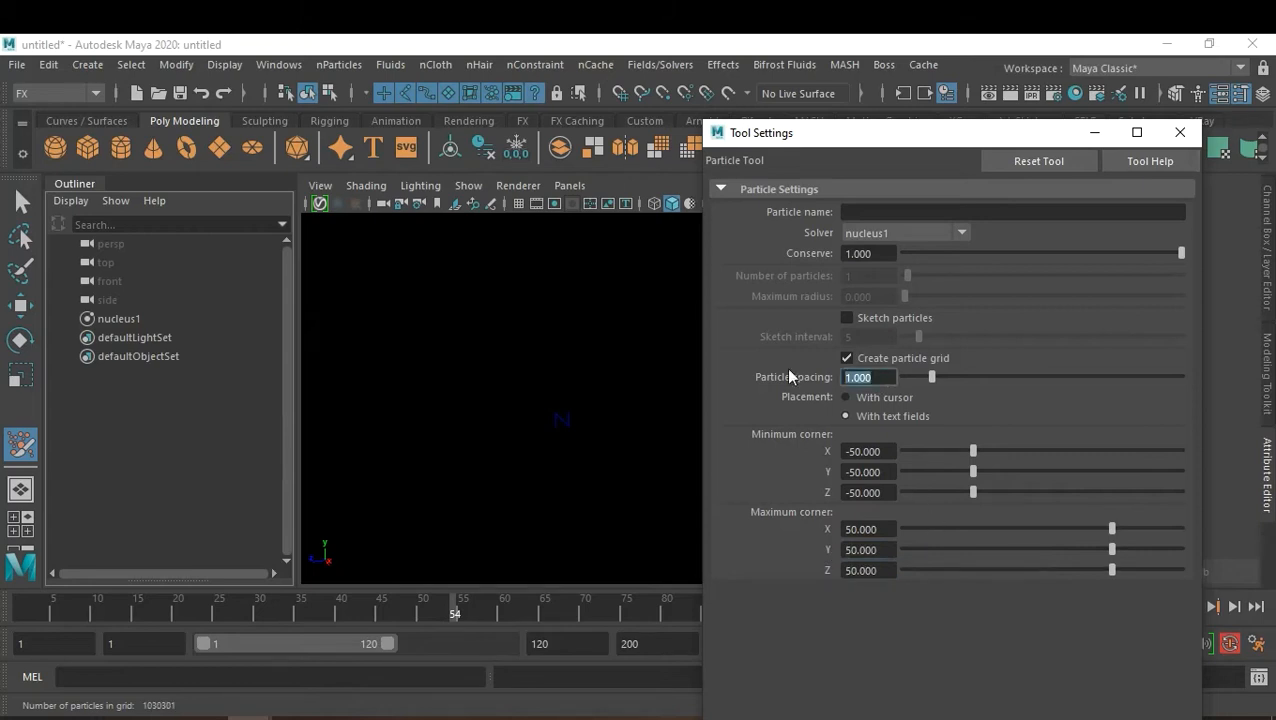
{"action": "type", "text": "2"}
{"action": "key", "text": "Return"}
{"action": "left_click", "coordinate": [521, 206]}
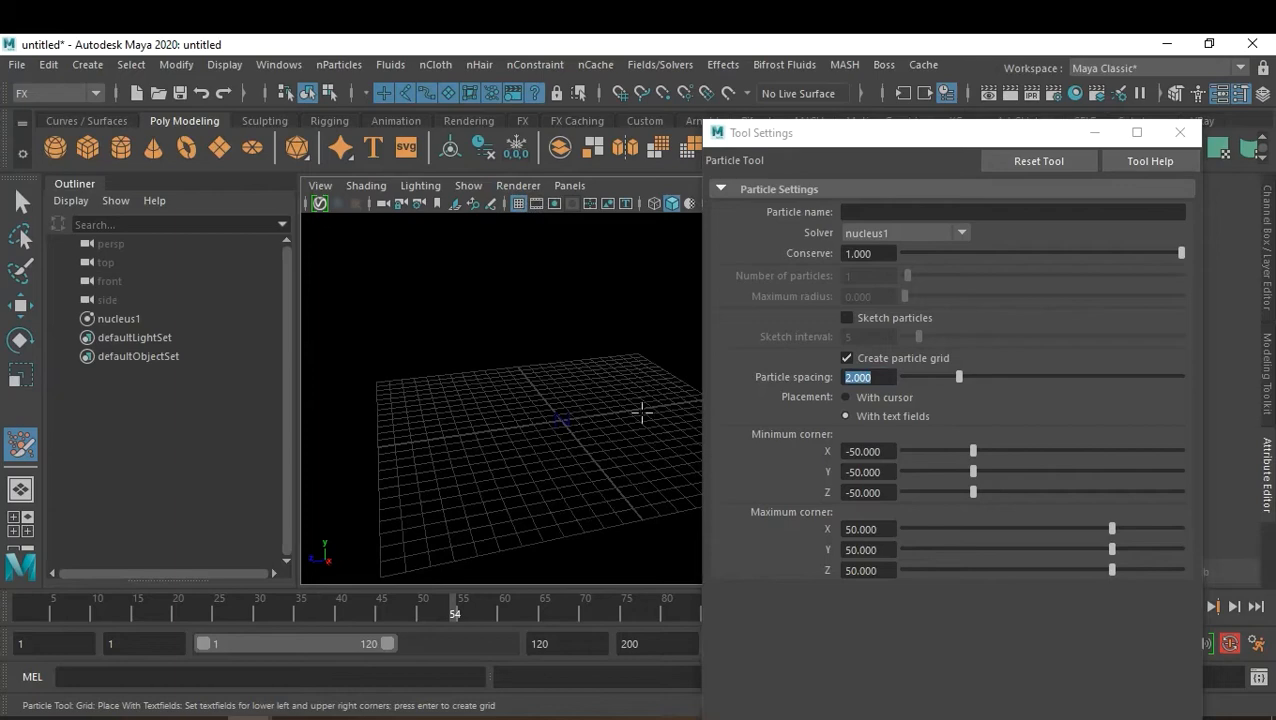
{"action": "key", "text": "Return"}
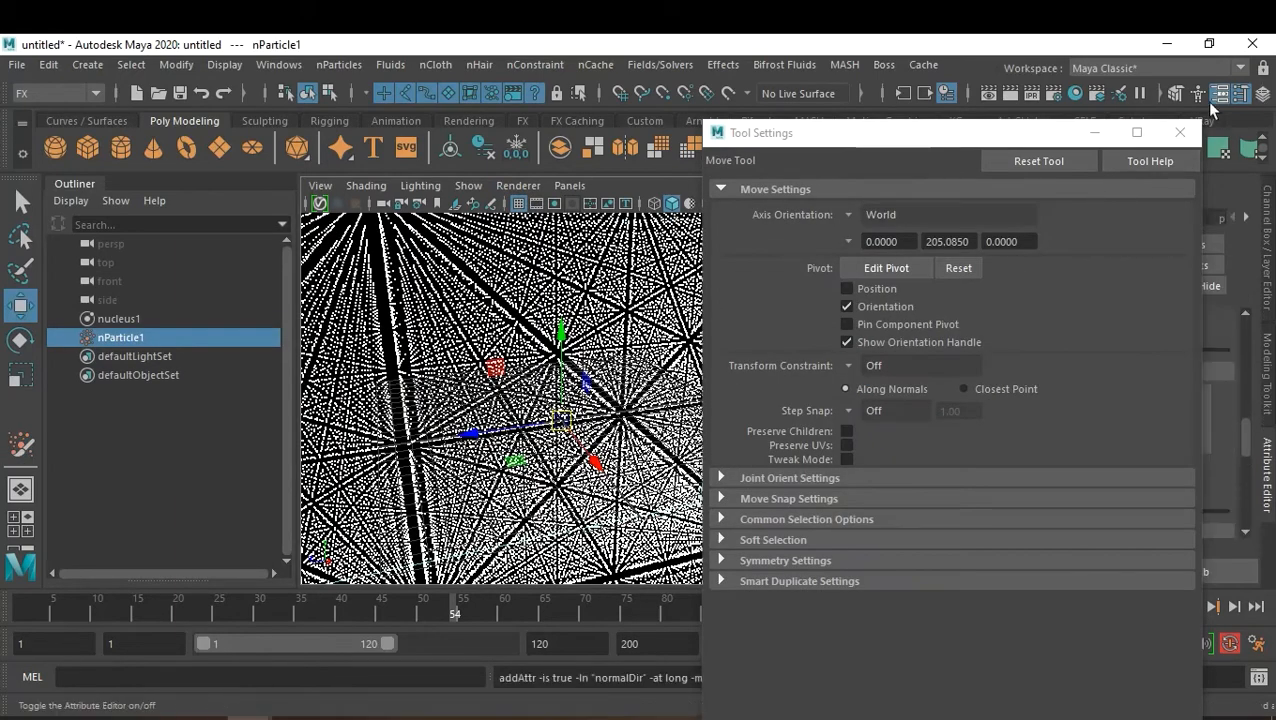
{"action": "left_click", "coordinate": [1180, 132]}
Step: Switch to the Select tool, inspect the new particle cube and test its playback from the first frame
{"action": "scroll", "coordinate": [601, 530], "scroll_direction": "down", "scroll_amount": 5}
{"action": "scroll", "coordinate": [601, 530], "scroll_direction": "up", "scroll_amount": 3}
{"action": "left_click", "coordinate": [21, 201]}
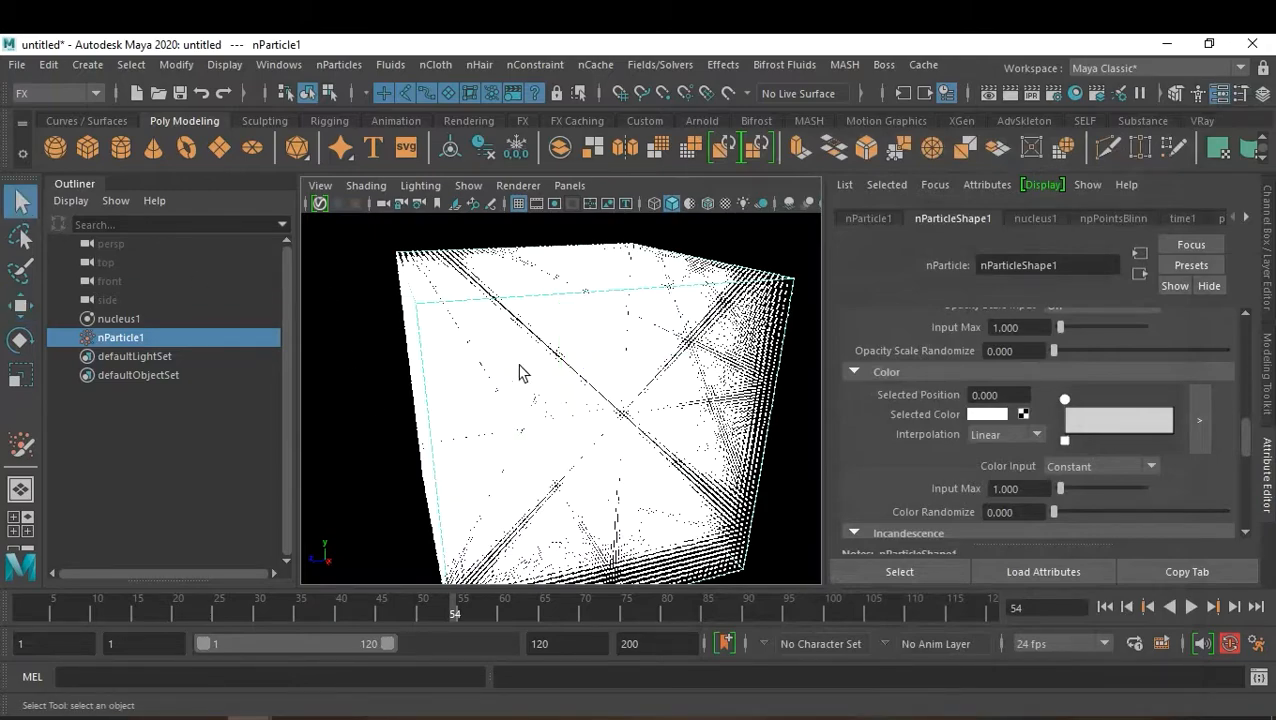
{"action": "scroll", "coordinate": [584, 396], "scroll_direction": "up", "scroll_amount": 5}
{"action": "left_click_drag", "start_coordinate": [584, 396], "coordinate": [609, 353], "text": "alt"}
{"action": "scroll", "coordinate": [565, 398], "scroll_direction": "down", "scroll_amount": 4}
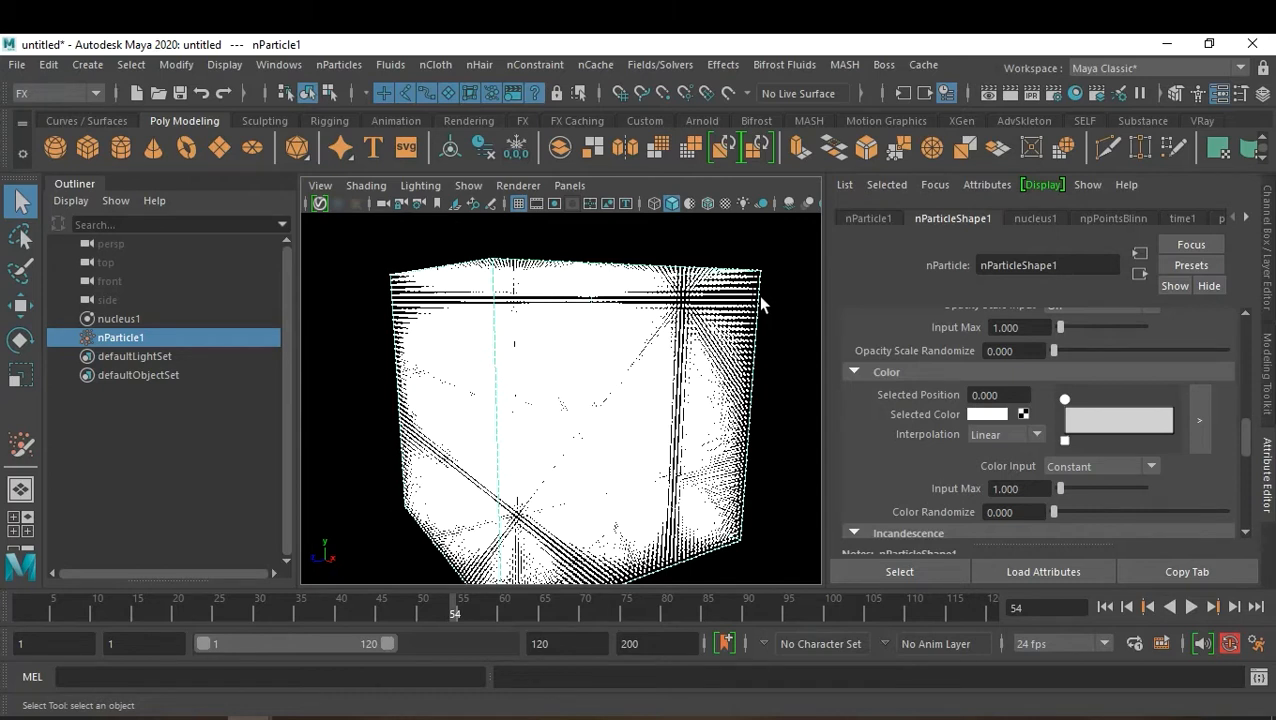
{"action": "left_click", "coordinate": [1105, 607]}
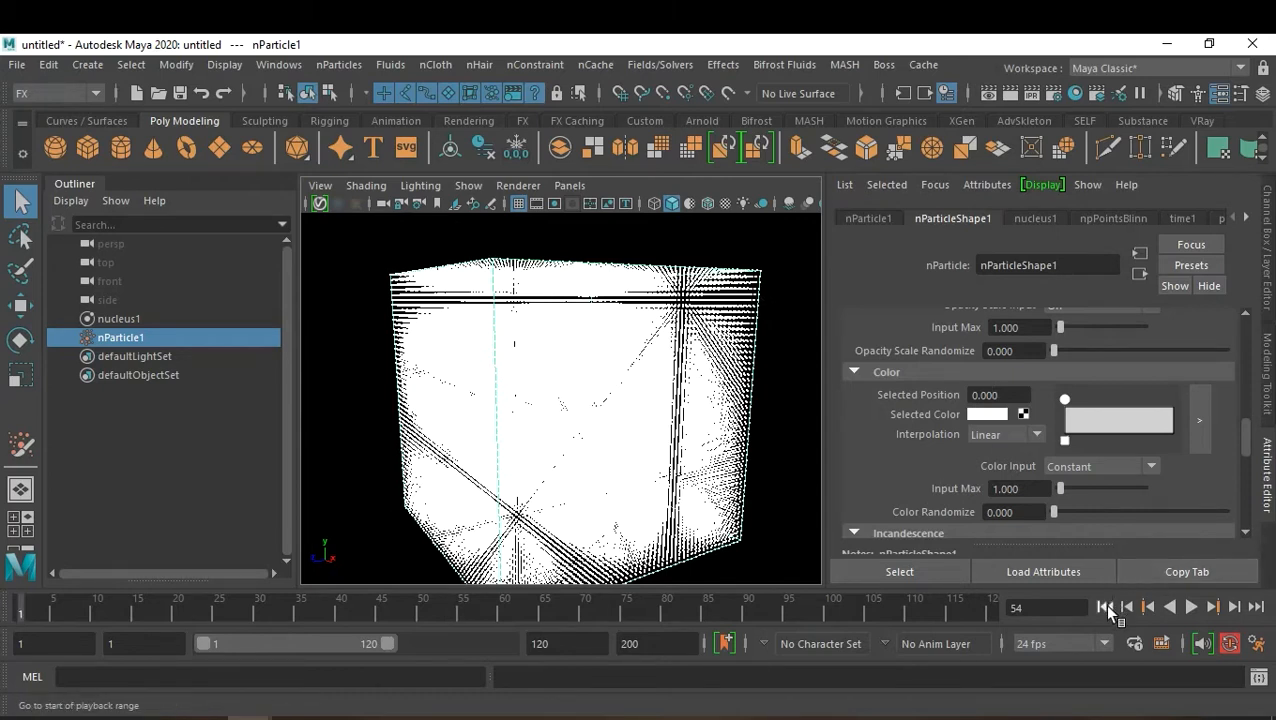
{"action": "left_click", "coordinate": [1191, 607]}
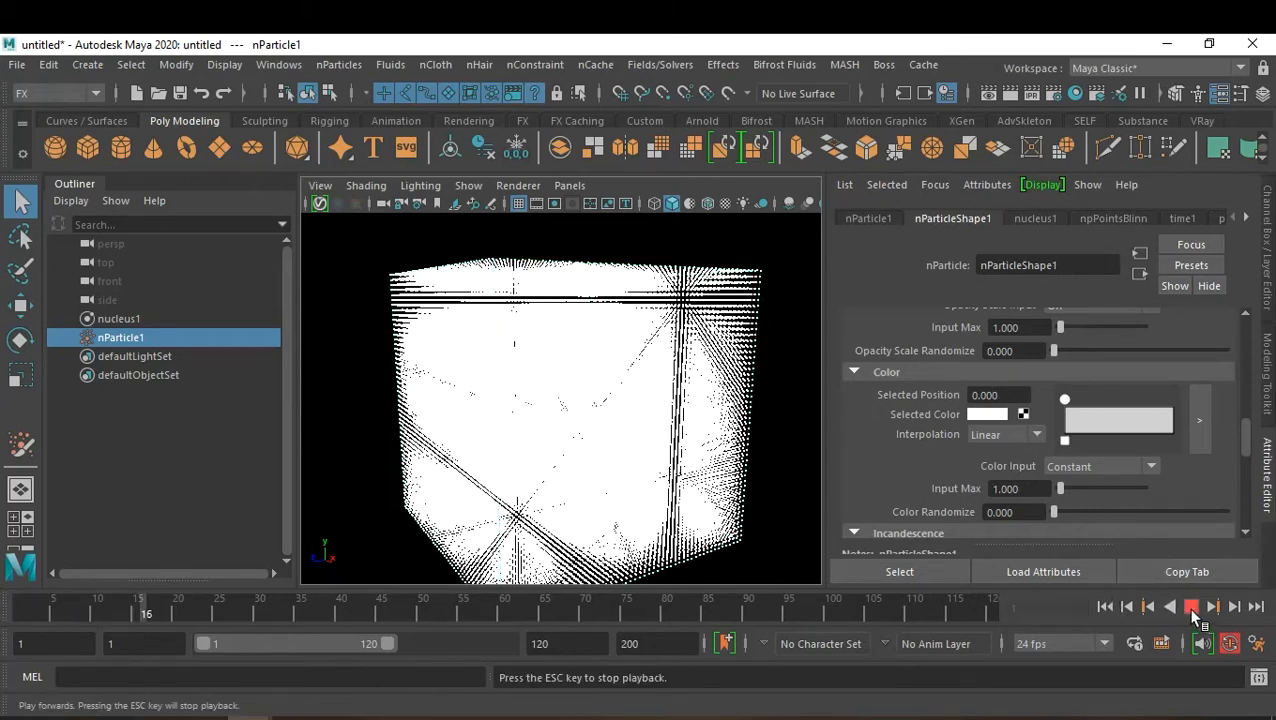
{"action": "left_click", "coordinate": [1191, 607]}
Step: Review nucleus1's Enable, gravity and wind settings and replay the simulation, returning to the first frame
{"action": "left_click", "coordinate": [114, 318]}
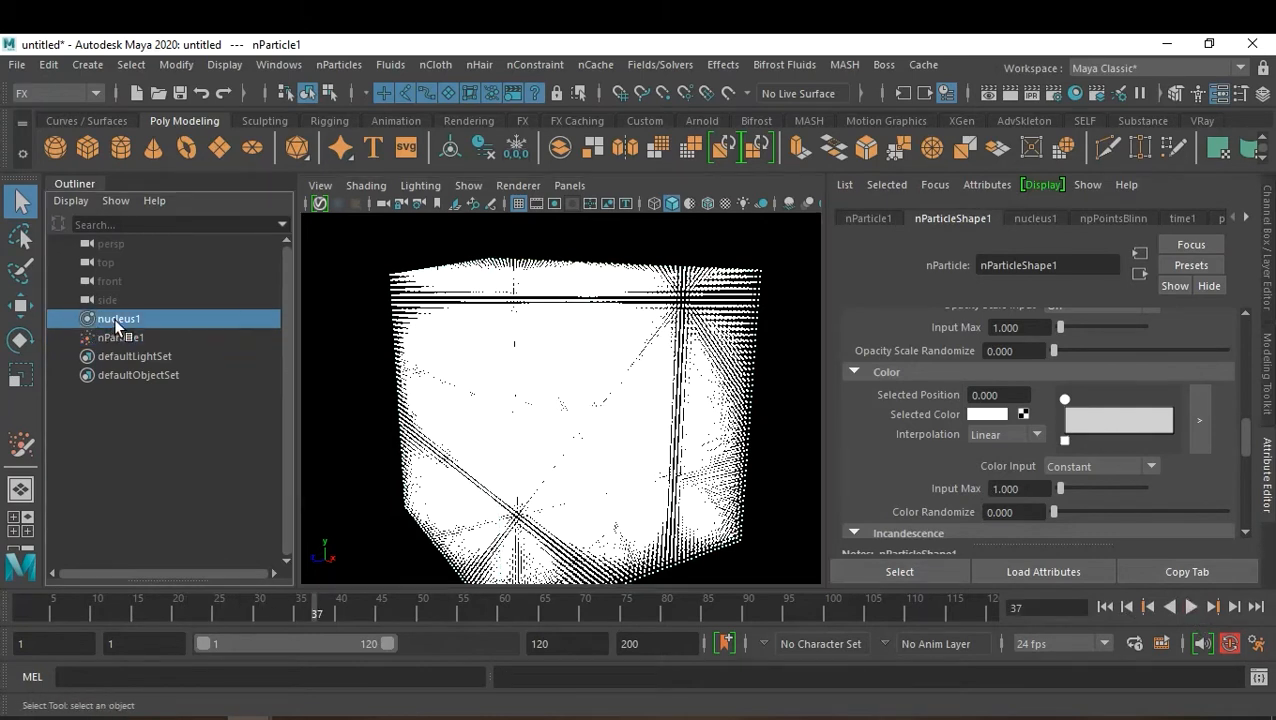
{"action": "scroll", "coordinate": [1081, 429], "scroll_direction": "down", "scroll_amount": 2}
{"action": "scroll", "coordinate": [1081, 429], "scroll_direction": "up", "scroll_amount": 2}
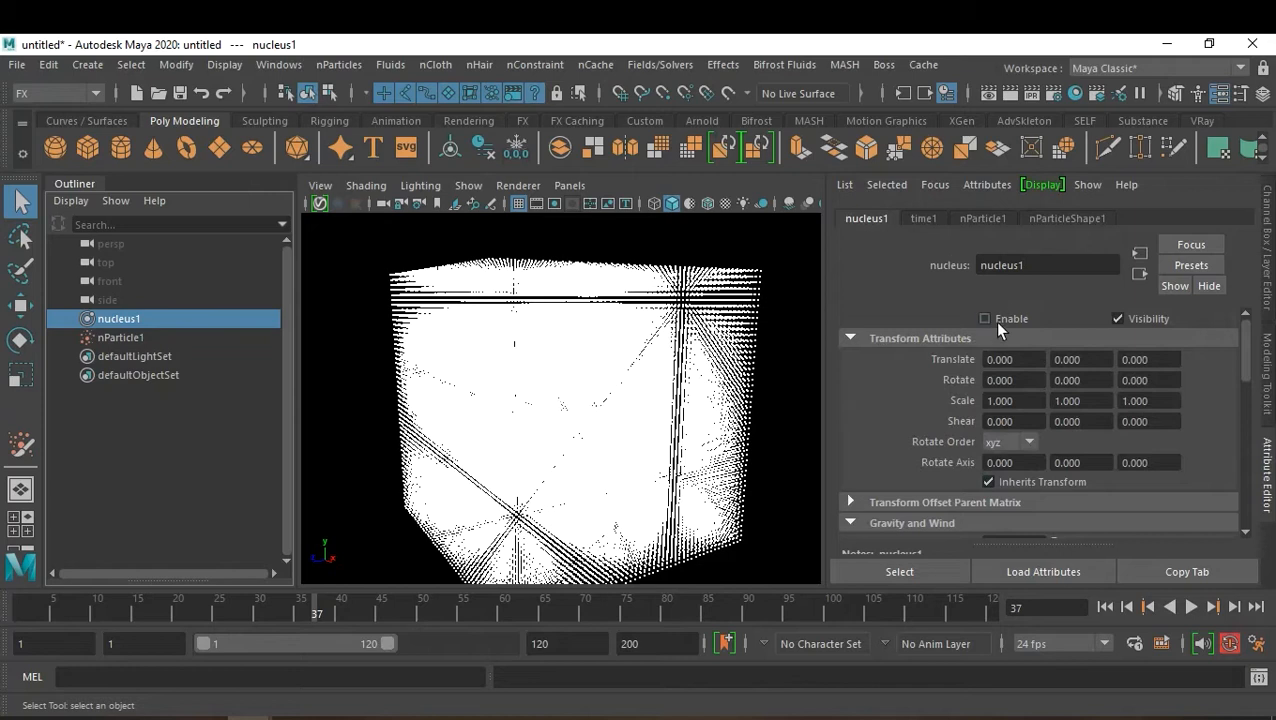
{"action": "scroll", "coordinate": [1112, 433], "scroll_direction": "down", "scroll_amount": 3}
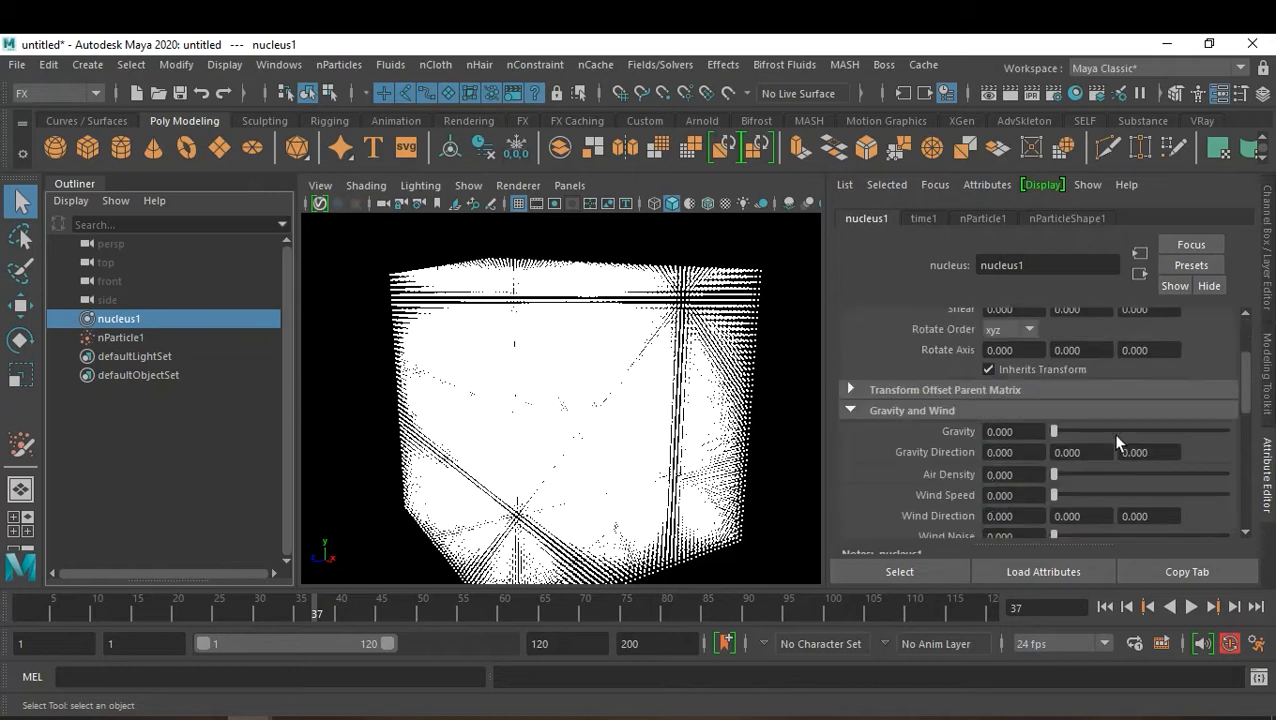
{"action": "left_click", "coordinate": [1104, 607]}
{"action": "left_click", "coordinate": [1189, 607]}
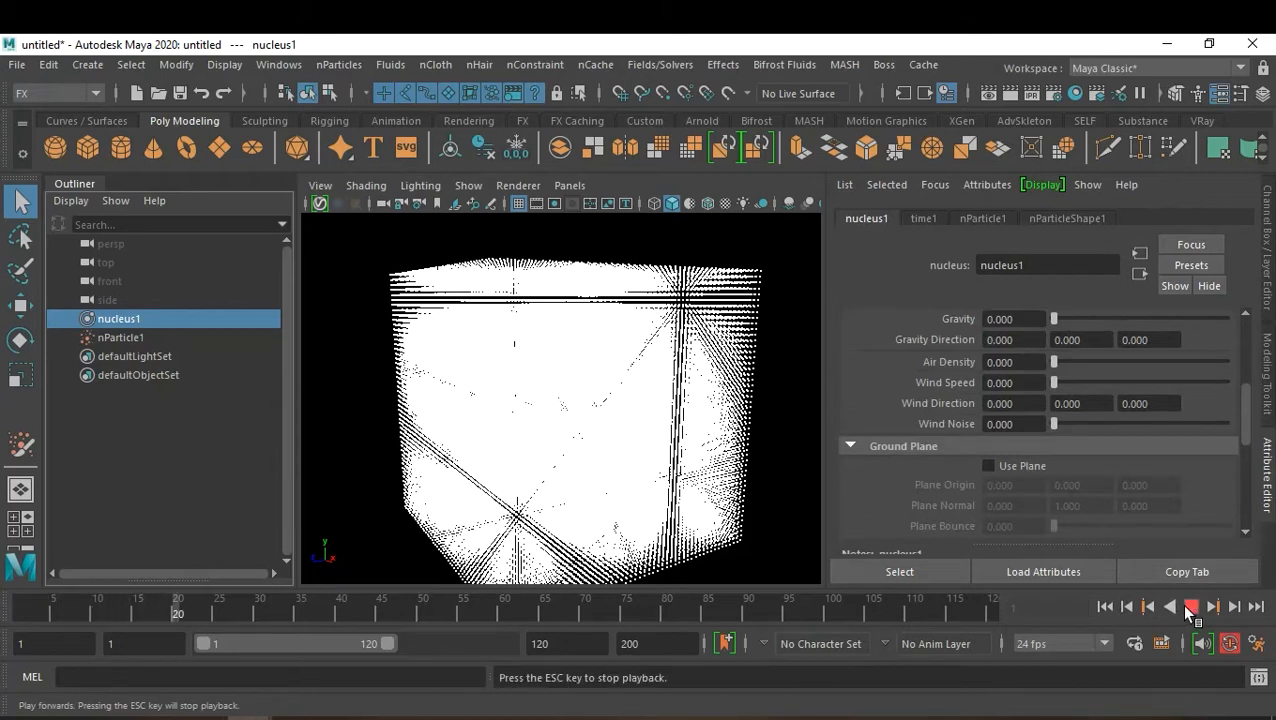
{"action": "left_click", "coordinate": [1191, 607]}
{"action": "left_click", "coordinate": [1105, 606]}
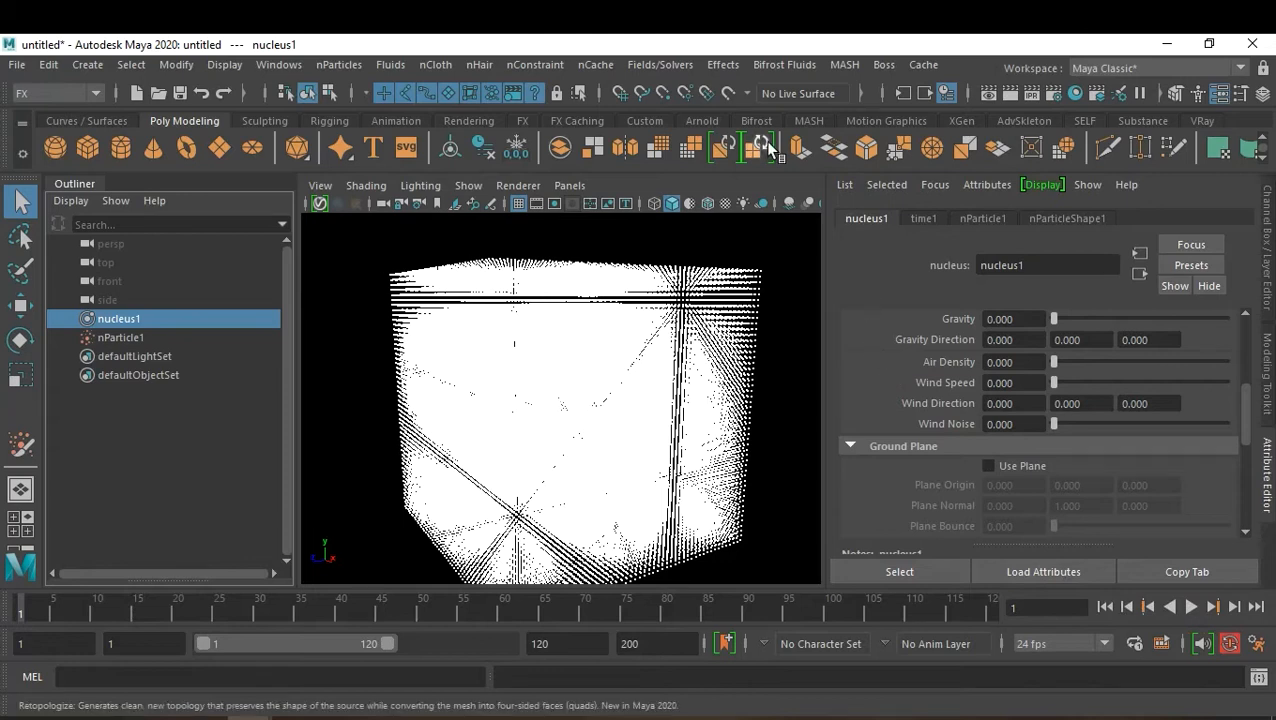
Step: Add a turbulence field with magnitude 20 to nParticle1, keeping the volume shape at None
{"action": "left_click", "coordinate": [114, 336]}
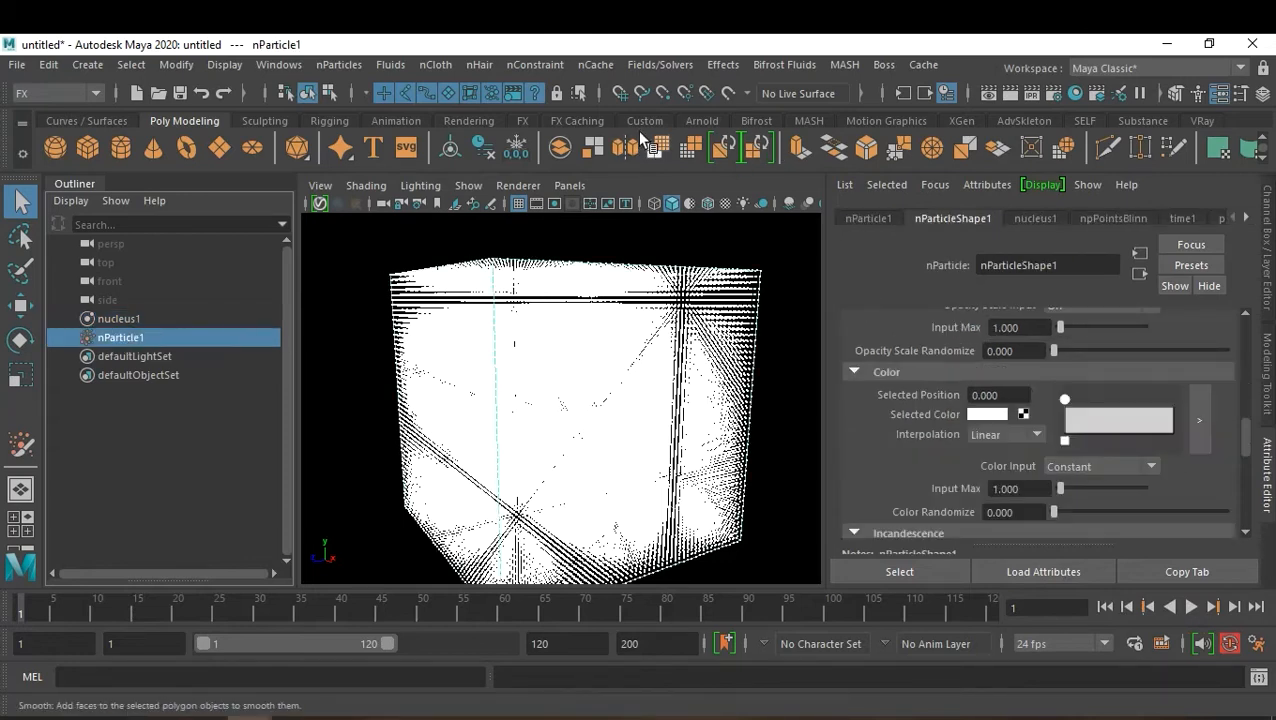
{"action": "left_click", "coordinate": [652, 66]}
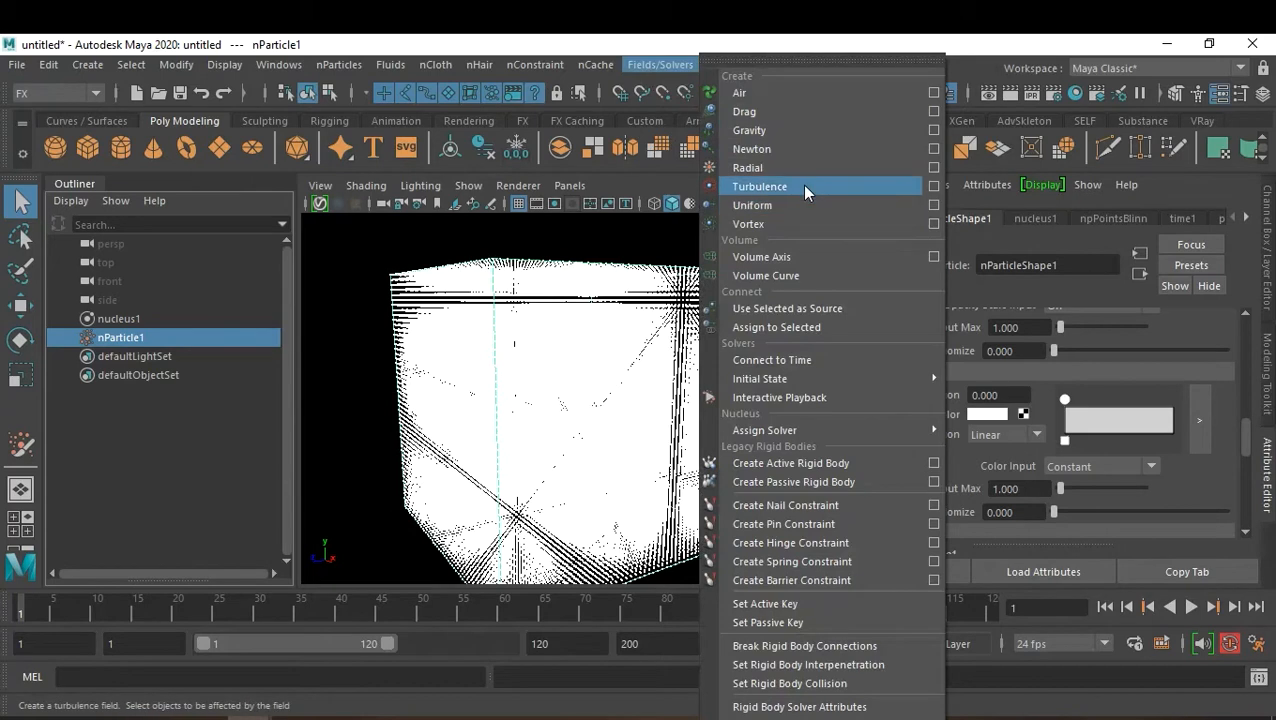
{"action": "left_click", "coordinate": [933, 186]}
{"action": "scroll", "coordinate": [755, 474], "scroll_direction": "down", "scroll_amount": 4}
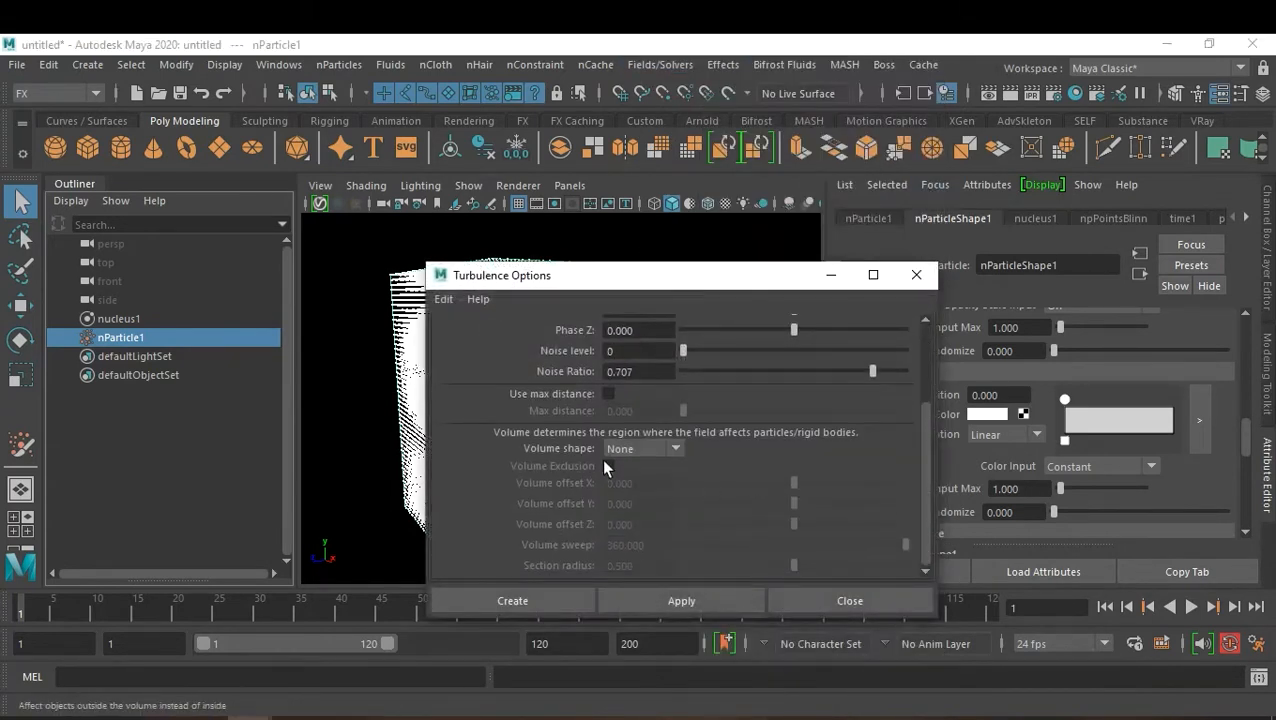
{"action": "left_click", "coordinate": [539, 602]}
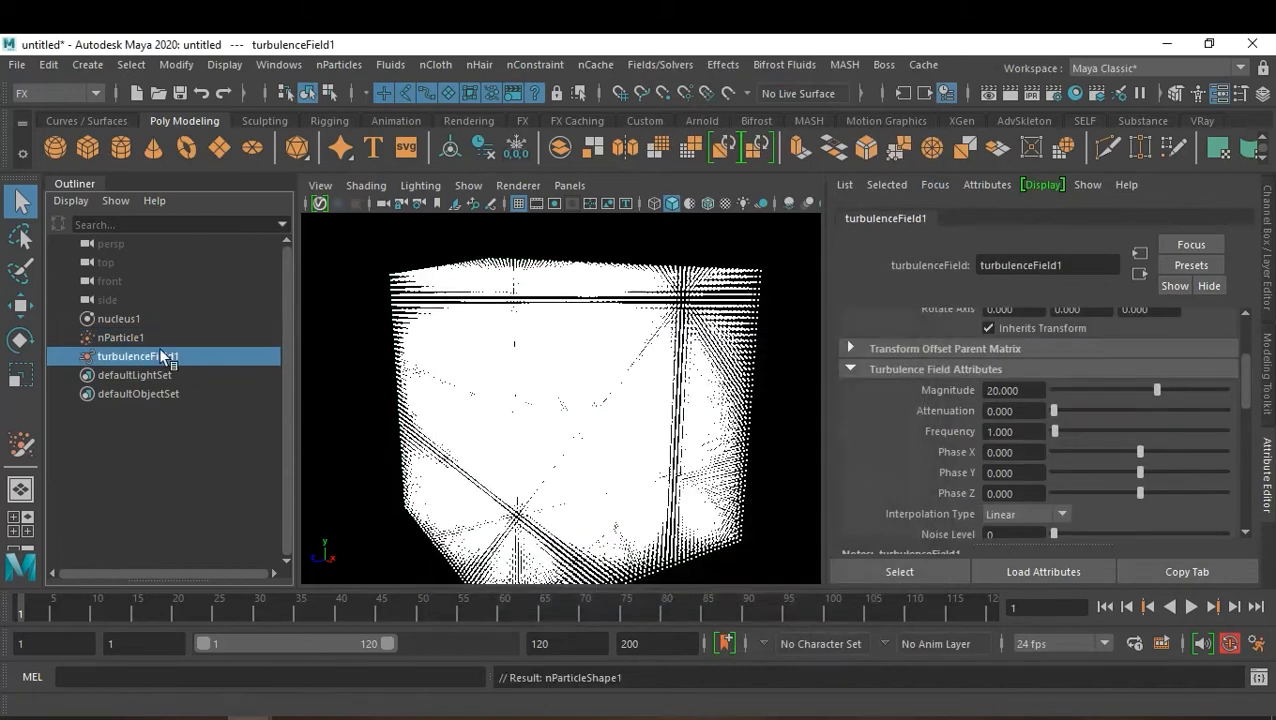
Step: Add a vortex field to nParticle1 and play the simulation from the first frame to frame 117
{"action": "left_click", "coordinate": [129, 338]}
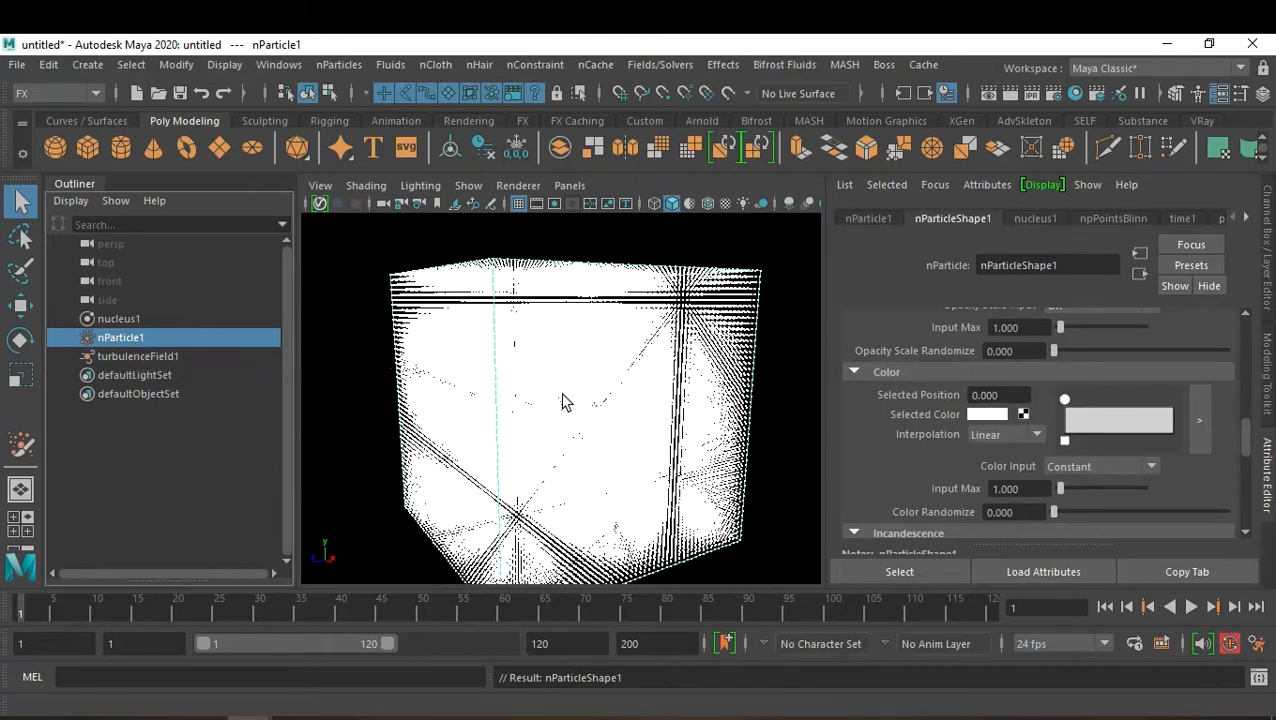
{"action": "left_click", "coordinate": [660, 65]}
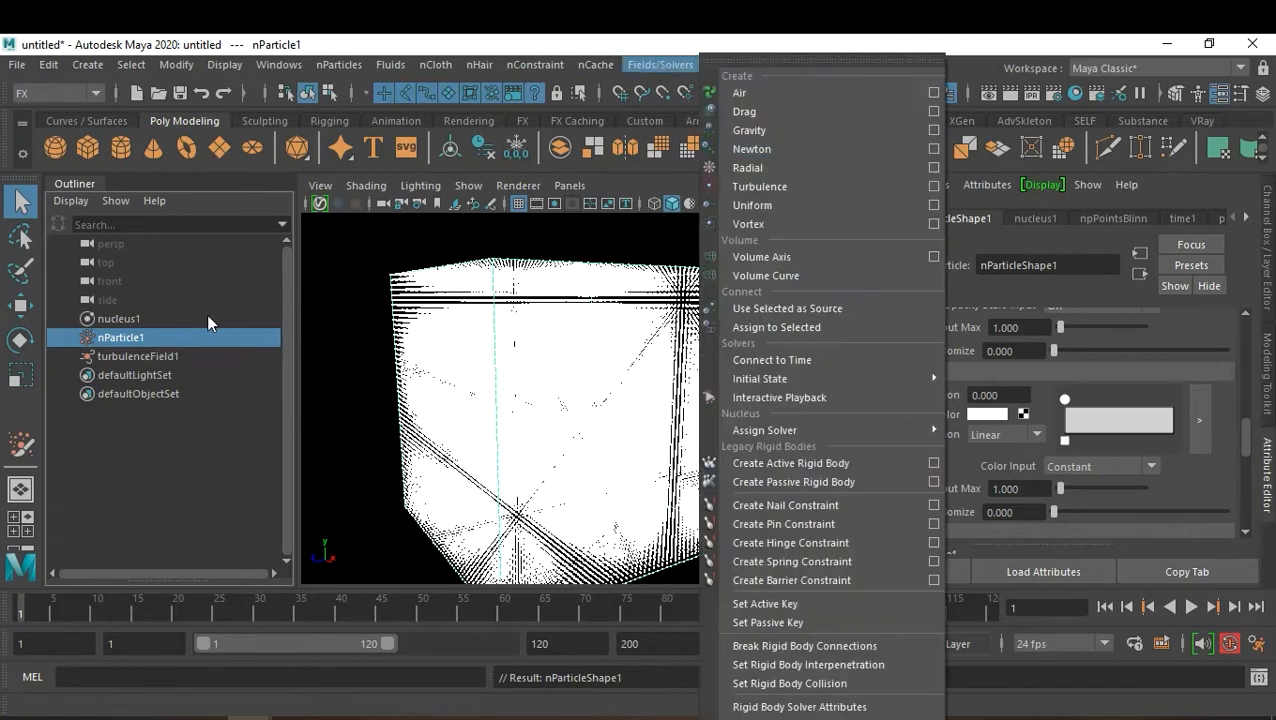
{"action": "left_click", "coordinate": [163, 333]}
{"action": "left_click", "coordinate": [660, 64]}
{"action": "left_click", "coordinate": [824, 234]}
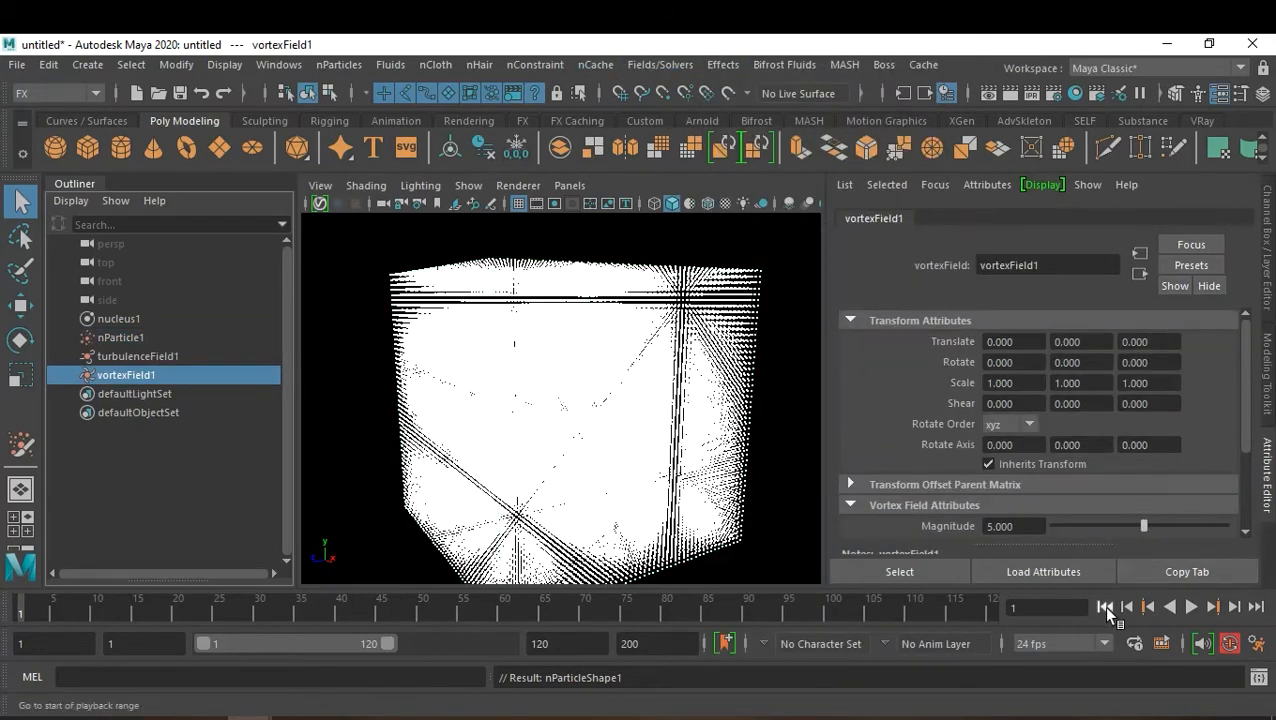
{"action": "left_click", "coordinate": [1192, 607]}
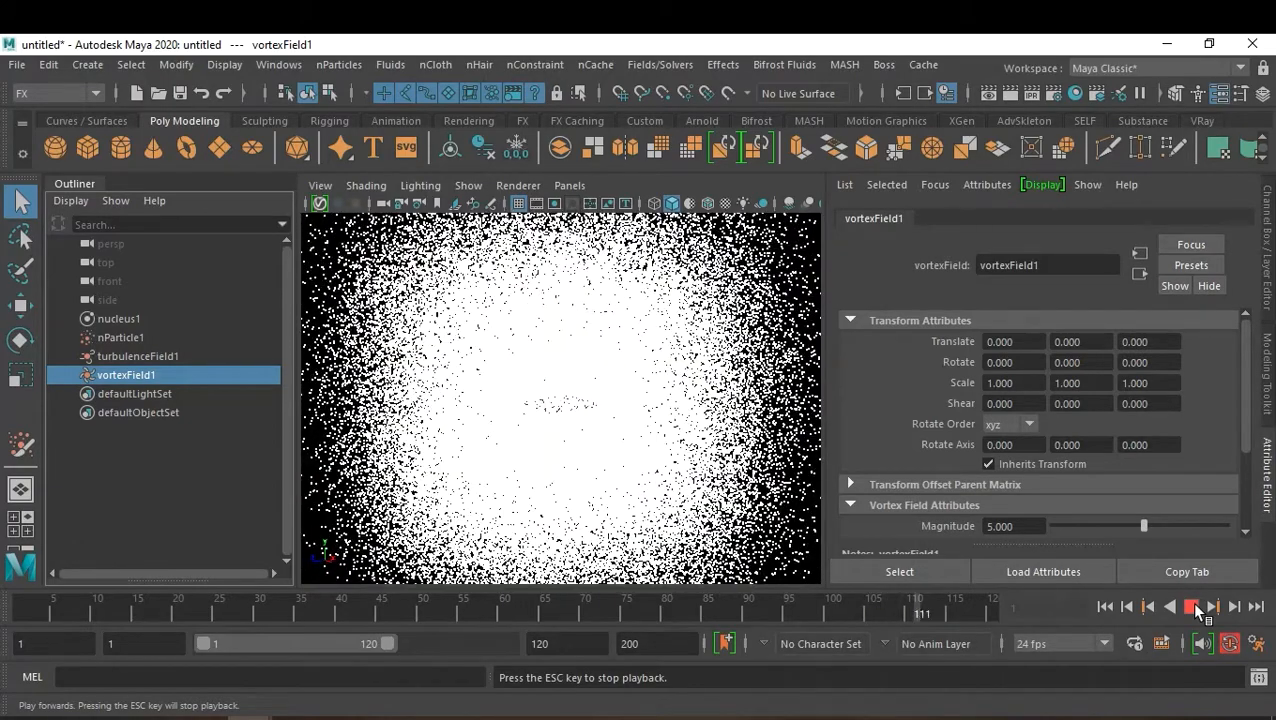
{"action": "left_click", "coordinate": [1192, 607]}
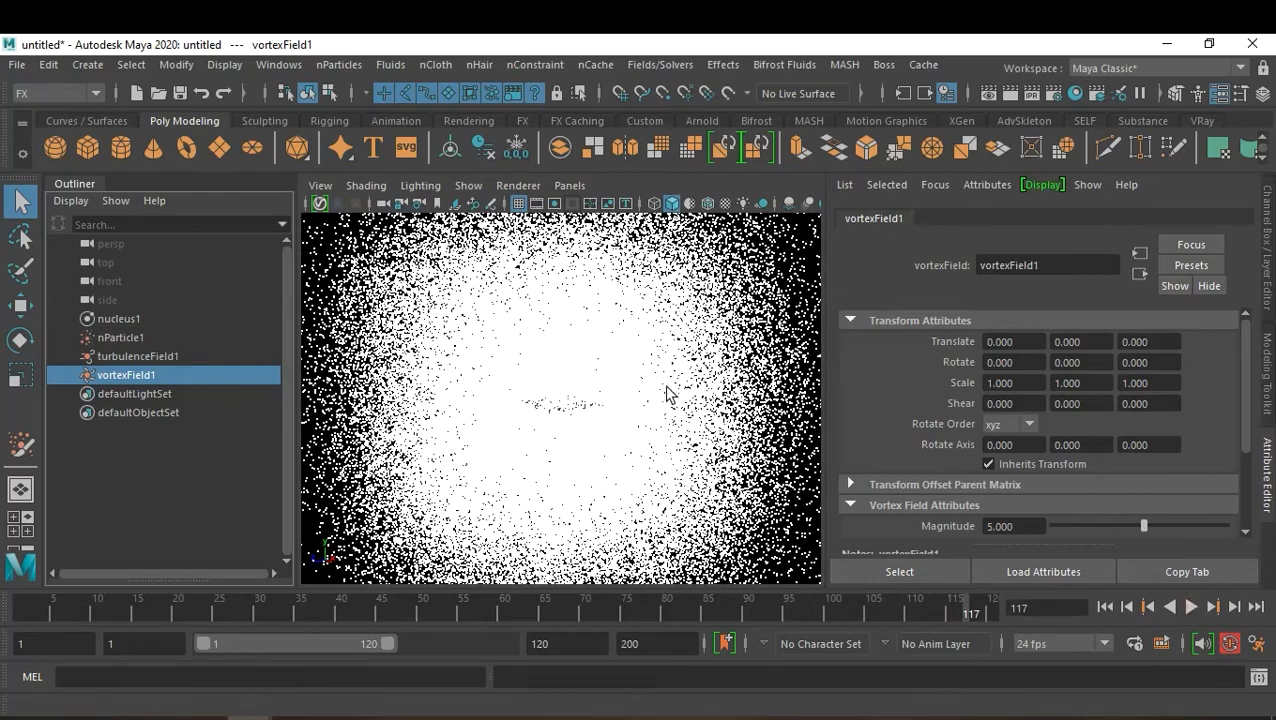
Step: Inspect the scattered particle cloud from different angles and return the simulation to the first frame
{"action": "scroll", "coordinate": [600, 380], "scroll_direction": "down", "scroll_amount": 5}
{"action": "scroll", "coordinate": [545, 390], "scroll_direction": "up", "scroll_amount": 5}
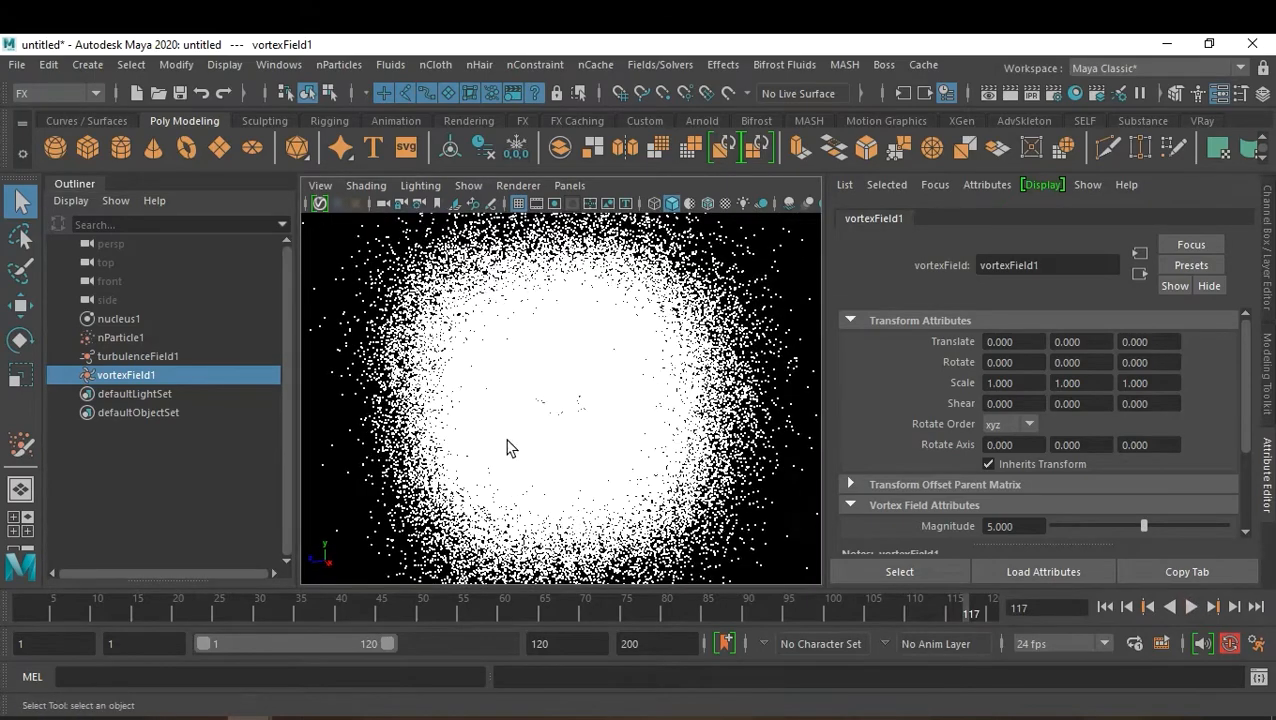
{"action": "left_click_drag", "start_coordinate": [507, 447], "coordinate": [604, 436], "text": "alt"}
{"action": "right_click_drag", "start_coordinate": [604, 436], "coordinate": [488, 431], "text": "alt"}
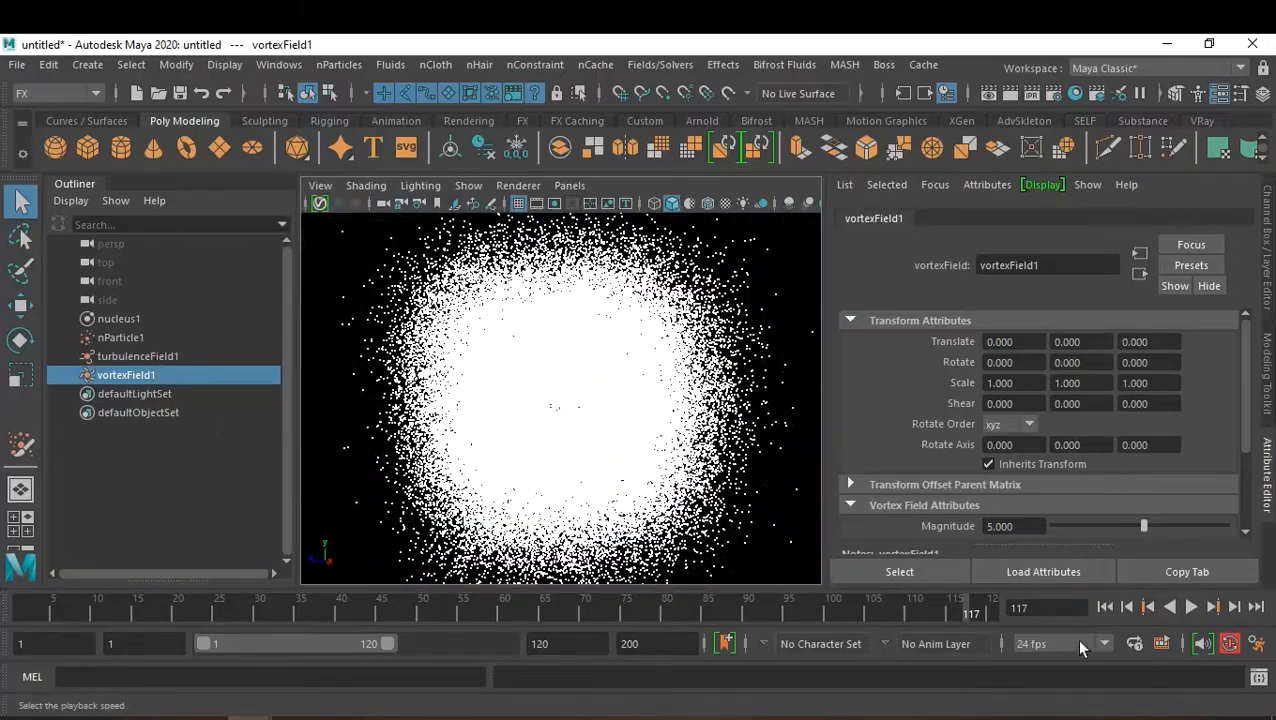
{"action": "left_click", "coordinate": [1104, 607]}
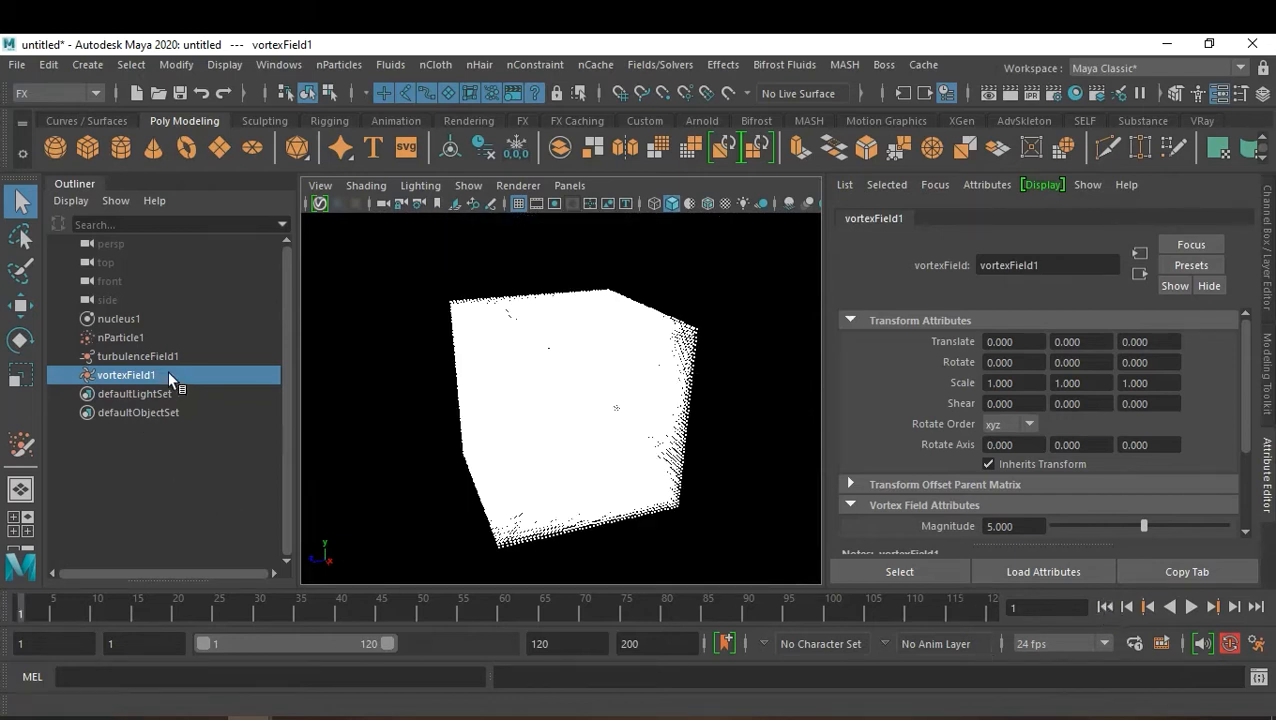
Step: Set vortexField1's magnitude to 50
{"action": "scroll", "coordinate": [1075, 490], "scroll_direction": "down", "scroll_amount": 2}
{"action": "left_click", "coordinate": [1018, 468]}
{"action": "type", "text": "50"}
{"action": "key", "text": "Return"}
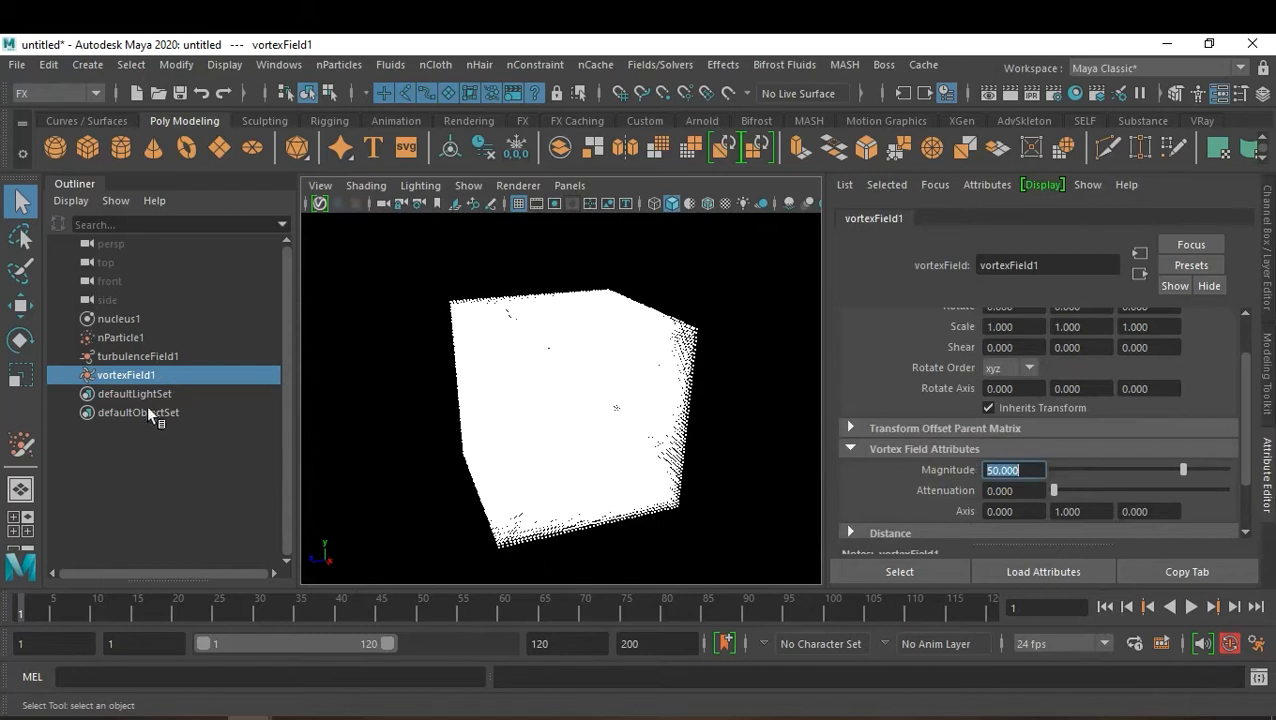
Step: Set turbulenceField1's magnitude to 50 and play the simulation from the first frame to frame 95
{"action": "left_click", "coordinate": [136, 357]}
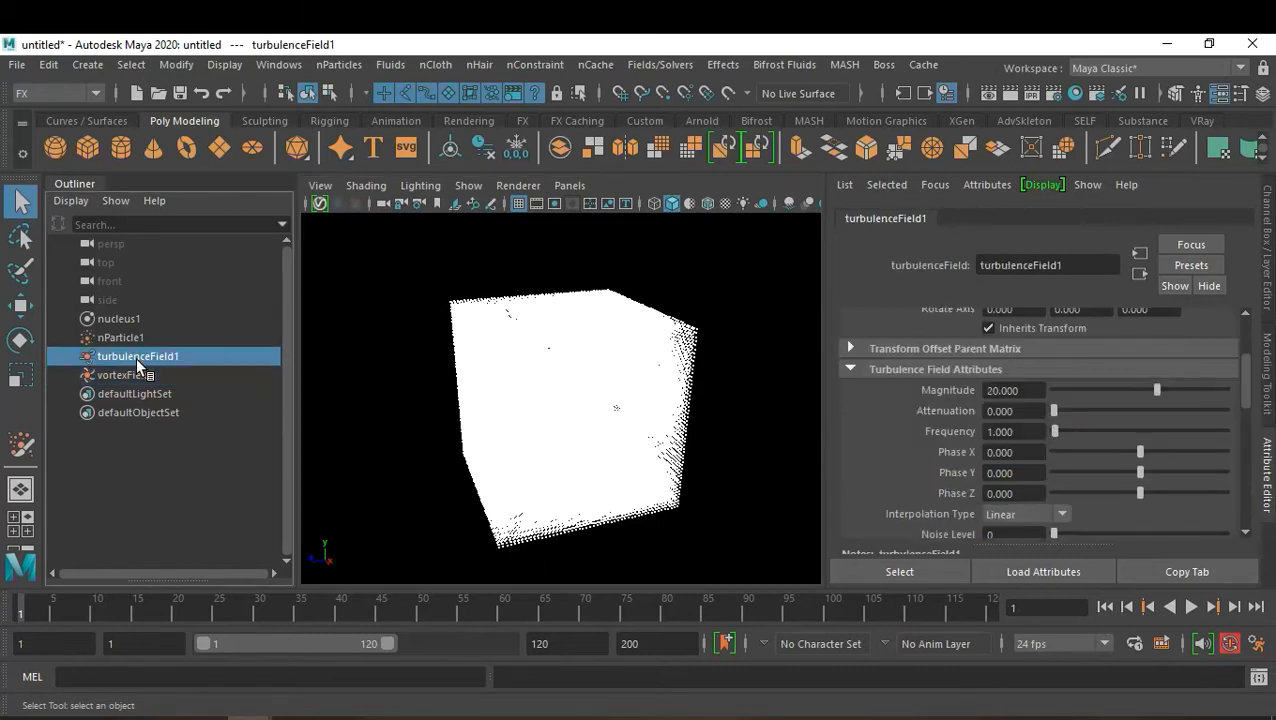
{"action": "left_click", "coordinate": [1025, 391]}
{"action": "type", "text": "50"}
{"action": "key", "text": "Return"}
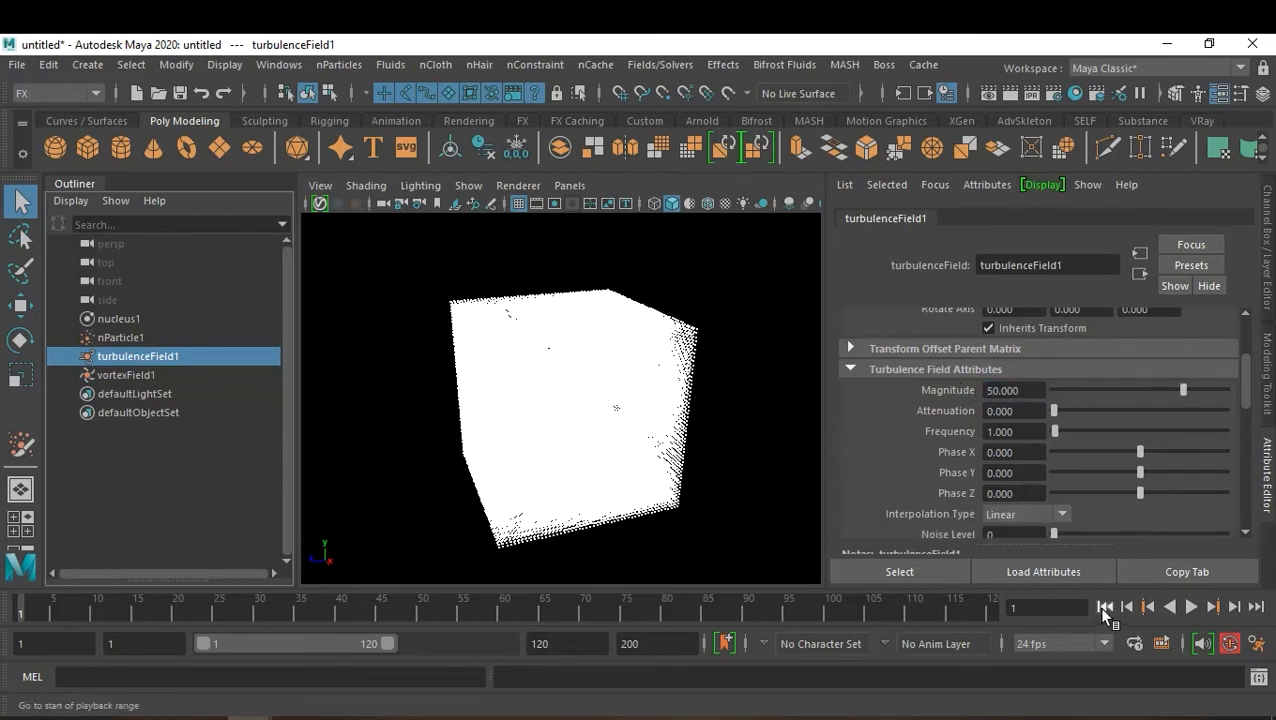
{"action": "left_click", "coordinate": [1193, 607]}
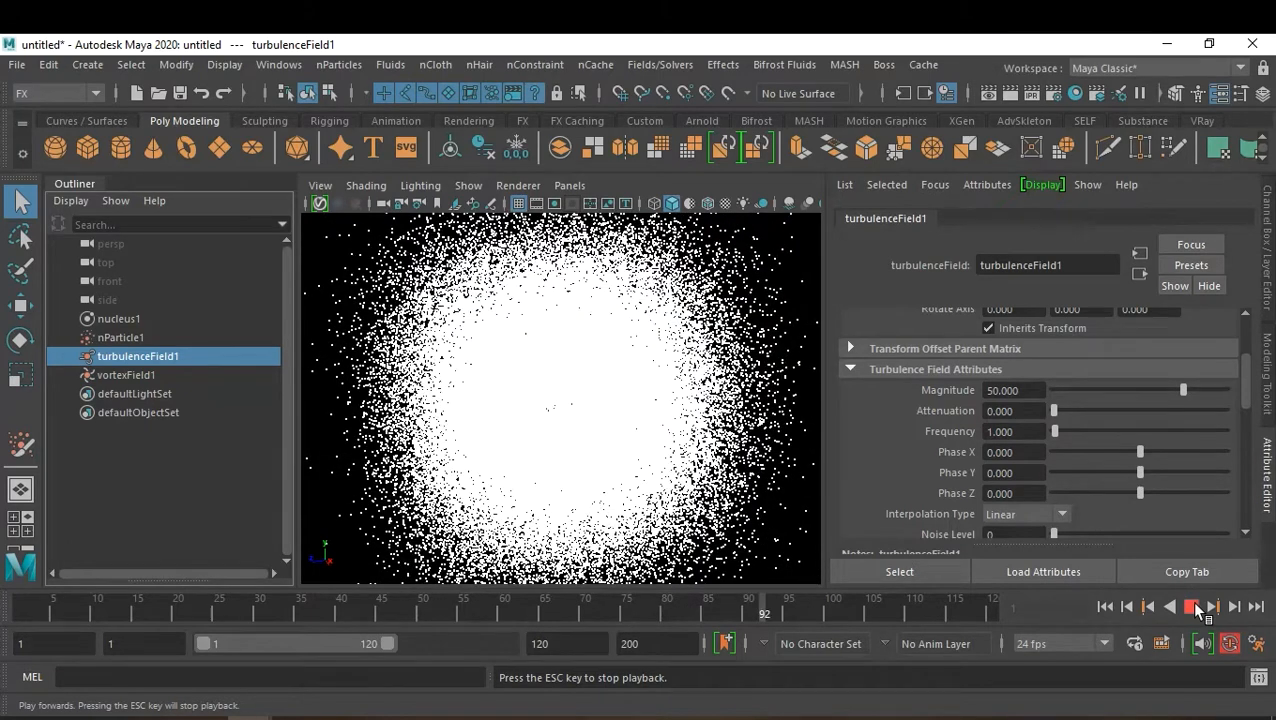
{"action": "left_click", "coordinate": [1192, 607]}
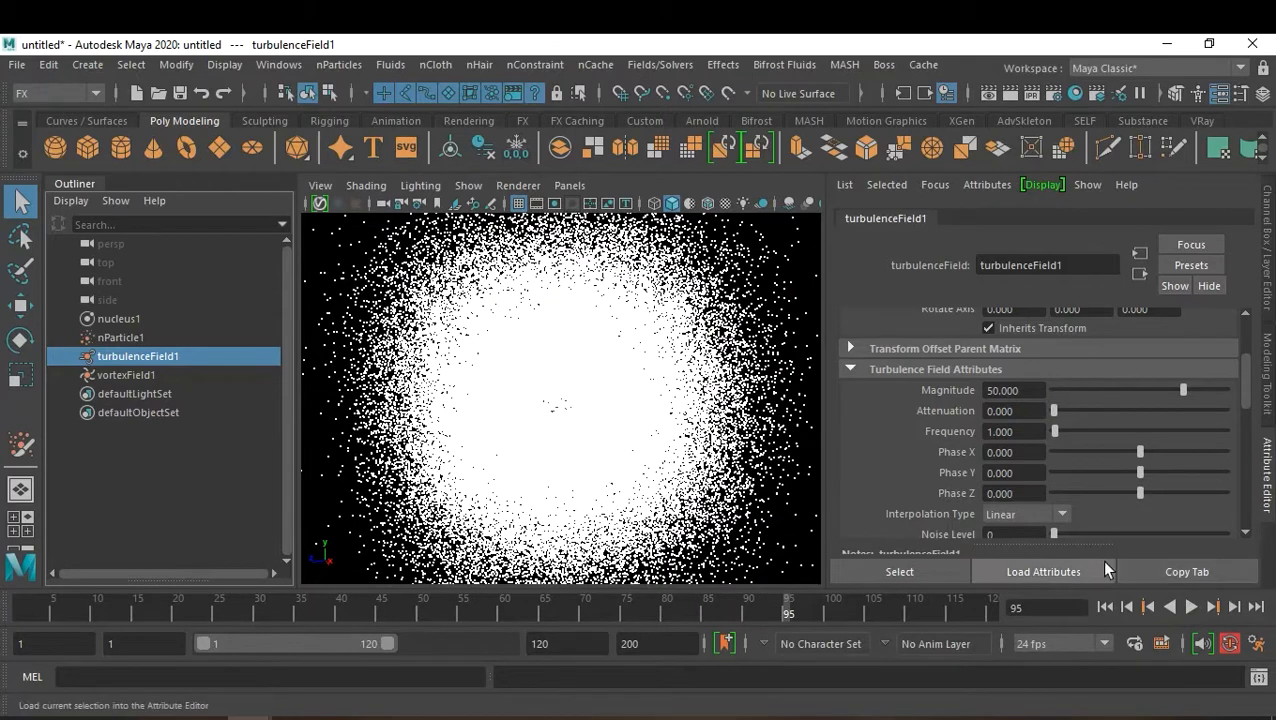
Step: Extend both the animation end and the playback range end to frame 500
{"action": "left_click", "coordinate": [647, 645]}
{"action": "type", "text": "500"}
{"action": "key", "text": "Return"}
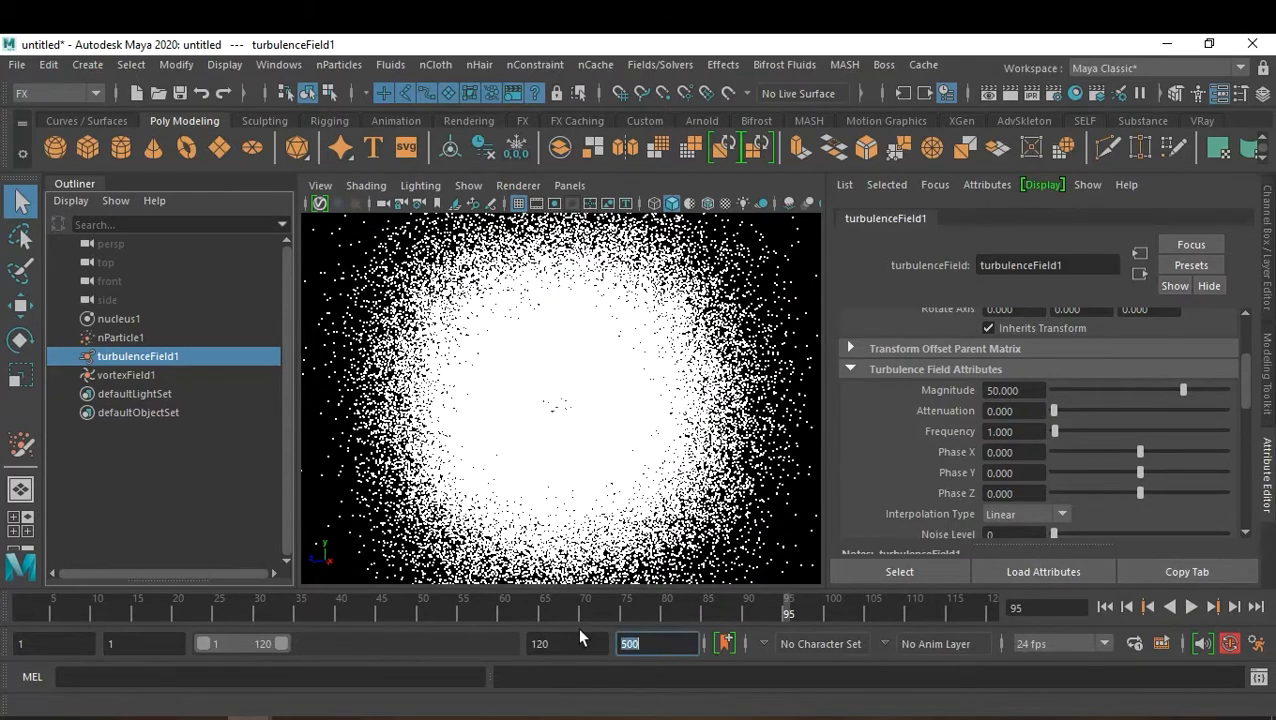
{"action": "left_click", "coordinate": [1192, 607]}
{"action": "key", "text": "Escape"}
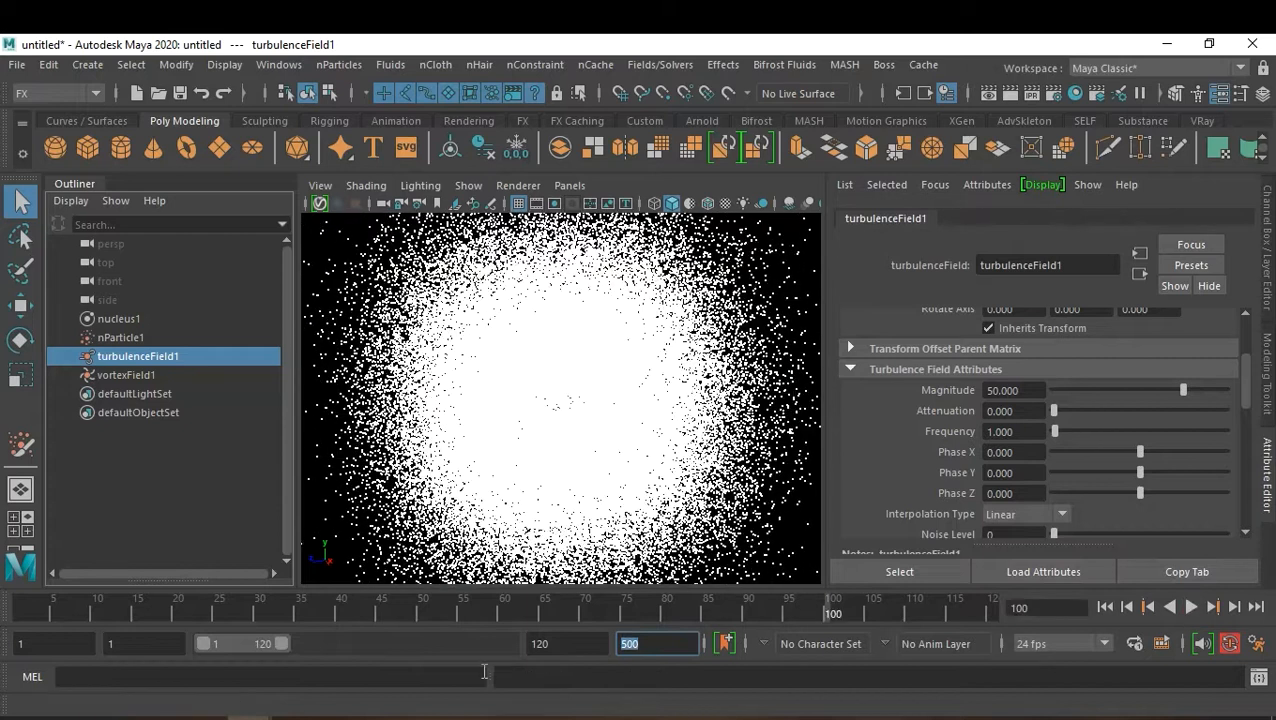
{"action": "key", "text": "shift+Tab"}
{"action": "type", "text": "500"}
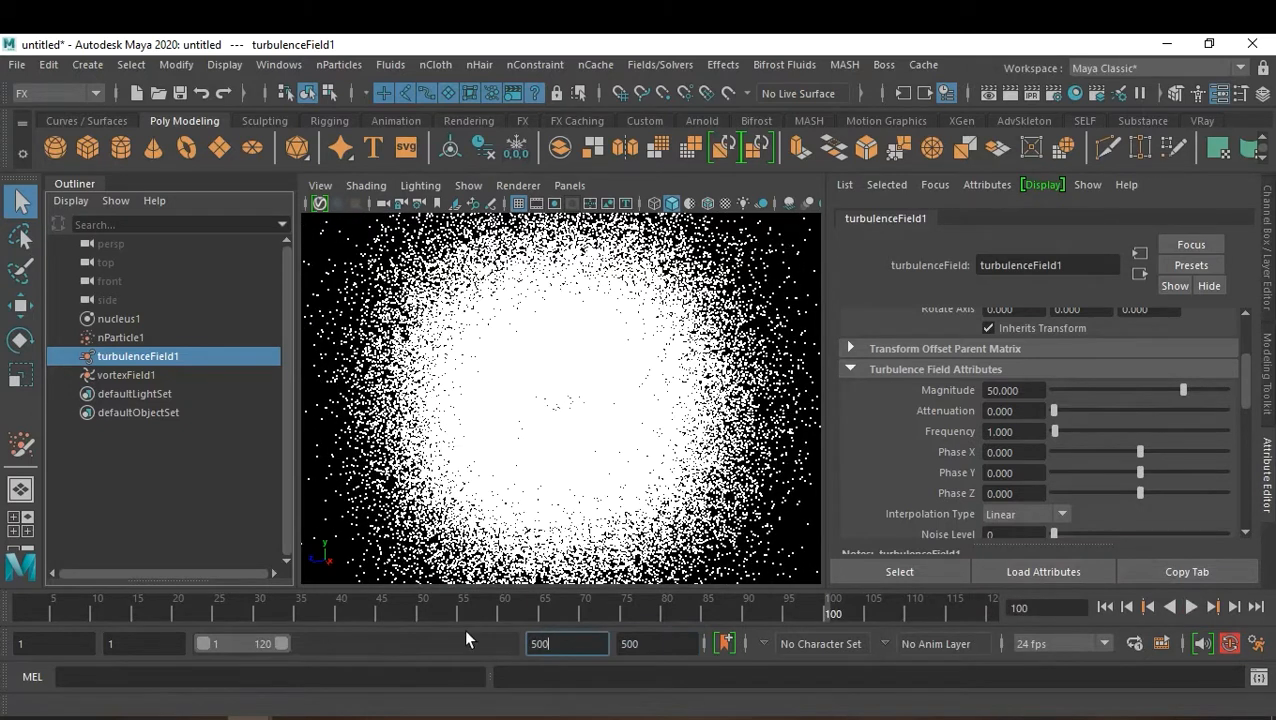
{"action": "key", "text": "Return"}
Step: Play the simulation on to frame 177 and return to the first frame
{"action": "left_click", "coordinate": [1190, 607]}
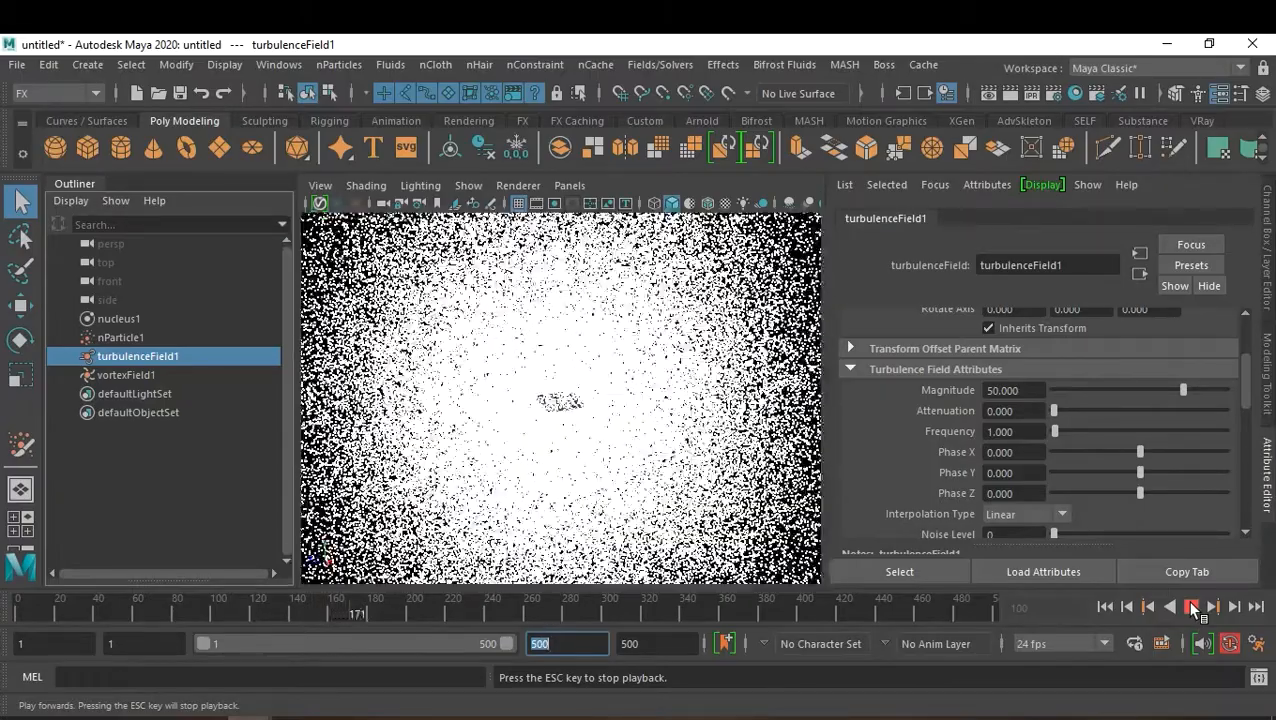
{"action": "left_click", "coordinate": [1191, 606]}
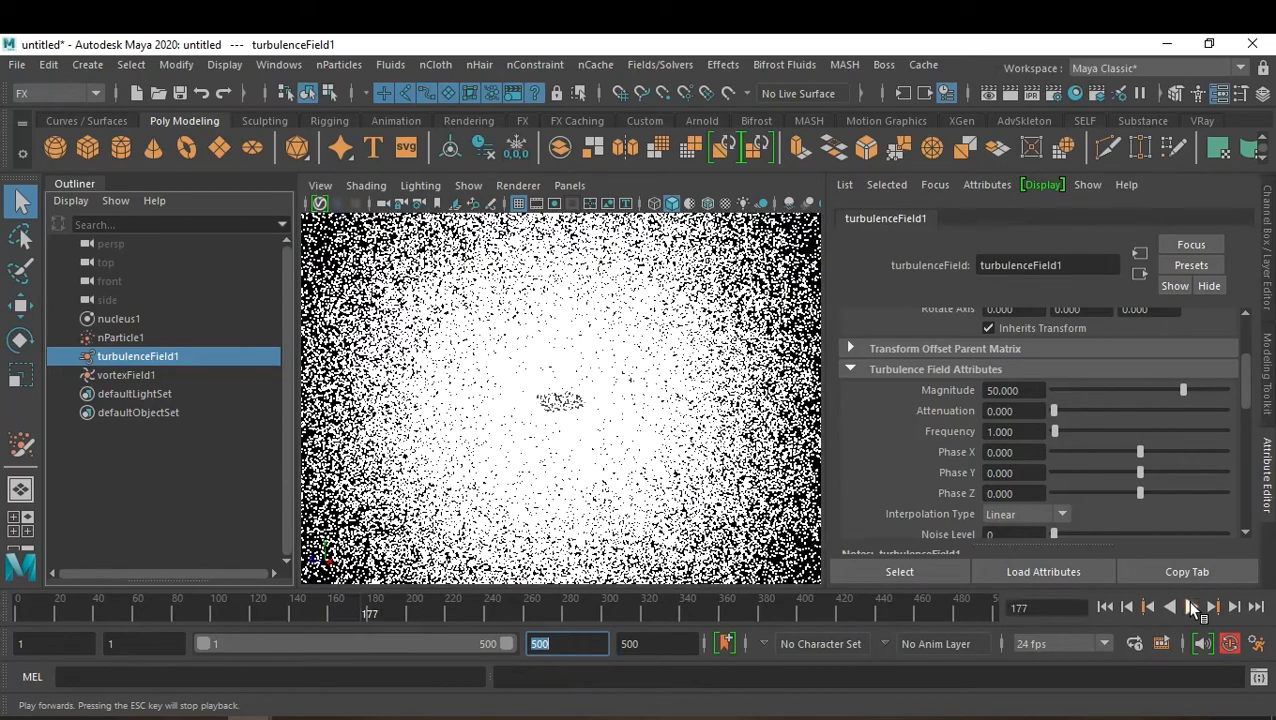
{"action": "left_click", "coordinate": [1105, 607]}
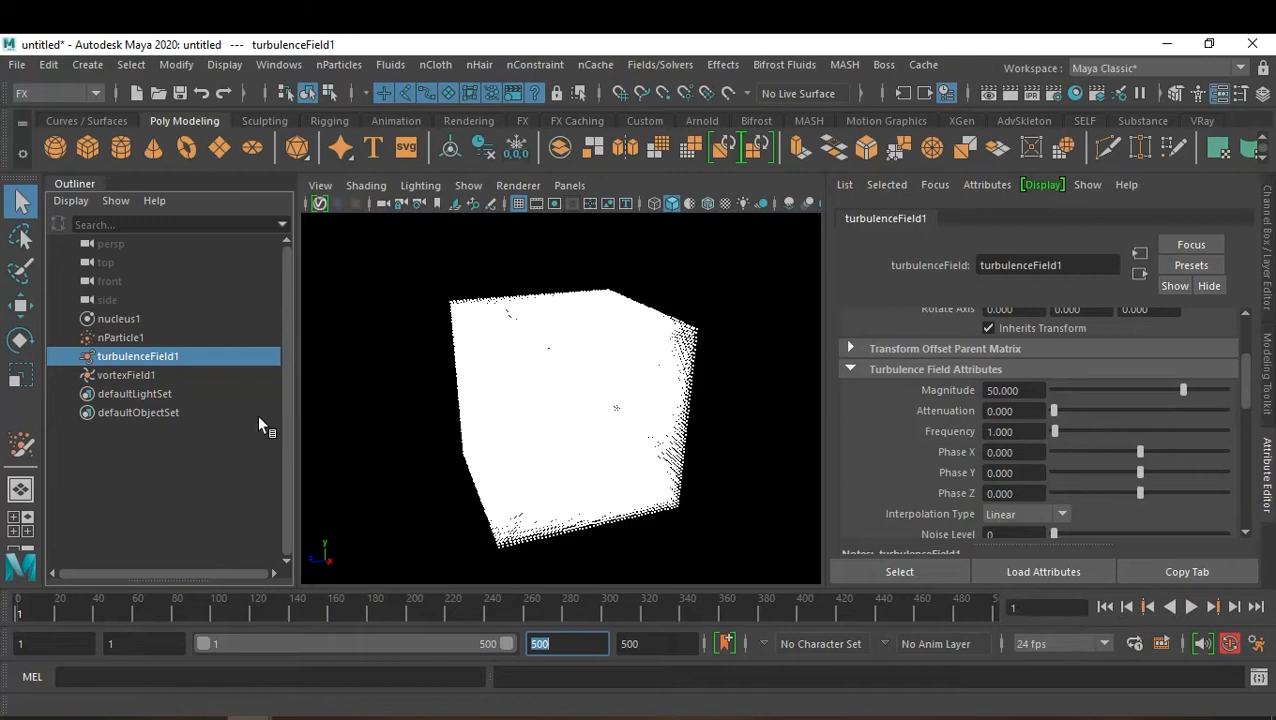
Step: Delete nParticle1 and create a replacement particle grid with a spacing of 5 and corners at -50 and 50 on every axis
{"action": "left_click", "coordinate": [168, 338]}
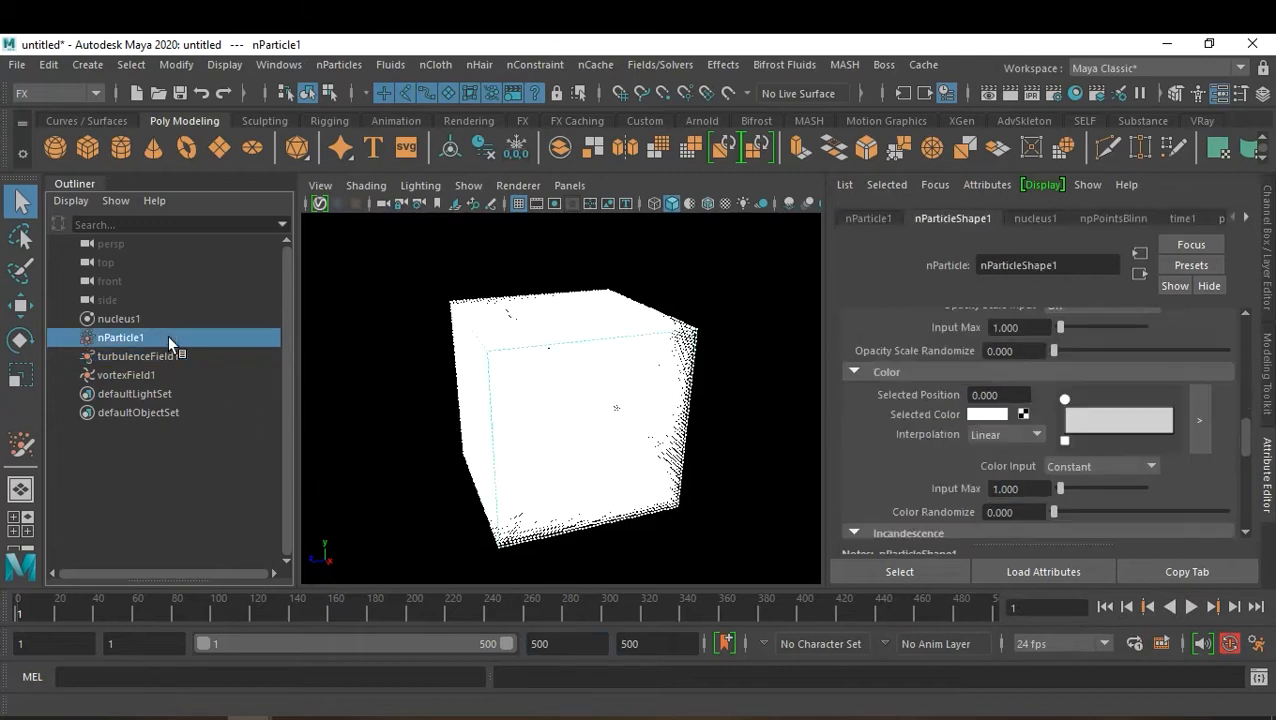
{"action": "key", "text": "Delete"}
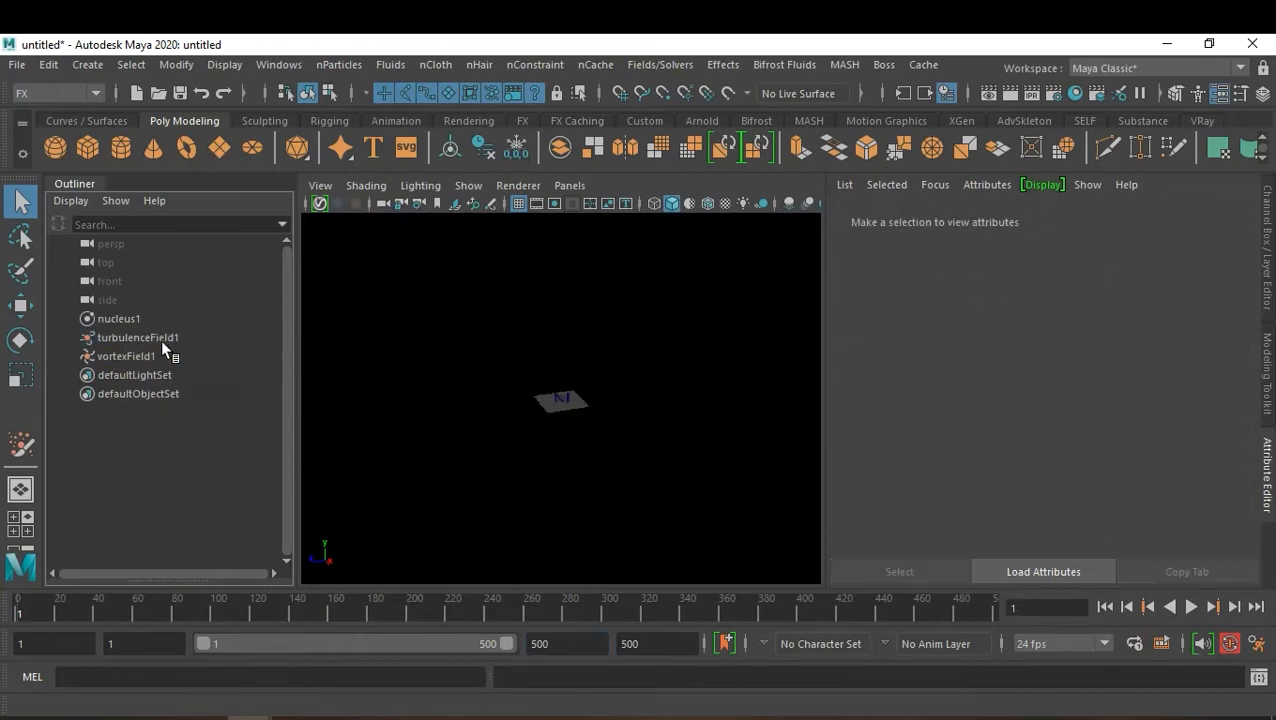
{"action": "double_click", "coordinate": [23, 447]}
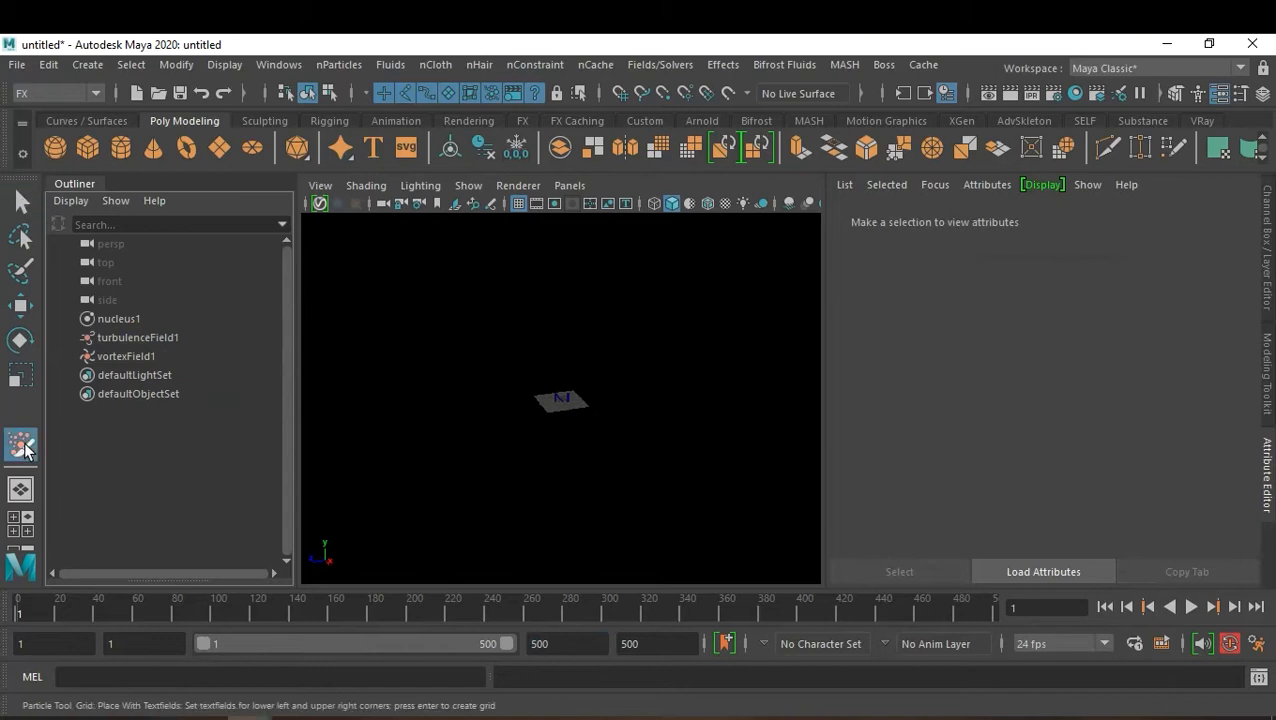
{"action": "left_click_drag", "start_coordinate": [880, 377], "coordinate": [766, 368]}
{"action": "type", "text": "5"}
{"action": "key", "text": "Return"}
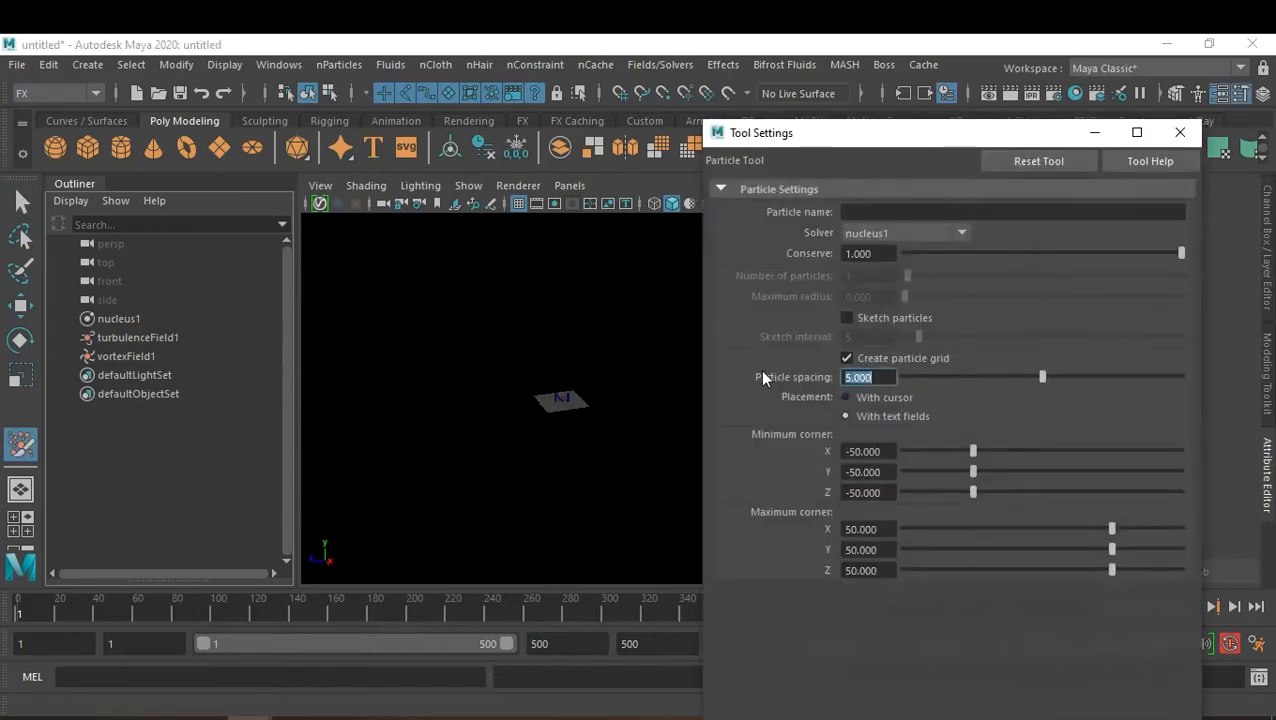
{"action": "key", "text": "Return"}
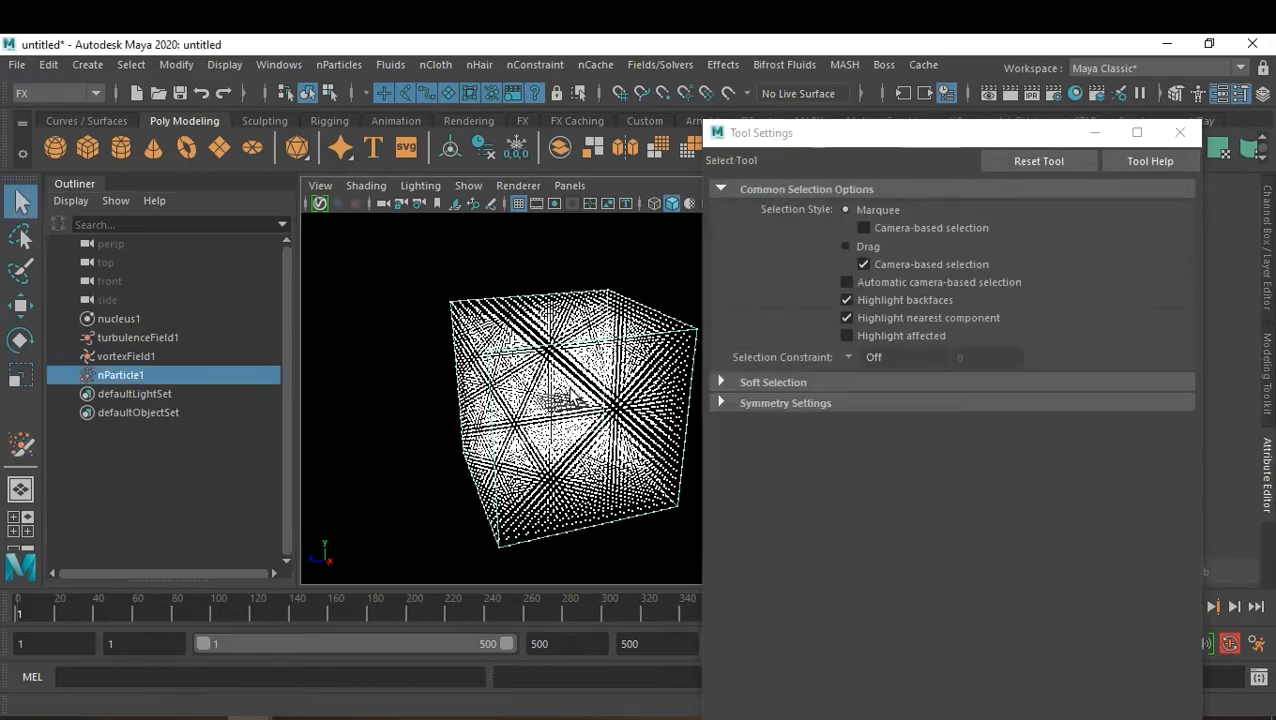
{"action": "left_click", "coordinate": [1180, 132]}
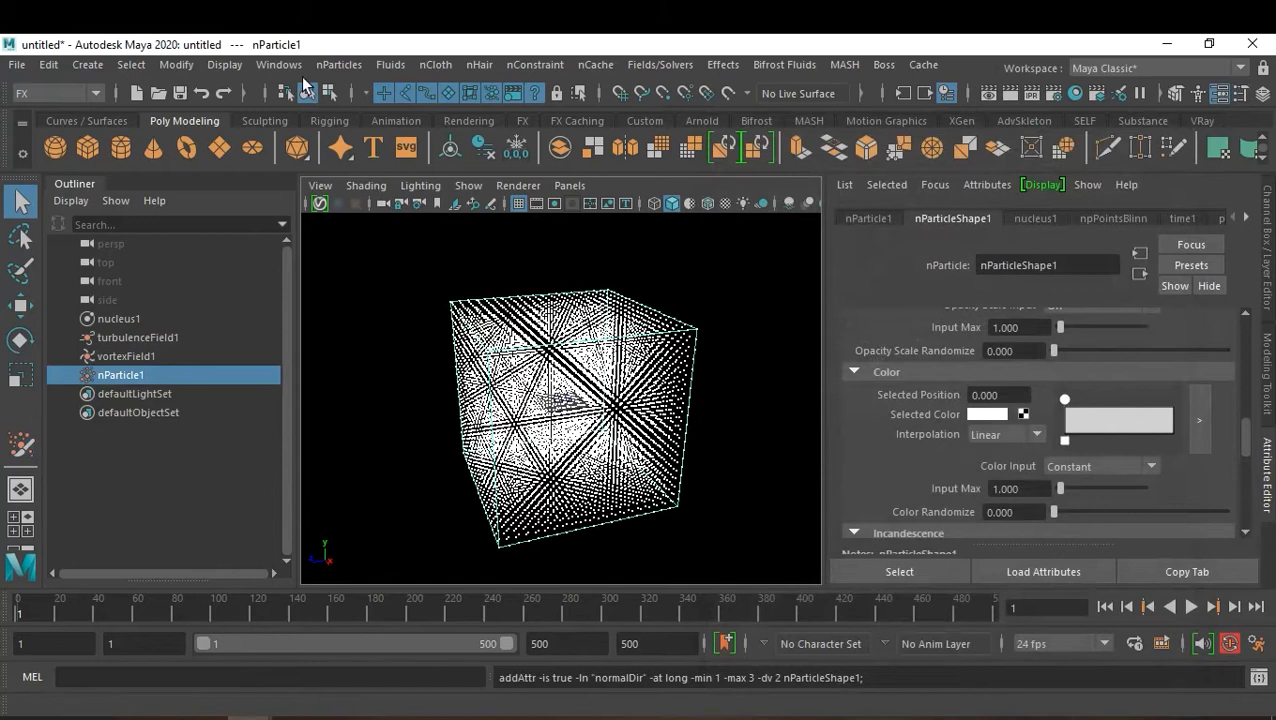
Step: Connect turbulenceField1 and vortexField1 to the new nParticle1 in the Dynamic Relationships Editor
{"action": "left_click", "coordinate": [278, 64]}
{"action": "mouse_move", "coordinate": [403, 200]}
{"action": "left_click", "coordinate": [606, 299]}
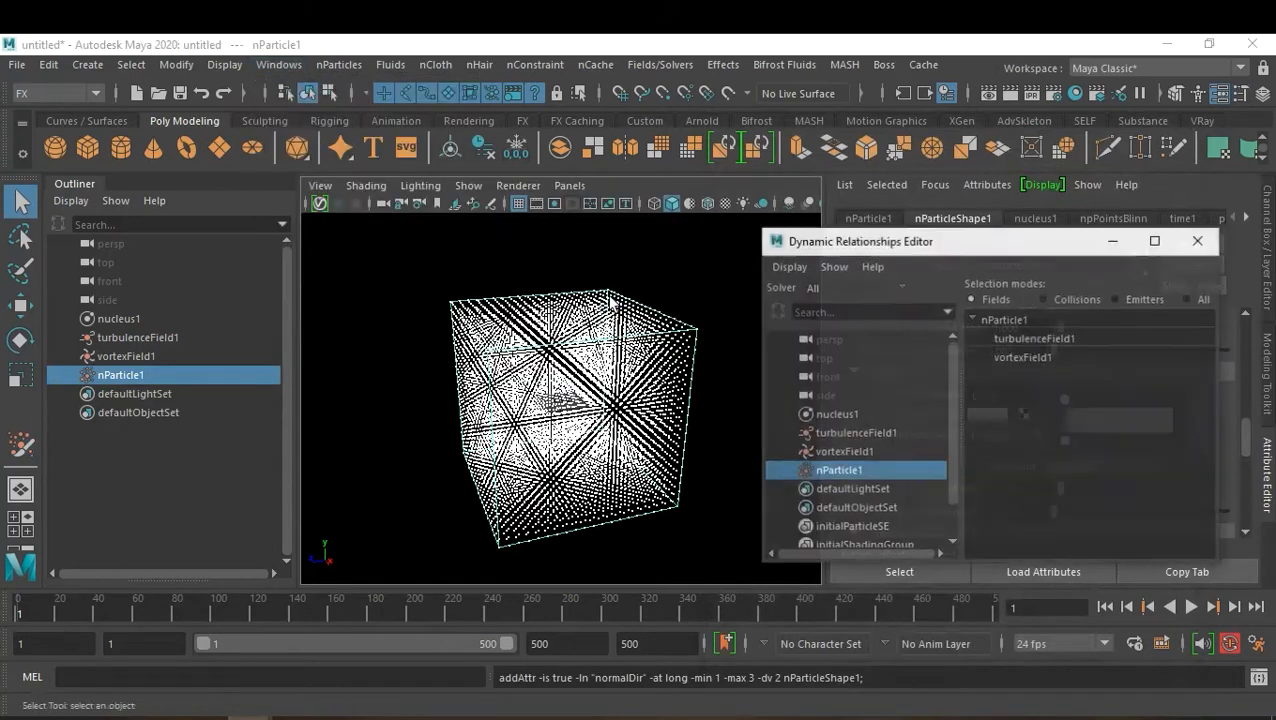
{"action": "left_click_drag", "start_coordinate": [1025, 343], "coordinate": [1022, 367]}
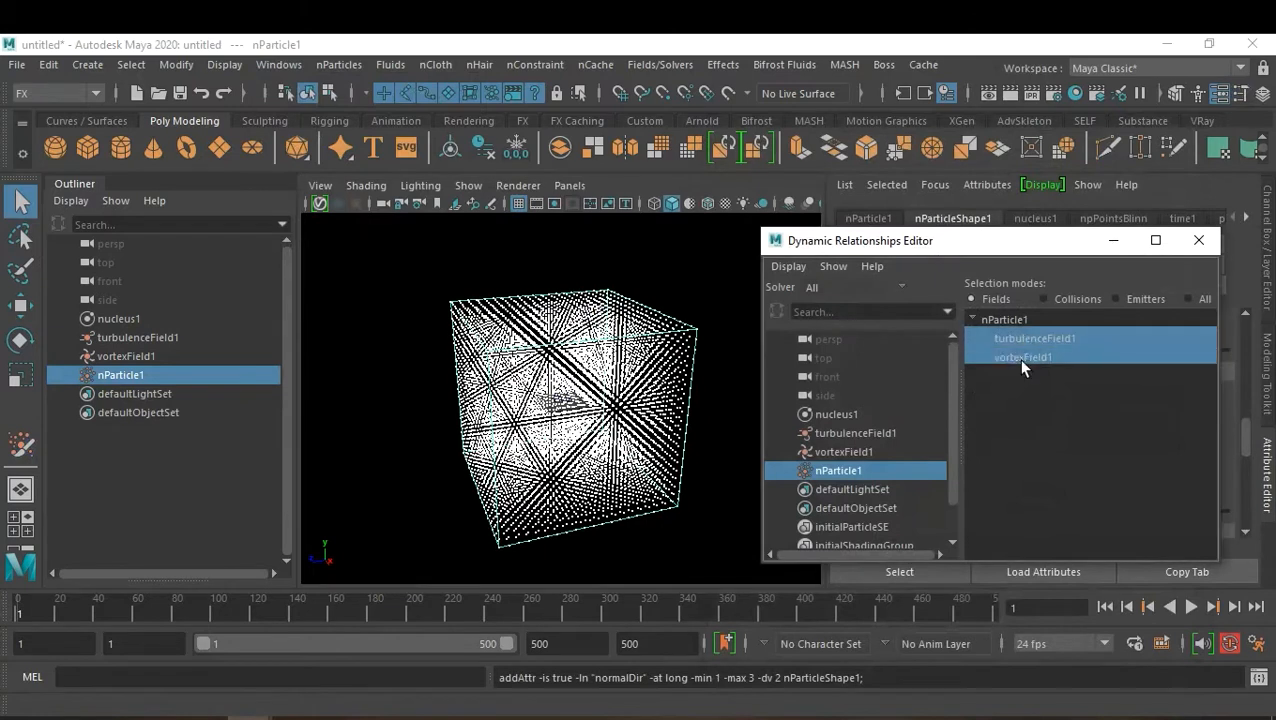
{"action": "left_click", "coordinate": [1199, 240]}
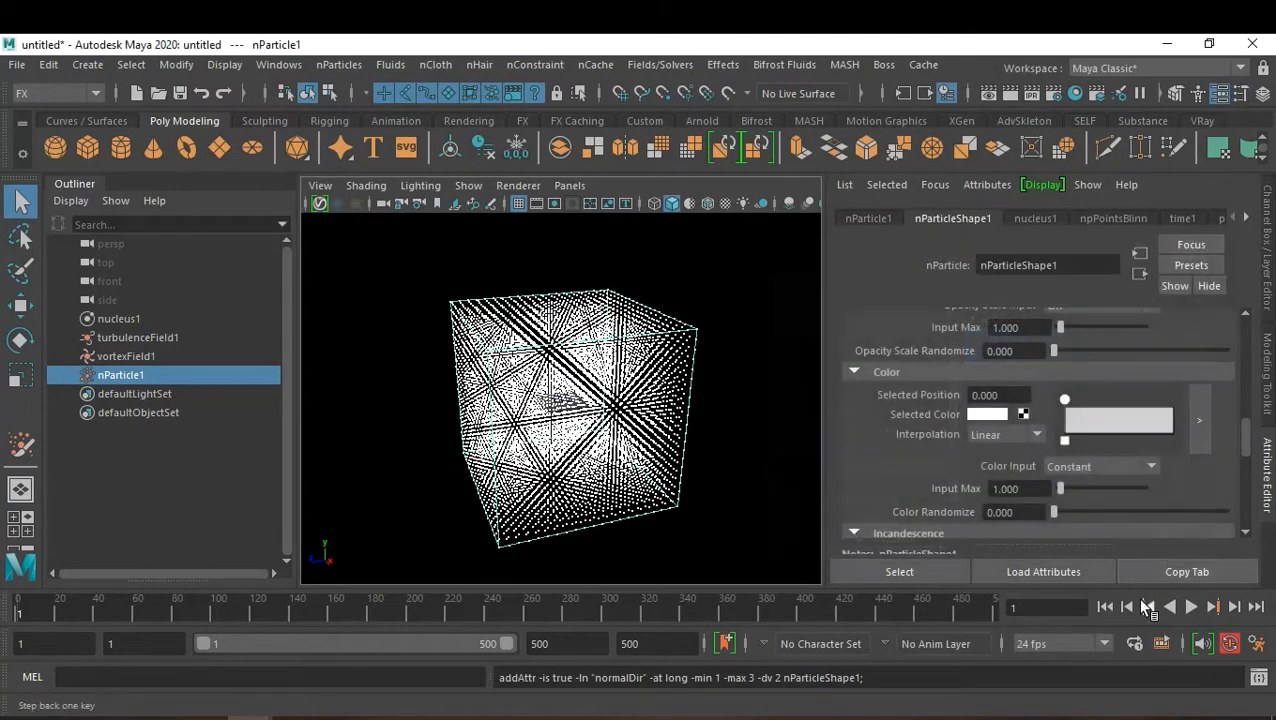
Step: Play the new particle grid's simulation from the first frame to frame 489 and inspect the scattered particles
{"action": "left_click", "coordinate": [1189, 606]}
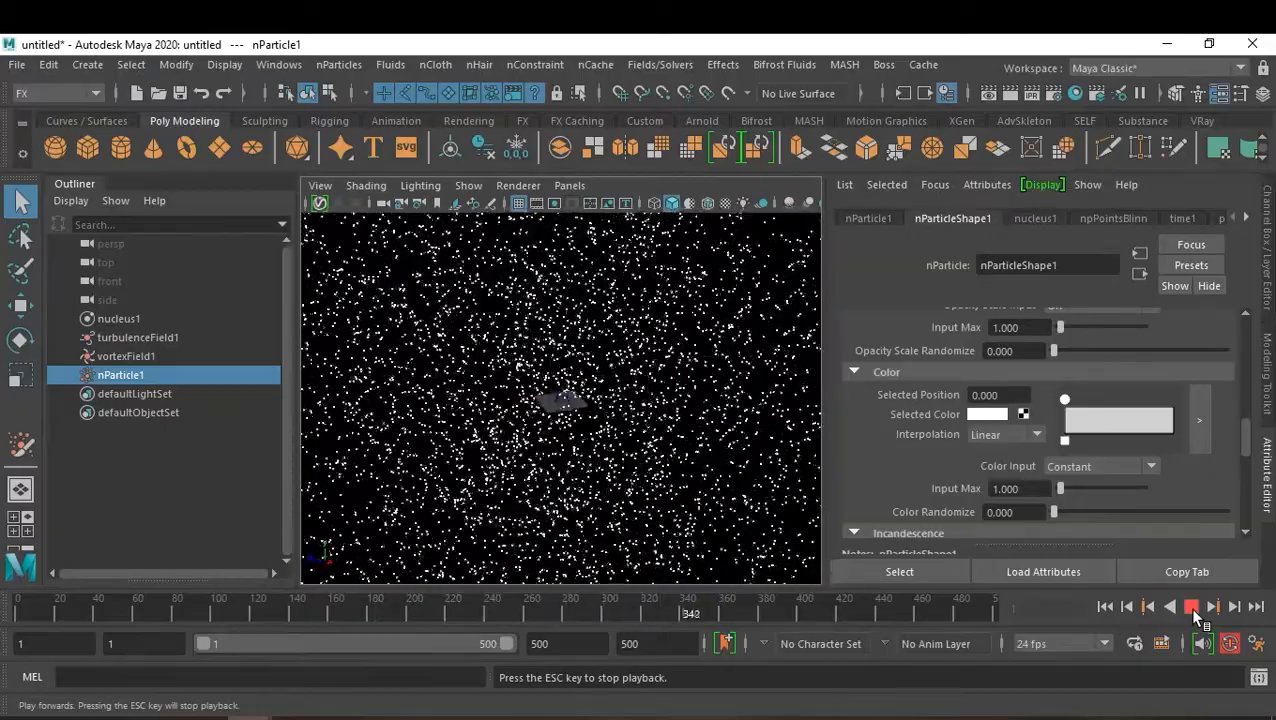
{"action": "left_click", "coordinate": [1190, 607]}
{"action": "left_click", "coordinate": [1192, 610]}
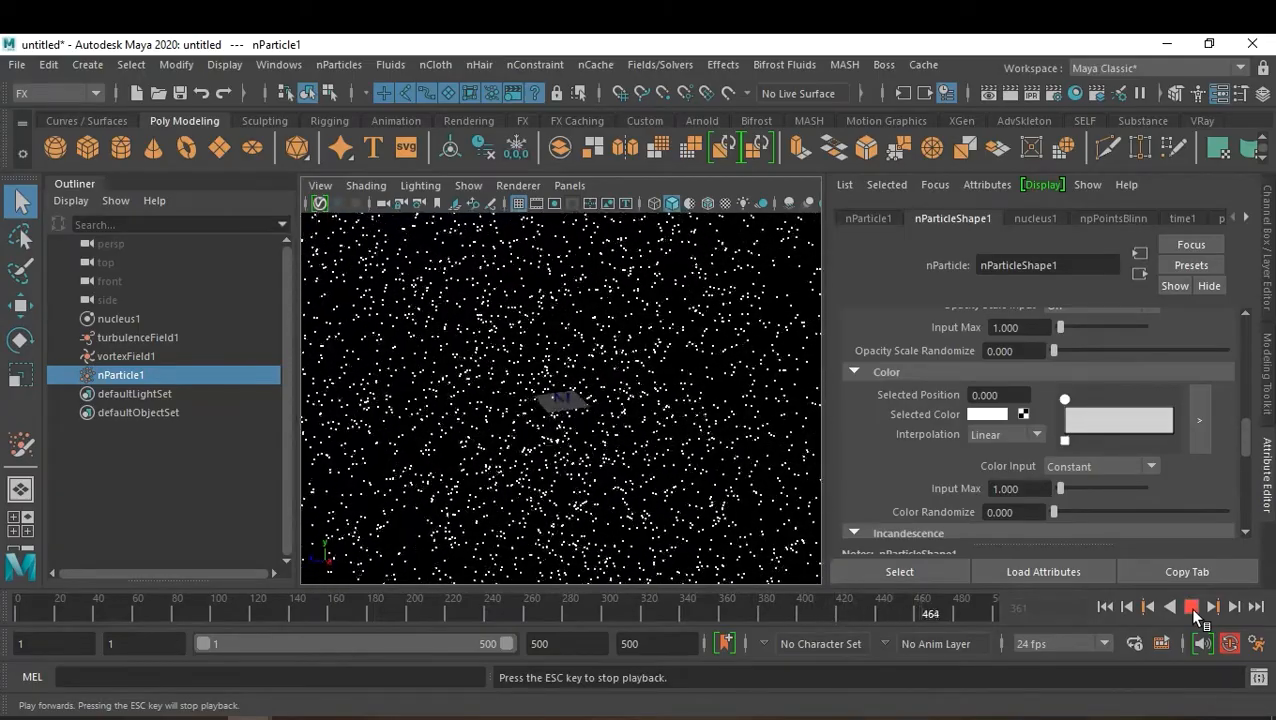
{"action": "left_click", "coordinate": [1190, 607]}
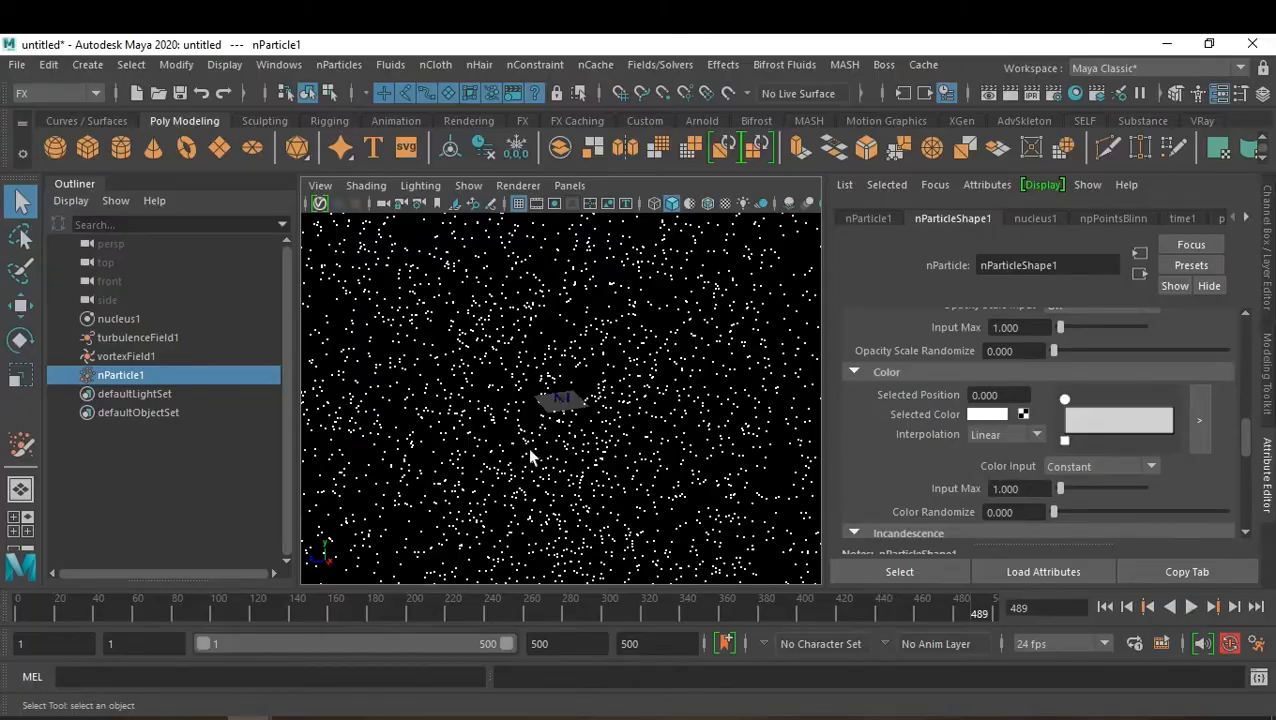
{"action": "left_click_drag", "start_coordinate": [645, 407], "coordinate": [650, 355], "text": "alt"}
{"action": "right_click_drag", "start_coordinate": [650, 355], "coordinate": [744, 493], "text": "alt"}
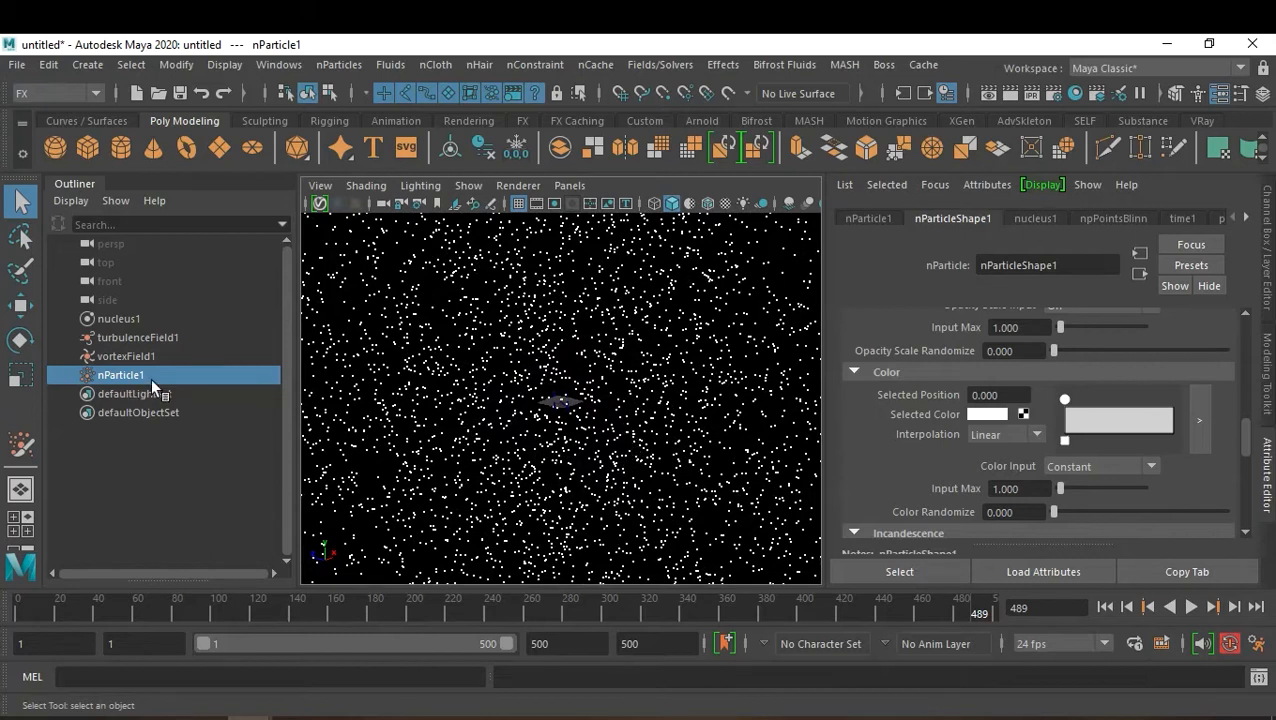
Step: Set the scattered particles at frame 489 as nParticle1's initial state and return to the first frame
{"action": "left_click", "coordinate": [662, 64]}
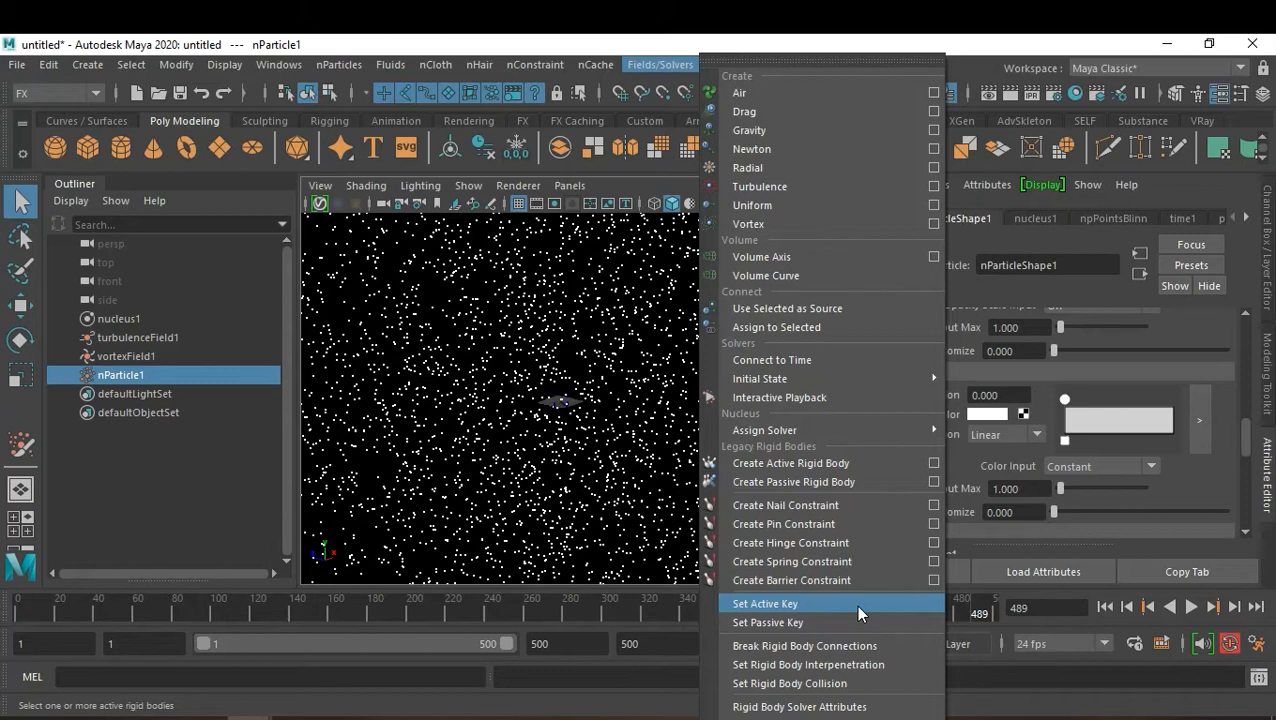
{"action": "mouse_move", "coordinate": [836, 385]}
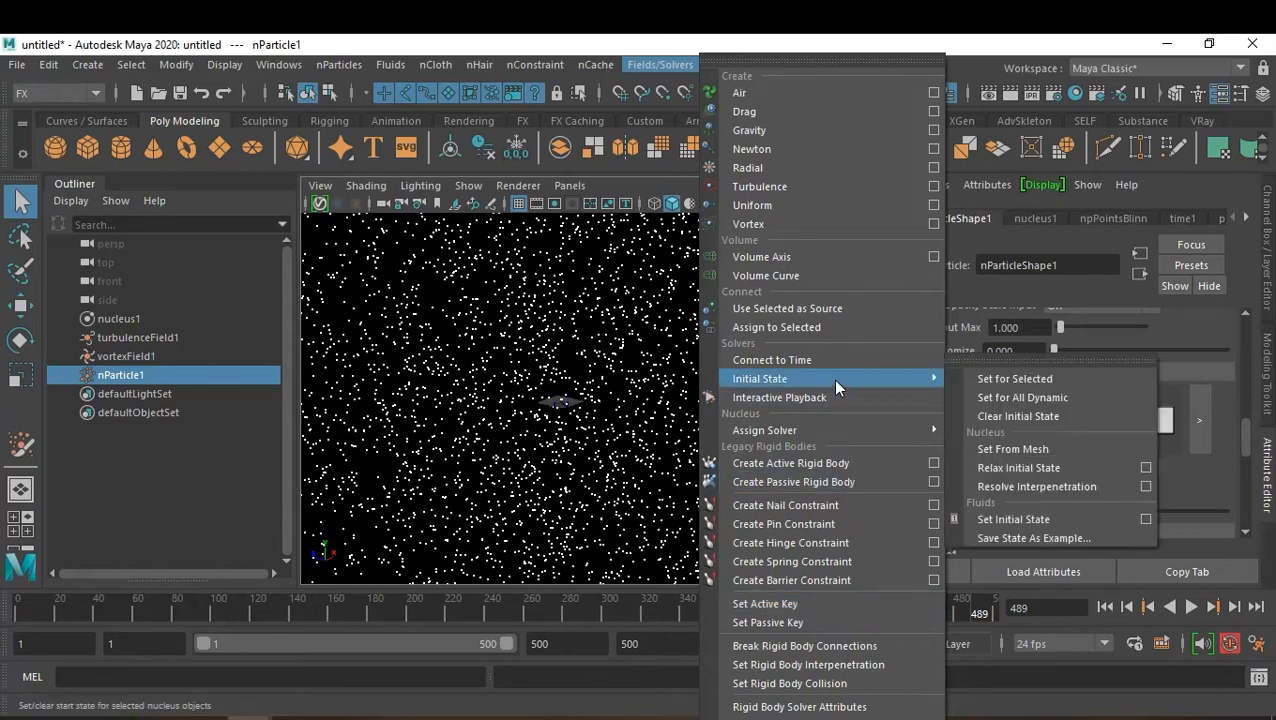
{"action": "left_click", "coordinate": [1069, 376]}
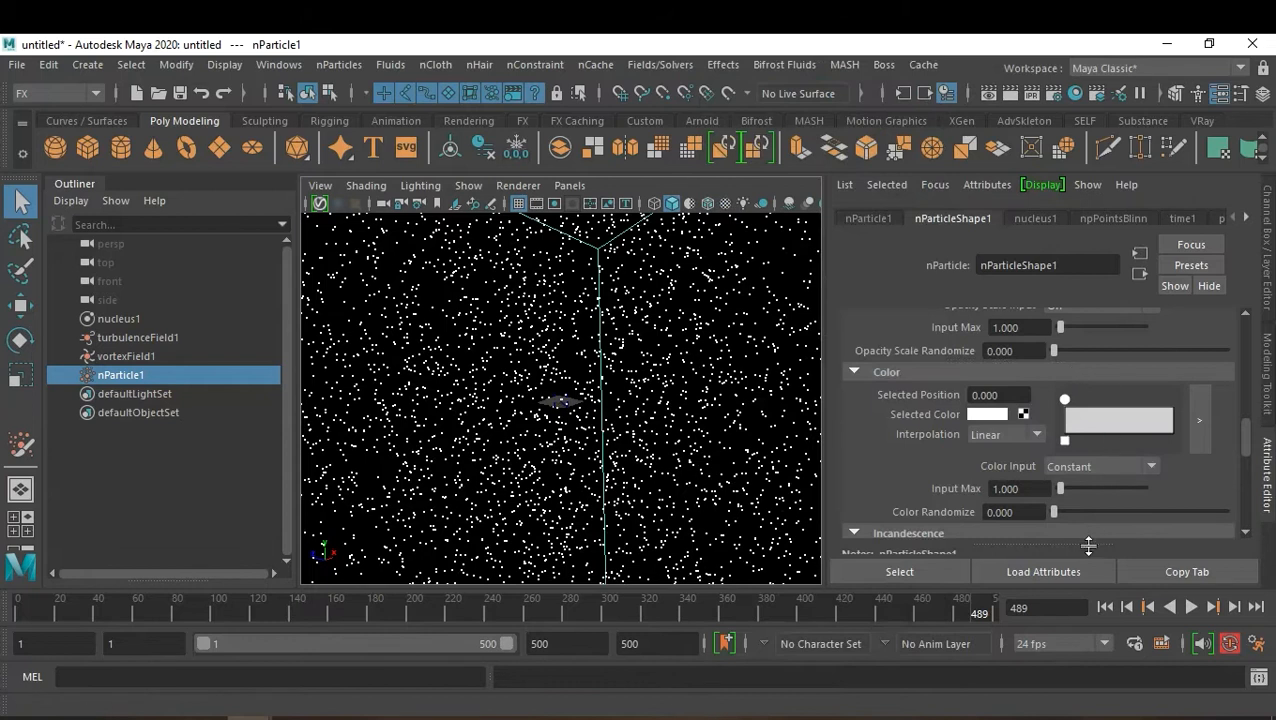
{"action": "left_click", "coordinate": [1105, 606]}
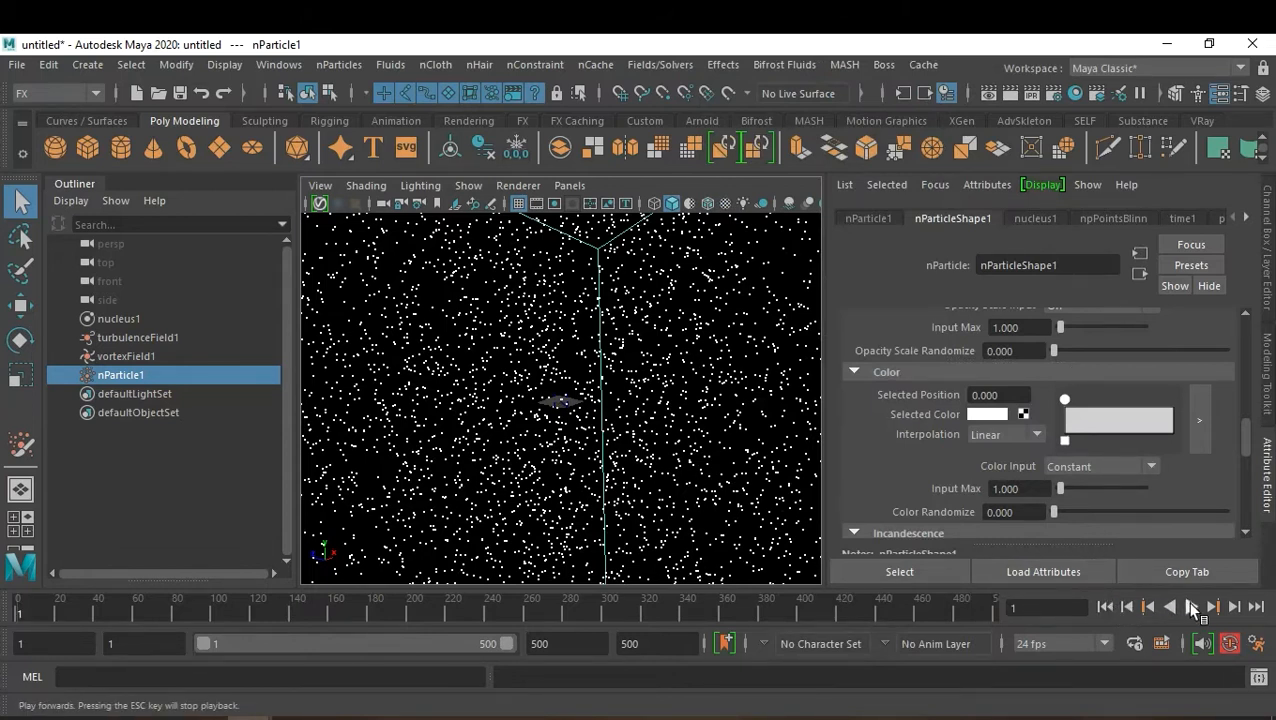
Step: Review nucleus1's attributes, play the simulation briefly from the new initial state and return to the first frame
{"action": "left_click", "coordinate": [140, 318]}
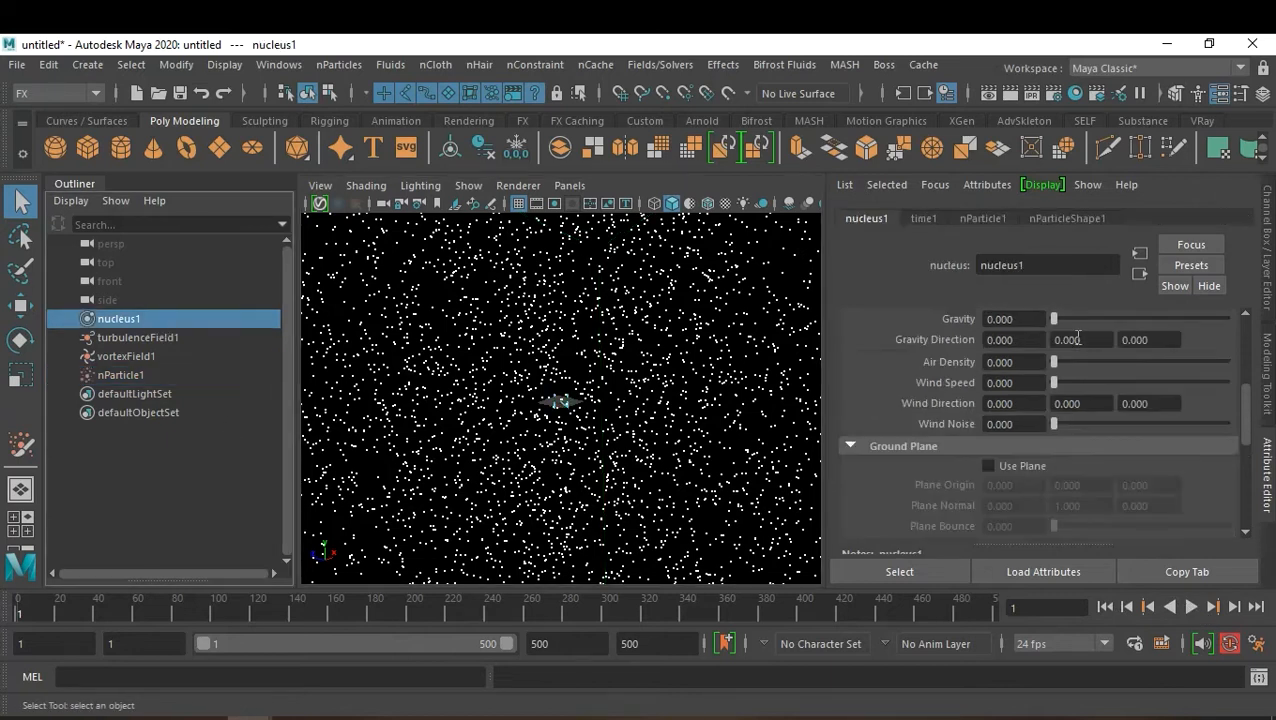
{"action": "scroll", "coordinate": [1077, 338], "scroll_direction": "up", "scroll_amount": 5}
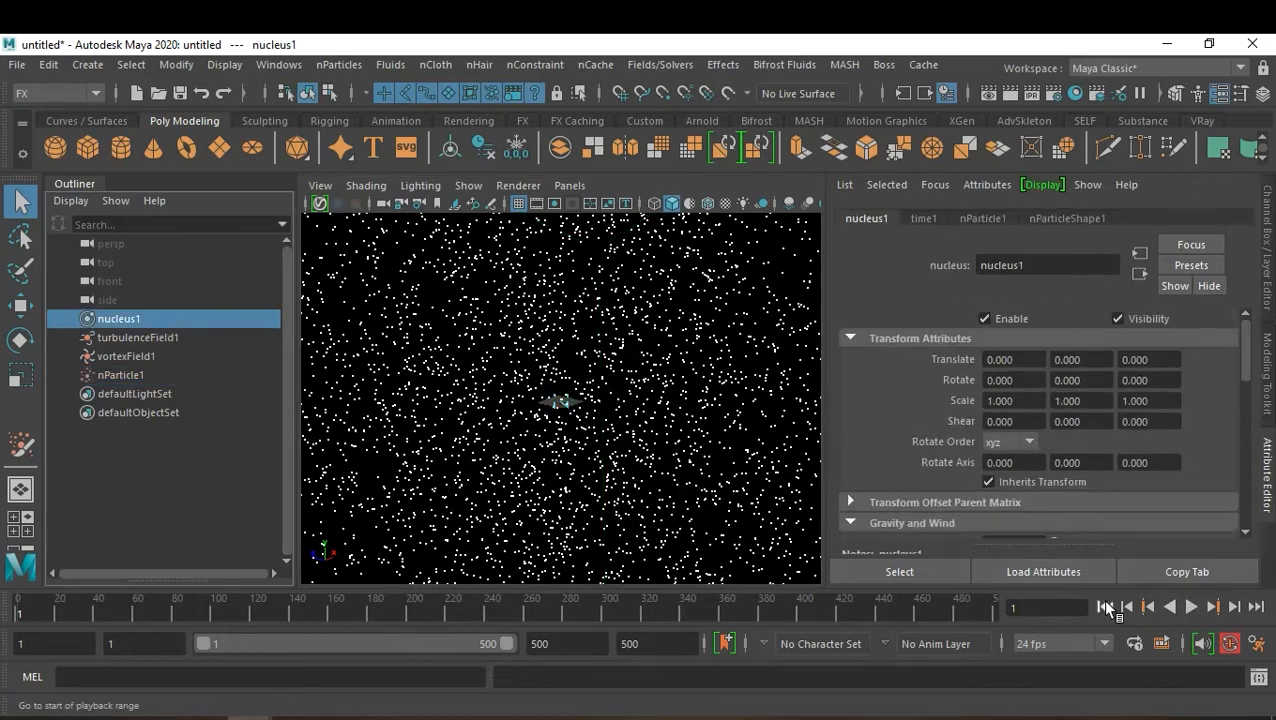
{"action": "left_click", "coordinate": [1191, 607]}
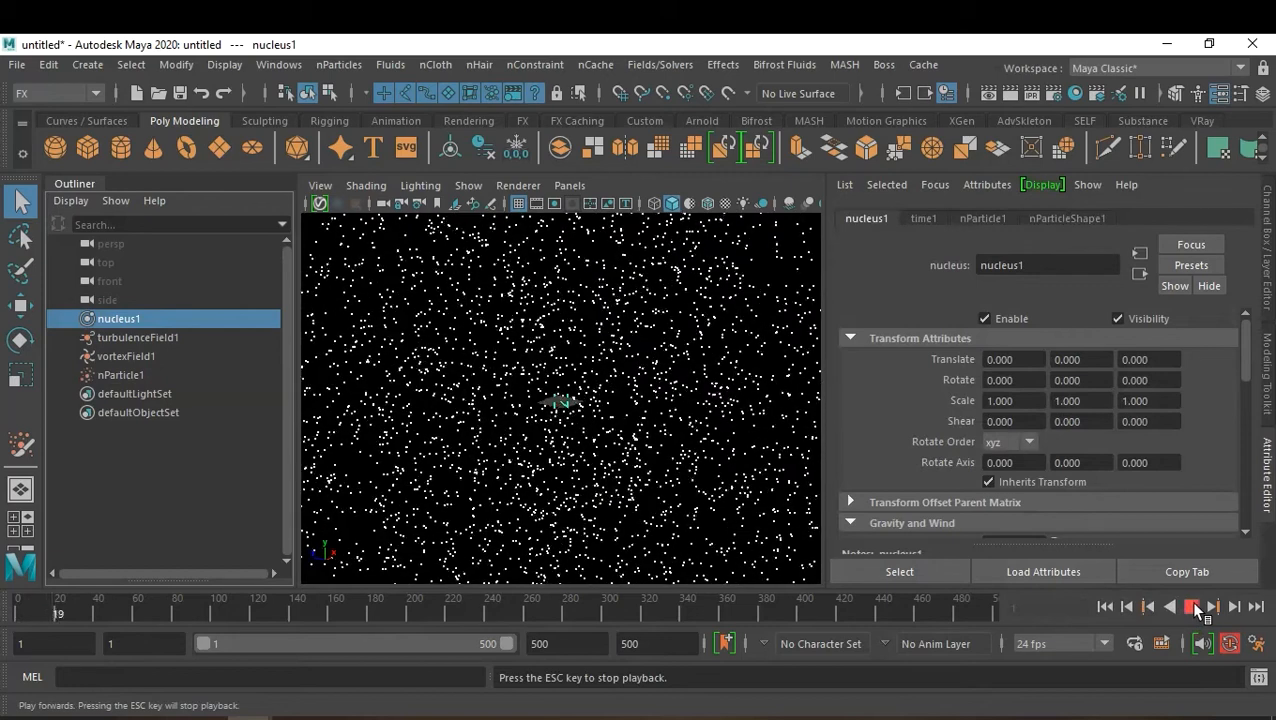
{"action": "left_click", "coordinate": [1191, 607]}
{"action": "left_click", "coordinate": [1105, 606]}
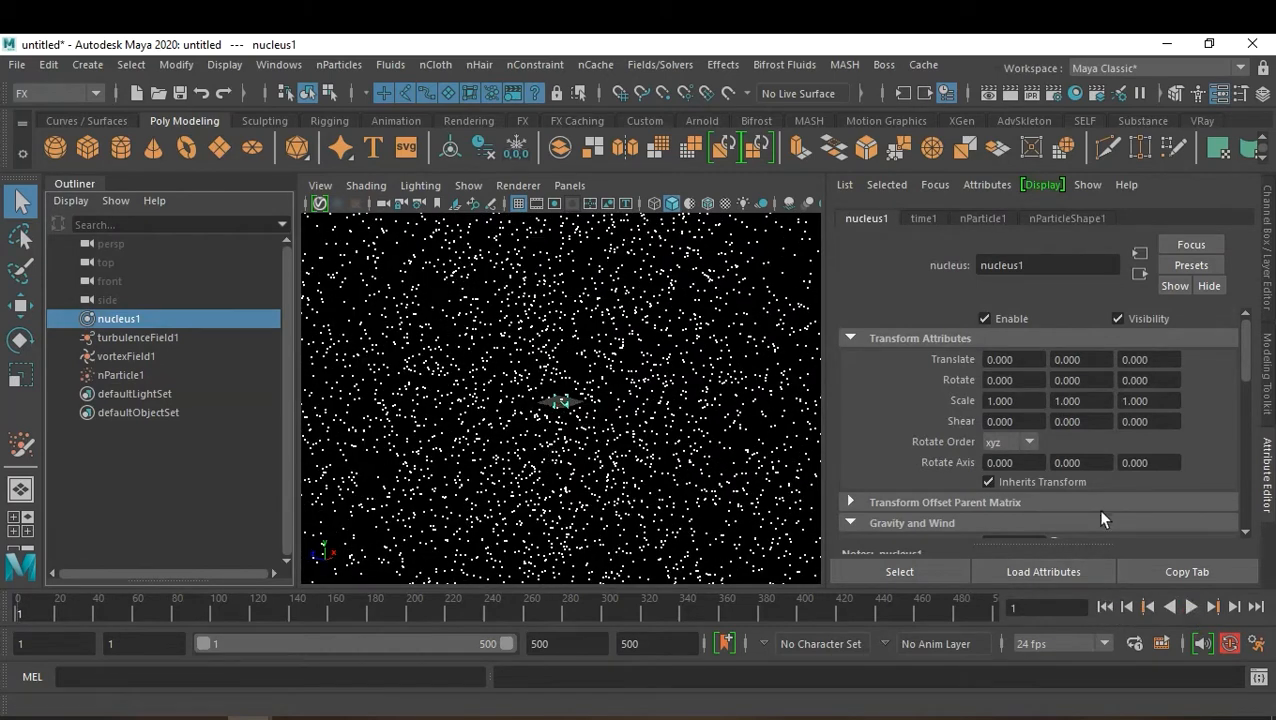
Step: Play the simulation briefly with nucleus1 selected and return to the first frame
{"action": "left_click", "coordinate": [1191, 607]}
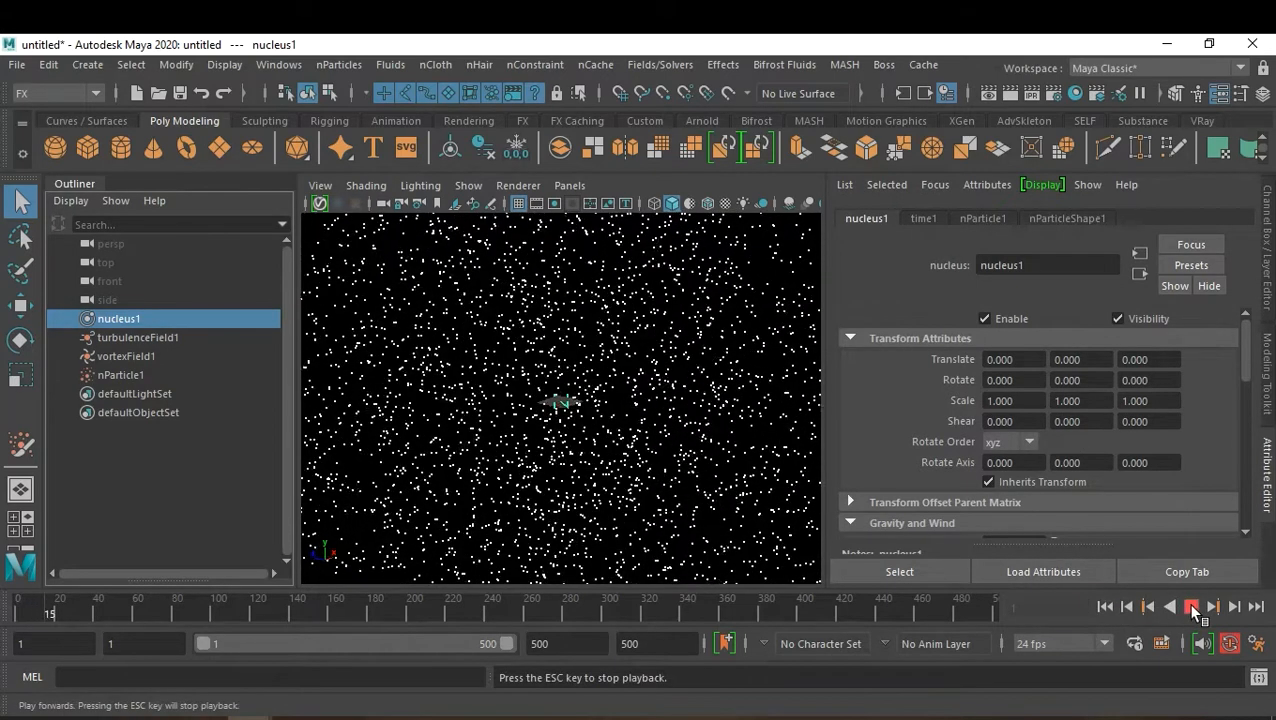
{"action": "left_click", "coordinate": [1191, 607]}
{"action": "left_click", "coordinate": [1105, 606]}
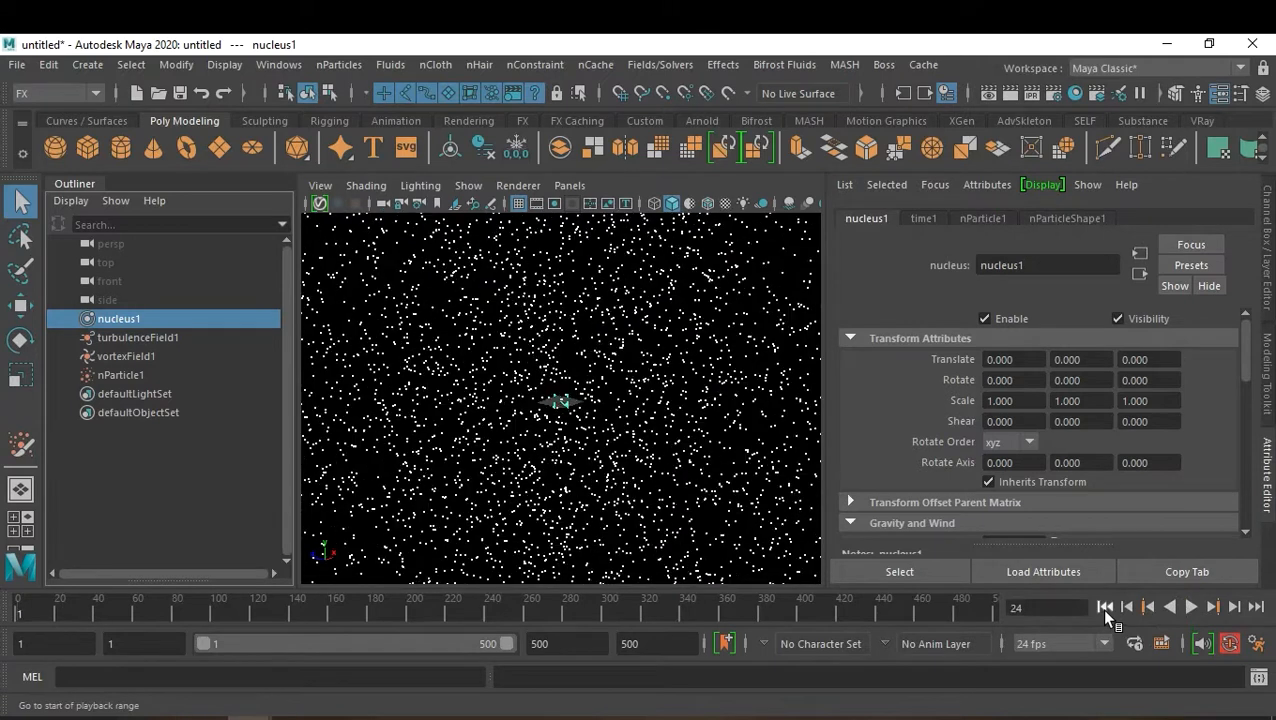
{"action": "left_click", "coordinate": [985, 319]}
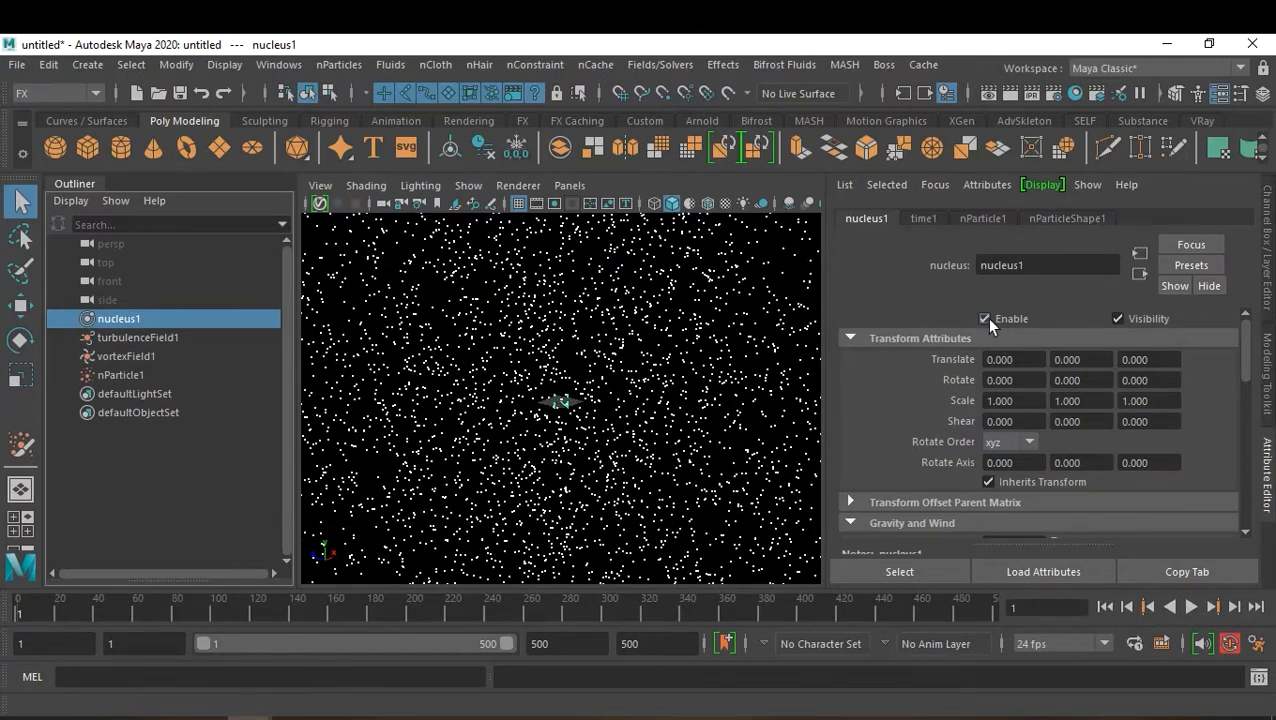
Step: Disconnect turbulenceField1 and vortexField1 from nParticle1 in the Dynamic Relationships Editor, then minimize the editor
{"action": "left_click", "coordinate": [169, 338]}
{"action": "left_click", "coordinate": [153, 352], "text": "shift"}
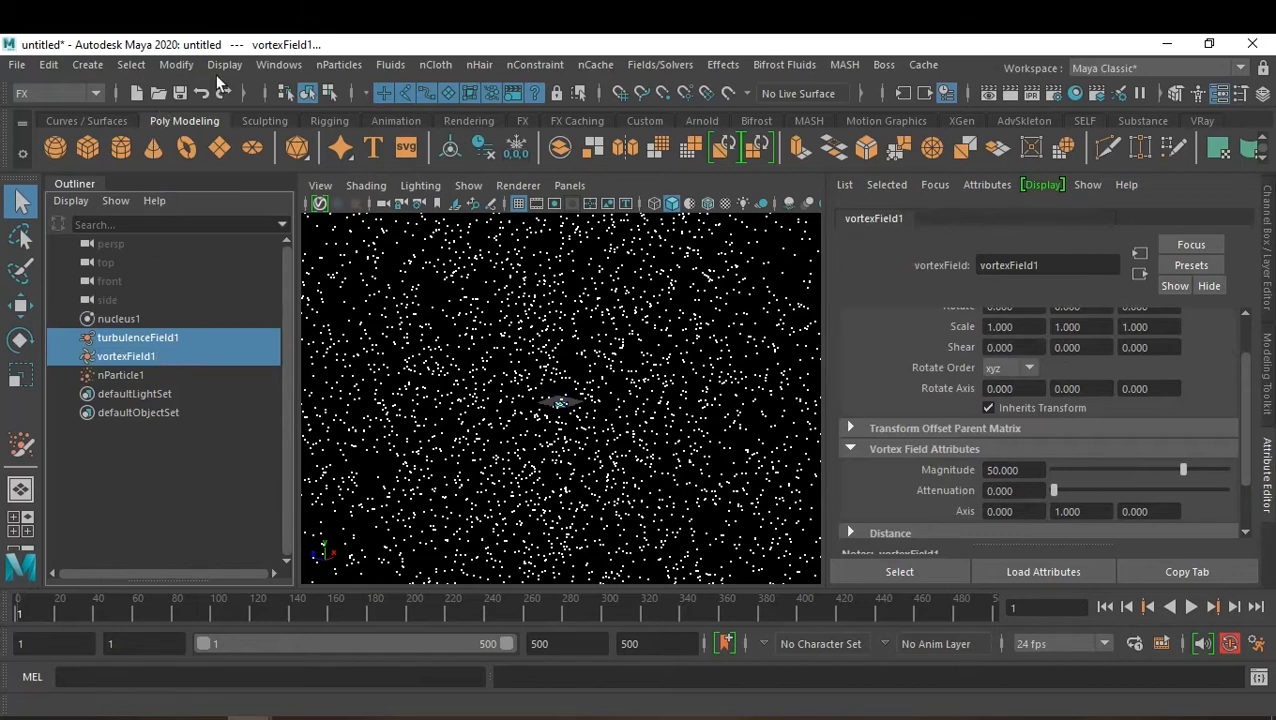
{"action": "left_click", "coordinate": [274, 65]}
{"action": "mouse_move", "coordinate": [416, 189]}
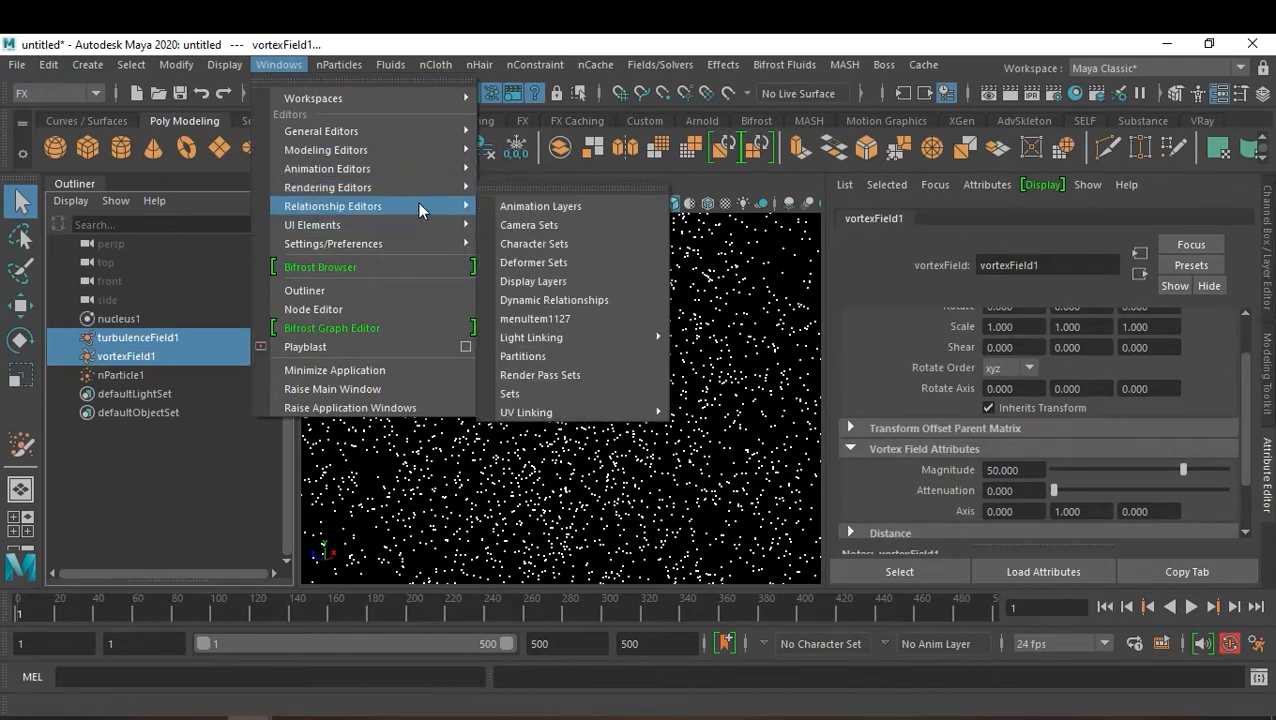
{"action": "left_click", "coordinate": [561, 299]}
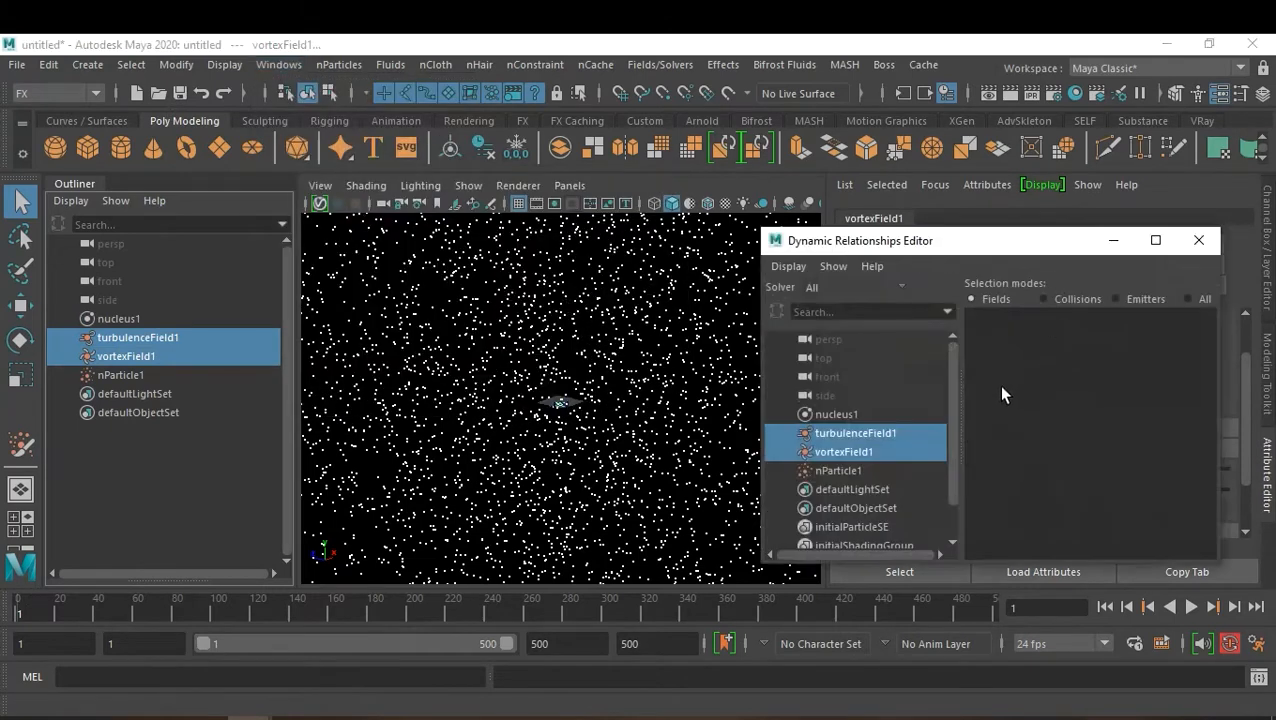
{"action": "left_click", "coordinate": [850, 471]}
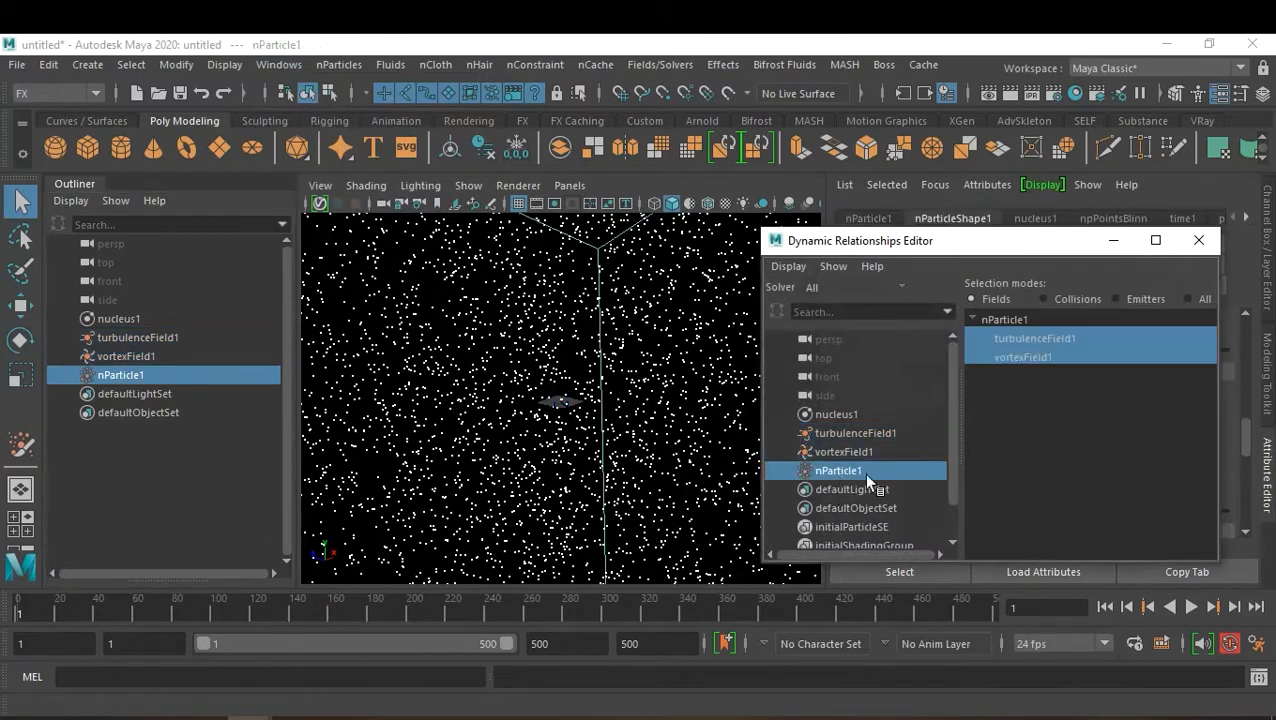
{"action": "left_click", "coordinate": [1033, 343]}
{"action": "left_click", "coordinate": [1030, 356]}
{"action": "left_click", "coordinate": [1113, 240]}
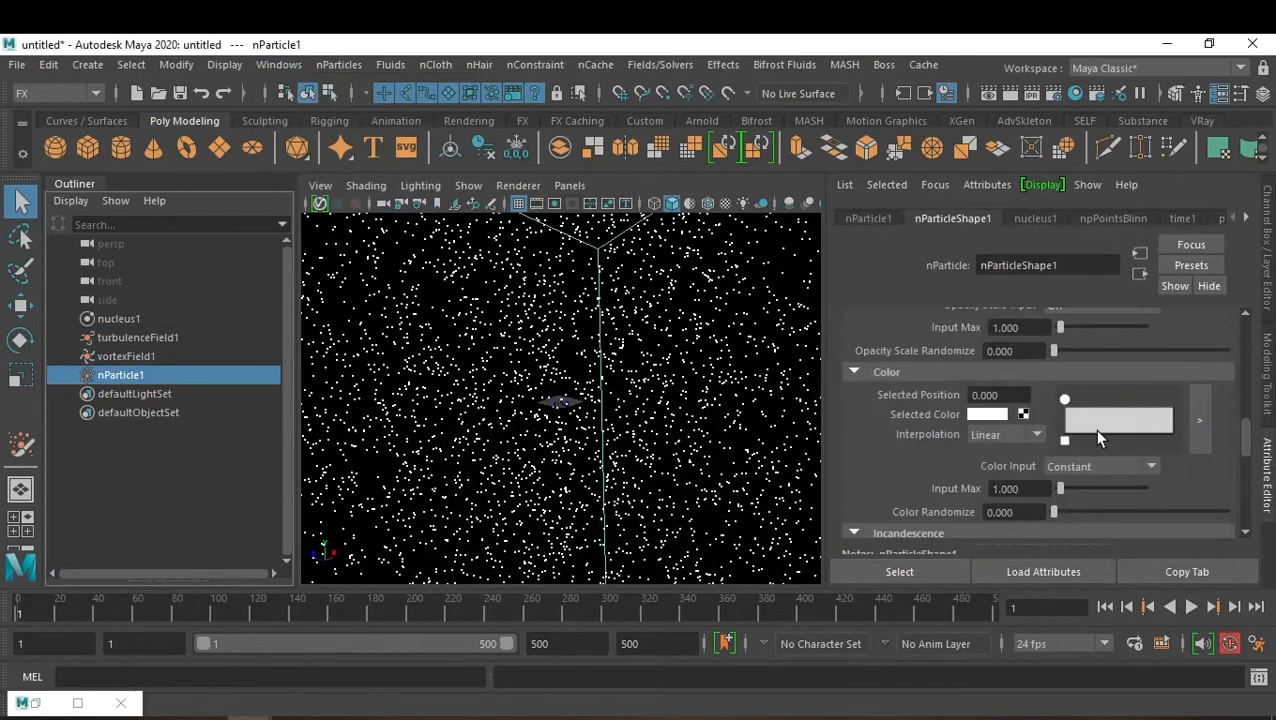
Step: Play the simulation with the fields disconnected from nParticle1 and return to the first frame
{"action": "left_click", "coordinate": [1190, 607]}
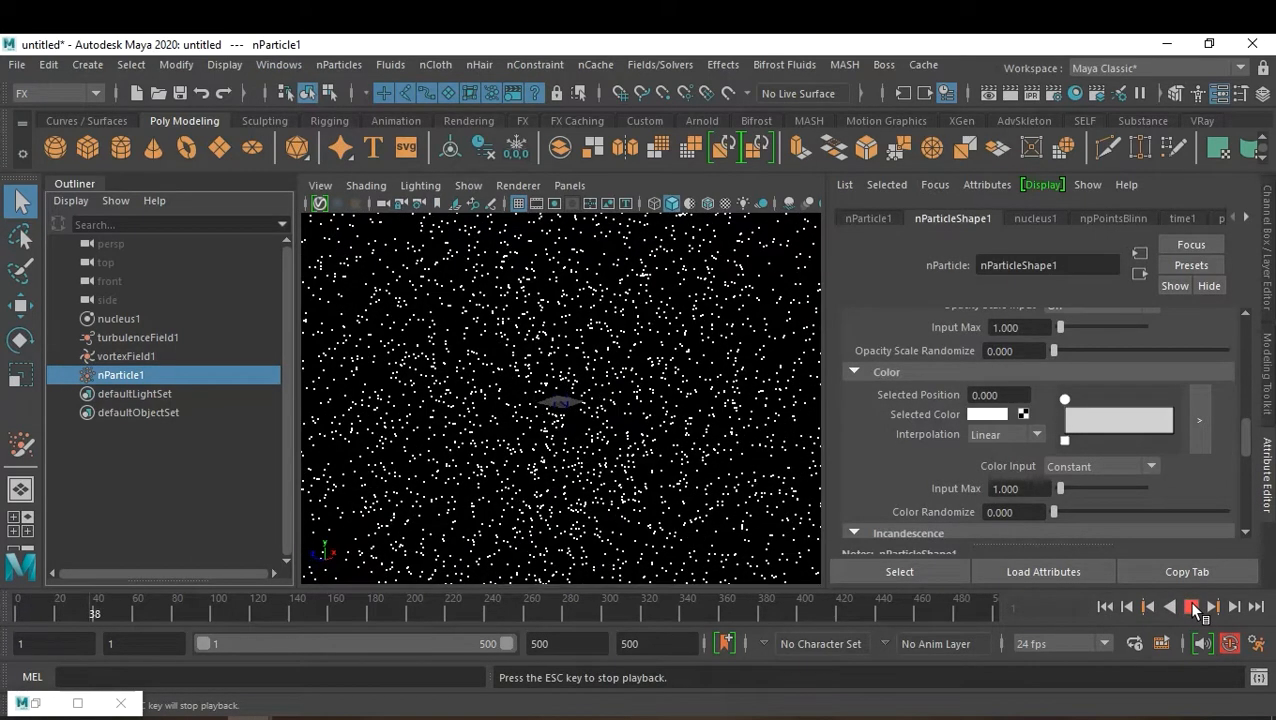
{"action": "left_click", "coordinate": [1190, 607]}
{"action": "left_click", "coordinate": [1105, 607]}
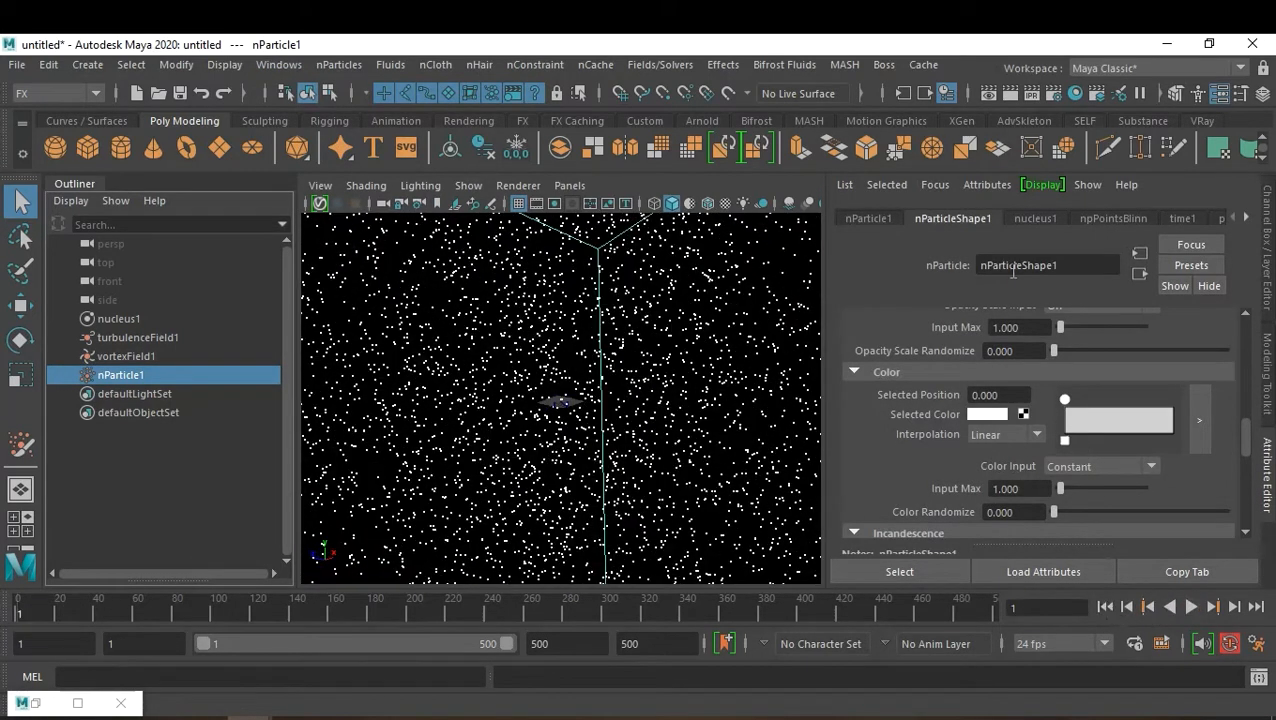
Step: Disable the nucleus1 solver, check the particles with a short playback and return to the first frame
{"action": "left_click", "coordinate": [1031, 219]}
{"action": "scroll", "coordinate": [1074, 490], "scroll_direction": "down", "scroll_amount": 2}
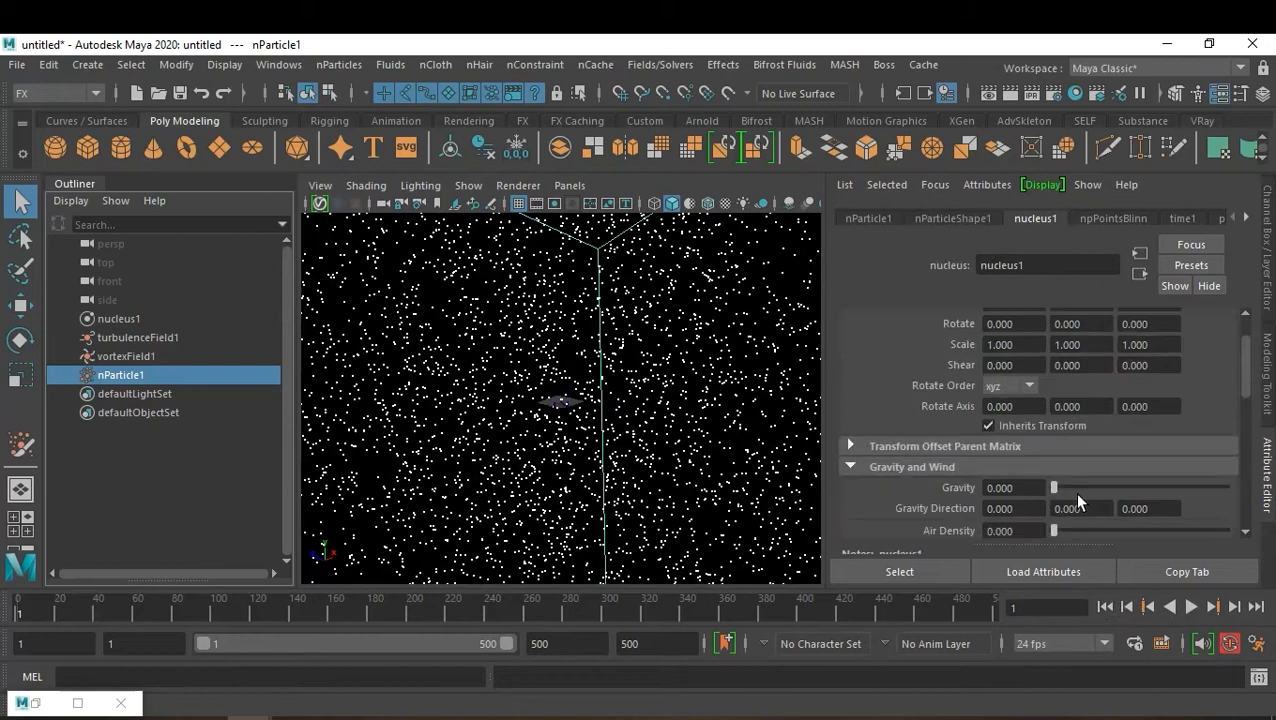
{"action": "scroll", "coordinate": [1131, 474], "scroll_direction": "down", "scroll_amount": 2}
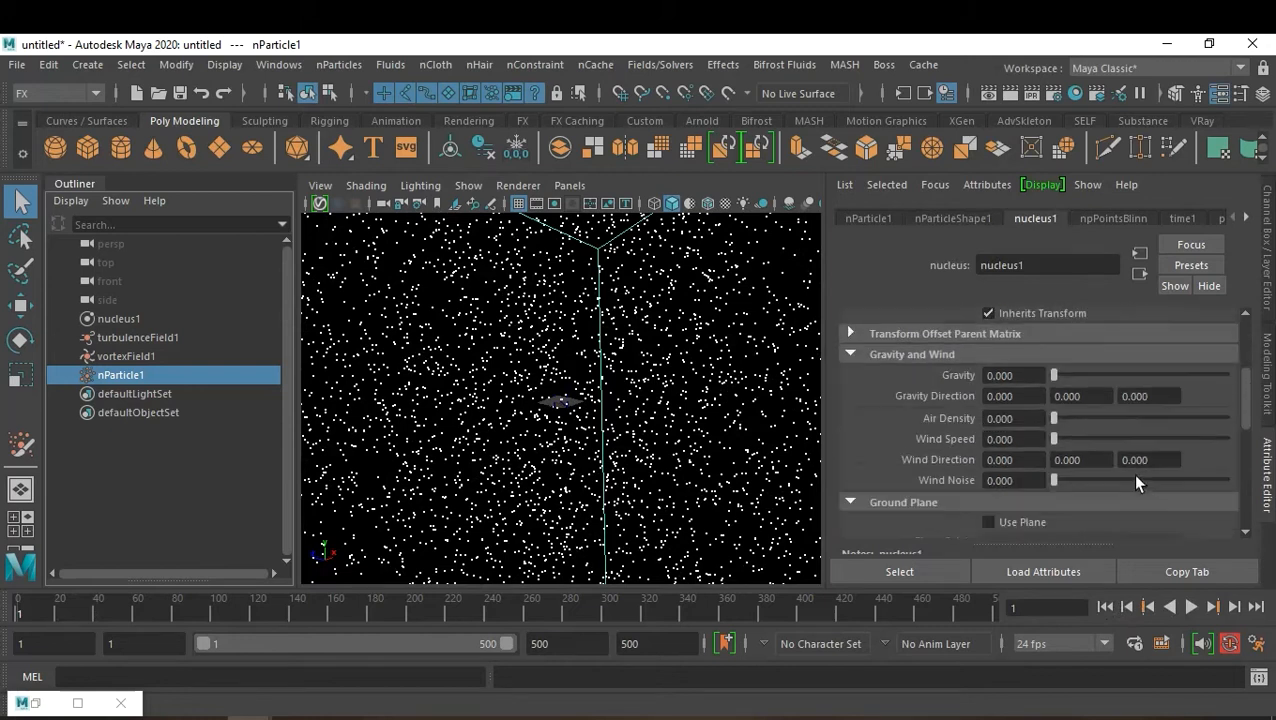
{"action": "scroll", "coordinate": [1131, 474], "scroll_direction": "up", "scroll_amount": 2}
{"action": "scroll", "coordinate": [1136, 483], "scroll_direction": "up", "scroll_amount": 2}
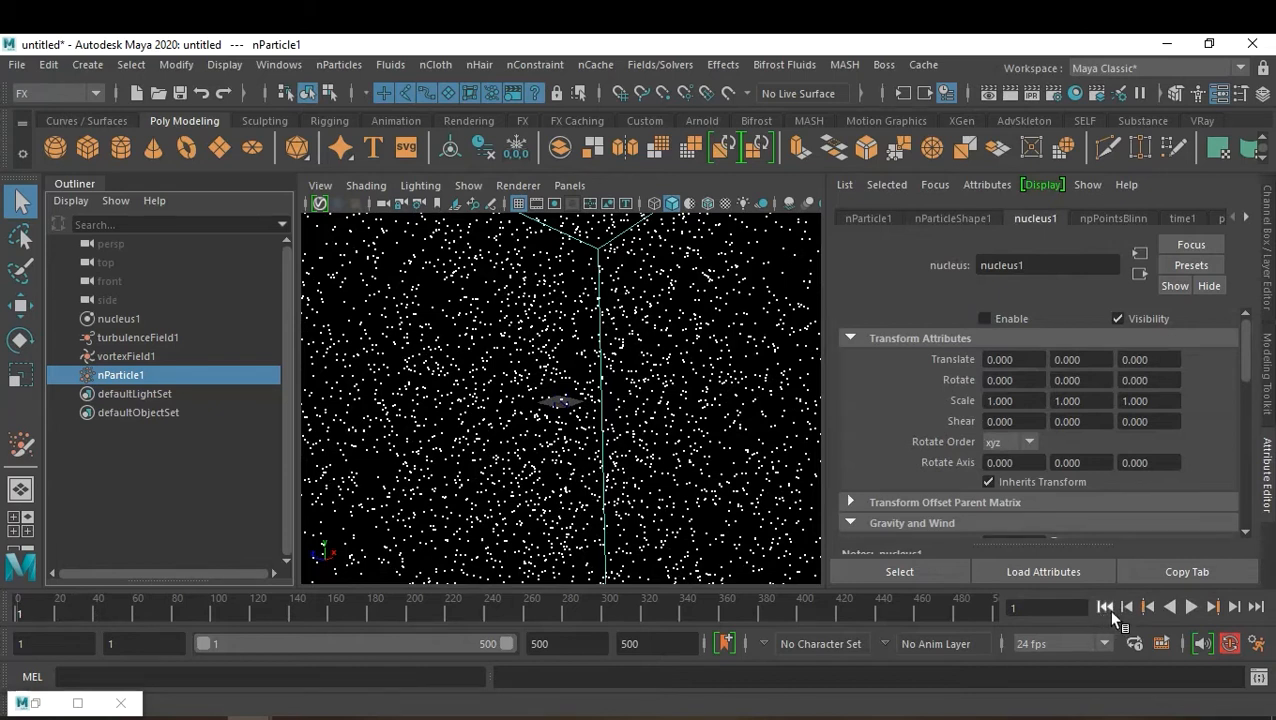
{"action": "left_click", "coordinate": [1191, 606]}
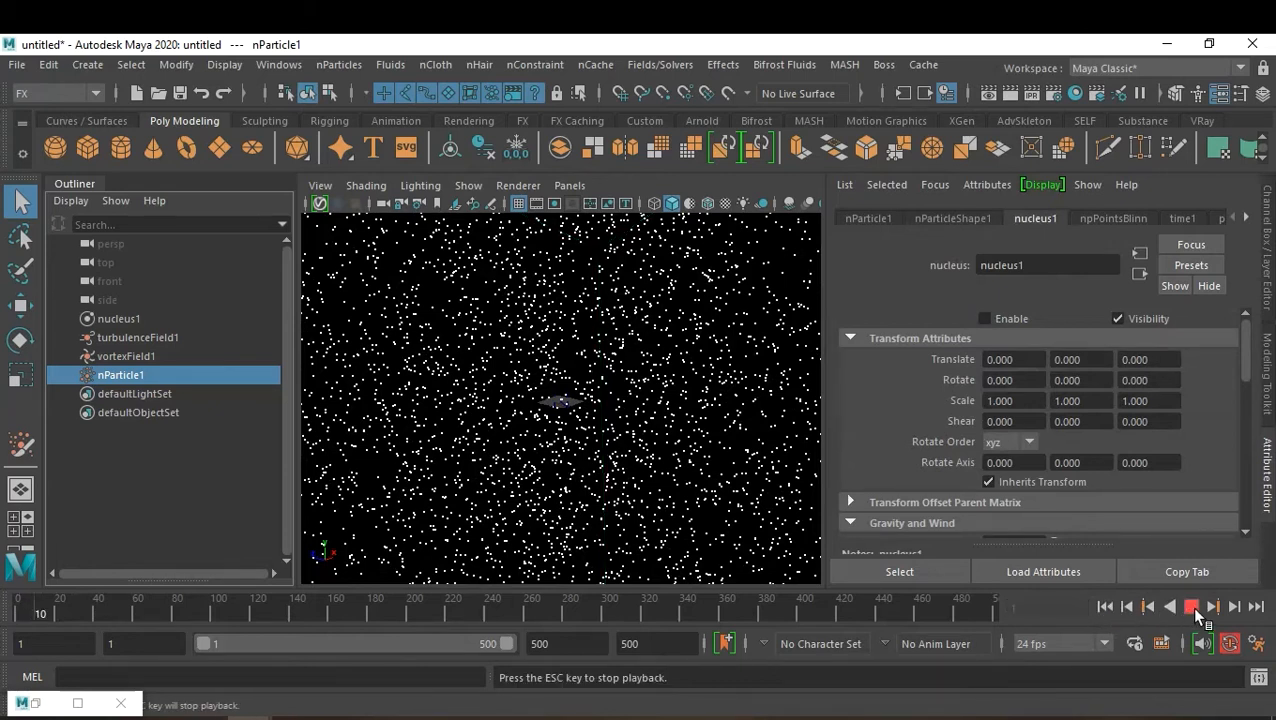
{"action": "left_click", "coordinate": [1191, 606]}
{"action": "left_click", "coordinate": [1106, 606]}
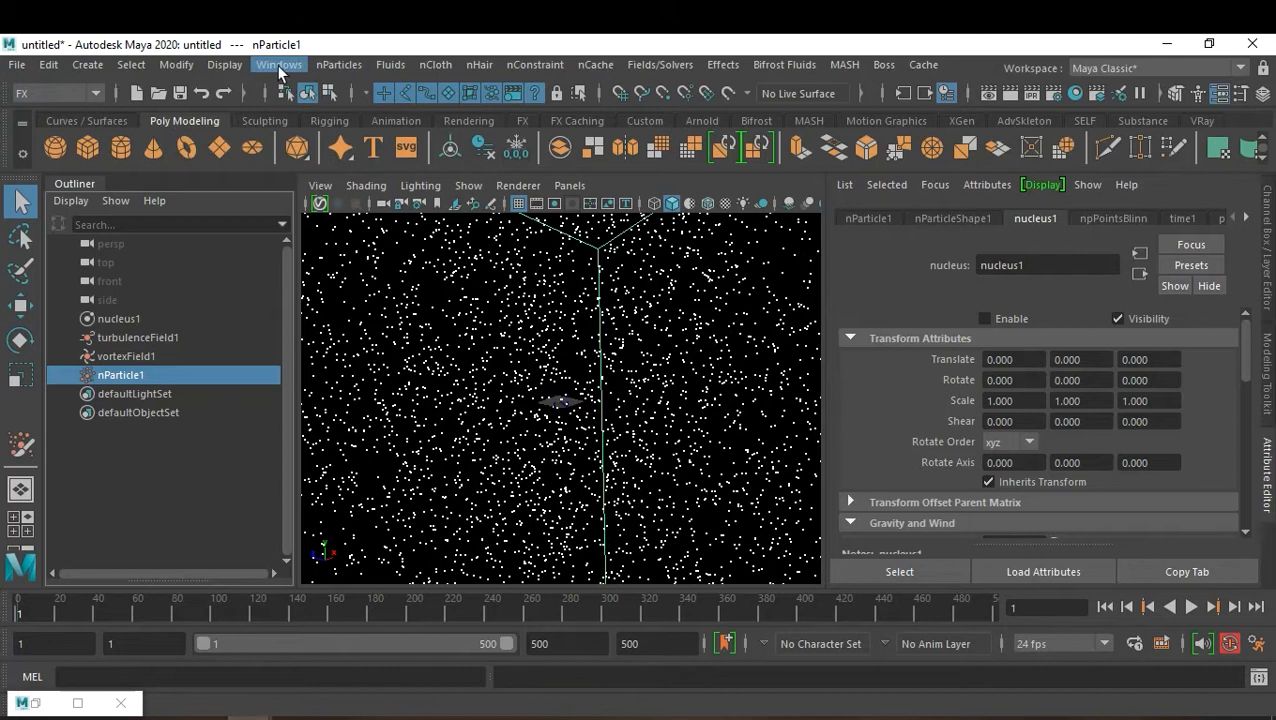
Step: Create a new camera and look through camera1 in the viewport
{"action": "left_click", "coordinate": [87, 64]}
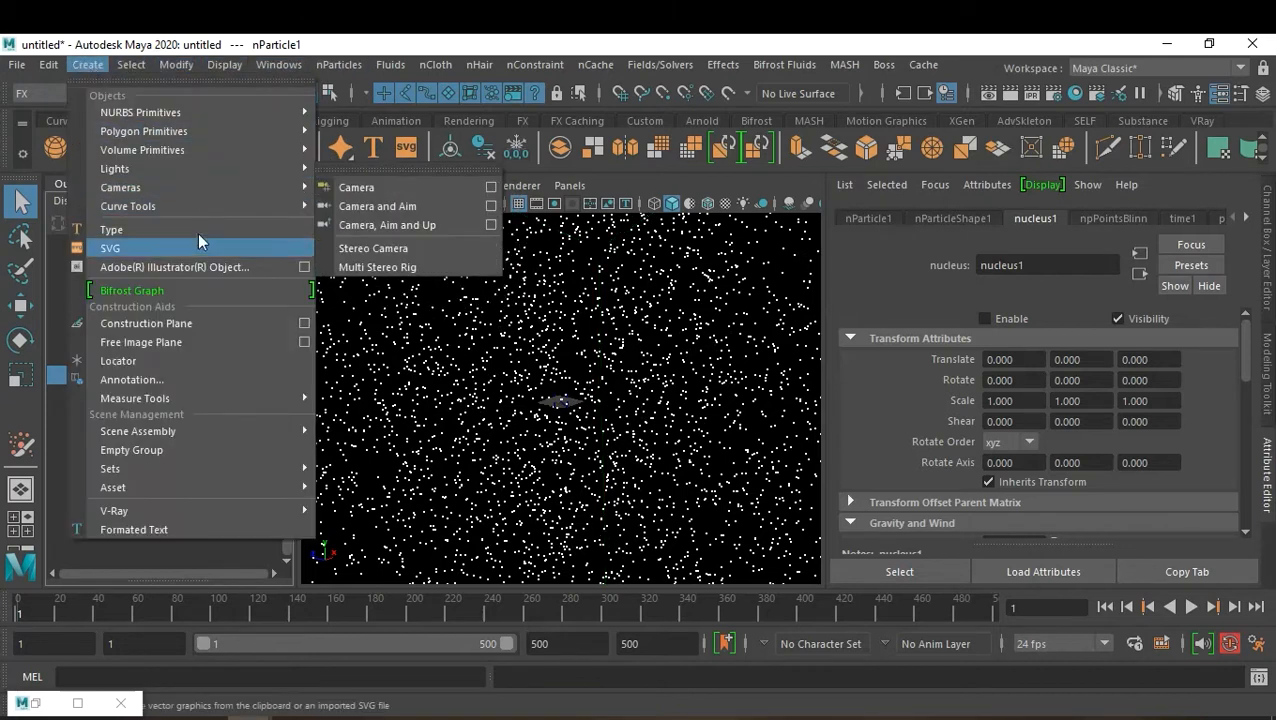
{"action": "mouse_move", "coordinate": [203, 397]}
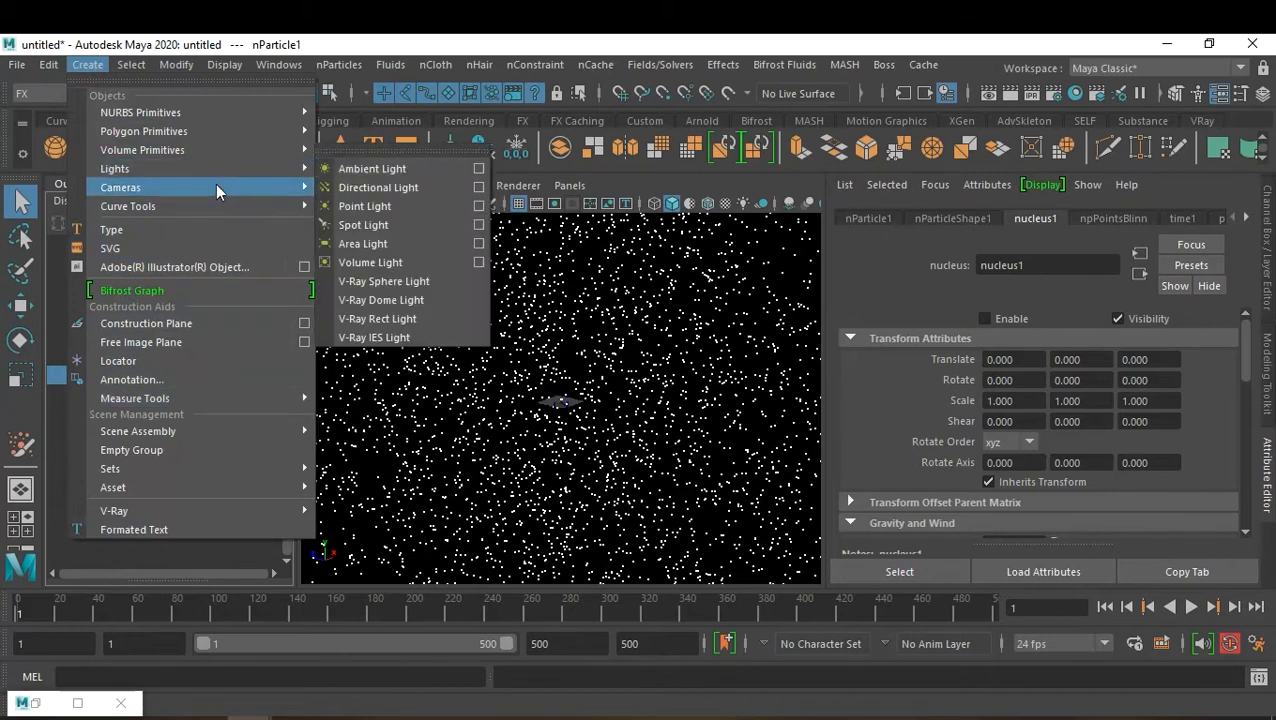
{"action": "mouse_move", "coordinate": [215, 186]}
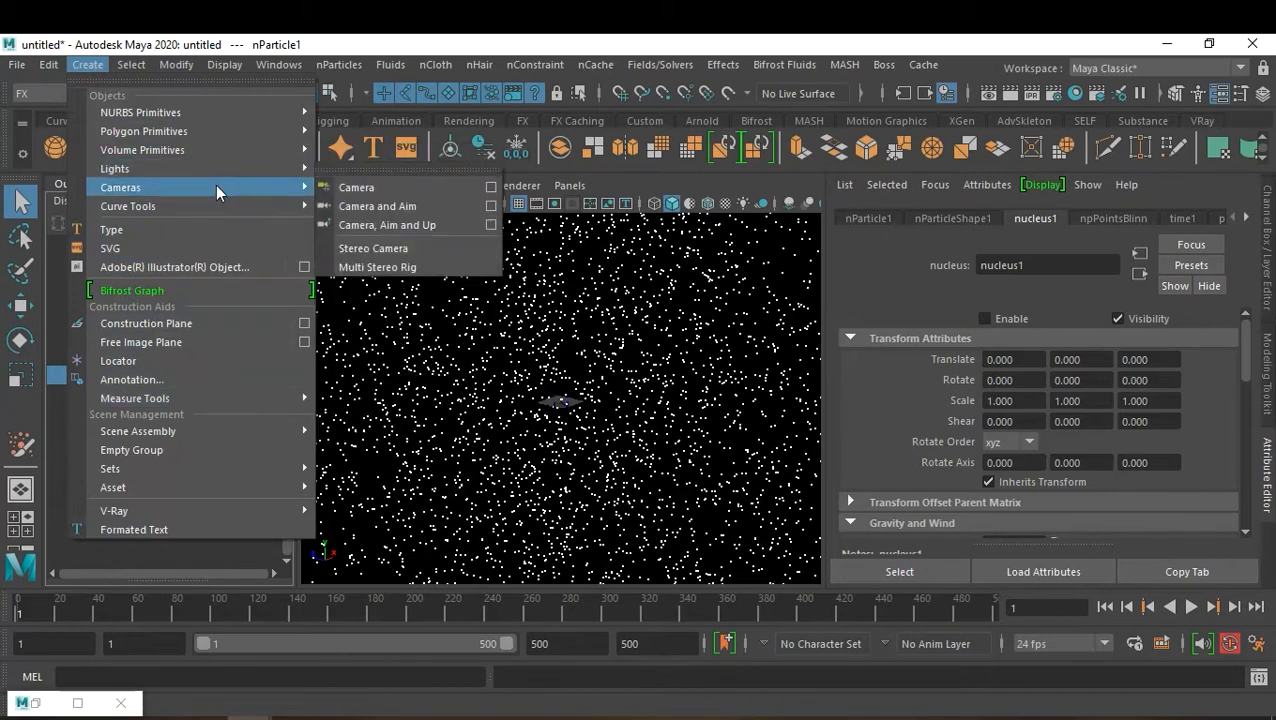
{"action": "left_click", "coordinate": [385, 186]}
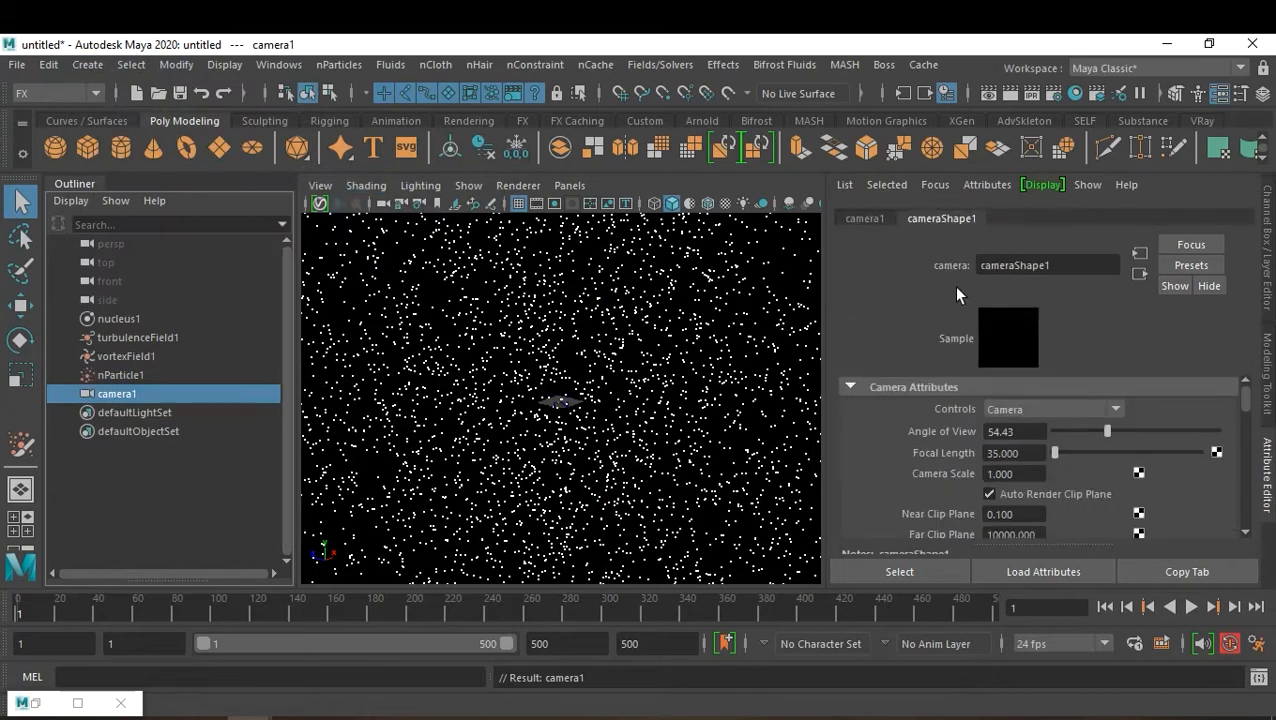
{"action": "left_click", "coordinate": [569, 185]}
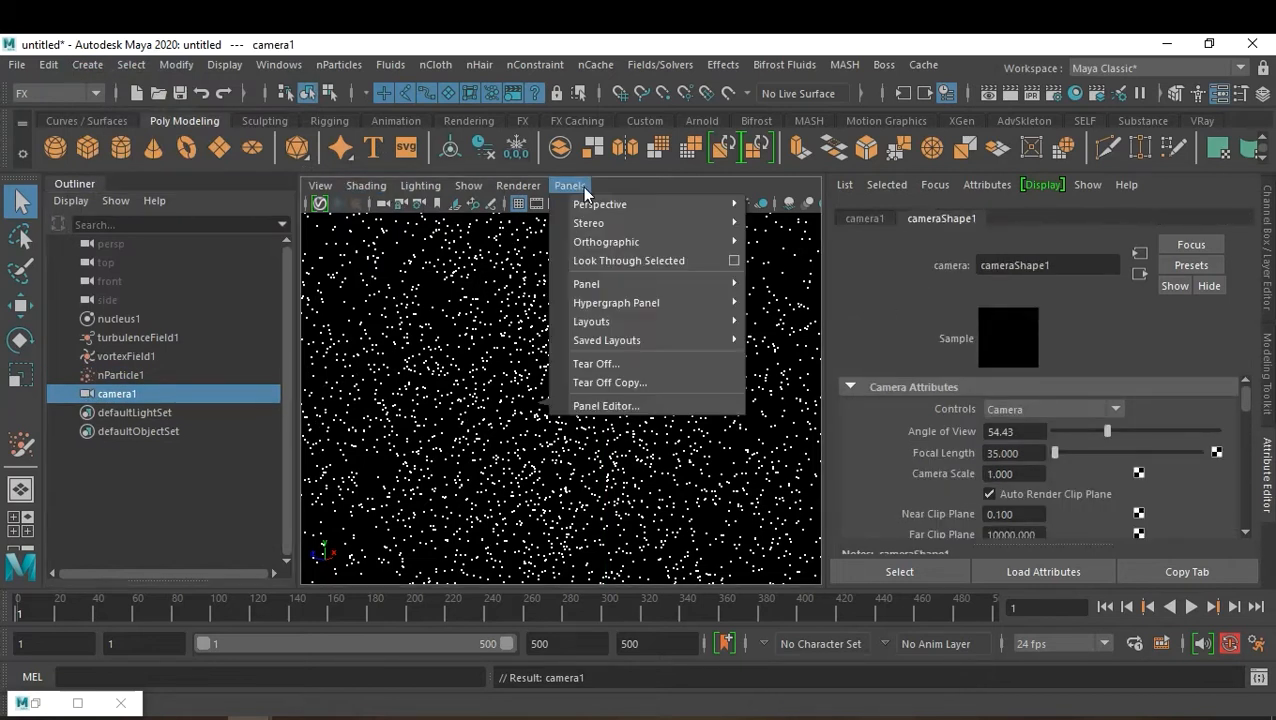
{"action": "mouse_move", "coordinate": [633, 204]}
{"action": "left_click", "coordinate": [784, 206]}
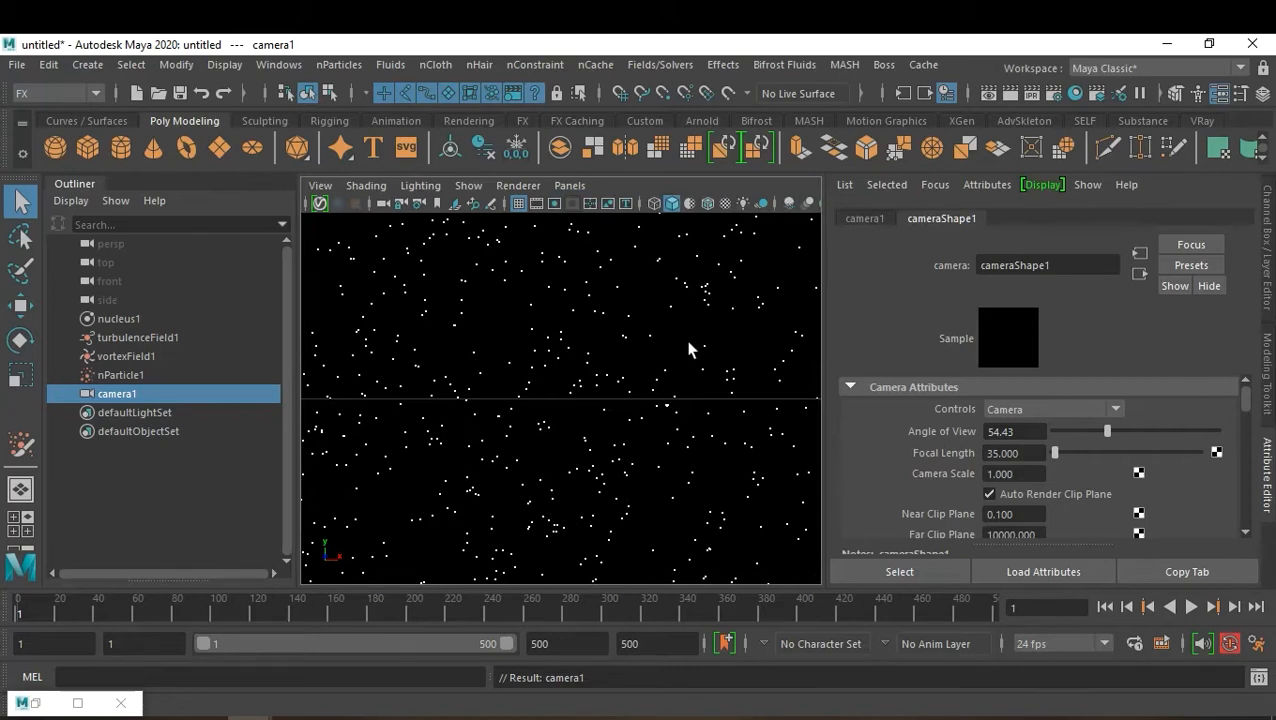
Step: Hide the viewport grid along with nucleus1, turbulenceField1 and vortexField1, and frame the particles through camera1
{"action": "left_click_drag", "start_coordinate": [688, 349], "coordinate": [584, 318], "text": "alt"}
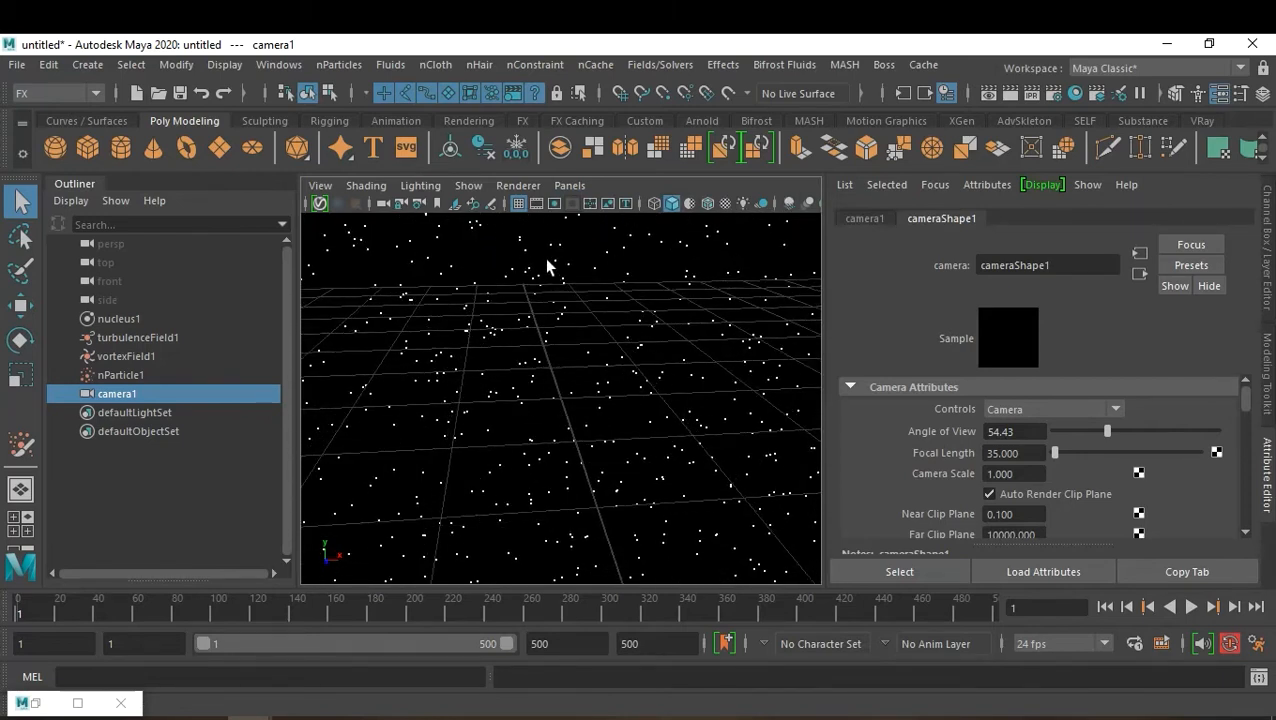
{"action": "left_click", "coordinate": [522, 205]}
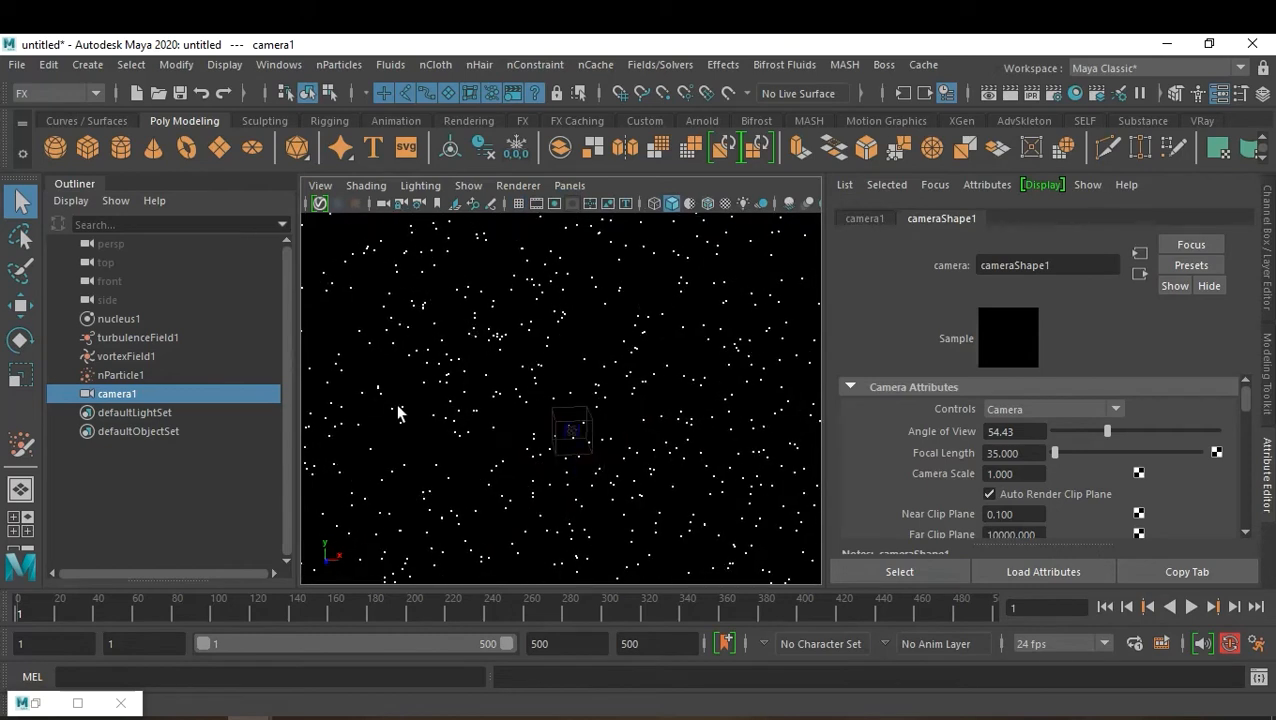
{"action": "left_click", "coordinate": [140, 356]}
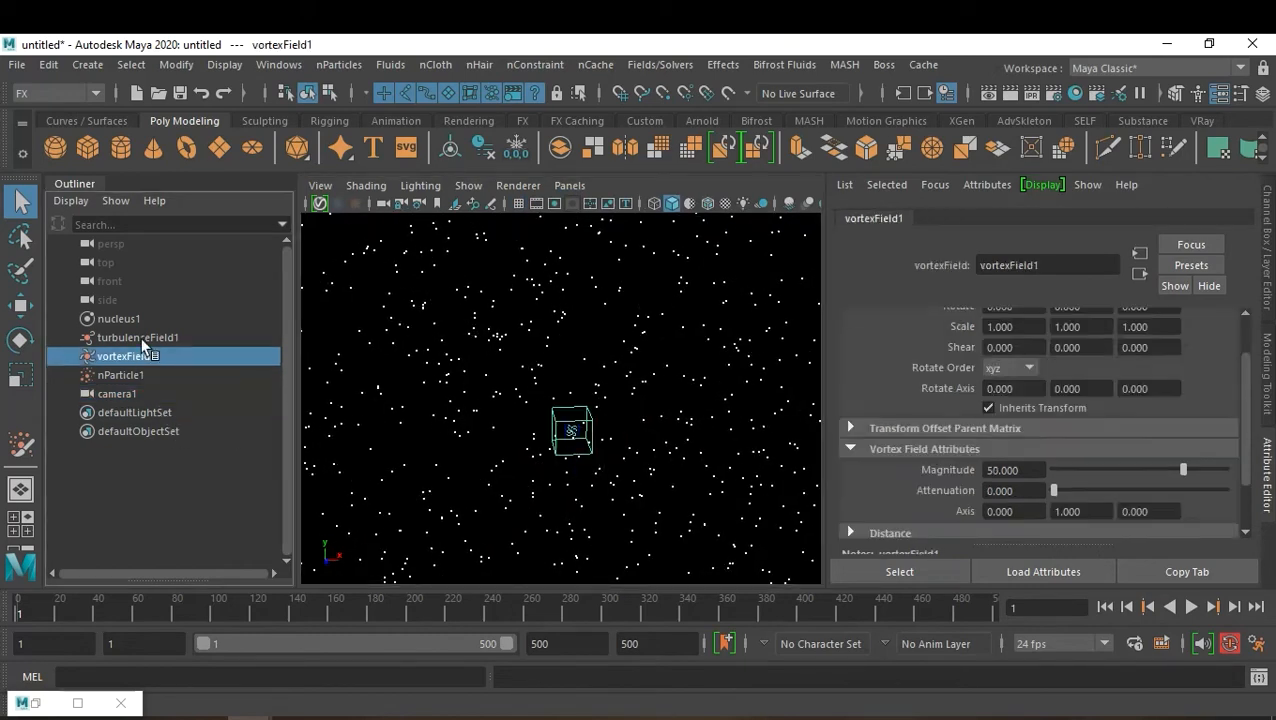
{"action": "left_click", "coordinate": [136, 337], "text": "shift"}
{"action": "left_click", "coordinate": [133, 318], "text": "shift"}
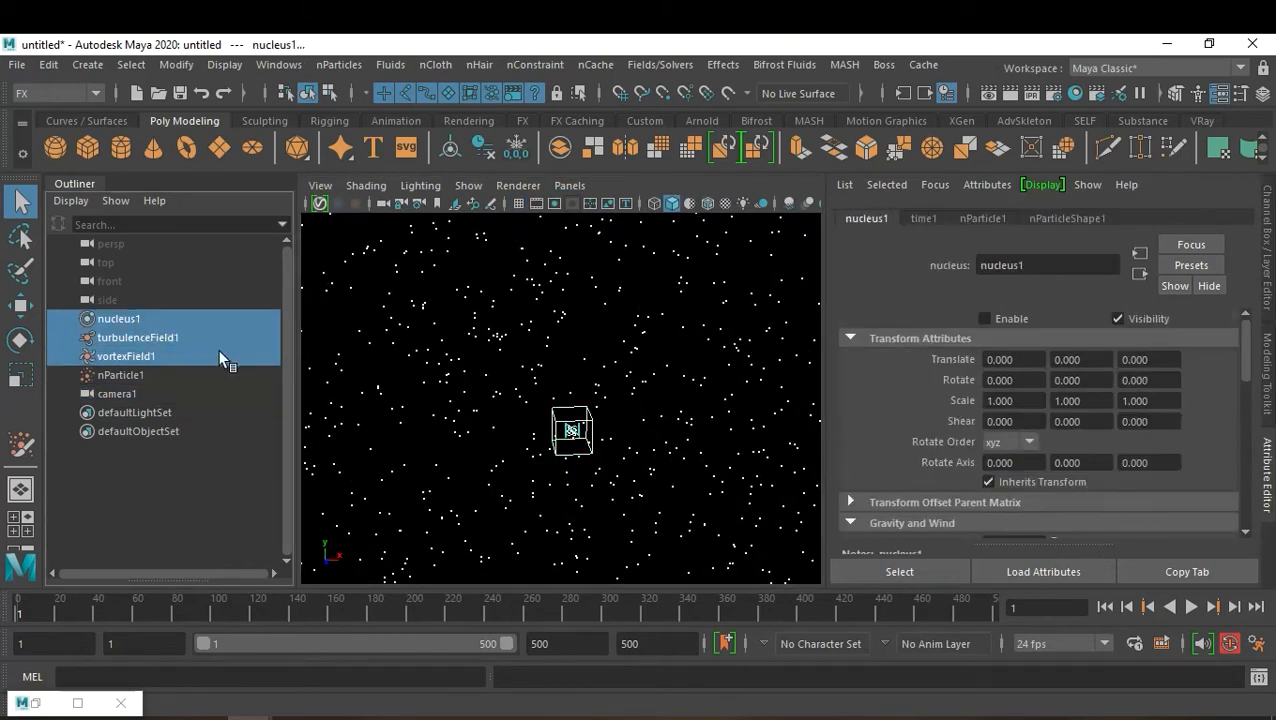
{"action": "key", "text": "ctrl+h"}
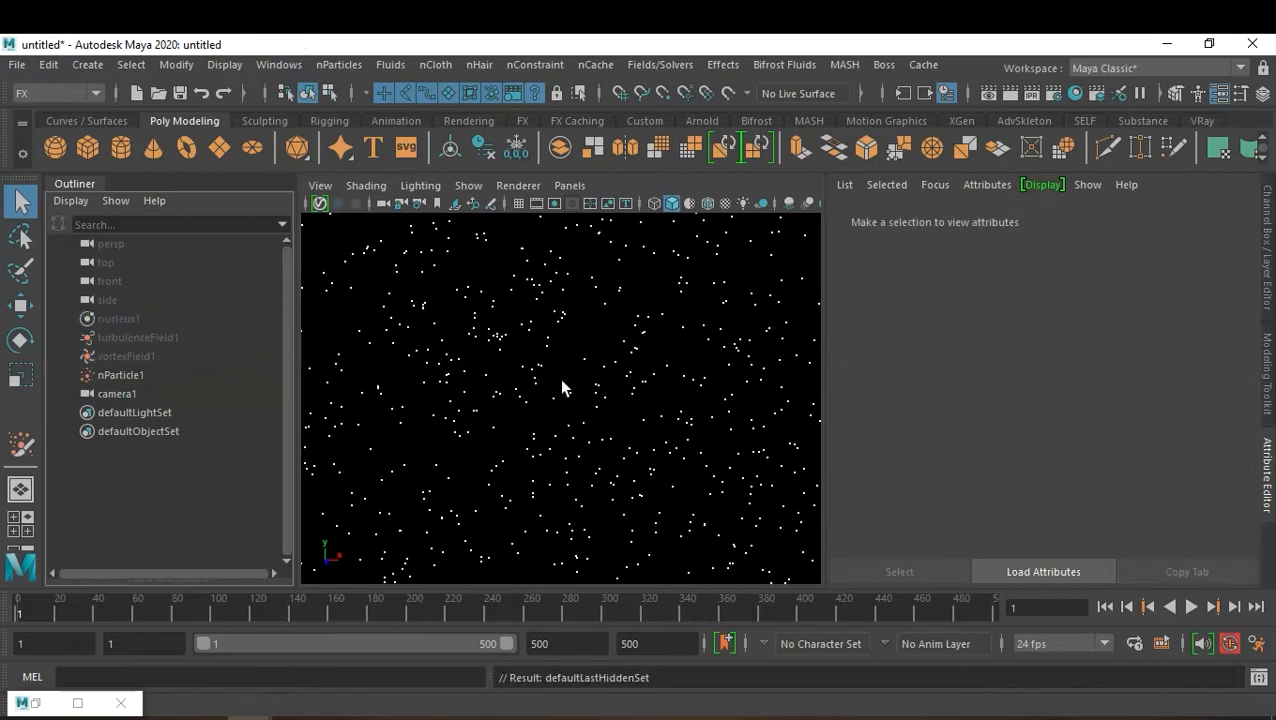
{"action": "right_click_drag", "start_coordinate": [587, 402], "coordinate": [490, 430], "text": "alt"}
{"action": "mouse_move", "coordinate": [490, 430]}
{"action": "left_mouse_down", "text": "alt"}
{"action": "mouse_move", "coordinate": [521, 436]}
{"action": "mouse_move", "coordinate": [501, 416]}
{"action": "left_mouse_up", "text": "alt"}
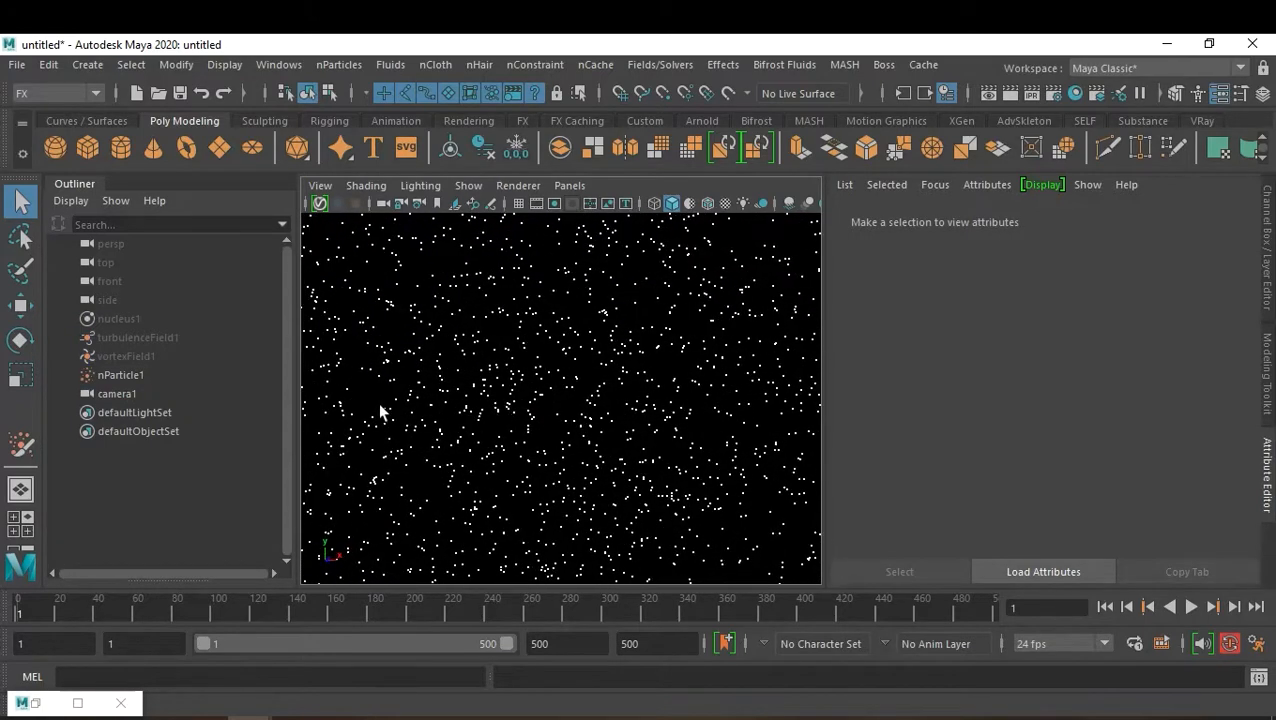
Step: Add end and middle markers to nParticle1's Color ramp, make the middle one at 0.522 gray, and set Color Input to Randomized ID
{"action": "left_click", "coordinate": [116, 370]}
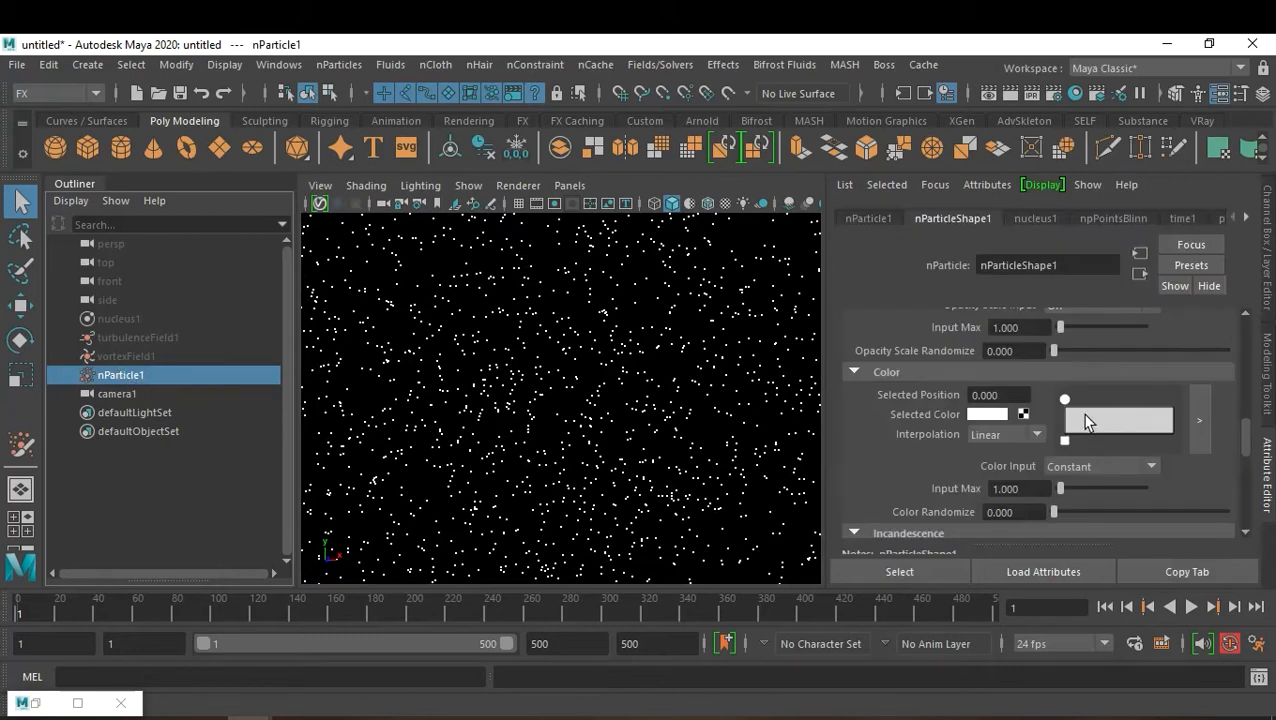
{"action": "left_click_drag", "start_coordinate": [1115, 421], "coordinate": [1168, 421]}
{"action": "left_click", "coordinate": [1121, 420]}
{"action": "left_click", "coordinate": [987, 412]}
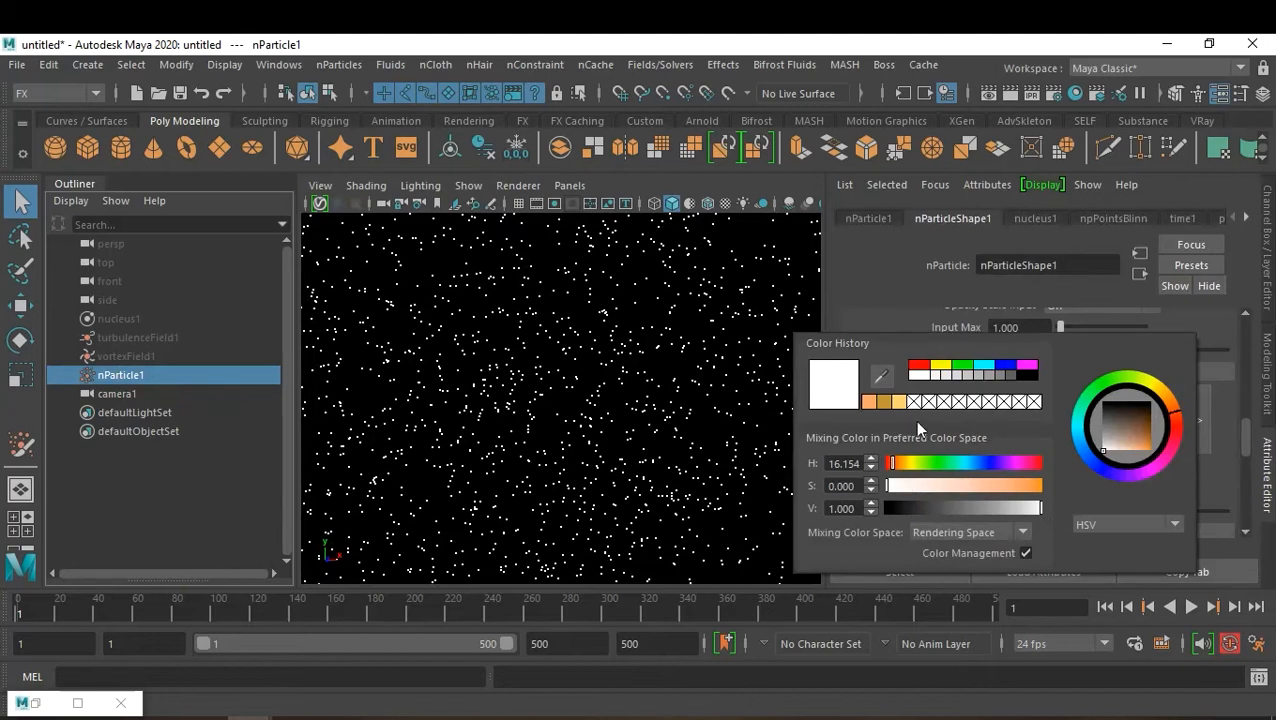
{"action": "left_click", "coordinate": [993, 375]}
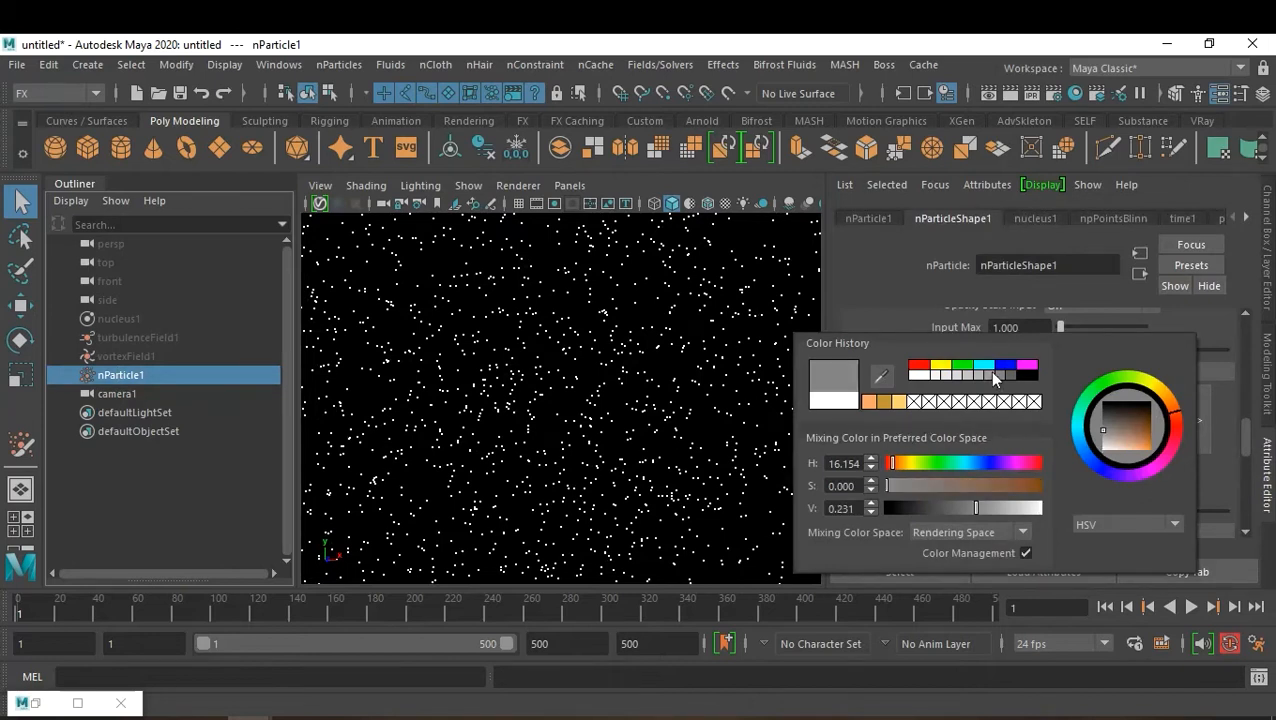
{"action": "left_click", "coordinate": [1095, 466]}
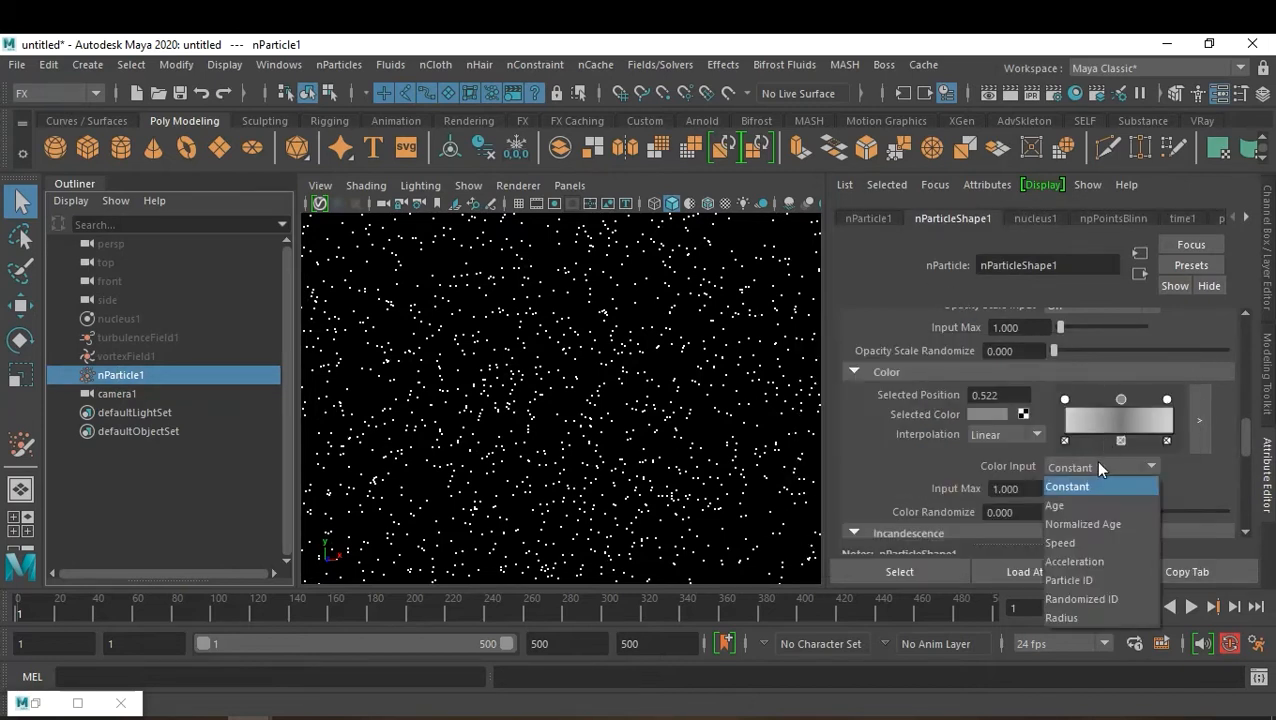
{"action": "left_click", "coordinate": [1124, 598]}
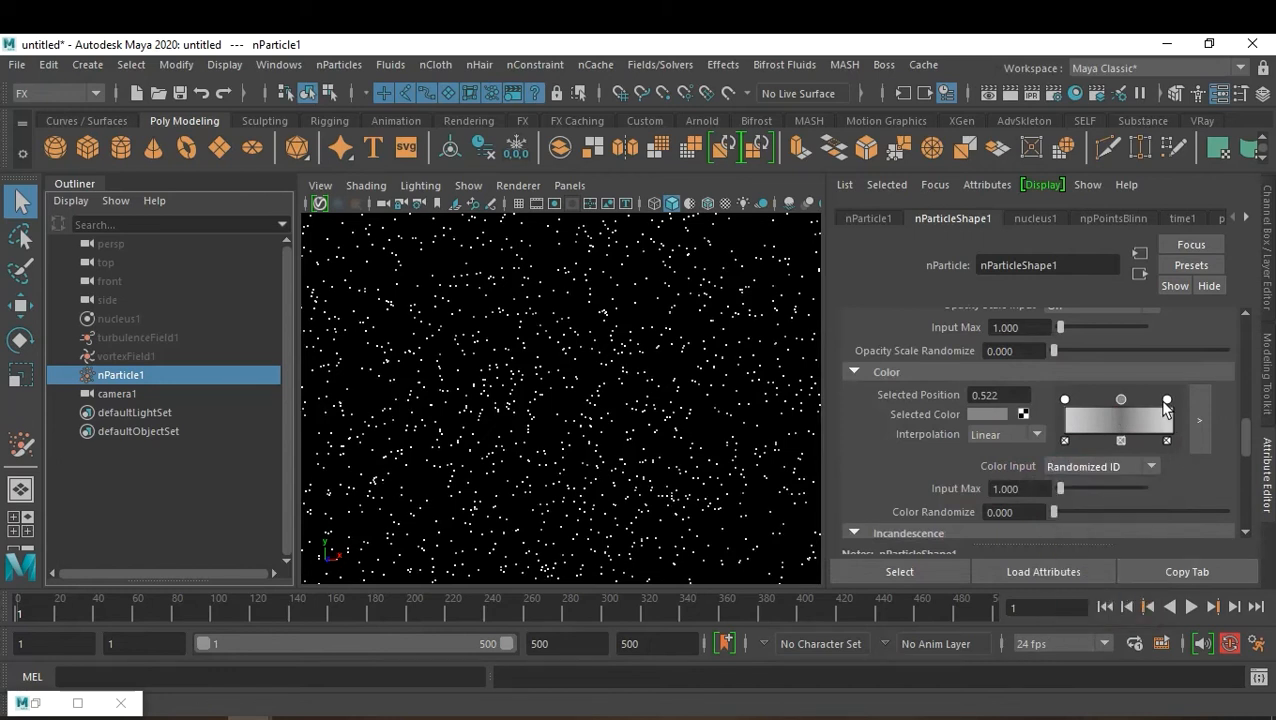
Step: Make the Color ramp's end marker at position 0.948 gray and select the middle marker
{"action": "left_click", "coordinate": [1166, 400]}
{"action": "left_click", "coordinate": [981, 416]}
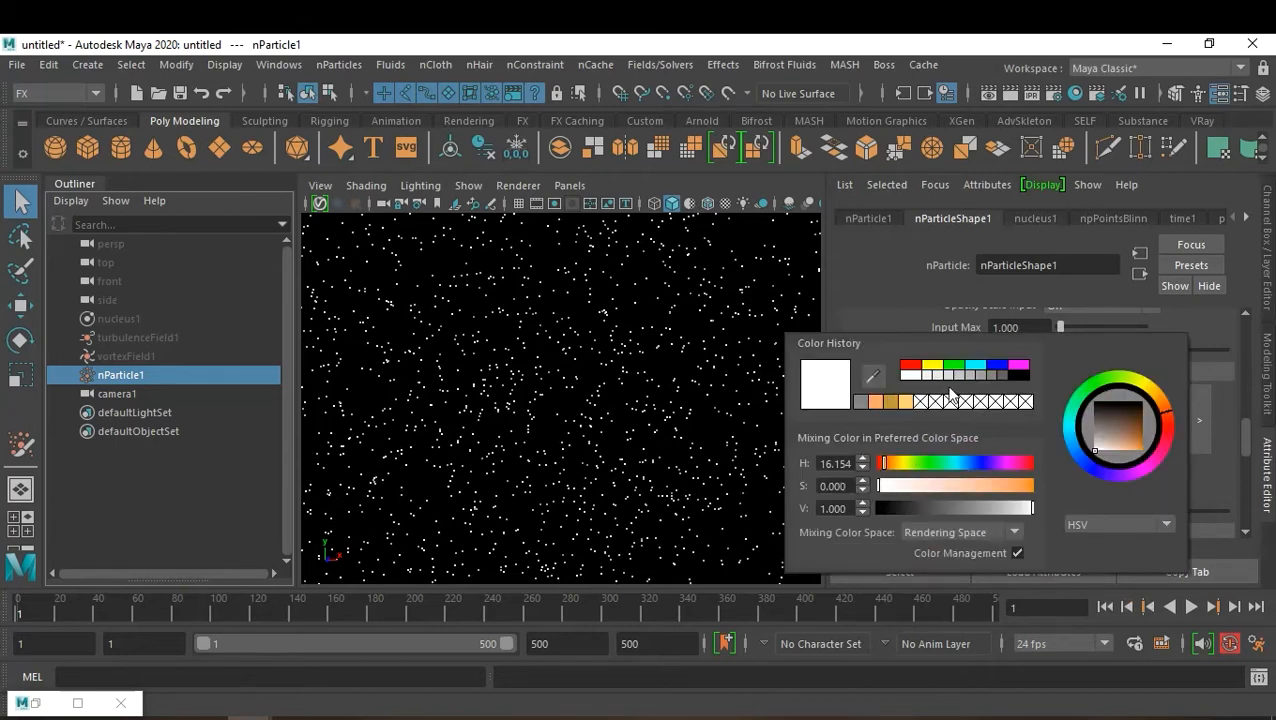
{"action": "left_click", "coordinate": [993, 374]}
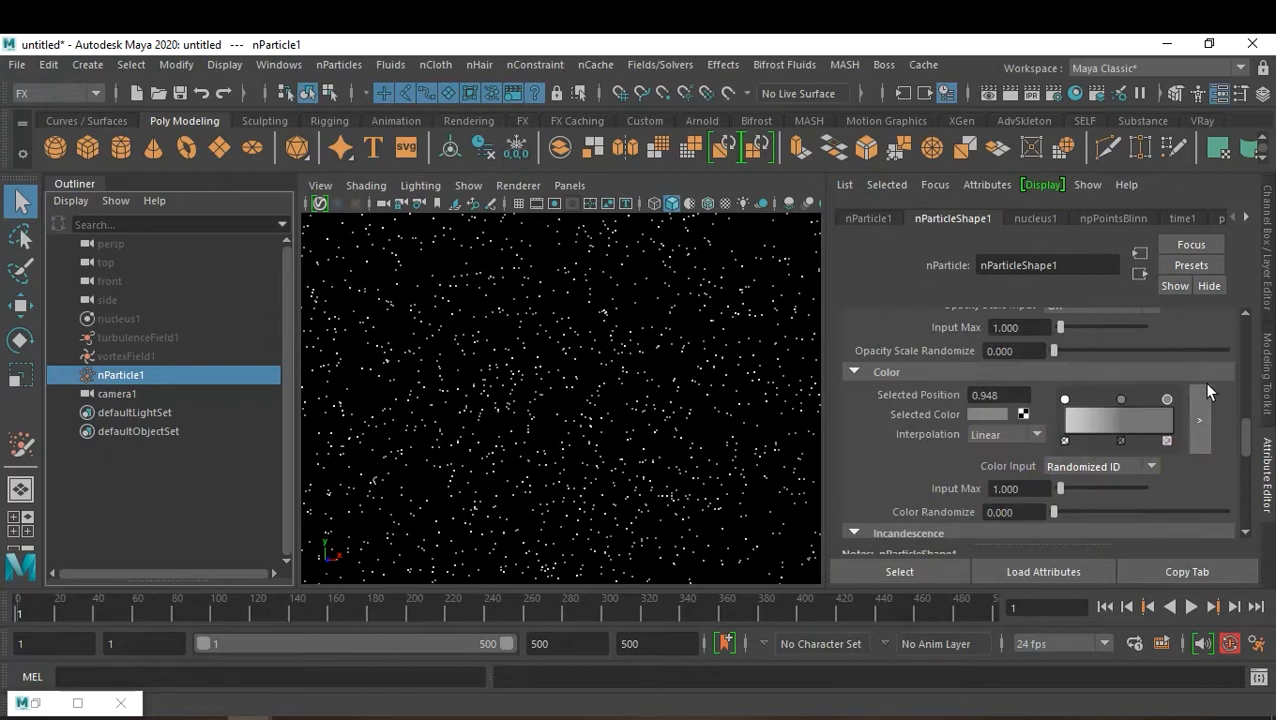
{"action": "left_click", "coordinate": [1120, 399]}
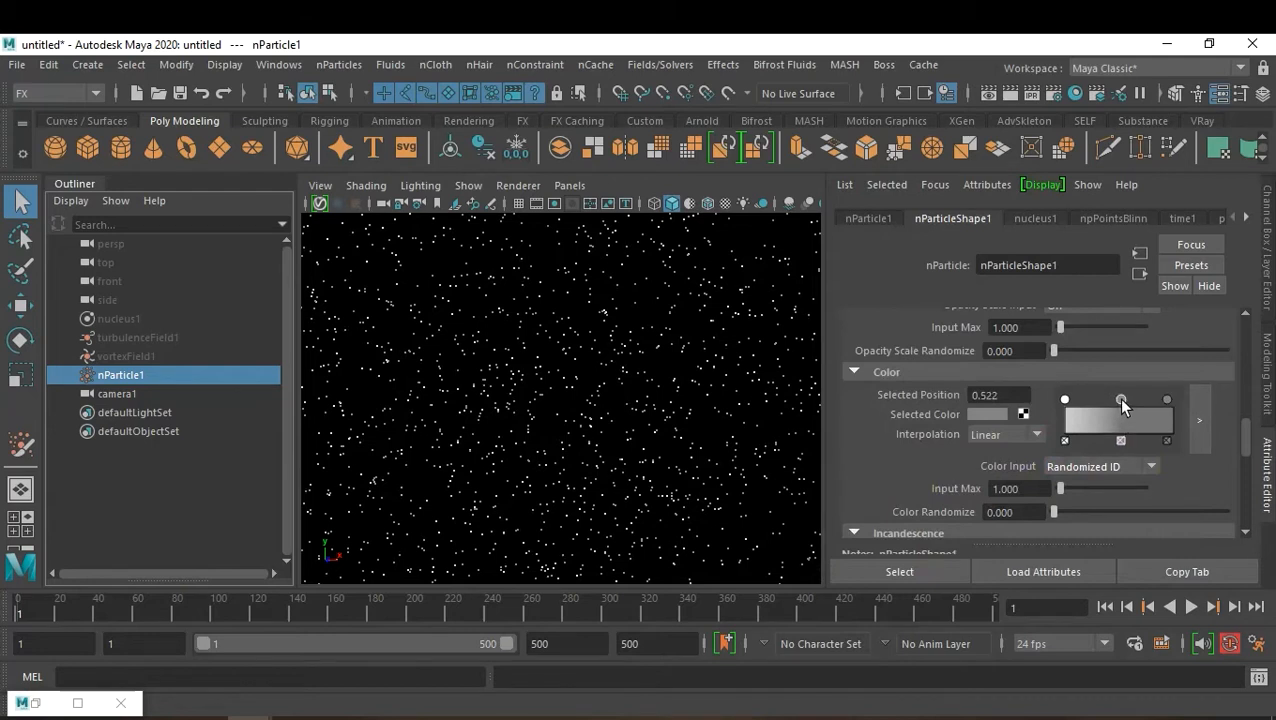
Step: Make the Color ramp's middle marker at position 0.522 pure red
{"action": "left_click", "coordinate": [990, 413]}
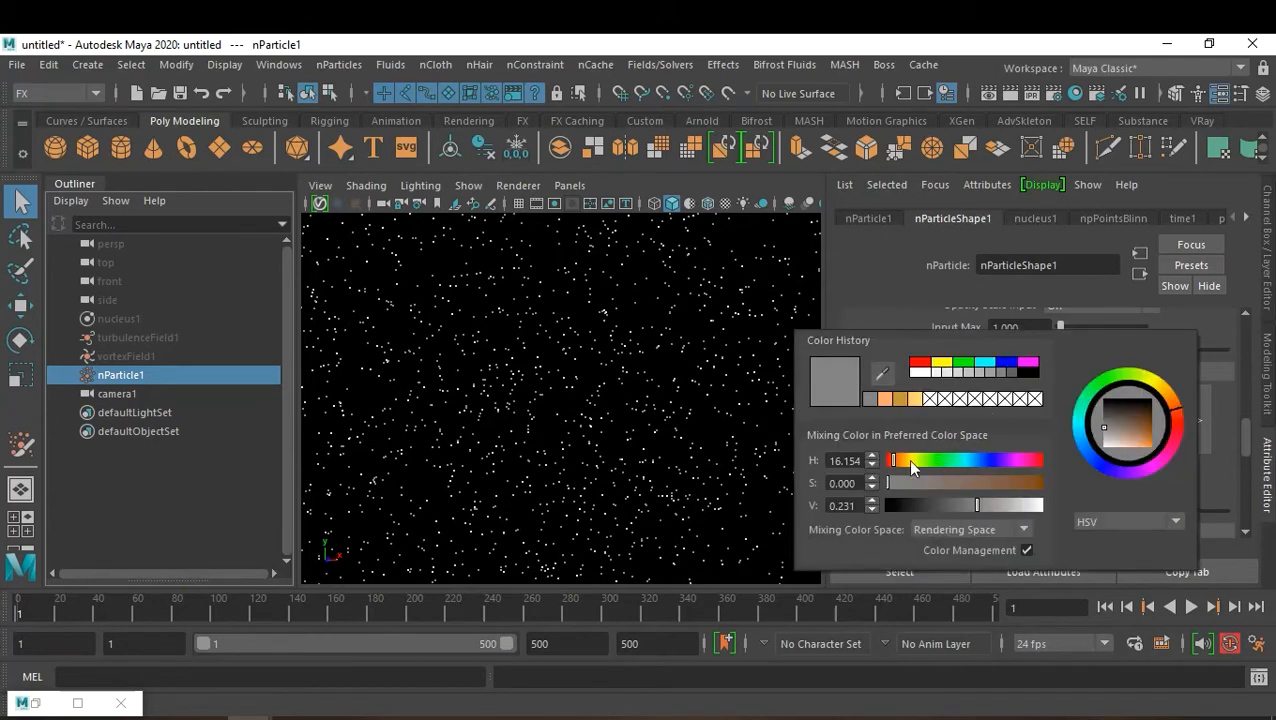
{"action": "left_click_drag", "start_coordinate": [905, 467], "coordinate": [888, 463]}
{"action": "left_click_drag", "start_coordinate": [1021, 489], "coordinate": [1039, 483]}
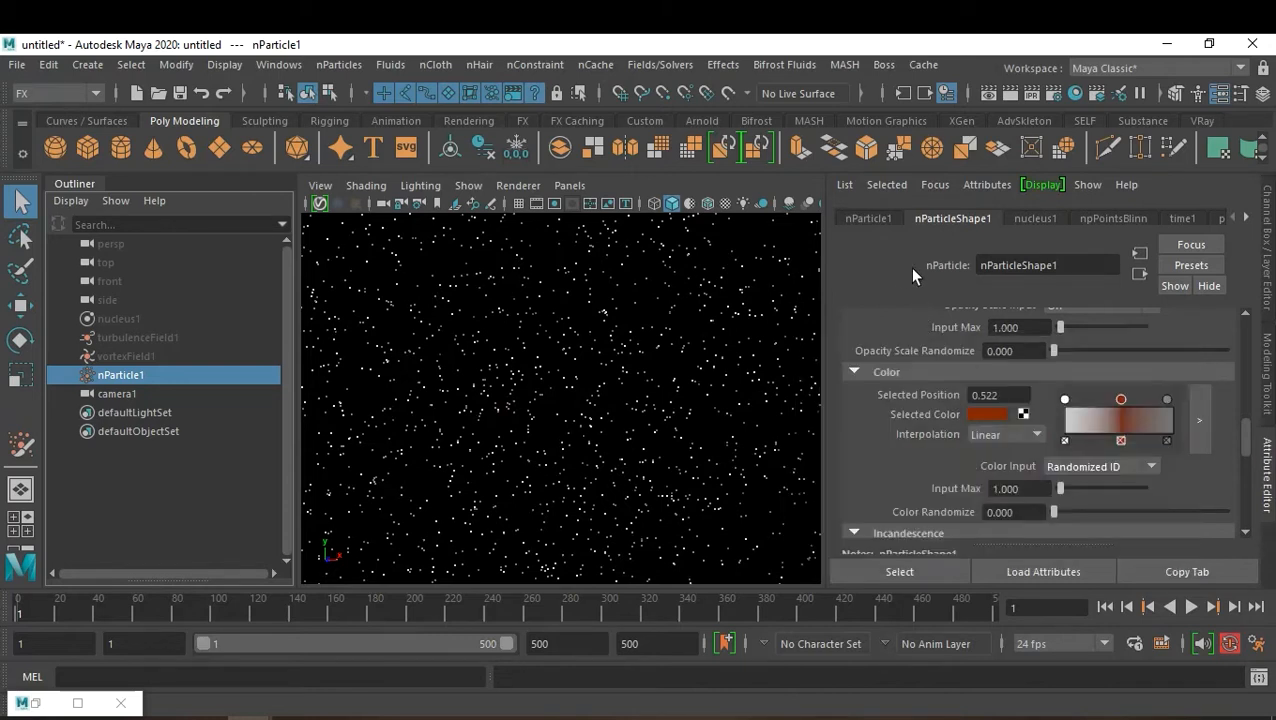
{"action": "left_click", "coordinate": [995, 412]}
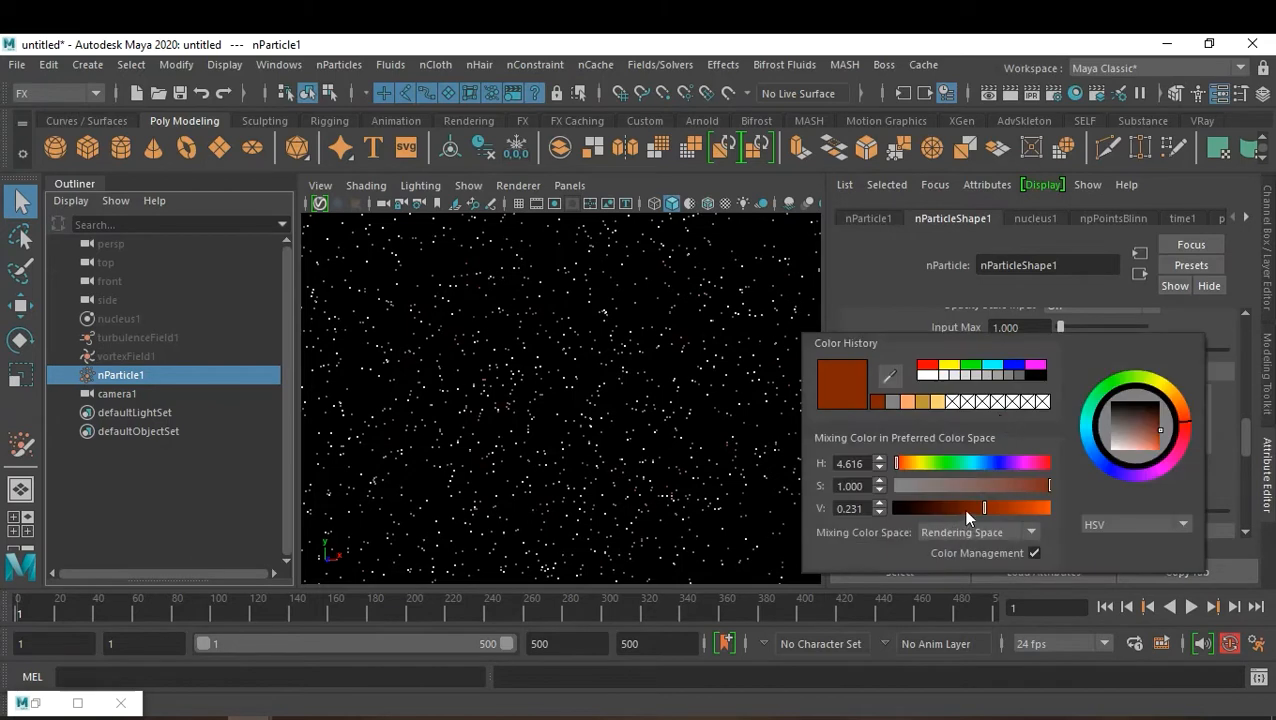
{"action": "left_click", "coordinate": [927, 366]}
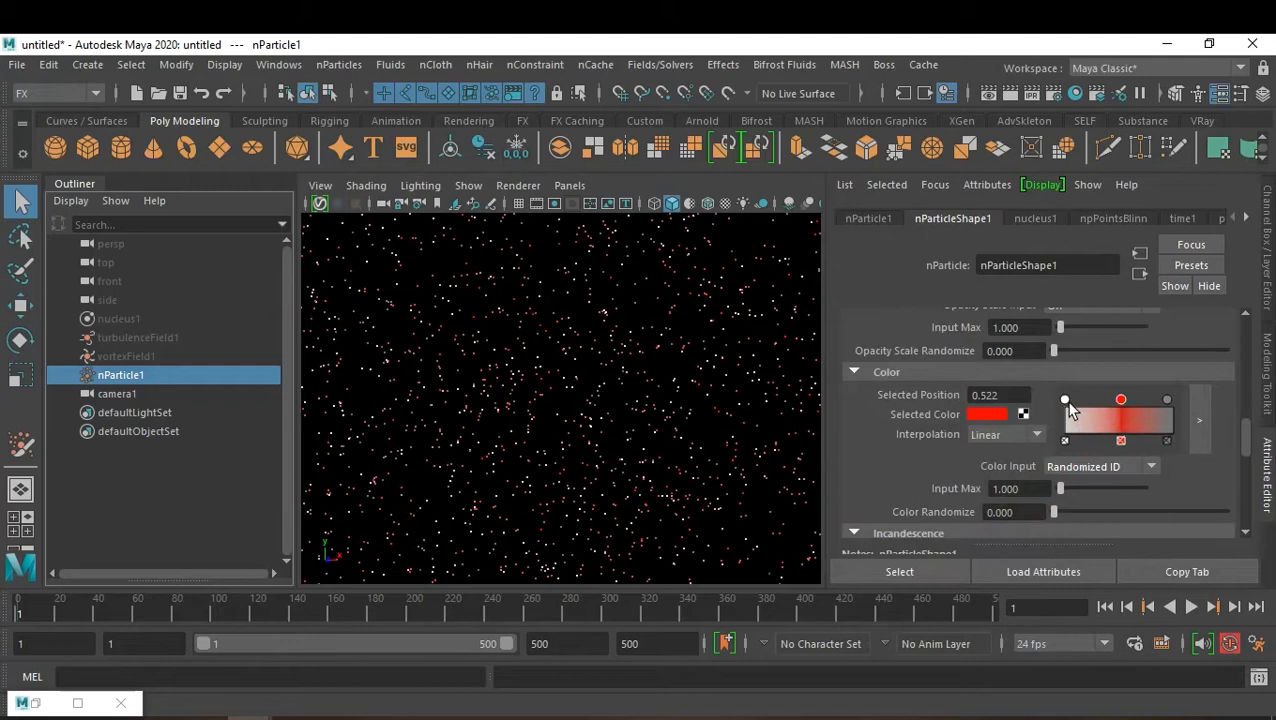
Step: Make the Color ramp's start marker cyan, delete the gray end marker, and move the cyan marker to position 0.452
{"action": "left_click", "coordinate": [1065, 400]}
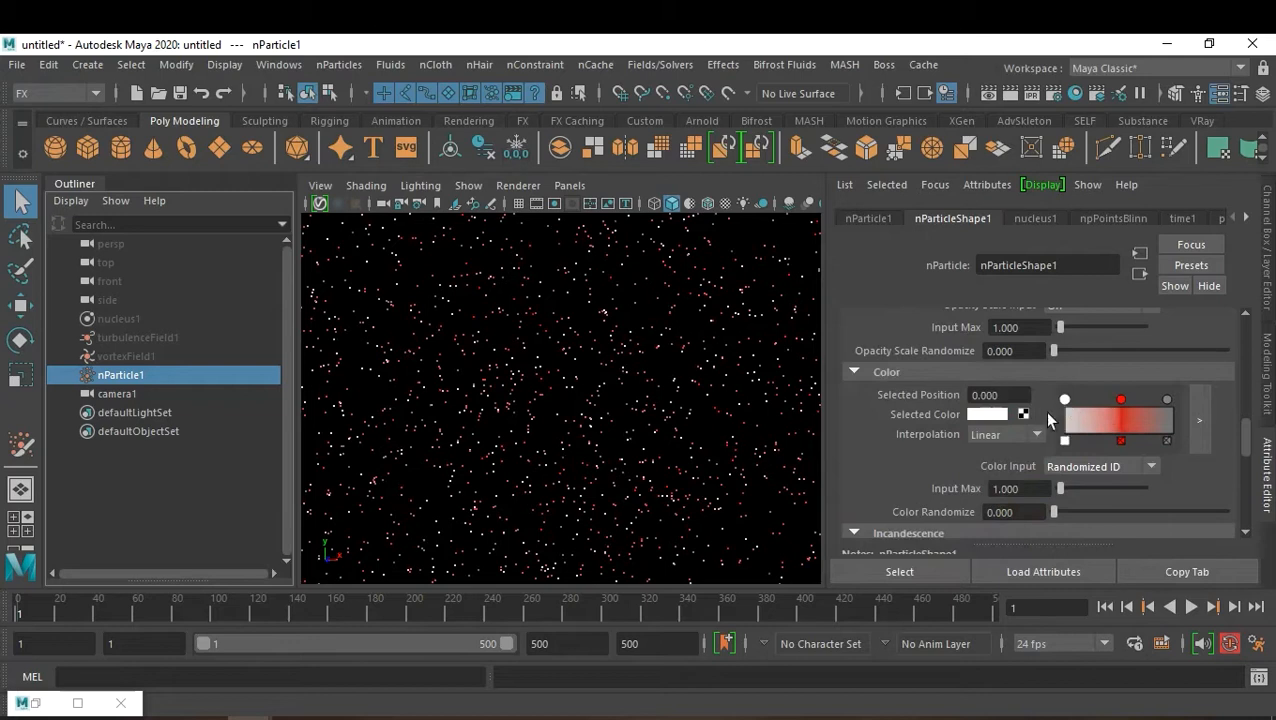
{"action": "left_click", "coordinate": [977, 414]}
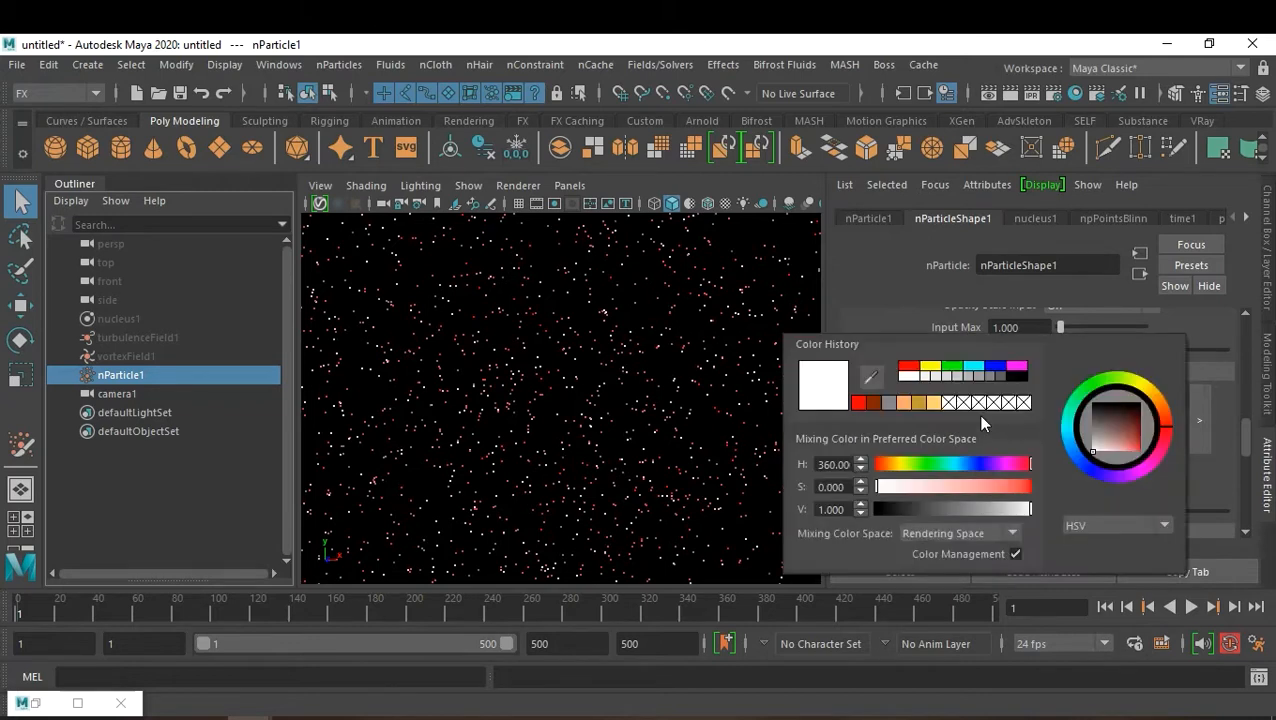
{"action": "left_click", "coordinate": [975, 365]}
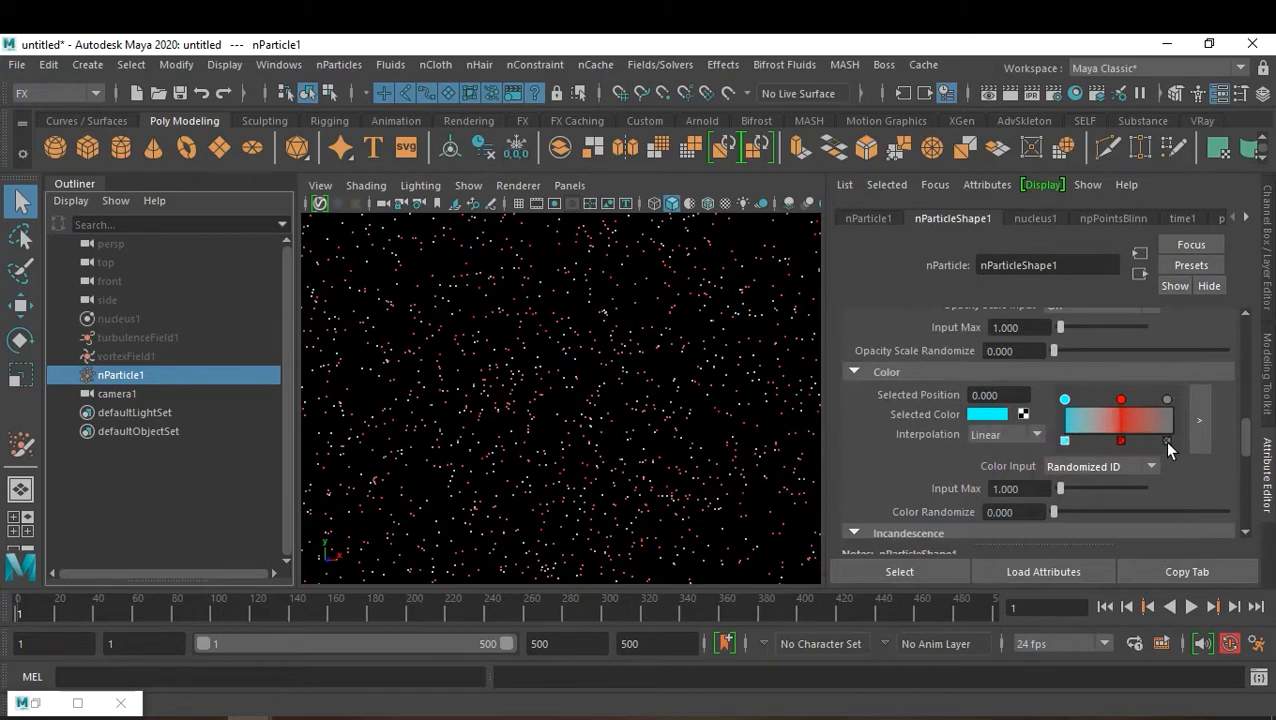
{"action": "left_click", "coordinate": [1166, 441]}
{"action": "left_click_drag", "start_coordinate": [1065, 400], "coordinate": [1114, 410]}
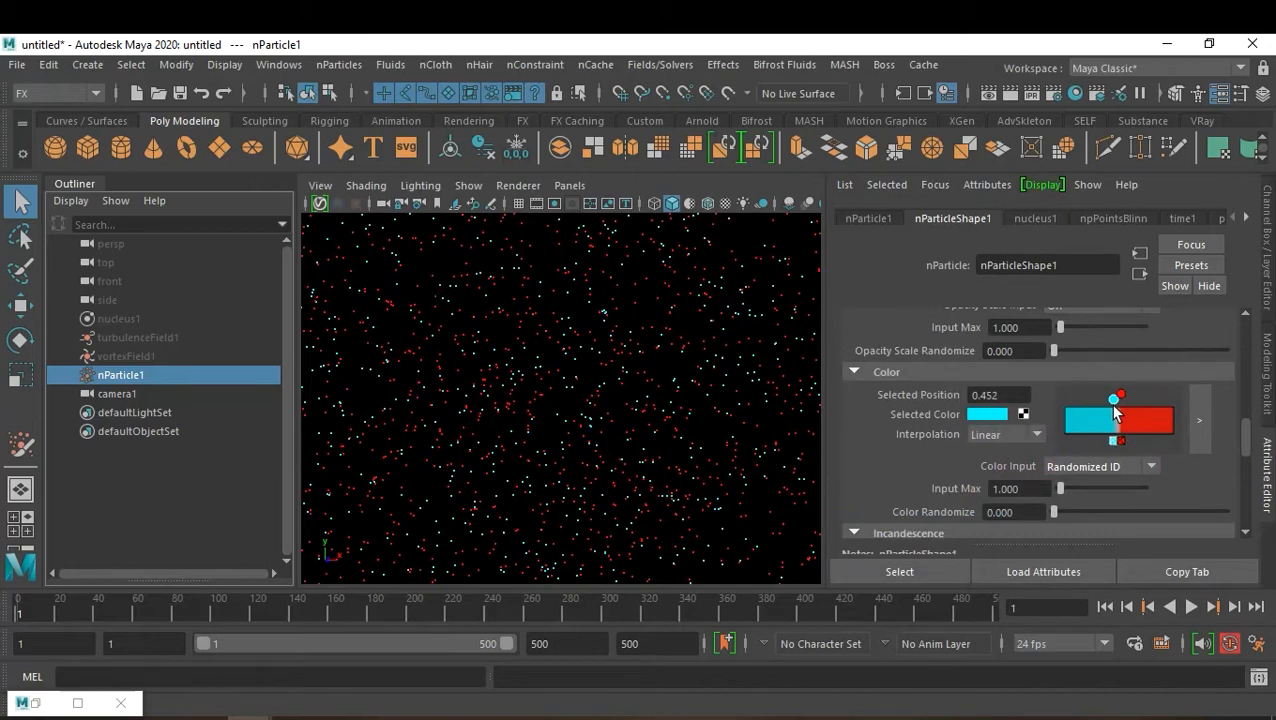
Step: Add a red marker at 0.800 and a blue marker at 0.739 to the Color ramp
{"action": "left_click", "coordinate": [1151, 418]}
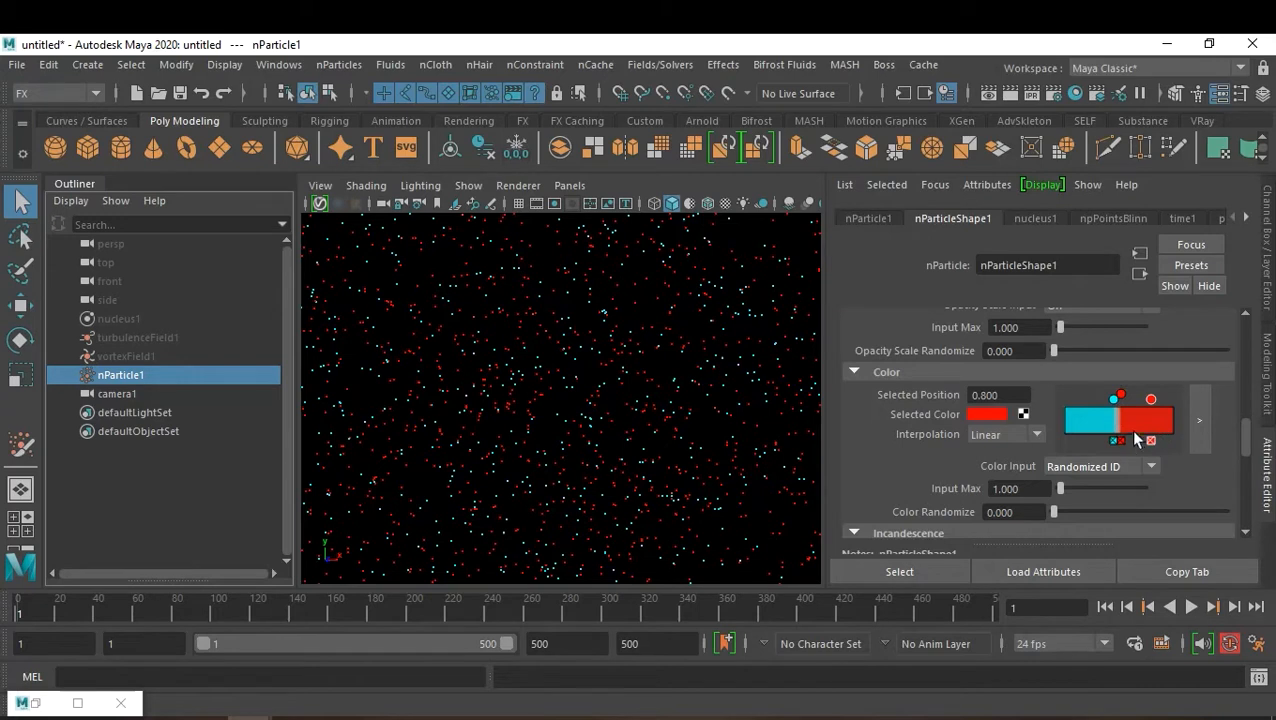
{"action": "left_click", "coordinate": [1141, 416]}
{"action": "left_click", "coordinate": [983, 415]}
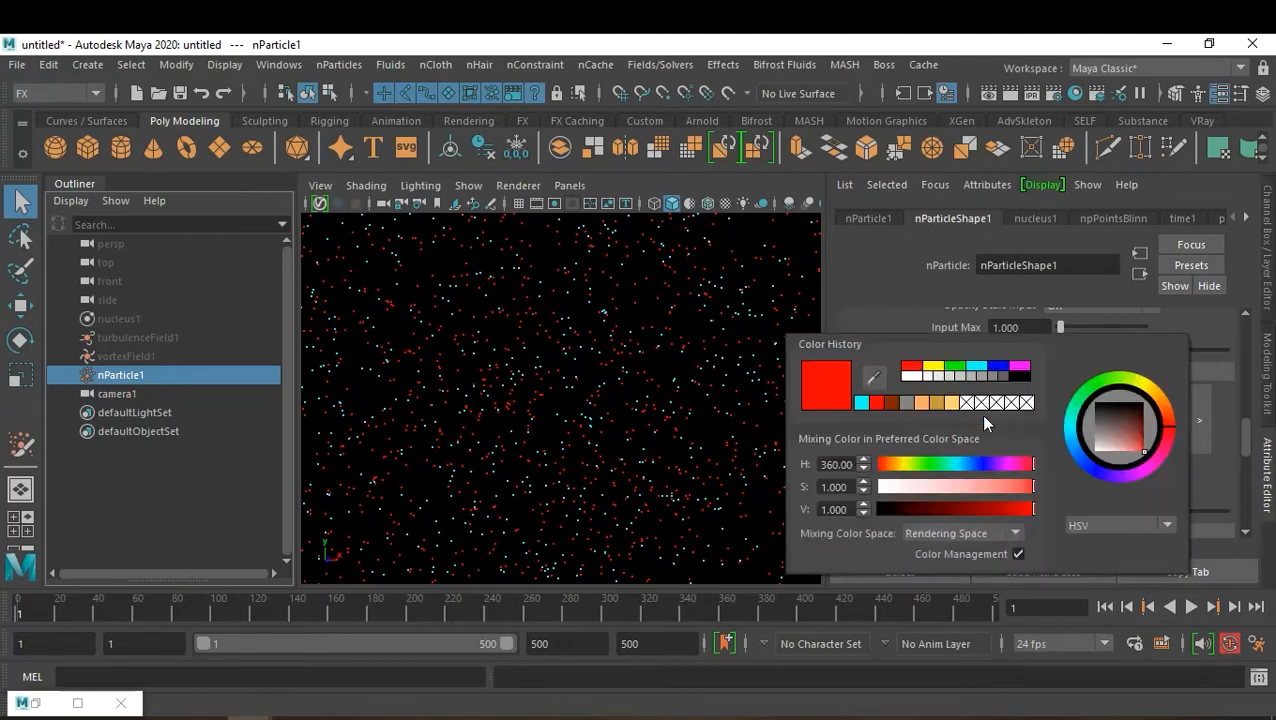
{"action": "left_click", "coordinate": [998, 366]}
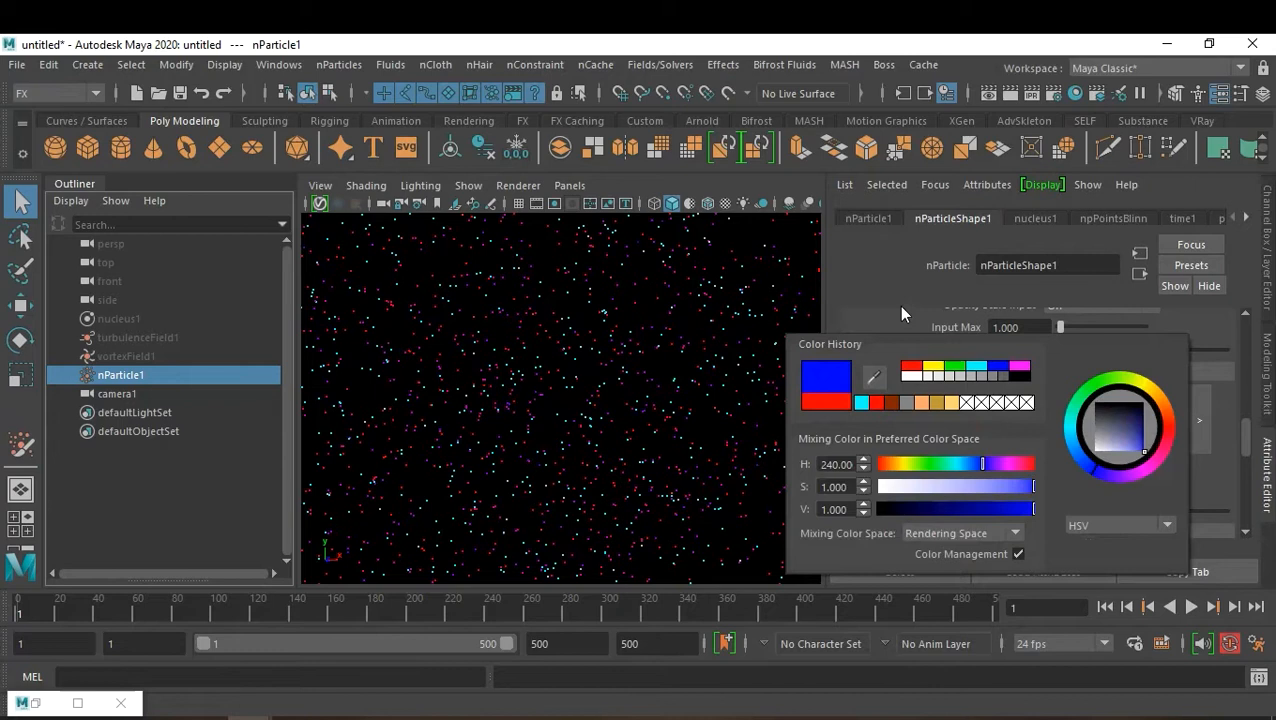
{"action": "left_click_drag", "start_coordinate": [1120, 400], "coordinate": [1146, 410]}
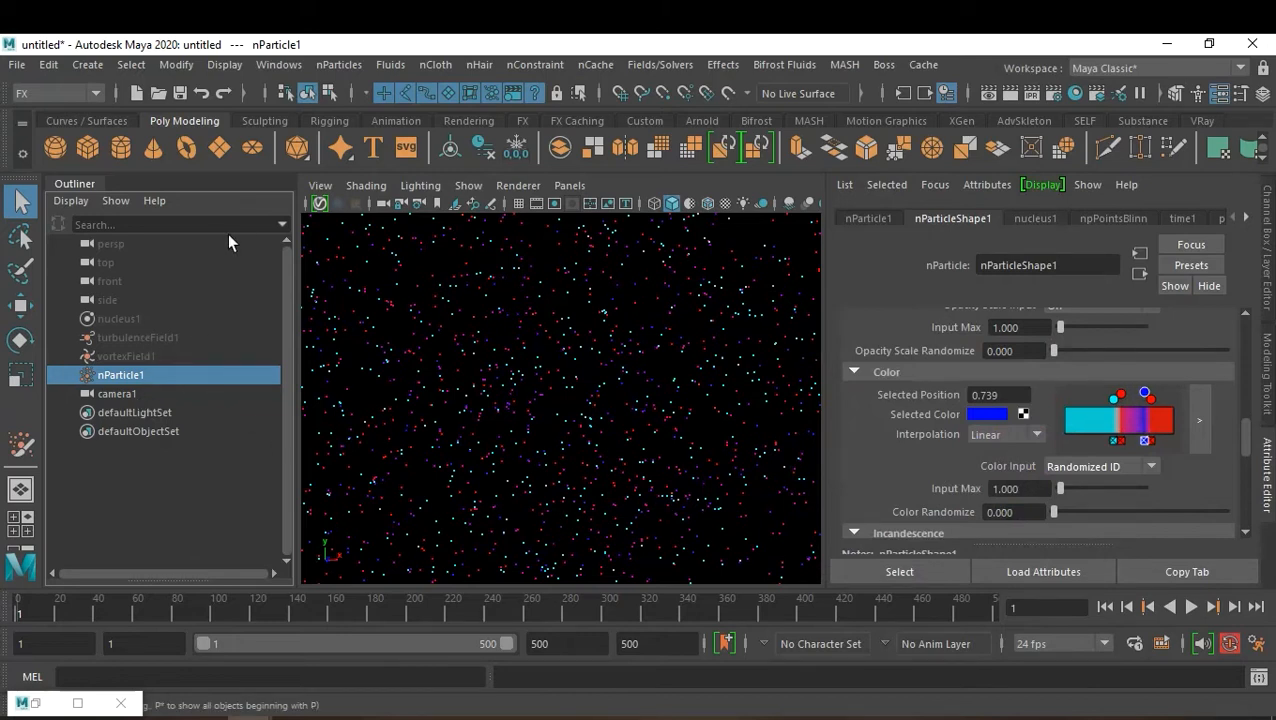
Step: Show camera names in the viewport's heads-up display
{"action": "left_click", "coordinate": [222, 66]}
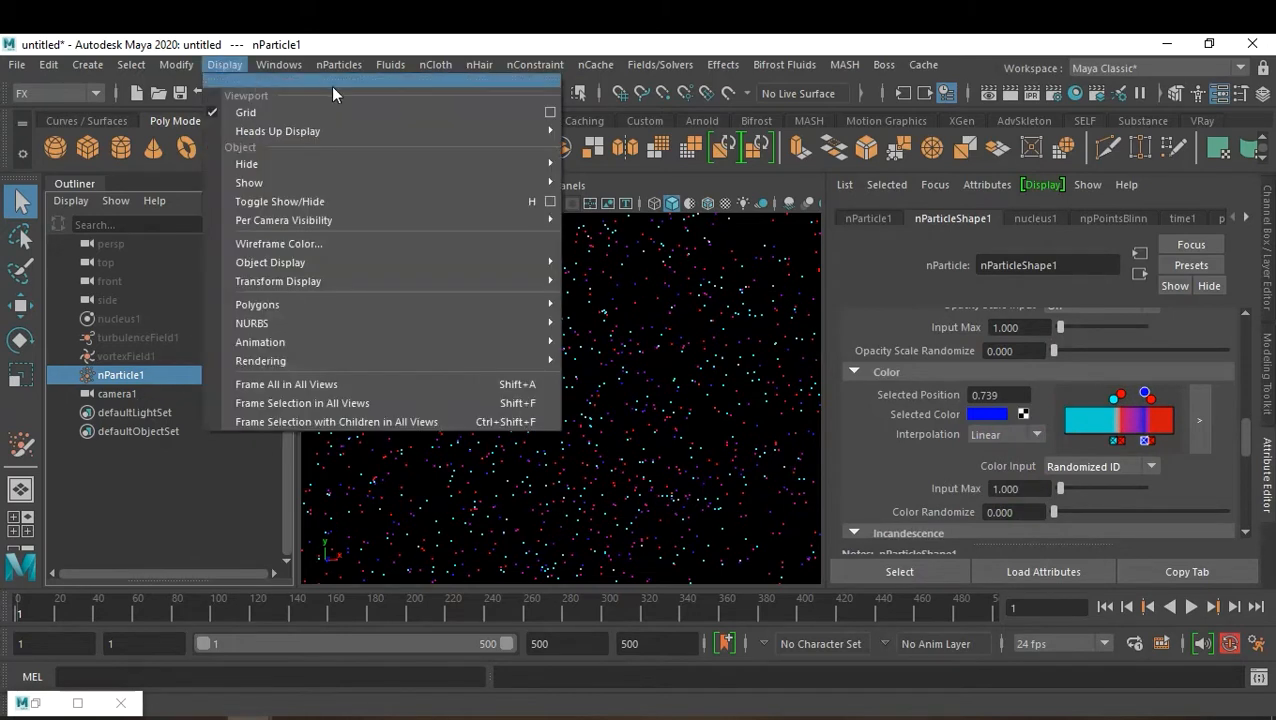
{"action": "mouse_move", "coordinate": [341, 132]}
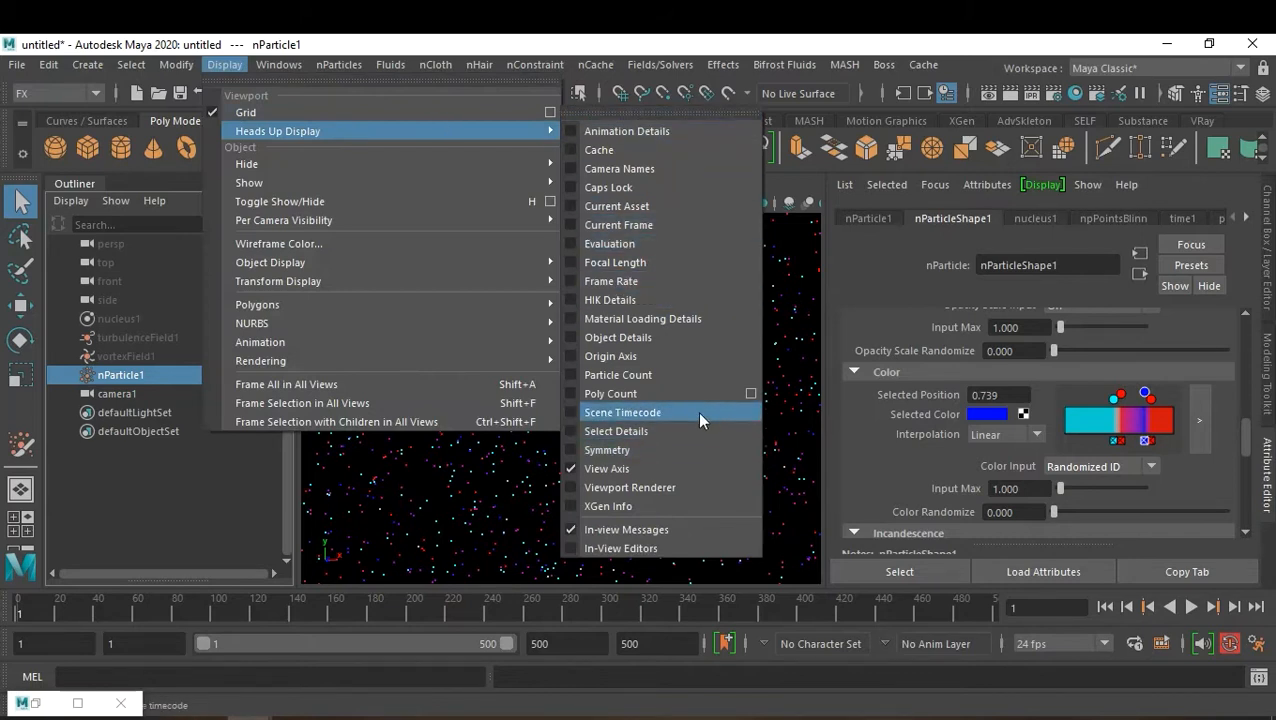
{"action": "left_click", "coordinate": [573, 169]}
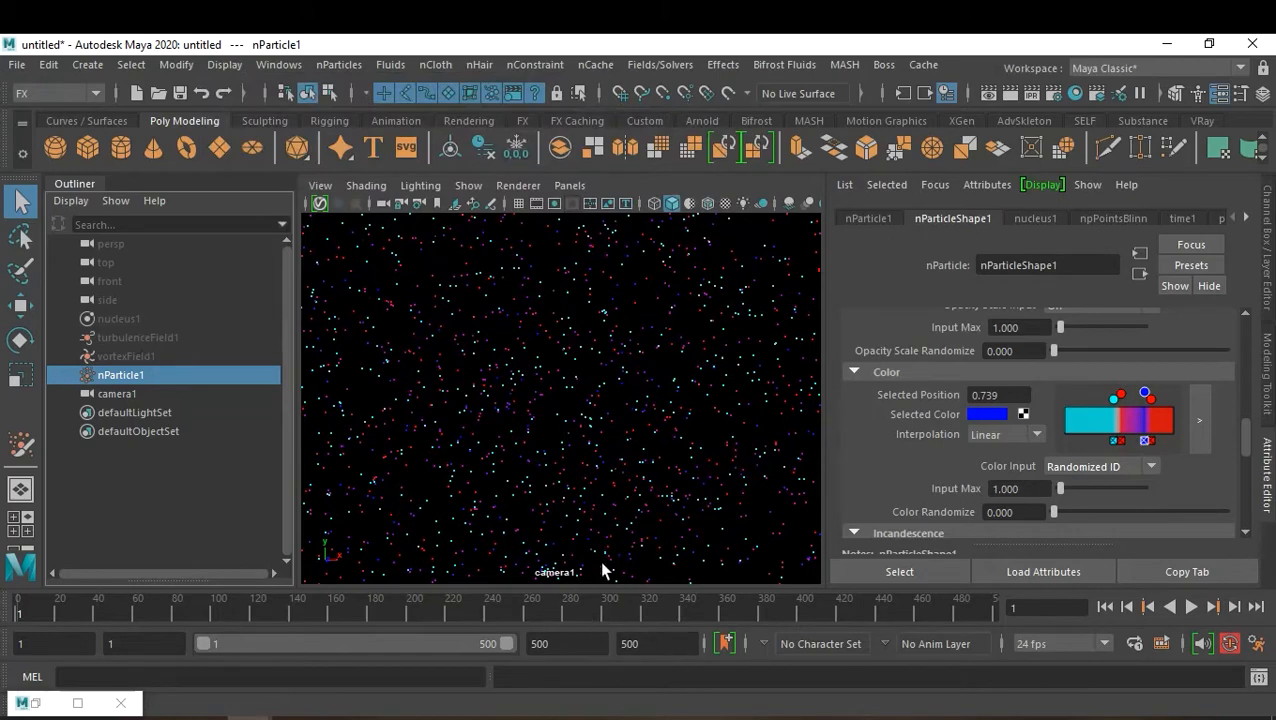
Step: Reframe the particles from farther back through camera1, about 471.552 in Z, and keyframe camera1 at frame 1
{"action": "right_click_drag", "start_coordinate": [602, 570], "coordinate": [443, 435], "text": "alt"}
{"action": "left_click", "coordinate": [154, 510]}
{"action": "right_click_drag", "start_coordinate": [621, 447], "coordinate": [558, 444], "text": "alt"}
{"action": "middle_click_drag", "start_coordinate": [558, 444], "coordinate": [634, 516], "text": "alt"}
{"action": "mouse_move", "coordinate": [634, 516]}
{"action": "left_mouse_down", "text": "alt"}
{"action": "mouse_move", "coordinate": [624, 488]}
{"action": "mouse_move", "coordinate": [632, 501]}
{"action": "left_mouse_up", "text": "alt"}
{"action": "middle_click_drag", "start_coordinate": [632, 501], "coordinate": [620, 476], "text": "alt"}
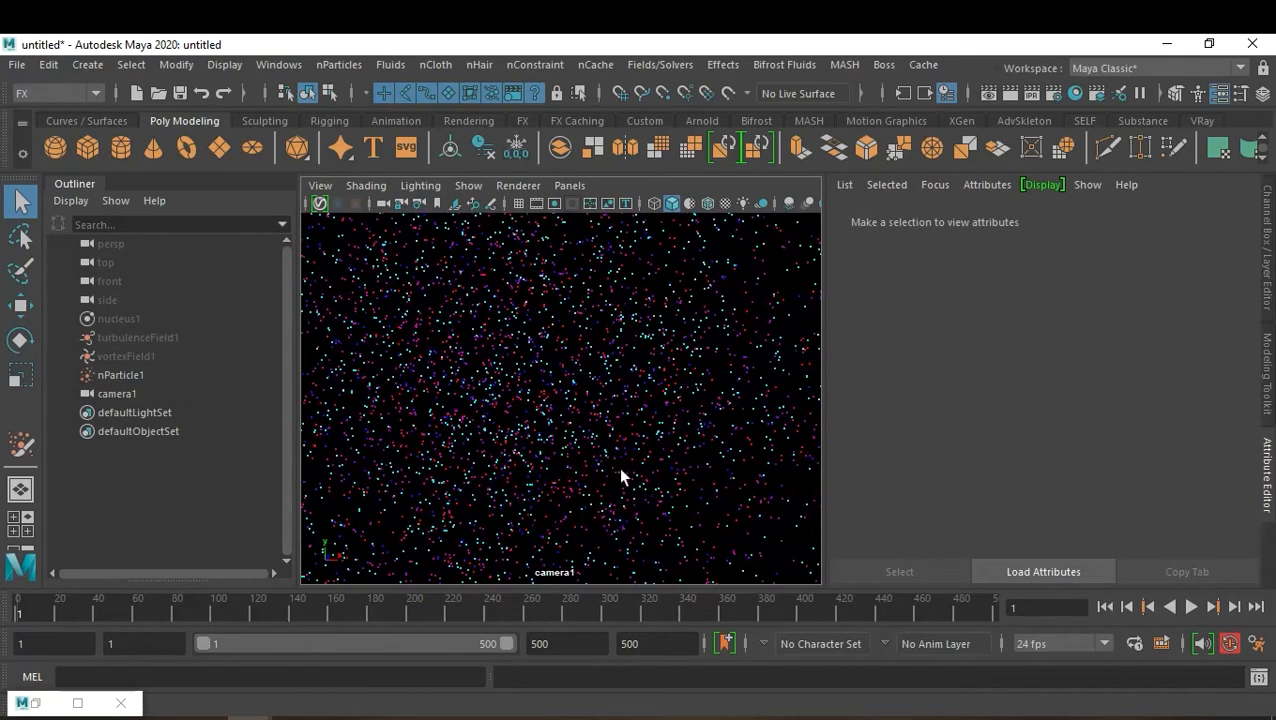
{"action": "left_click", "coordinate": [132, 392]}
{"action": "key", "text": "ctrl+a"}
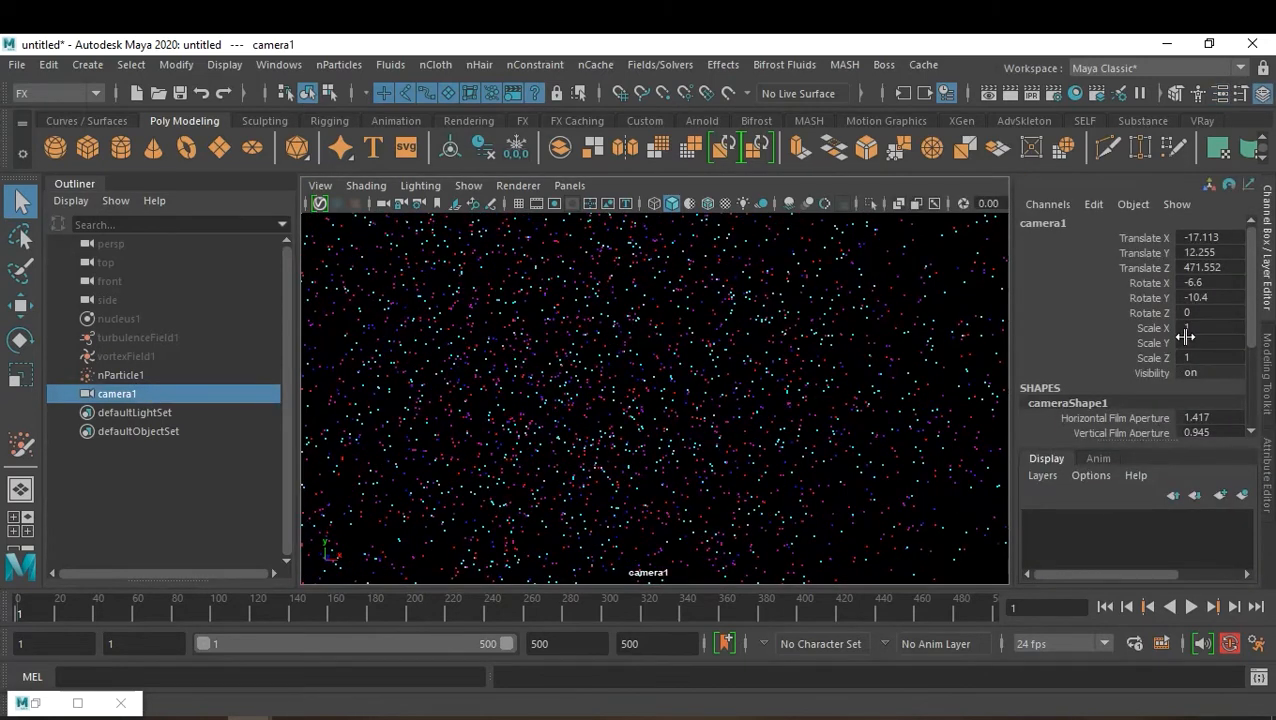
{"action": "key", "text": "s"}
Step: Set the end of the playback range to frame 200
{"action": "double_click", "coordinate": [545, 643]}
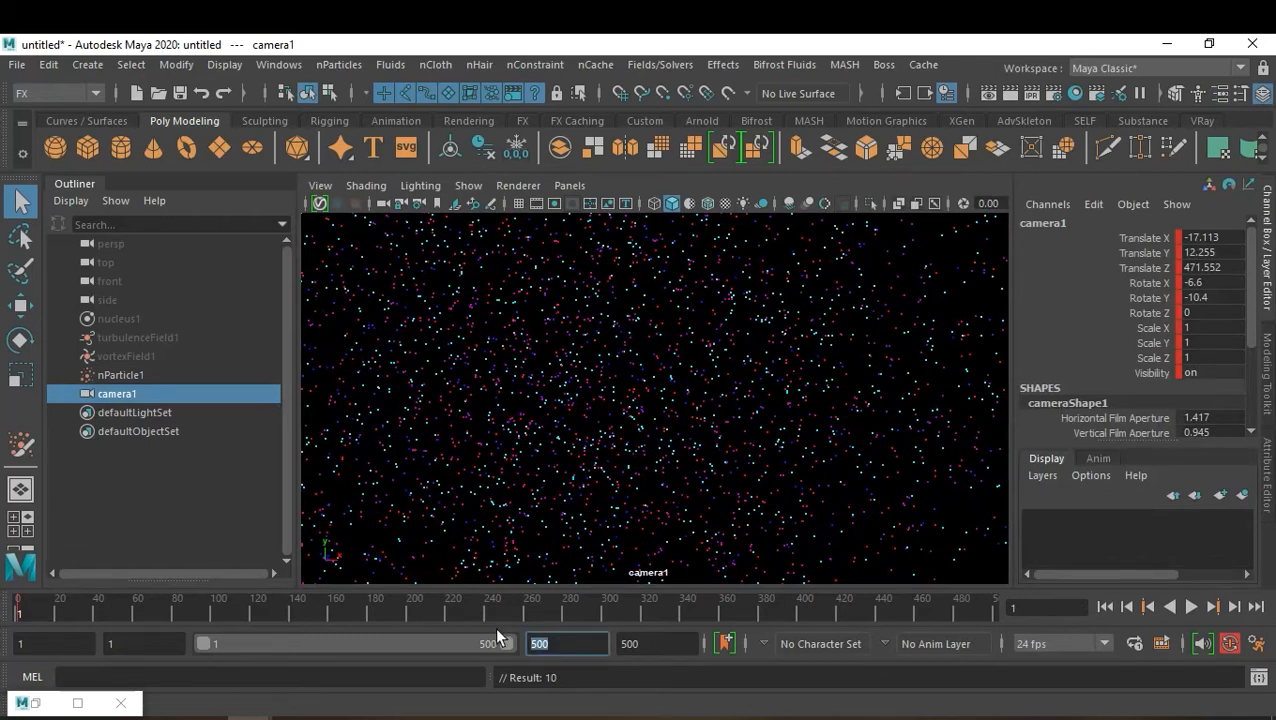
{"action": "type", "text": "200"}
{"action": "key", "text": "Return"}
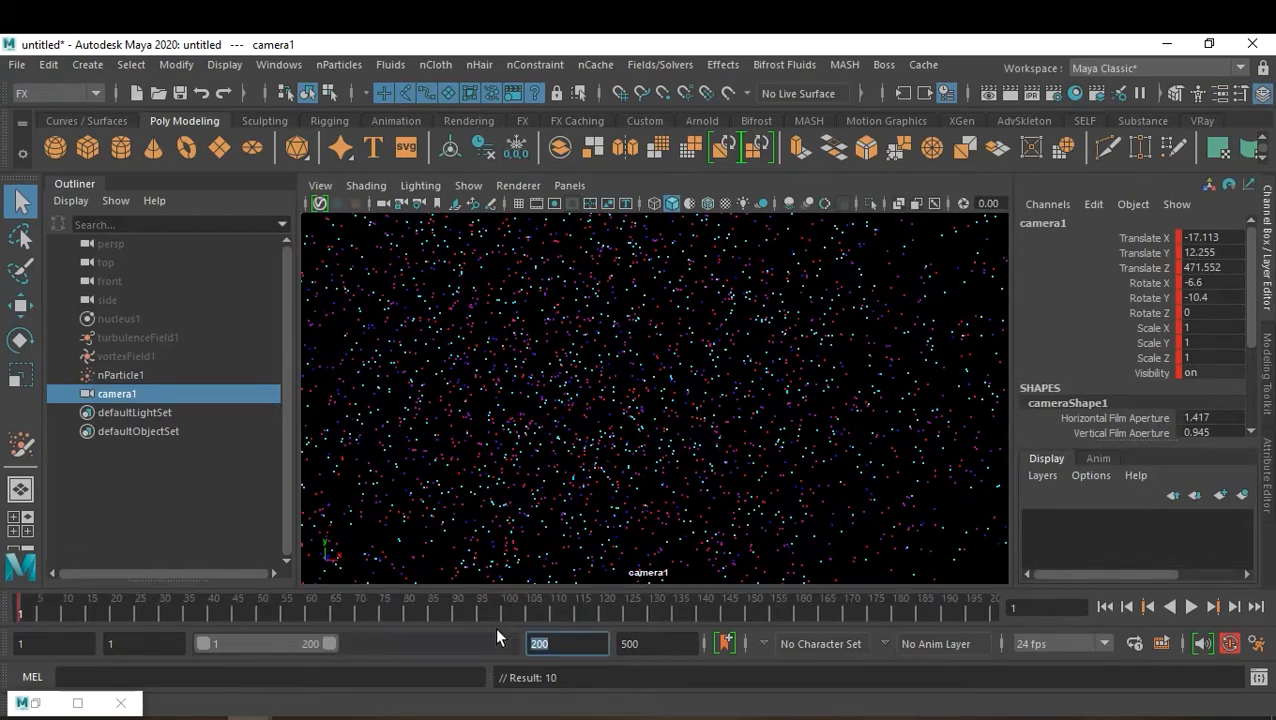
Step: At frame 200, dolly camera1 in among the particles to about 68.042 in Z, and play the camera animation from the start
{"action": "key", "text": "alt+v"}
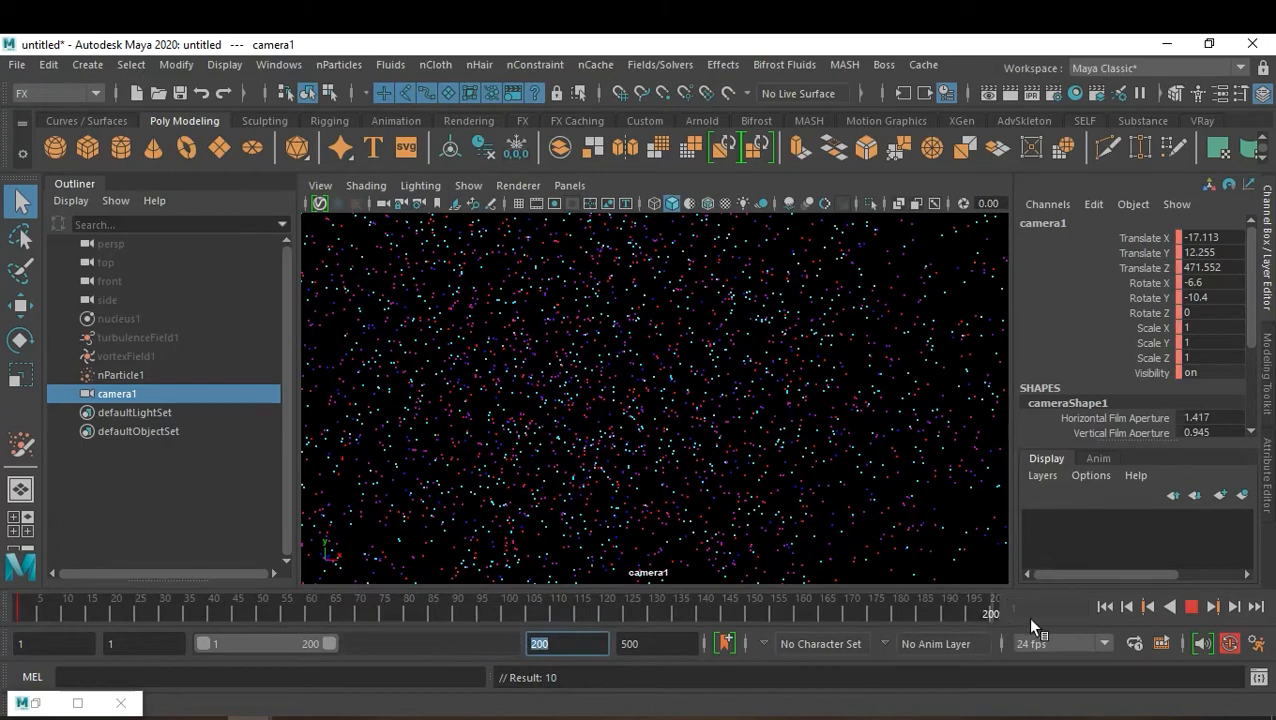
{"action": "right_click_drag", "start_coordinate": [617, 481], "coordinate": [944, 510], "text": "alt"}
{"action": "right_click_drag", "start_coordinate": [685, 462], "coordinate": [785, 521], "text": "alt"}
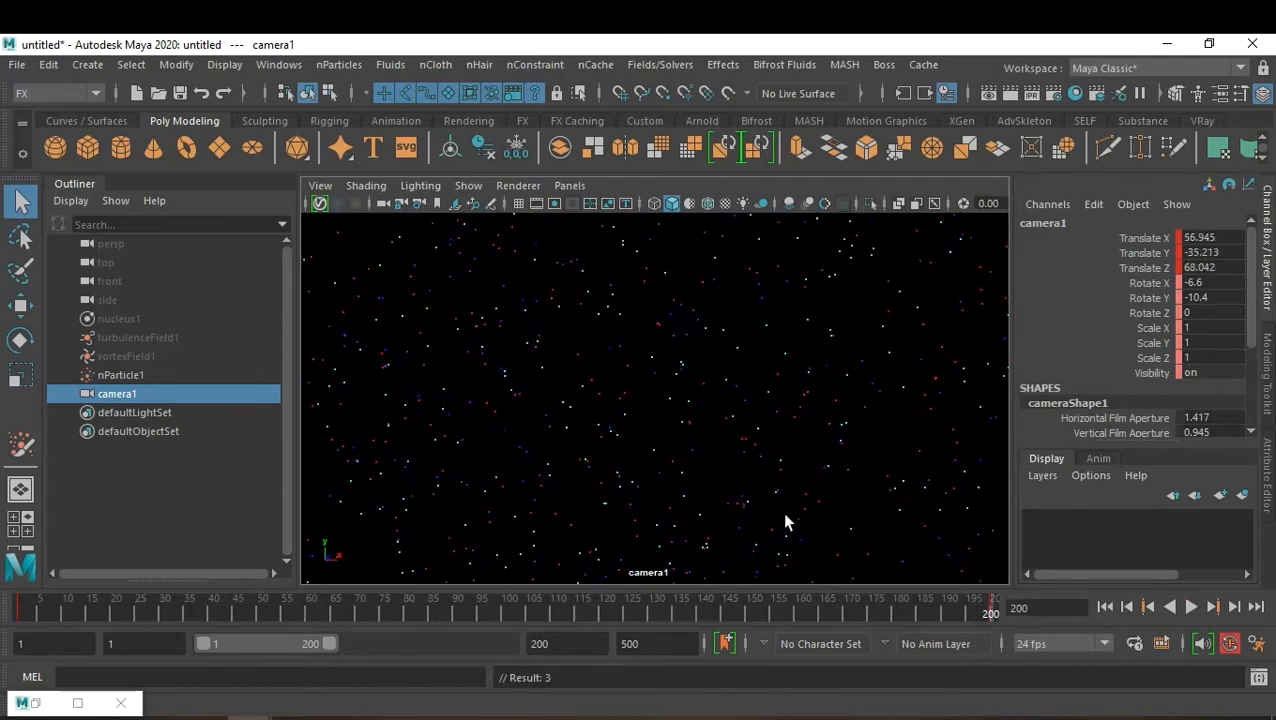
{"action": "left_click", "coordinate": [1105, 607]}
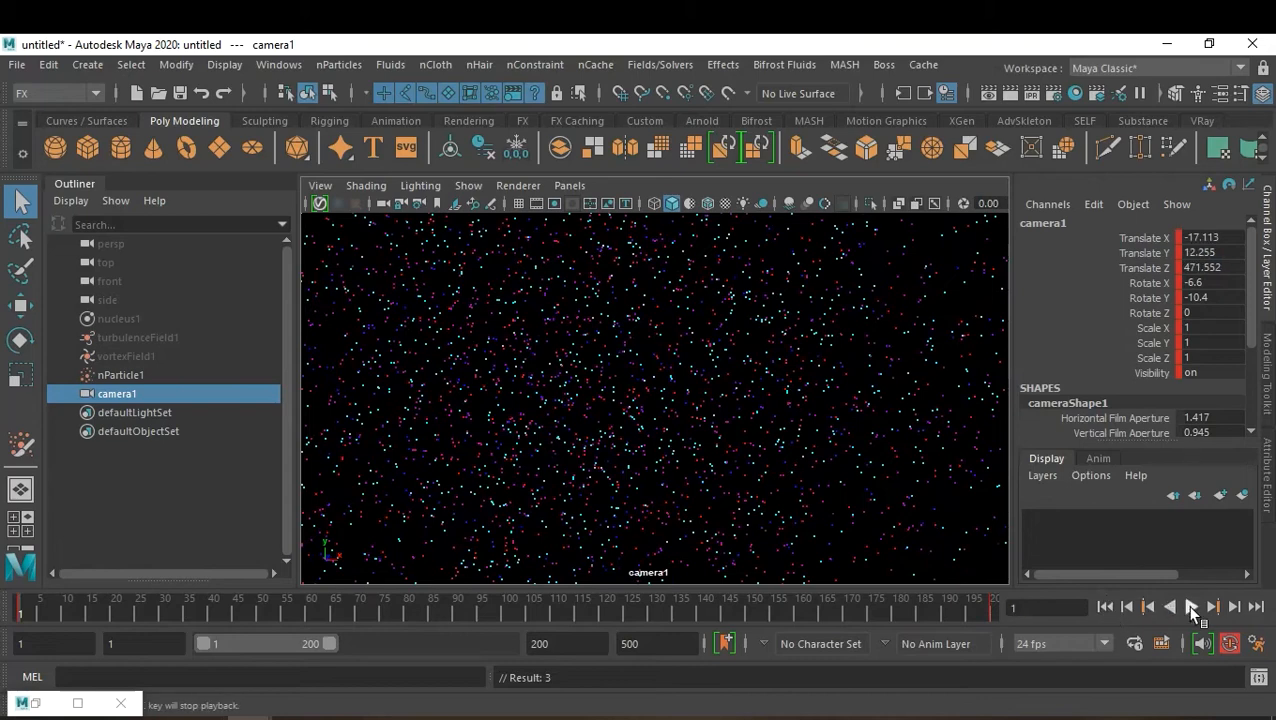
{"action": "left_click", "coordinate": [1190, 607]}
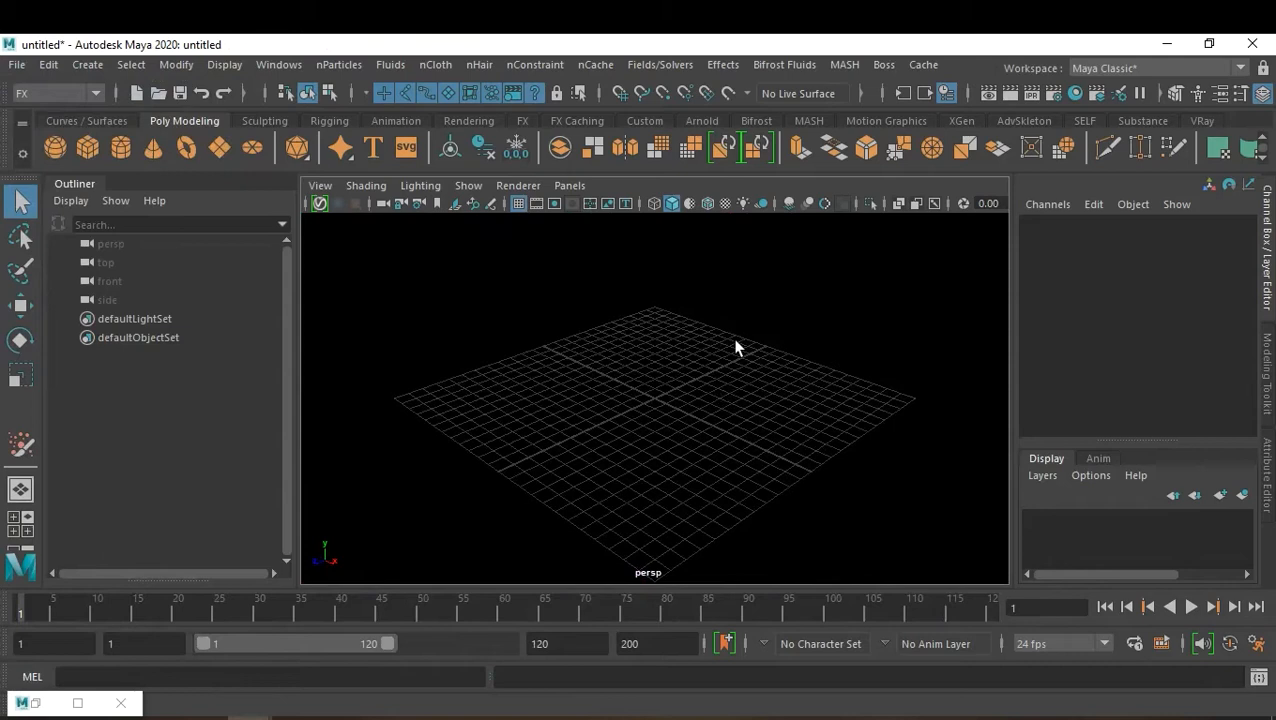
Step: In the new scene, reset the nParticle Tool's settings to their defaults
{"action": "left_click", "coordinate": [326, 64]}
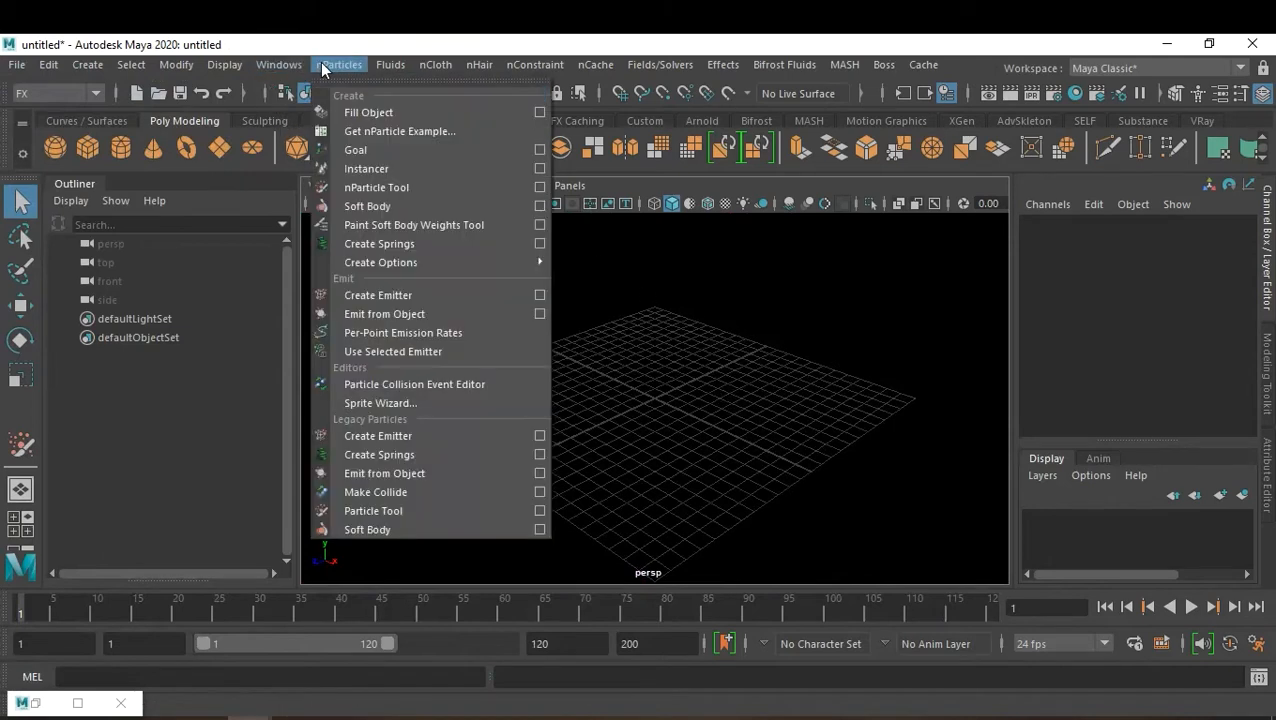
{"action": "left_click", "coordinate": [541, 188]}
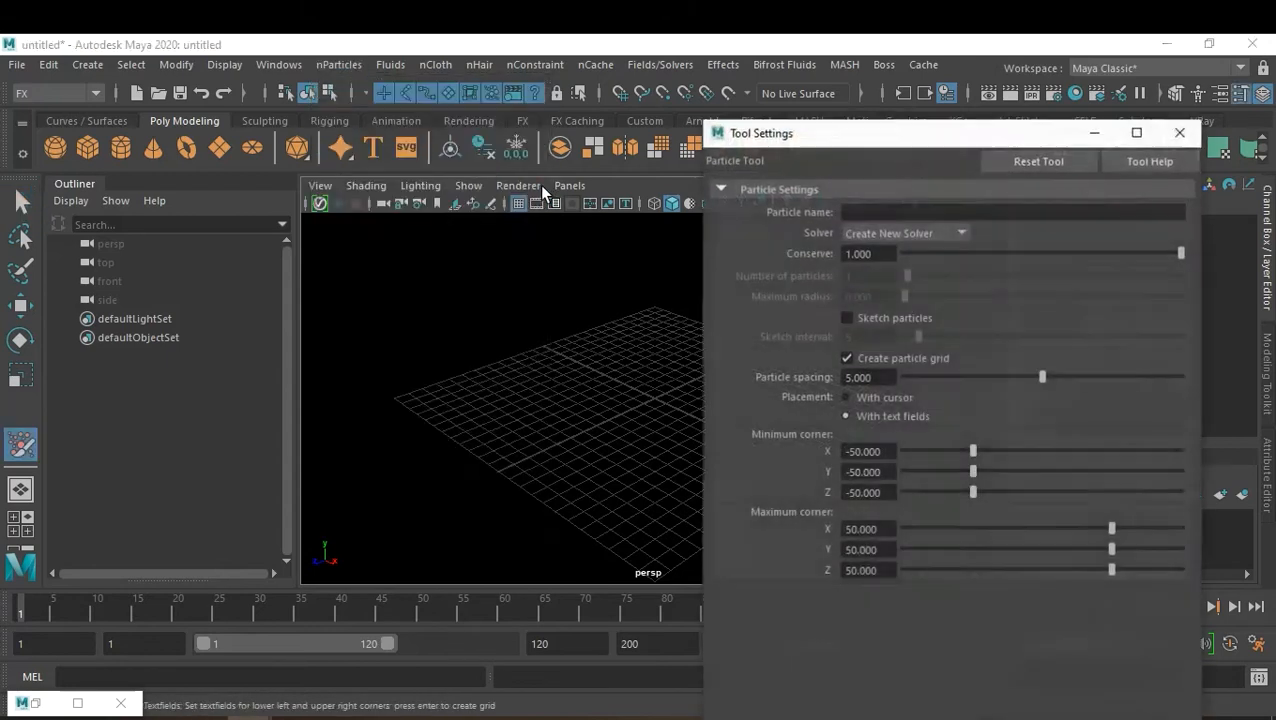
{"action": "left_click", "coordinate": [1041, 160]}
{"action": "left_click", "coordinate": [1180, 132]}
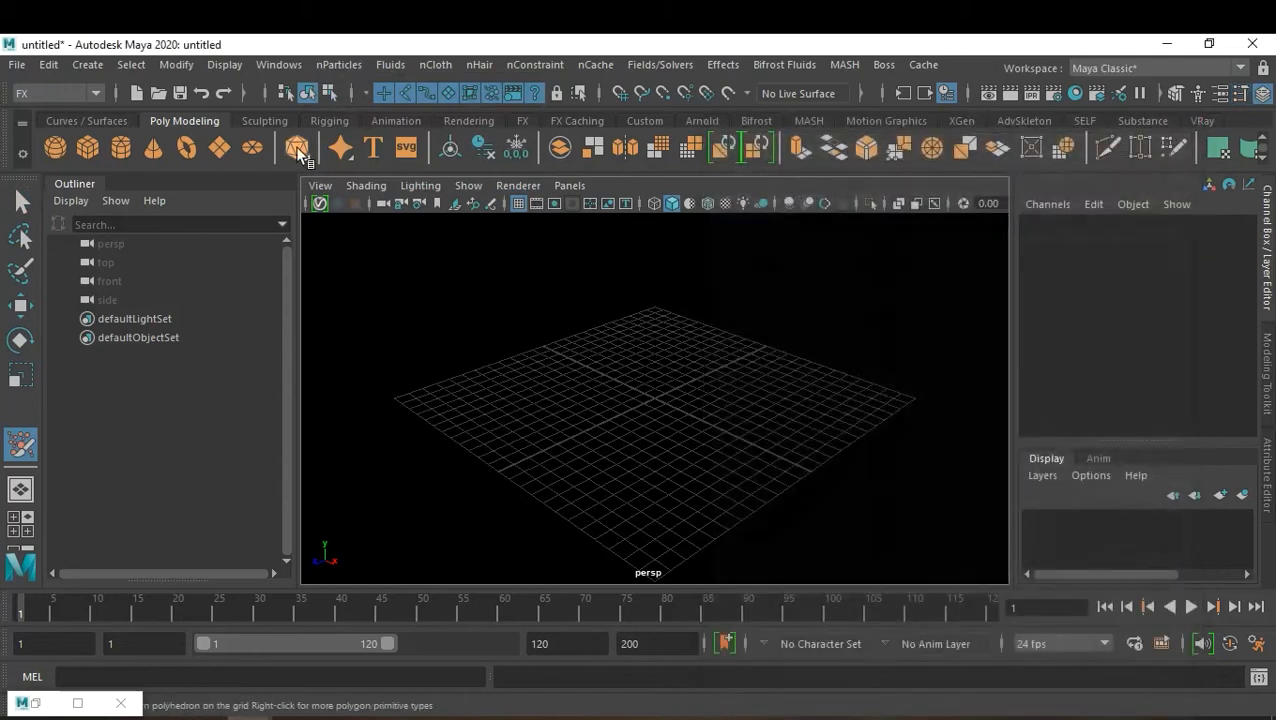
Step: Enable Sketch particles for the nParticle Tool, with the number of particles at 30 and the maximum radius at 20
{"action": "left_click", "coordinate": [338, 65]}
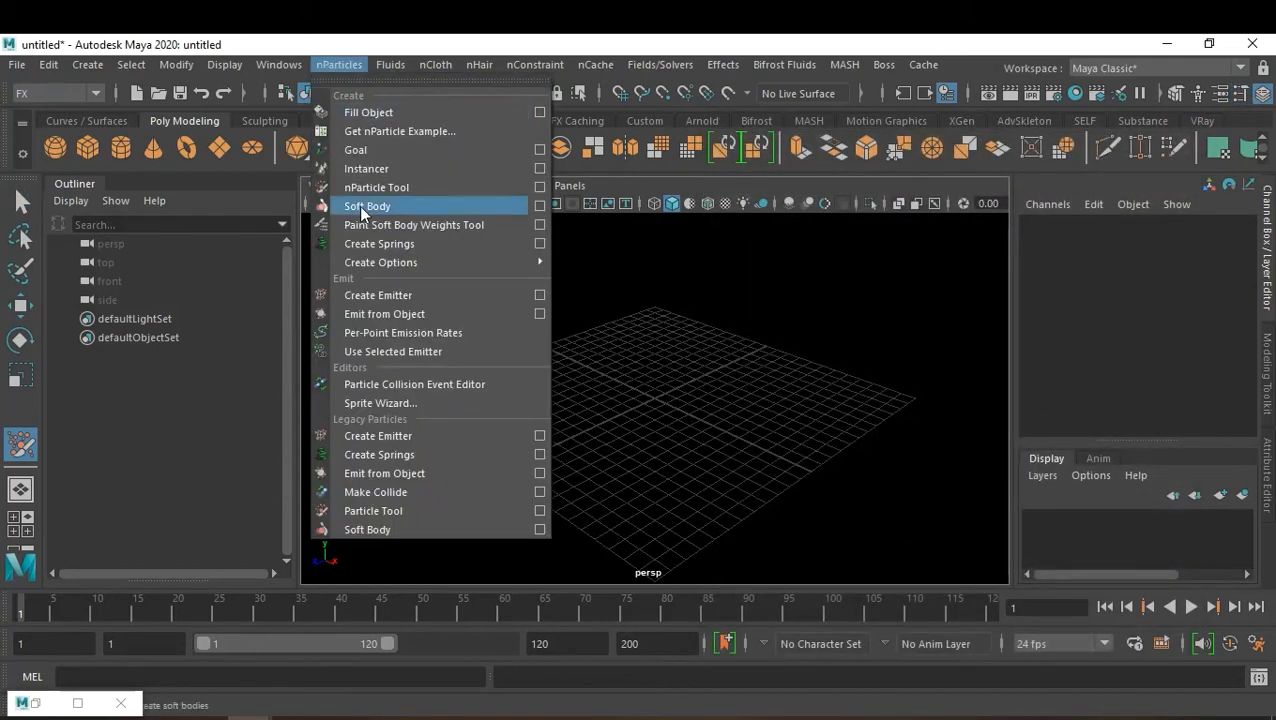
{"action": "left_click", "coordinate": [539, 187]}
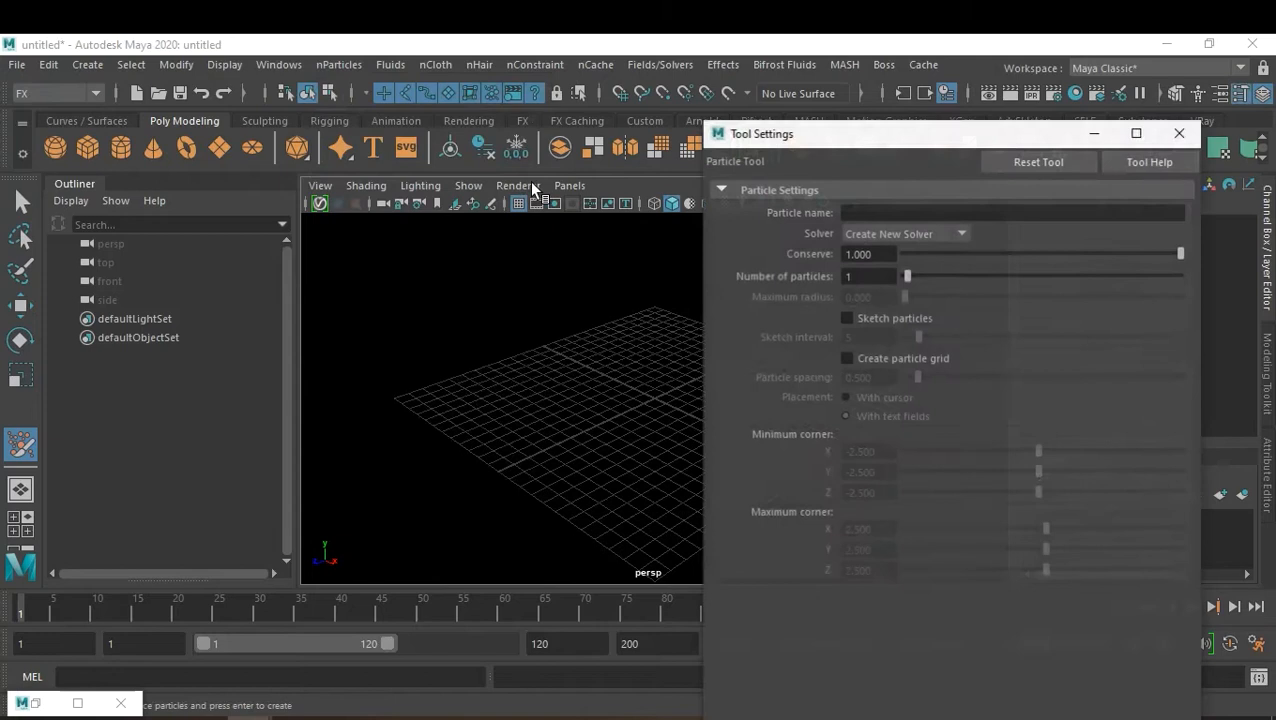
{"action": "left_click", "coordinate": [847, 318]}
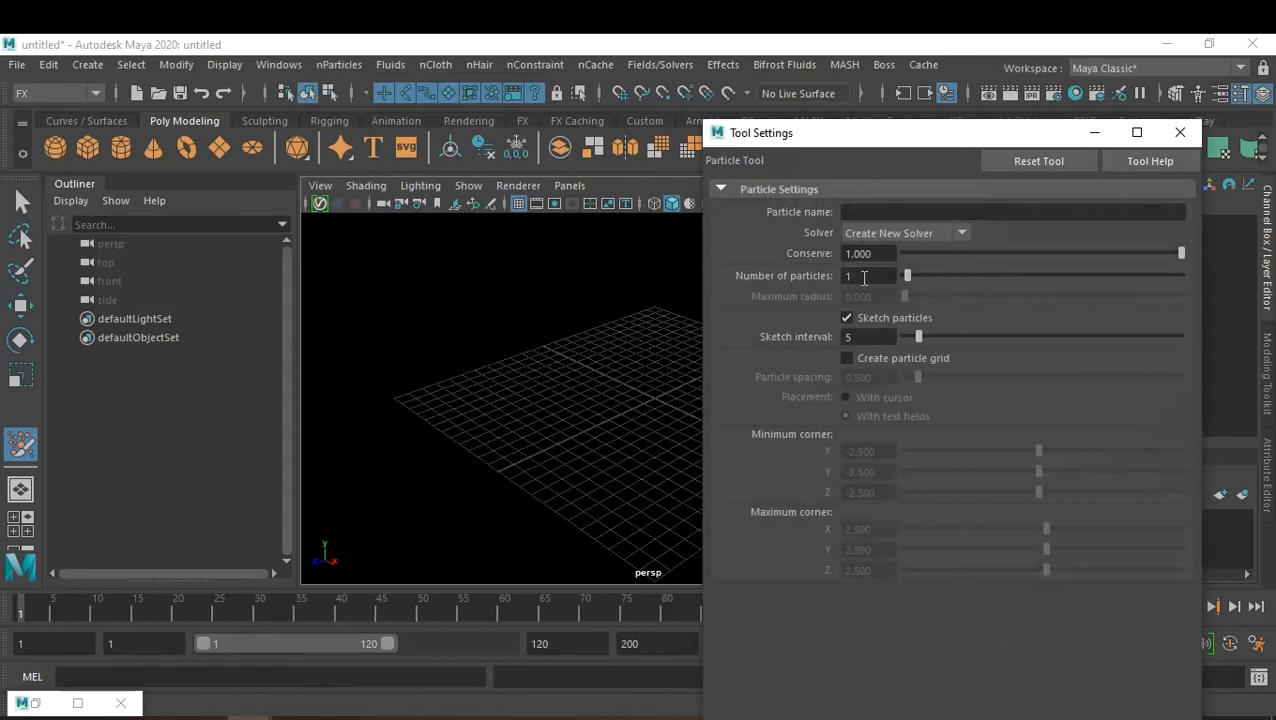
{"action": "double_click", "coordinate": [876, 278]}
{"action": "type", "text": "30"}
{"action": "key", "text": "Return"}
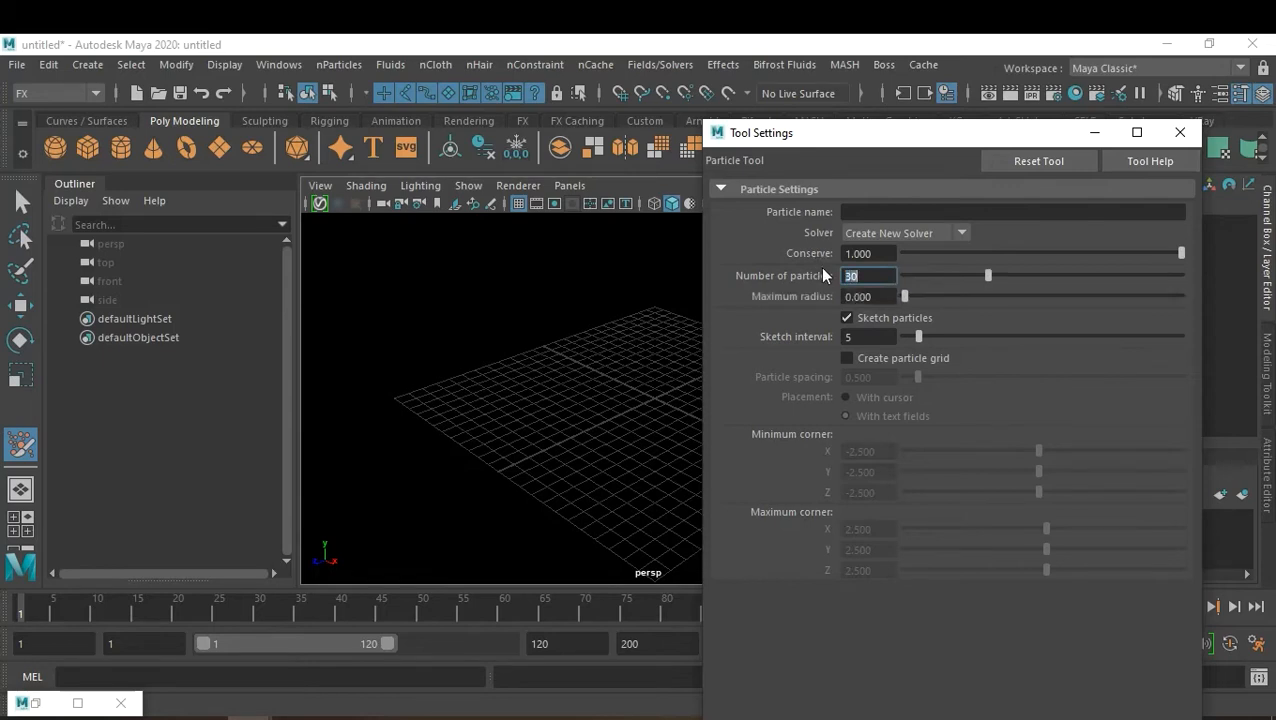
{"action": "double_click", "coordinate": [866, 293]}
{"action": "type", "text": "20"}
{"action": "key", "text": "Return"}
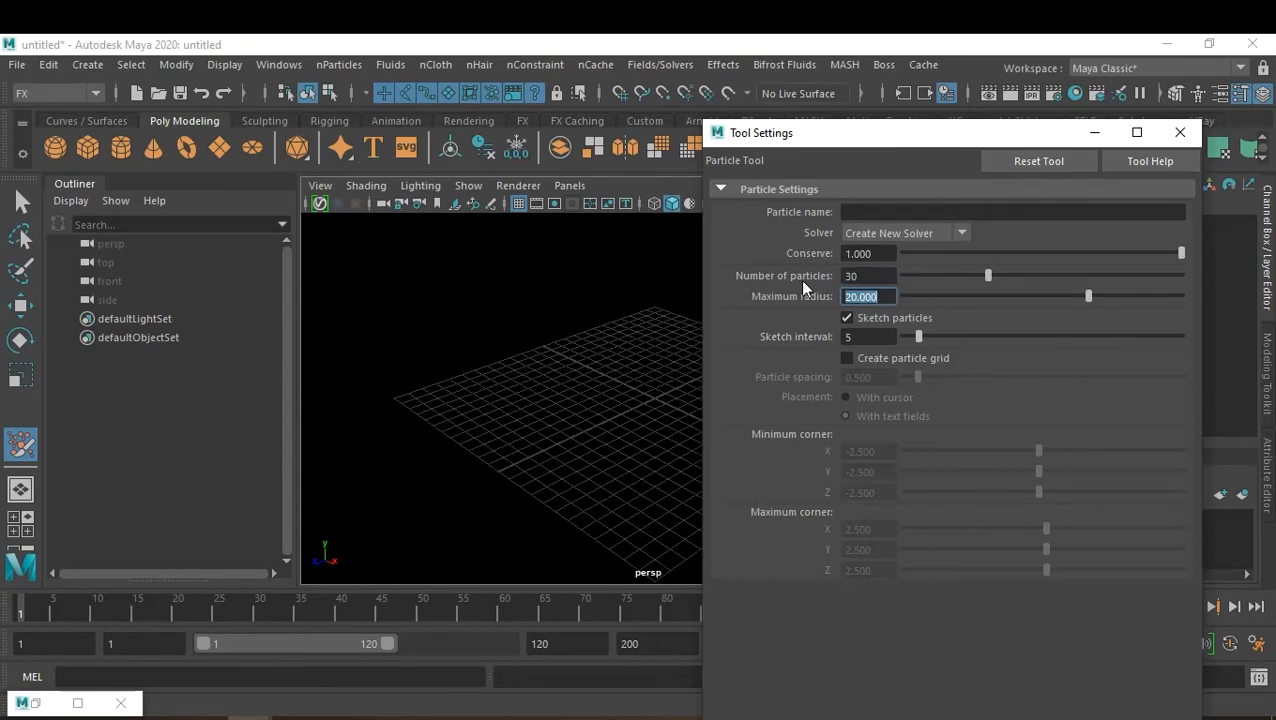
Step: Sketch a broad, curving cloud of particles around the grid with several freehand strokes from different view angles
{"action": "scroll", "coordinate": [415, 397], "scroll_direction": "down", "scroll_amount": 3}
{"action": "mouse_move", "coordinate": [458, 362]}
{"action": "left_mouse_down"}
{"action": "mouse_move", "coordinate": [400, 310]}
{"action": "mouse_move", "coordinate": [464, 343]}
{"action": "left_mouse_up"}
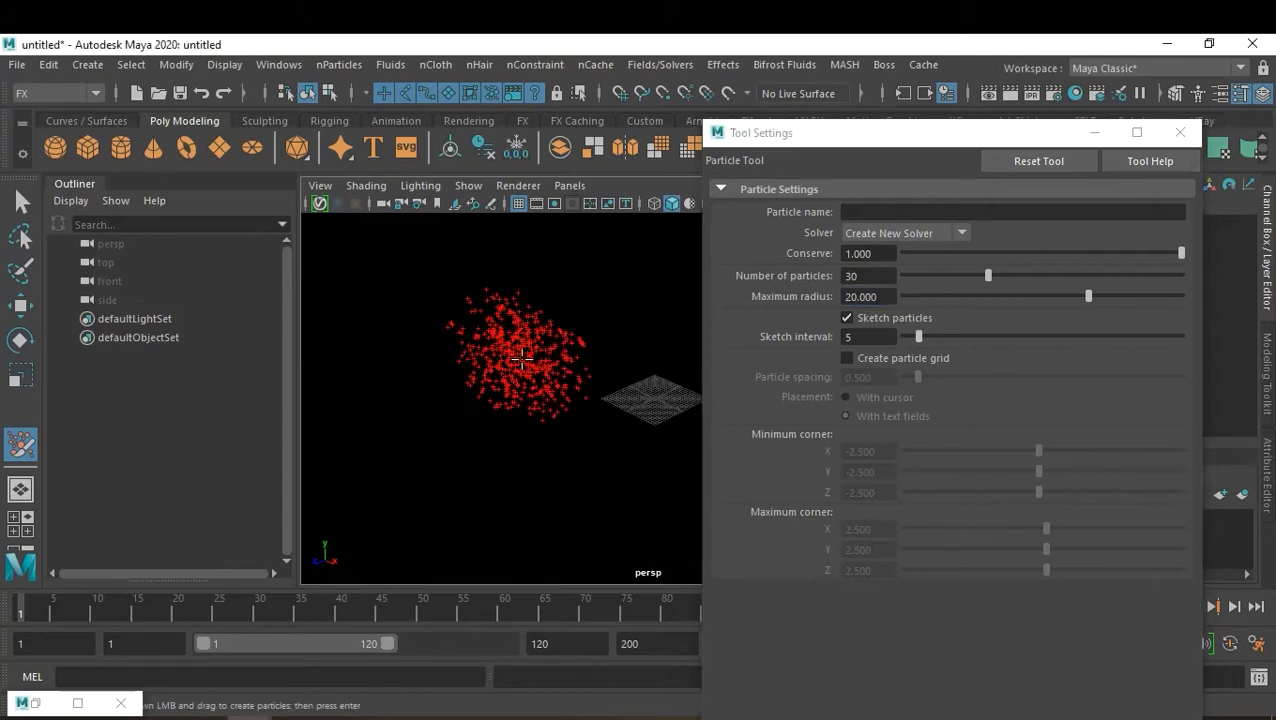
{"action": "mouse_move", "coordinate": [321, 343]}
{"action": "left_mouse_down"}
{"action": "mouse_move", "coordinate": [590, 392]}
{"action": "mouse_move", "coordinate": [692, 520]}
{"action": "left_mouse_up"}
{"action": "middle_click_drag", "start_coordinate": [546, 408], "coordinate": [393, 376], "text": "alt"}
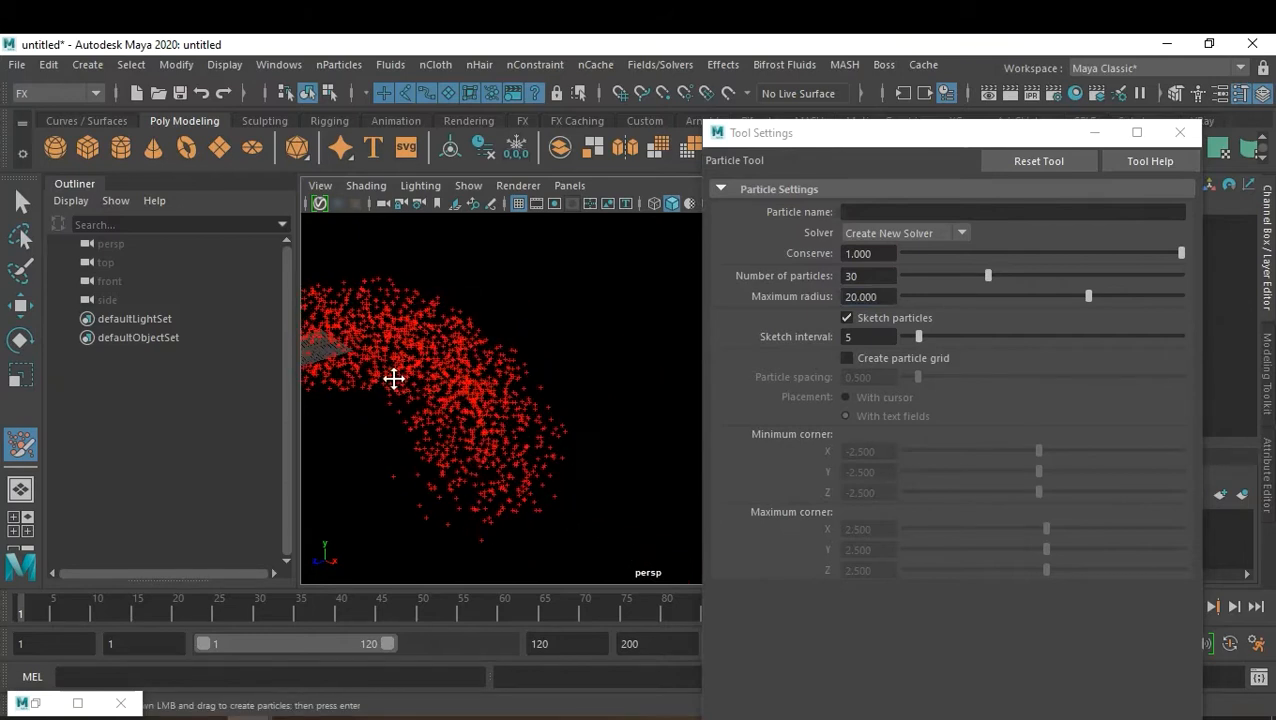
{"action": "mouse_move", "coordinate": [500, 560]}
{"action": "left_mouse_down"}
{"action": "mouse_move", "coordinate": [546, 523]}
{"action": "mouse_move", "coordinate": [558, 325]}
{"action": "left_mouse_up"}
{"action": "left_click_drag", "start_coordinate": [484, 285], "coordinate": [476, 392], "text": "alt"}
{"action": "mouse_move", "coordinate": [382, 393]}
{"action": "left_mouse_down"}
{"action": "mouse_move", "coordinate": [525, 455]}
{"action": "mouse_move", "coordinate": [580, 545]}
{"action": "mouse_move", "coordinate": [369, 441]}
{"action": "mouse_move", "coordinate": [450, 548]}
{"action": "mouse_move", "coordinate": [508, 553]}
{"action": "mouse_move", "coordinate": [456, 427]}
{"action": "mouse_move", "coordinate": [515, 417]}
{"action": "mouse_move", "coordinate": [456, 398]}
{"action": "mouse_move", "coordinate": [441, 370]}
{"action": "left_mouse_up"}
{"action": "mouse_move", "coordinate": [563, 374]}
{"action": "left_mouse_down"}
{"action": "mouse_move", "coordinate": [588, 296]}
{"action": "mouse_move", "coordinate": [655, 300]}
{"action": "mouse_move", "coordinate": [541, 521]}
{"action": "mouse_move", "coordinate": [425, 570]}
{"action": "mouse_move", "coordinate": [670, 390]}
{"action": "mouse_move", "coordinate": [619, 336]}
{"action": "mouse_move", "coordinate": [604, 400]}
{"action": "left_mouse_up"}
{"action": "left_click", "coordinate": [485, 356]}
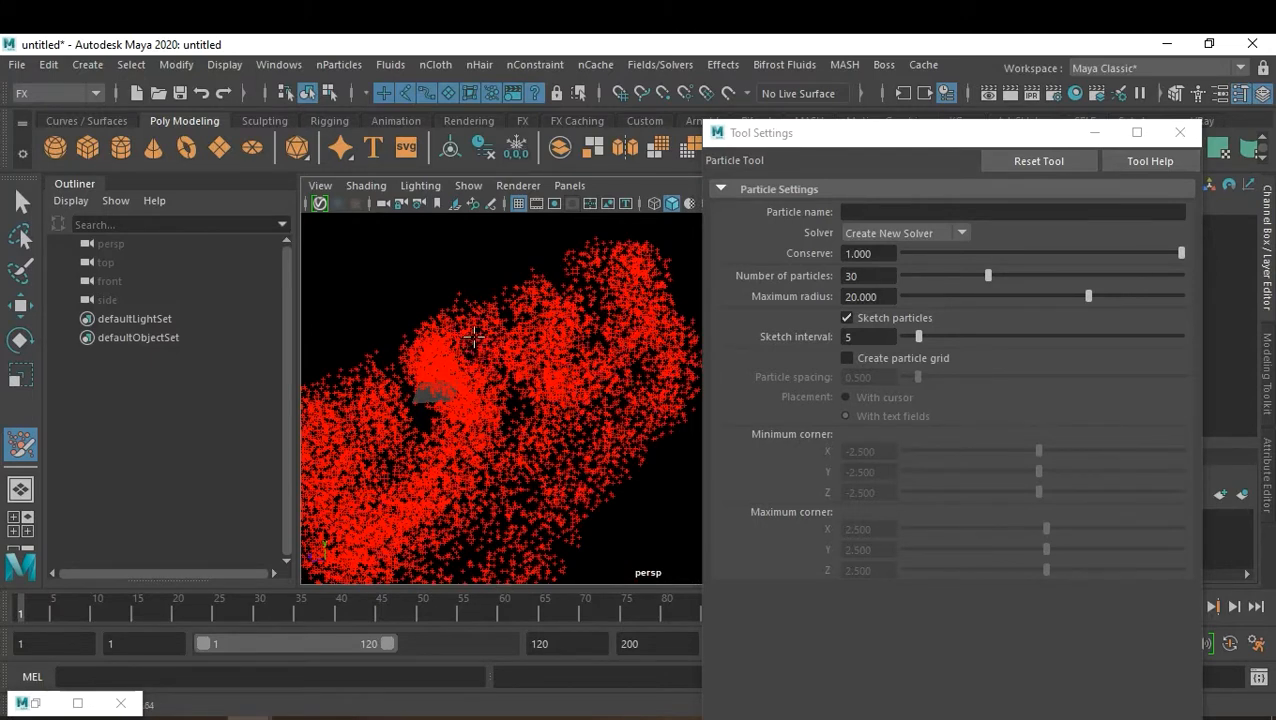
Step: Examine the depth and spread of the sketched particle cloud from several angles and distances
{"action": "middle_click_drag", "start_coordinate": [481, 372], "coordinate": [515, 373], "text": "alt"}
{"action": "left_click_drag", "start_coordinate": [514, 372], "coordinate": [495, 392], "text": "alt"}
{"action": "right_click_drag", "start_coordinate": [495, 392], "coordinate": [644, 412], "text": "alt"}
{"action": "middle_click_drag", "start_coordinate": [644, 412], "coordinate": [605, 433], "text": "alt"}
{"action": "mouse_move", "coordinate": [598, 405]}
{"action": "left_mouse_down", "text": "alt"}
{"action": "mouse_move", "coordinate": [567, 419]}
{"action": "mouse_move", "coordinate": [595, 384]}
{"action": "left_mouse_up", "text": "alt"}
{"action": "right_click_drag", "start_coordinate": [595, 384], "coordinate": [318, 350], "text": "alt"}
{"action": "middle_click_drag", "start_coordinate": [452, 334], "coordinate": [437, 363], "text": "alt"}
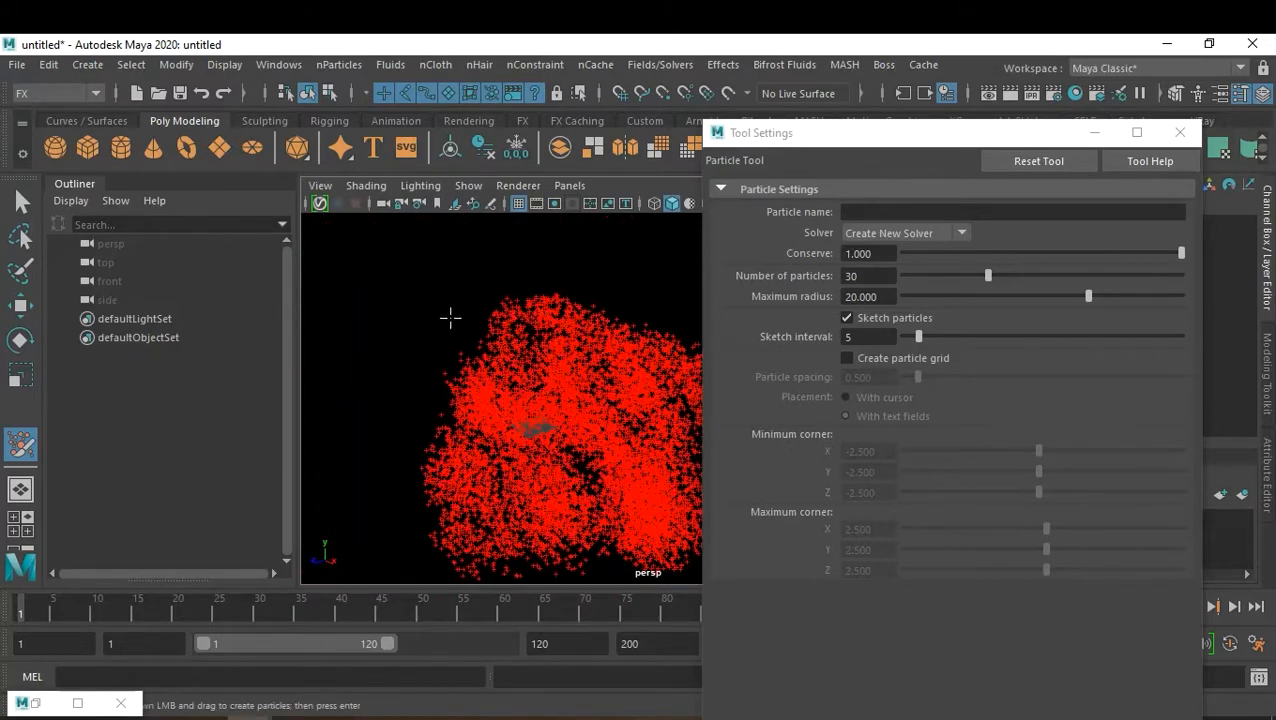
Step: Sketch further particle strokes extending both sides of the cloud, create the nParticle object, and close the tool's settings
{"action": "mouse_move", "coordinate": [443, 307]}
{"action": "left_mouse_down"}
{"action": "mouse_move", "coordinate": [335, 395]}
{"action": "mouse_move", "coordinate": [372, 428]}
{"action": "mouse_move", "coordinate": [347, 514]}
{"action": "mouse_move", "coordinate": [459, 337]}
{"action": "mouse_move", "coordinate": [388, 520]}
{"action": "left_mouse_up"}
{"action": "left_click_drag", "start_coordinate": [365, 385], "coordinate": [316, 514]}
{"action": "left_click_drag", "start_coordinate": [572, 242], "coordinate": [633, 300]}
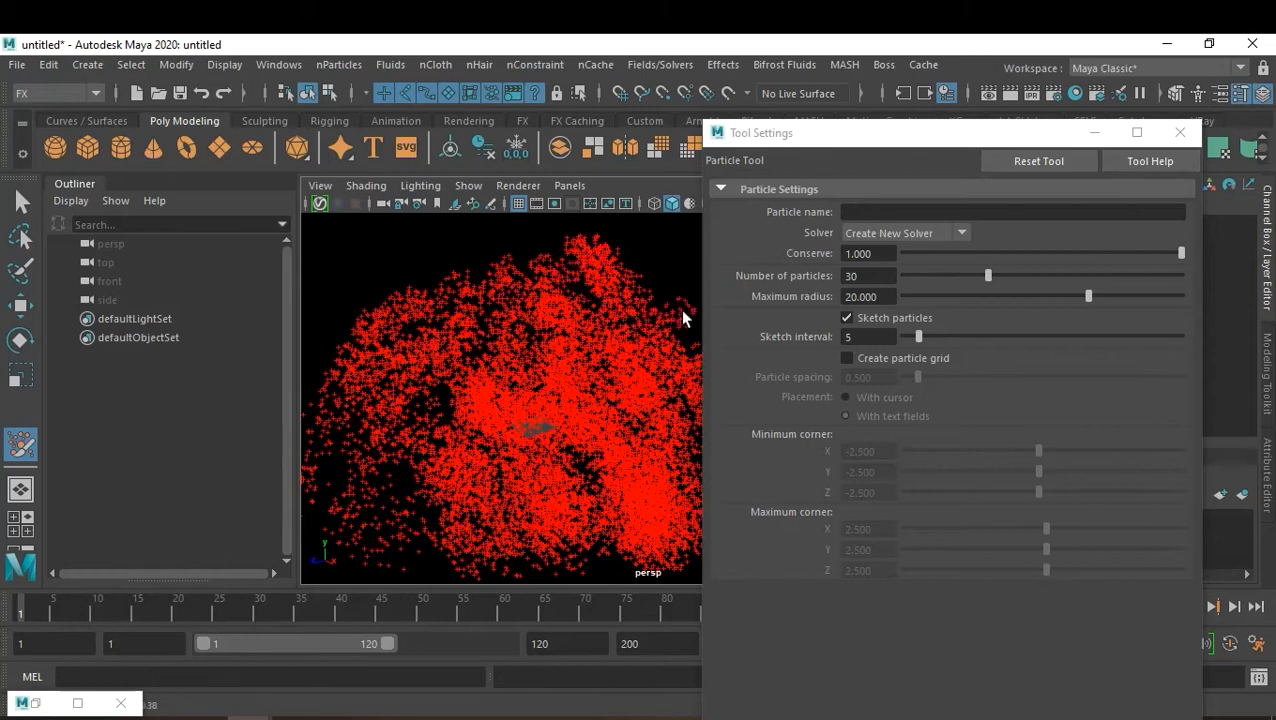
{"action": "left_click_drag", "start_coordinate": [685, 290], "coordinate": [668, 240]}
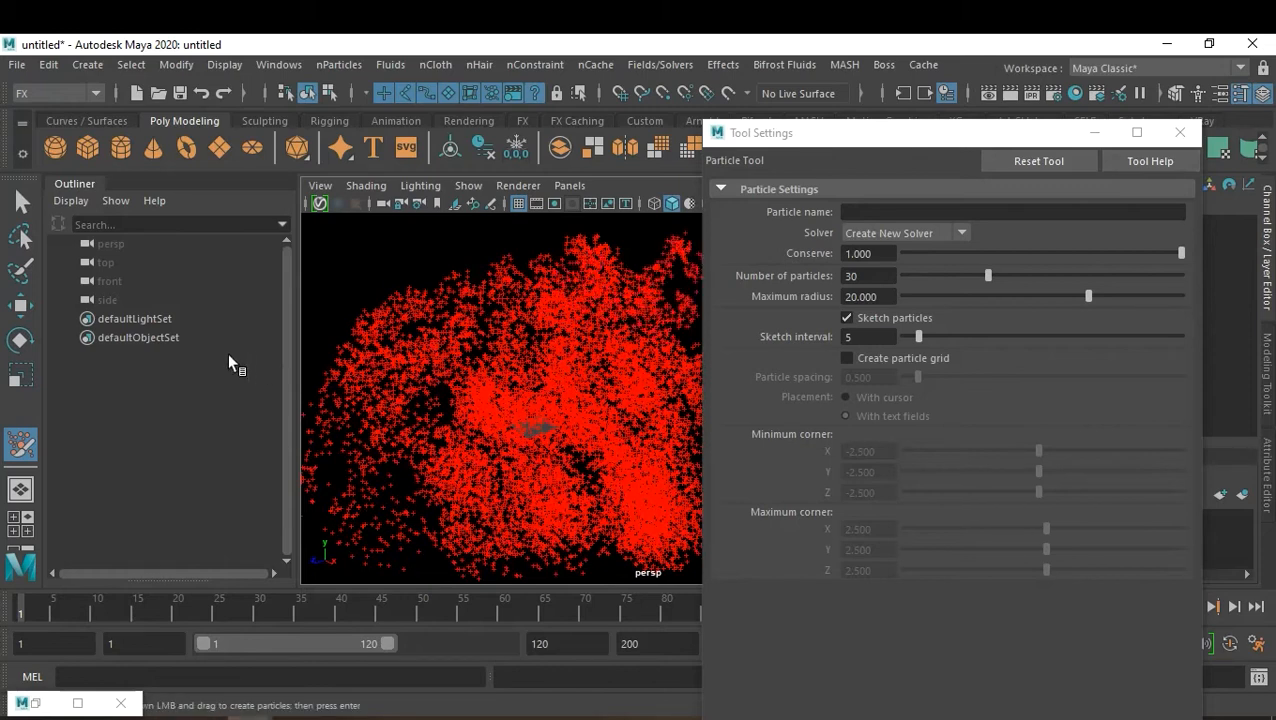
{"action": "key", "text": "Return"}
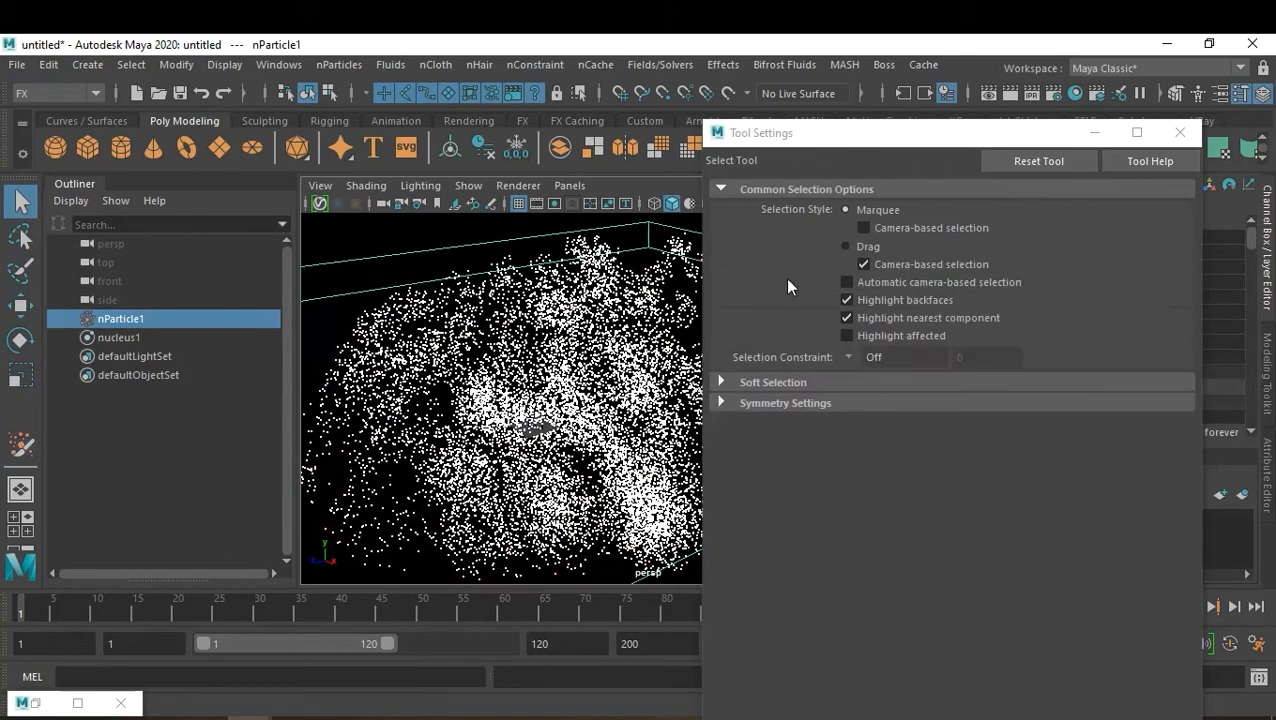
{"action": "left_click", "coordinate": [1181, 133]}
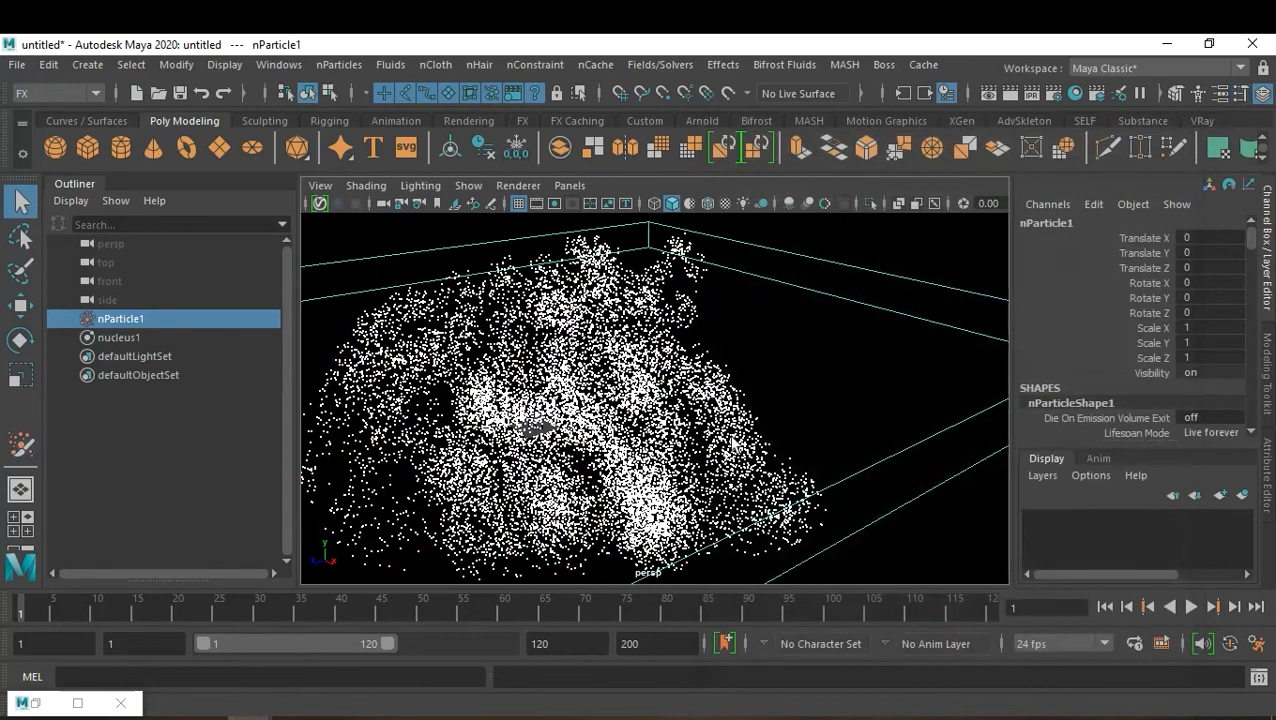
Step: View the particle cloud edge-on and keyframe the persp camera at frame 1, with Translate X at about 183
{"action": "left_click", "coordinate": [797, 378]}
{"action": "left_click_drag", "start_coordinate": [681, 447], "coordinate": [937, 425], "text": "alt"}
{"action": "right_click_drag", "start_coordinate": [937, 425], "coordinate": [820, 482], "text": "alt"}
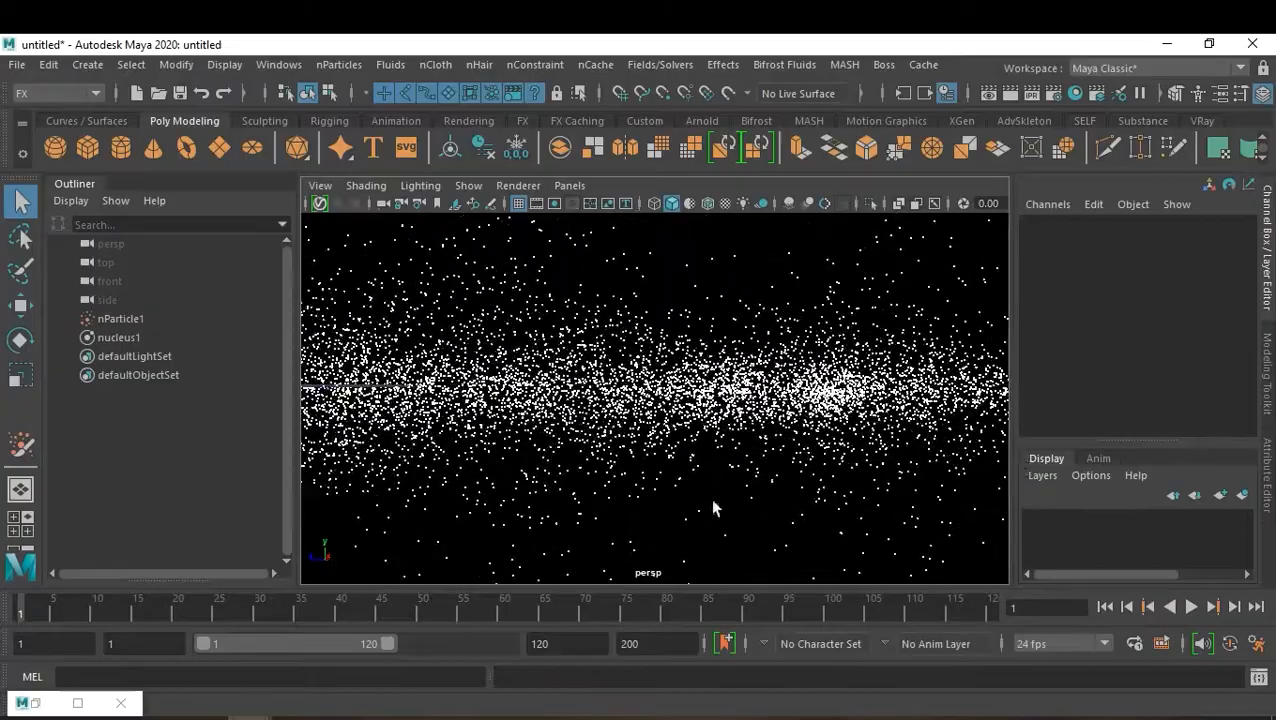
{"action": "left_click_drag", "start_coordinate": [737, 462], "coordinate": [362, 515], "text": "alt"}
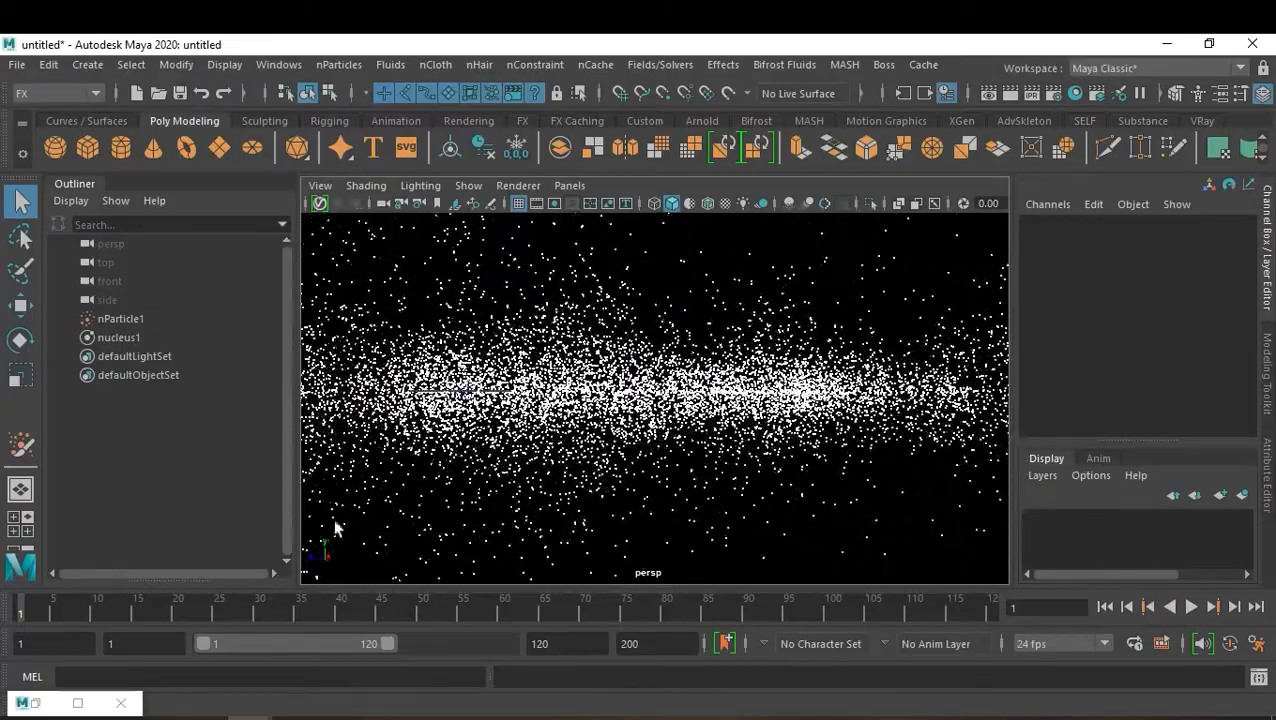
{"action": "left_click", "coordinate": [141, 319]}
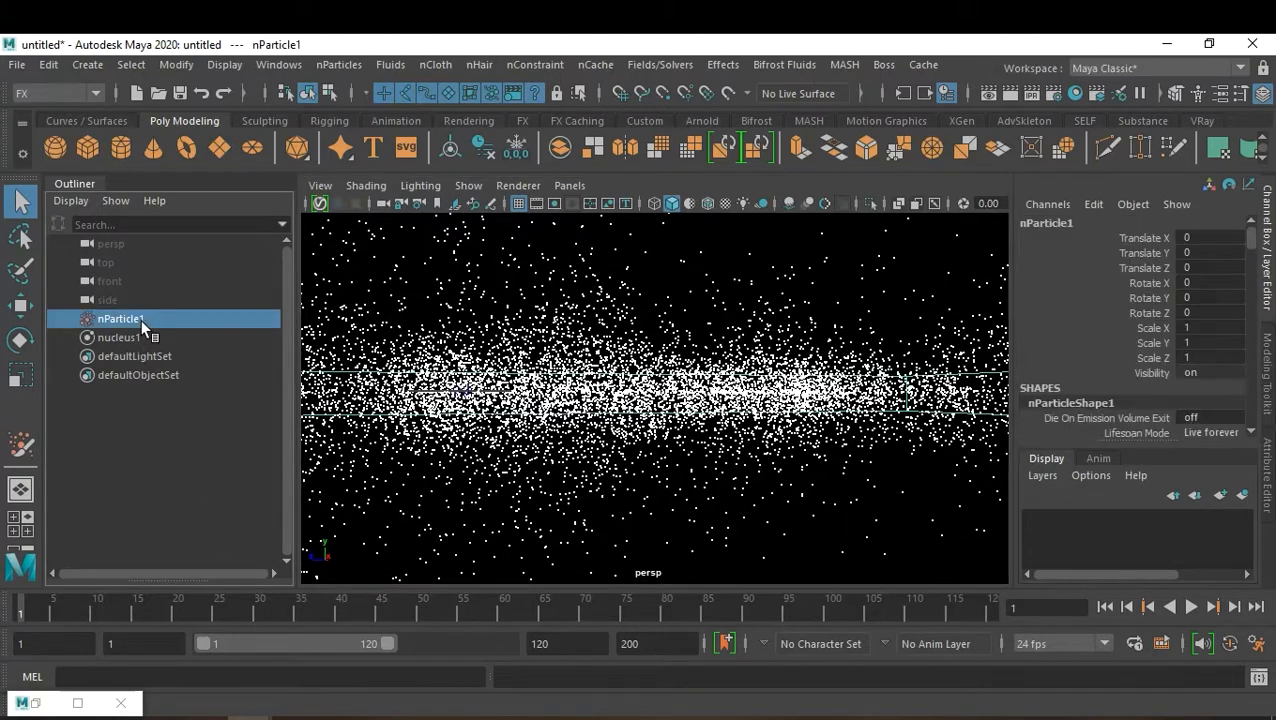
{"action": "left_click", "coordinate": [112, 425]}
{"action": "left_click", "coordinate": [112, 245]}
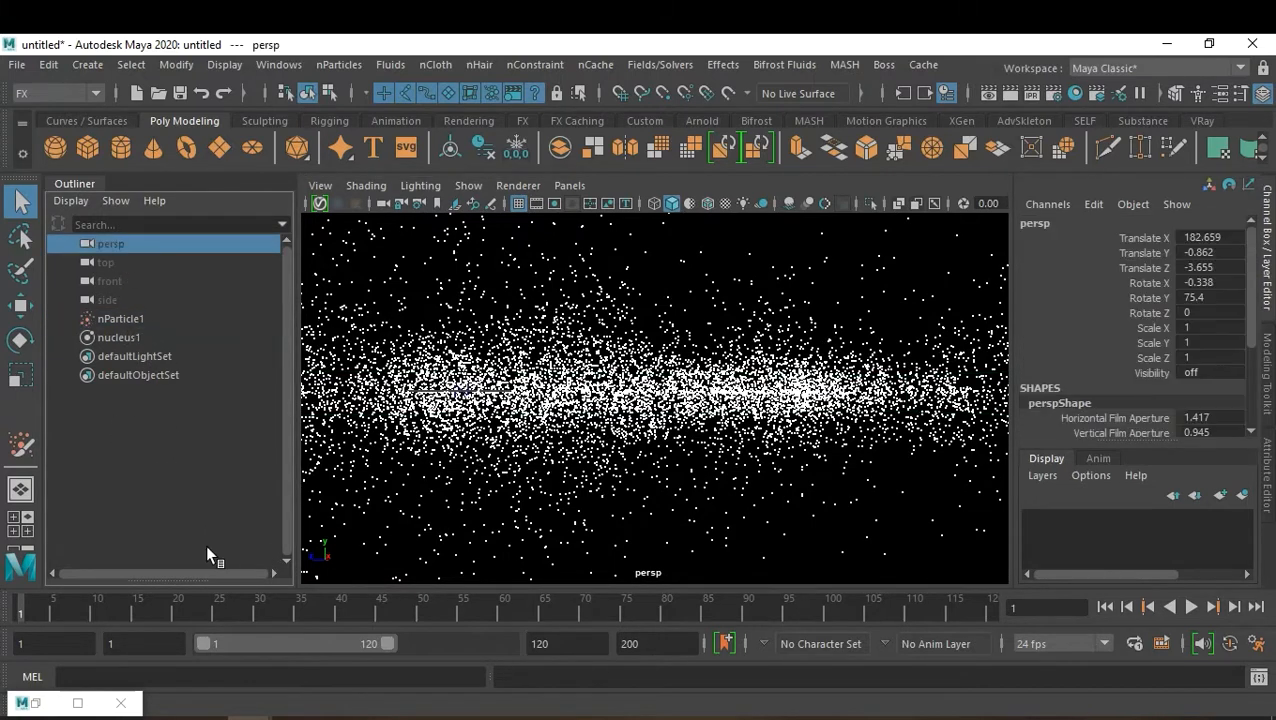
{"action": "key", "text": "s"}
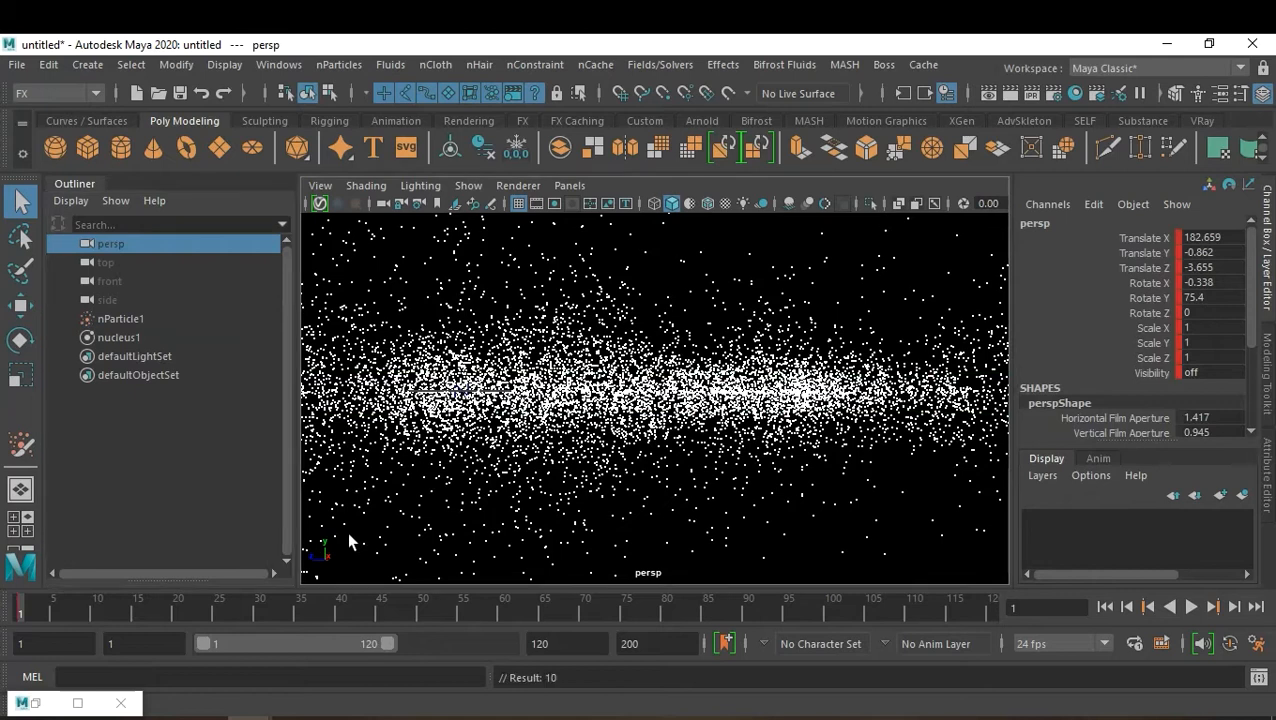
Step: At frame 70, move the persp camera closer to the cloud, to about Translate X 116, enable automatic keyframing and key it
{"action": "left_click_drag", "start_coordinate": [897, 612], "coordinate": [954, 612]}
{"action": "key", "text": "super"}
{"action": "key", "text": "super"}
{"action": "left_click_drag", "start_coordinate": [568, 608], "coordinate": [586, 612]}
{"action": "scroll", "coordinate": [750, 420], "scroll_direction": "up", "scroll_amount": 10}
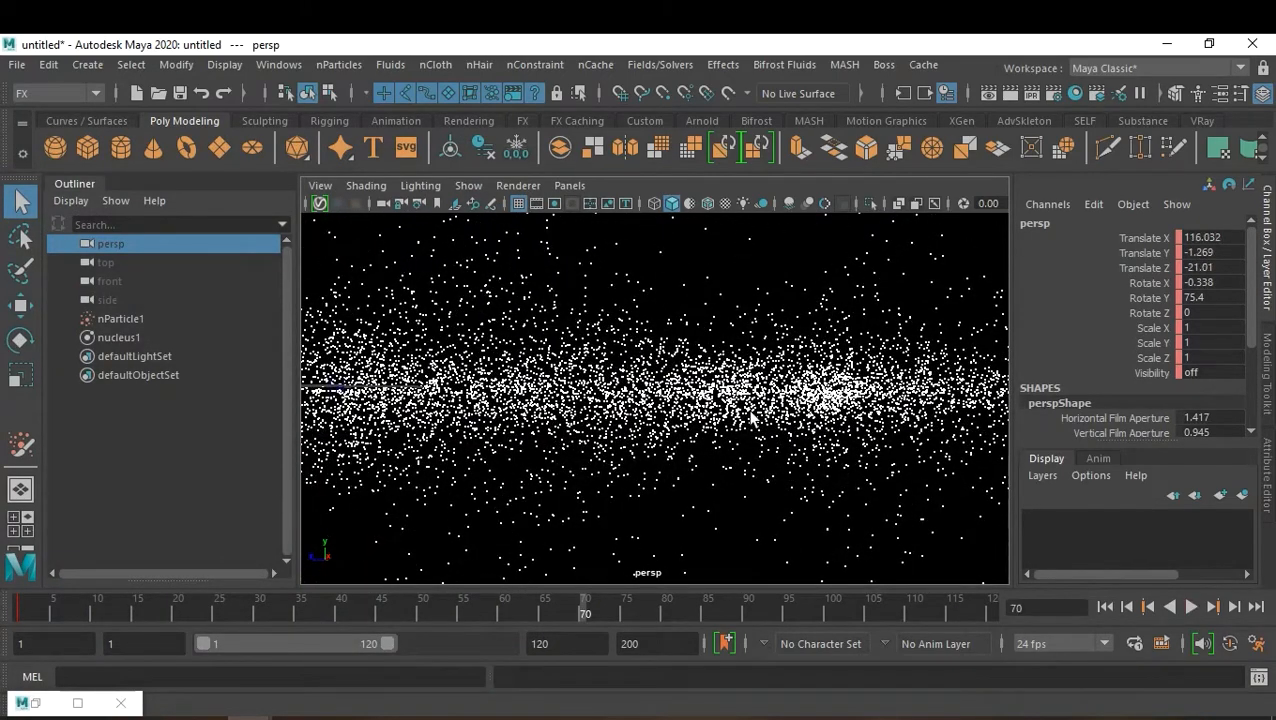
{"action": "left_click", "coordinate": [1230, 644]}
{"action": "key", "text": "s"}
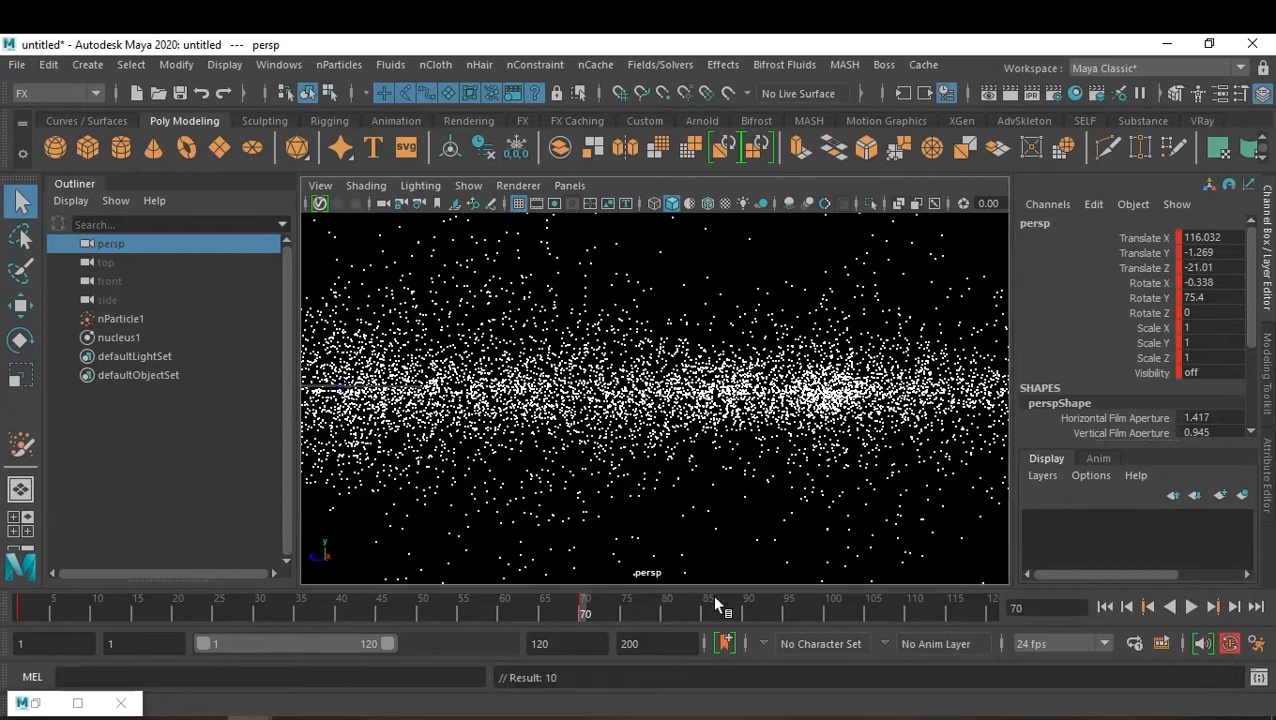
Step: At frame 120, move the persp camera in to about Translate X 71 with a slight turn, and play the animation from the start
{"action": "left_click_drag", "start_coordinate": [792, 617], "coordinate": [1043, 631]}
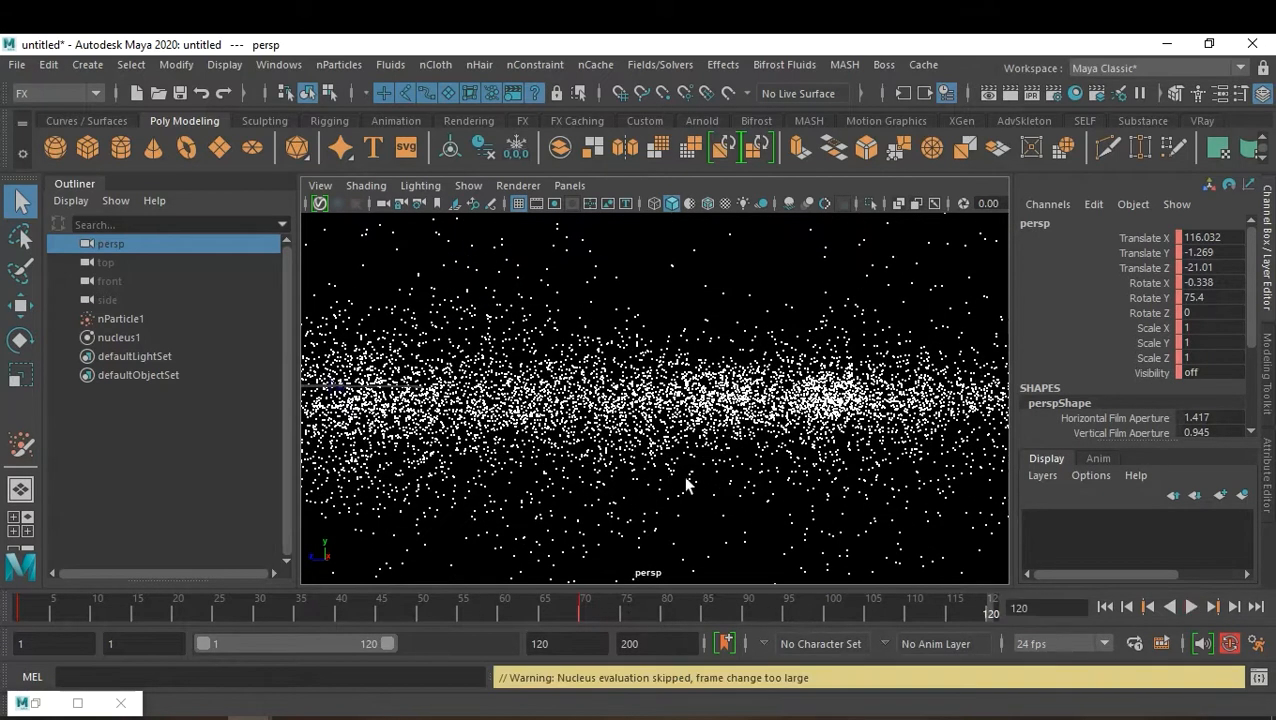
{"action": "right_click_drag", "start_coordinate": [635, 461], "coordinate": [924, 469], "text": "alt"}
{"action": "left_click_drag", "start_coordinate": [668, 470], "coordinate": [683, 436], "text": "alt"}
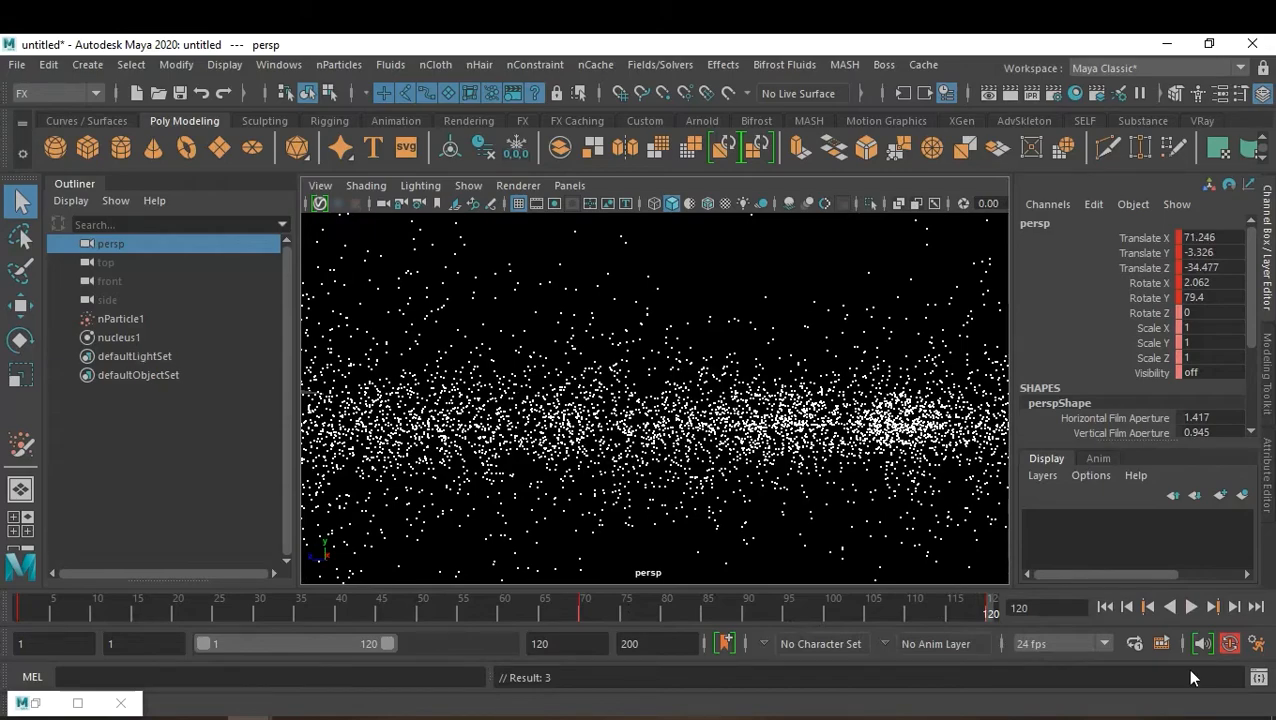
{"action": "left_click", "coordinate": [1105, 607]}
{"action": "left_click", "coordinate": [1190, 607]}
{"action": "left_click", "coordinate": [1190, 607]}
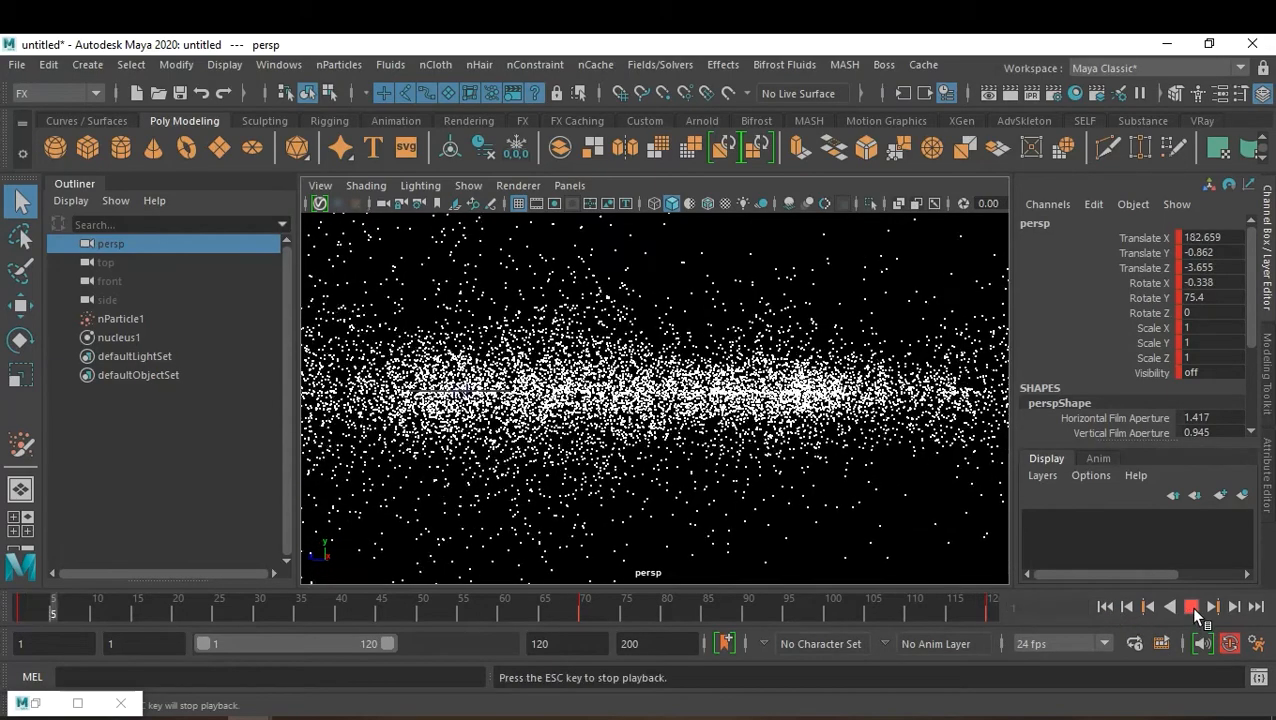
{"action": "left_click", "coordinate": [1190, 607]}
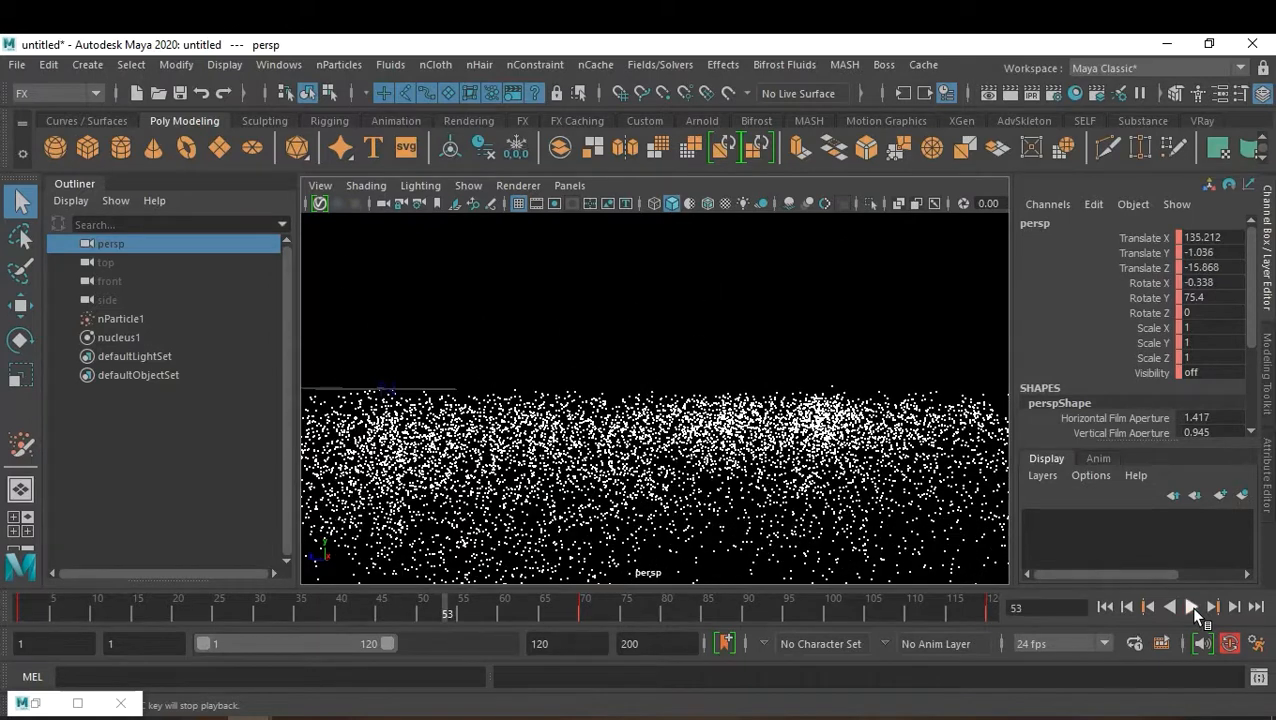
{"action": "left_click", "coordinate": [1107, 607]}
Step: Disable the nucleus1 solver and play the camera animation through the particles from frame 1
{"action": "left_click", "coordinate": [160, 336]}
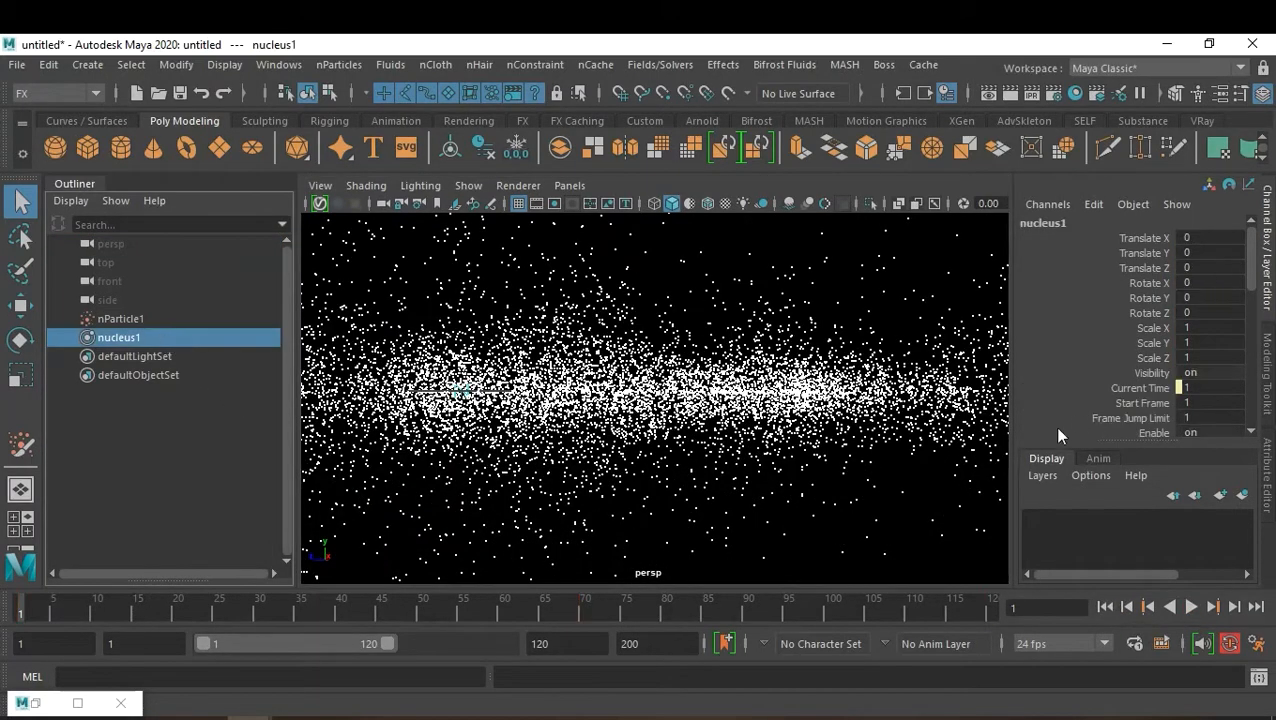
{"action": "key", "text": "ctrl+a"}
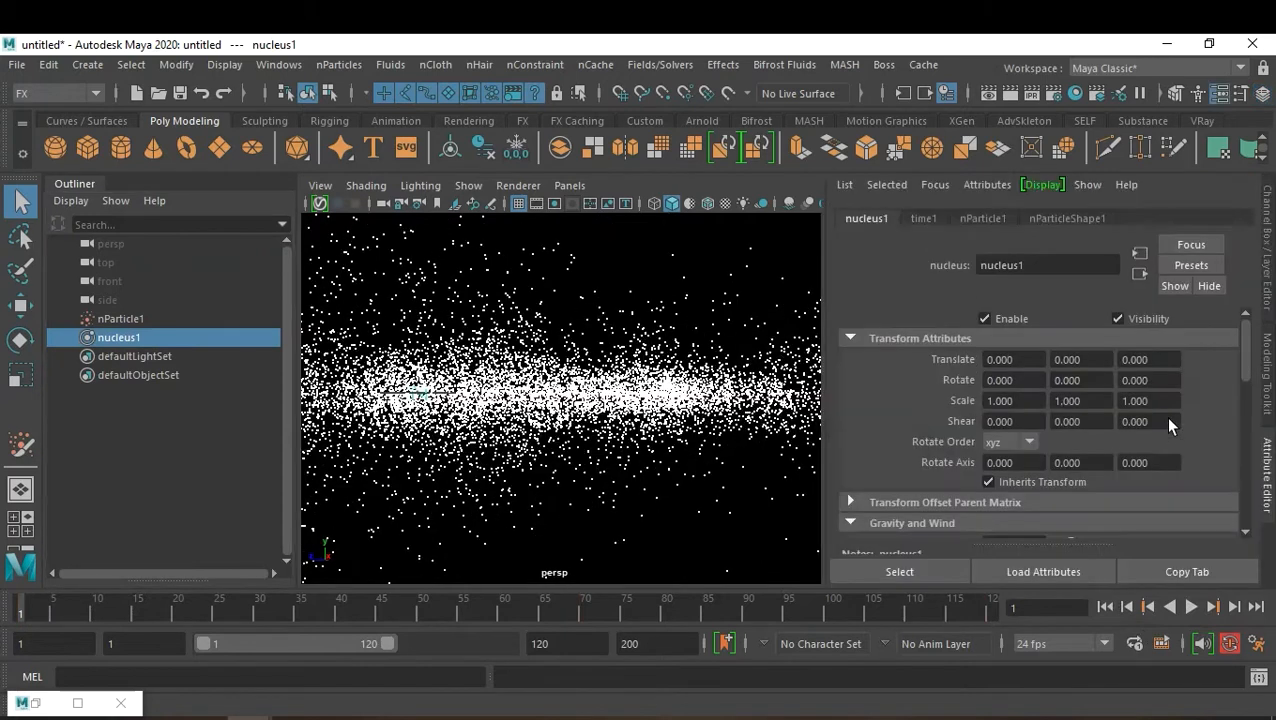
{"action": "left_click", "coordinate": [996, 318]}
{"action": "left_click", "coordinate": [1192, 606]}
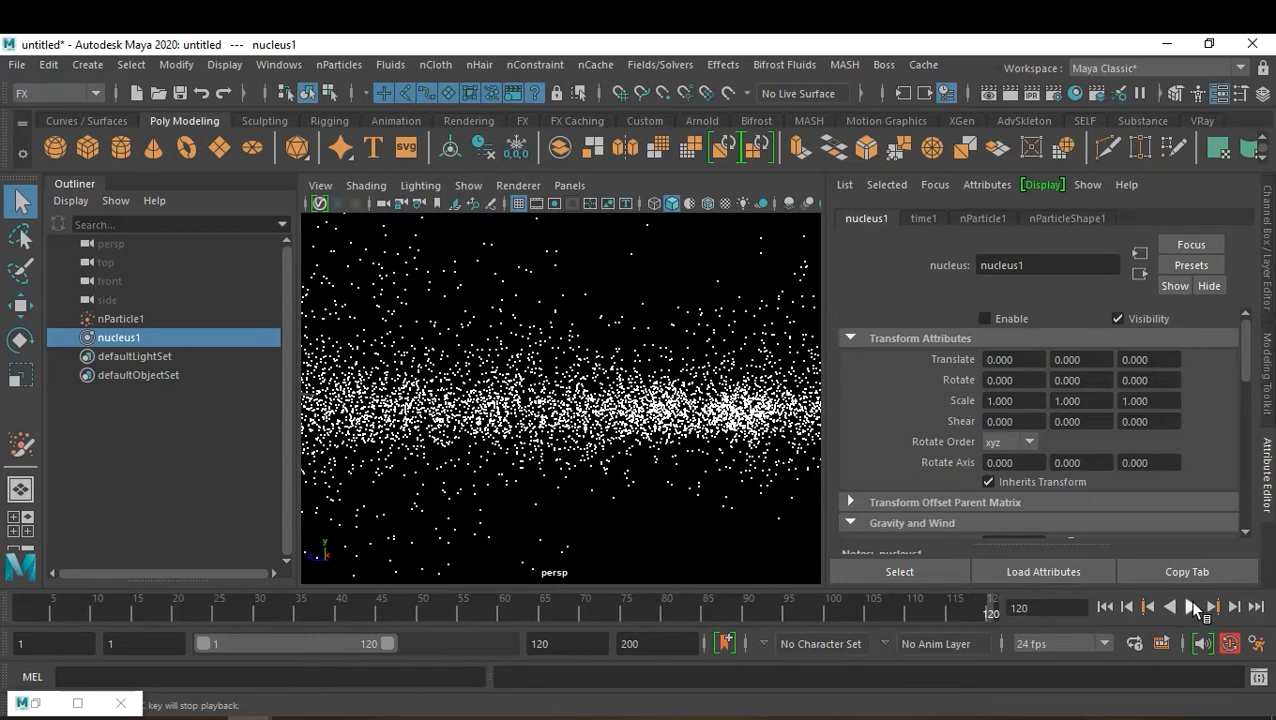
{"action": "left_click", "coordinate": [1104, 607]}
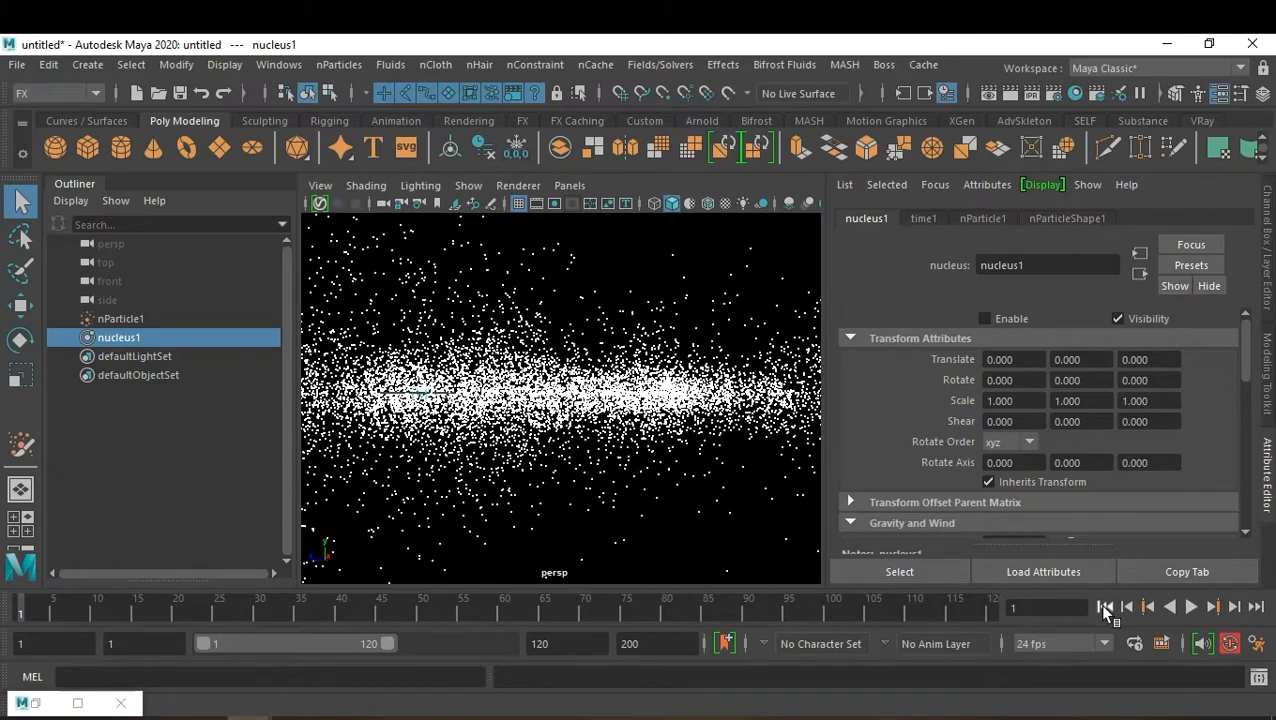
{"action": "left_click", "coordinate": [1191, 607]}
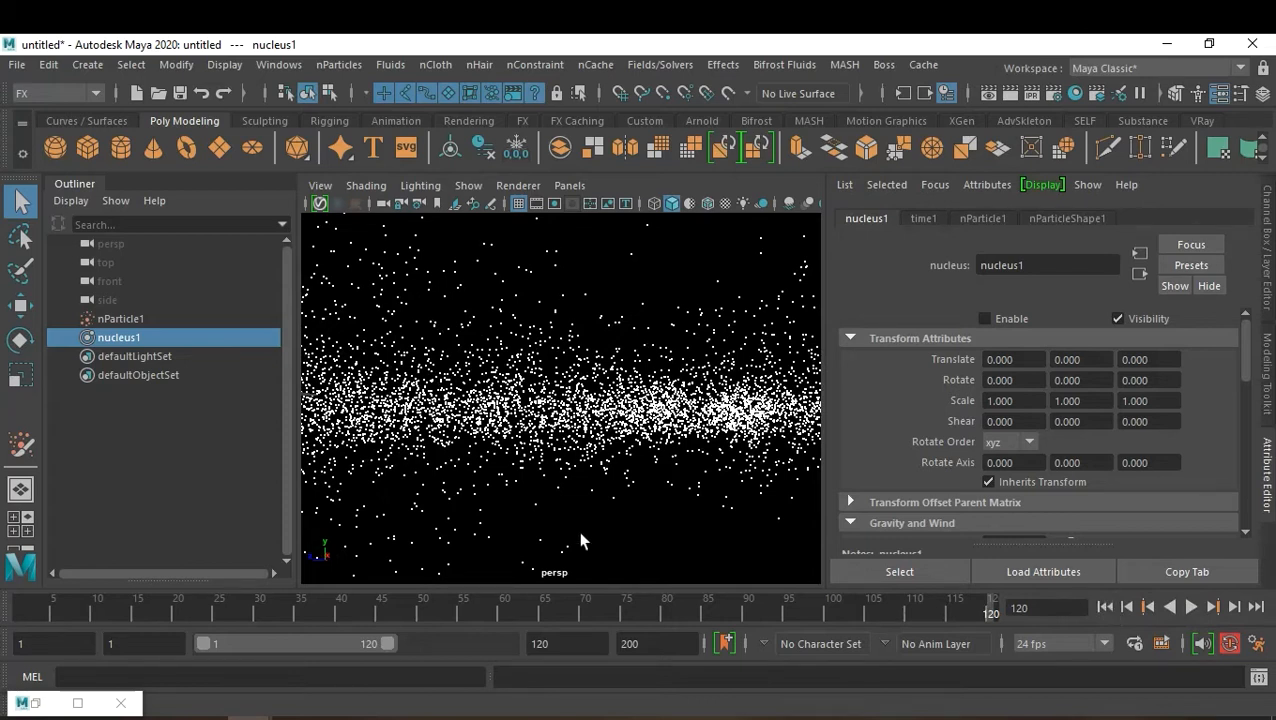
{"action": "scroll", "coordinate": [610, 375], "scroll_direction": "down", "scroll_amount": 1}
{"action": "right_click_drag", "start_coordinate": [610, 375], "coordinate": [555, 380], "text": "alt"}
{"action": "key", "text": "3"}
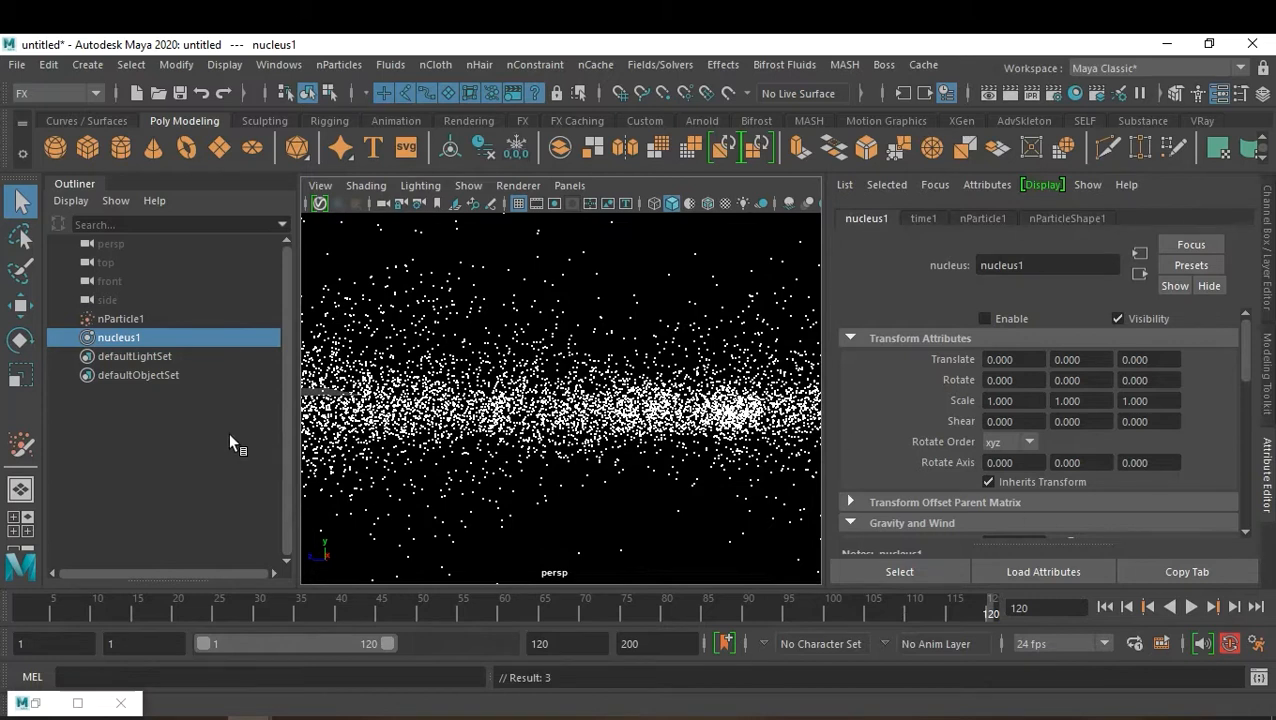
{"action": "left_click", "coordinate": [151, 453]}
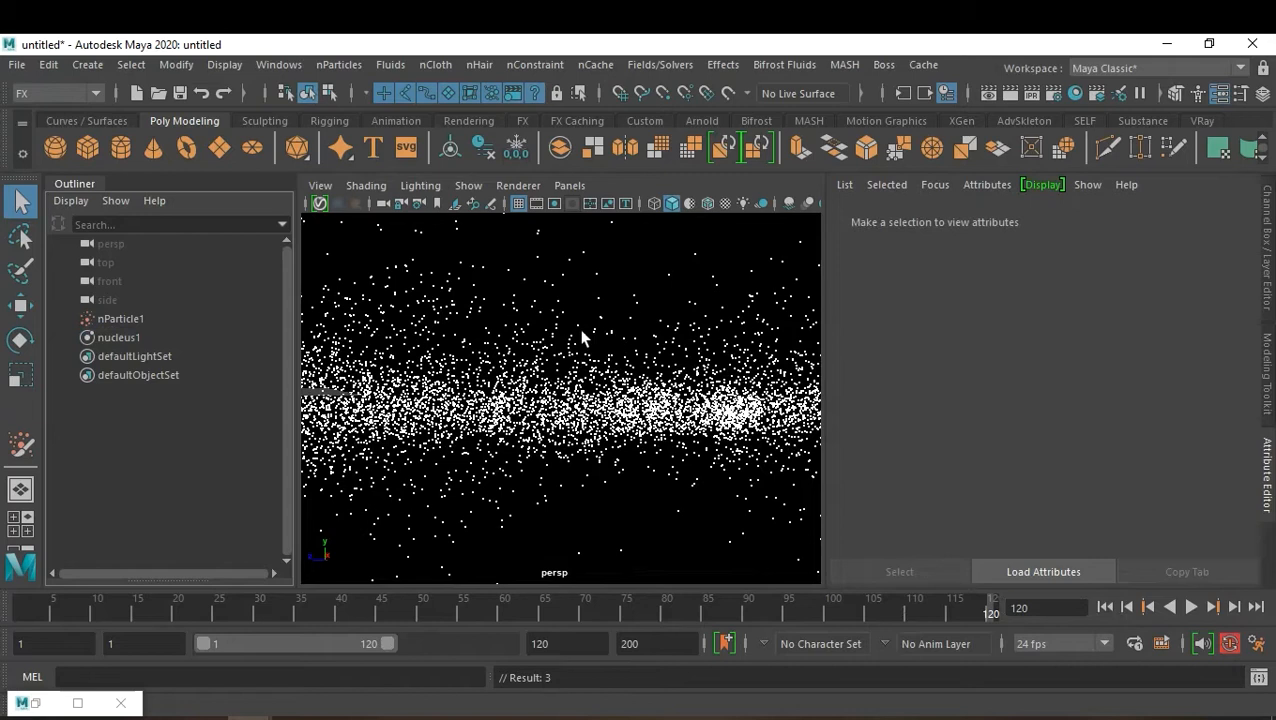
Step: Start a new empty scene and leave the Select Tool active
{"action": "key", "text": "ctrl+n"}
{"action": "left_click", "coordinate": [632, 388]}
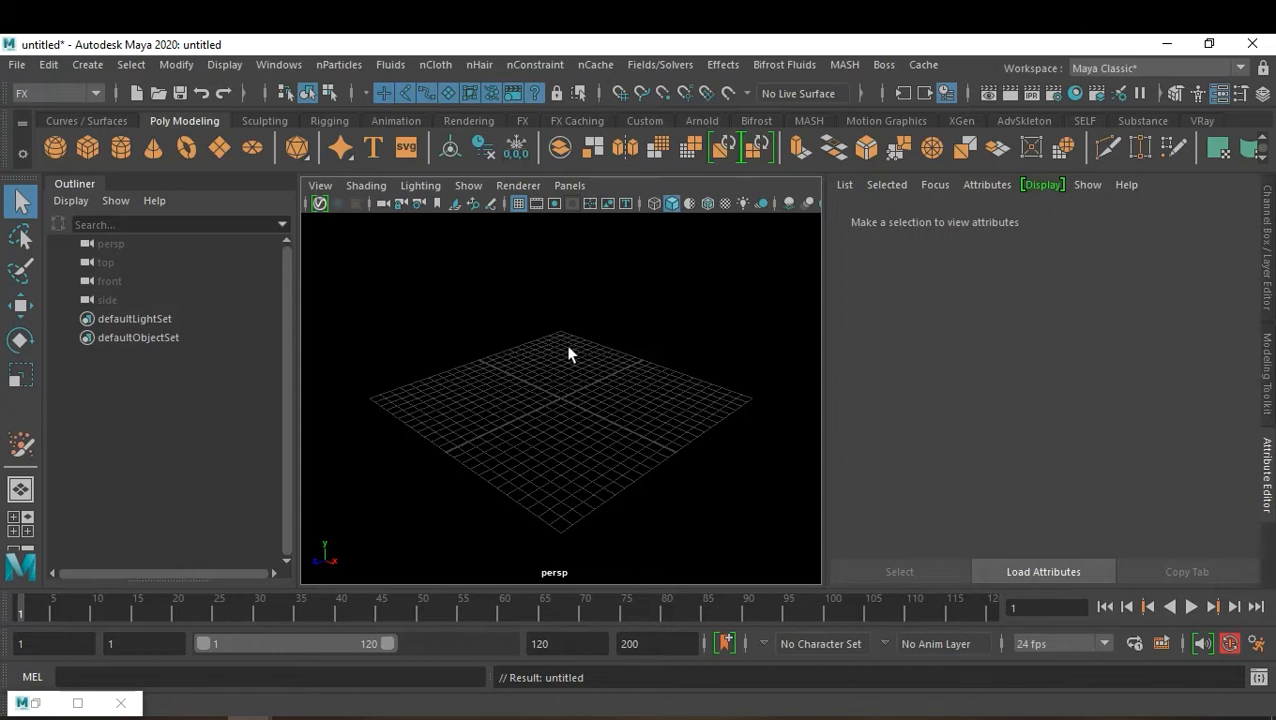
{"action": "left_click", "coordinate": [22, 446]}
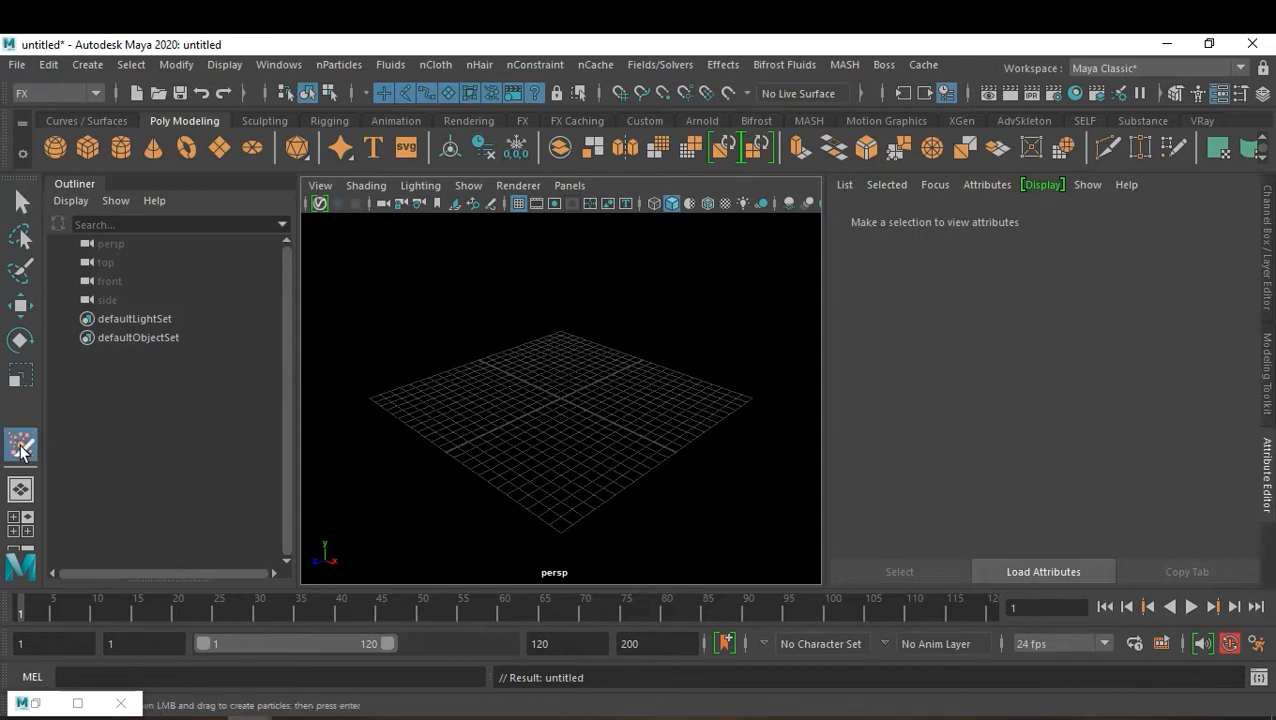
{"action": "left_click", "coordinate": [25, 209]}
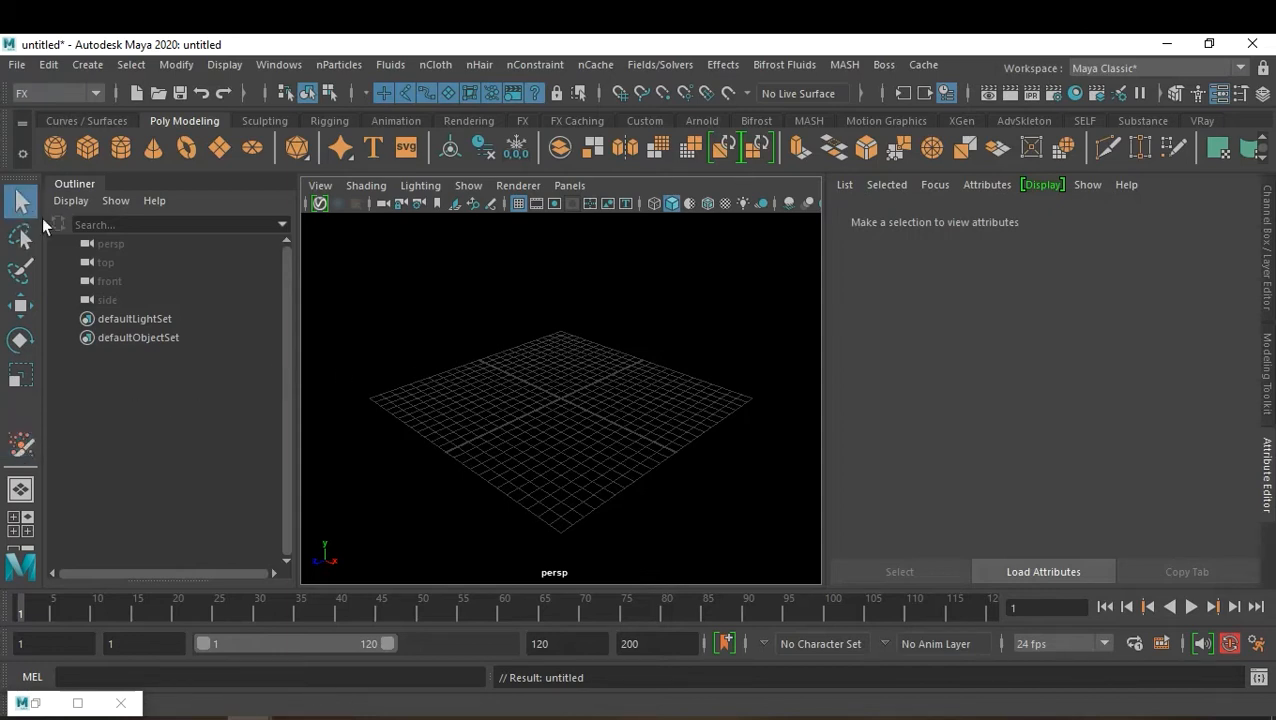
Step: Create a polygon plane at the origin and scale it uniformly until it extends well beyond the grid
{"action": "left_click", "coordinate": [220, 148]}
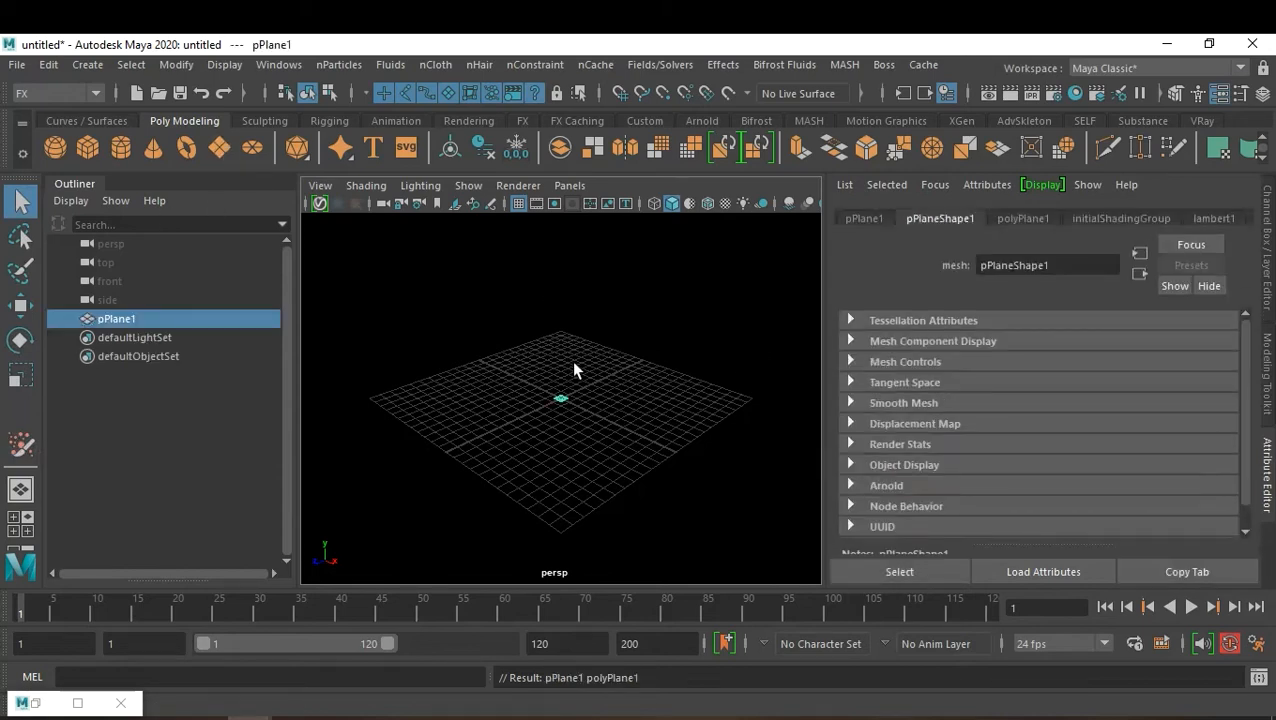
{"action": "key", "text": "r"}
{"action": "left_click_drag", "start_coordinate": [561, 399], "coordinate": [981, 542]}
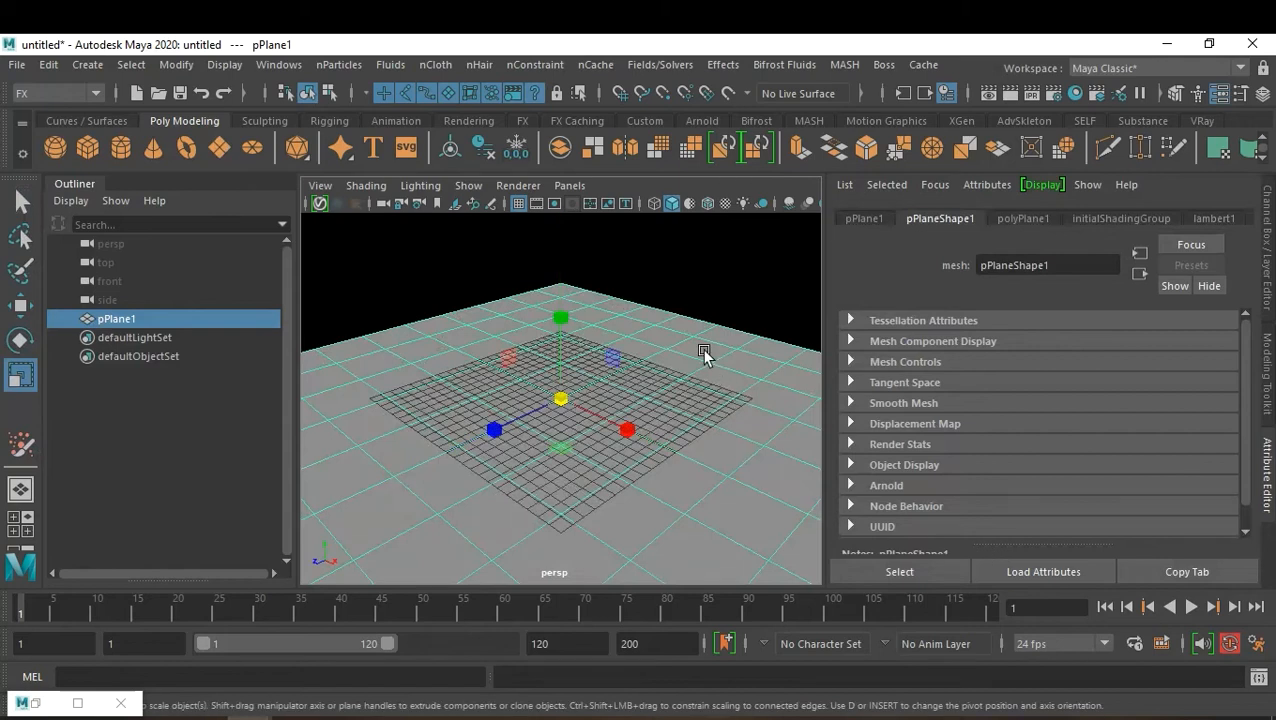
{"action": "left_click_drag", "start_coordinate": [735, 336], "coordinate": [707, 349], "text": "alt"}
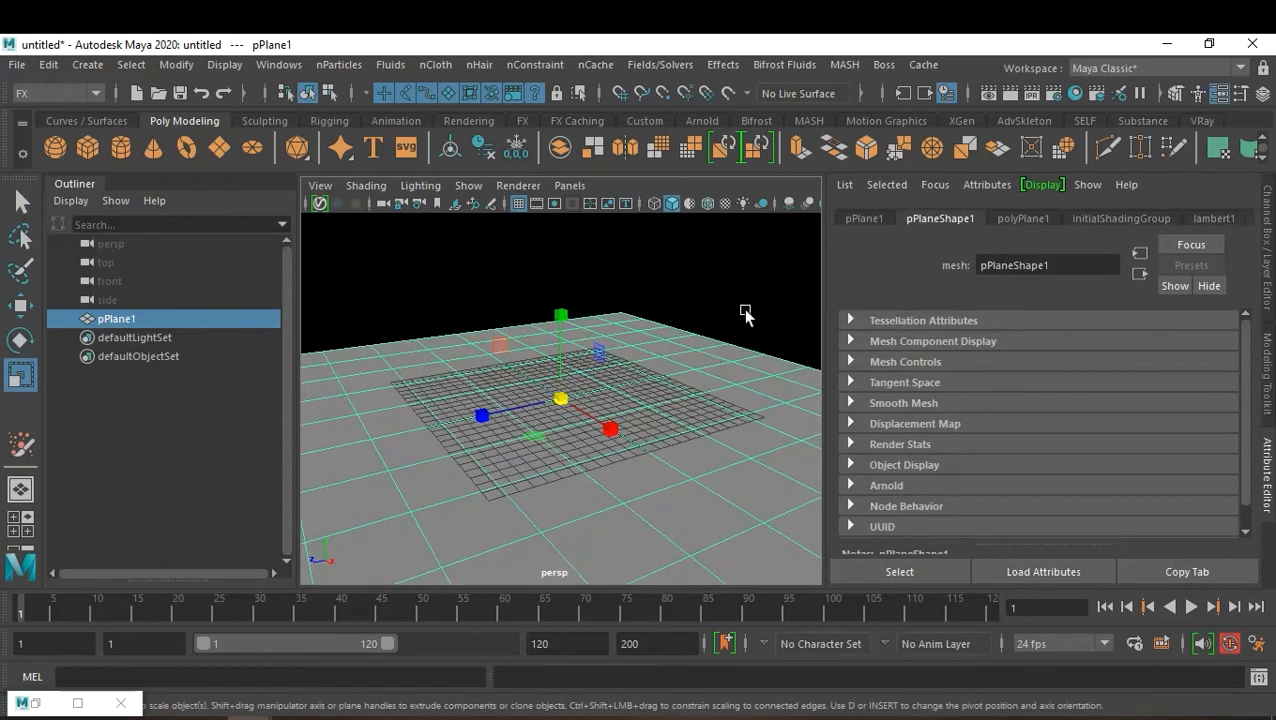
Step: Open the Modify commands for the selected plane
{"action": "left_click", "coordinate": [80, 95]}
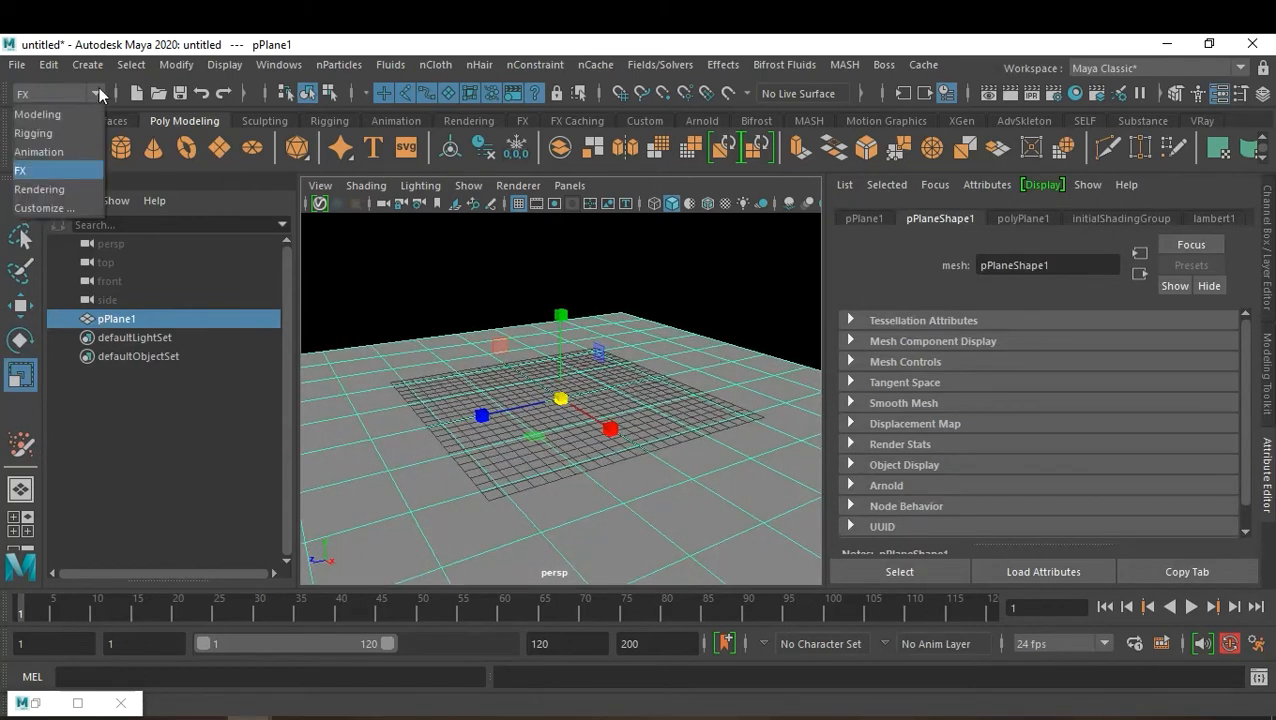
{"action": "left_click", "coordinate": [175, 65]}
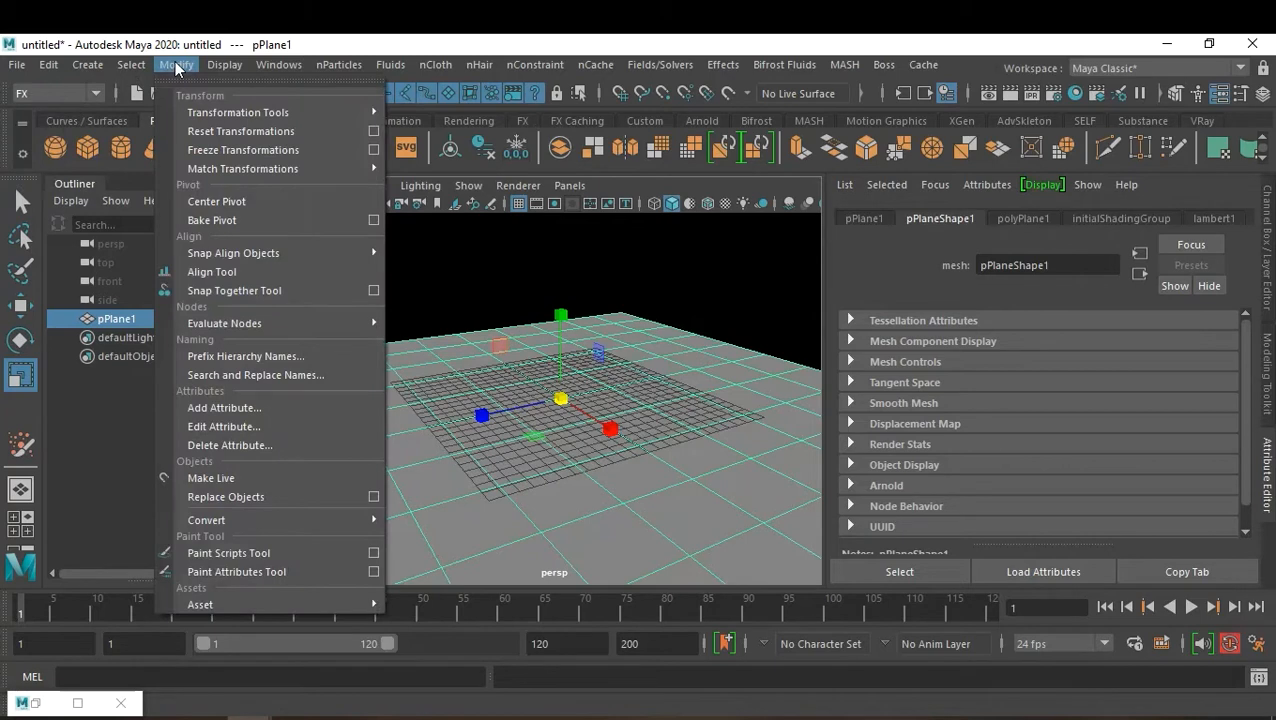
Step: Make the plane a live surface and set the nParticle Tool's maximum radius to 4
{"action": "left_click", "coordinate": [290, 481]}
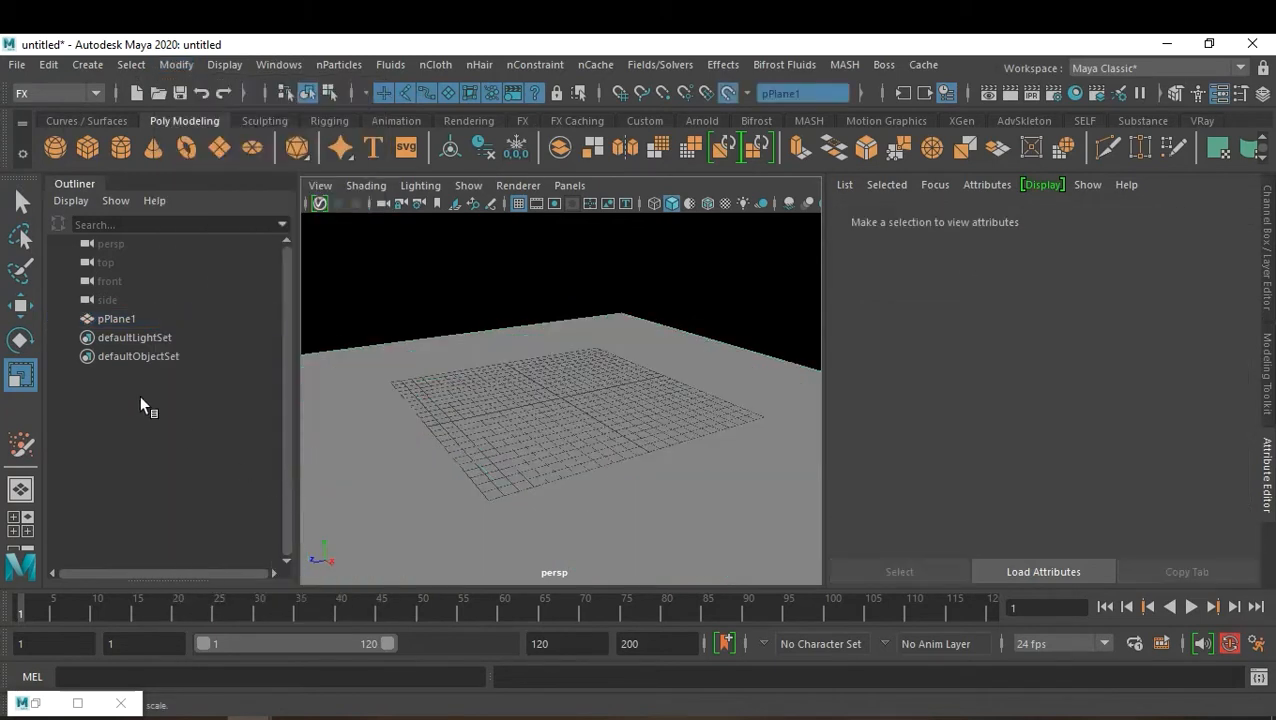
{"action": "left_click", "coordinate": [22, 450]}
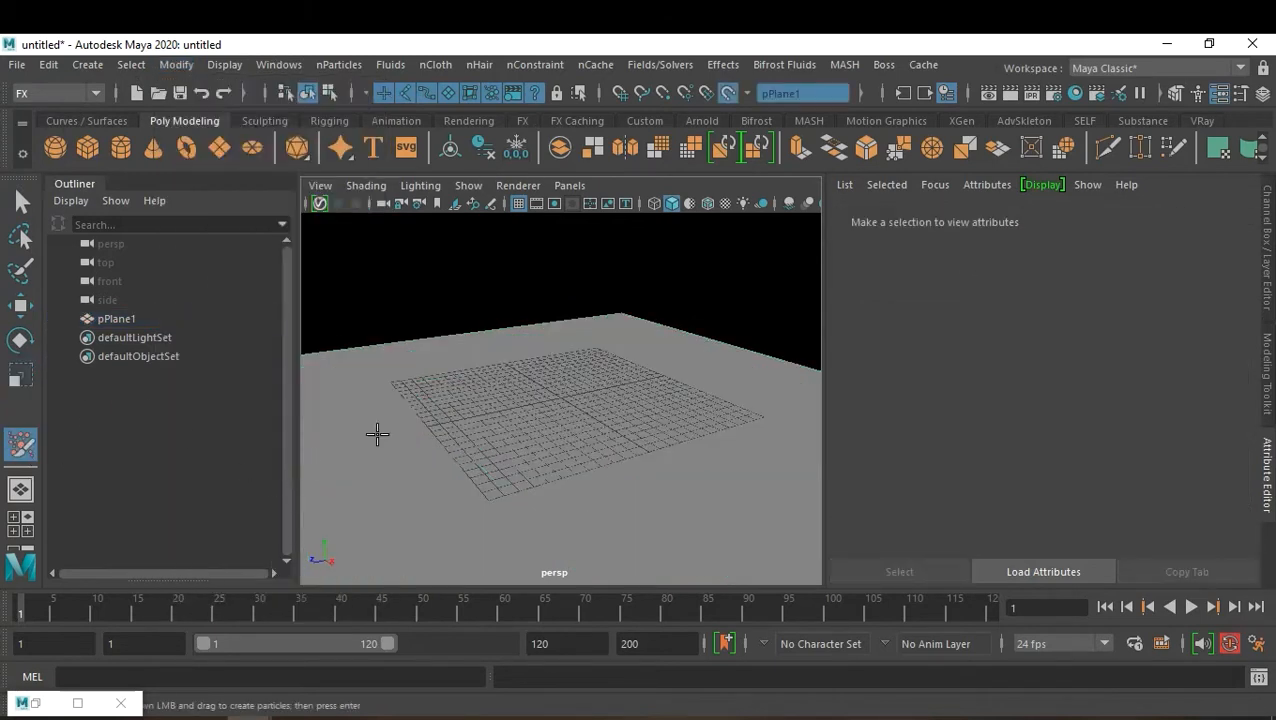
{"action": "double_click", "coordinate": [22, 446]}
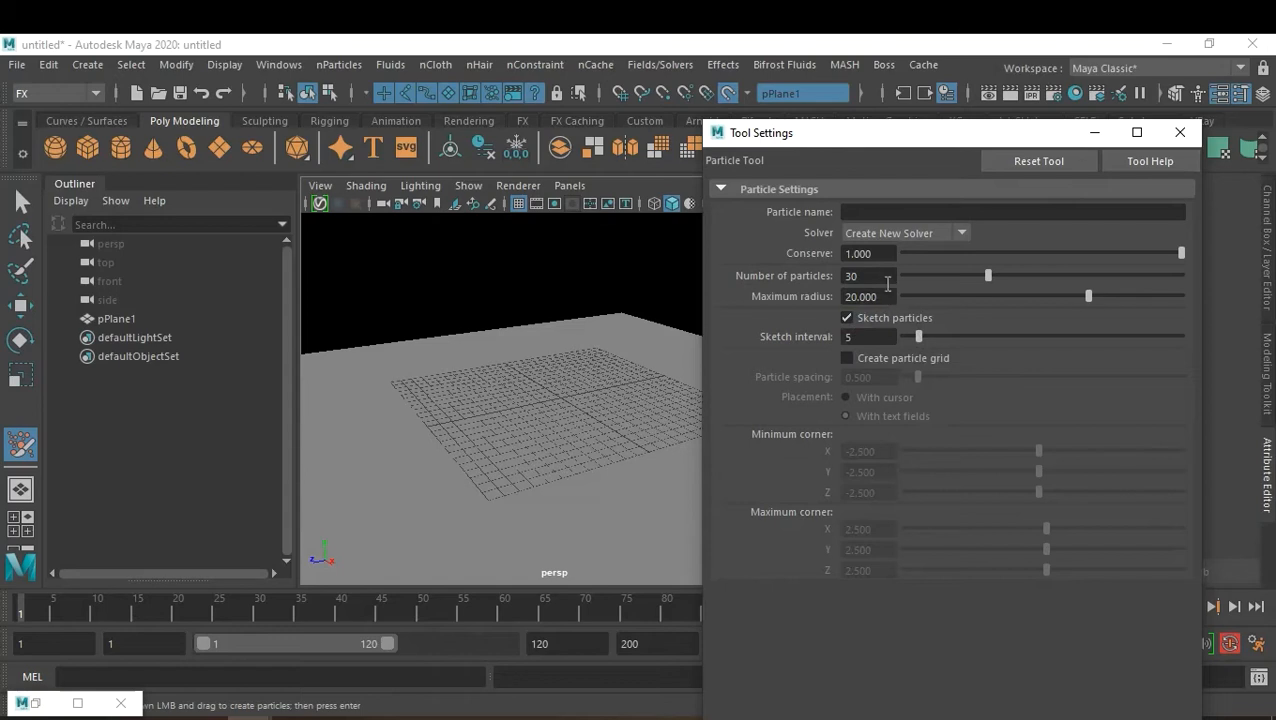
{"action": "left_click_drag", "start_coordinate": [889, 295], "coordinate": [846, 282]}
{"action": "type", "text": "2"}
{"action": "type", "text": "4"}
{"action": "key", "text": "Return"}
Step: Sketch particles across the whole live plane until it is densely covered, and finish creating the nParticle object
{"action": "mouse_move", "coordinate": [644, 379]}
{"action": "left_mouse_down"}
{"action": "mouse_move", "coordinate": [639, 443]}
{"action": "mouse_move", "coordinate": [550, 490]}
{"action": "mouse_move", "coordinate": [584, 464]}
{"action": "left_mouse_up"}
{"action": "right_click_drag", "start_coordinate": [584, 464], "coordinate": [516, 436], "text": "alt"}
{"action": "left_click_drag", "start_coordinate": [516, 436], "coordinate": [536, 474], "text": "alt"}
{"action": "mouse_move", "coordinate": [612, 464]}
{"action": "left_mouse_down"}
{"action": "mouse_move", "coordinate": [521, 541]}
{"action": "mouse_move", "coordinate": [657, 489]}
{"action": "mouse_move", "coordinate": [493, 561]}
{"action": "mouse_move", "coordinate": [419, 447]}
{"action": "mouse_move", "coordinate": [418, 420]}
{"action": "left_mouse_up"}
{"action": "right_click_drag", "start_coordinate": [418, 420], "coordinate": [444, 420], "text": "alt"}
{"action": "left_click_drag", "start_coordinate": [444, 420], "coordinate": [548, 440], "text": "alt"}
{"action": "mouse_move", "coordinate": [470, 420]}
{"action": "left_mouse_down"}
{"action": "mouse_move", "coordinate": [540, 425]}
{"action": "mouse_move", "coordinate": [530, 455]}
{"action": "mouse_move", "coordinate": [625, 545]}
{"action": "mouse_move", "coordinate": [403, 450]}
{"action": "mouse_move", "coordinate": [430, 440]}
{"action": "mouse_move", "coordinate": [490, 365]}
{"action": "mouse_move", "coordinate": [520, 370]}
{"action": "mouse_move", "coordinate": [548, 310]}
{"action": "mouse_move", "coordinate": [660, 365]}
{"action": "mouse_move", "coordinate": [680, 415]}
{"action": "mouse_move", "coordinate": [600, 360]}
{"action": "mouse_move", "coordinate": [550, 400]}
{"action": "mouse_move", "coordinate": [655, 390]}
{"action": "mouse_move", "coordinate": [540, 385]}
{"action": "mouse_move", "coordinate": [616, 467]}
{"action": "mouse_move", "coordinate": [533, 363]}
{"action": "mouse_move", "coordinate": [627, 382]}
{"action": "mouse_move", "coordinate": [635, 352]}
{"action": "mouse_move", "coordinate": [676, 371]}
{"action": "mouse_move", "coordinate": [684, 357]}
{"action": "mouse_move", "coordinate": [440, 415]}
{"action": "mouse_move", "coordinate": [510, 320]}
{"action": "mouse_move", "coordinate": [413, 428]}
{"action": "mouse_move", "coordinate": [525, 448]}
{"action": "mouse_move", "coordinate": [522, 328]}
{"action": "mouse_move", "coordinate": [586, 383]}
{"action": "mouse_move", "coordinate": [655, 401]}
{"action": "left_mouse_up"}
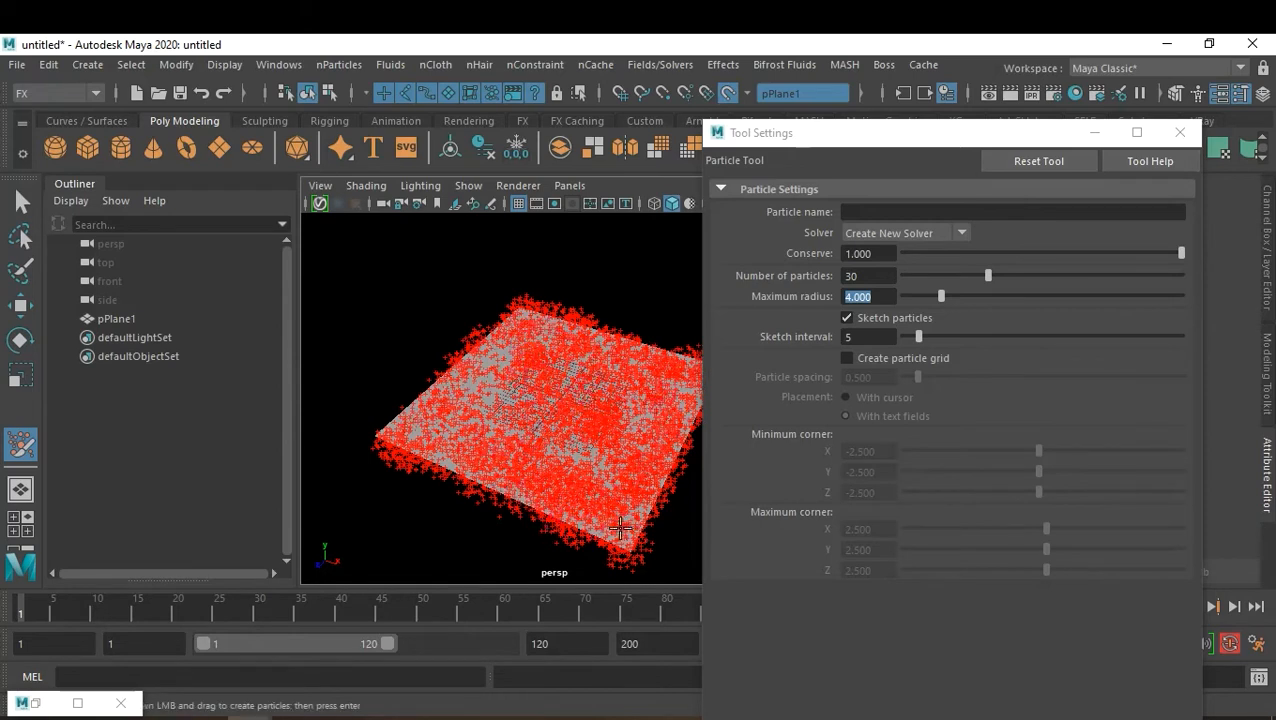
{"action": "key", "text": "Return"}
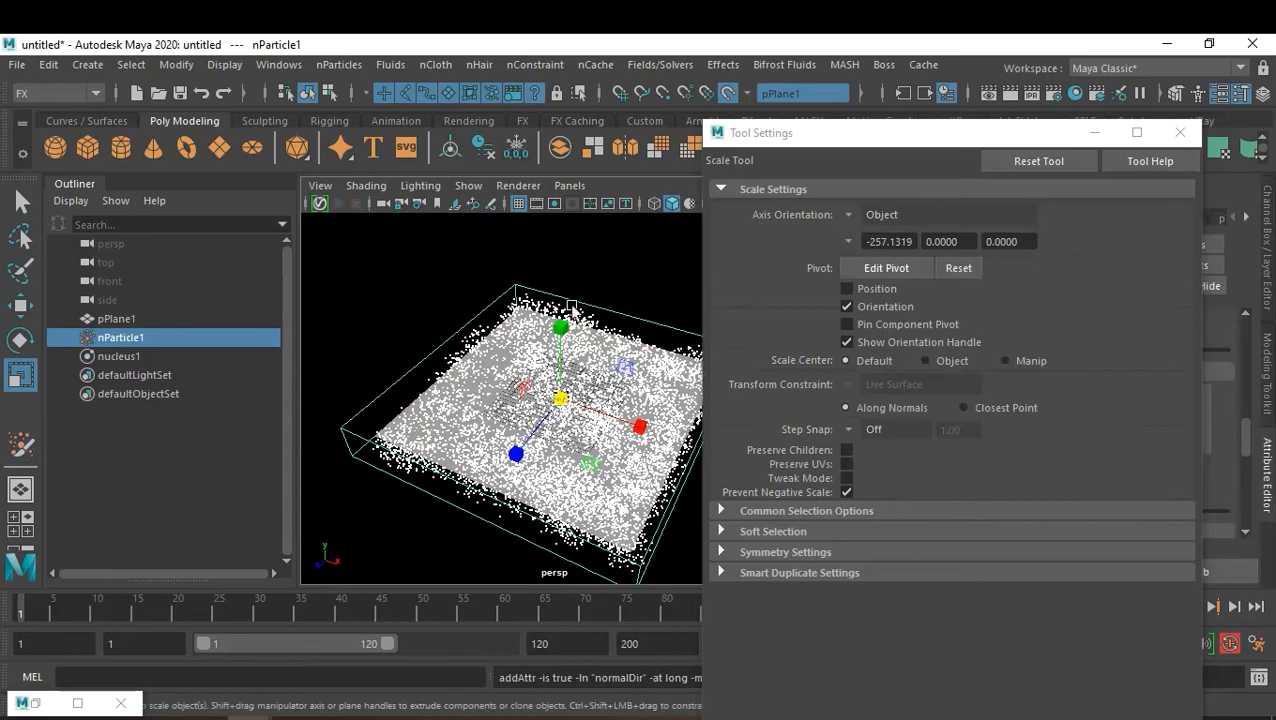
{"action": "left_click", "coordinate": [1185, 135]}
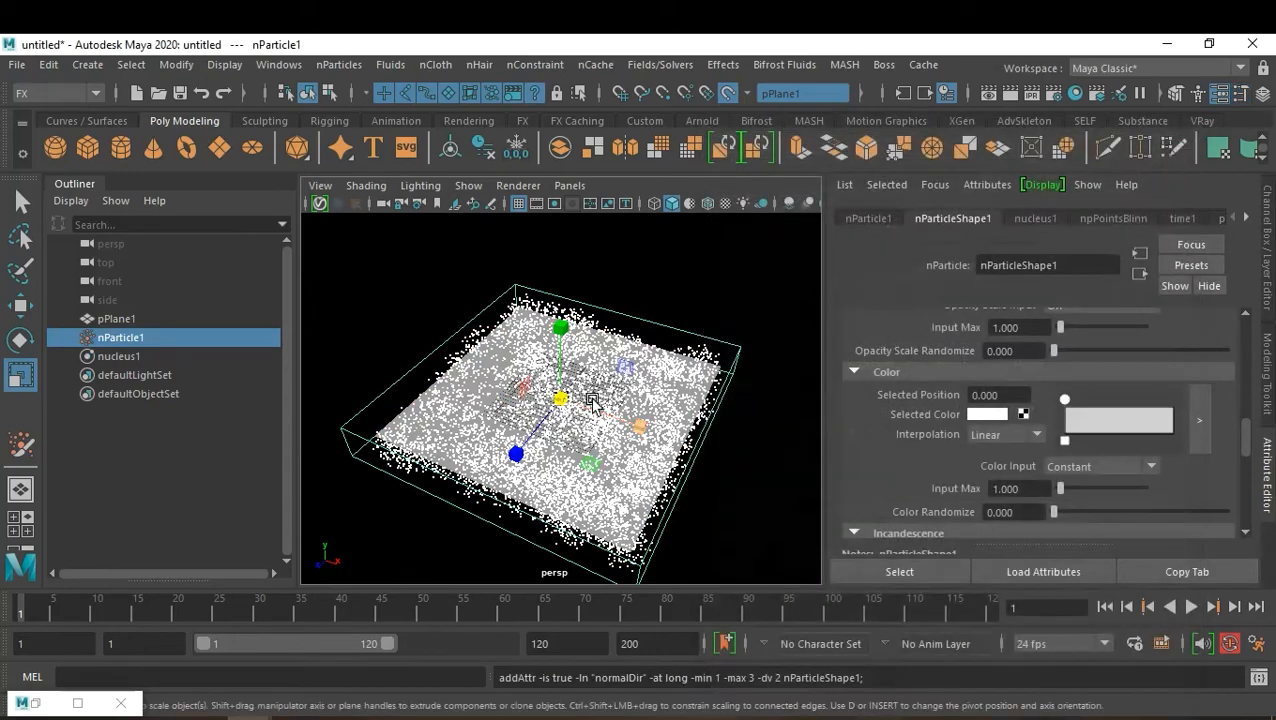
Step: Create a polygon cube at the centre of the particle-covered plane
{"action": "left_click_drag", "start_coordinate": [500, 390], "coordinate": [542, 394], "text": "alt"}
{"action": "scroll", "coordinate": [538, 392], "scroll_direction": "up", "scroll_amount": 3}
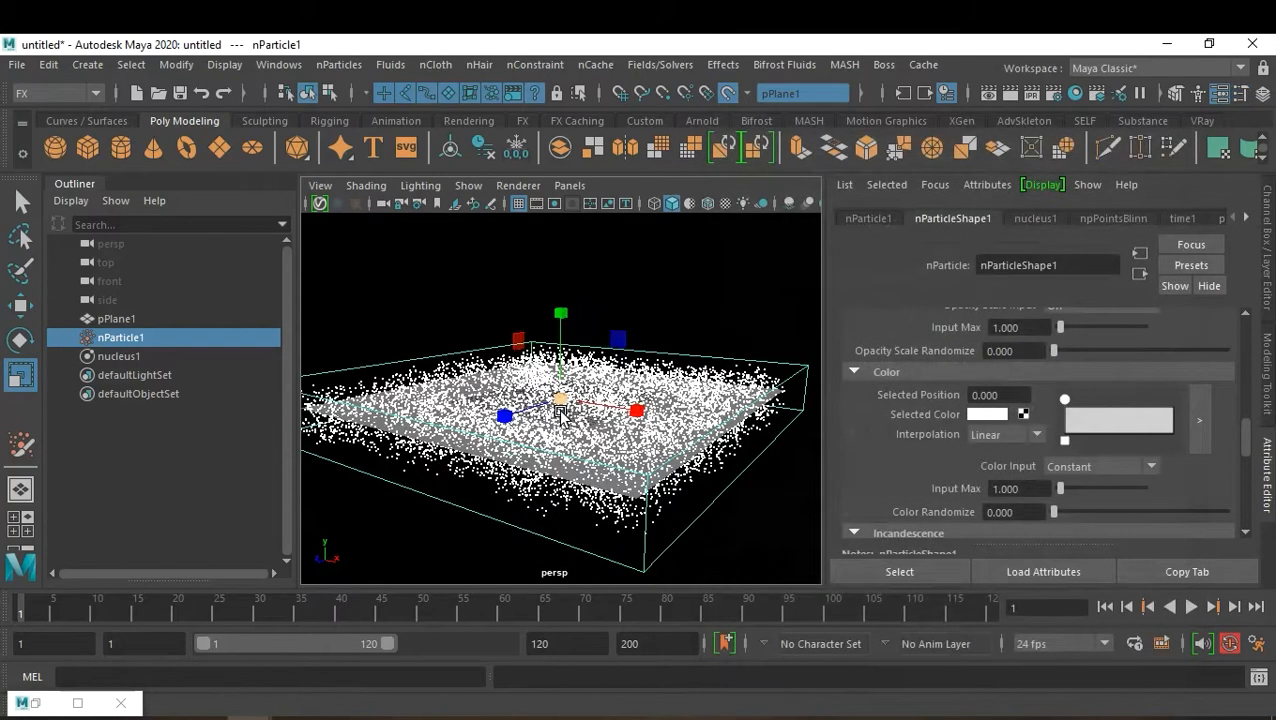
{"action": "middle_click_drag", "start_coordinate": [546, 404], "coordinate": [578, 393], "text": "alt"}
{"action": "scroll", "coordinate": [578, 393], "scroll_direction": "down", "scroll_amount": 1}
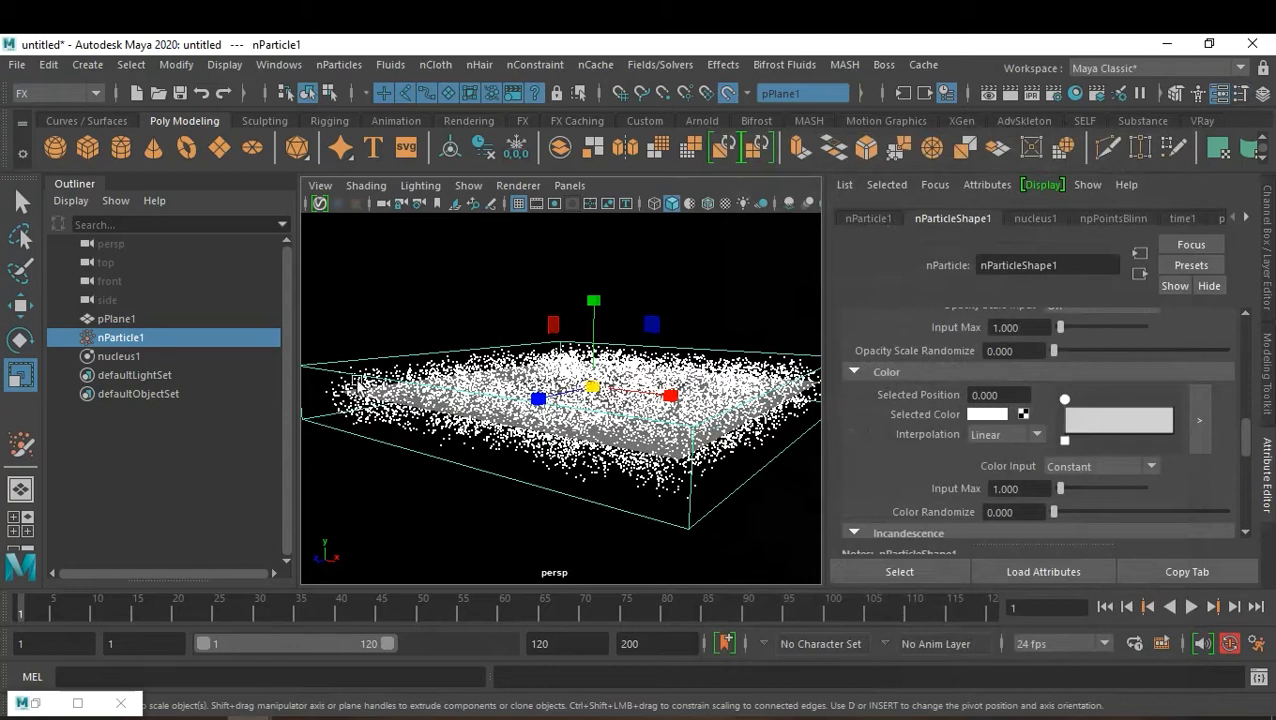
{"action": "left_click", "coordinate": [26, 201]}
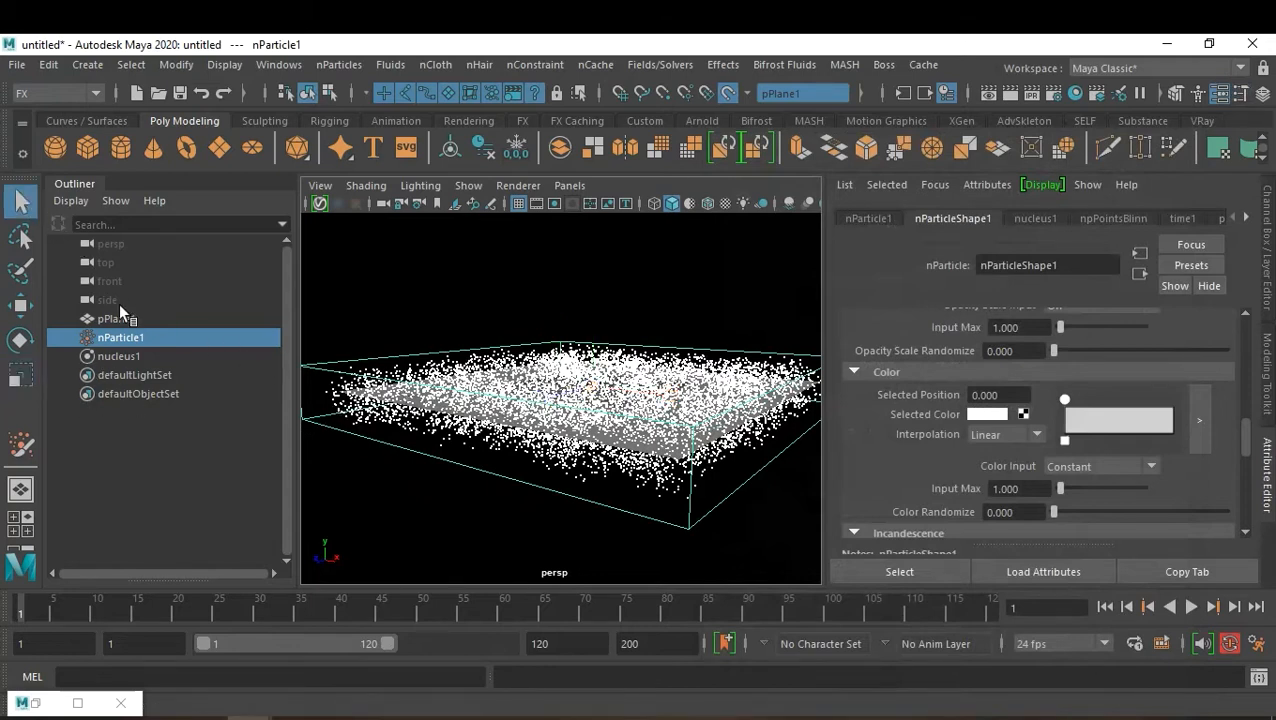
{"action": "left_click", "coordinate": [213, 151]}
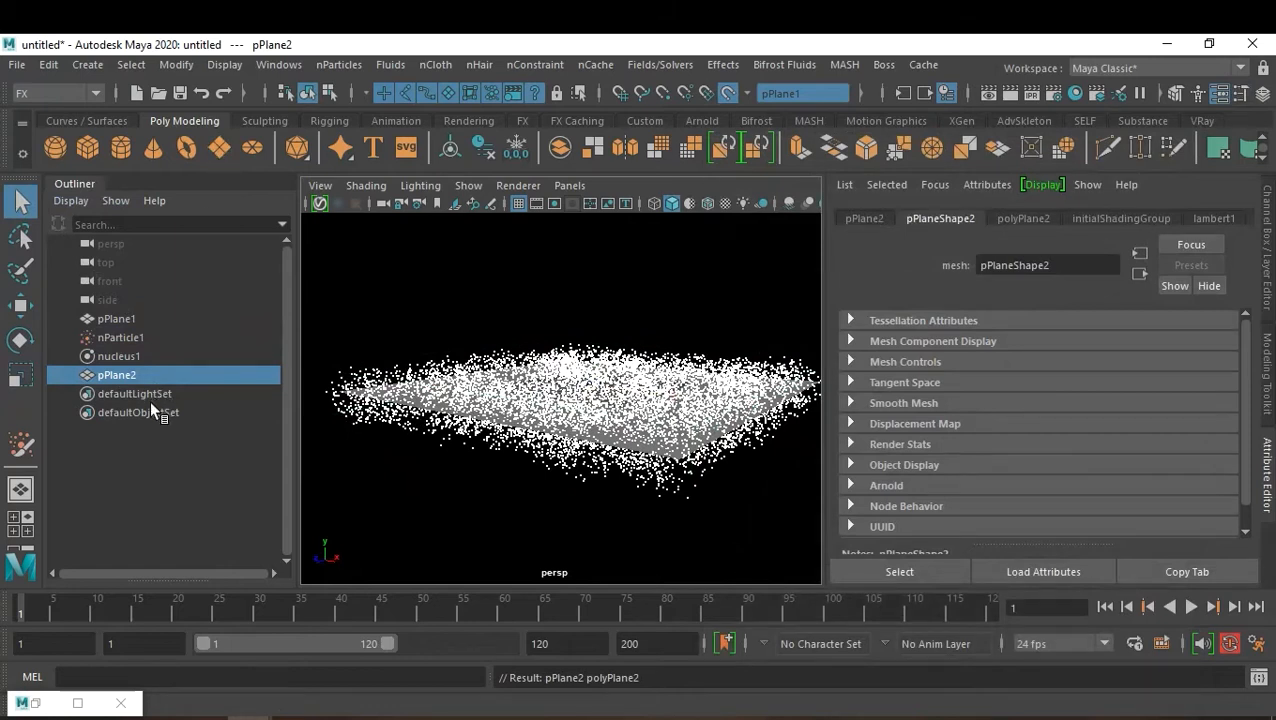
{"action": "key", "text": "Delete"}
{"action": "left_click", "coordinate": [98, 146]}
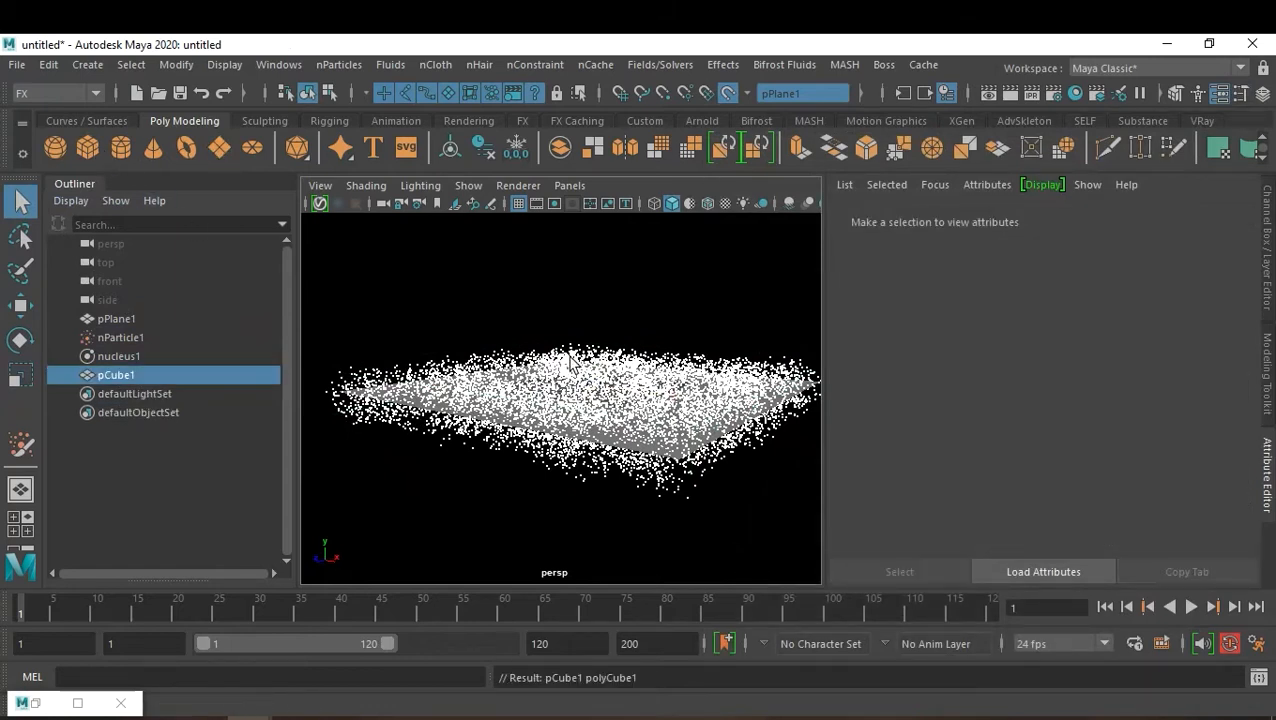
{"action": "key", "text": "w"}
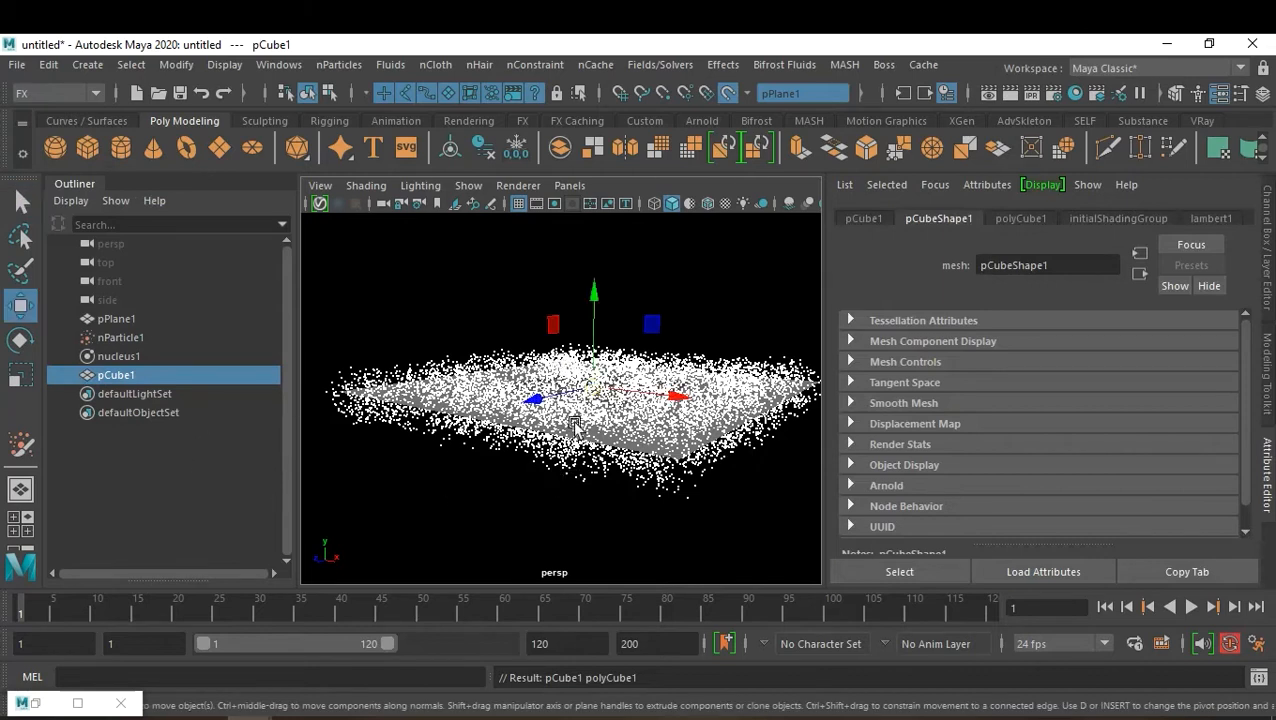
Step: Raise the nParticle object about 4.7 units above the plane
{"action": "left_click", "coordinate": [133, 317]}
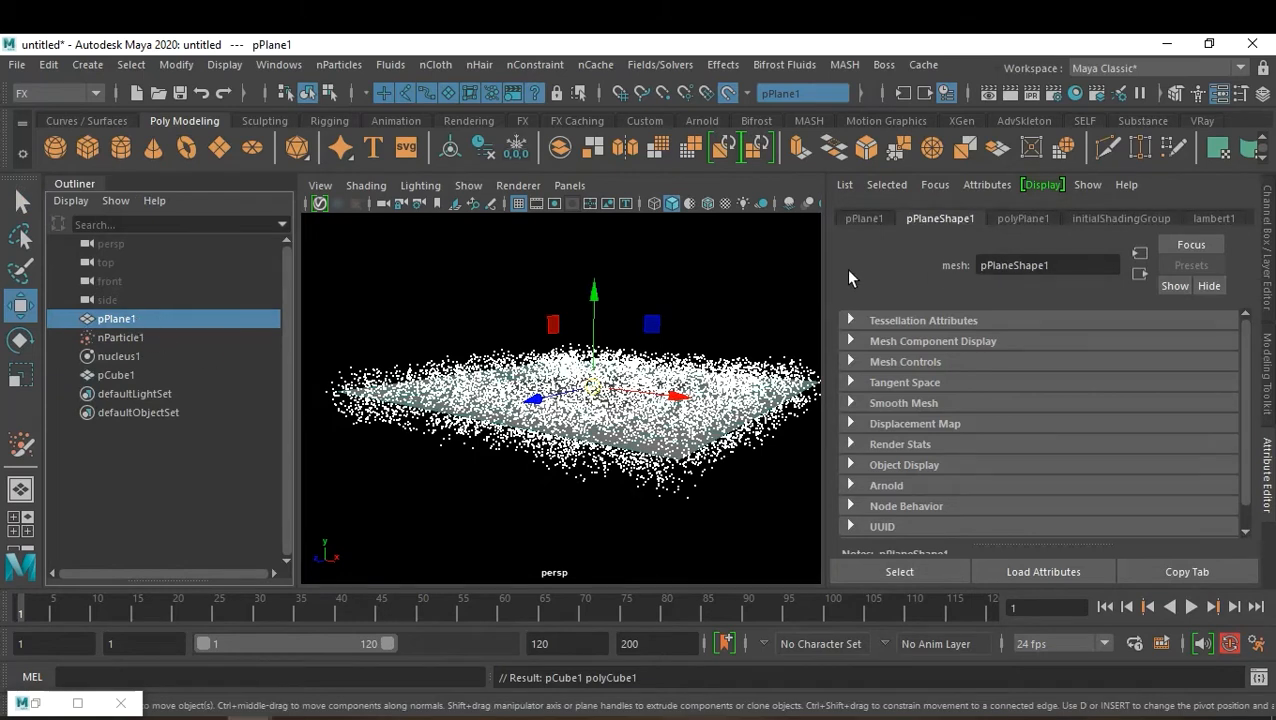
{"action": "left_click", "coordinate": [161, 337]}
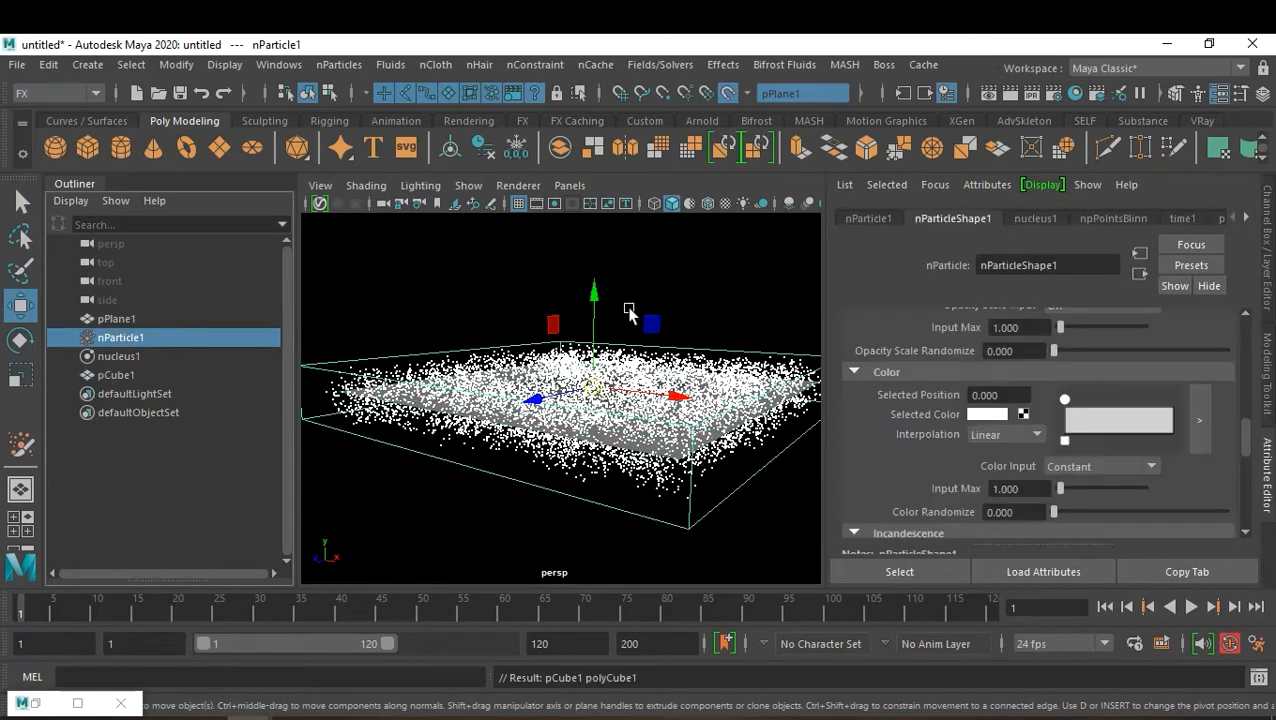
{"action": "left_click_drag", "start_coordinate": [593, 308], "coordinate": [593, 272]}
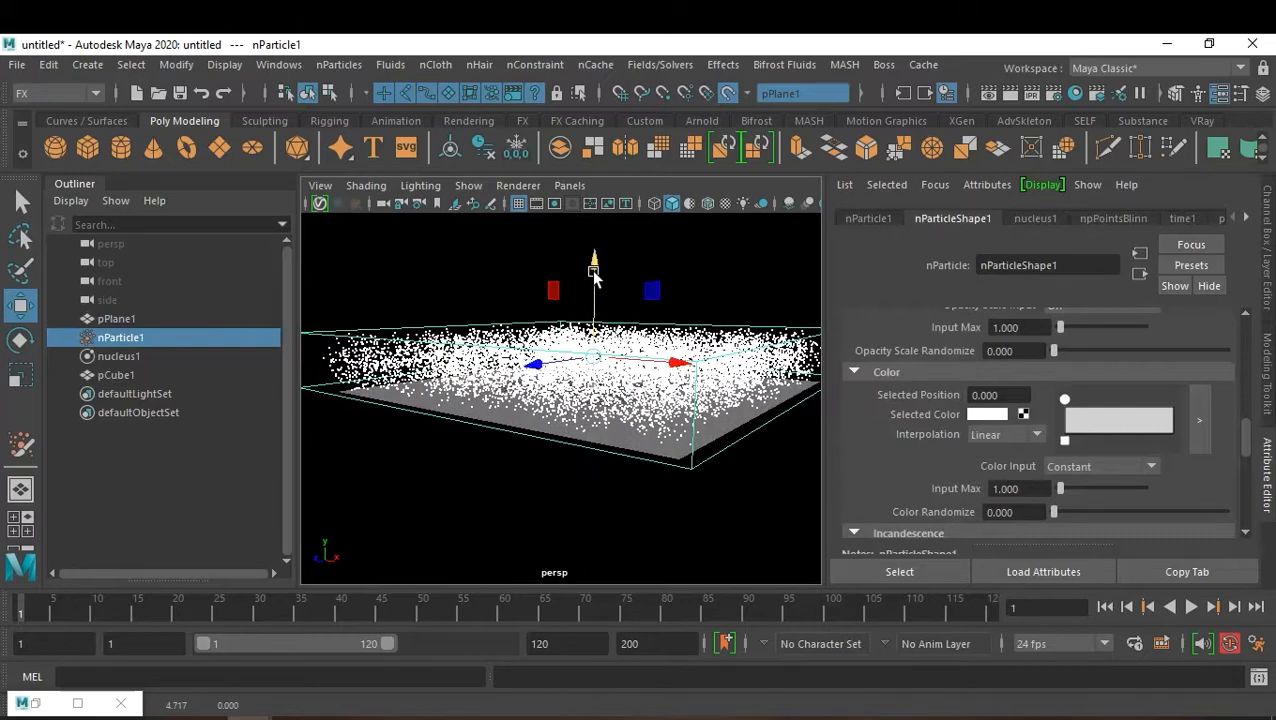
{"action": "left_click_drag", "start_coordinate": [584, 341], "coordinate": [575, 438], "text": "alt"}
{"action": "right_click_drag", "start_coordinate": [575, 438], "coordinate": [582, 435], "text": "alt"}
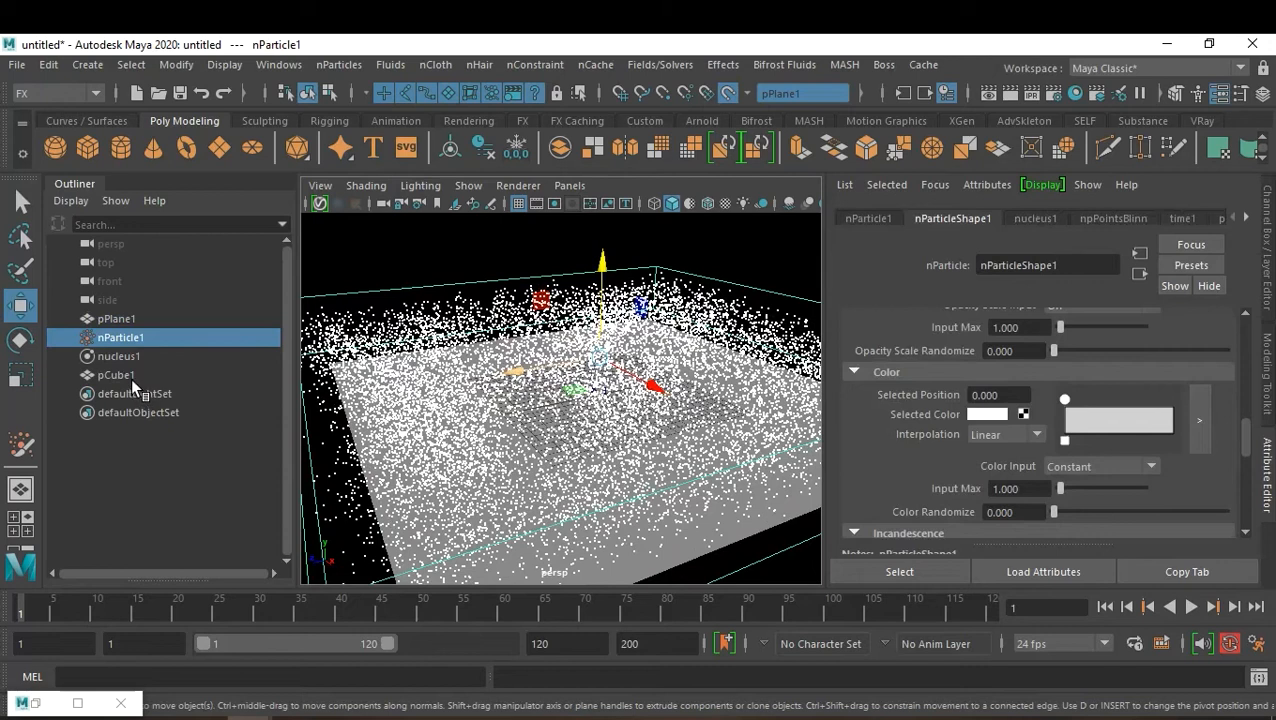
Step: Turn the ground plane into an nCloth passive collider
{"action": "left_click", "coordinate": [131, 318]}
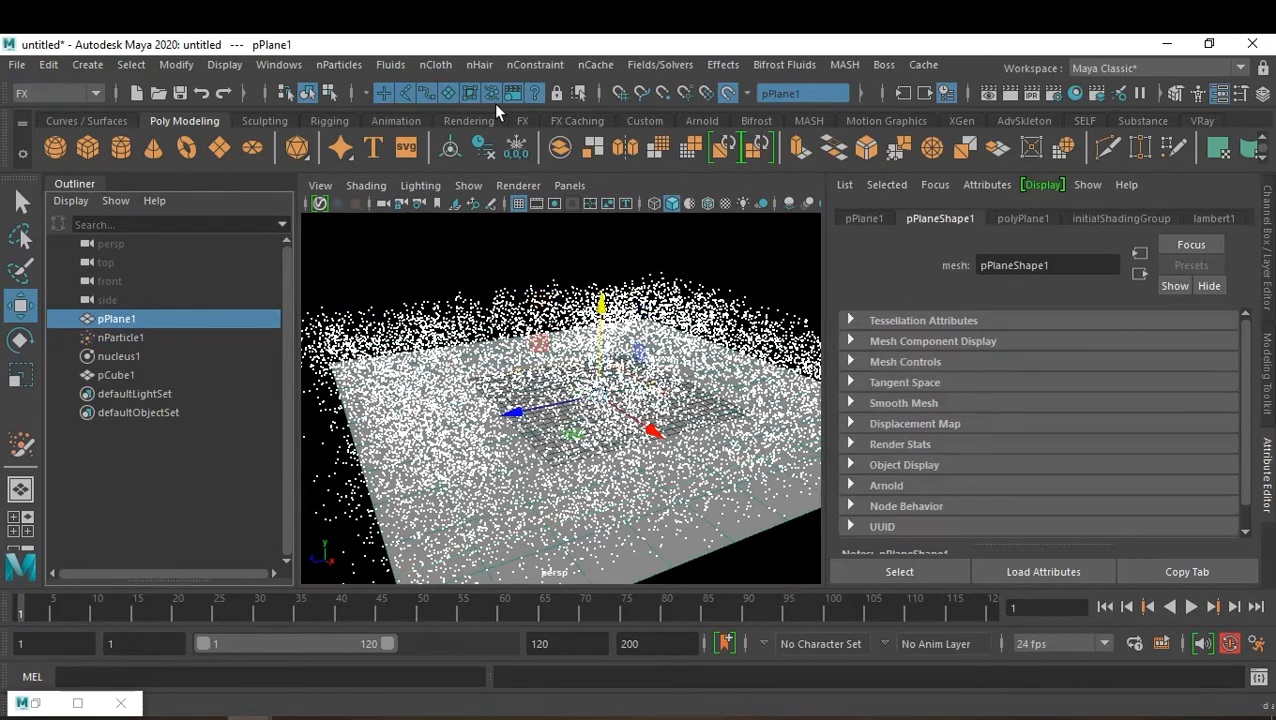
{"action": "left_click", "coordinate": [426, 70]}
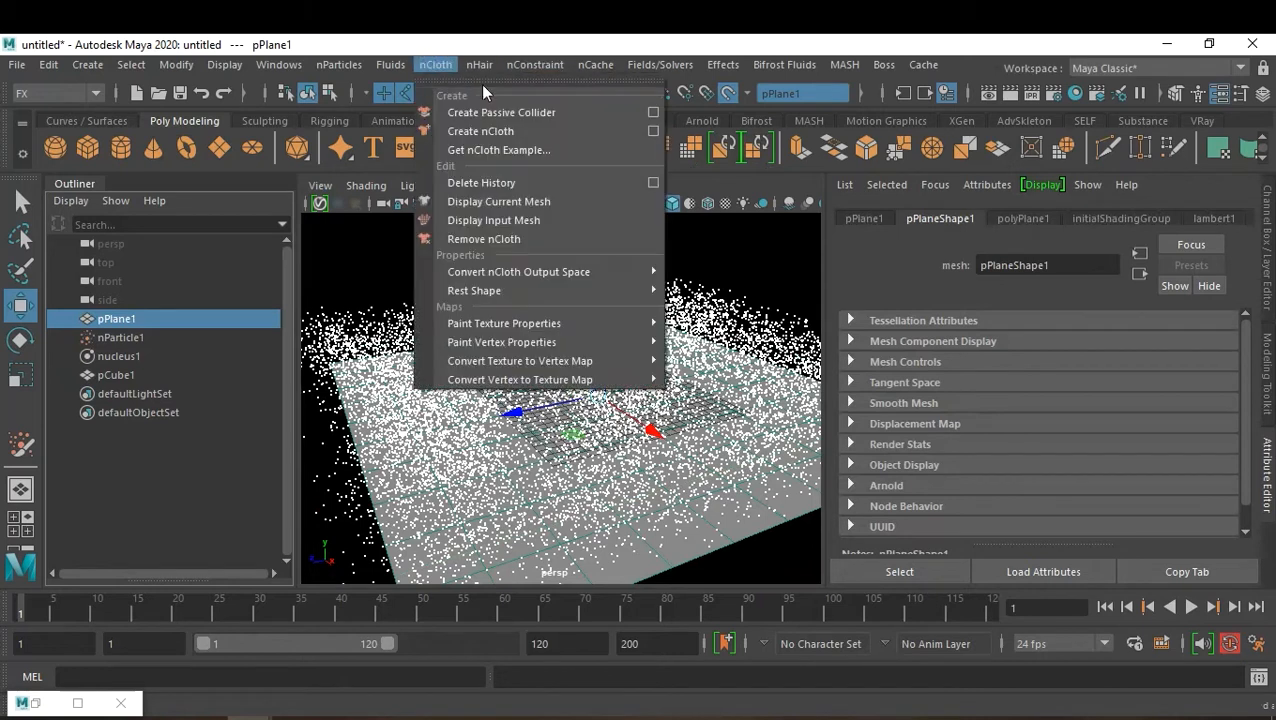
{"action": "left_click", "coordinate": [530, 113]}
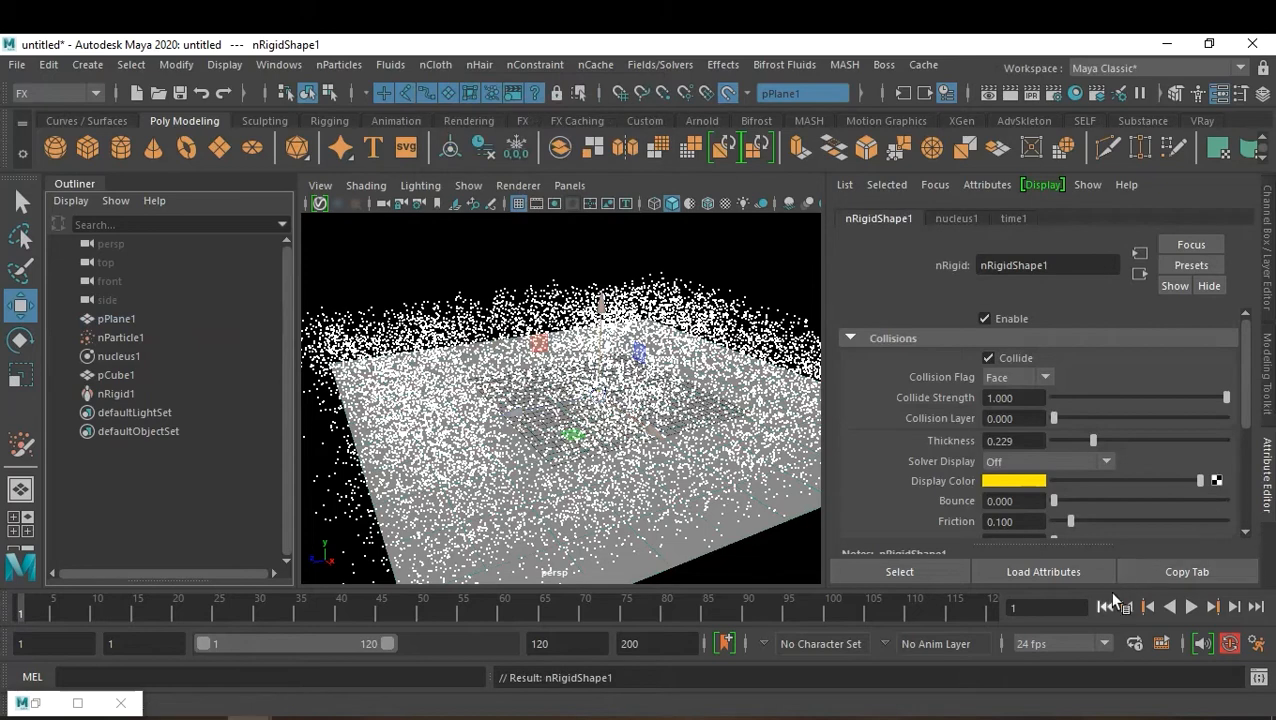
Step: Play the simulation twice from frame 1 to check how the particles fall onto the plane
{"action": "left_click", "coordinate": [1190, 606]}
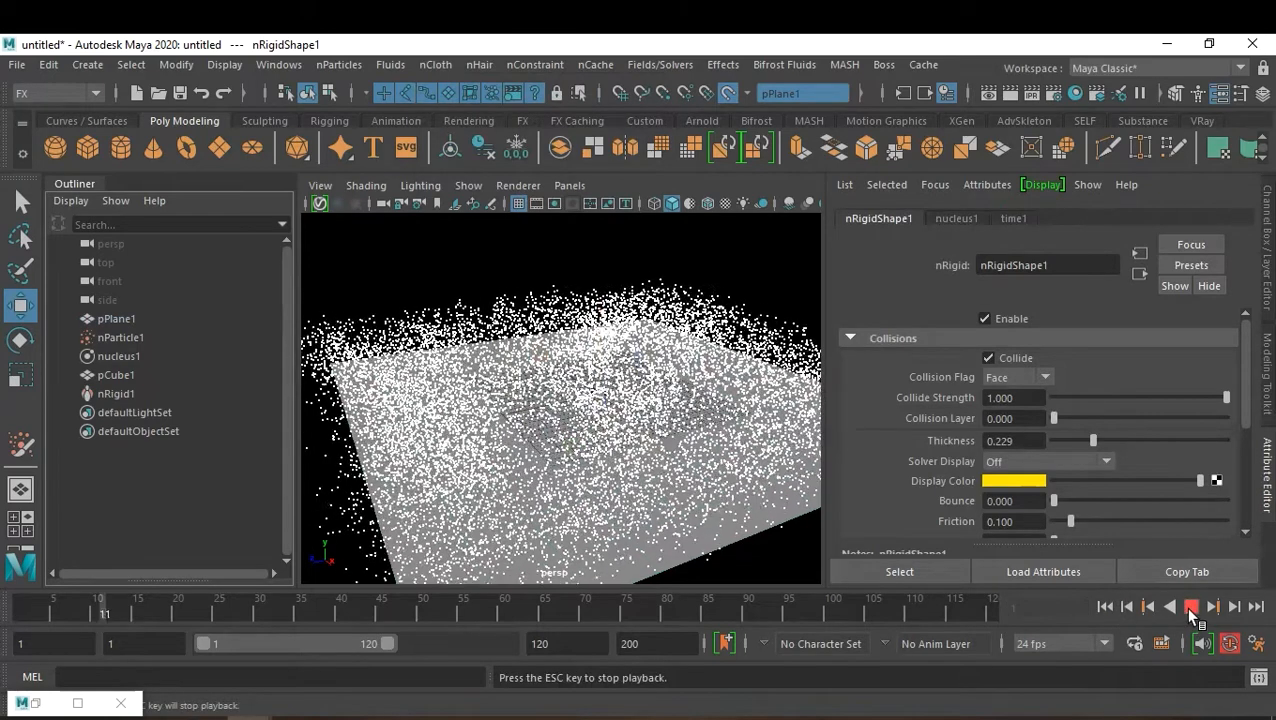
{"action": "left_click", "coordinate": [1190, 606]}
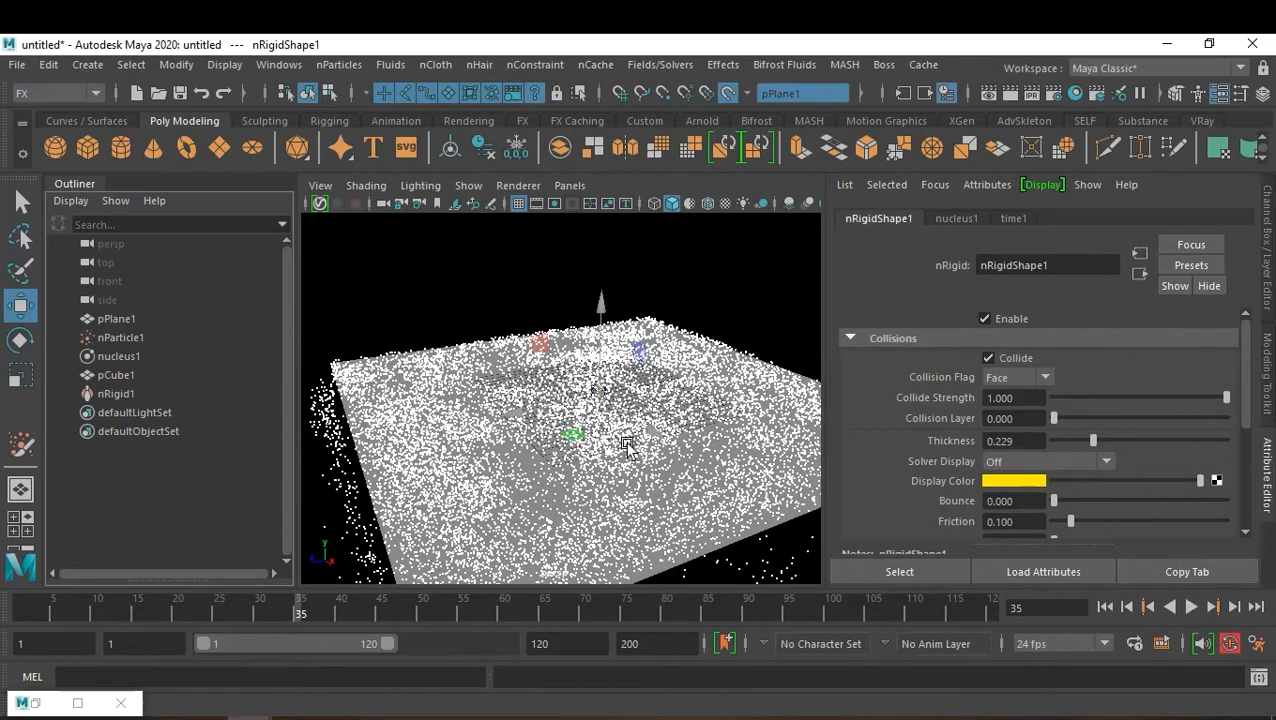
{"action": "left_click_drag", "start_coordinate": [640, 470], "coordinate": [560, 441], "text": "alt"}
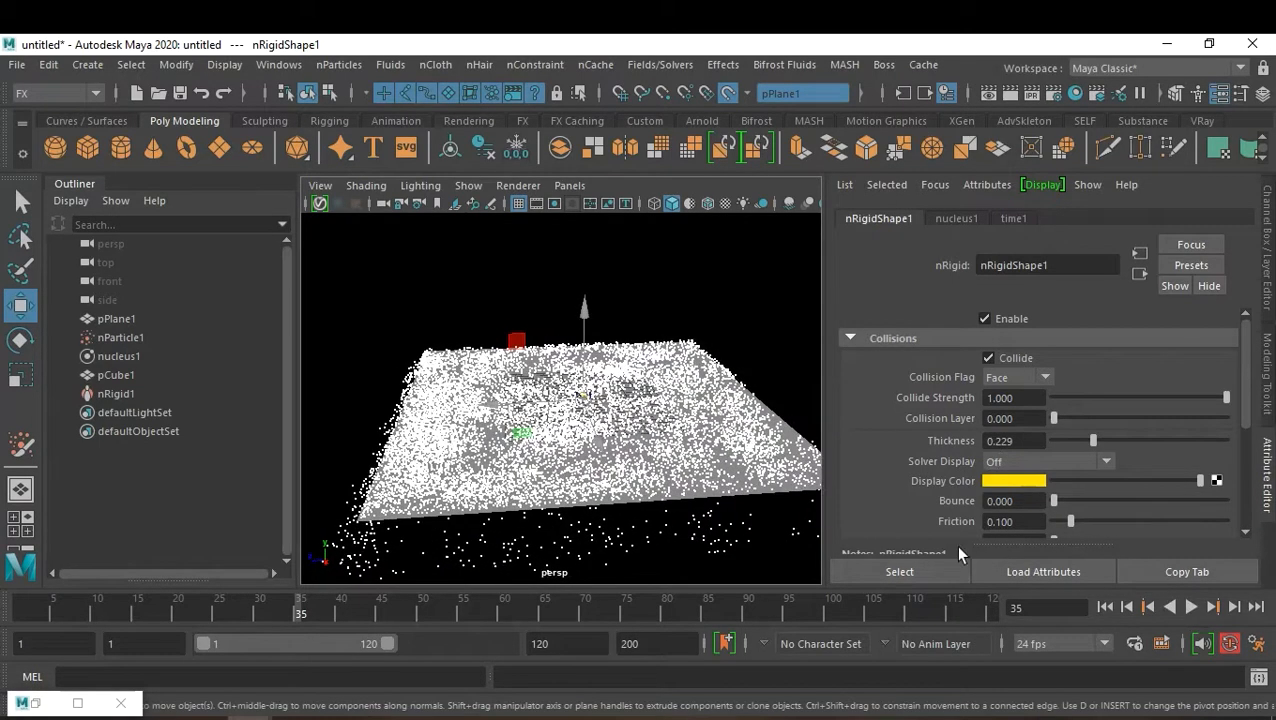
{"action": "left_click", "coordinate": [1104, 607]}
{"action": "left_click", "coordinate": [1191, 607]}
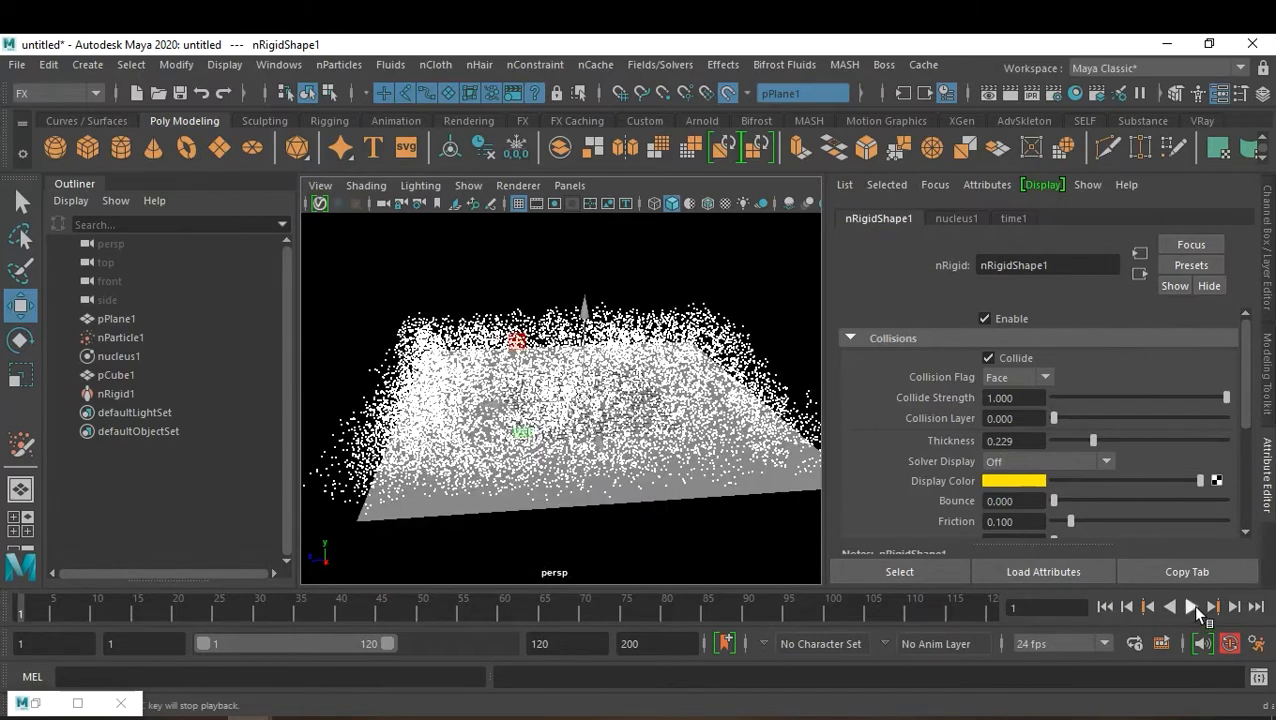
{"action": "left_click", "coordinate": [1190, 606]}
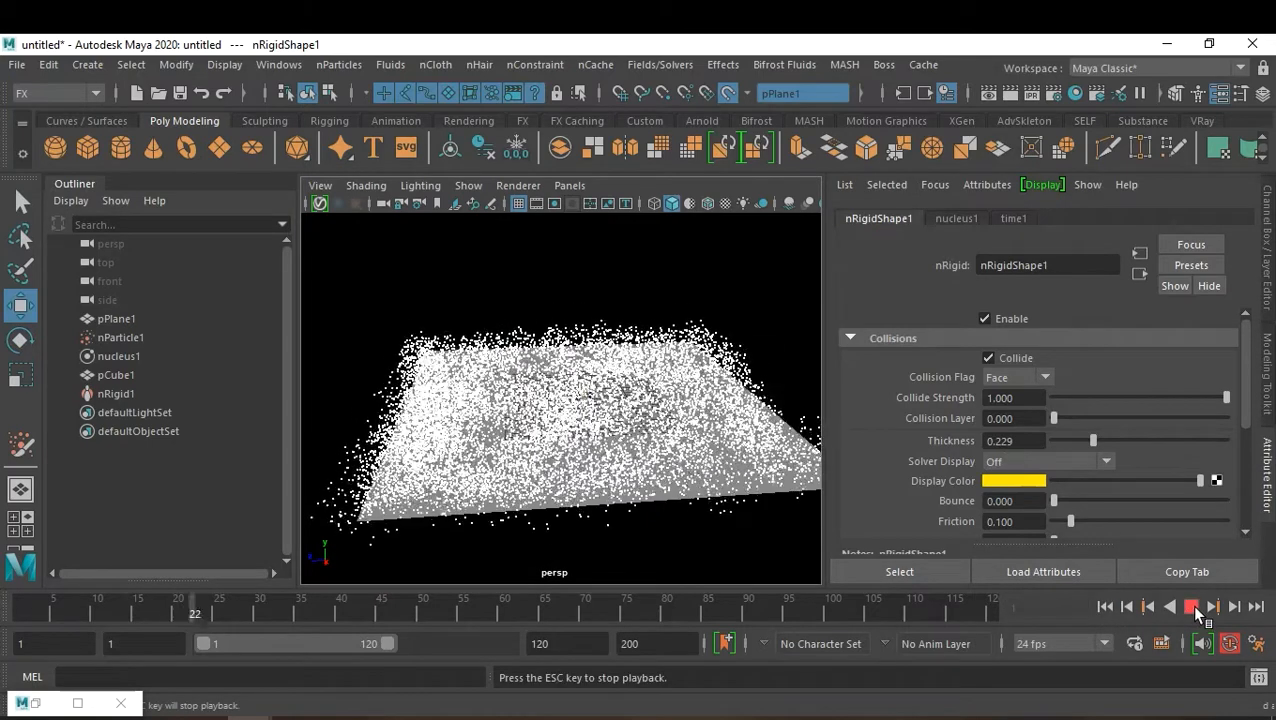
{"action": "left_click", "coordinate": [1190, 606]}
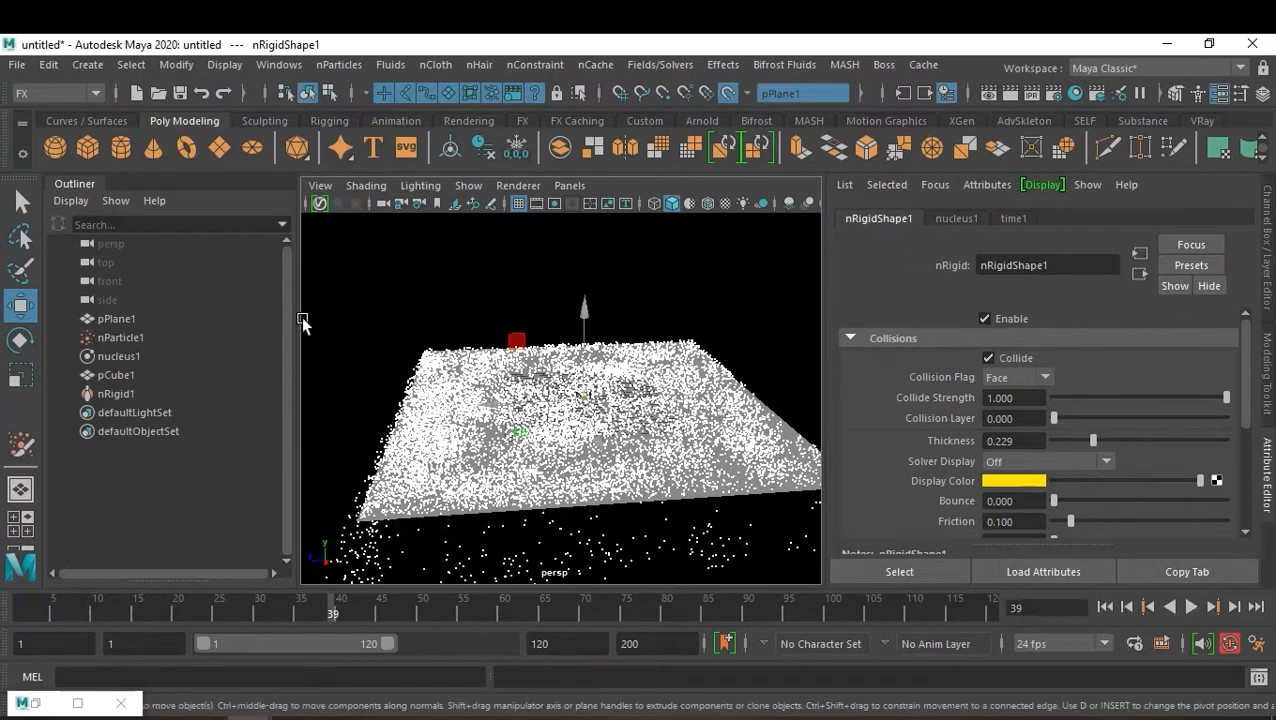
Step: Move the cube along its Z axis toward the plane's edge and scale it up
{"action": "left_click", "coordinate": [126, 377]}
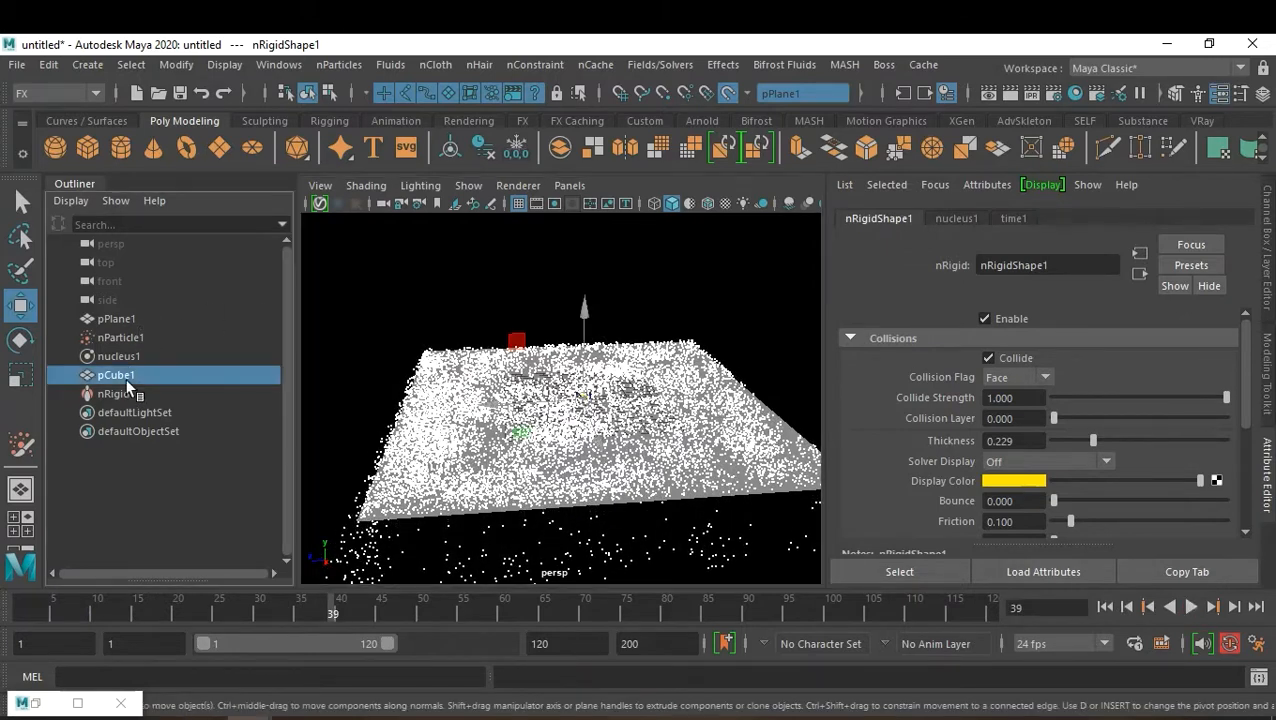
{"action": "left_click_drag", "start_coordinate": [497, 402], "coordinate": [727, 406]}
{"action": "key", "text": "r"}
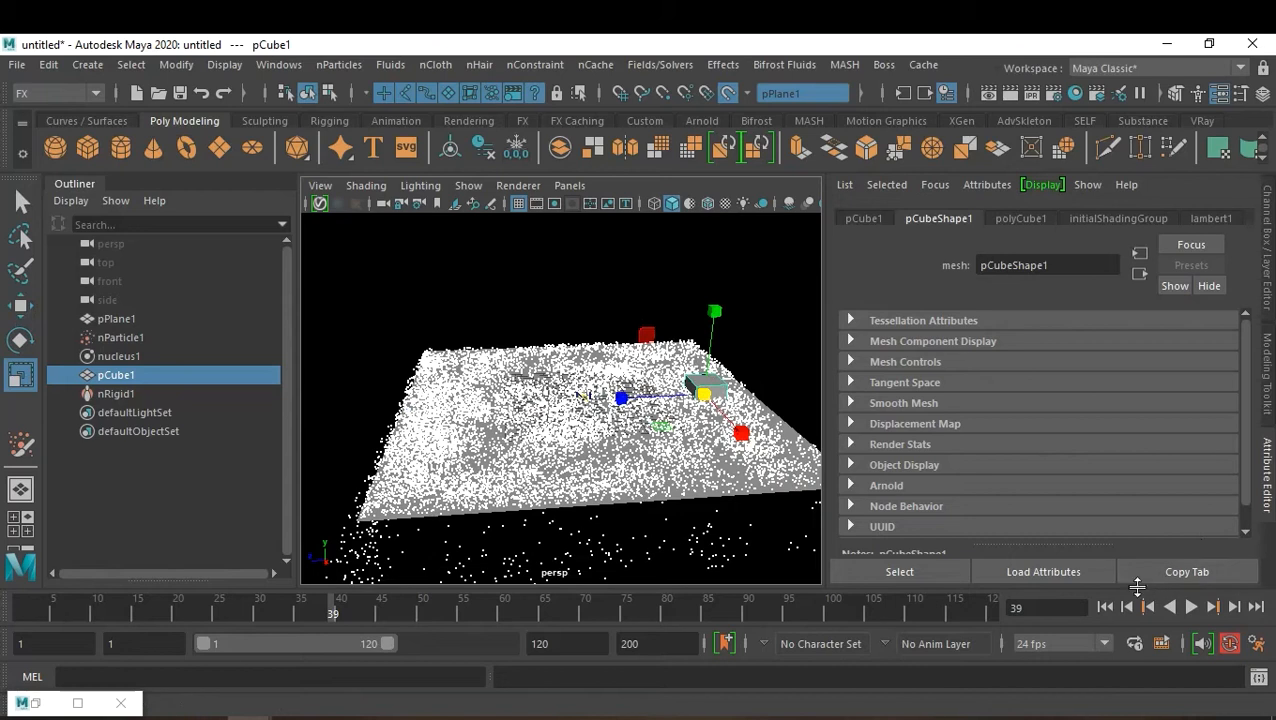
Step: Return to frame 1 and make the cube a passive collider for the particles
{"action": "left_click", "coordinate": [1106, 607]}
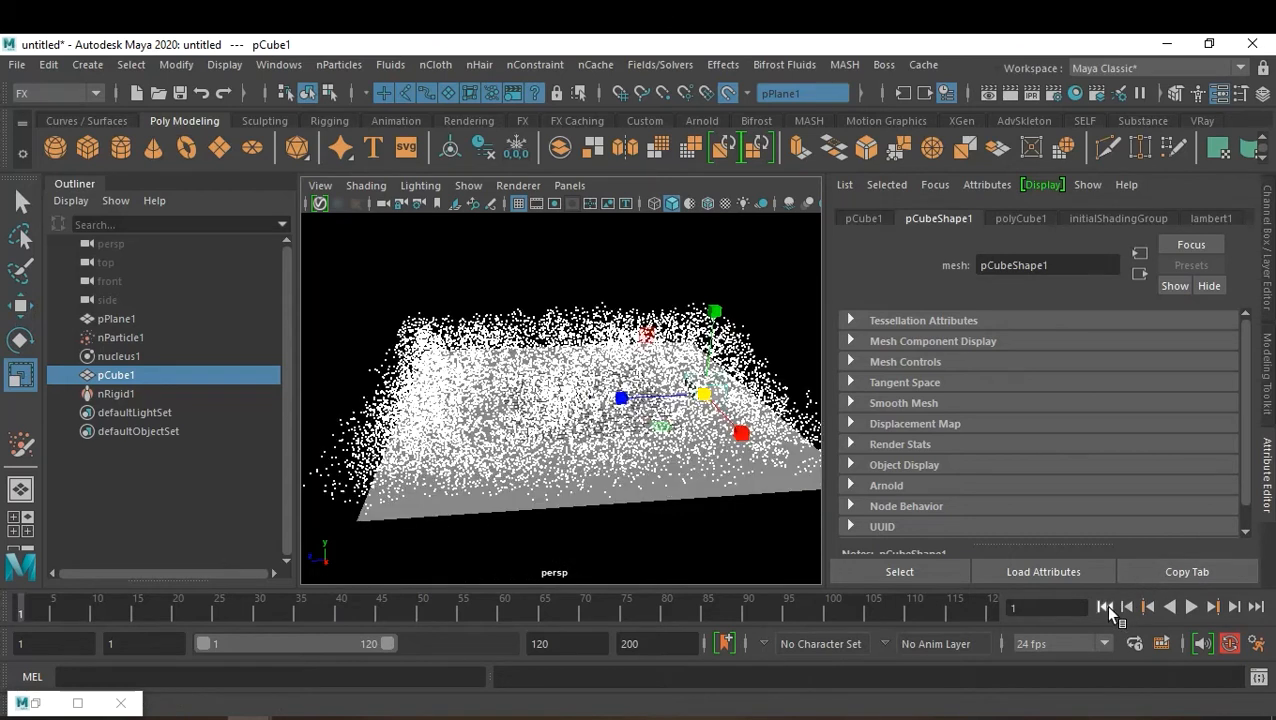
{"action": "left_click", "coordinate": [430, 66]}
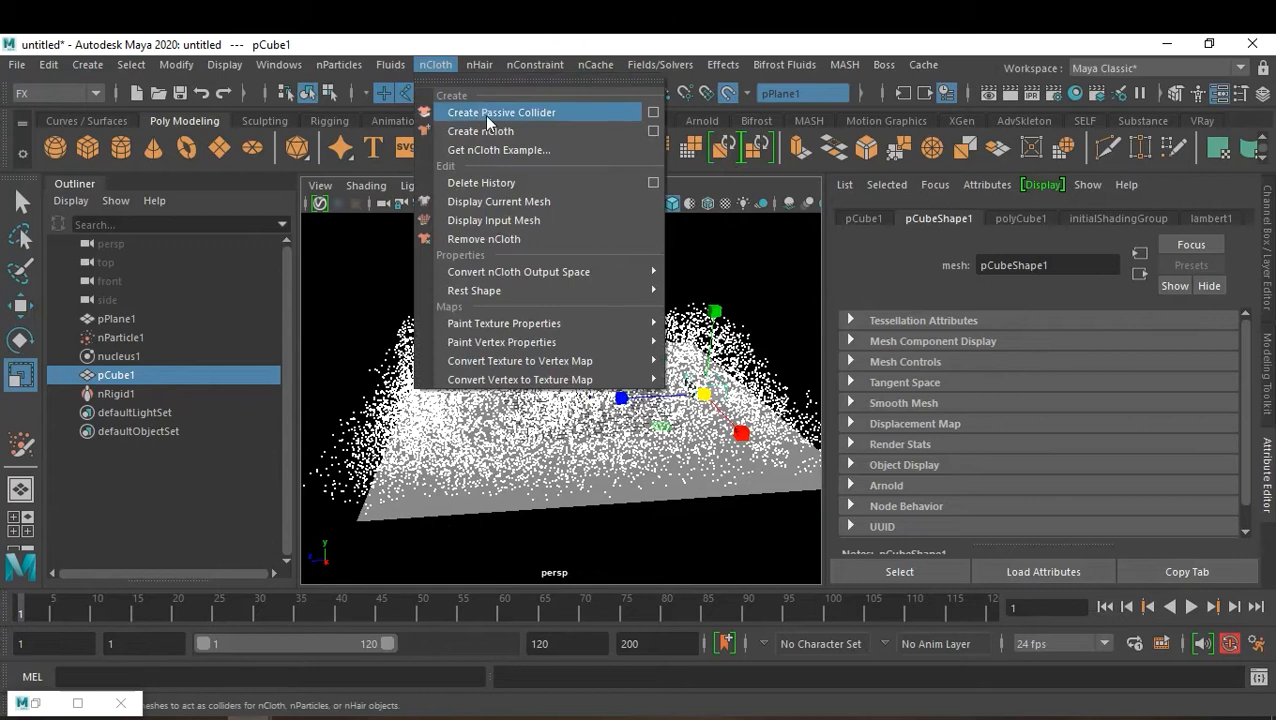
{"action": "left_click", "coordinate": [484, 115]}
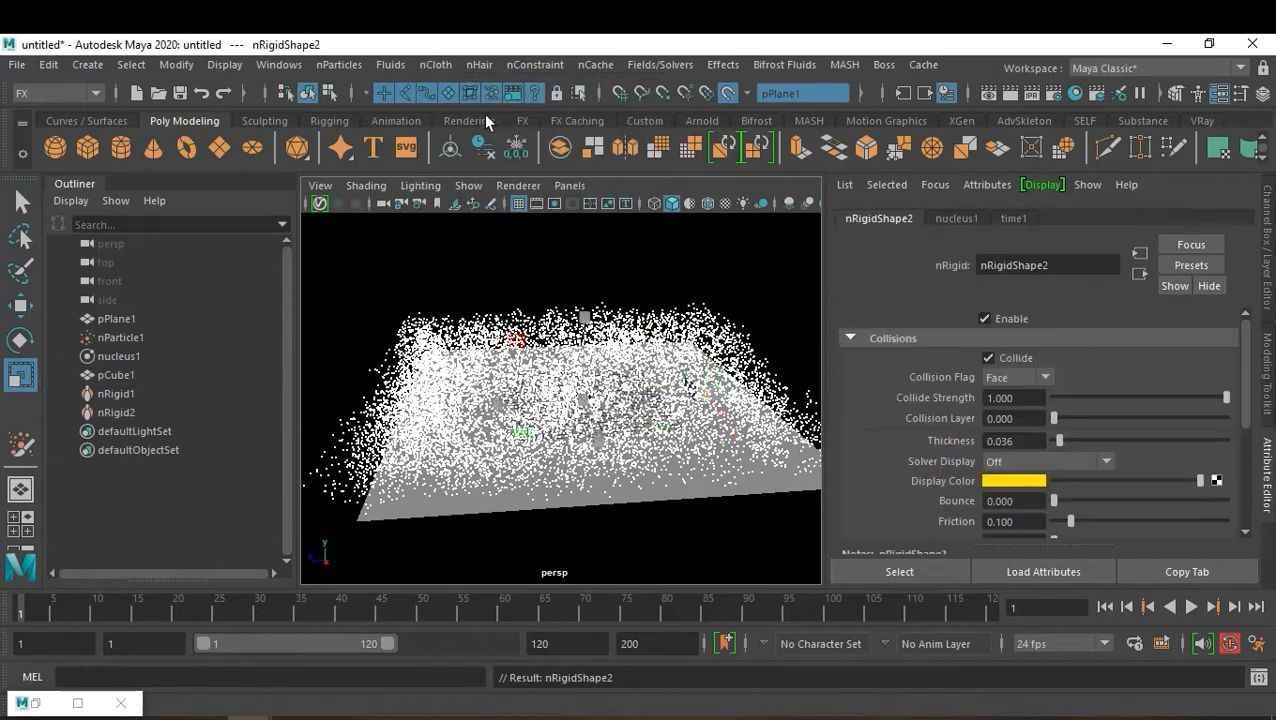
Step: Animate the cube sliding about 11.6 units along Z through the particles, keyed at frames 1 and 50, and return to frame 1
{"action": "left_click", "coordinate": [120, 375]}
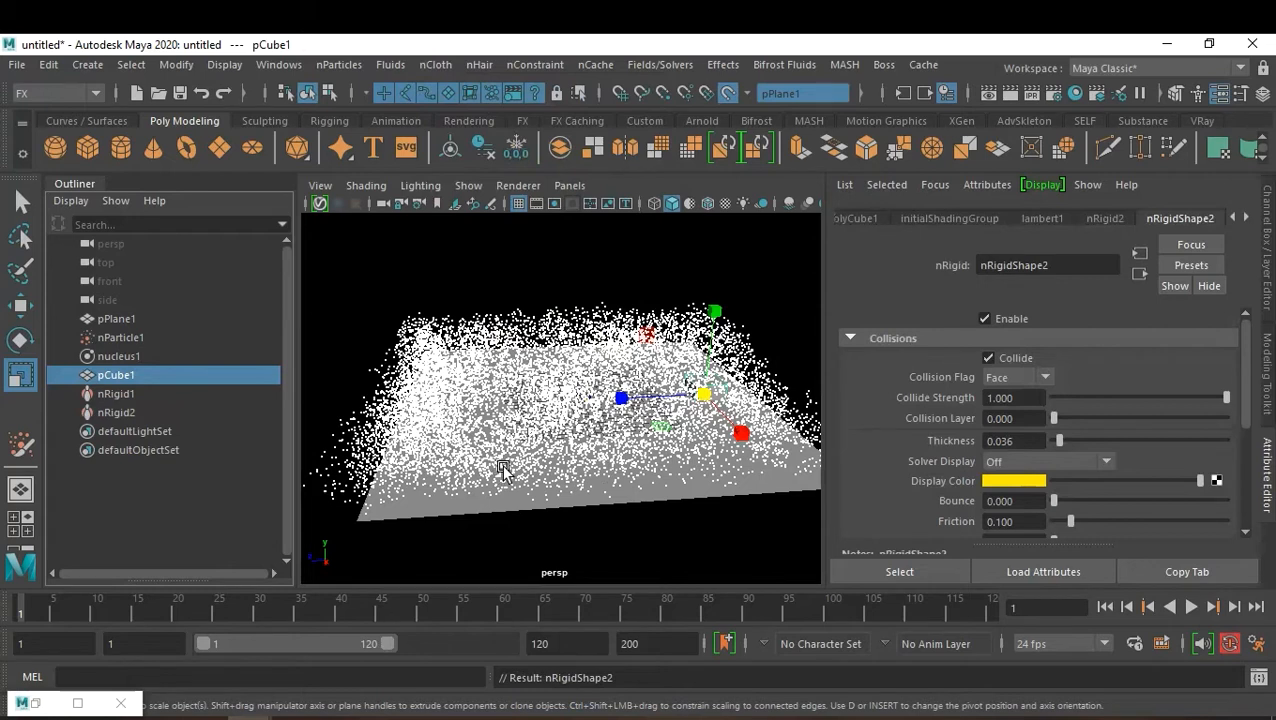
{"action": "left_click", "coordinate": [418, 609]}
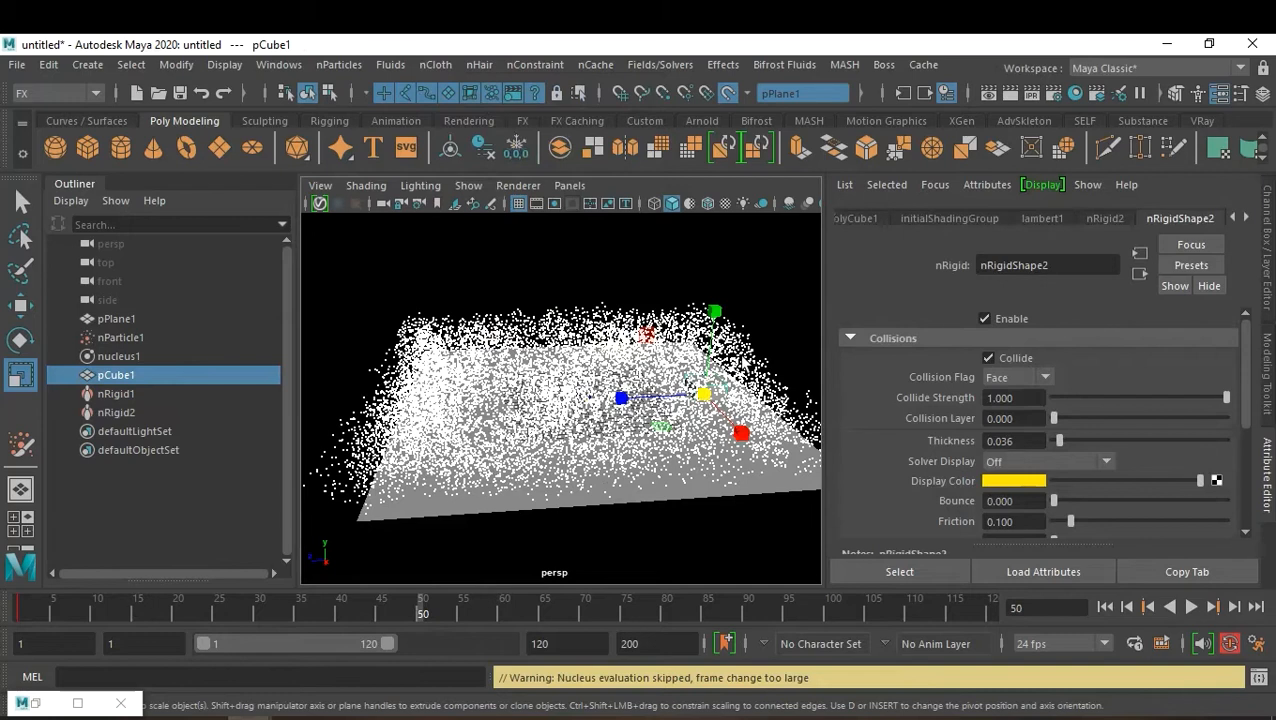
{"action": "key", "text": "w"}
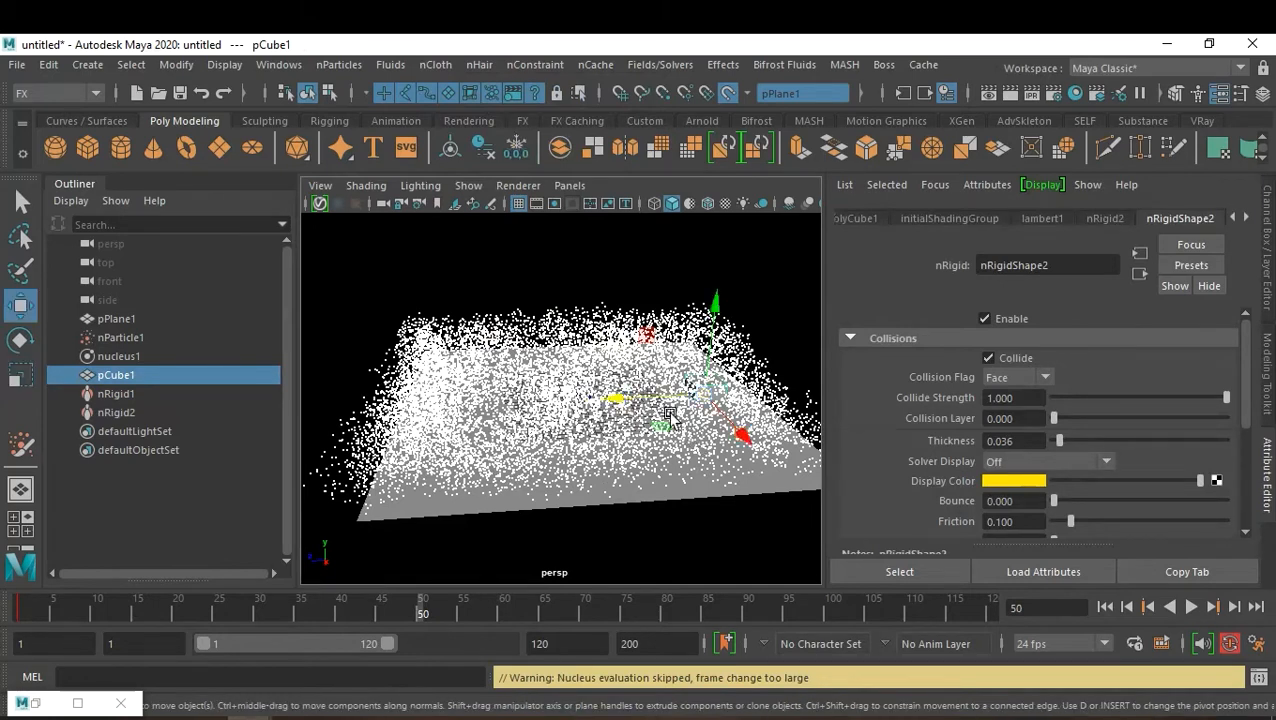
{"action": "left_click_drag", "start_coordinate": [636, 402], "coordinate": [424, 418]}
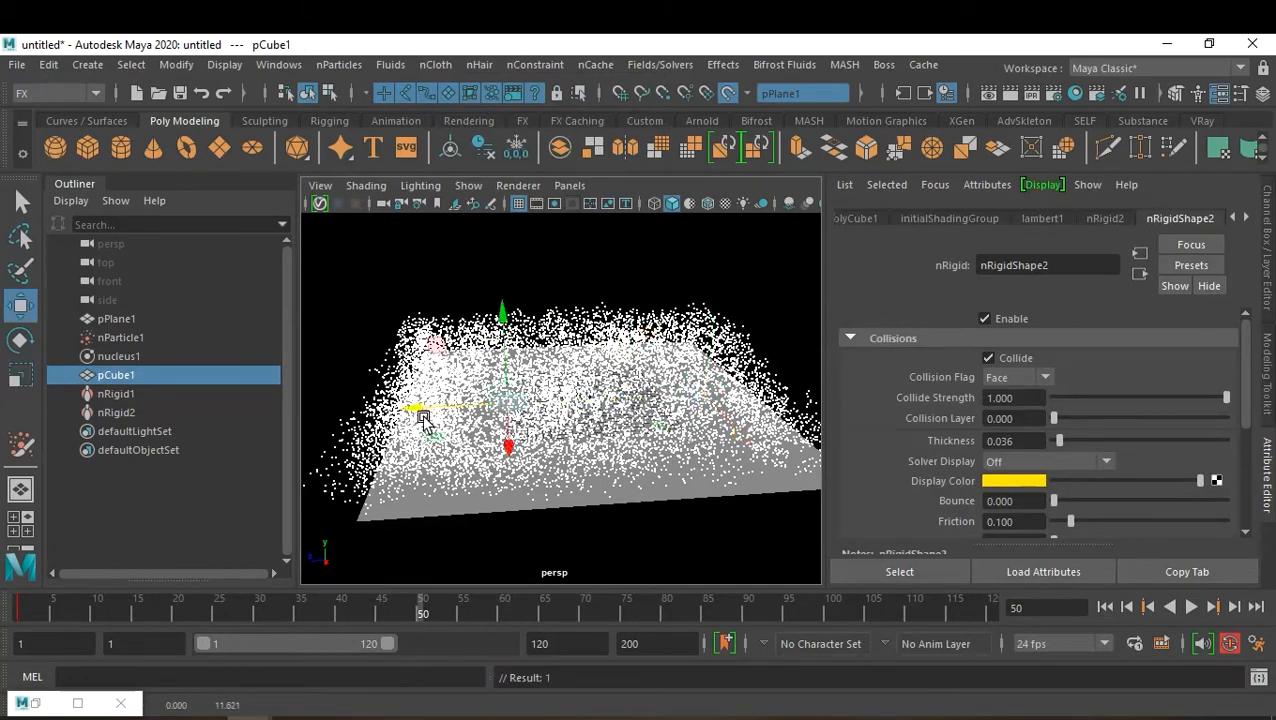
{"action": "left_click", "coordinate": [1105, 607]}
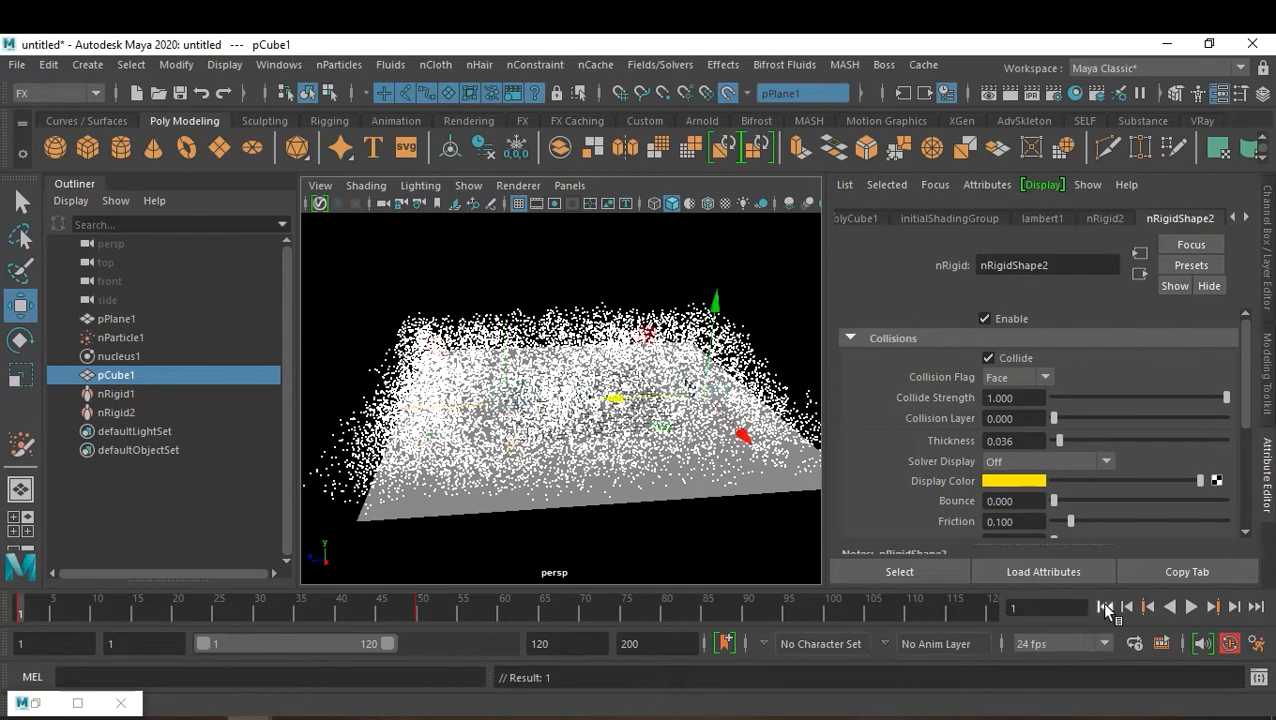
Step: Play the simulation through the cube's slide, stop it, and inspect the particles around the cube up close
{"action": "left_click", "coordinate": [1191, 607]}
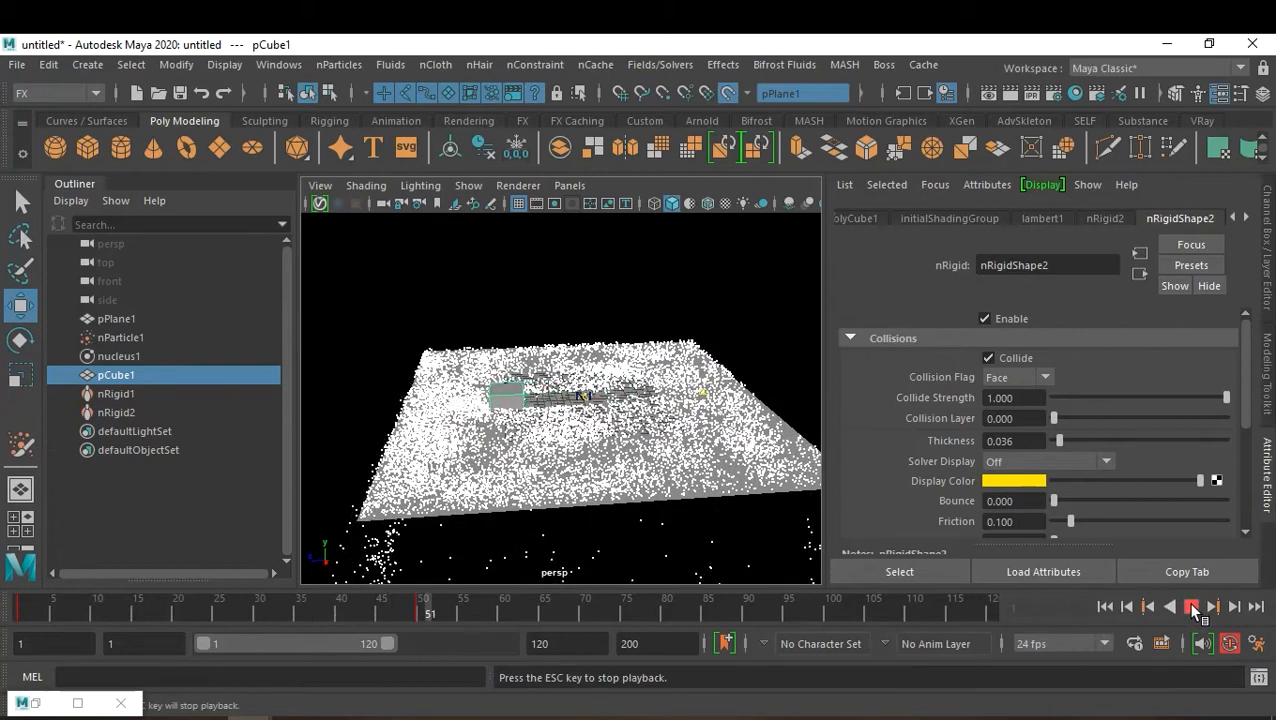
{"action": "left_click", "coordinate": [1192, 607]}
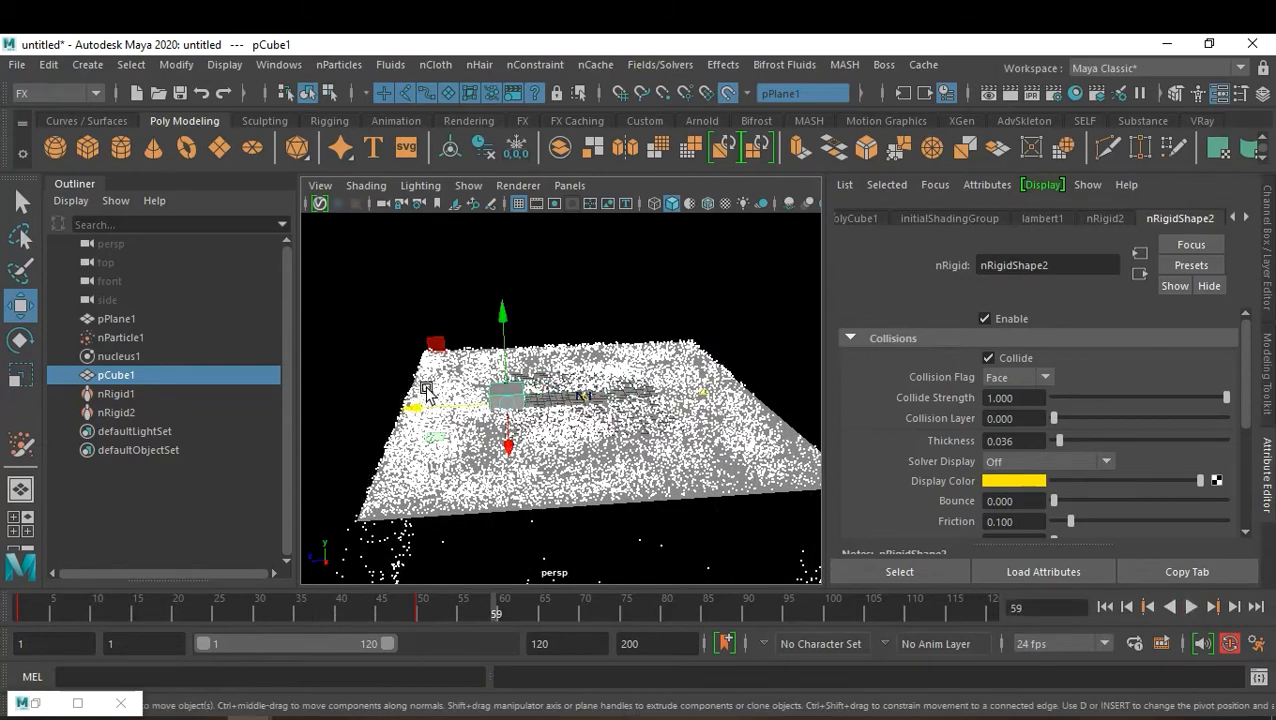
{"action": "scroll", "coordinate": [545, 390], "scroll_direction": "up", "scroll_amount": 5}
{"action": "mouse_move", "coordinate": [540, 394]}
{"action": "left_mouse_down", "text": "alt"}
{"action": "mouse_move", "coordinate": [558, 441]}
{"action": "mouse_move", "coordinate": [545, 398]}
{"action": "left_mouse_up", "text": "alt"}
{"action": "scroll", "coordinate": [555, 425], "scroll_direction": "down", "scroll_amount": 3}
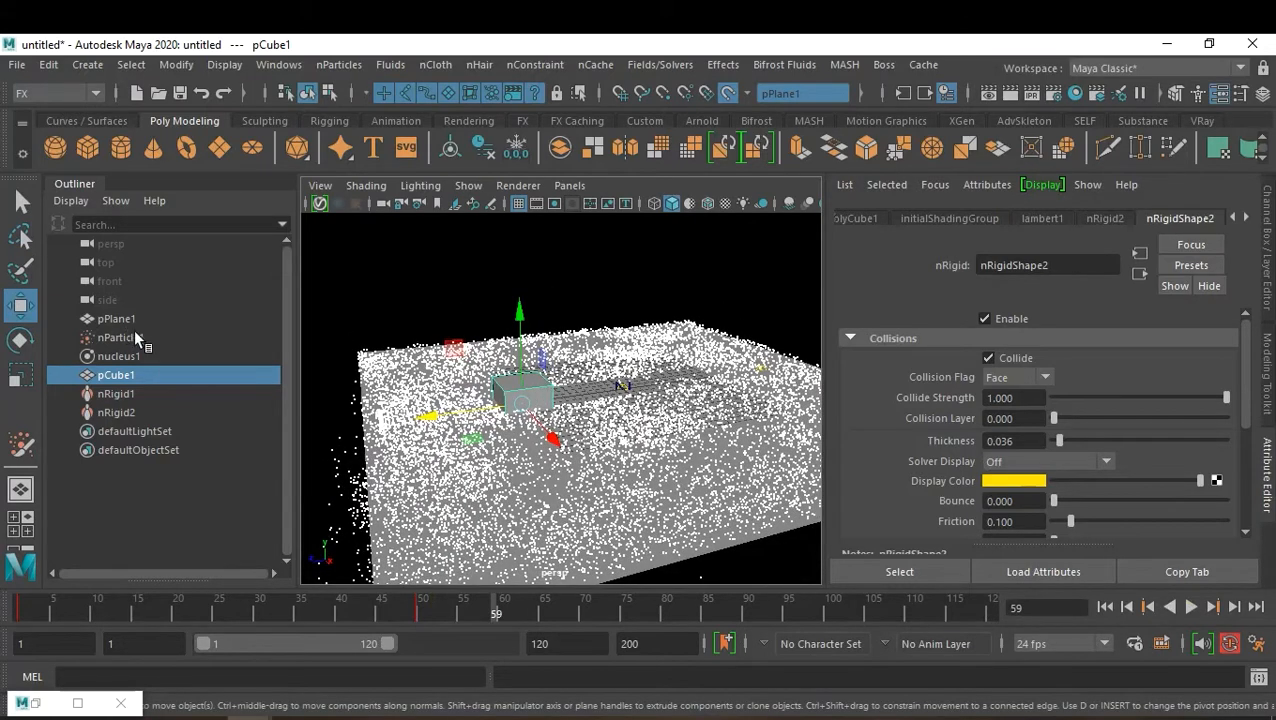
Step: On the nucleus solver, set Gravity, Gravity Direction Y, Air Density and Wind Direction X all to 0
{"action": "left_click", "coordinate": [132, 355]}
{"action": "key", "text": "ctrl+a"}
{"action": "key", "text": "ctrl+a"}
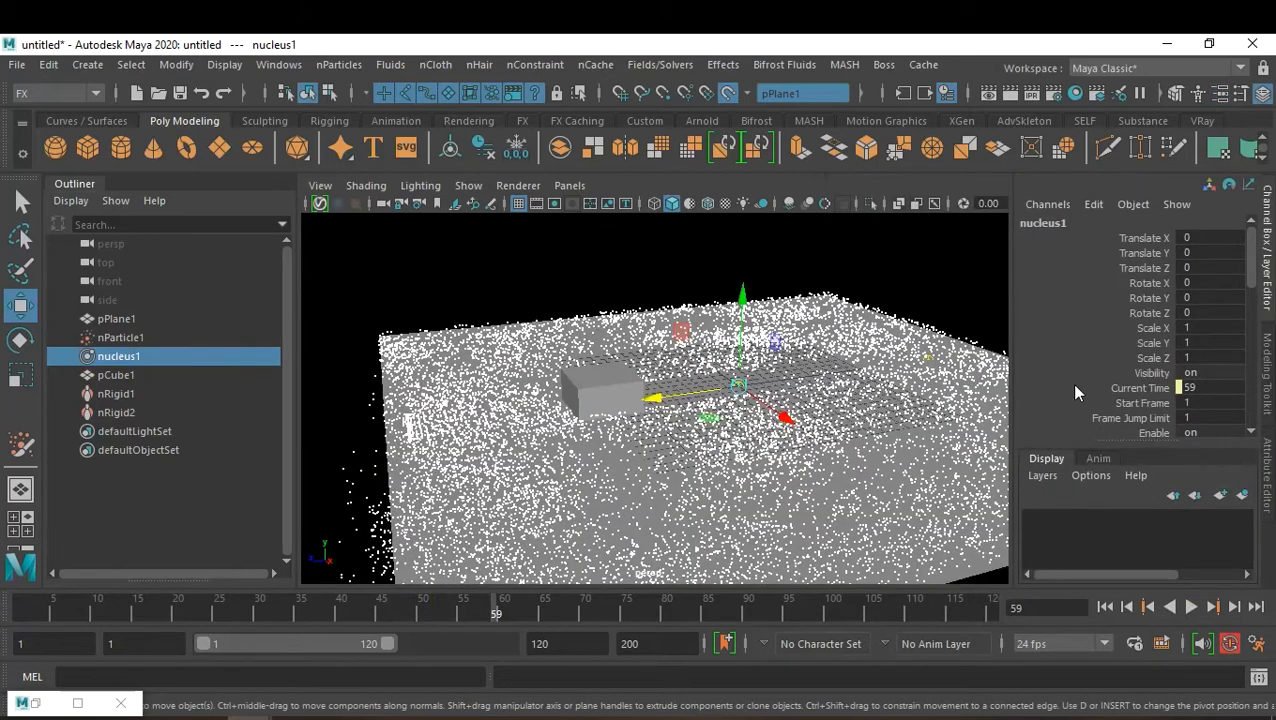
{"action": "scroll", "coordinate": [1164, 380], "scroll_direction": "down", "scroll_amount": 8}
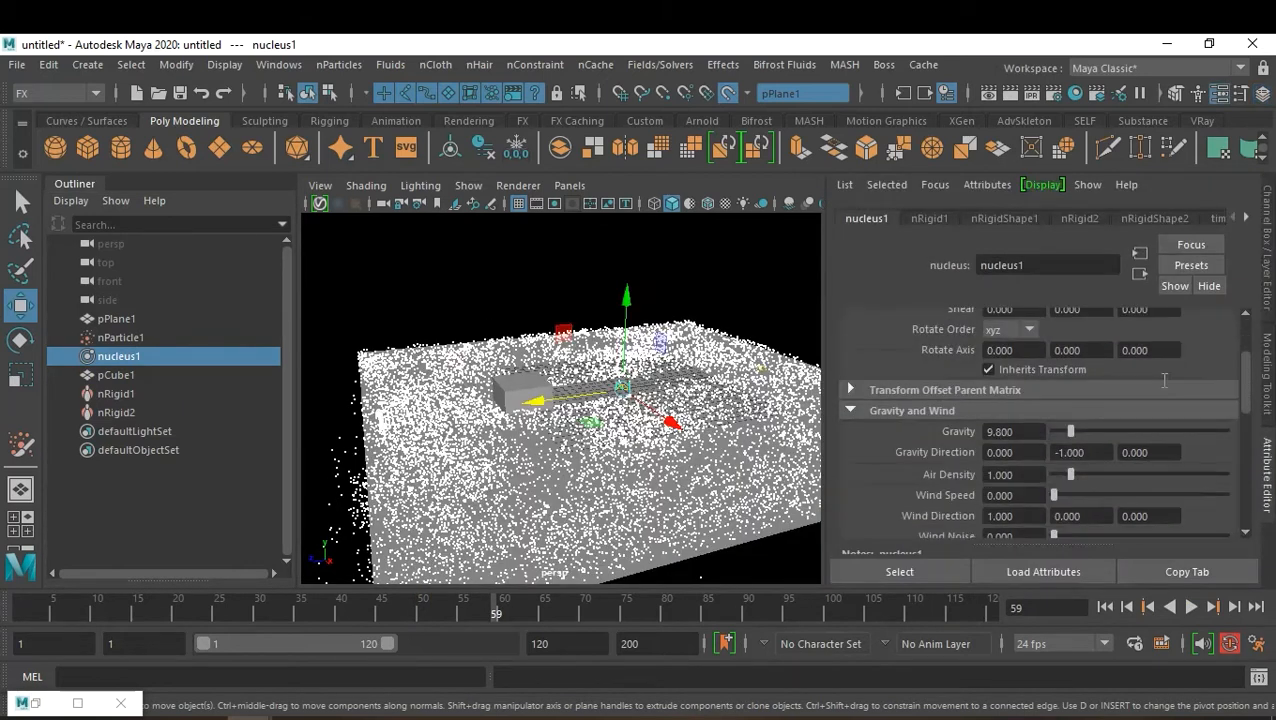
{"action": "scroll", "coordinate": [1164, 380], "scroll_direction": "down", "scroll_amount": 4}
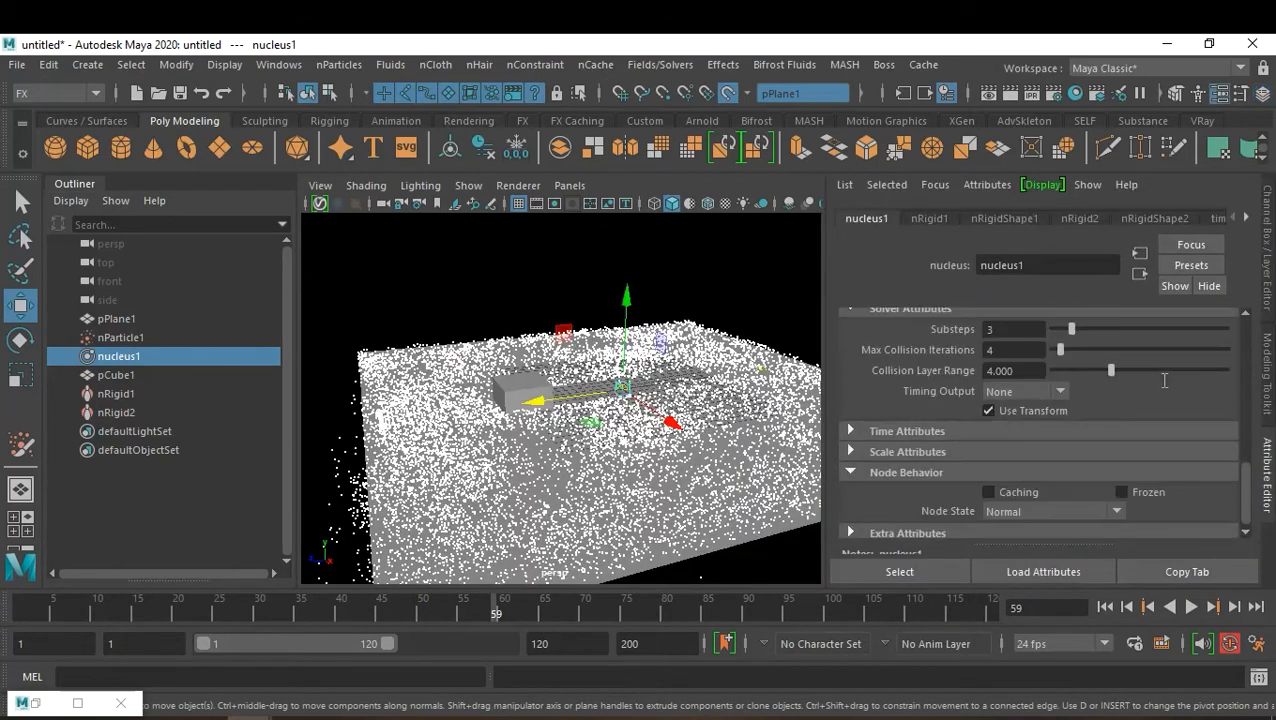
{"action": "scroll", "coordinate": [1164, 380], "scroll_direction": "up", "scroll_amount": 10}
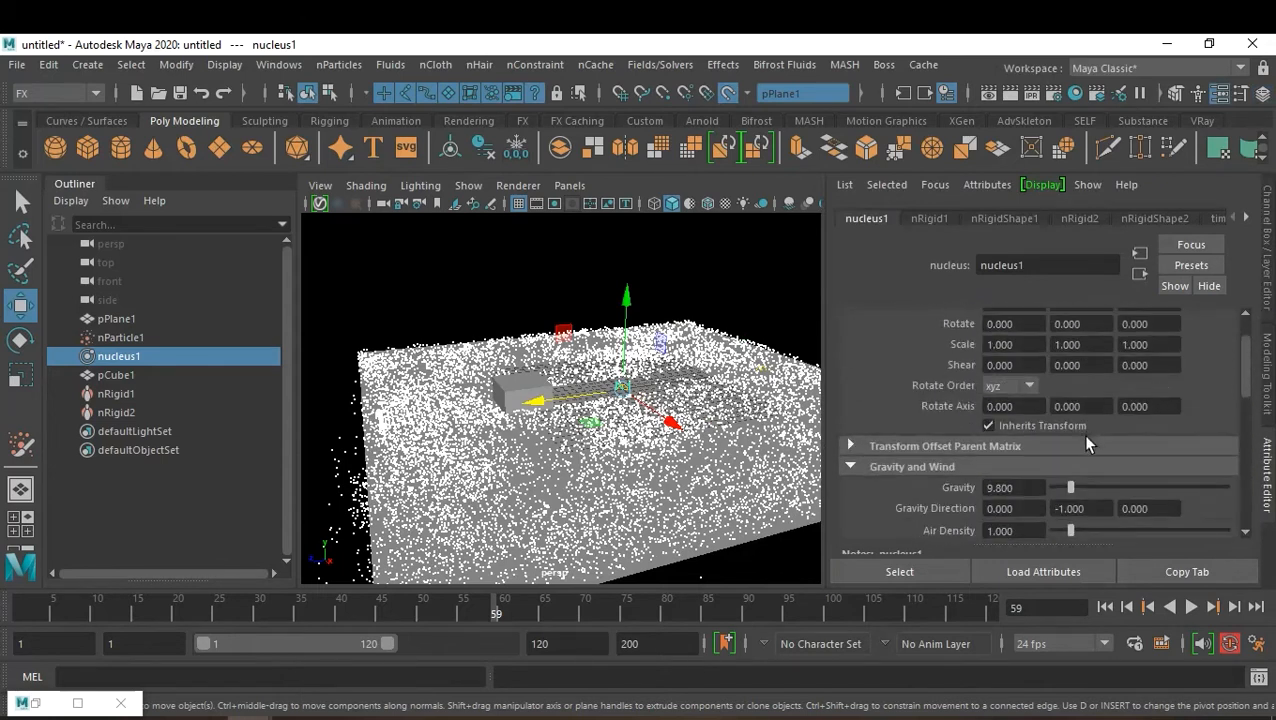
{"action": "scroll", "coordinate": [1155, 449], "scroll_direction": "down", "scroll_amount": 3}
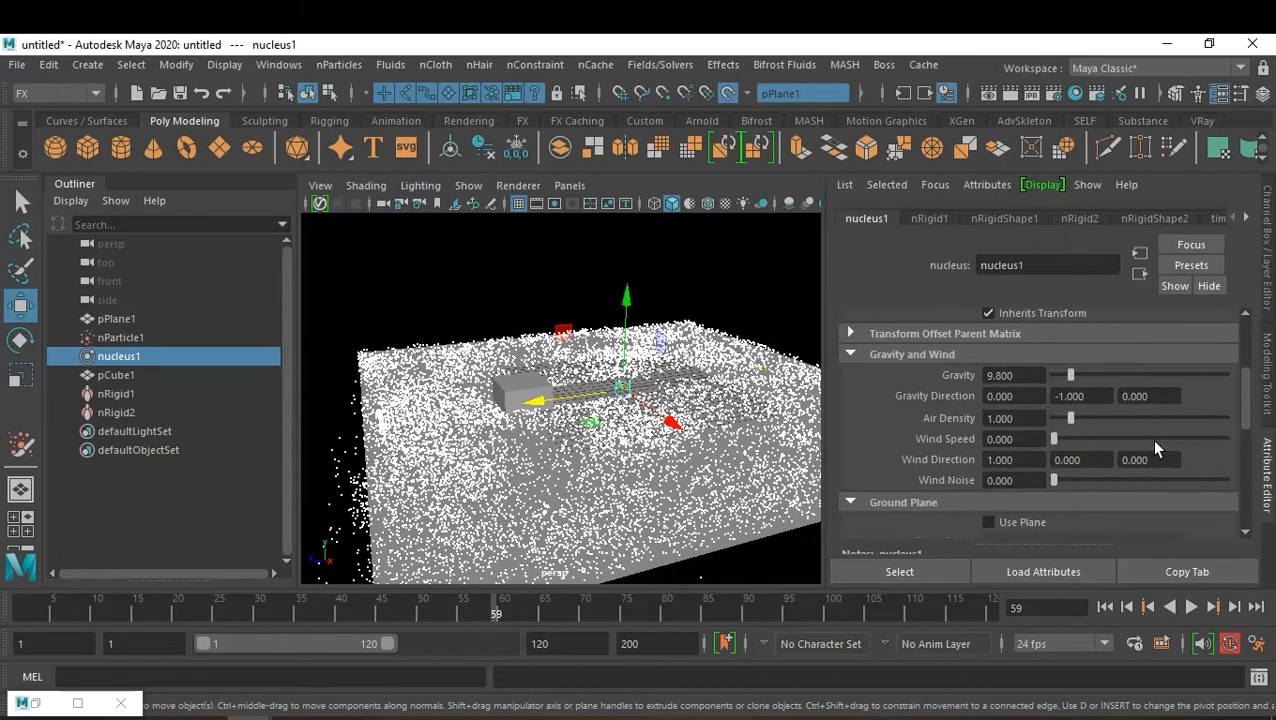
{"action": "left_click", "coordinate": [1021, 460]}
{"action": "left_click", "coordinate": [1021, 376]}
{"action": "left_click", "coordinate": [1015, 419]}
{"action": "type", "text": "0"}
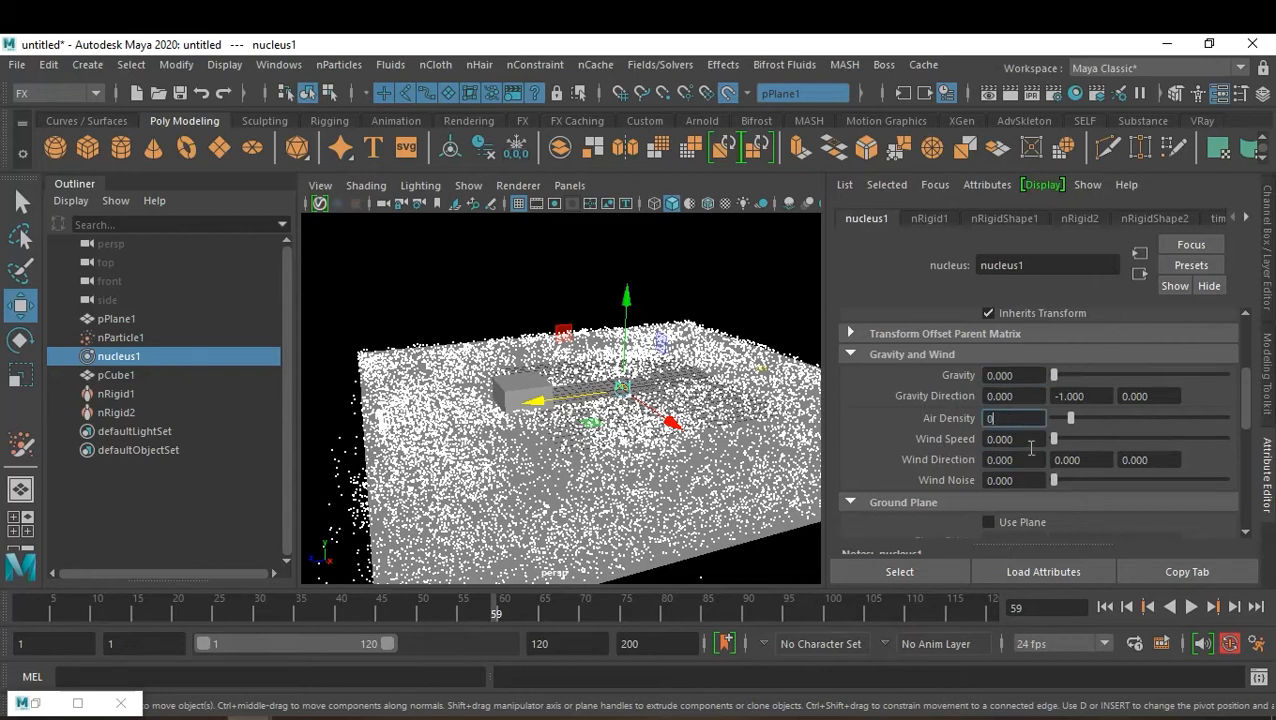
{"action": "left_click", "coordinate": [1083, 396]}
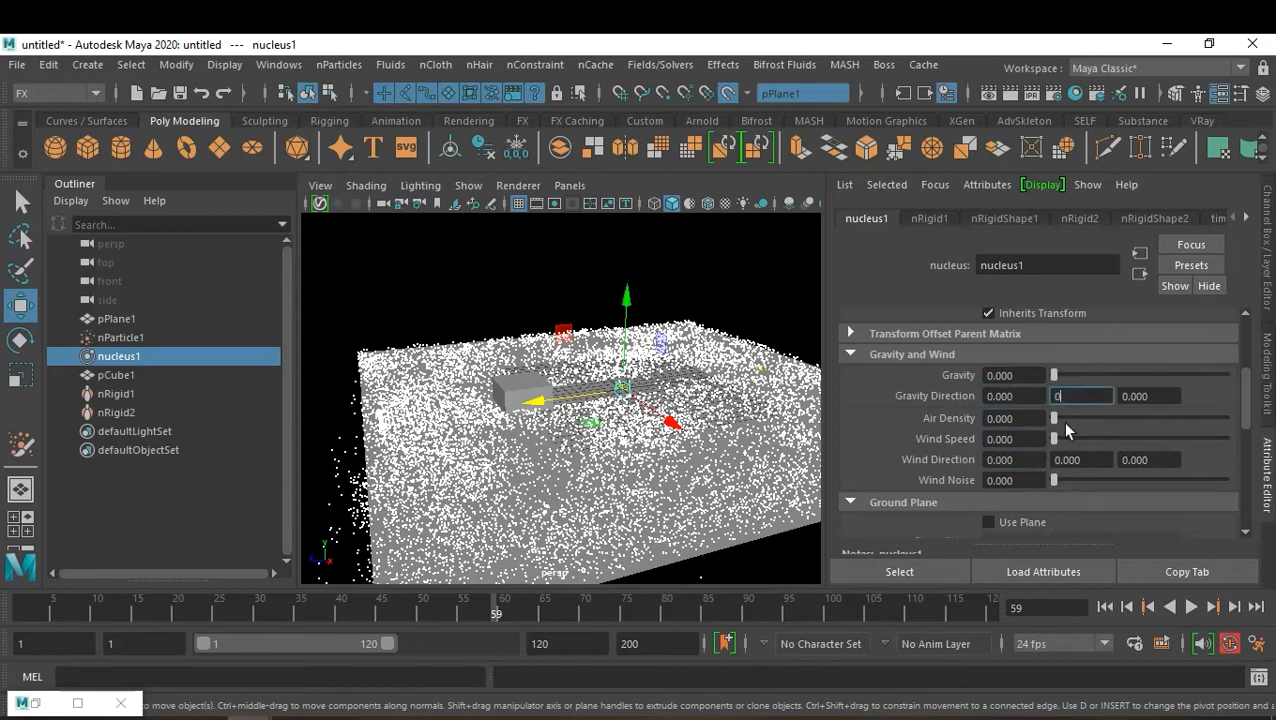
{"action": "key", "text": "Return"}
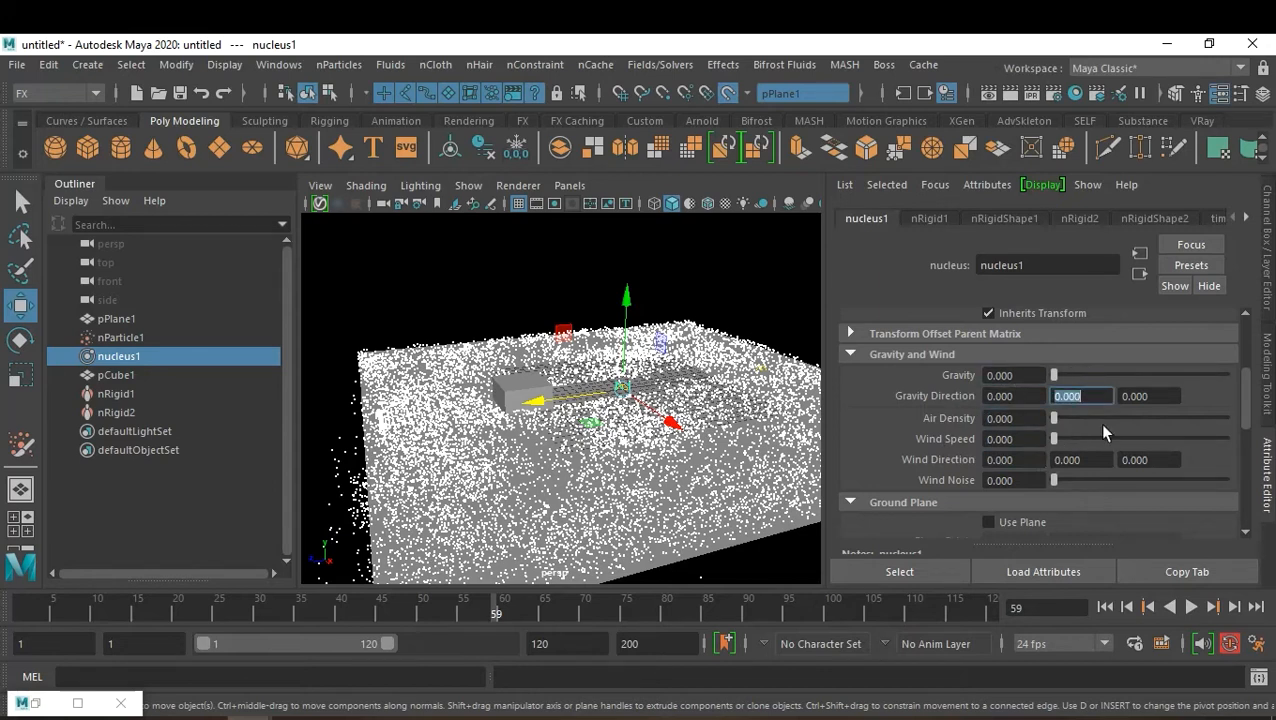
Step: Play the simulation from frame 1 to check the particles with the new solver settings, and return to frame 1
{"action": "left_click", "coordinate": [1105, 607]}
{"action": "left_click", "coordinate": [1190, 607]}
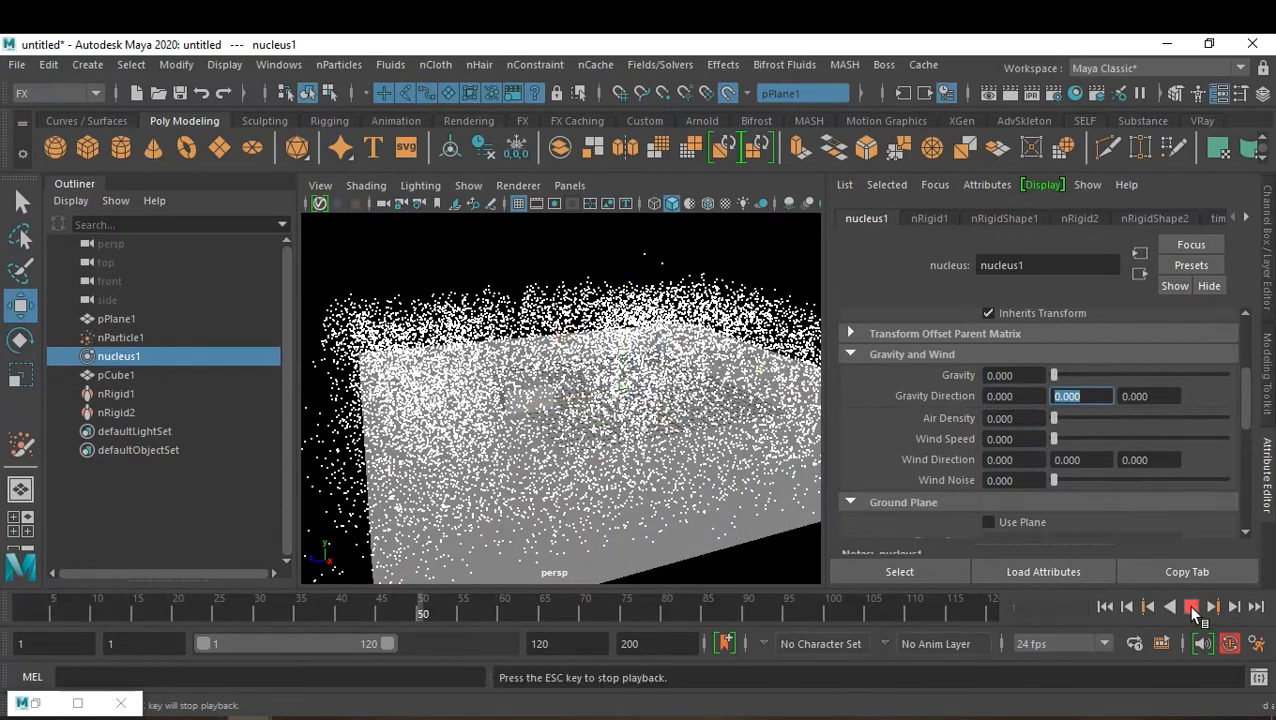
{"action": "left_click", "coordinate": [1190, 607]}
{"action": "left_click", "coordinate": [1106, 607]}
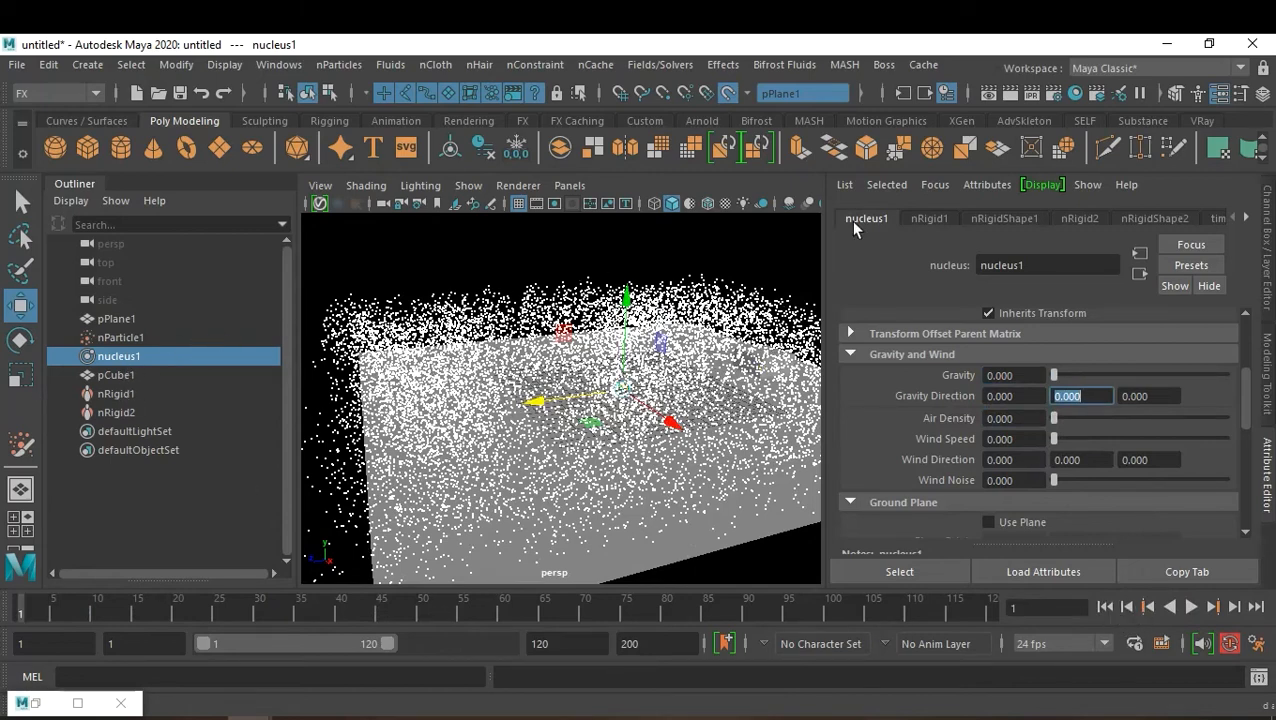
Step: Scale the cube up along Y into a tall block that rises through the particle layer
{"action": "left_click_drag", "start_coordinate": [675, 293], "coordinate": [250, 372], "text": "alt"}
{"action": "left_click", "coordinate": [140, 376]}
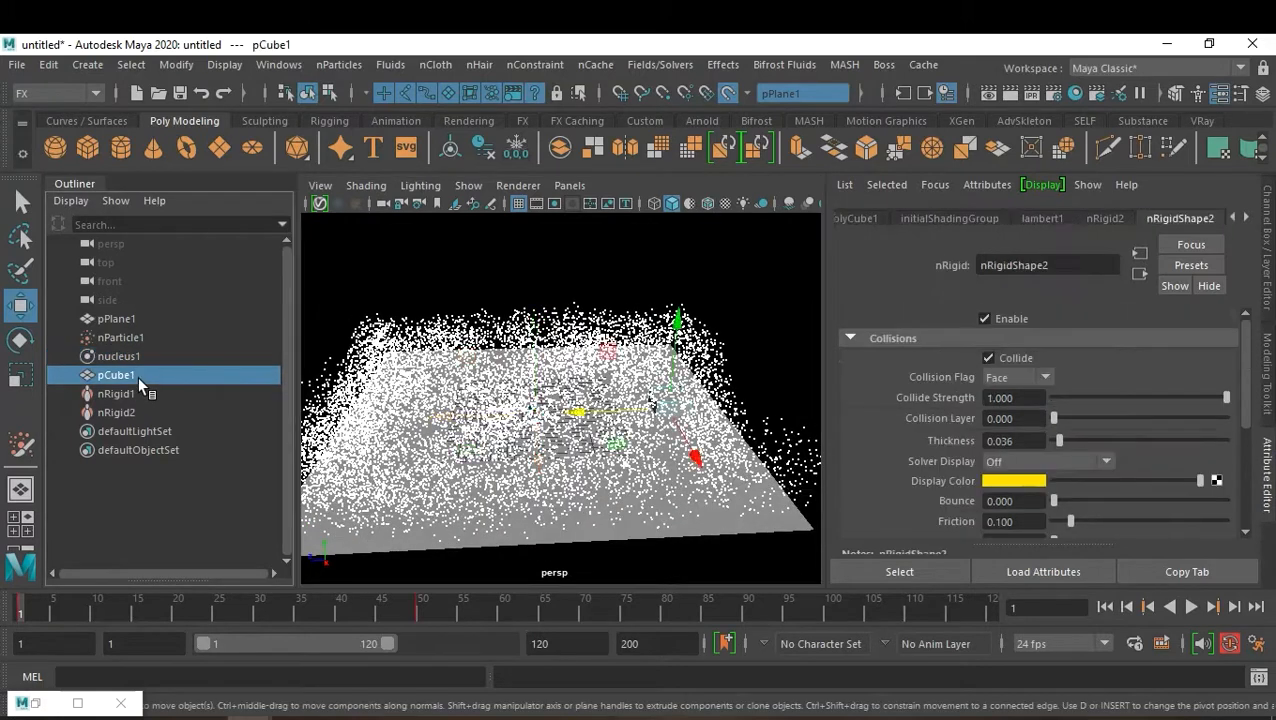
{"action": "key", "text": "r"}
{"action": "left_click_drag", "start_coordinate": [676, 322], "coordinate": [690, 40]}
{"action": "left_click_drag", "start_coordinate": [679, 328], "coordinate": [683, 287]}
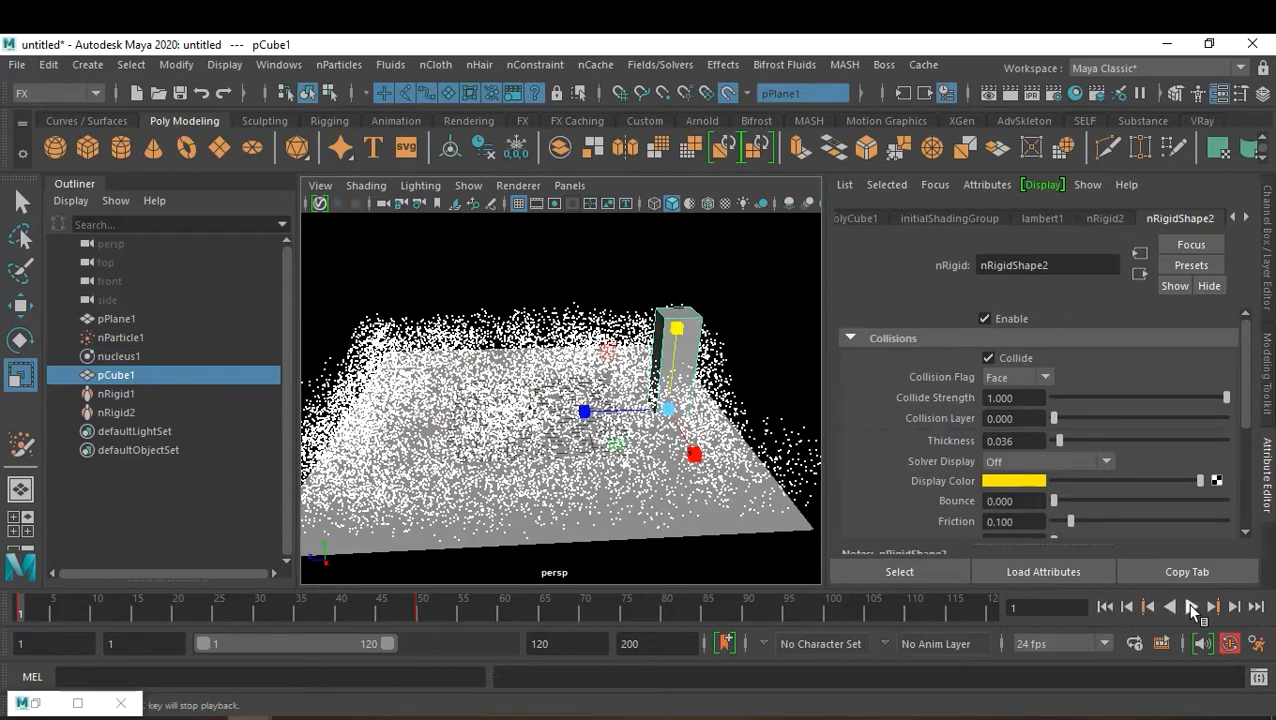
Step: Play the simulation with the taller cube, stop it, and examine the pushed particles from several angles with nothing selected
{"action": "left_click", "coordinate": [1192, 607]}
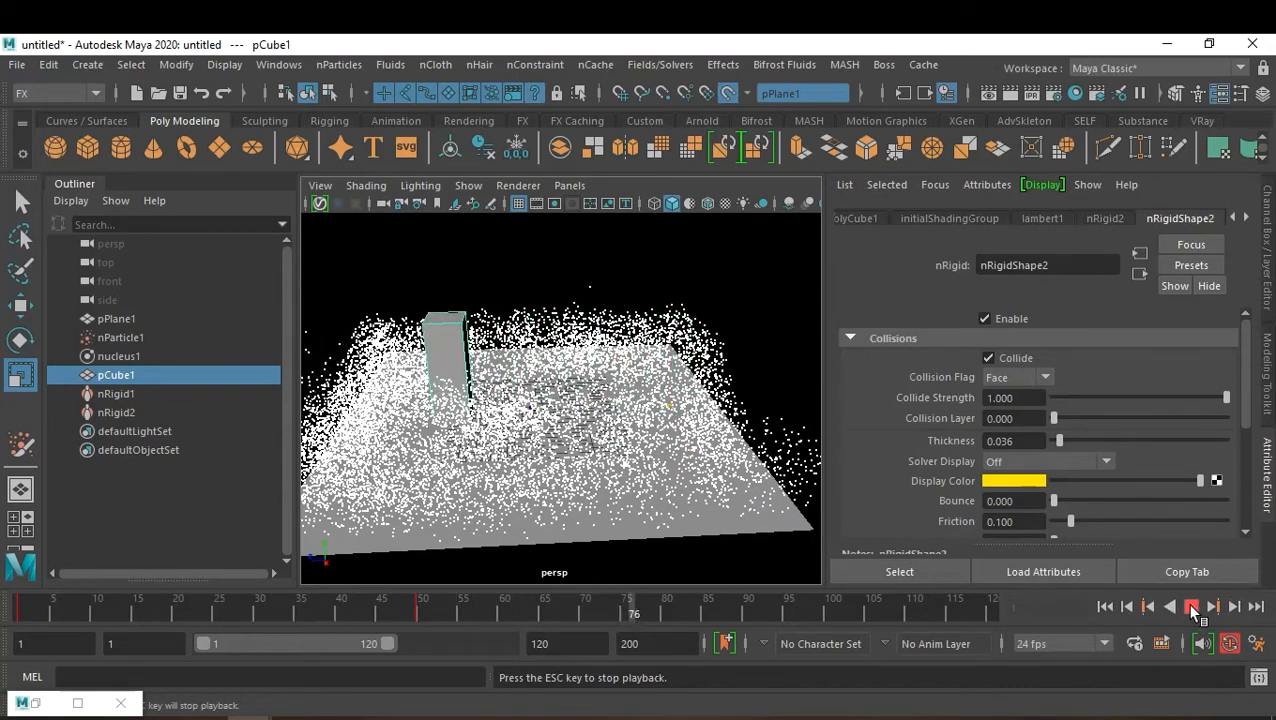
{"action": "left_click", "coordinate": [1190, 606]}
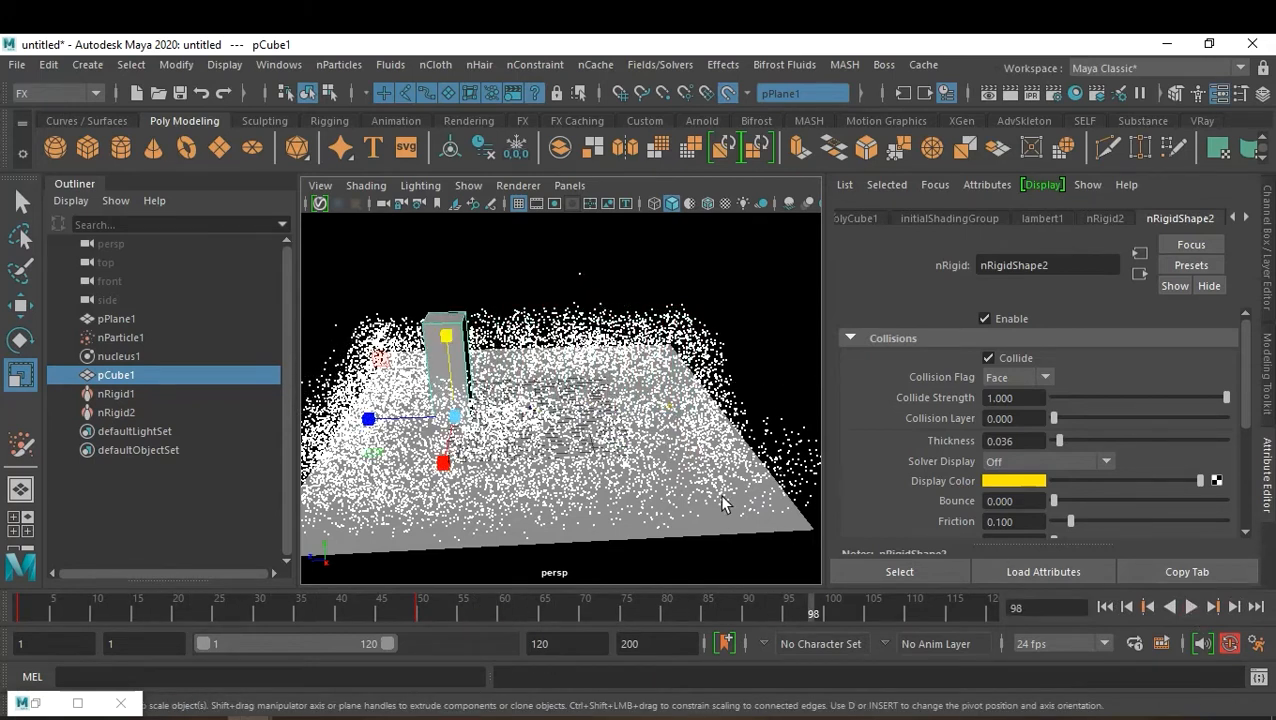
{"action": "left_click_drag", "start_coordinate": [766, 463], "coordinate": [537, 456], "text": "alt"}
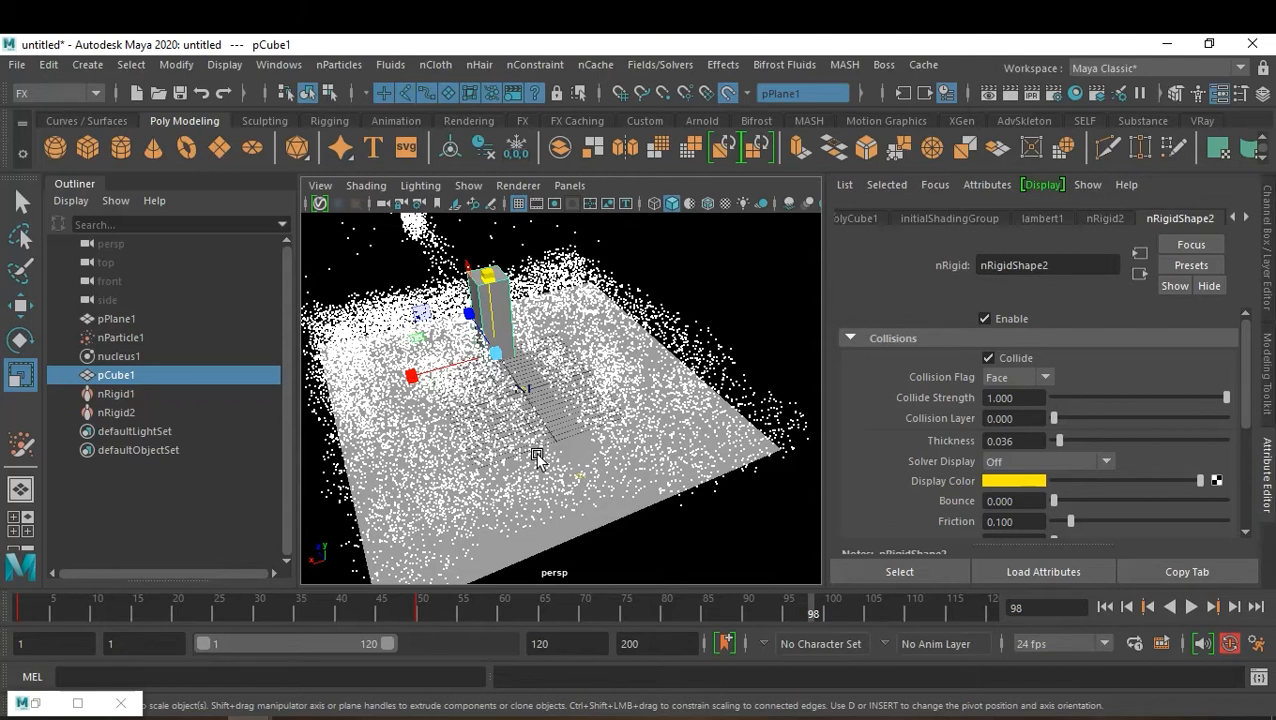
{"action": "left_click", "coordinate": [734, 280]}
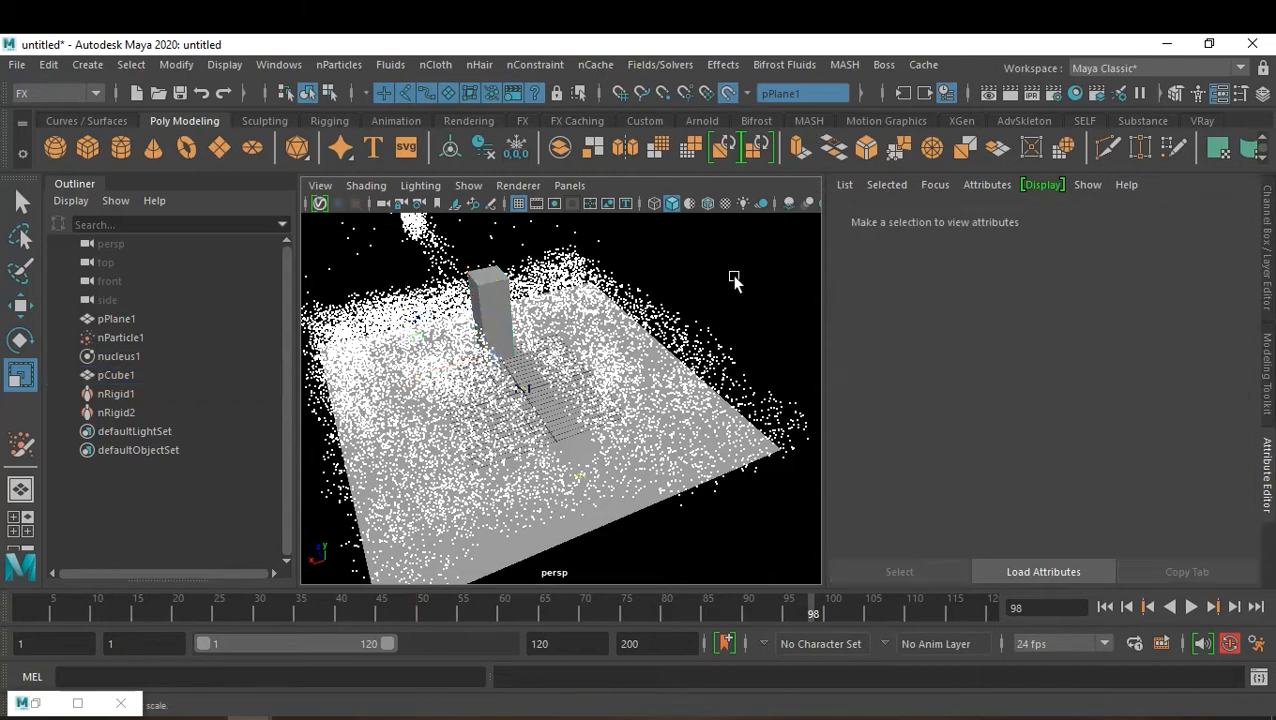
{"action": "left_click_drag", "start_coordinate": [703, 326], "coordinate": [670, 362], "text": "alt"}
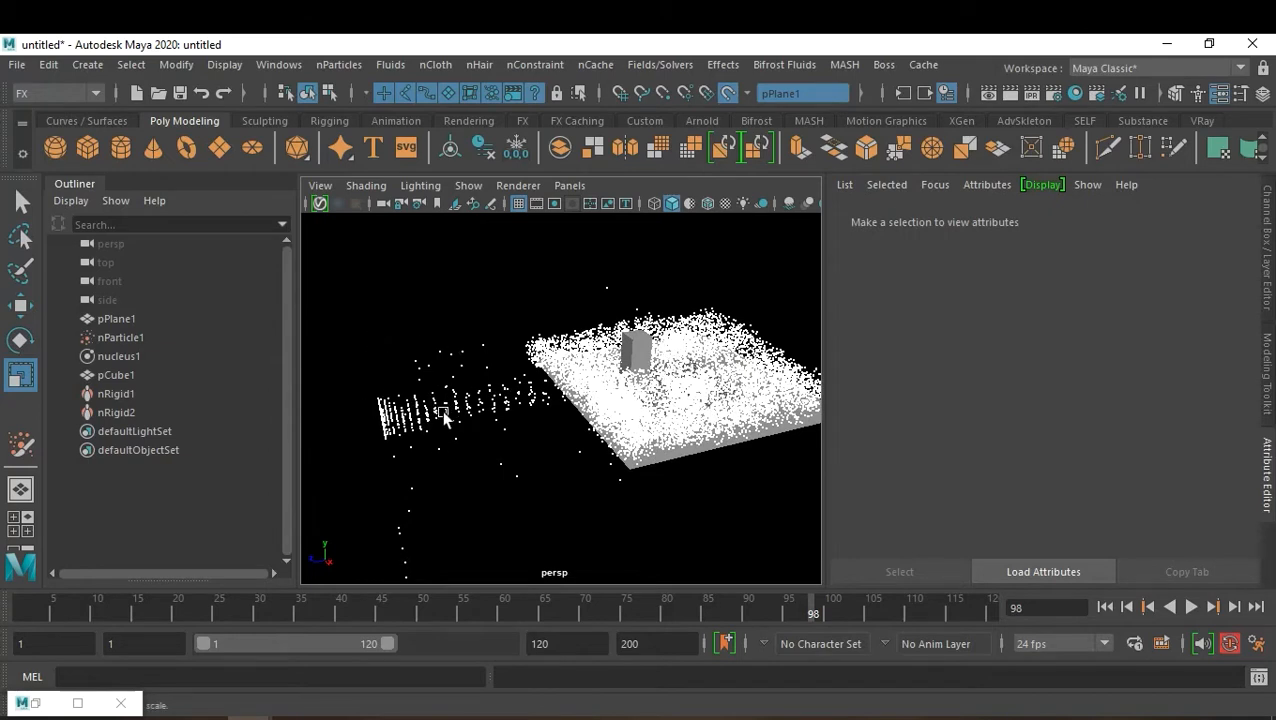
Step: Create a gravity field with a Cube volume shape that affects the particles
{"action": "left_click", "coordinate": [124, 339]}
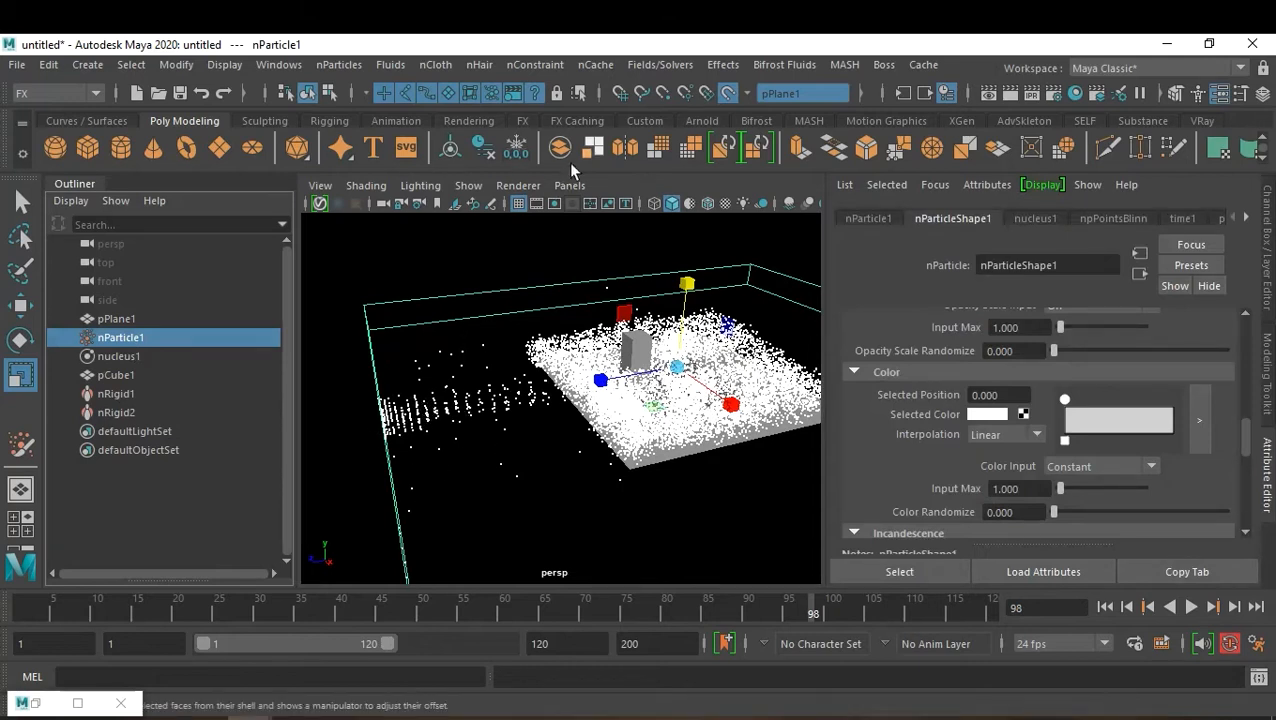
{"action": "left_click", "coordinate": [660, 64]}
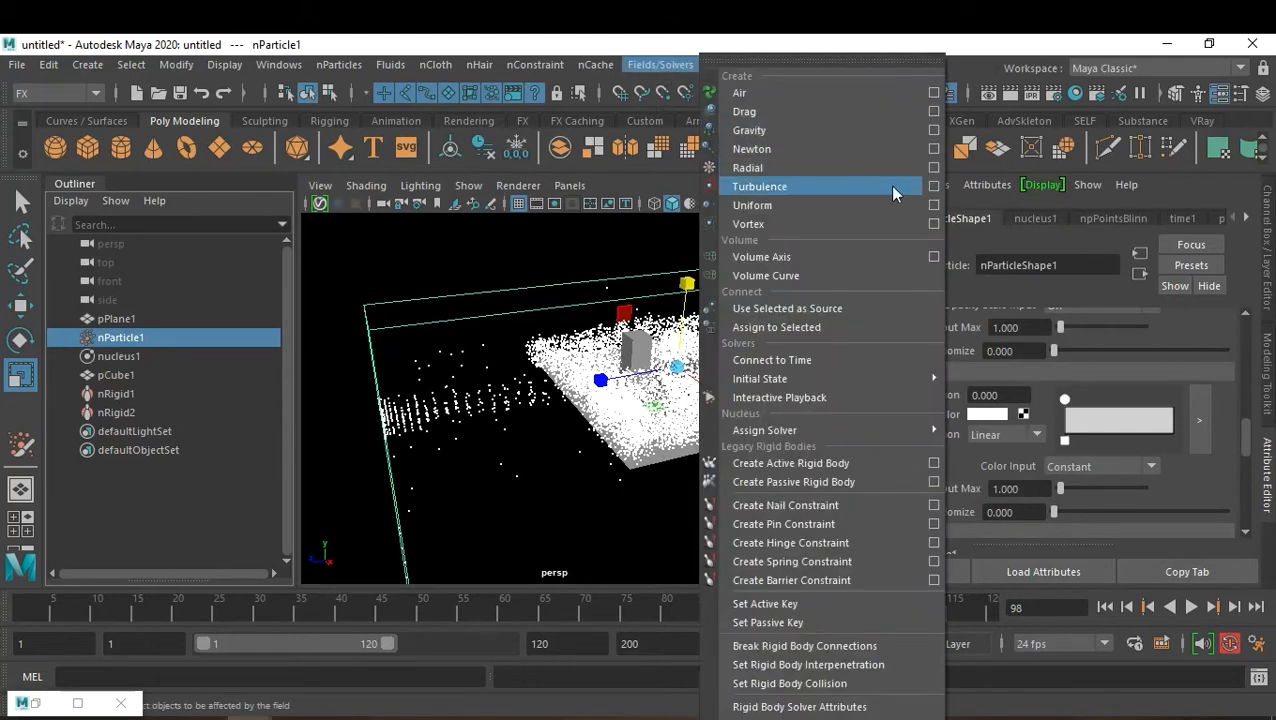
{"action": "left_click", "coordinate": [932, 135]}
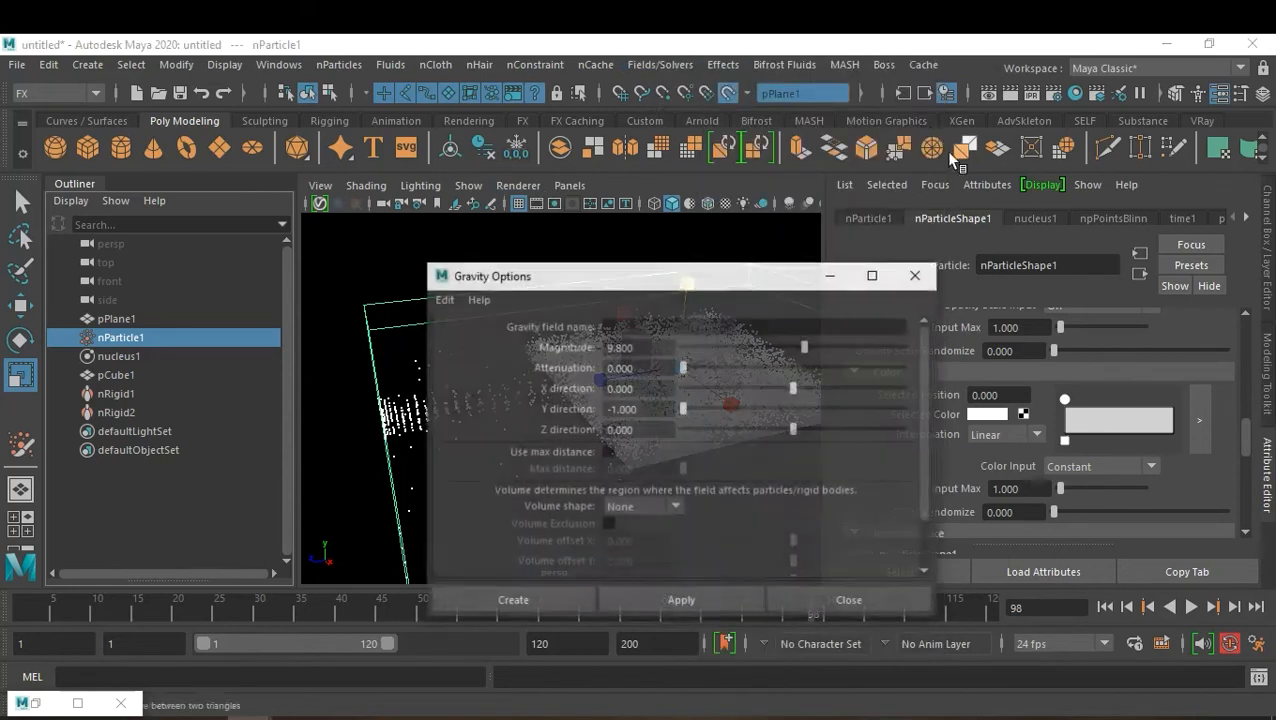
{"action": "left_click", "coordinate": [672, 509]}
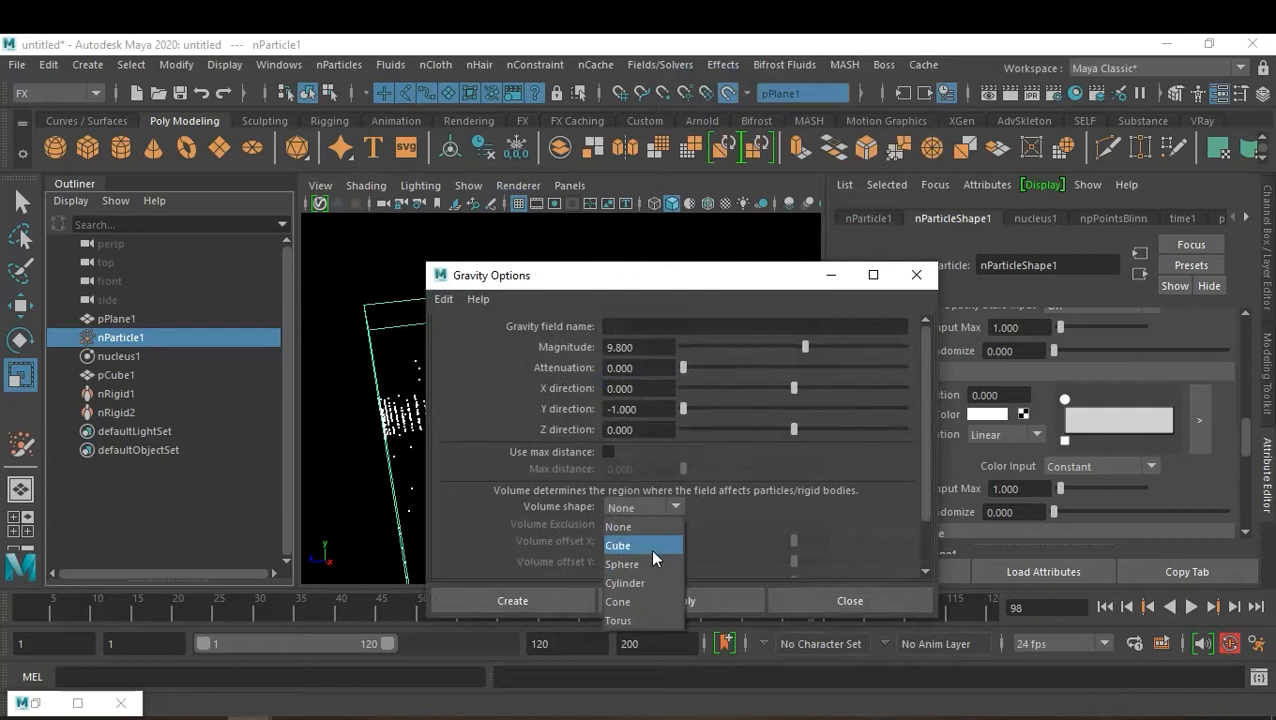
{"action": "left_click", "coordinate": [650, 548]}
{"action": "left_click", "coordinate": [512, 600]}
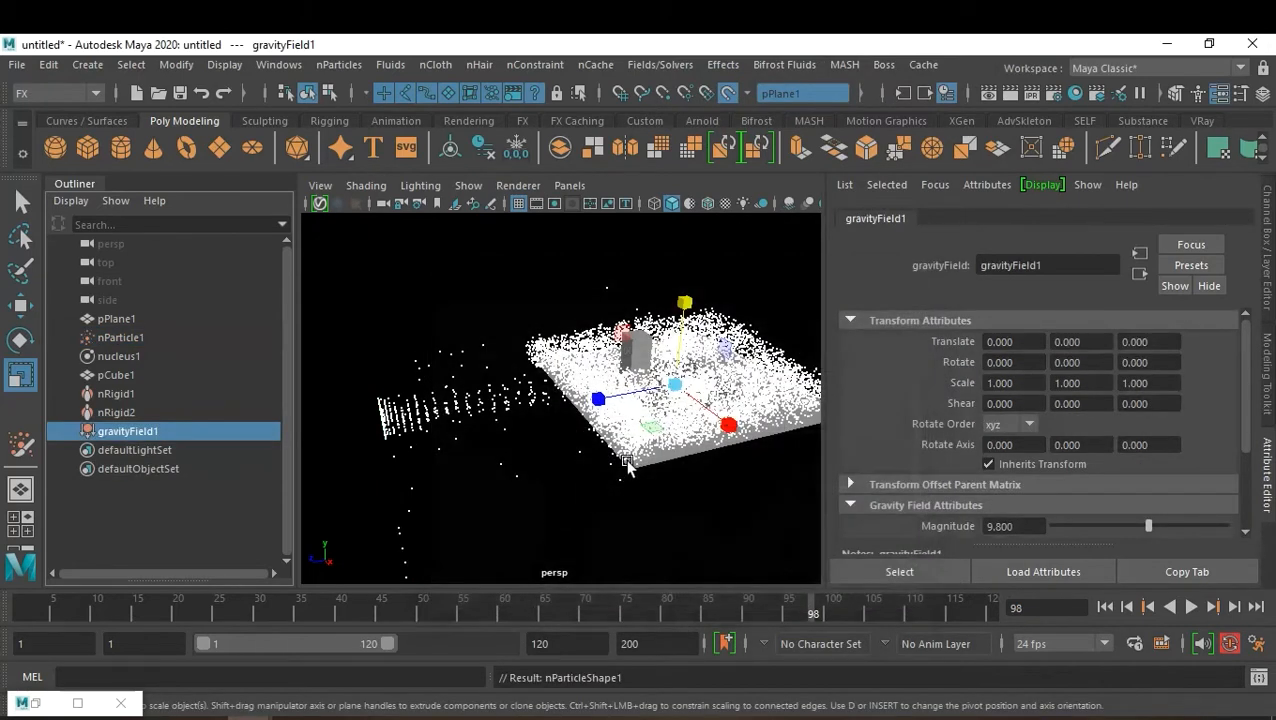
Step: Move the gravity field along Z beyond the plane's edge near the stray particles and show its volume control attributes
{"action": "key", "text": "w"}
{"action": "left_click_drag", "start_coordinate": [598, 399], "coordinate": [408, 448]}
{"action": "scroll", "coordinate": [1058, 469], "scroll_direction": "down", "scroll_amount": 3}
{"action": "scroll", "coordinate": [1040, 424], "scroll_direction": "down", "scroll_amount": 1}
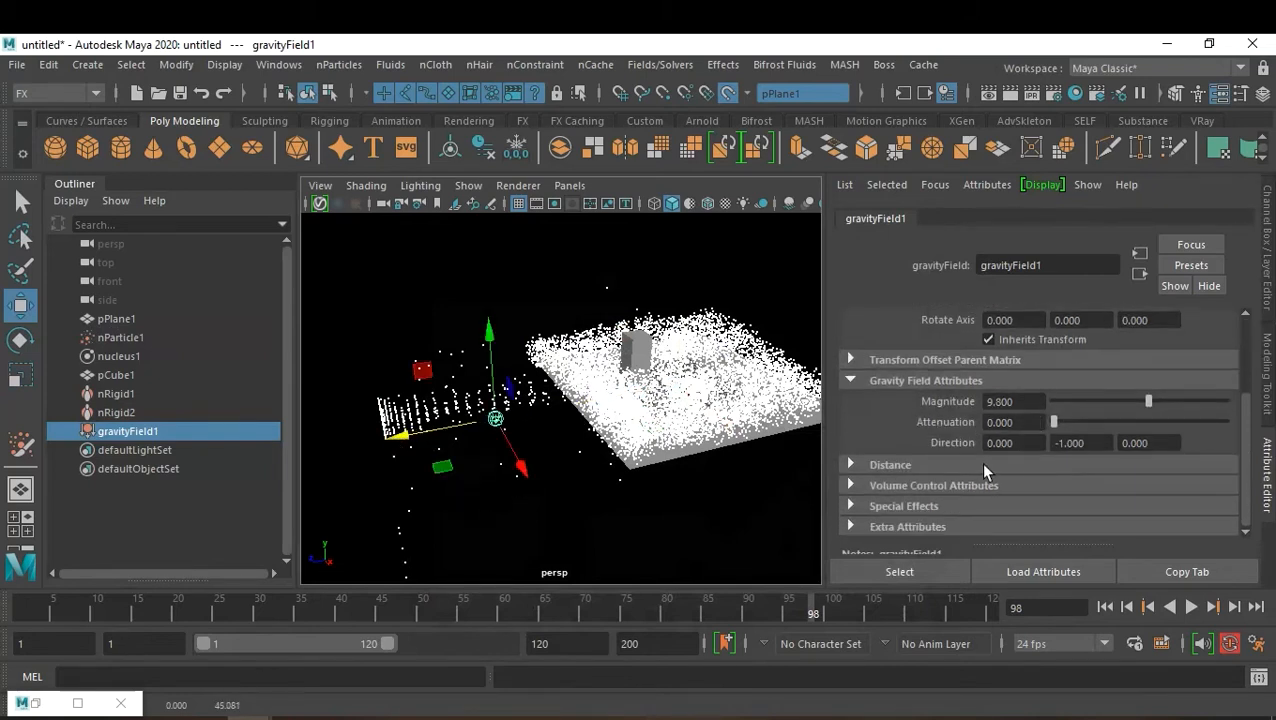
{"action": "left_click", "coordinate": [951, 490]}
{"action": "scroll", "coordinate": [1047, 444], "scroll_direction": "down", "scroll_amount": 3}
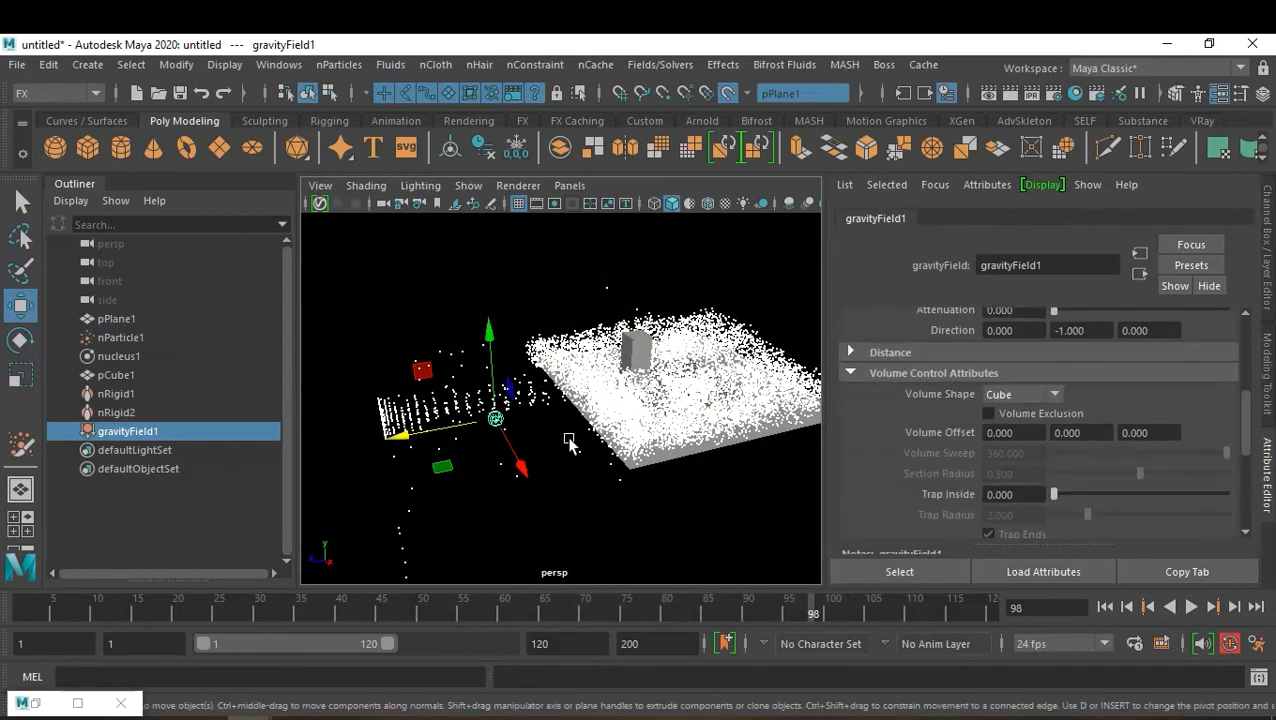
{"action": "mouse_move", "coordinate": [520, 425]}
{"action": "left_mouse_down"}
{"action": "mouse_move", "coordinate": [521, 476]}
{"action": "mouse_move", "coordinate": [510, 444]}
{"action": "mouse_move", "coordinate": [521, 450]}
{"action": "left_mouse_up"}
Step: Show the four-view layout framed on the gravity field and reposition the field just beneath the particle layer
{"action": "key", "text": "space"}
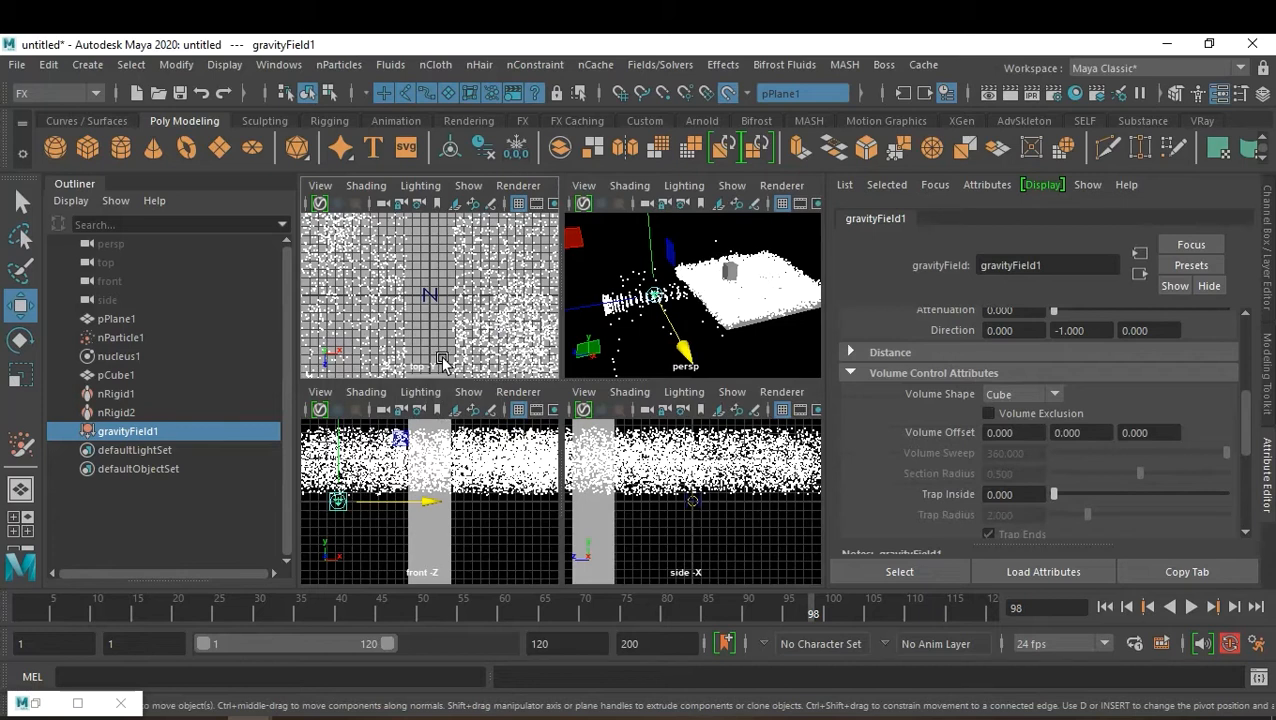
{"action": "key", "text": "f"}
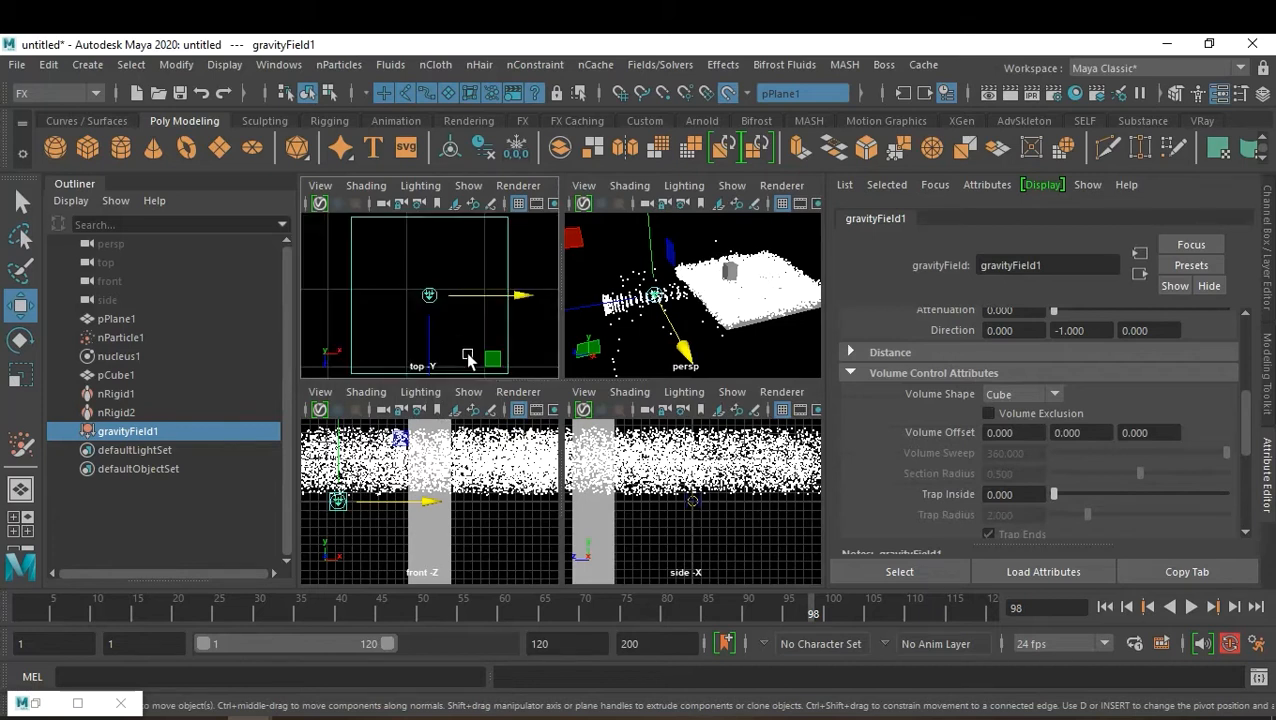
{"action": "key", "text": "f"}
{"action": "key", "text": "f"}
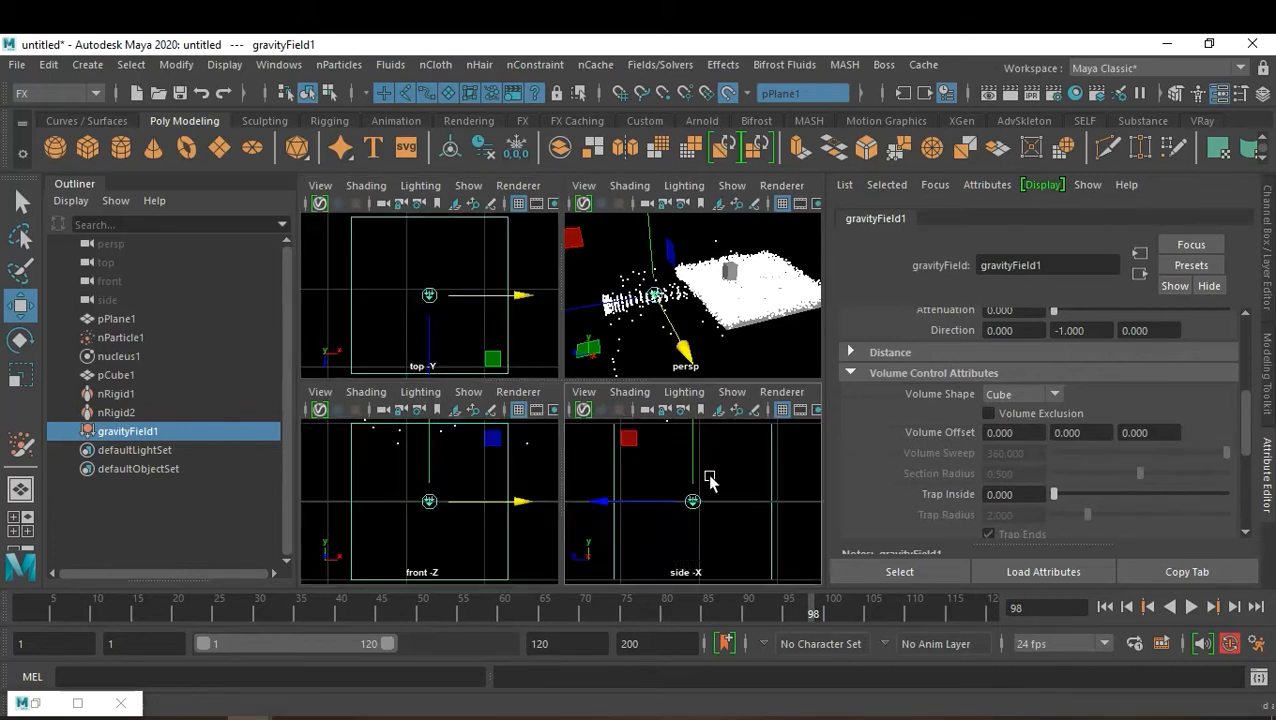
{"action": "scroll", "coordinate": [707, 520], "scroll_direction": "down", "scroll_amount": 7}
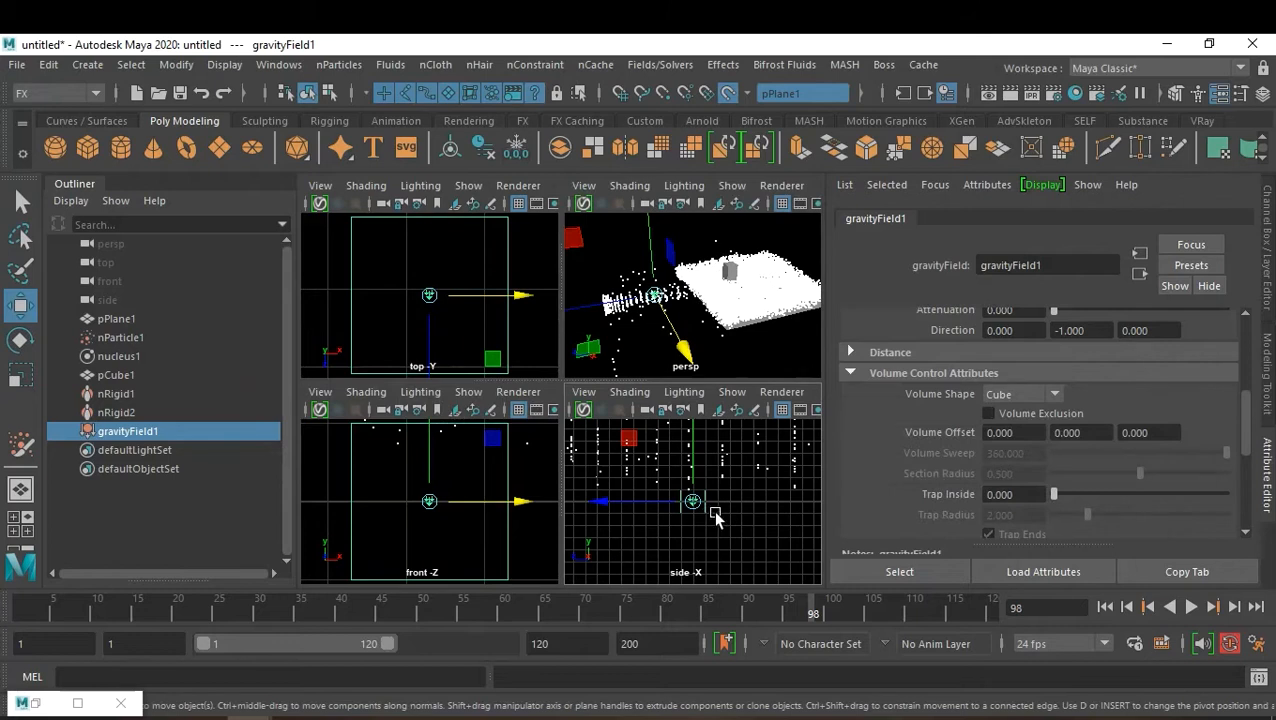
{"action": "scroll", "coordinate": [478, 505], "scroll_direction": "down", "scroll_amount": 6}
{"action": "middle_click_drag", "start_coordinate": [398, 505], "coordinate": [454, 524], "text": "alt"}
{"action": "scroll", "coordinate": [472, 535], "scroll_direction": "down", "scroll_amount": 2}
{"action": "left_click_drag", "start_coordinate": [461, 523], "coordinate": [434, 528]}
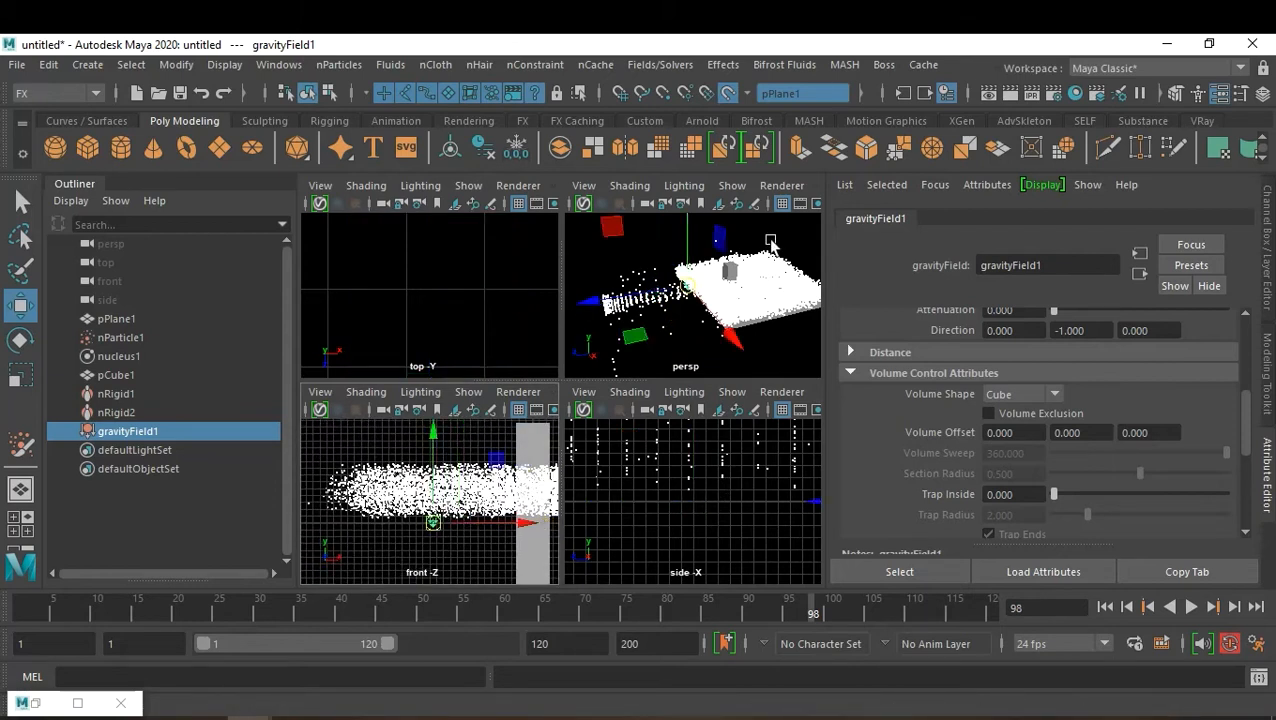
Step: Turn off the live surface, raise the gravity field into the particle layer and widen it along X to span the particles
{"action": "left_click", "coordinate": [728, 92]}
{"action": "left_click_drag", "start_coordinate": [432, 433], "coordinate": [432, 398]}
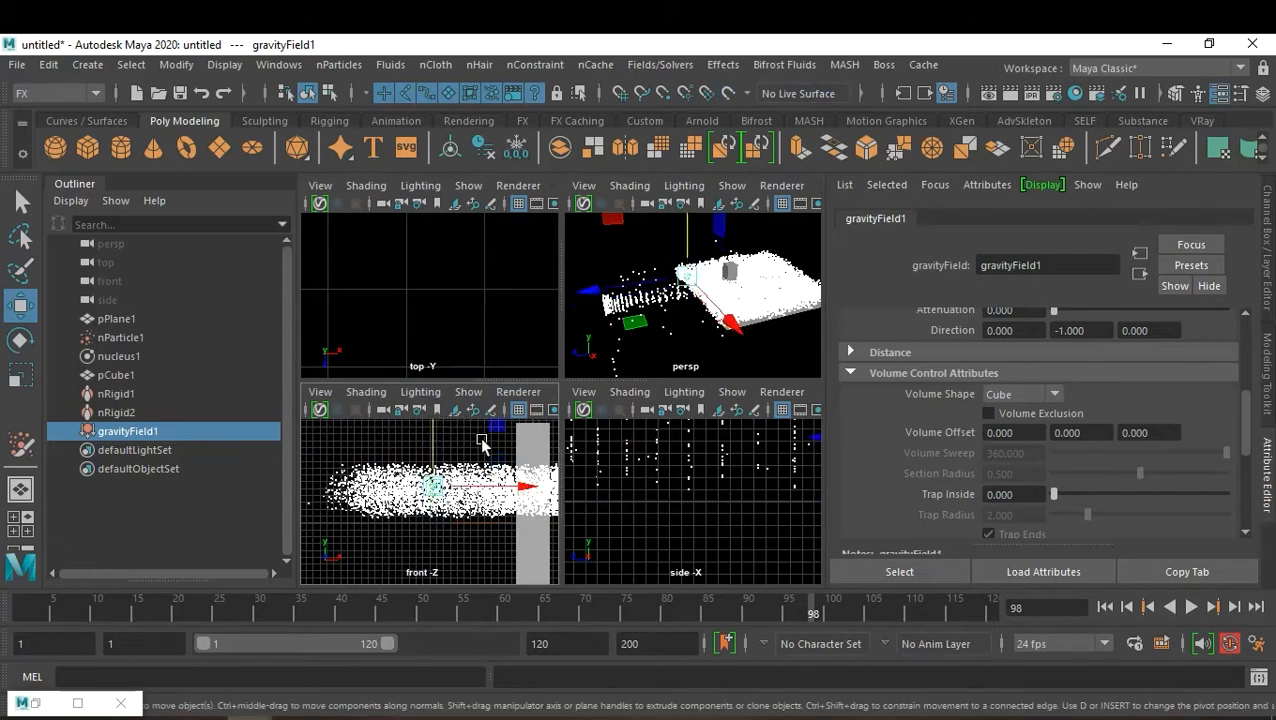
{"action": "key", "text": "r"}
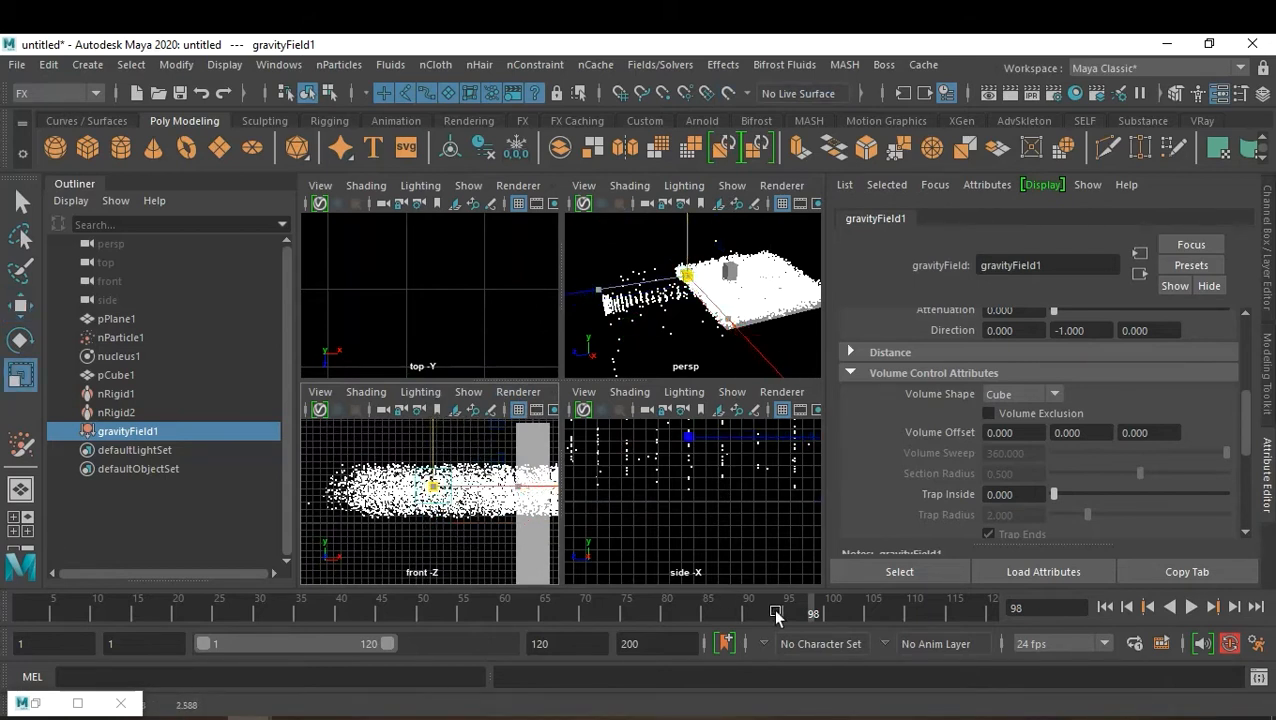
{"action": "left_click_drag", "start_coordinate": [518, 487], "coordinate": [850, 510]}
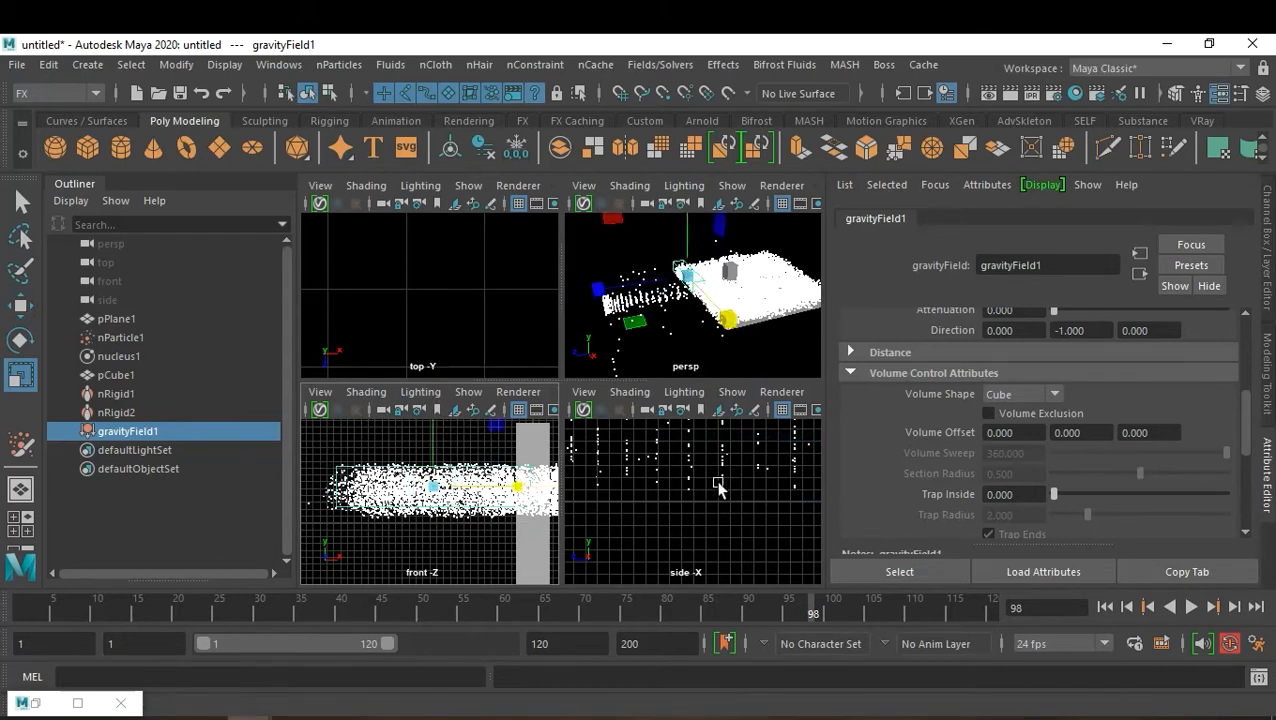
Step: Enlarge the gravity field uniformly so its volume covers more of the particle layer, working in the side view
{"action": "key", "text": "f"}
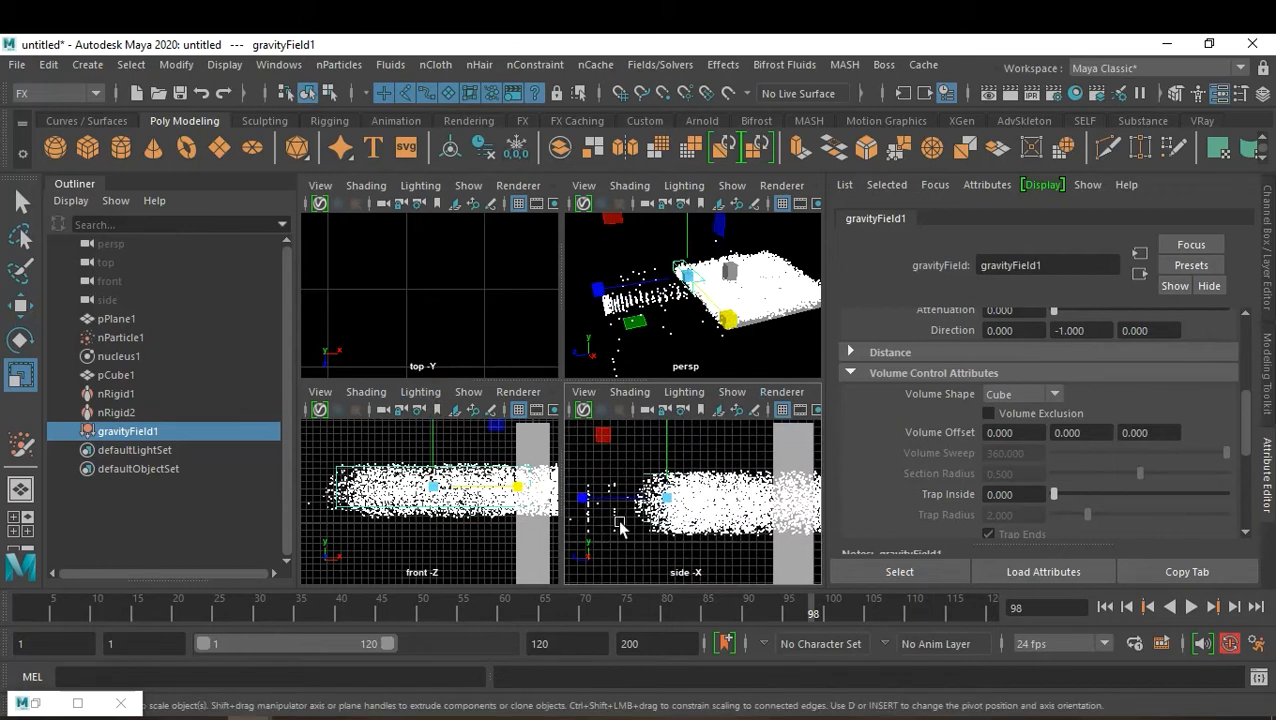
{"action": "key", "text": "super"}
{"action": "key", "text": "super"}
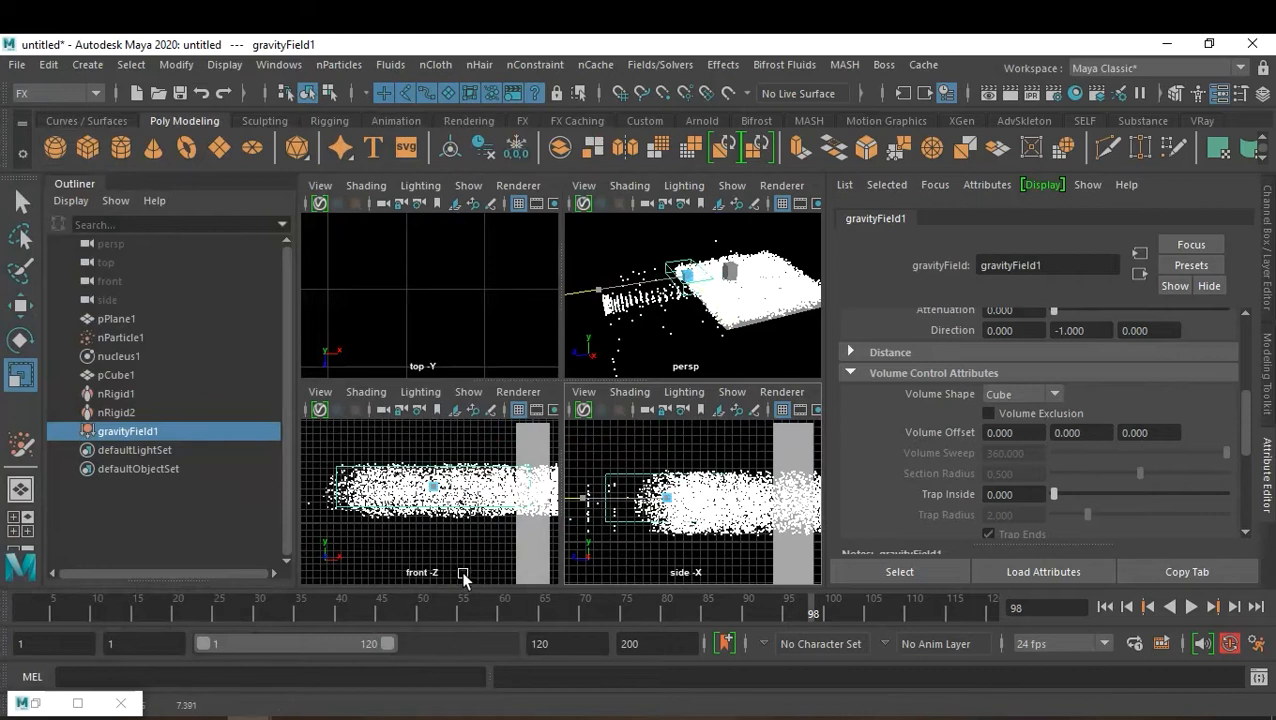
{"action": "left_click_drag", "start_coordinate": [450, 568], "coordinate": [453, 567]}
{"action": "left_click_drag", "start_coordinate": [667, 498], "coordinate": [745, 550]}
Step: Adjust the gravity field's height and enlarge it further so it encloses the full thickness of the particle layer
{"action": "key", "text": "w"}
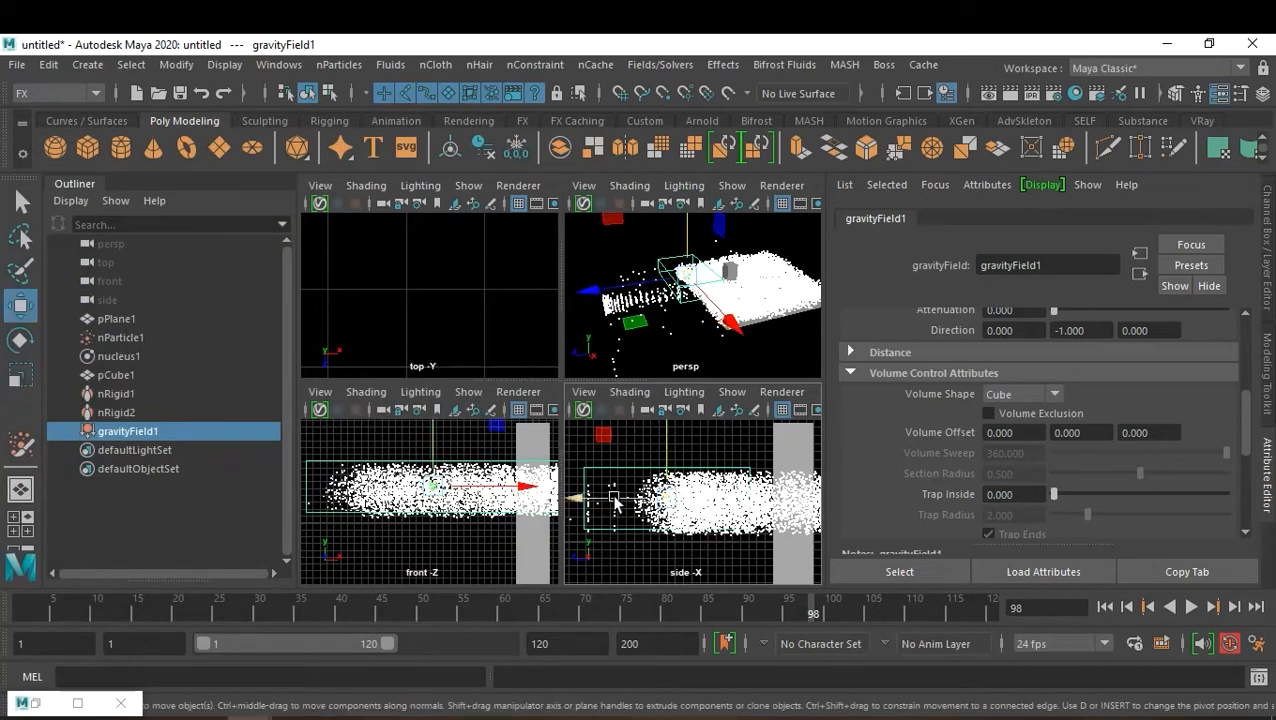
{"action": "left_click_drag", "start_coordinate": [670, 435], "coordinate": [690, 455]}
{"action": "key", "text": "r"}
{"action": "left_click_drag", "start_coordinate": [670, 505], "coordinate": [716, 530]}
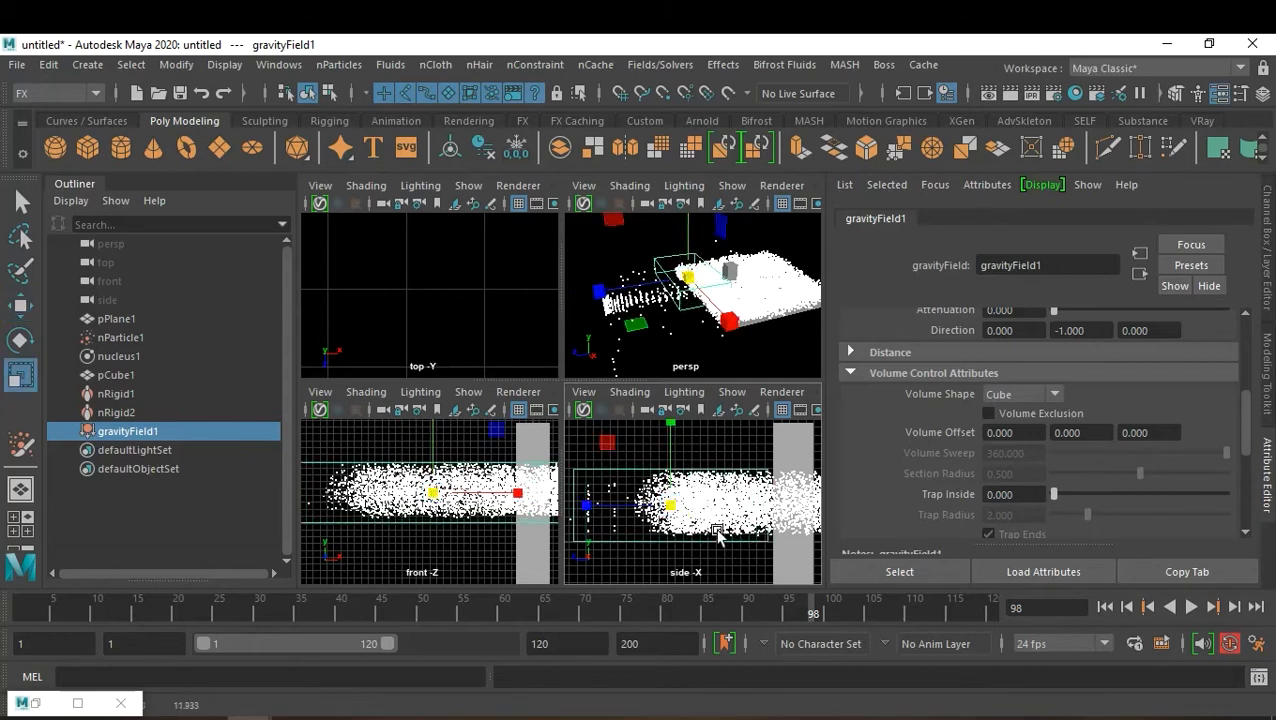
{"action": "key", "text": "w"}
{"action": "left_click_drag", "start_coordinate": [673, 436], "coordinate": [674, 432]}
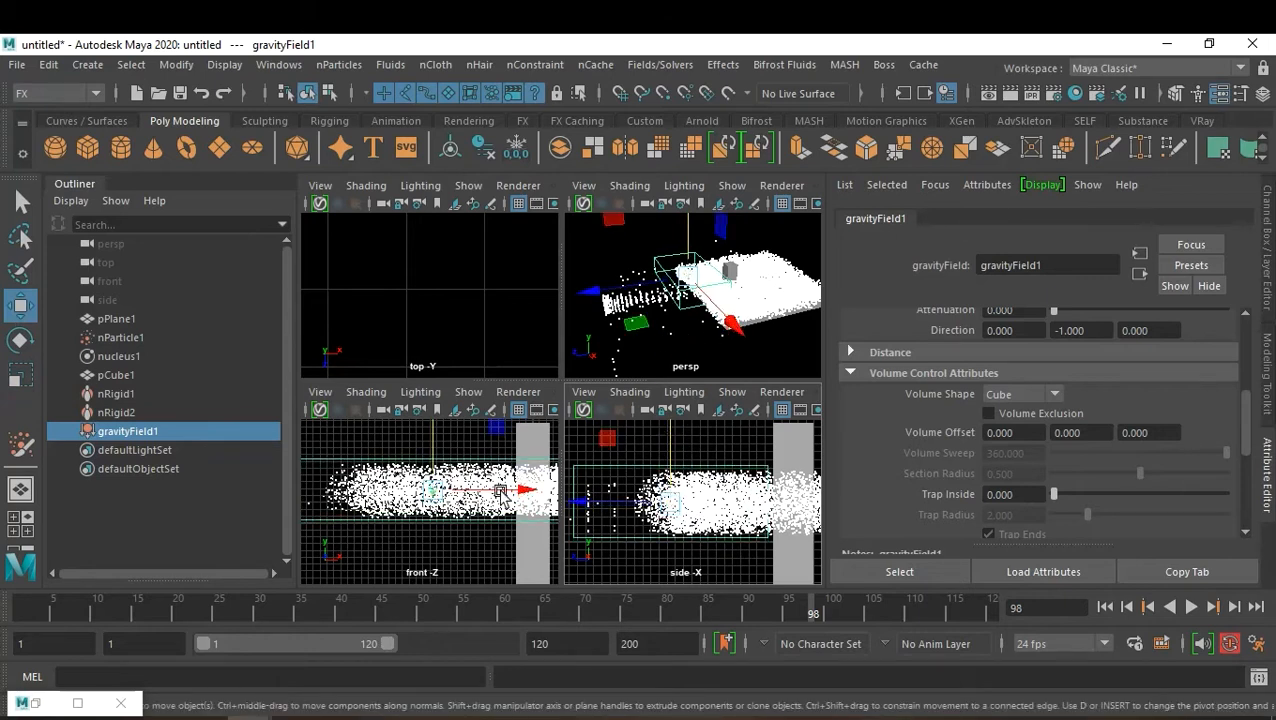
Step: Centre the gravity field along X on the trail of pushed particles and move it along Z past the plane's edge
{"action": "key", "text": "f"}
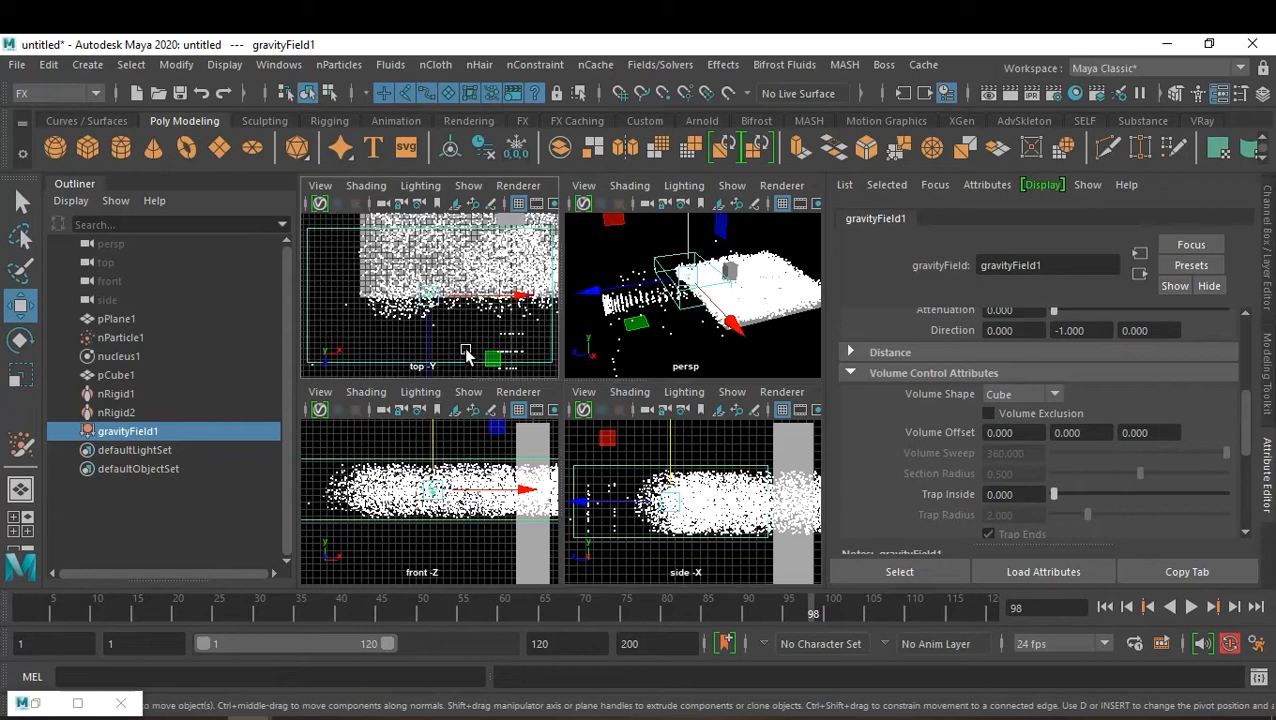
{"action": "right_click_drag", "start_coordinate": [488, 337], "coordinate": [371, 299], "text": "alt"}
{"action": "middle_click_drag", "start_coordinate": [425, 278], "coordinate": [491, 299], "text": "alt"}
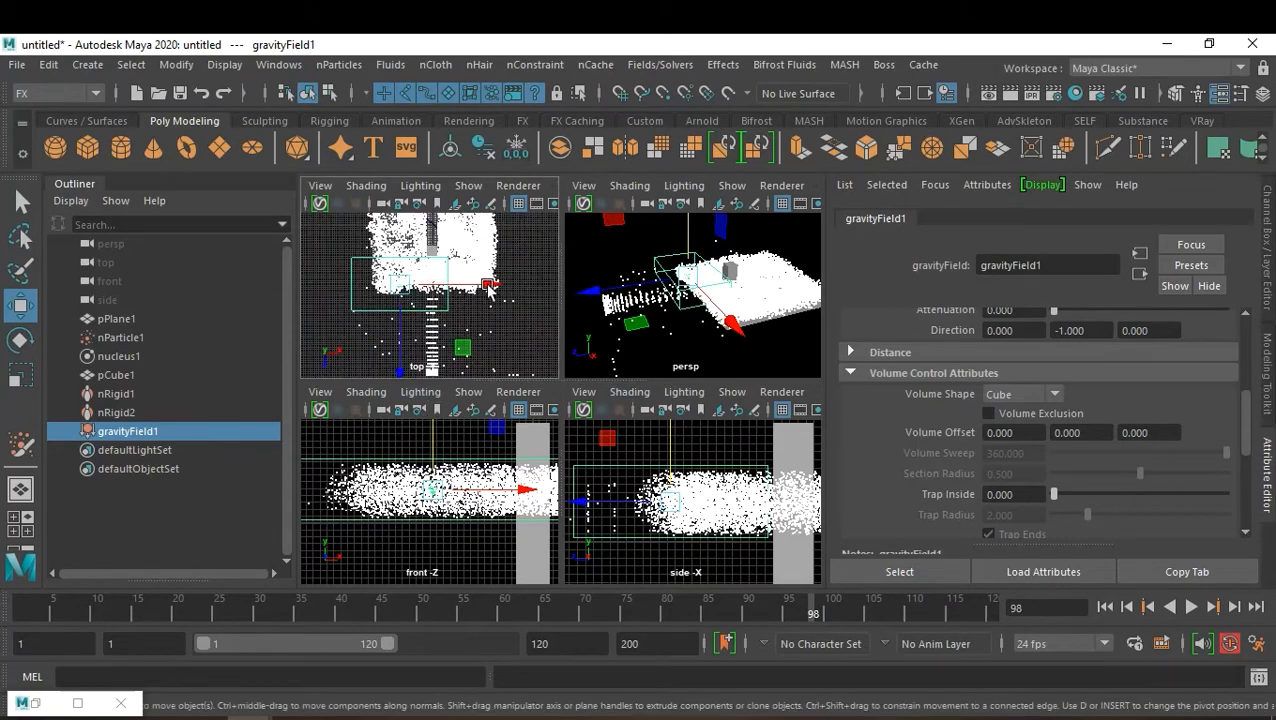
{"action": "key", "text": "super"}
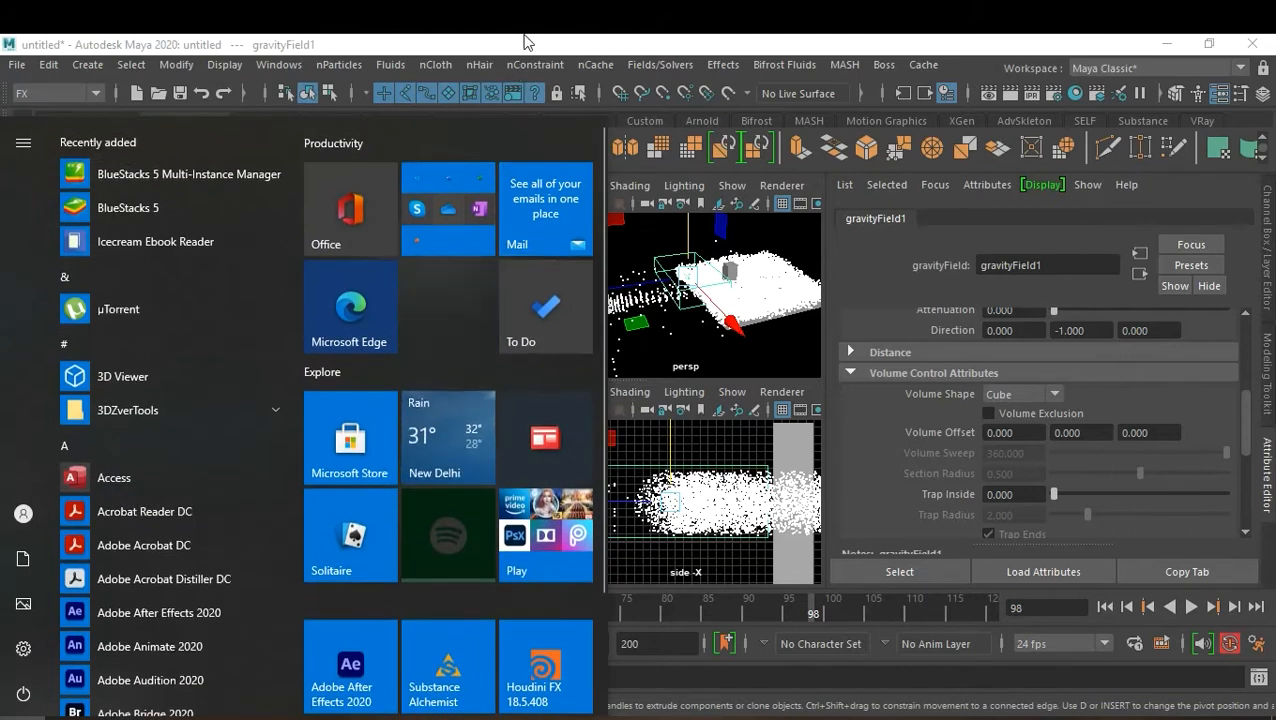
{"action": "left_click", "coordinate": [527, 42]}
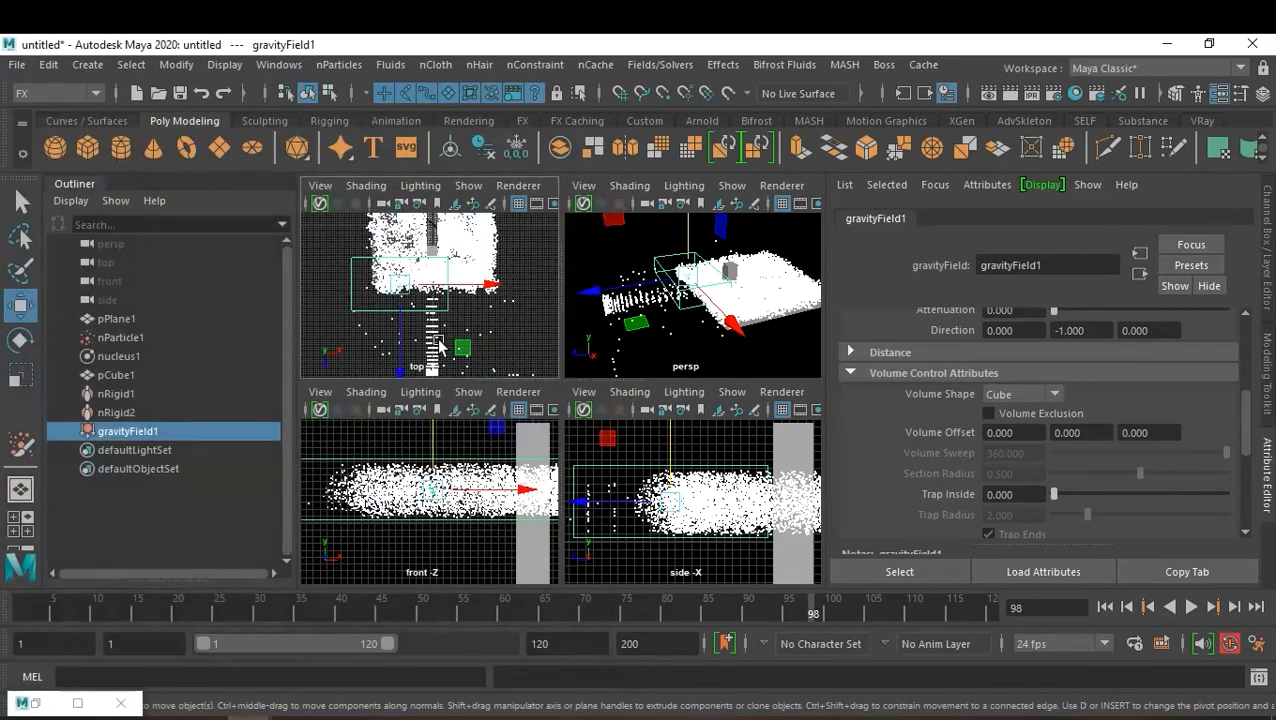
{"action": "left_click_drag", "start_coordinate": [477, 292], "coordinate": [496, 290]}
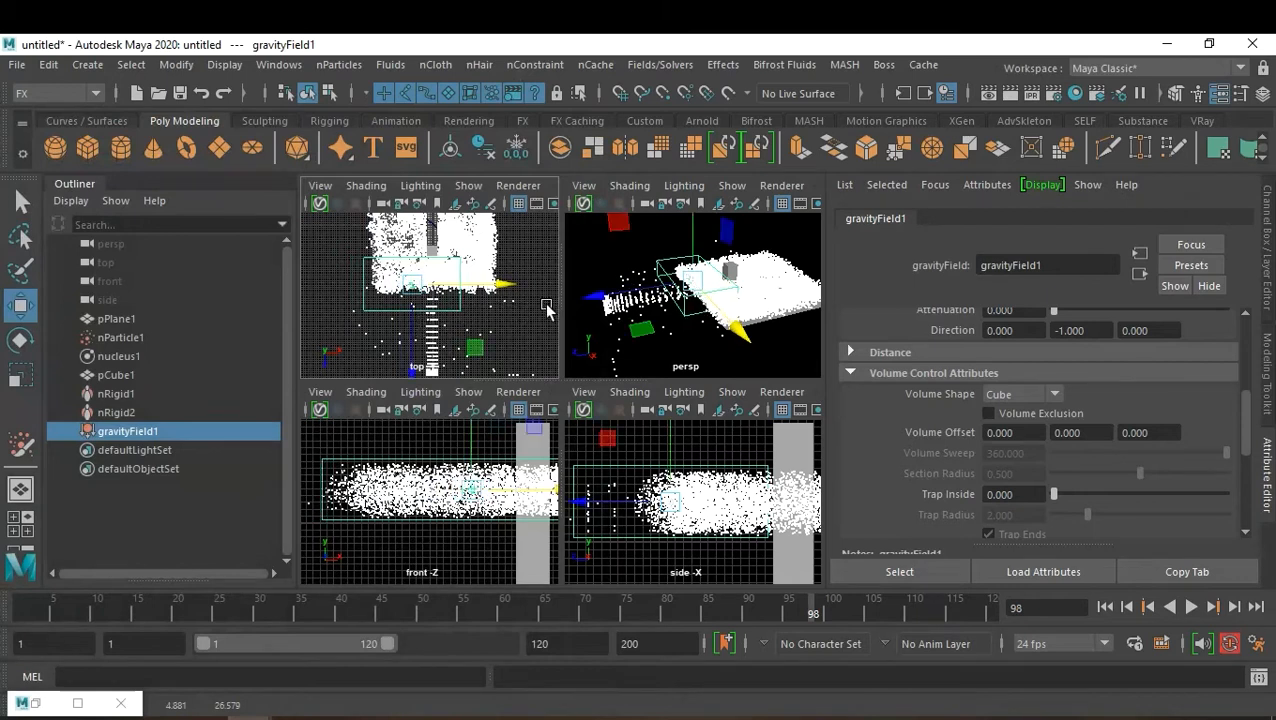
{"action": "left_click_drag", "start_coordinate": [597, 300], "coordinate": [558, 302]}
{"action": "left_click_drag", "start_coordinate": [690, 338], "coordinate": [747, 303], "text": "alt"}
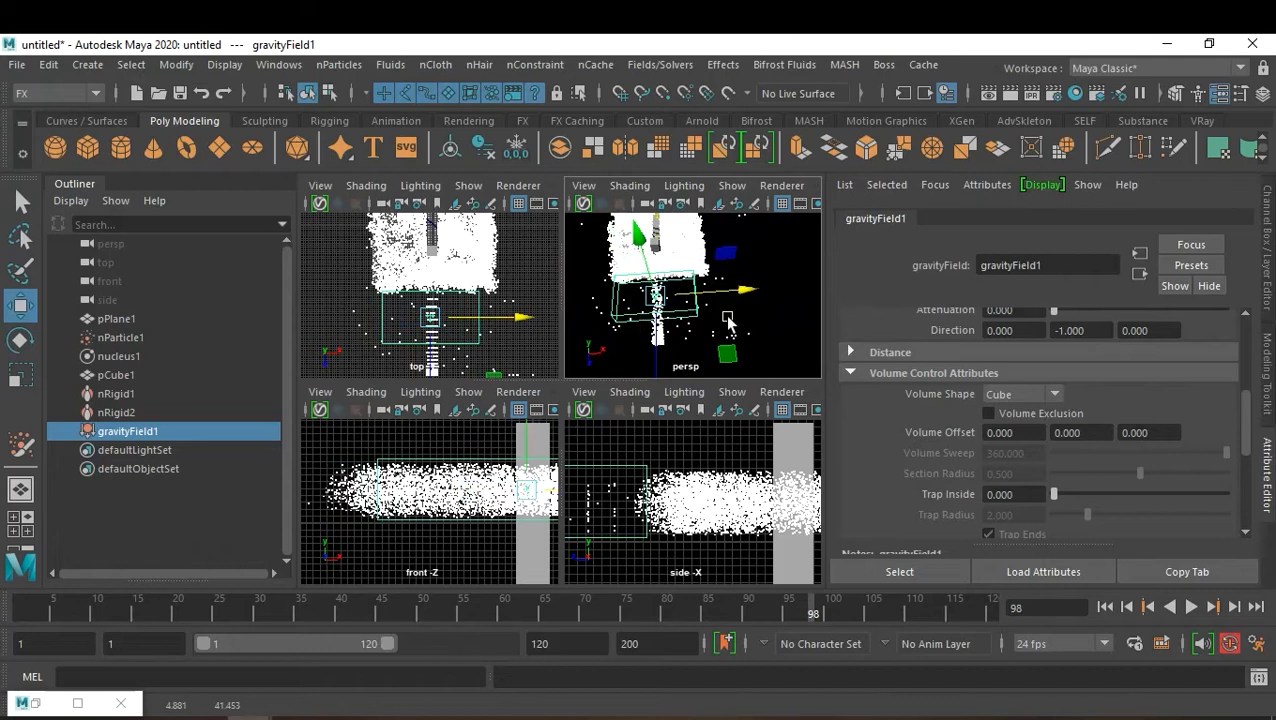
Step: Narrow the gravity field along X and stretch it along Z to enclose the trail of particles leaving the plane
{"action": "key", "text": "r"}
{"action": "mouse_move", "coordinate": [738, 290]}
{"action": "left_mouse_down"}
{"action": "mouse_move", "coordinate": [687, 291]}
{"action": "mouse_move", "coordinate": [689, 230]}
{"action": "mouse_move", "coordinate": [748, 224]}
{"action": "mouse_move", "coordinate": [742, 300]}
{"action": "left_mouse_up"}
{"action": "scroll", "coordinate": [482, 482], "scroll_direction": "down", "scroll_amount": 2}
{"action": "middle_click_drag", "start_coordinate": [525, 488], "coordinate": [418, 524], "text": "alt"}
{"action": "scroll", "coordinate": [457, 465], "scroll_direction": "down", "scroll_amount": 2}
{"action": "scroll", "coordinate": [476, 333], "scroll_direction": "down", "scroll_amount": 1}
{"action": "middle_click_drag", "start_coordinate": [463, 332], "coordinate": [474, 295], "text": "alt"}
{"action": "key", "text": "super"}
{"action": "key", "text": "super"}
{"action": "left_click_drag", "start_coordinate": [443, 367], "coordinate": [445, 490]}
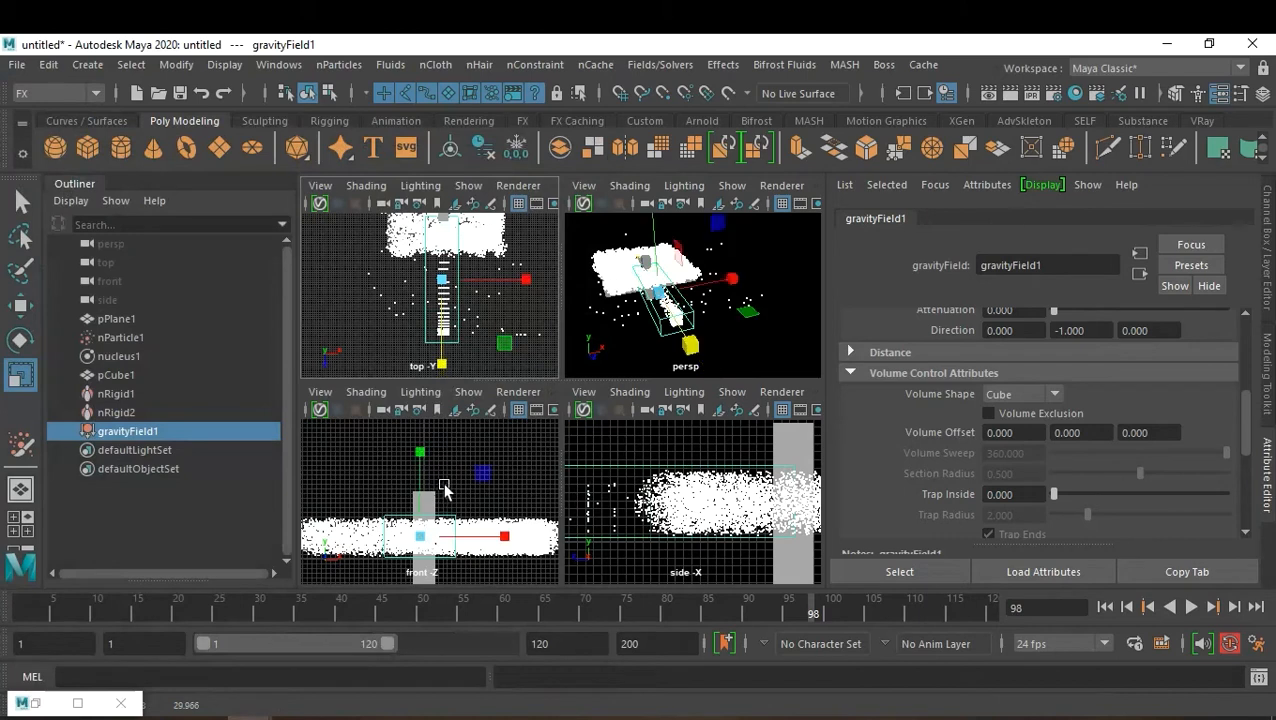
Step: Show the perspective view alone and move the gravity field along Z outward so it starts near the plane's edge
{"action": "left_click", "coordinate": [760, 343]}
{"action": "key", "text": "space"}
{"action": "left_click_drag", "start_coordinate": [592, 418], "coordinate": [460, 450], "text": "alt"}
{"action": "key", "text": "super"}
{"action": "key", "text": "Escape"}
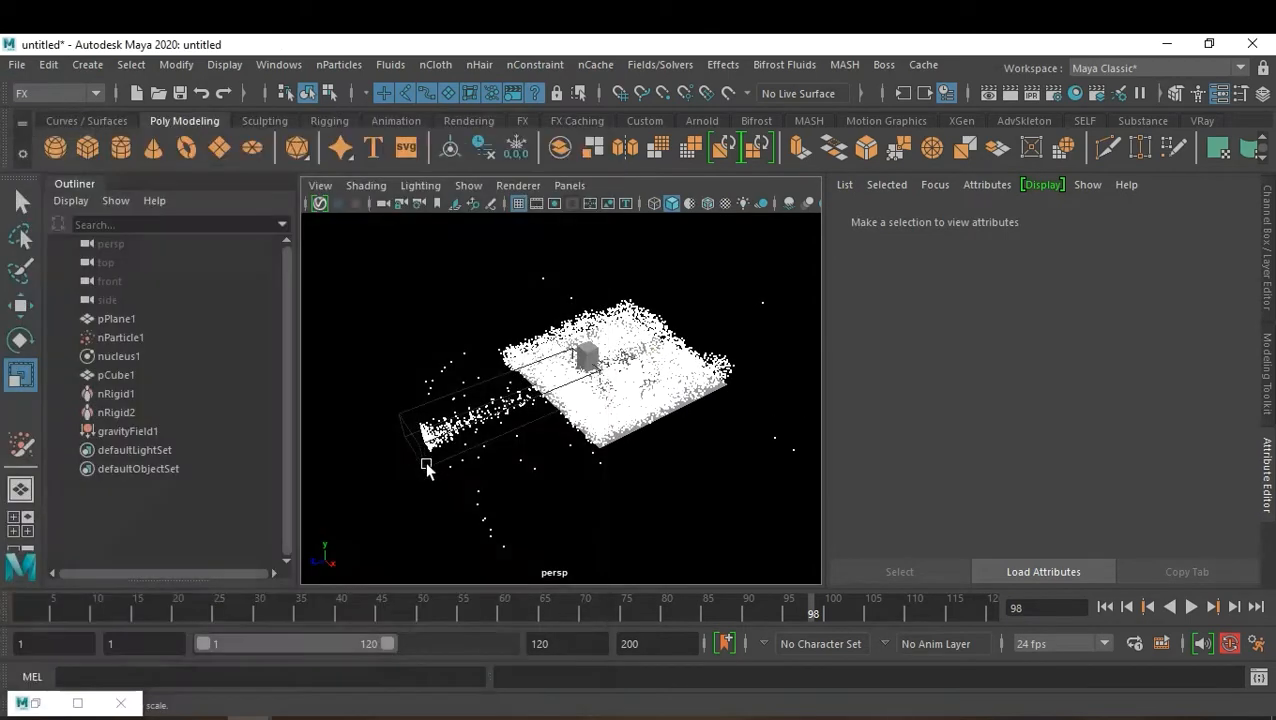
{"action": "left_click", "coordinate": [425, 464]}
{"action": "key", "text": "w"}
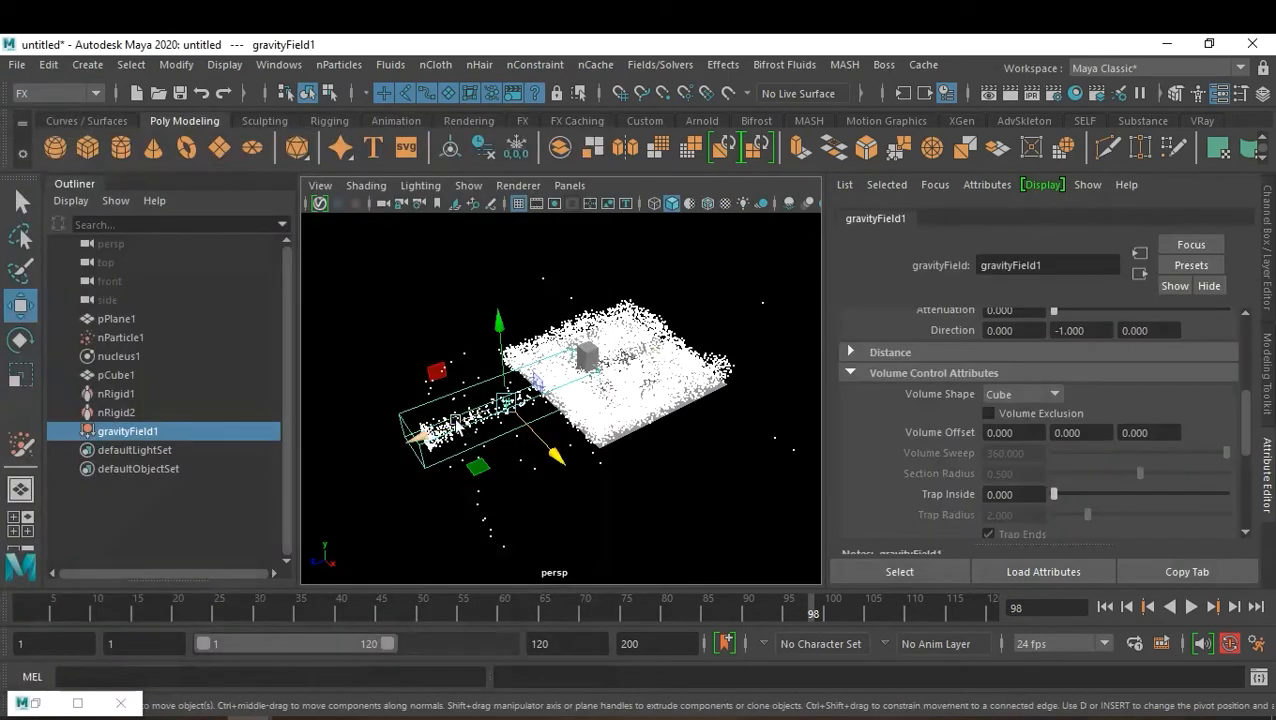
{"action": "left_click_drag", "start_coordinate": [425, 436], "coordinate": [354, 460]}
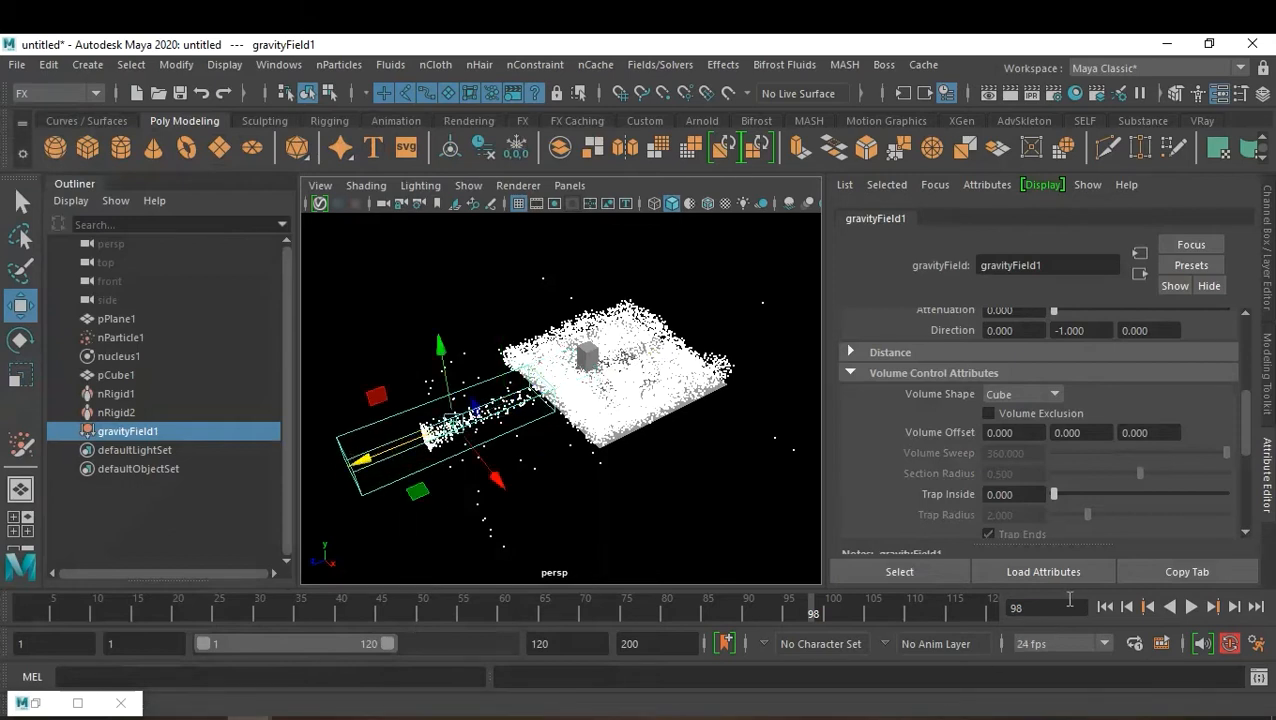
Step: Play the simulation from the first frame to check the repositioned gravity field's effect
{"action": "left_click", "coordinate": [1105, 607]}
{"action": "left_click", "coordinate": [1187, 607]}
{"action": "left_click", "coordinate": [1190, 607]}
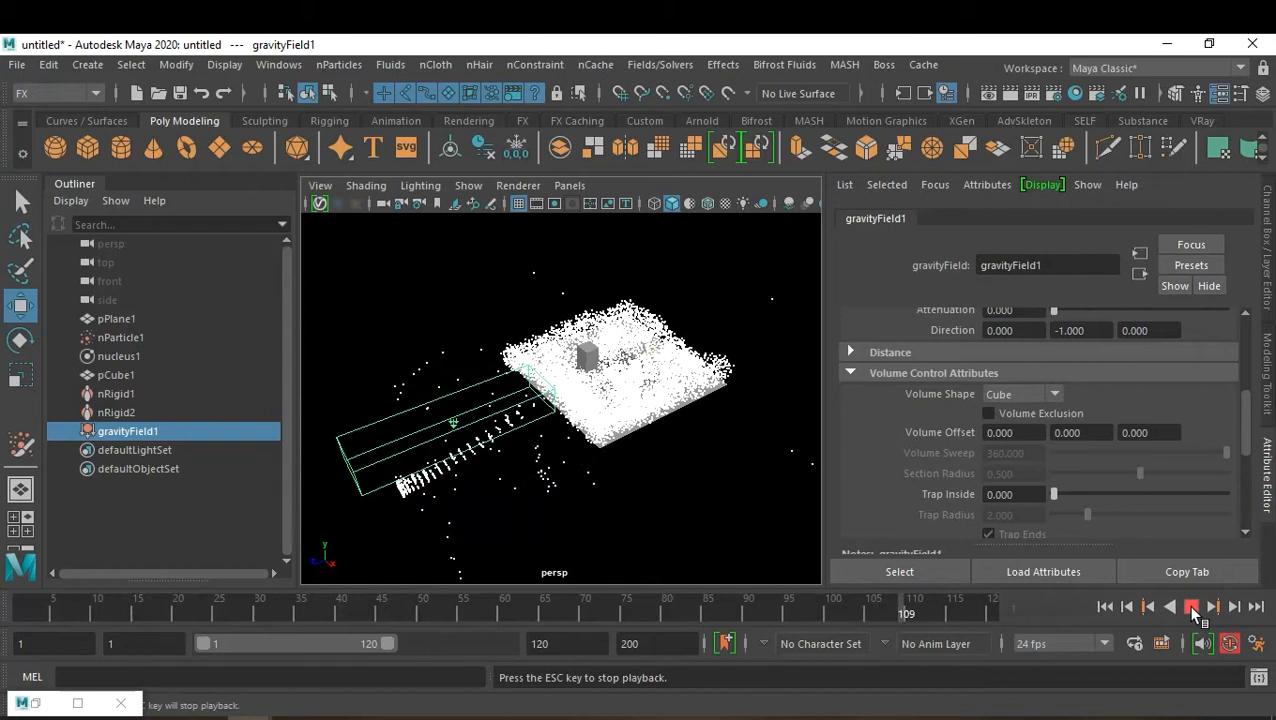
Step: Set the playback range to end at frame 500 and replay the simulation from the start
{"action": "double_click", "coordinate": [574, 645]}
{"action": "type", "text": "500"}
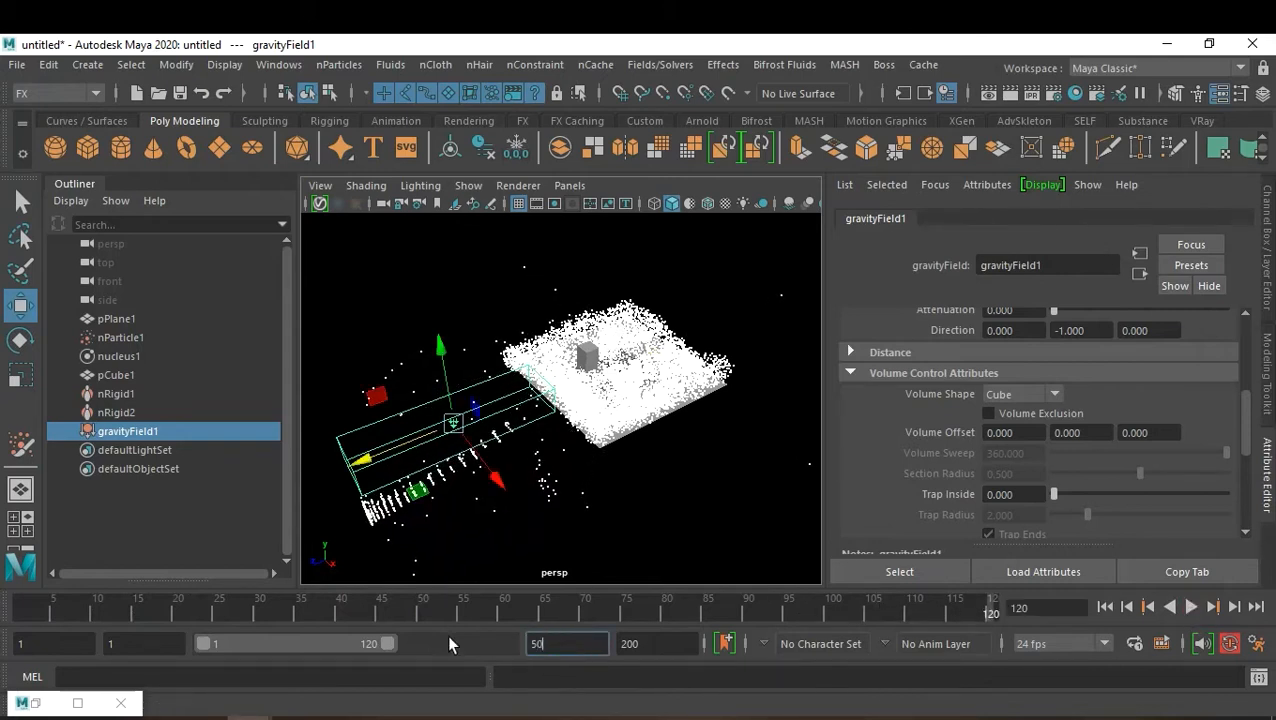
{"action": "key", "text": "Return"}
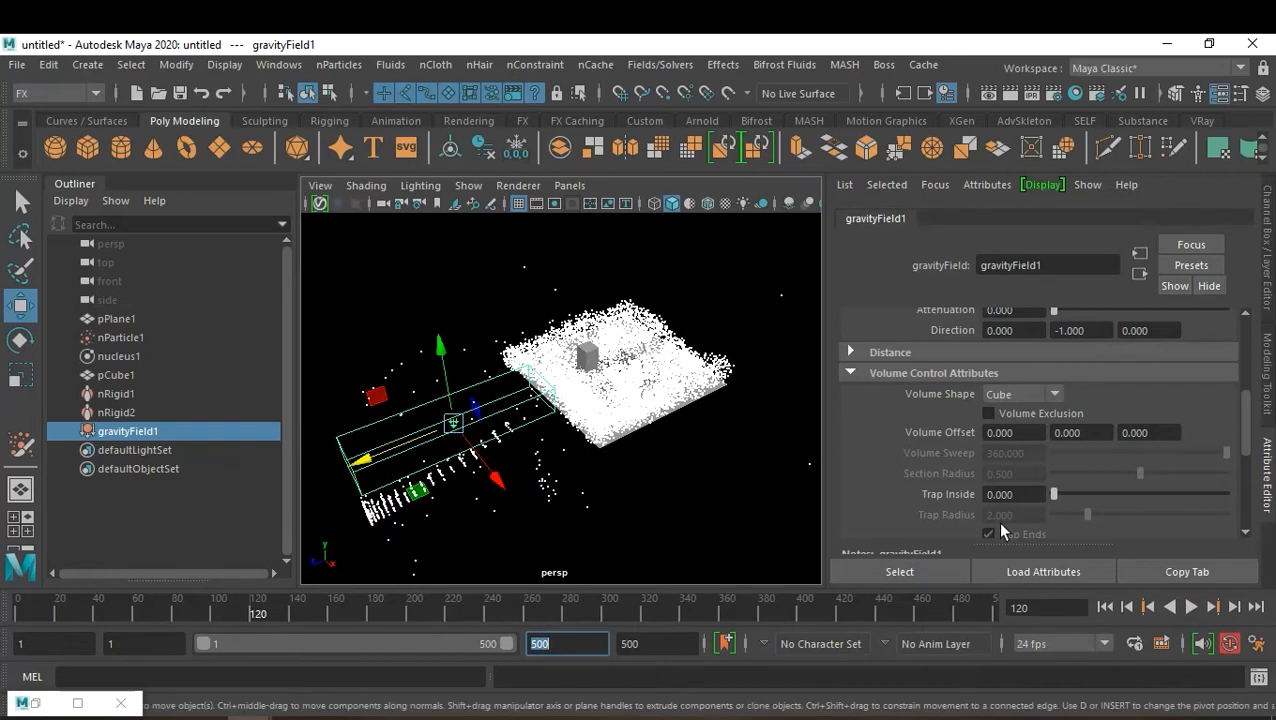
{"action": "left_click", "coordinate": [1105, 607]}
{"action": "left_click", "coordinate": [1192, 607]}
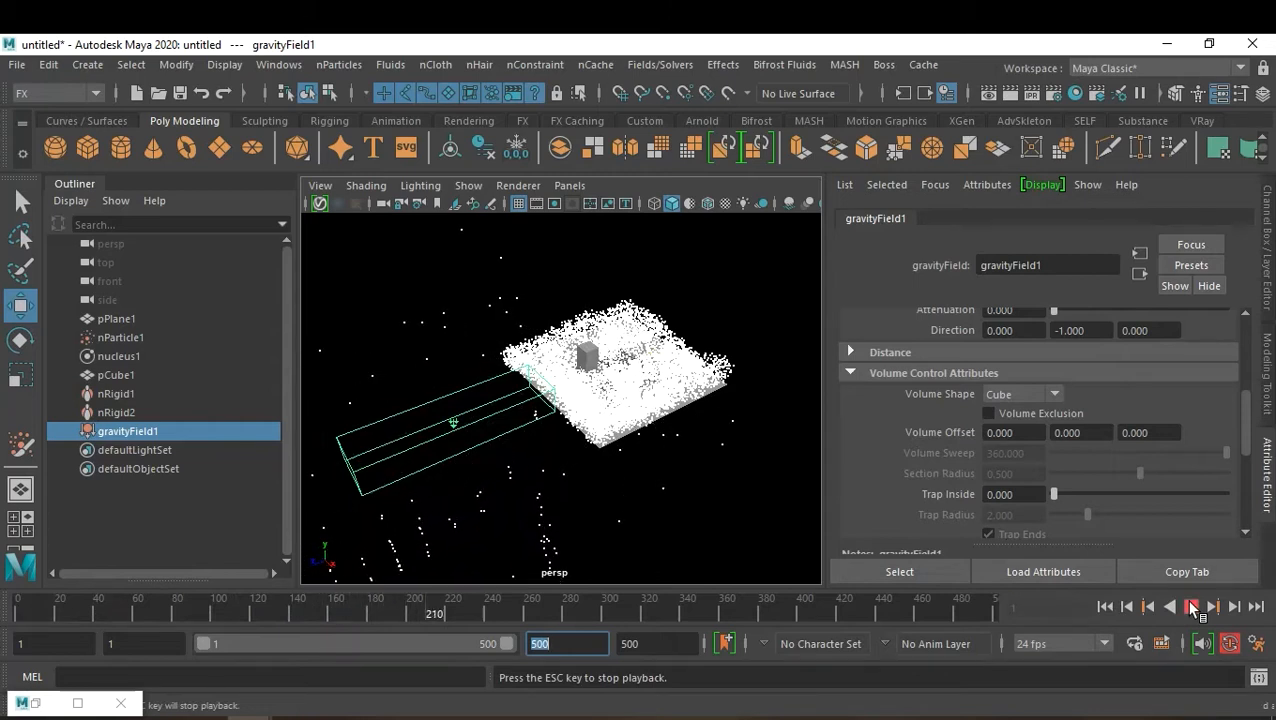
{"action": "left_click", "coordinate": [1192, 607]}
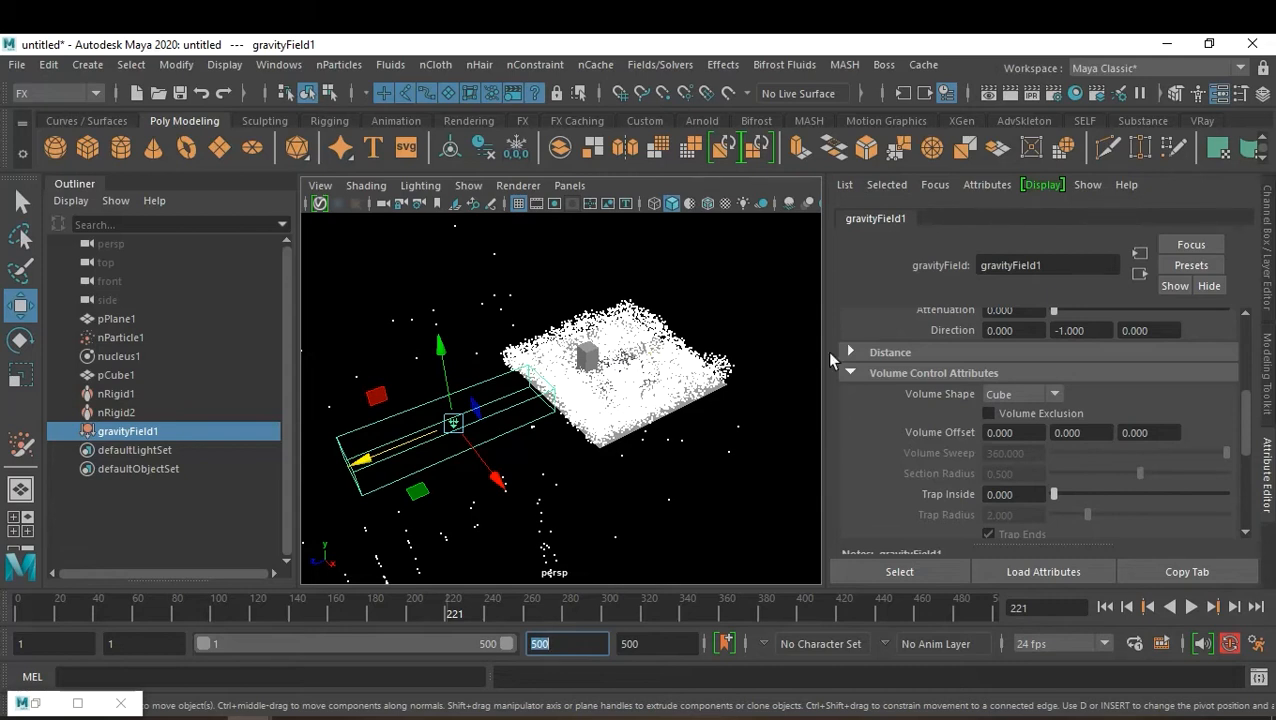
Step: Rewind to frame 1, frame the particle plane and cube more closely, and play the simulation to about frame 102
{"action": "left_click", "coordinate": [1104, 607]}
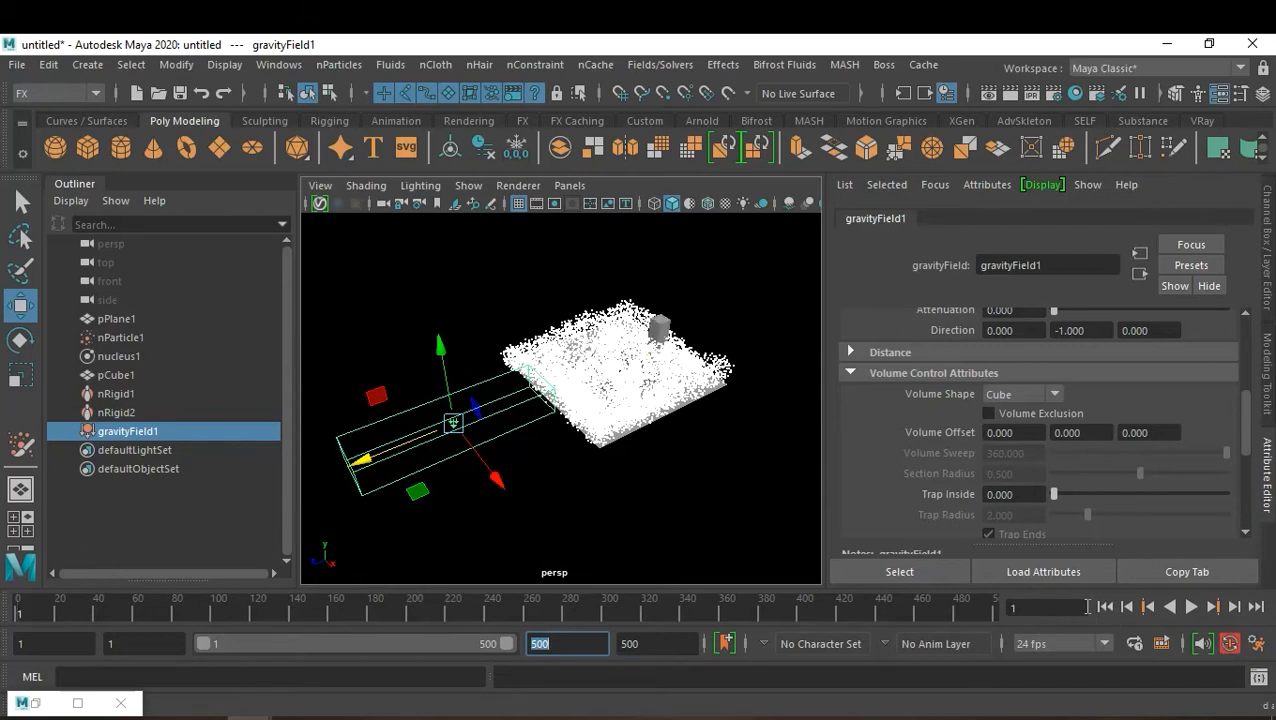
{"action": "scroll", "coordinate": [684, 502], "scroll_direction": "up", "scroll_amount": 3}
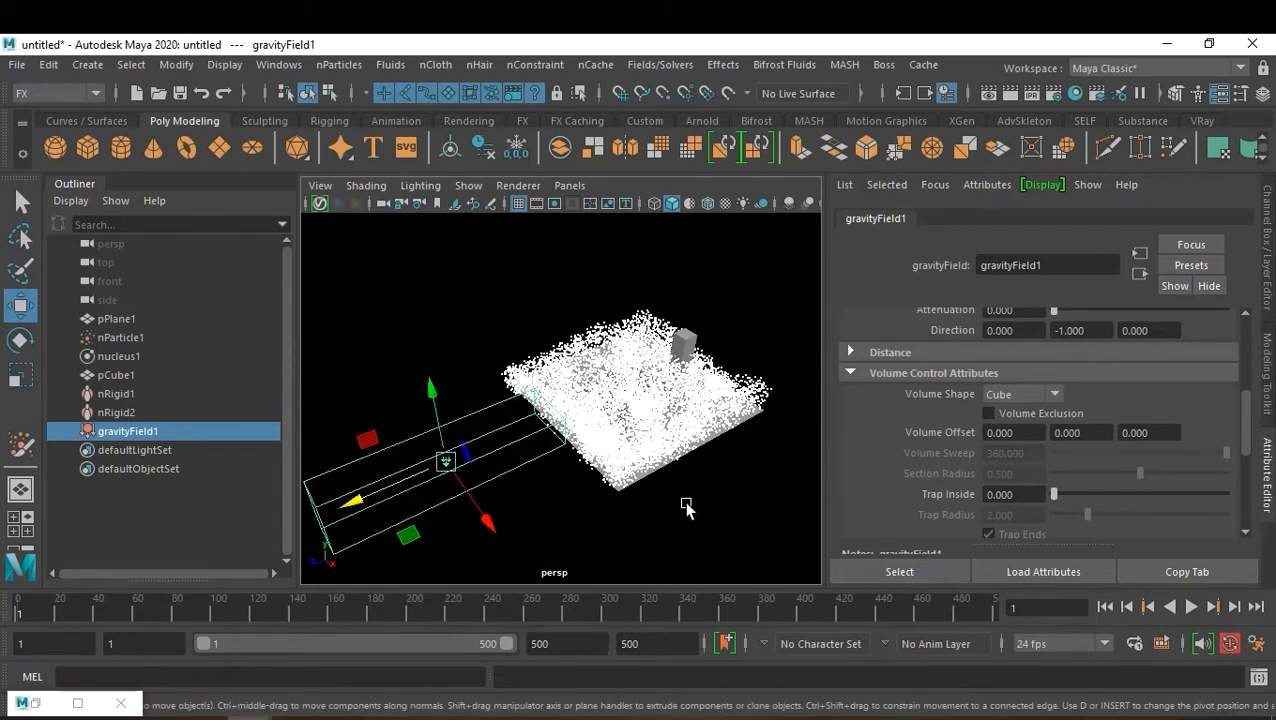
{"action": "left_click_drag", "start_coordinate": [686, 504], "coordinate": [661, 478], "text": "alt"}
{"action": "middle_click_drag", "start_coordinate": [661, 478], "coordinate": [610, 446], "text": "alt"}
{"action": "left_click_drag", "start_coordinate": [610, 446], "coordinate": [643, 465], "text": "alt"}
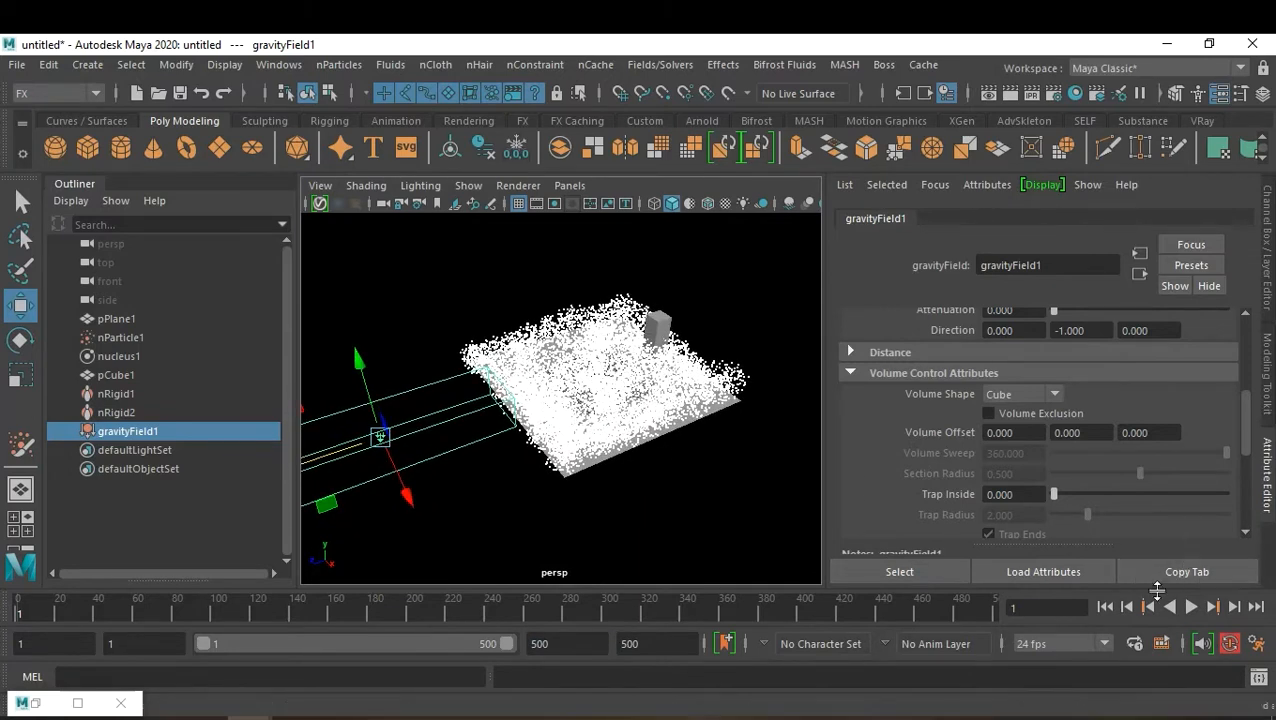
{"action": "left_click", "coordinate": [1191, 607]}
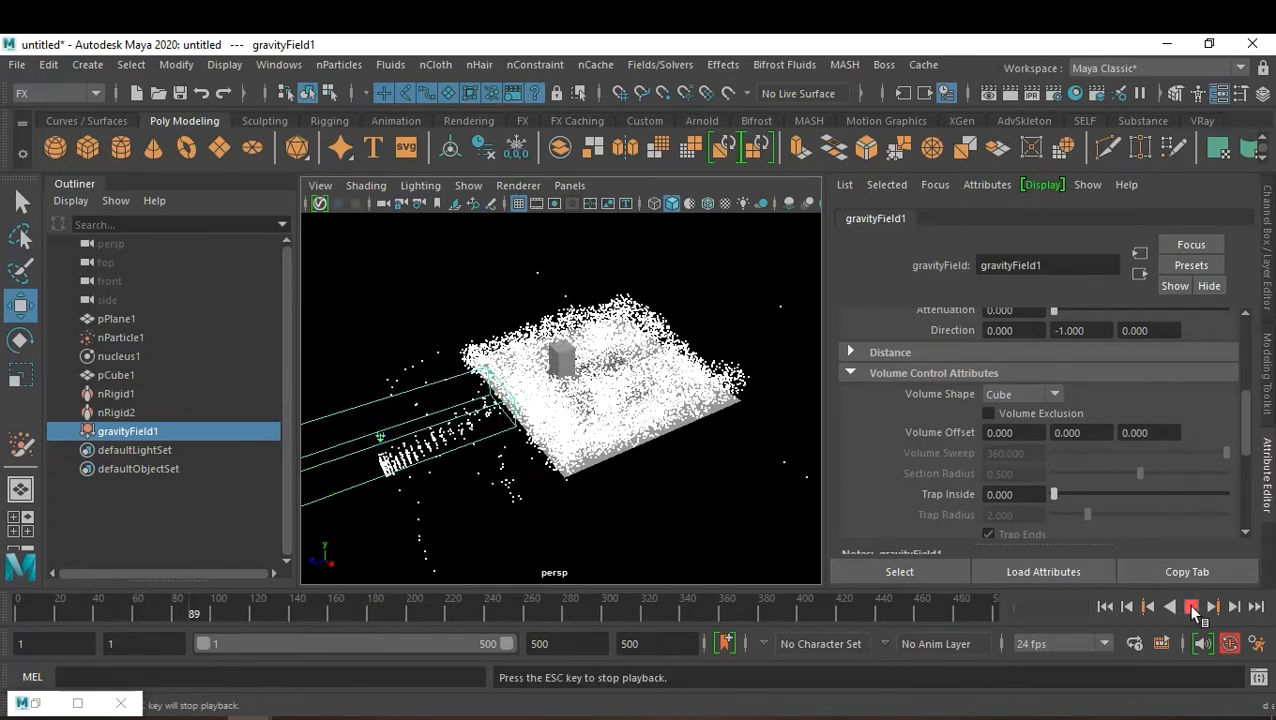
{"action": "left_click", "coordinate": [1191, 607]}
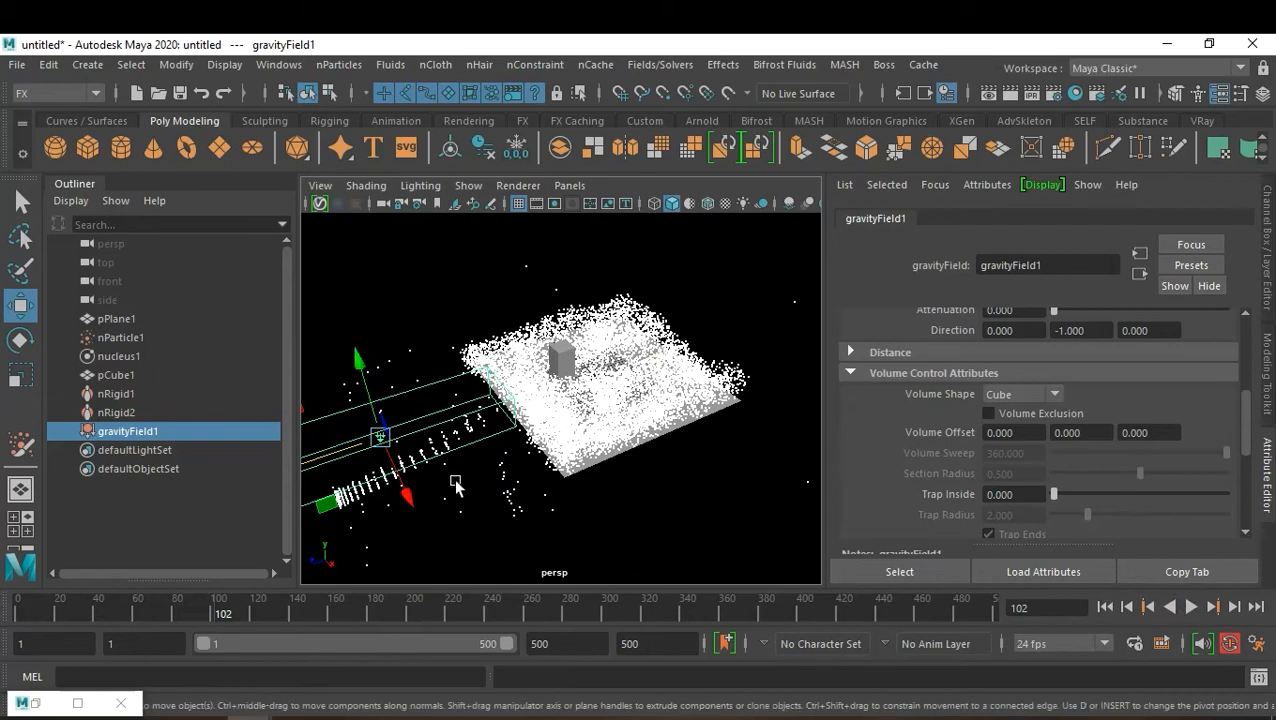
{"action": "left_click", "coordinate": [144, 374]}
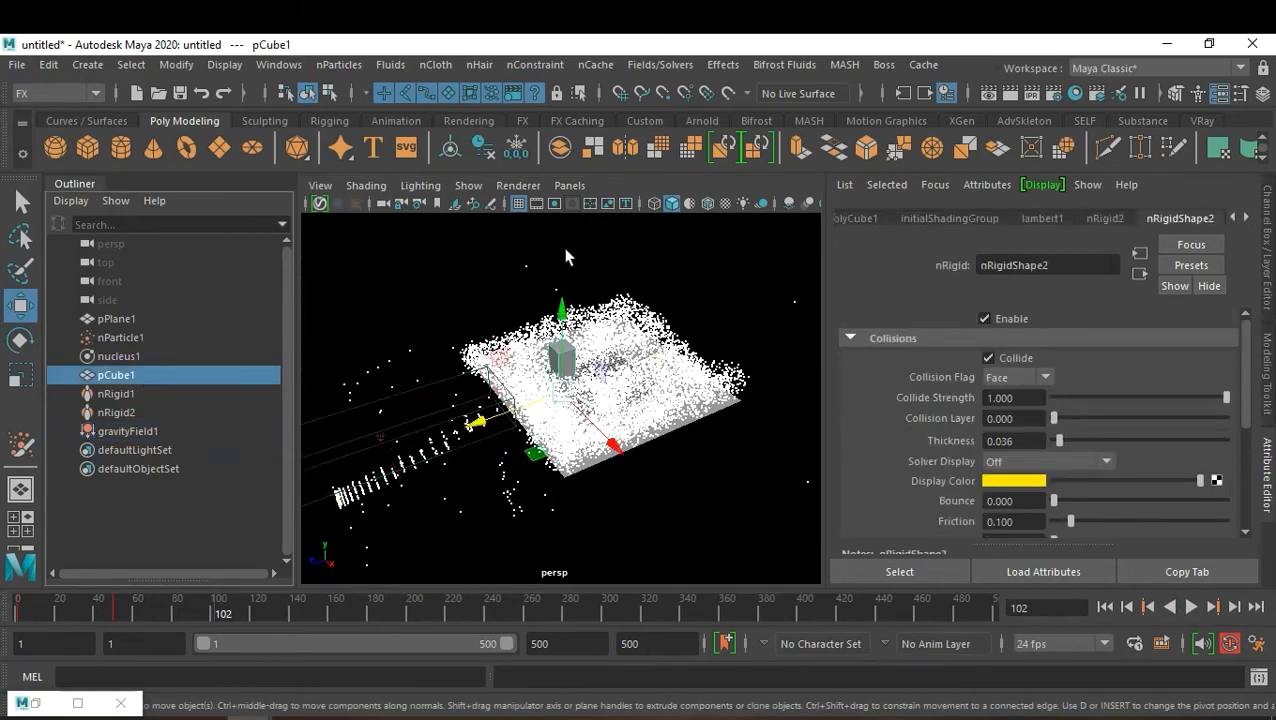
{"action": "left_click", "coordinate": [428, 64]}
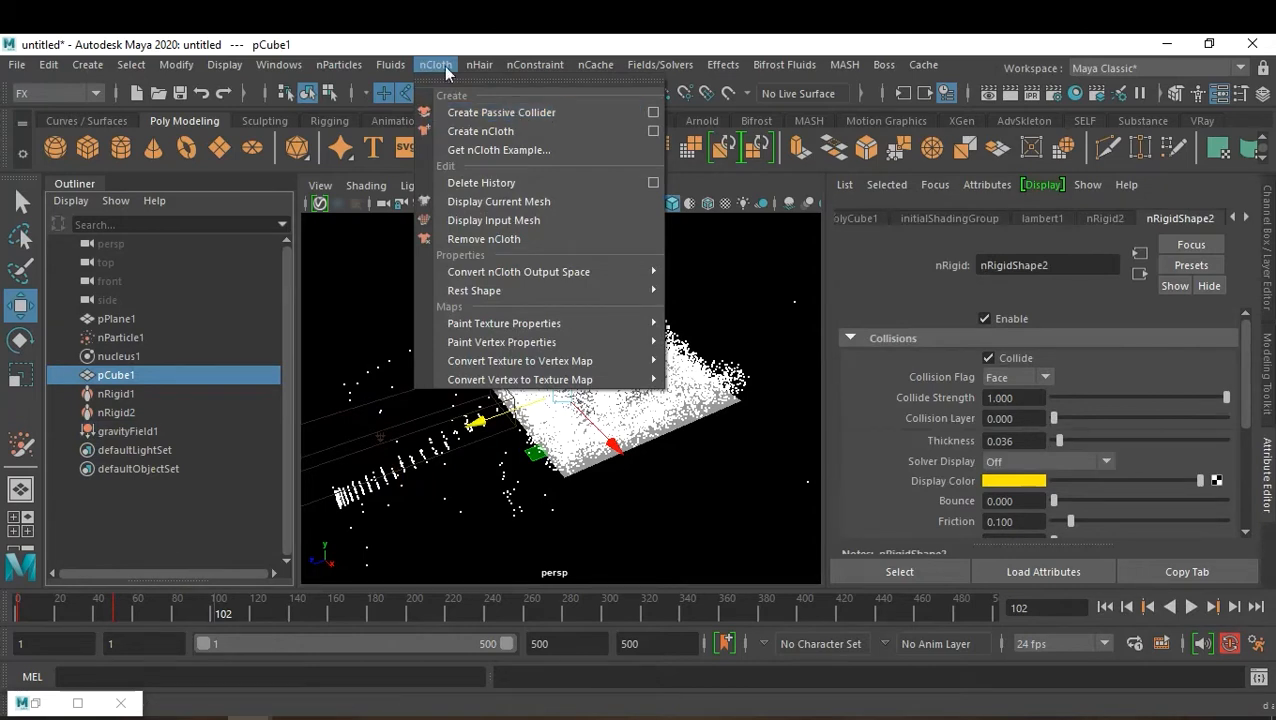
{"action": "mouse_move", "coordinate": [329, 65]}
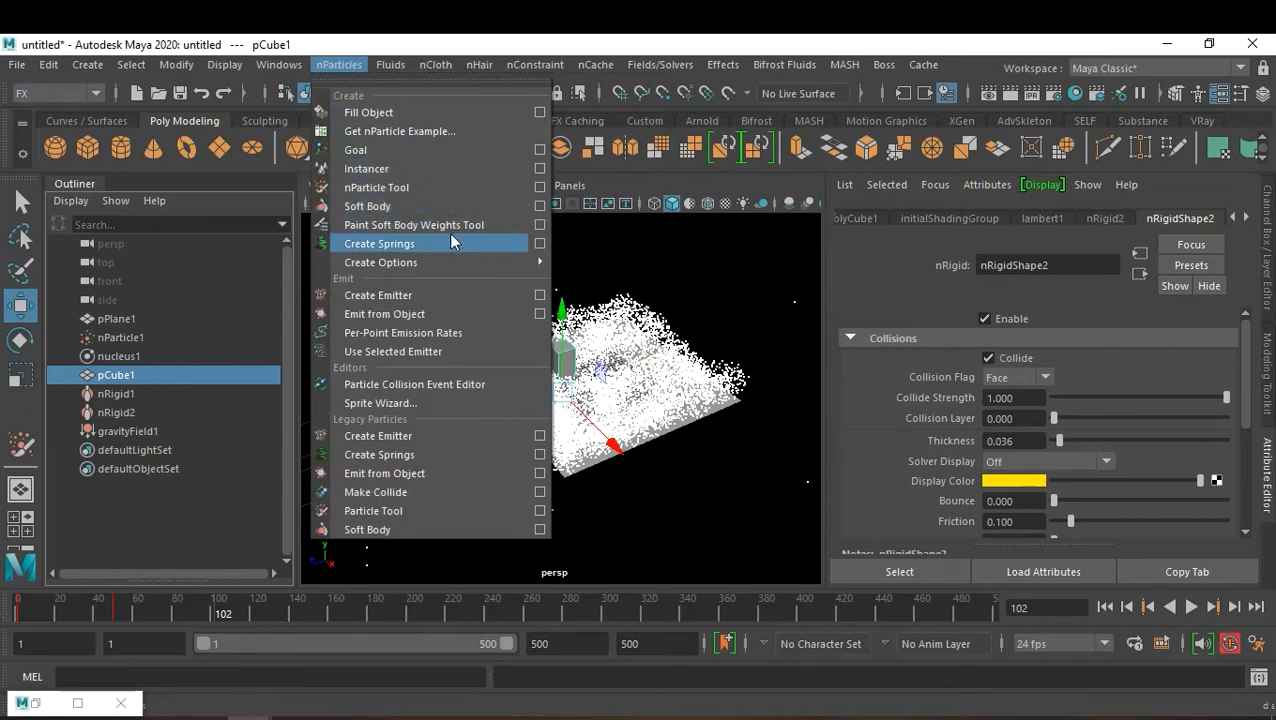
{"action": "left_click", "coordinate": [473, 475]}
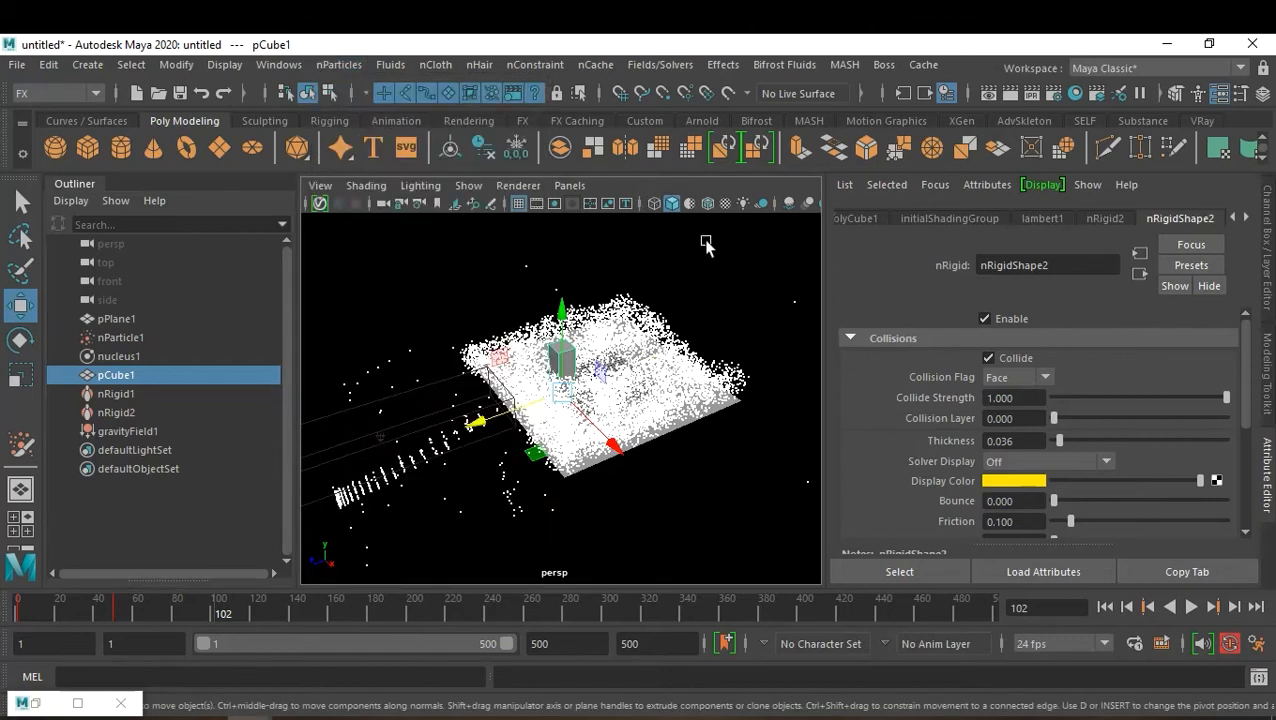
{"action": "mouse_move", "coordinate": [696, 312]}
{"action": "left_mouse_down", "text": "alt"}
{"action": "mouse_move", "coordinate": [678, 330]}
{"action": "mouse_move", "coordinate": [697, 322]}
{"action": "left_mouse_up", "text": "alt"}
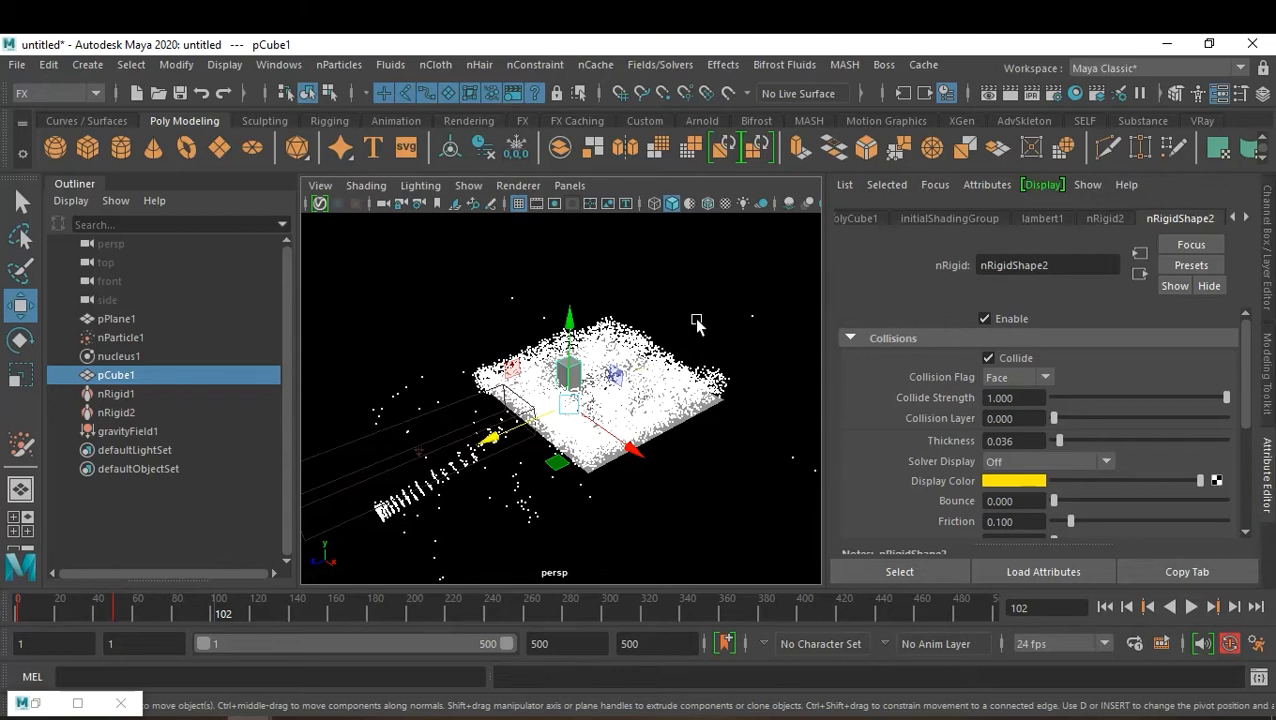
Step: Clear the selection and start a new scene without saving the current one
{"action": "left_click", "coordinate": [697, 325]}
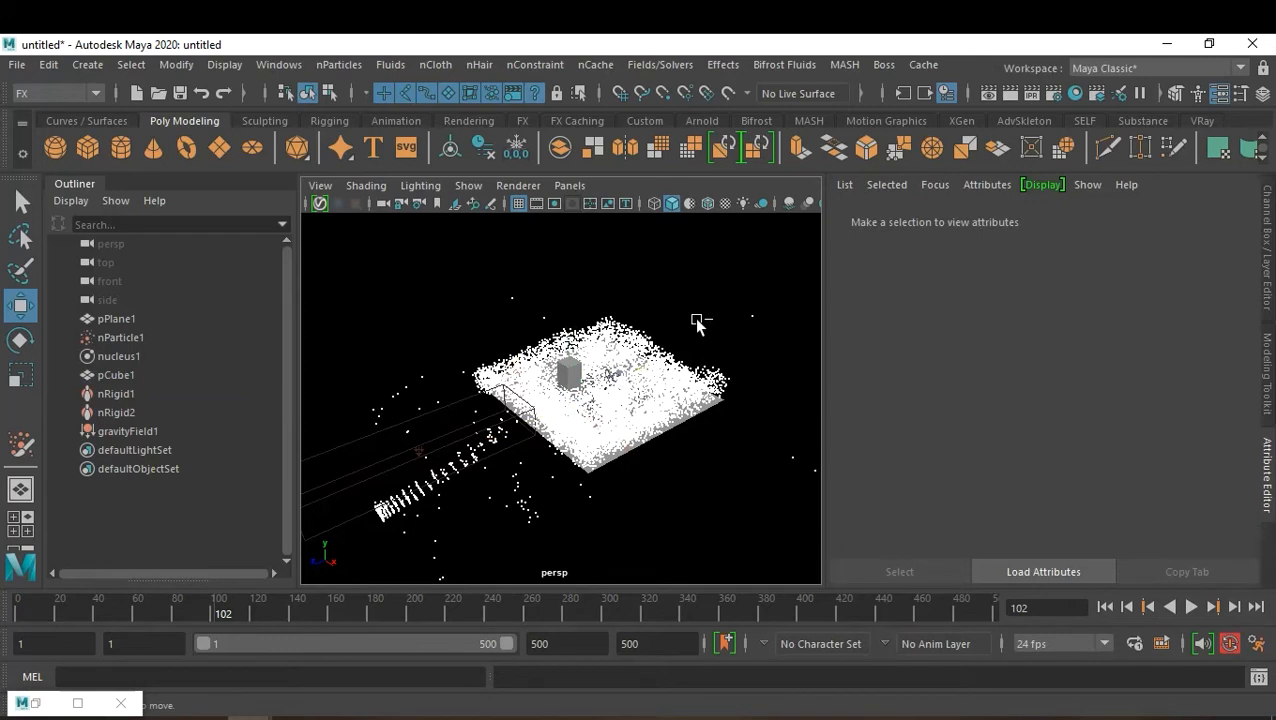
{"action": "key", "text": "ctrl+n"}
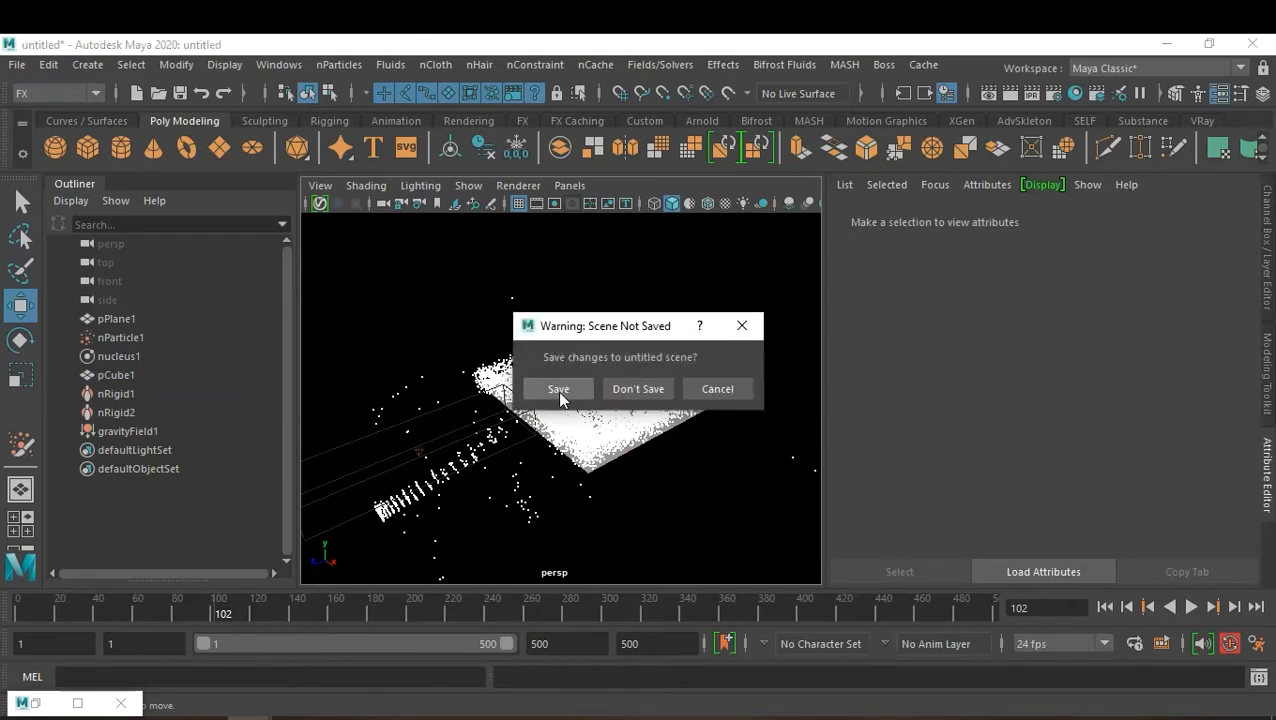
{"action": "left_click", "coordinate": [628, 388]}
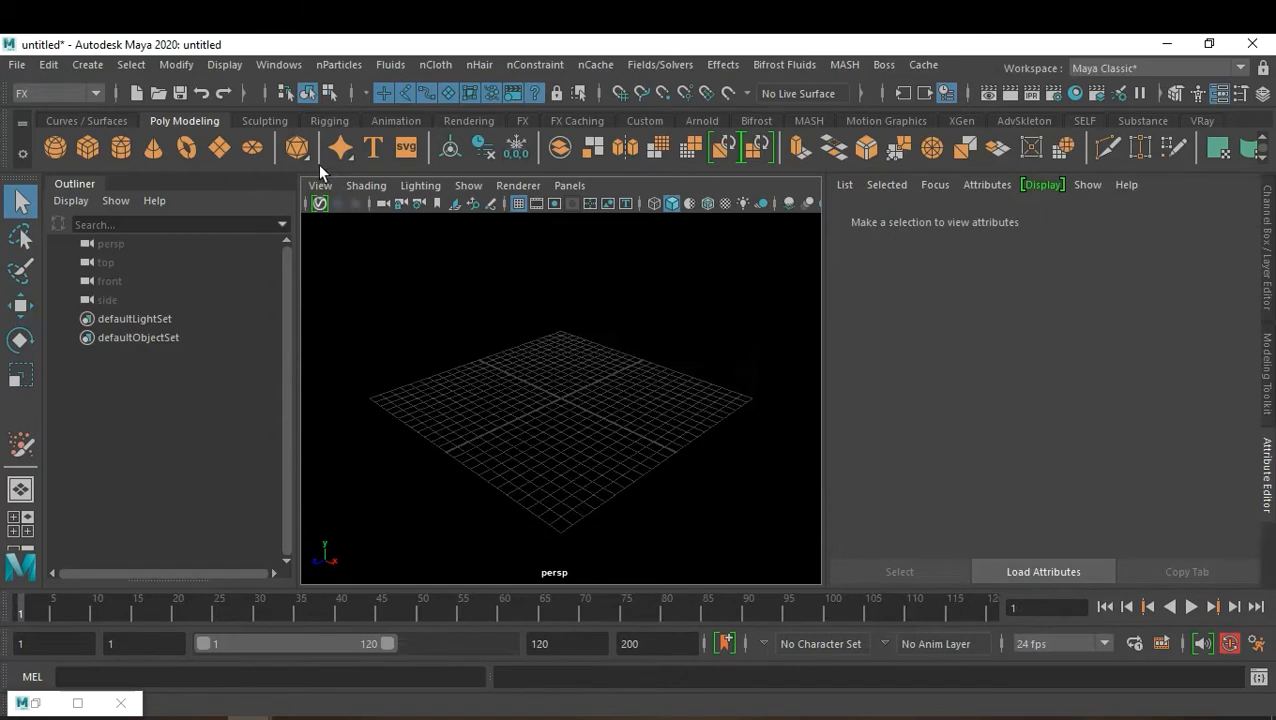
Step: Create a polygon disc at the origin and scale it up uniformly until it extends beyond the grid
{"action": "left_click", "coordinate": [251, 148]}
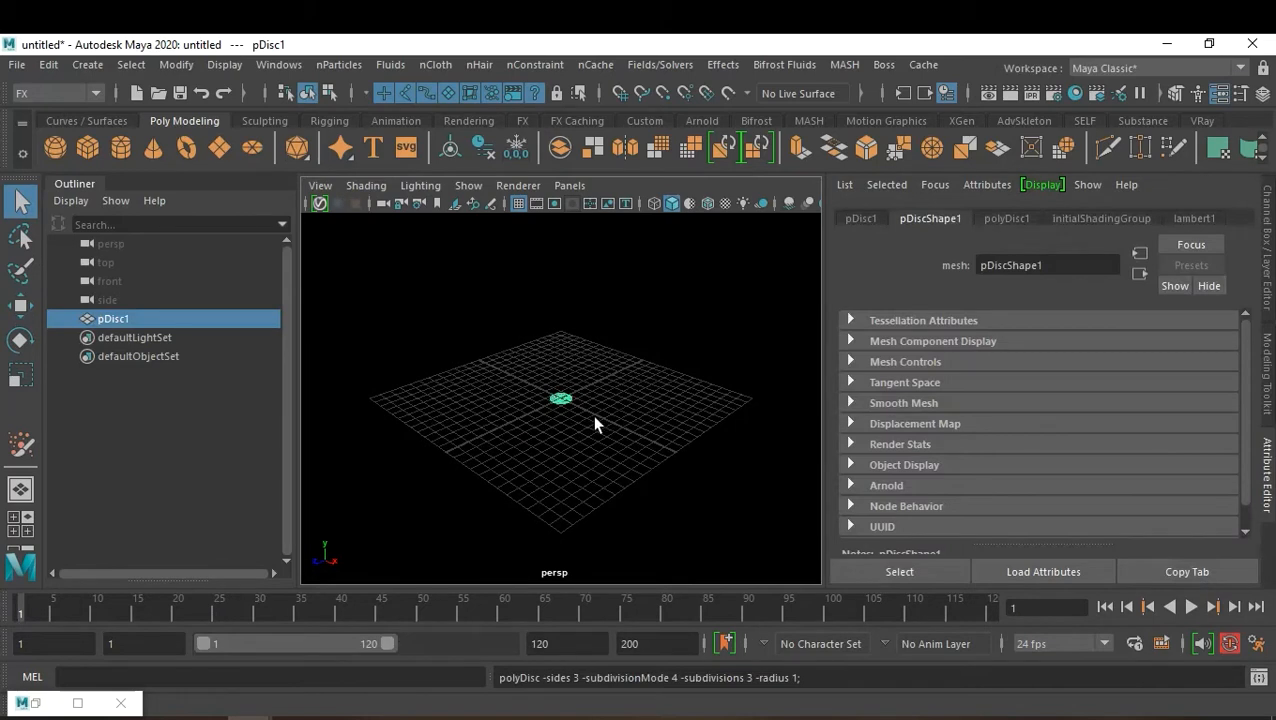
{"action": "key", "text": "r"}
{"action": "left_click_drag", "start_coordinate": [568, 403], "coordinate": [837, 493]}
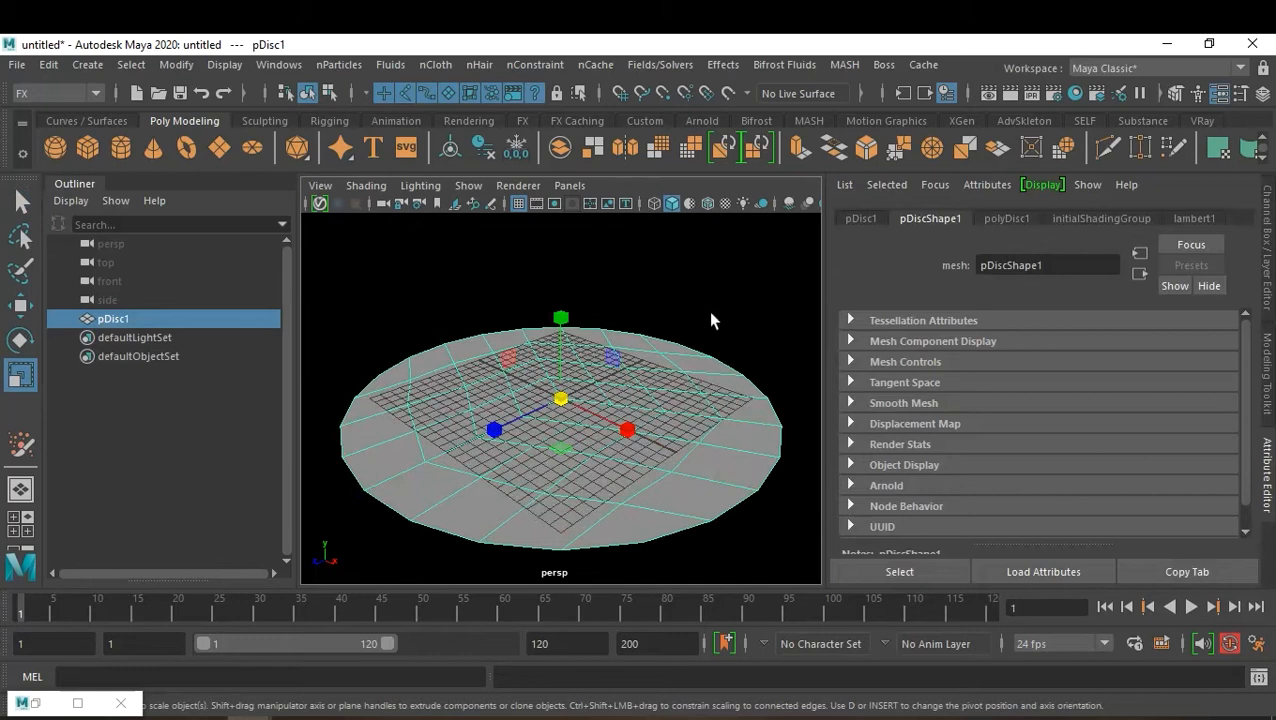
Step: Set the polygon disc's radius to 3 in its creation inputs
{"action": "key", "text": "ctrl+a"}
{"action": "scroll", "coordinate": [1117, 274], "scroll_direction": "down", "scroll_amount": 2}
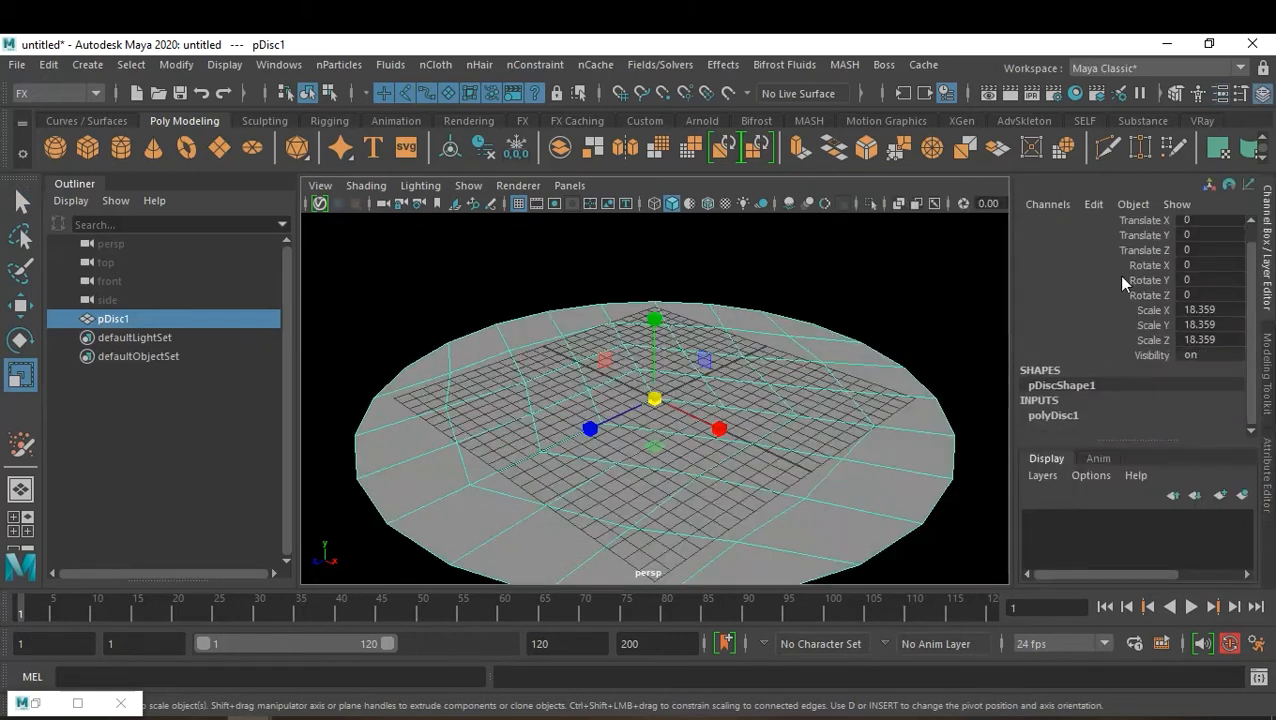
{"action": "left_click", "coordinate": [1069, 411]}
{"action": "scroll", "coordinate": [1106, 338], "scroll_direction": "down", "scroll_amount": 1}
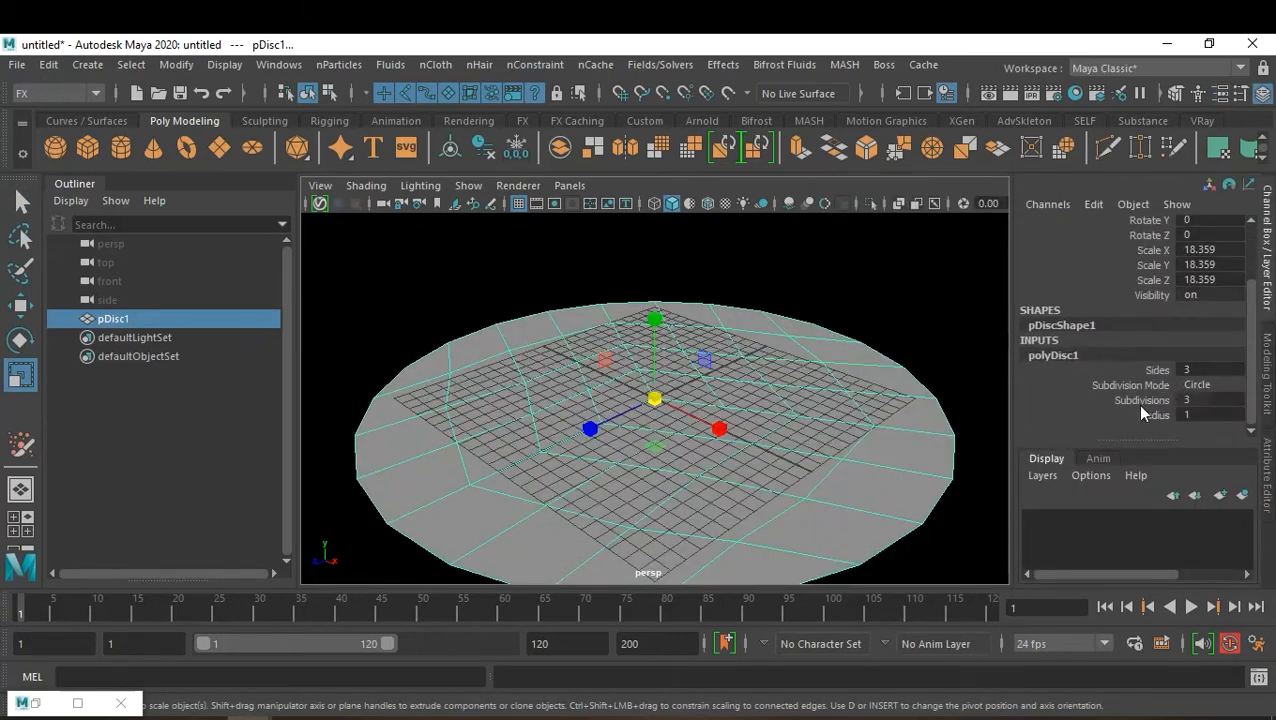
{"action": "double_click", "coordinate": [1212, 414]}
{"action": "type", "text": "3"}
{"action": "key", "text": "Return"}
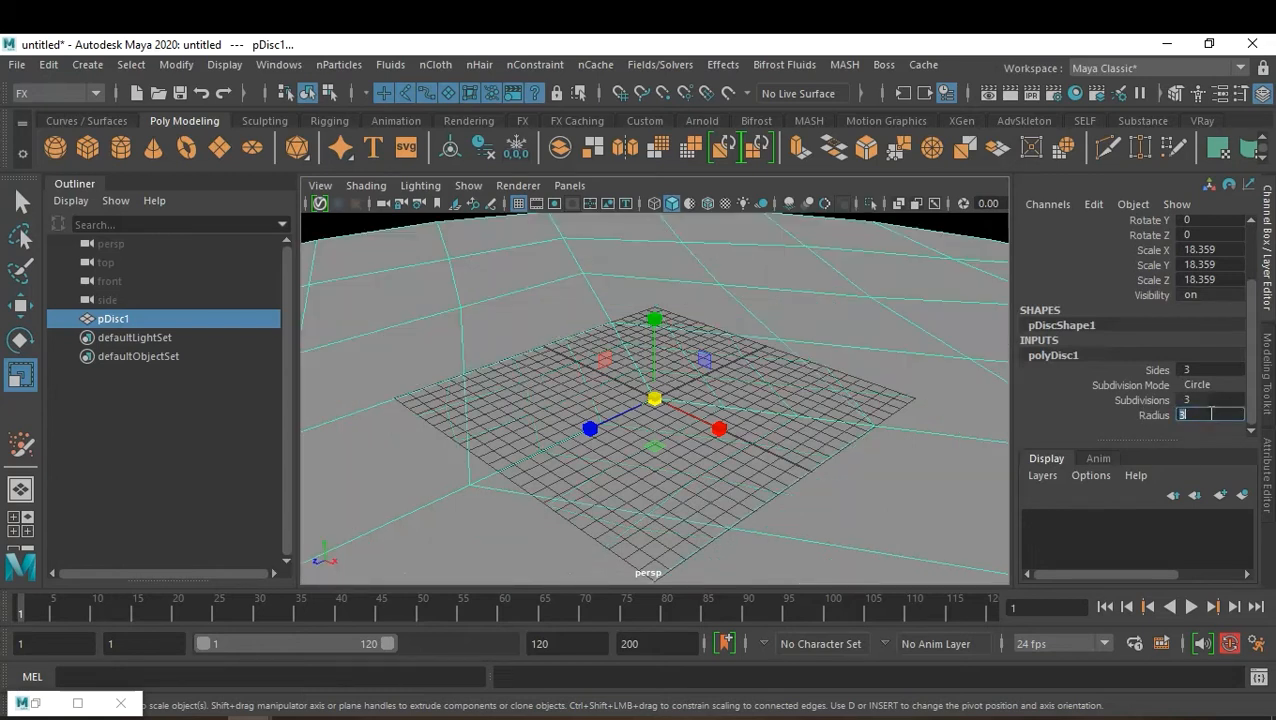
Step: Set the disc's subdivisions to 5 and clear the selection
{"action": "double_click", "coordinate": [1207, 400]}
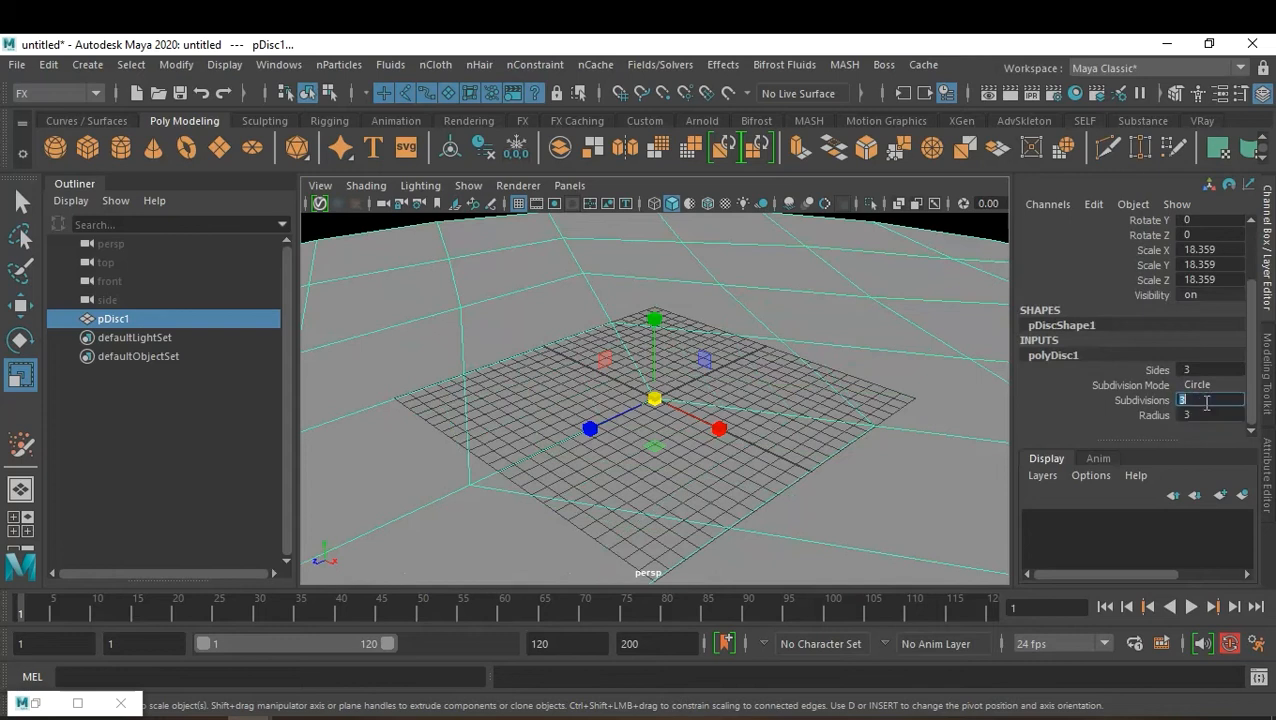
{"action": "type", "text": "5"}
{"action": "key", "text": "Return"}
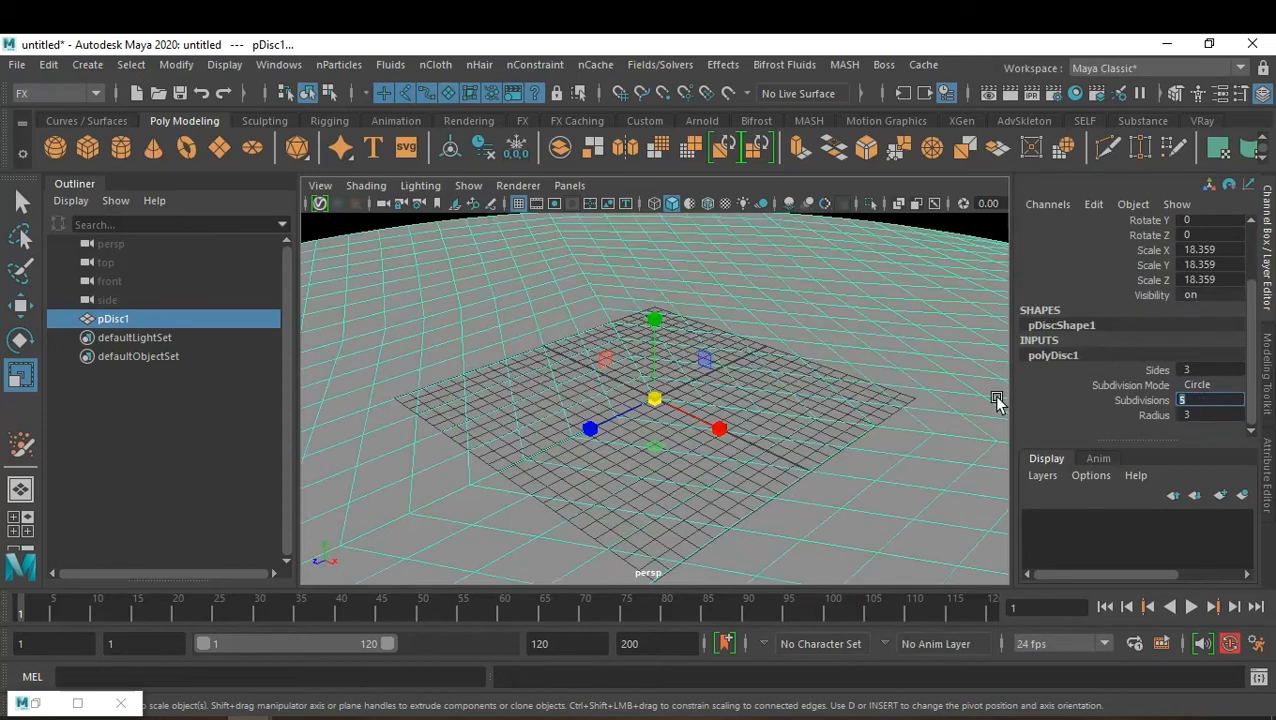
{"action": "scroll", "coordinate": [652, 393], "scroll_direction": "down", "scroll_amount": 6}
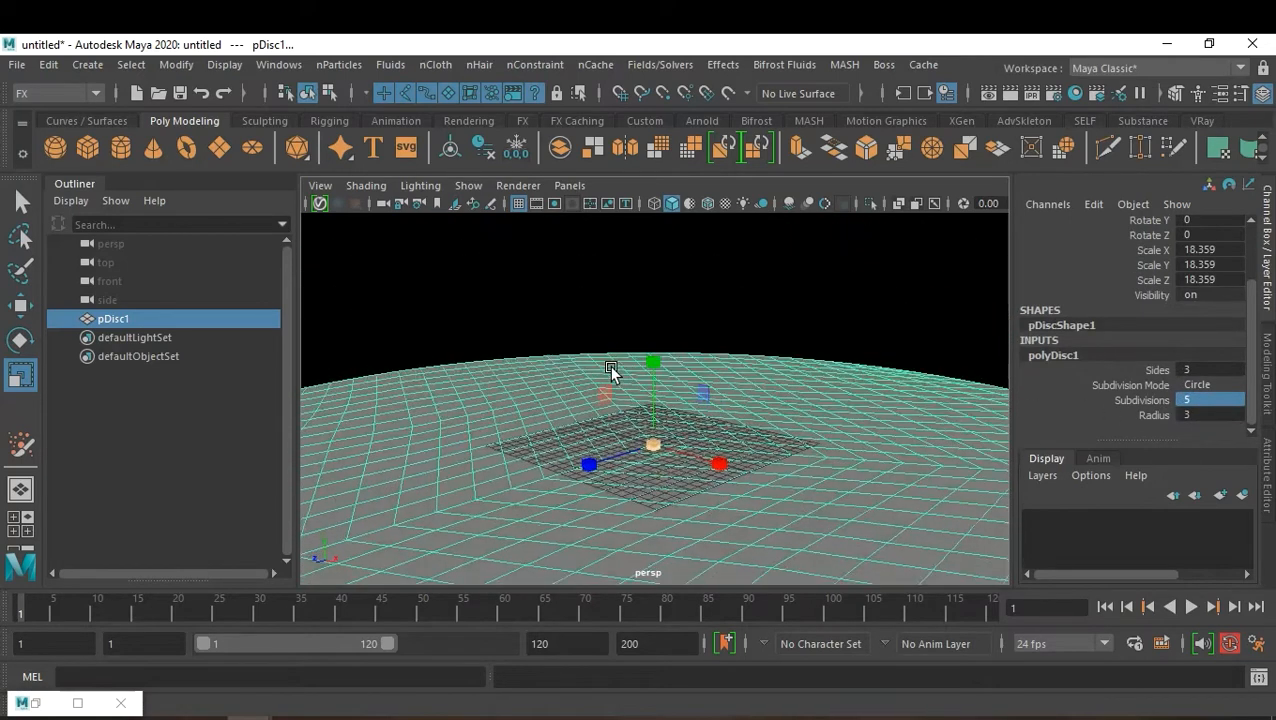
{"action": "left_click_drag", "start_coordinate": [611, 372], "coordinate": [519, 268], "text": "alt"}
{"action": "left_click", "coordinate": [519, 268]}
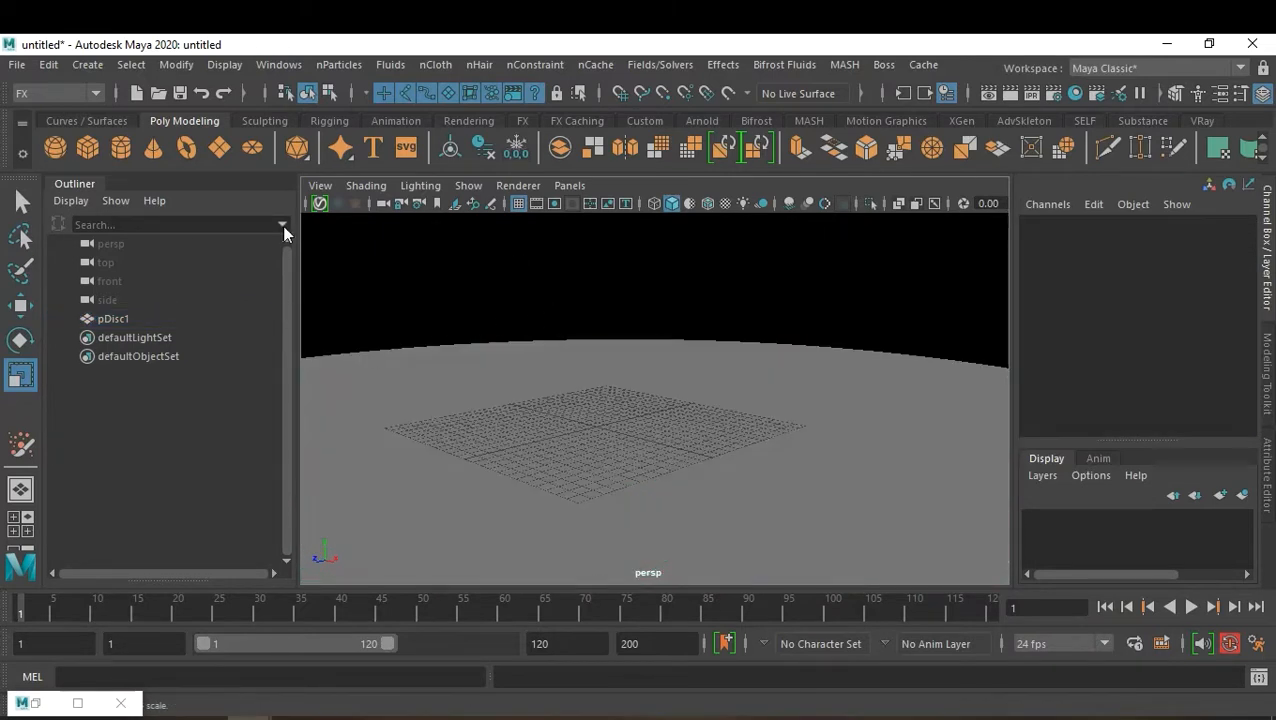
Step: Reset the nParticle Tool to its default settings and close the settings window
{"action": "left_click", "coordinate": [338, 64]}
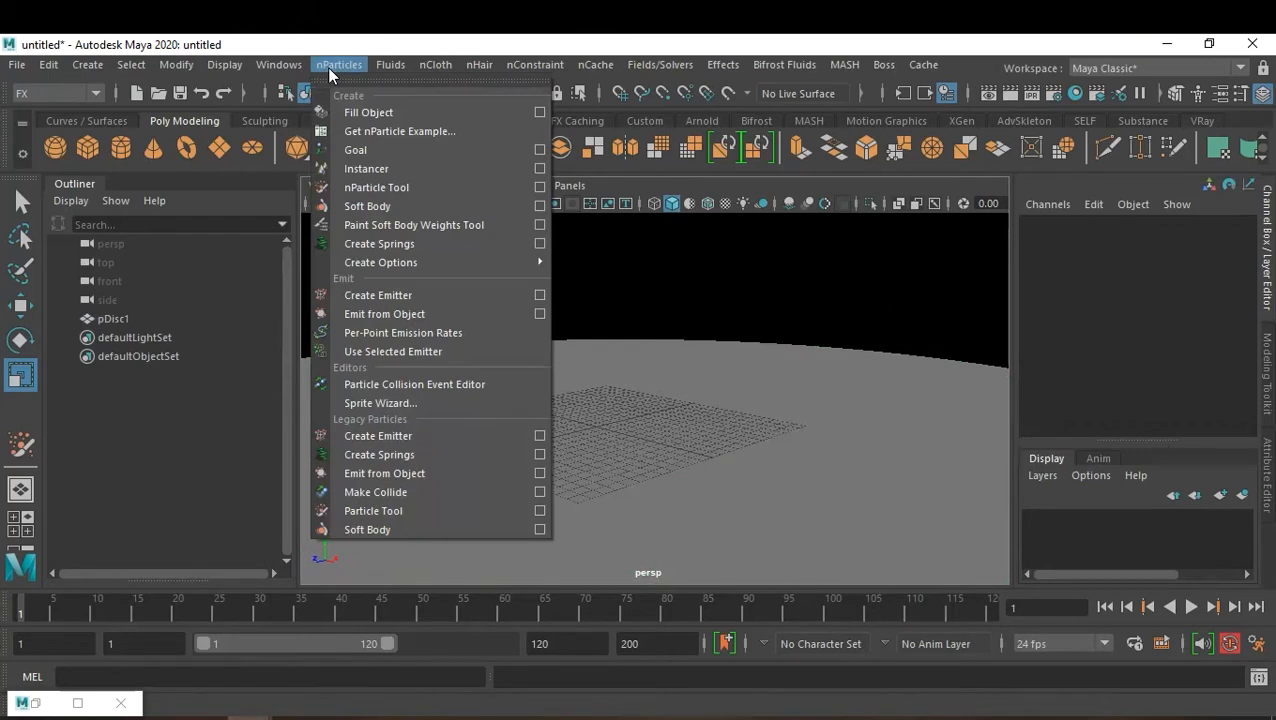
{"action": "left_click", "coordinate": [540, 187]}
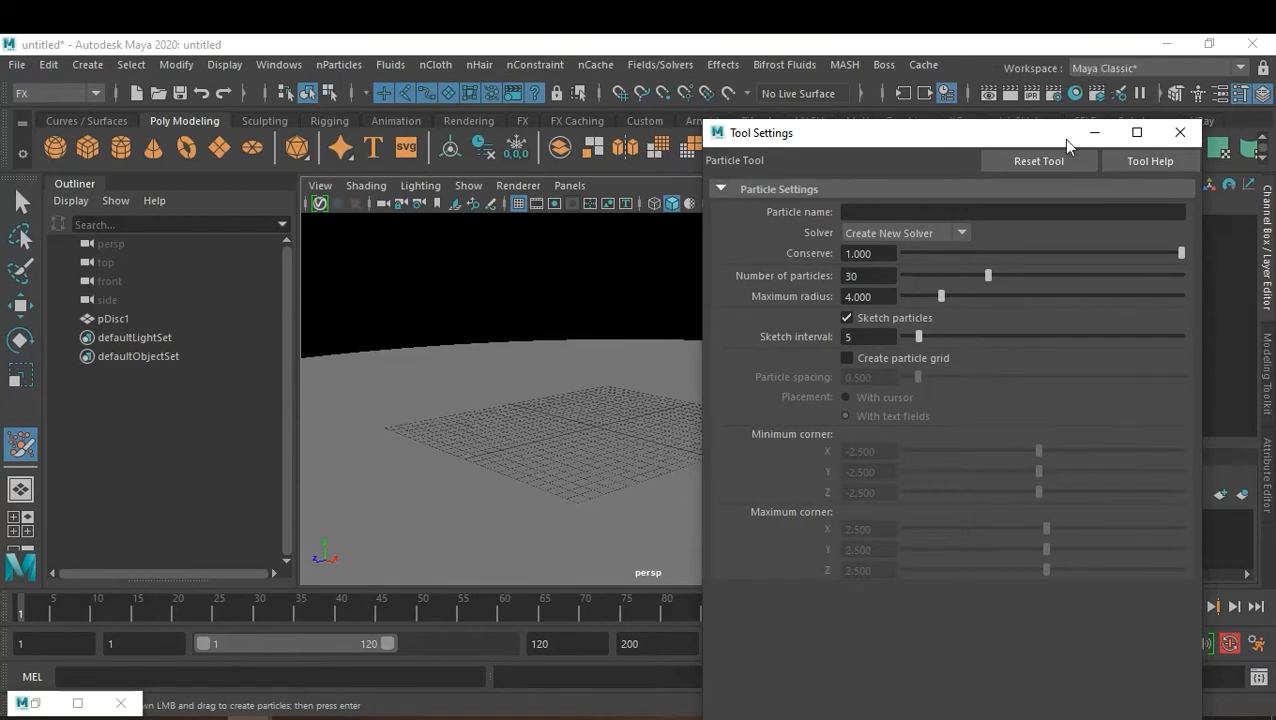
{"action": "left_click", "coordinate": [1049, 160]}
{"action": "left_click", "coordinate": [1179, 132]}
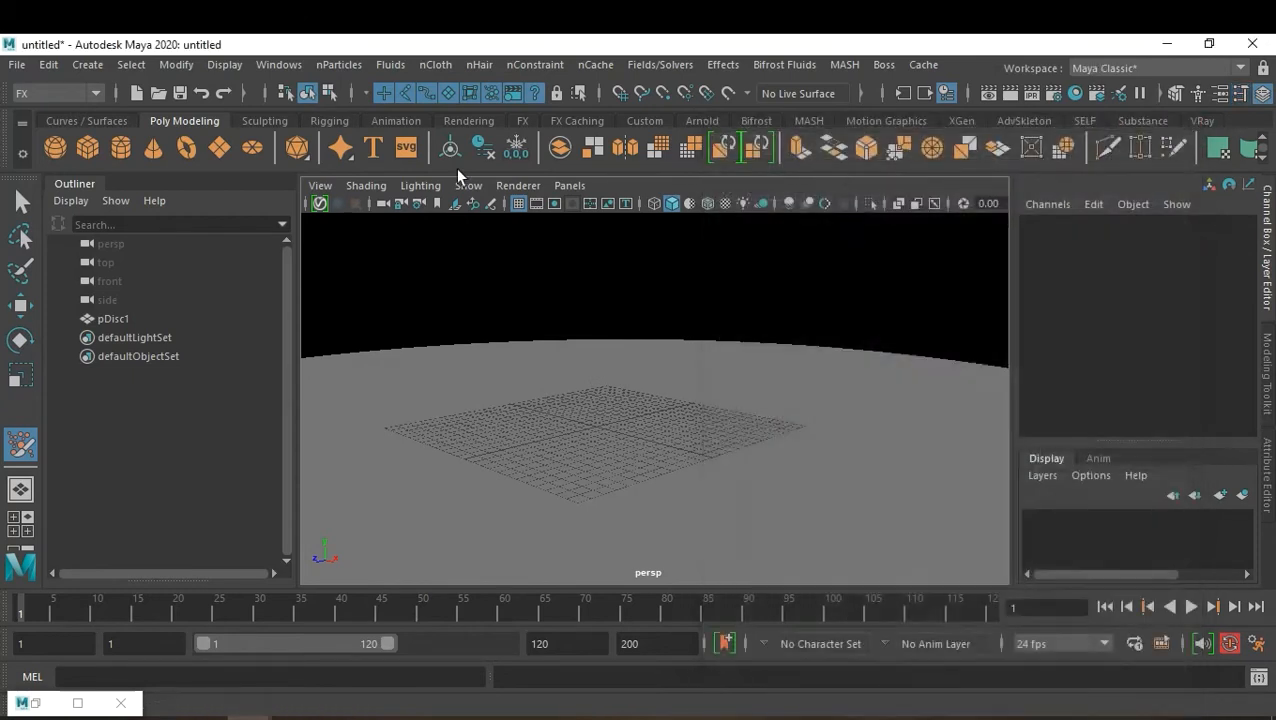
Step: Enable particle grid creation for the nParticle Tool and set the particle spacing to 1
{"action": "left_click", "coordinate": [348, 64]}
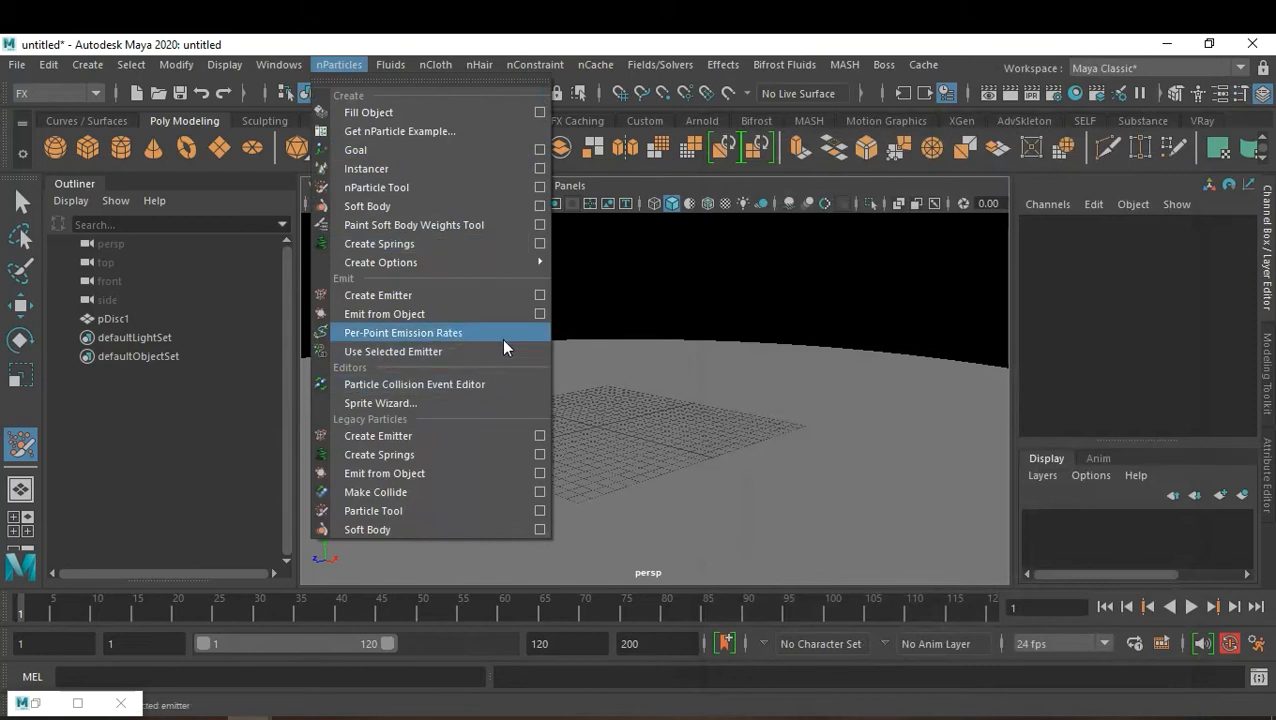
{"action": "left_click", "coordinate": [539, 190]}
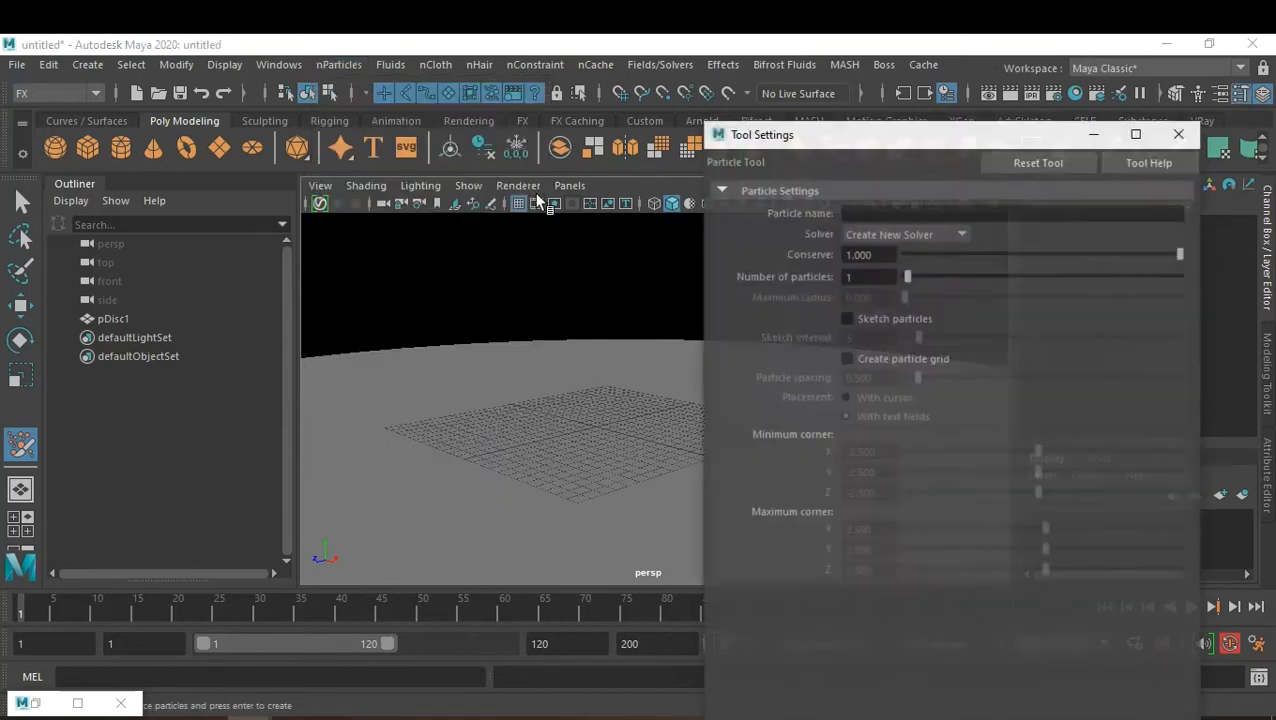
{"action": "left_click", "coordinate": [897, 359]}
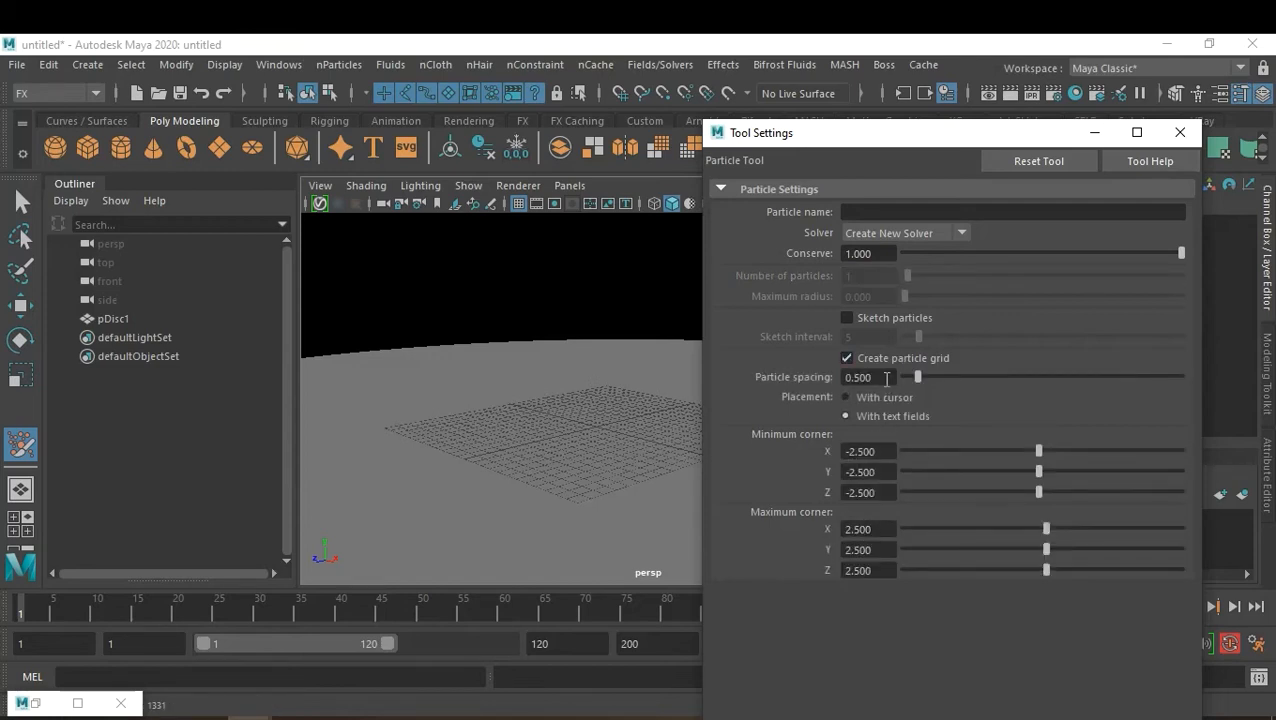
{"action": "double_click", "coordinate": [886, 379]}
{"action": "type", "text": "1"}
{"action": "key", "text": "Return"}
Step: Set the particle grid's minimum corner to -20 in X and Y
{"action": "double_click", "coordinate": [885, 453]}
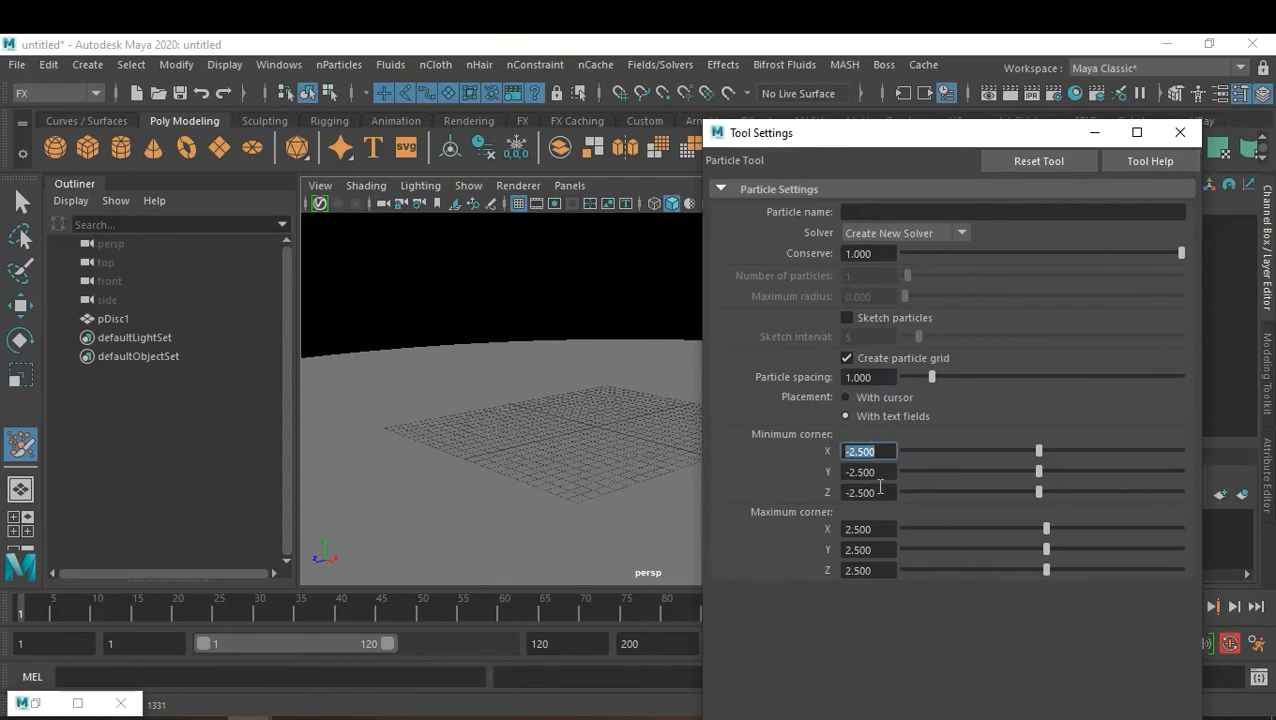
{"action": "type", "text": "20"}
{"action": "double_click", "coordinate": [881, 470]}
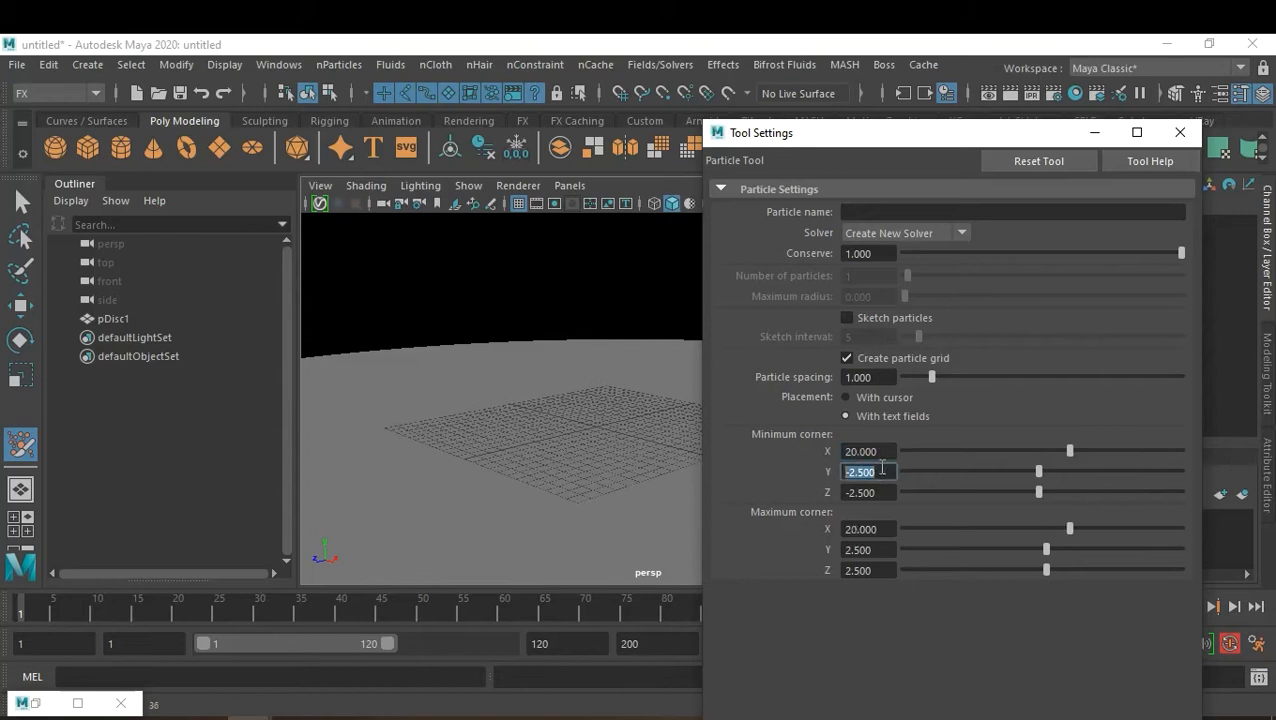
{"action": "key", "text": "shift+Tab"}
{"action": "type", "text": "-20"}
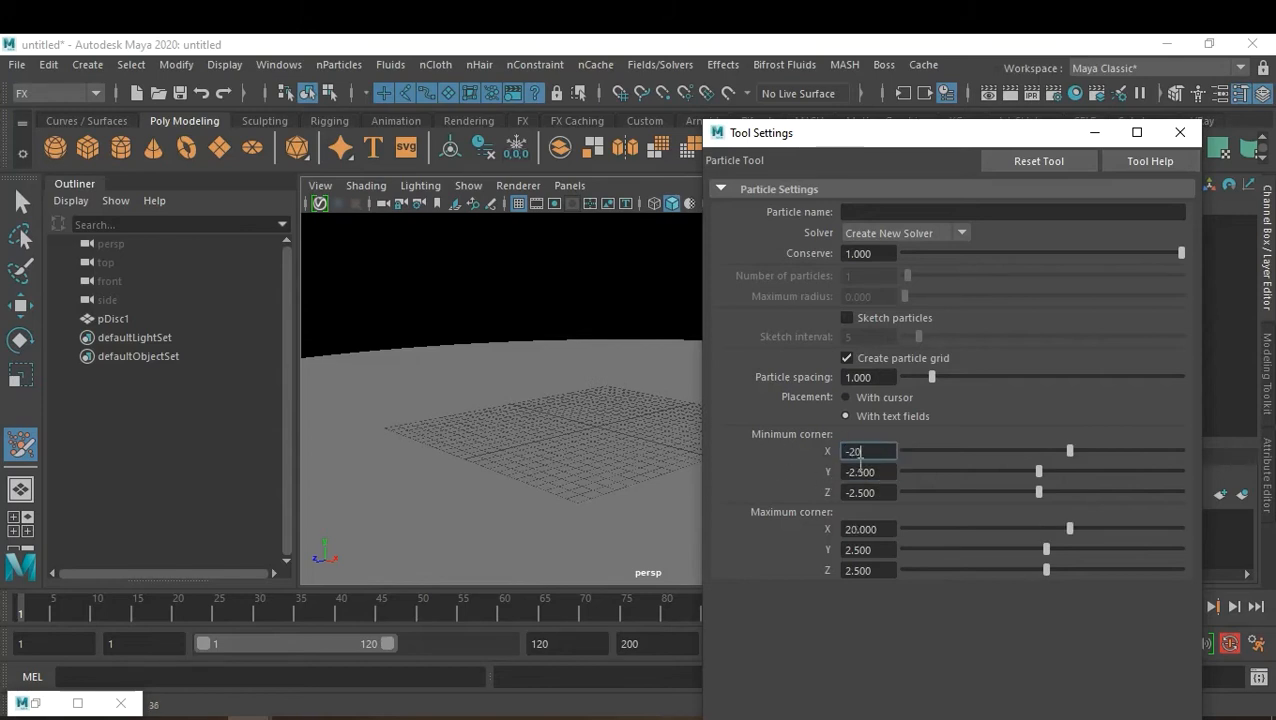
{"action": "left_click_drag", "start_coordinate": [864, 457], "coordinate": [810, 444]}
{"action": "key", "text": "Tab"}
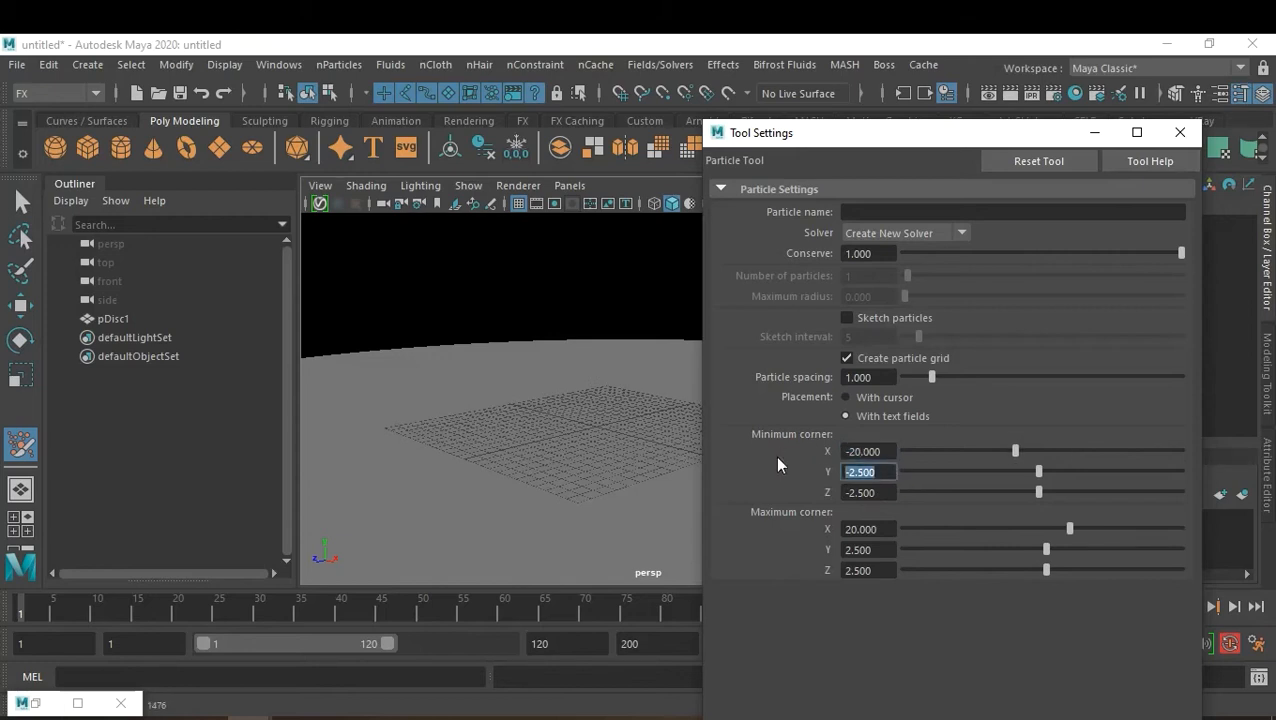
{"action": "left_click", "coordinate": [886, 452]}
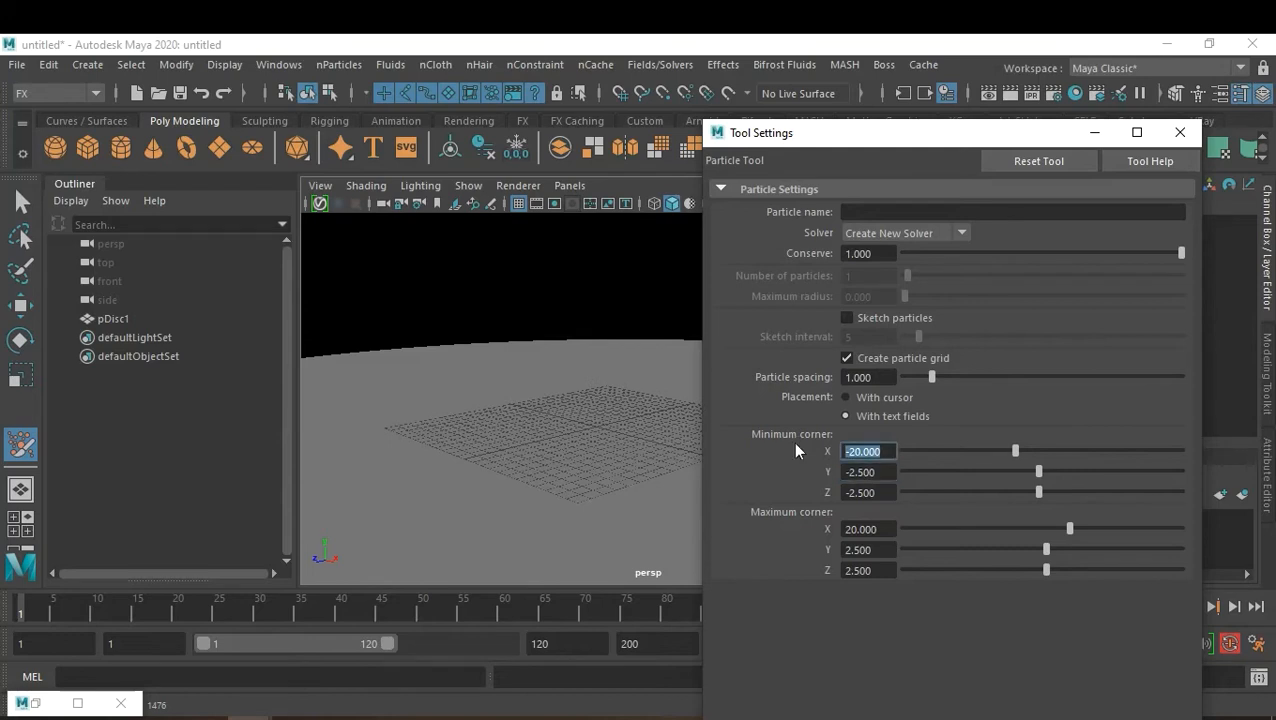
{"action": "left_click", "coordinate": [872, 470]}
{"action": "type", "text": "-20"}
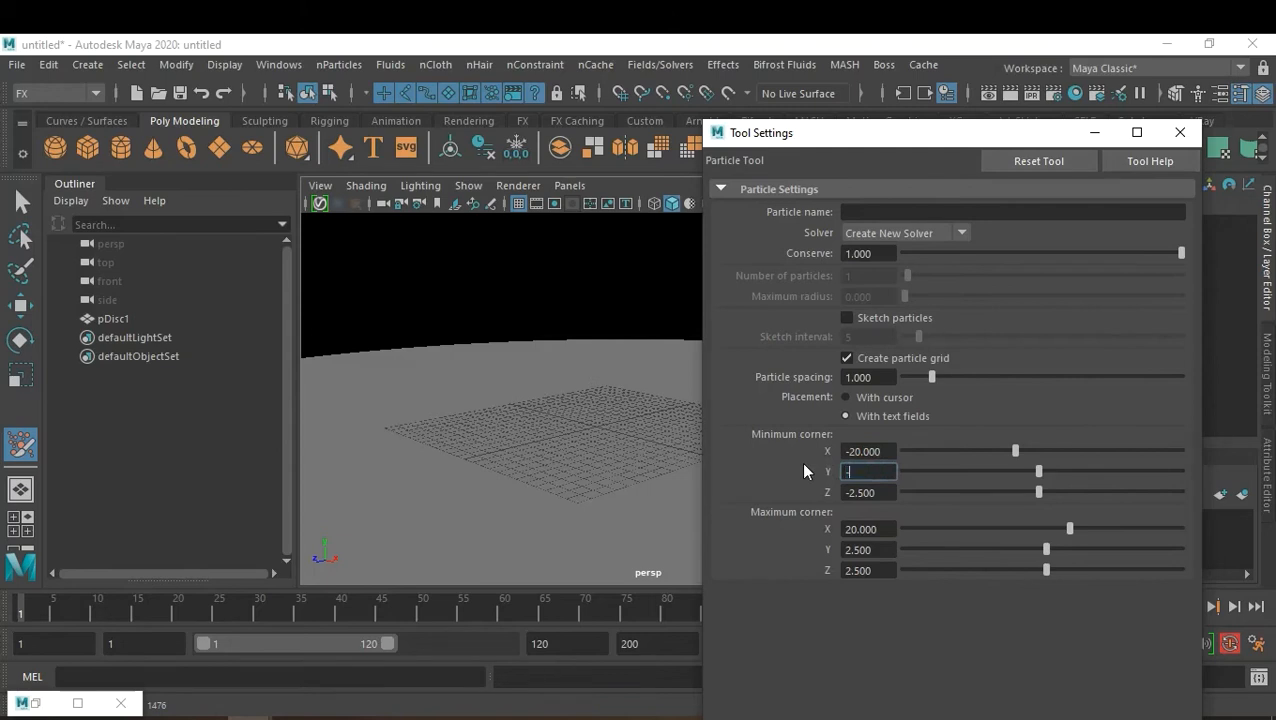
{"action": "key", "text": "Return"}
{"action": "left_click", "coordinate": [880, 492]}
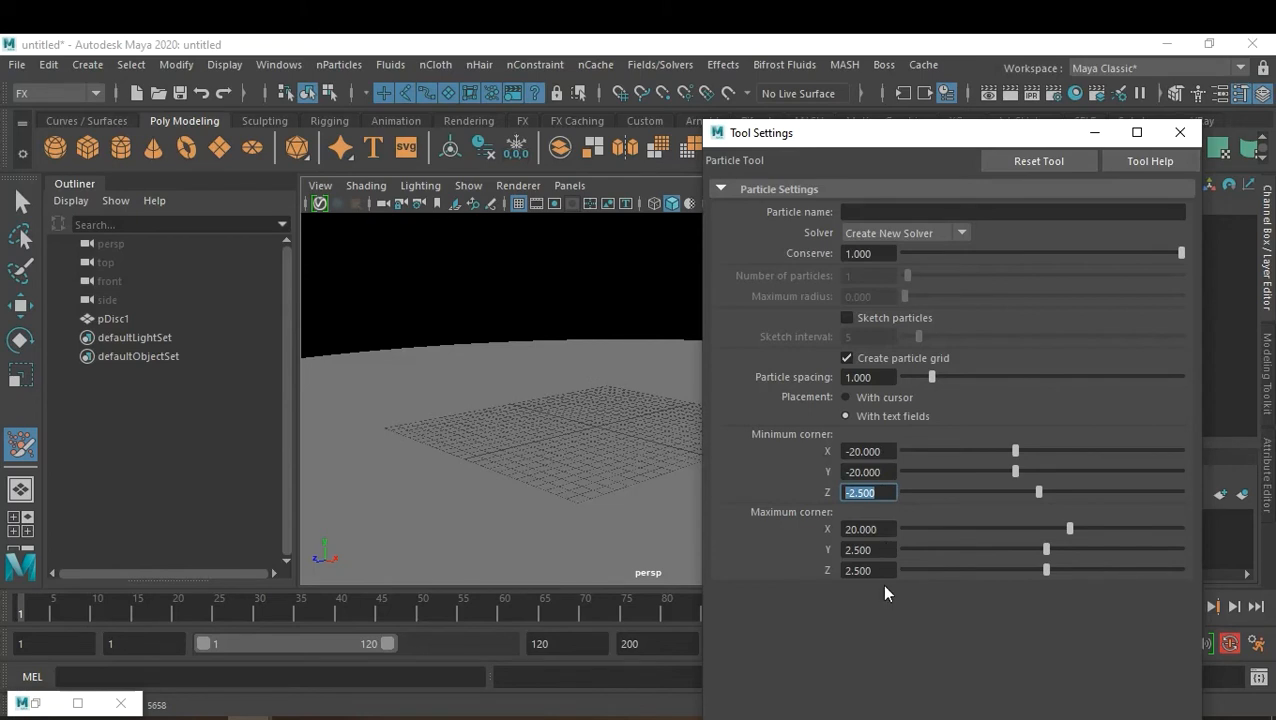
Step: Set the particle grid's minimum corner to 0 in X, Y and Z
{"action": "left_click", "coordinate": [885, 451]}
{"action": "type", "text": "0"}
{"action": "key", "text": "Tab"}
{"action": "type", "text": "0"}
{"action": "key", "text": "Tab"}
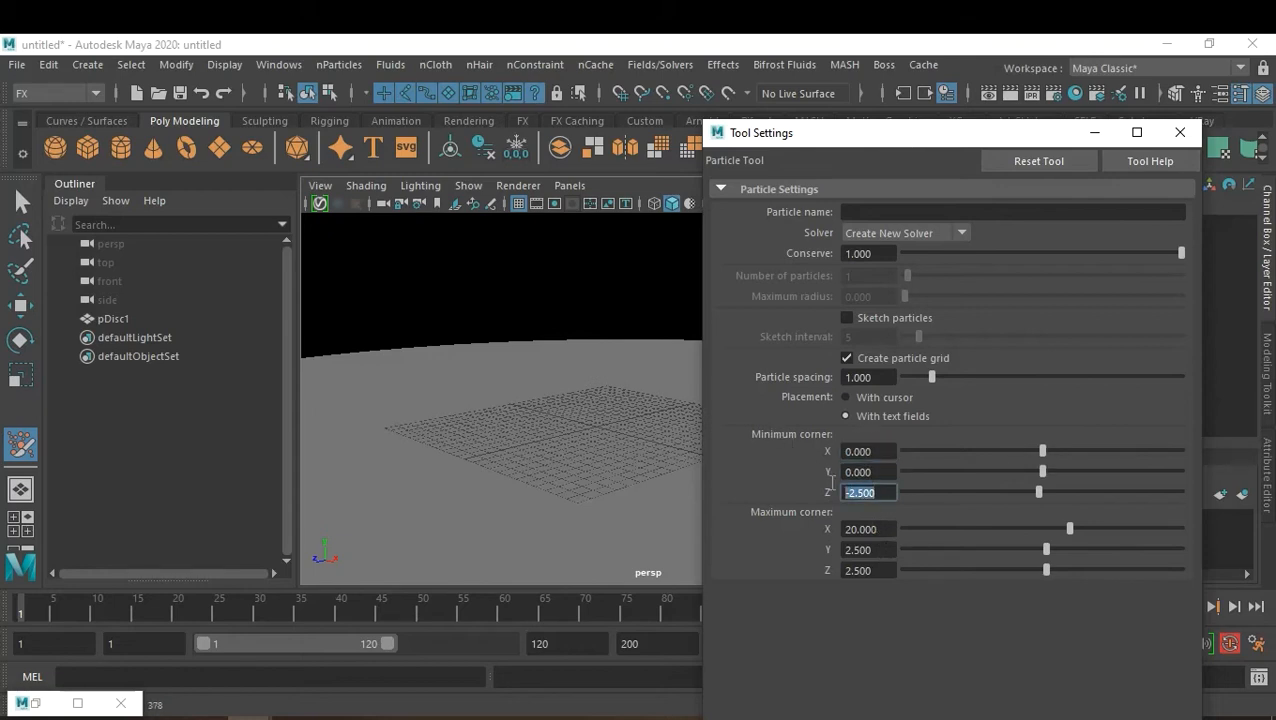
{"action": "type", "text": "0"}
{"action": "key", "text": "Return"}
{"action": "key", "text": "Tab"}
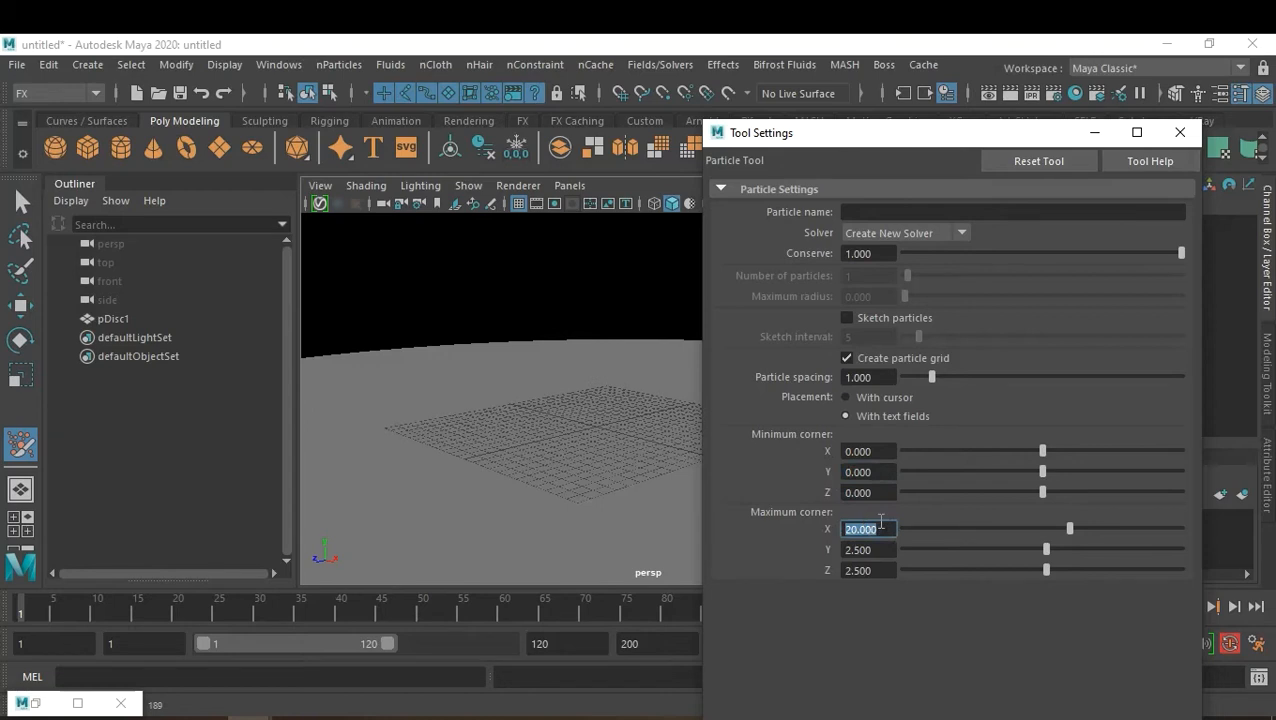
Step: Set the particle grid's maximum corner to 40 in X, Y and Z
{"action": "type", "text": "40"}
{"action": "key", "text": "Tab"}
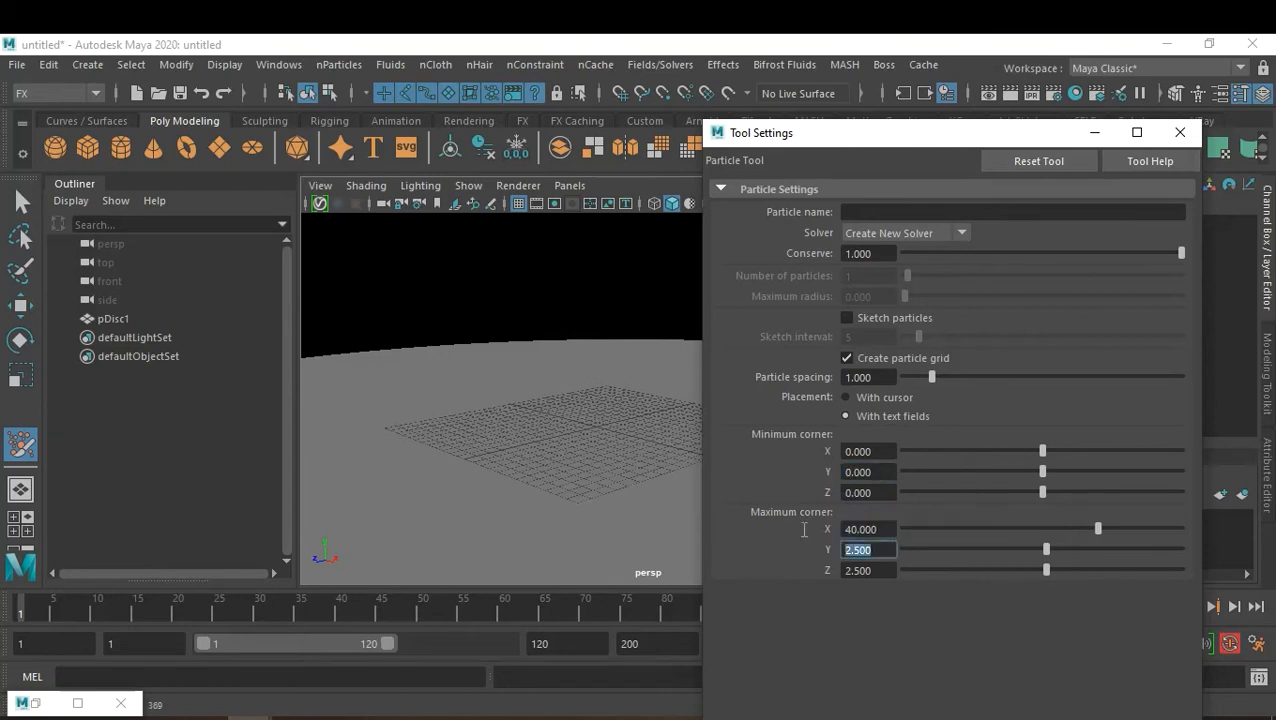
{"action": "type", "text": "40"}
{"action": "key", "text": "Tab"}
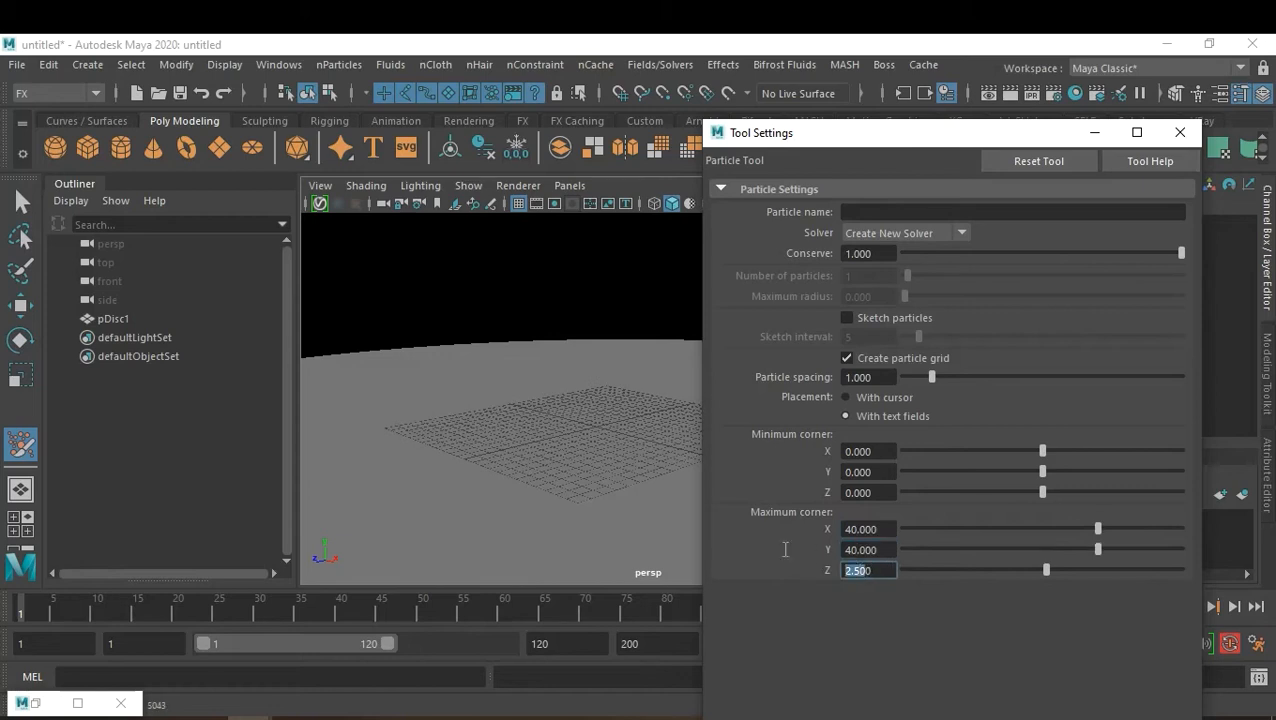
{"action": "type", "text": "40"}
{"action": "key", "text": "Return"}
Step: Set the particle spacing to 2.5, create the particle grid and close the tool settings
{"action": "left_click_drag", "start_coordinate": [882, 374], "coordinate": [812, 362]}
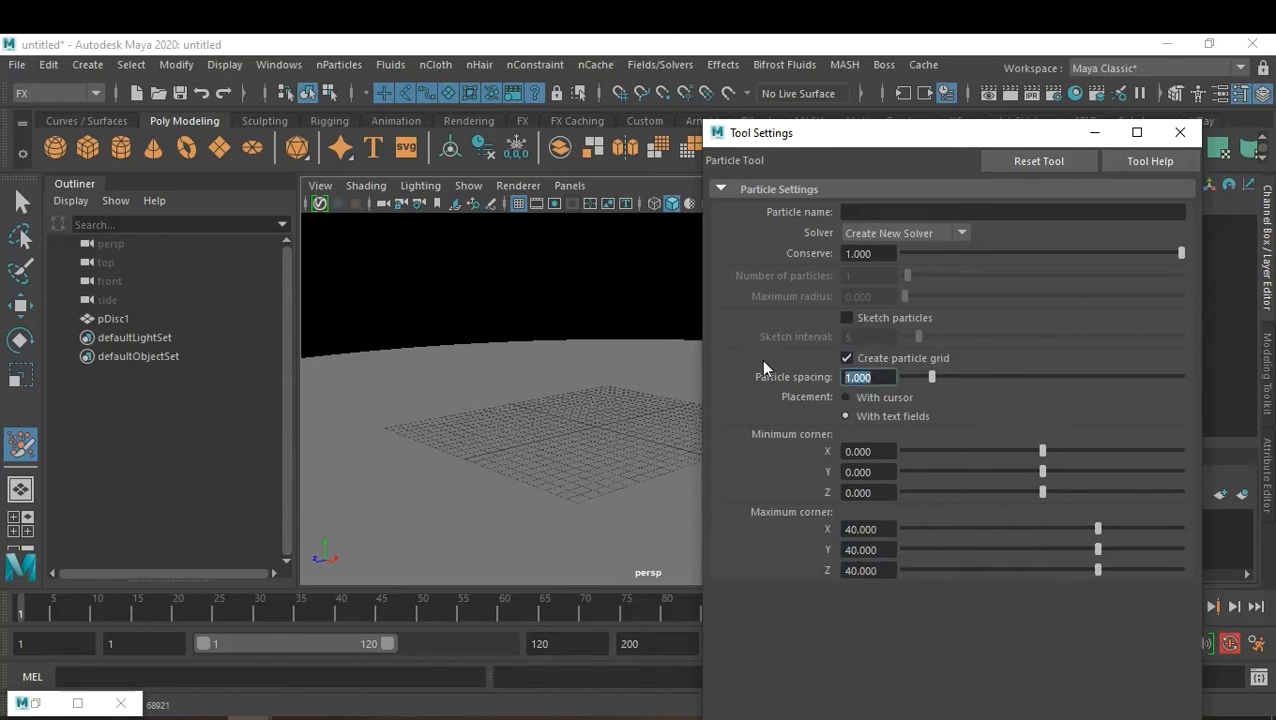
{"action": "type", "text": "5"}
{"action": "key", "text": "Return"}
{"action": "type", "text": "2.5"}
{"action": "key", "text": "Return"}
{"action": "left_click", "coordinate": [591, 421]}
{"action": "key", "text": "Return"}
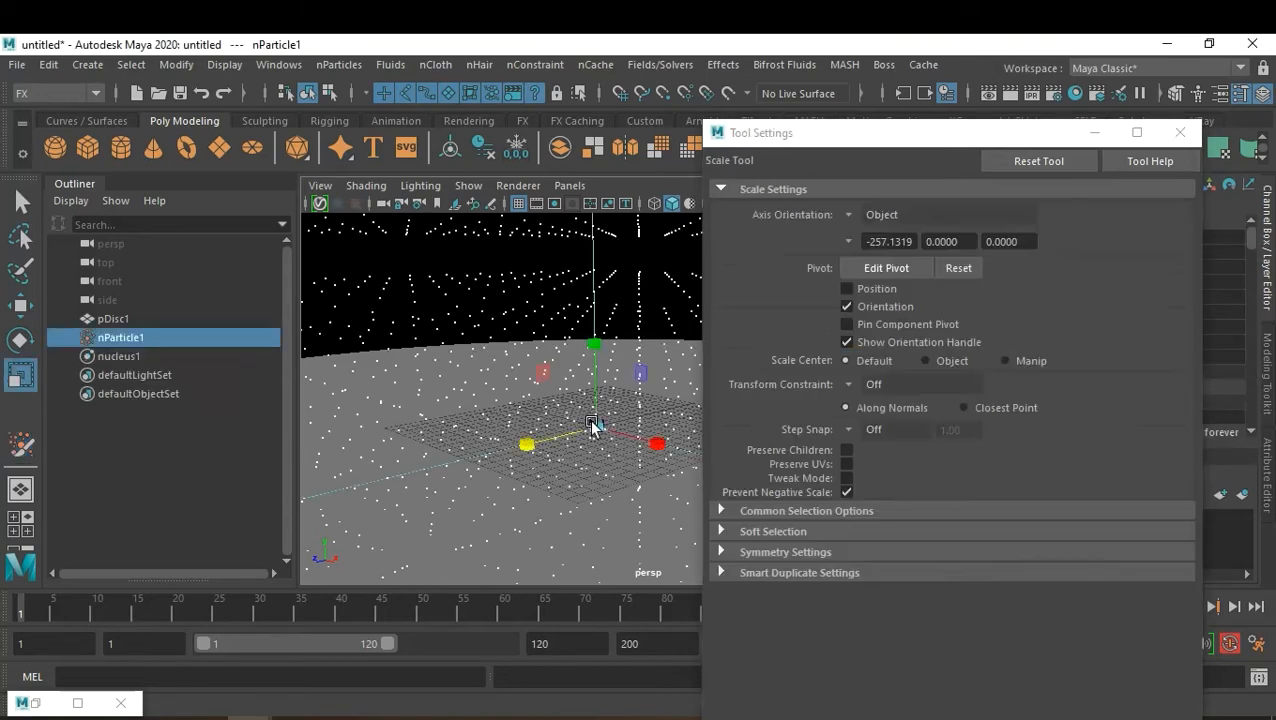
{"action": "left_click", "coordinate": [1180, 132]}
Step: Examine the particle cube and the disc from several angles, including from below
{"action": "scroll", "coordinate": [681, 367], "scroll_direction": "down", "scroll_amount": 8}
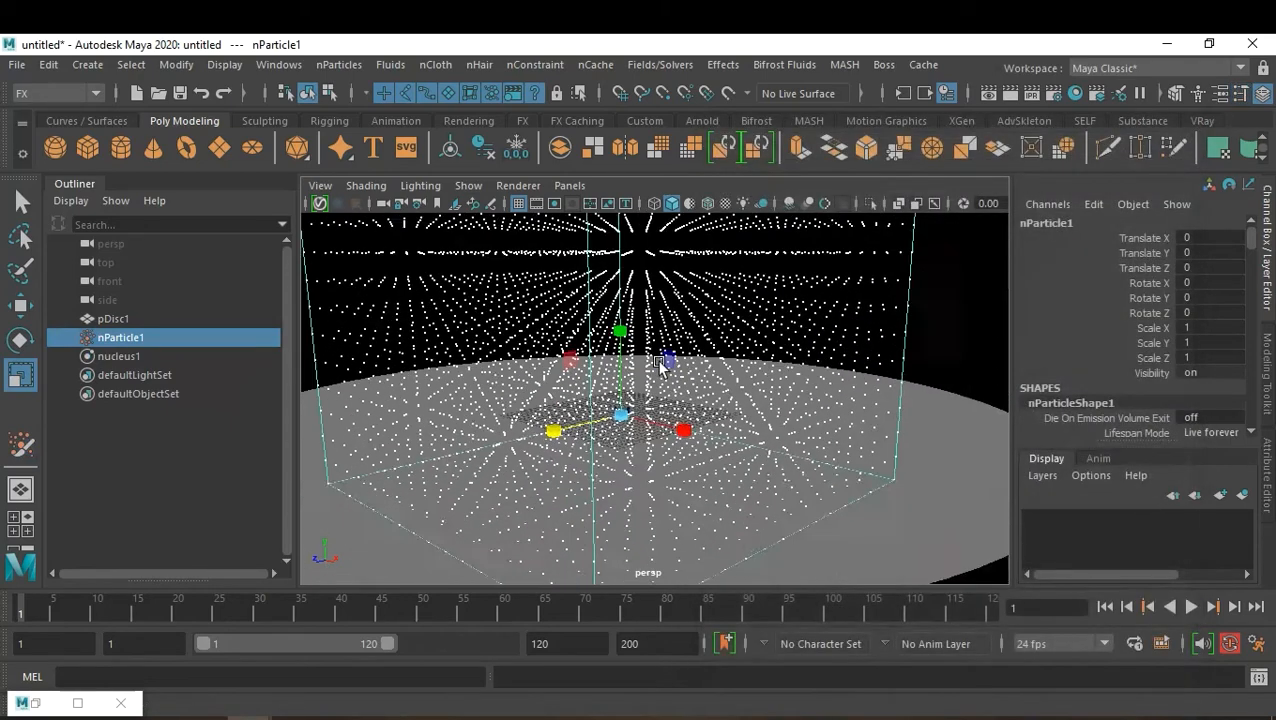
{"action": "mouse_move", "coordinate": [681, 370]}
{"action": "left_mouse_down", "text": "alt"}
{"action": "mouse_move", "coordinate": [692, 317]}
{"action": "mouse_move", "coordinate": [670, 385]}
{"action": "left_mouse_up", "text": "alt"}
{"action": "middle_click_drag", "start_coordinate": [670, 385], "coordinate": [683, 407], "text": "alt"}
{"action": "left_click_drag", "start_coordinate": [683, 407], "coordinate": [662, 343], "text": "alt"}
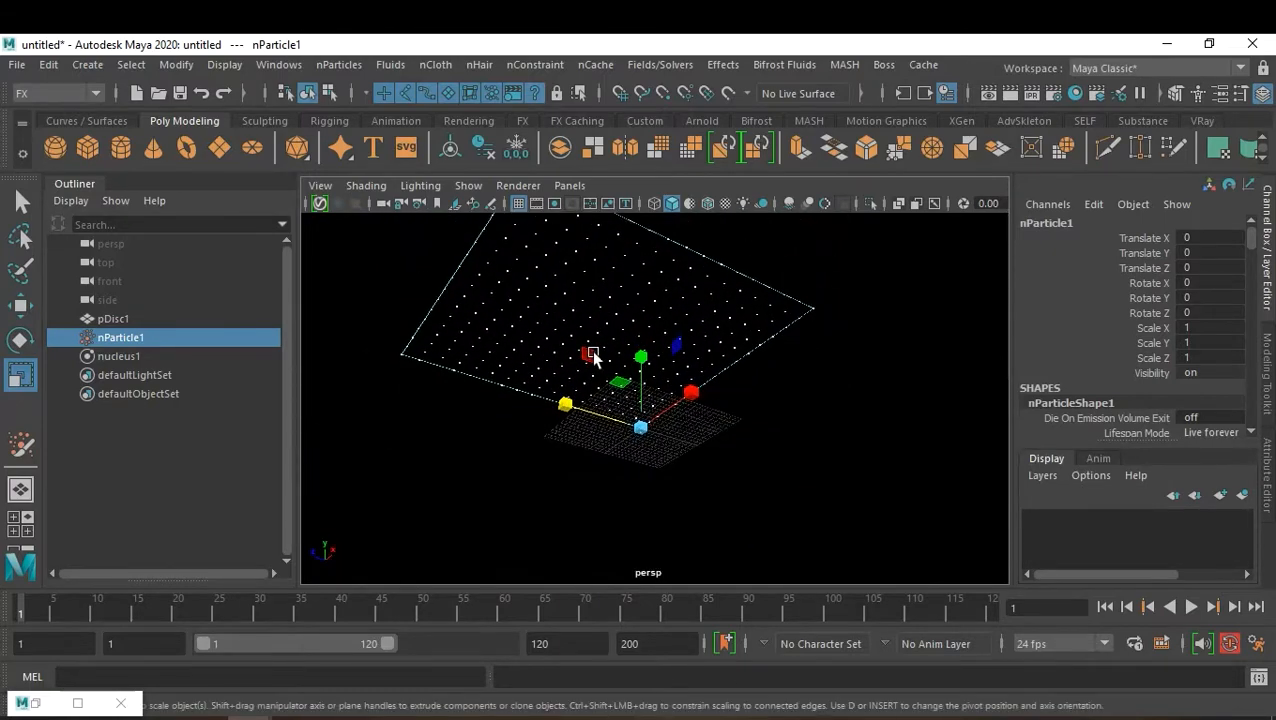
{"action": "left_click_drag", "start_coordinate": [638, 333], "coordinate": [650, 447], "text": "alt"}
{"action": "middle_click_drag", "start_coordinate": [650, 447], "coordinate": [729, 419], "text": "alt"}
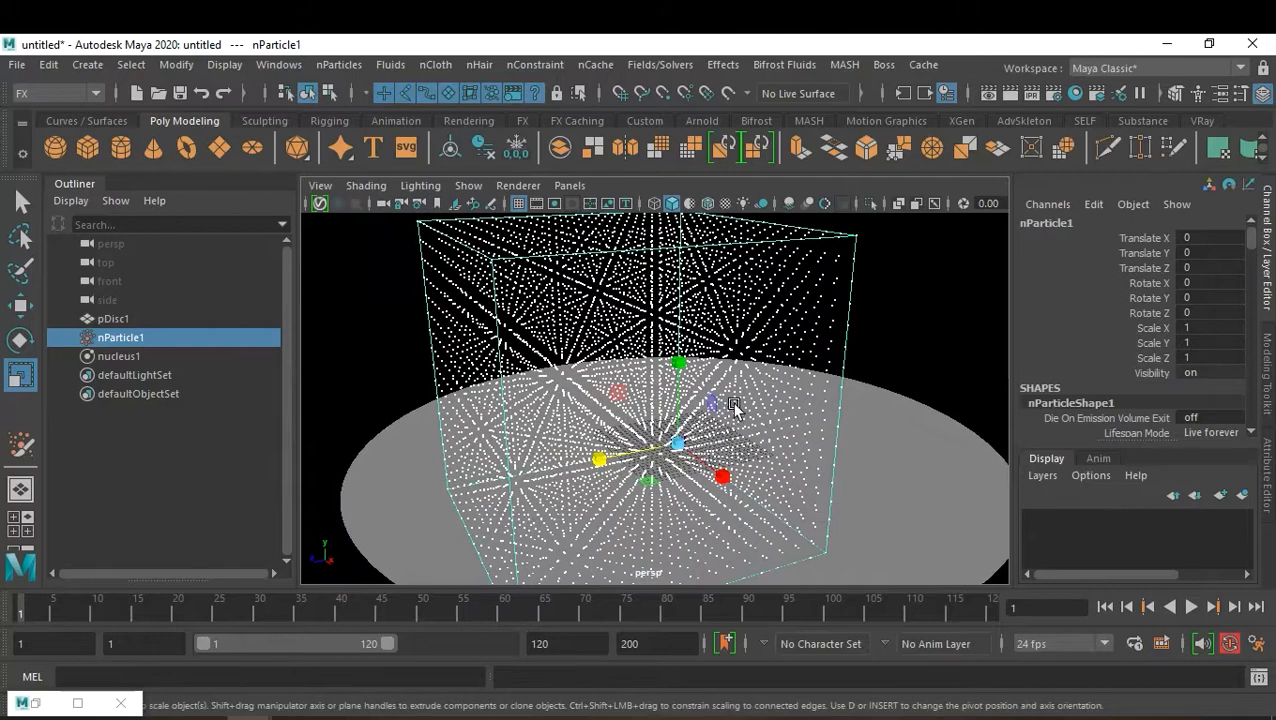
{"action": "right_click_drag", "start_coordinate": [733, 407], "coordinate": [631, 403], "text": "alt"}
{"action": "left_click_drag", "start_coordinate": [631, 403], "coordinate": [681, 419], "text": "alt"}
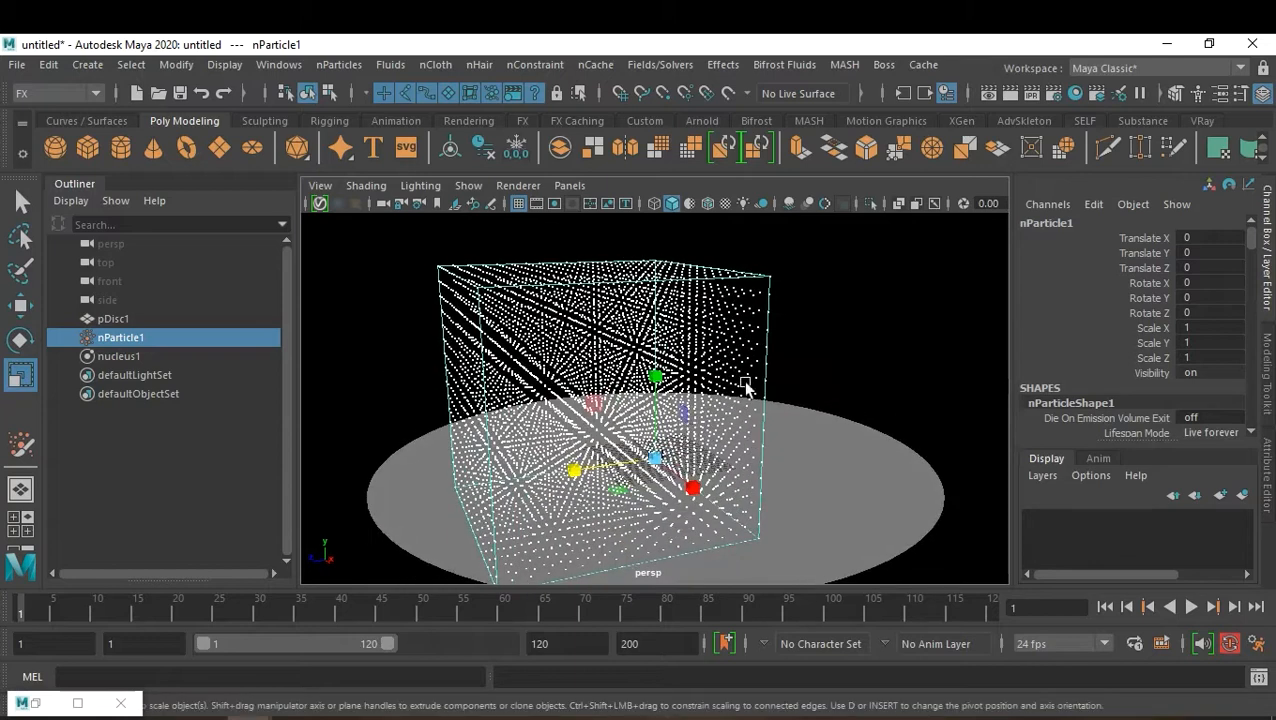
Step: Add a Turbulence field to the selected nParticle grid
{"action": "left_click", "coordinate": [118, 703]}
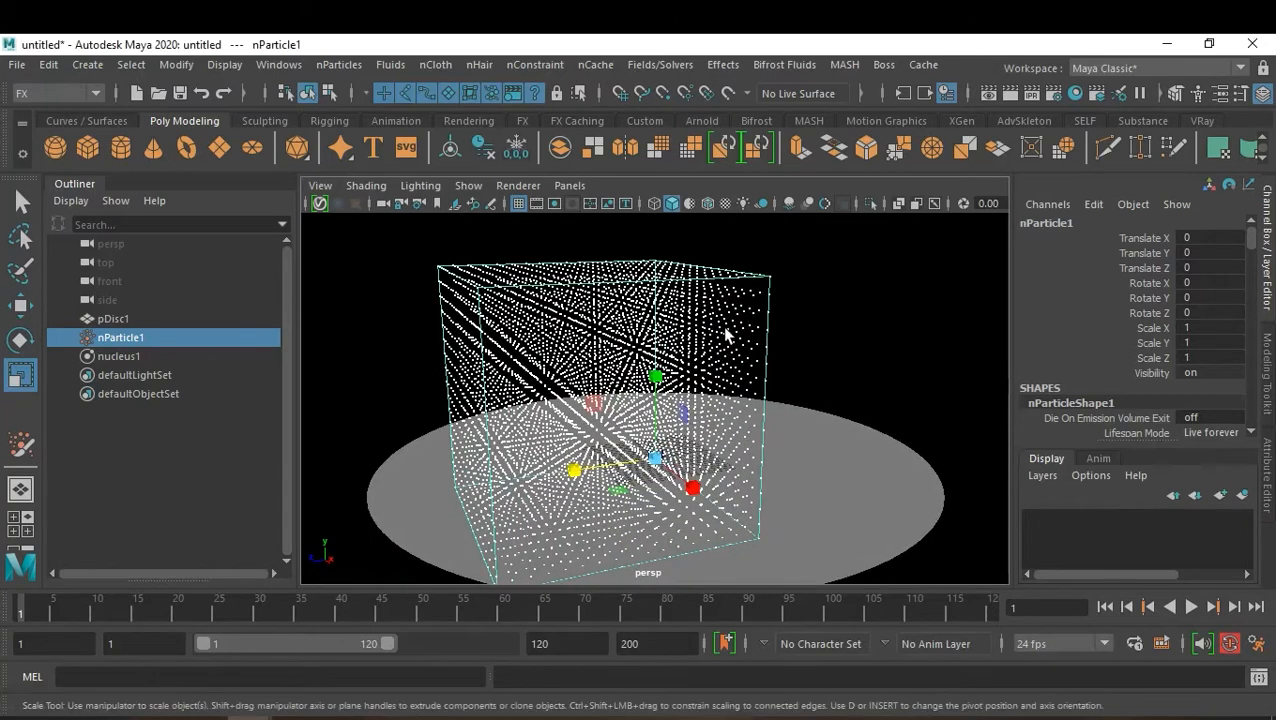
{"action": "left_click", "coordinate": [659, 65]}
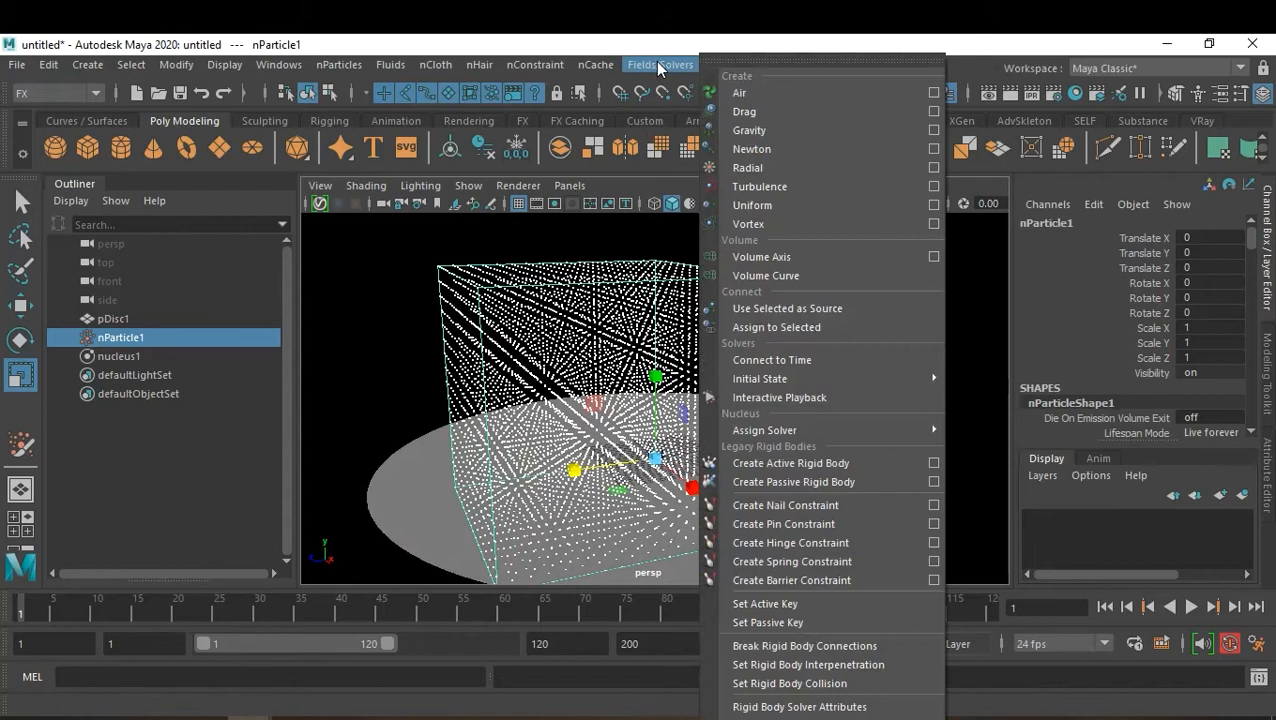
{"action": "left_click", "coordinate": [808, 185]}
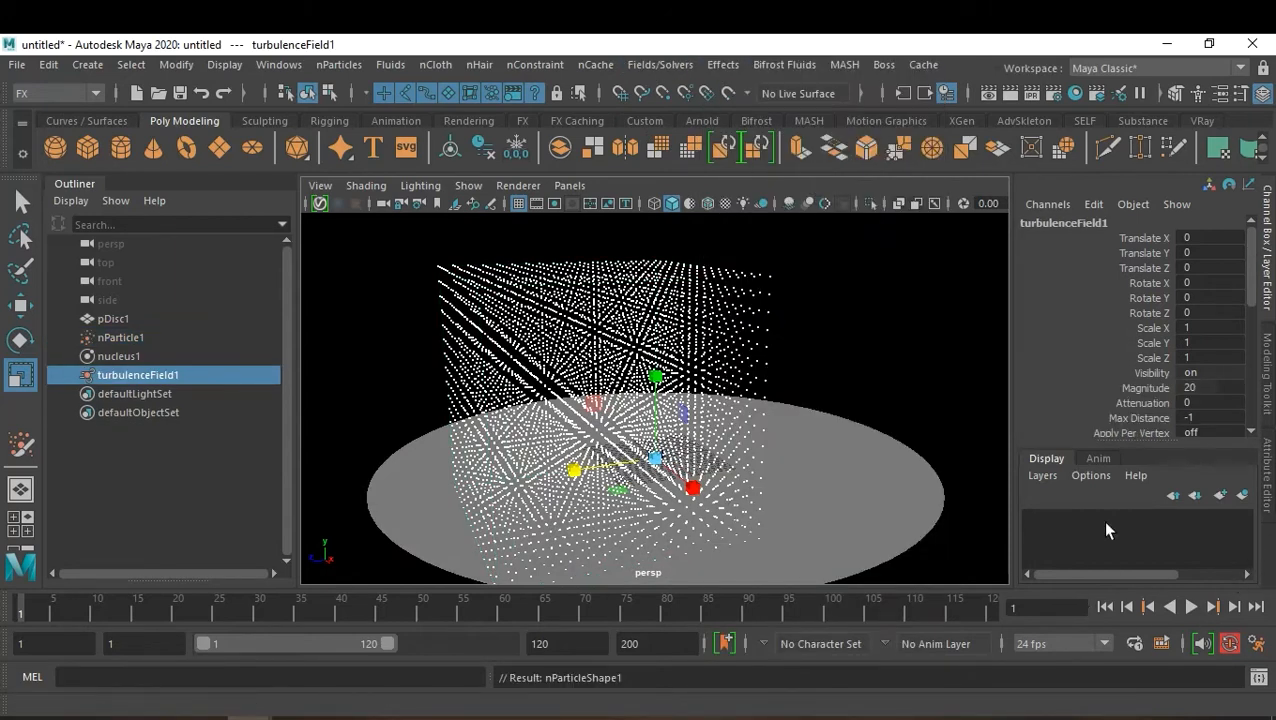
Step: Set the Y gravity direction of nucleus1 to 1, preview the simulation and return to the first frame
{"action": "left_click", "coordinate": [134, 358]}
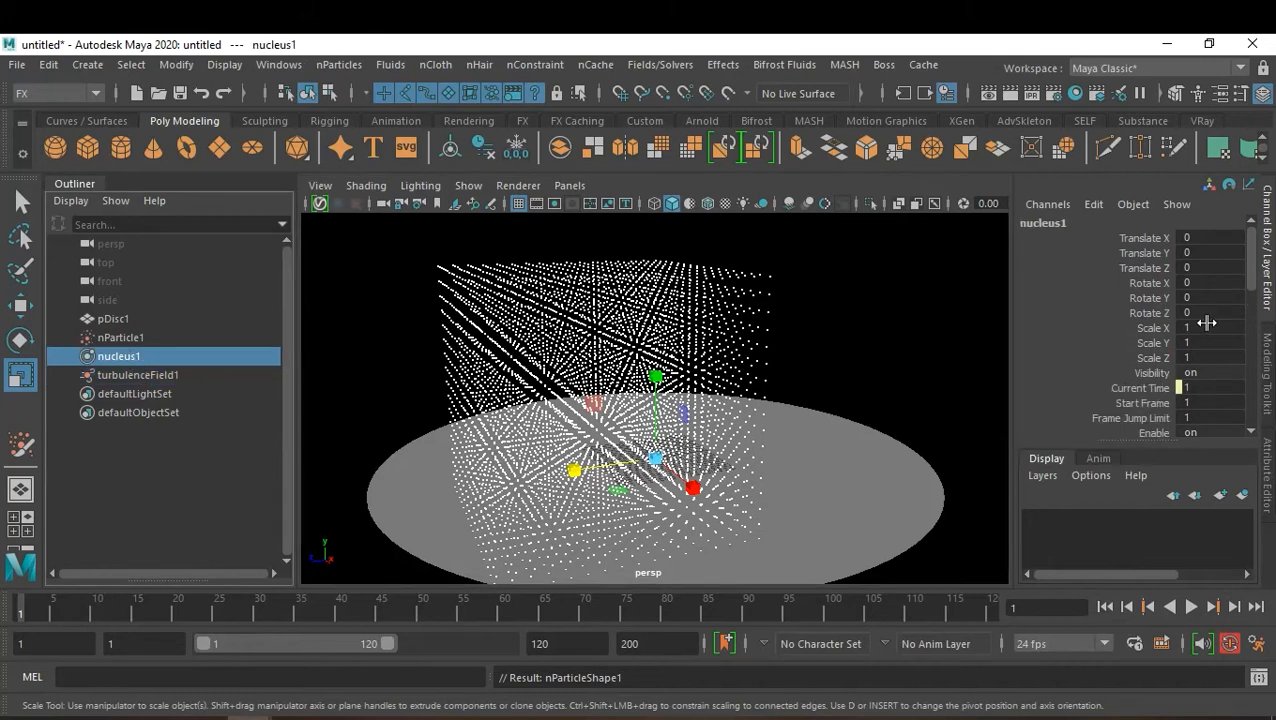
{"action": "key", "text": "ctrl+a"}
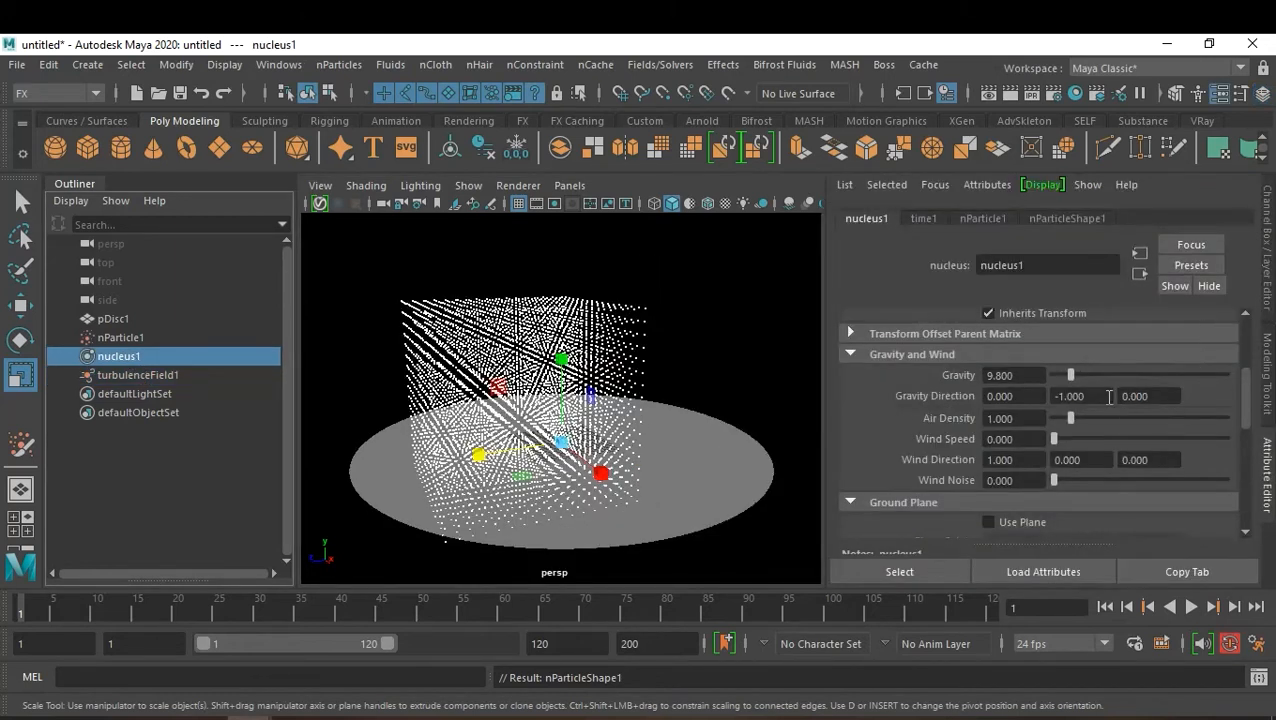
{"action": "left_click_drag", "start_coordinate": [1106, 397], "coordinate": [1014, 383]}
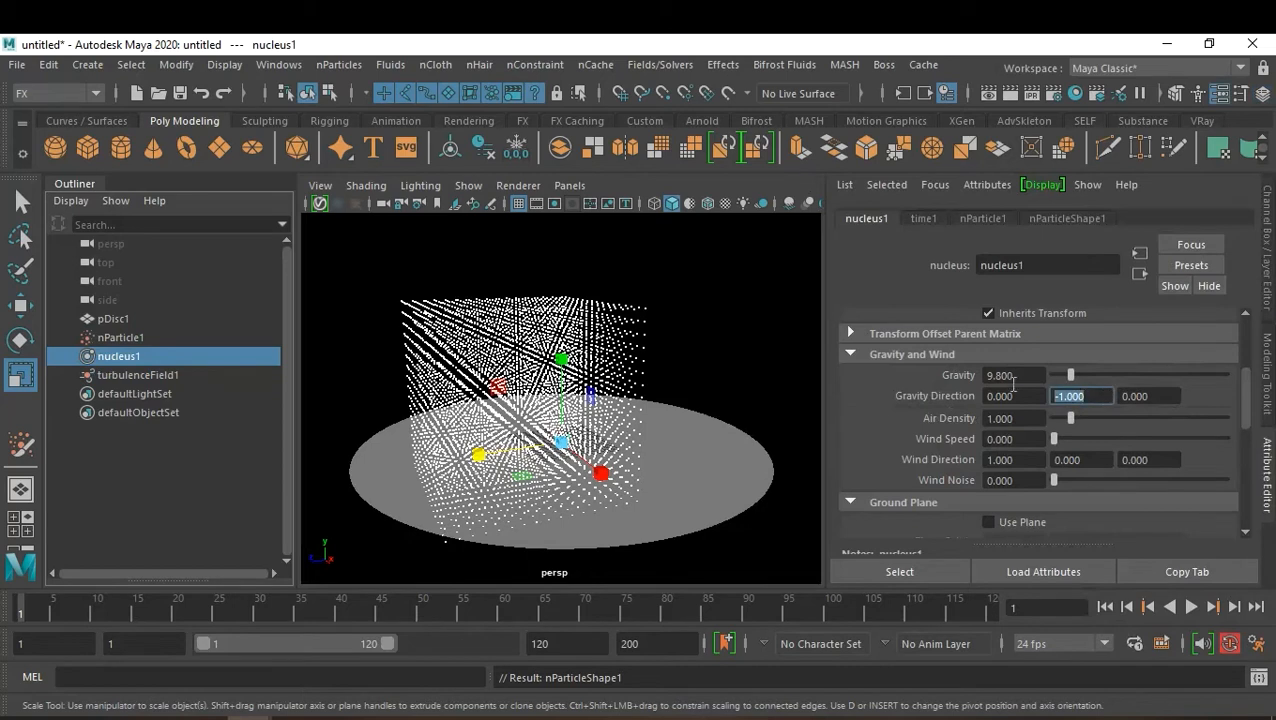
{"action": "type", "text": "1"}
{"action": "key", "text": "Return"}
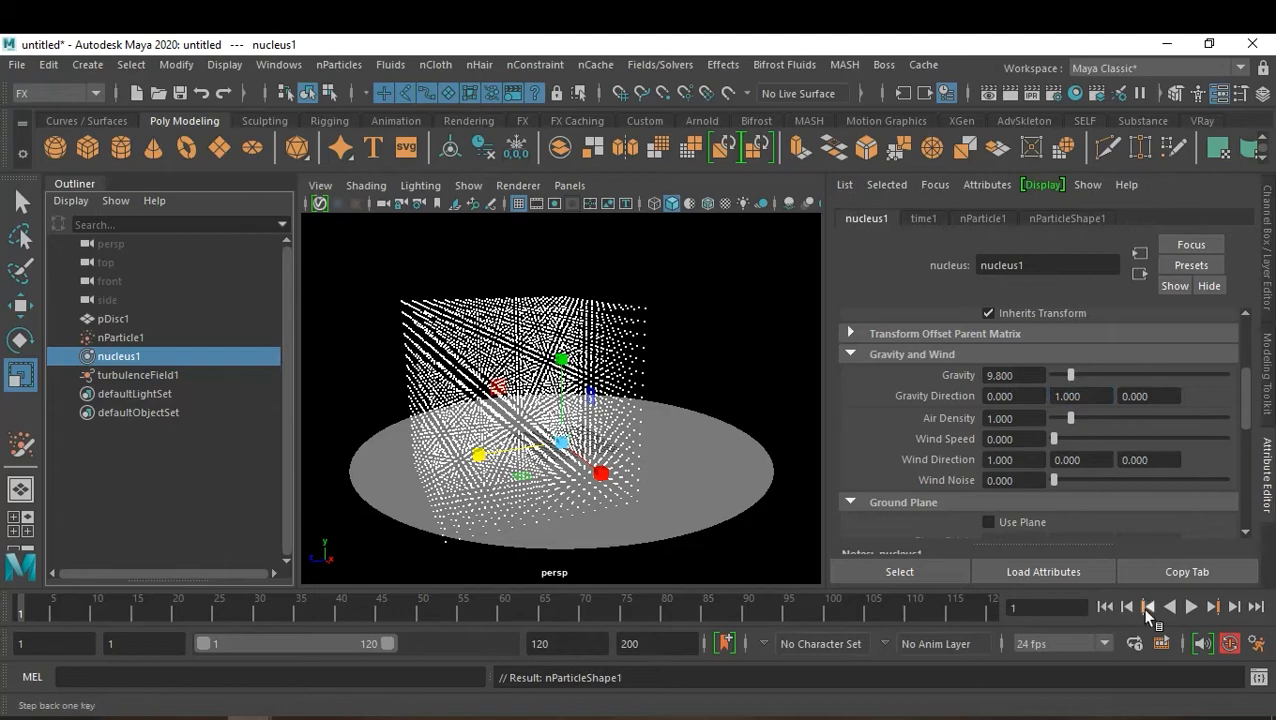
{"action": "left_click", "coordinate": [1191, 607]}
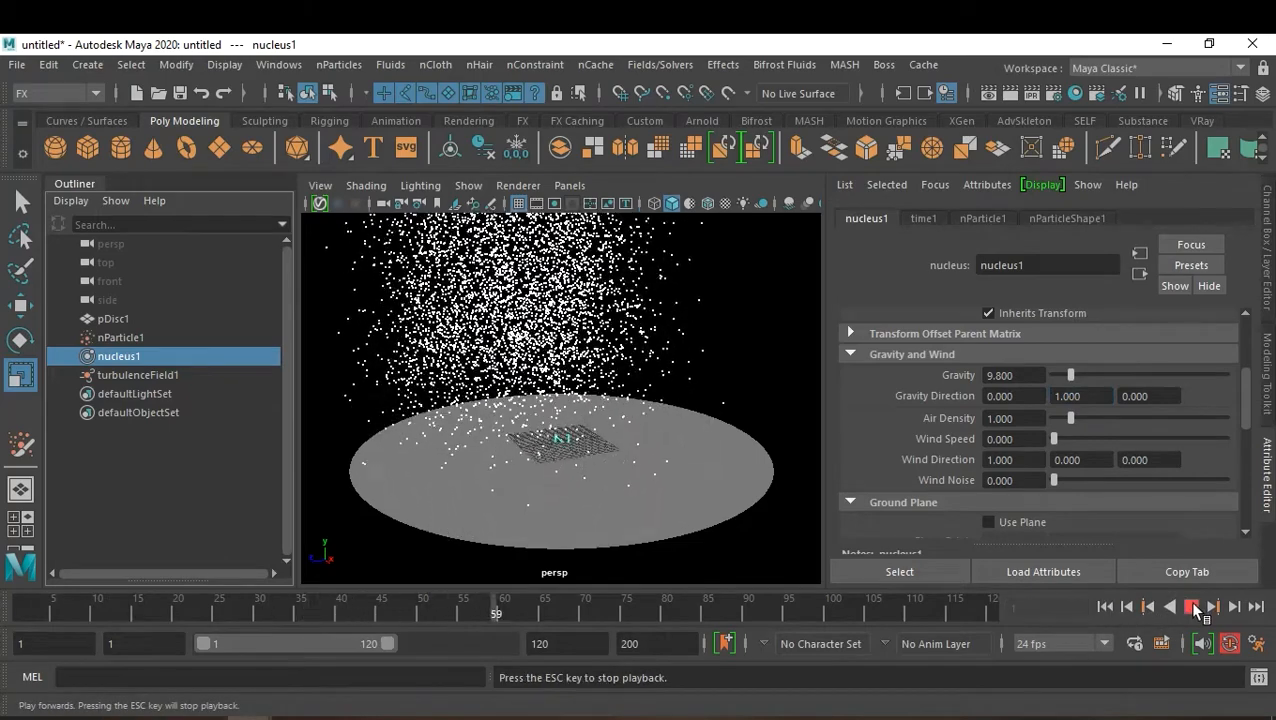
{"action": "left_click", "coordinate": [1192, 607]}
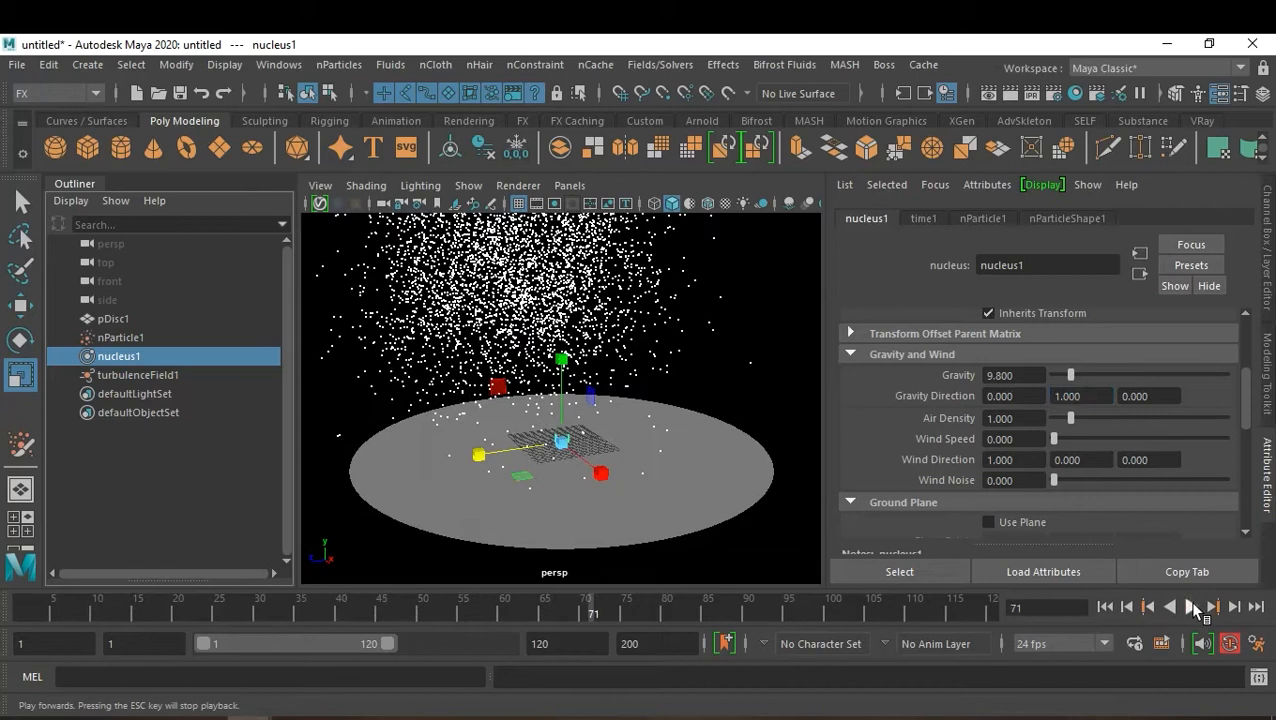
{"action": "left_click", "coordinate": [1104, 607]}
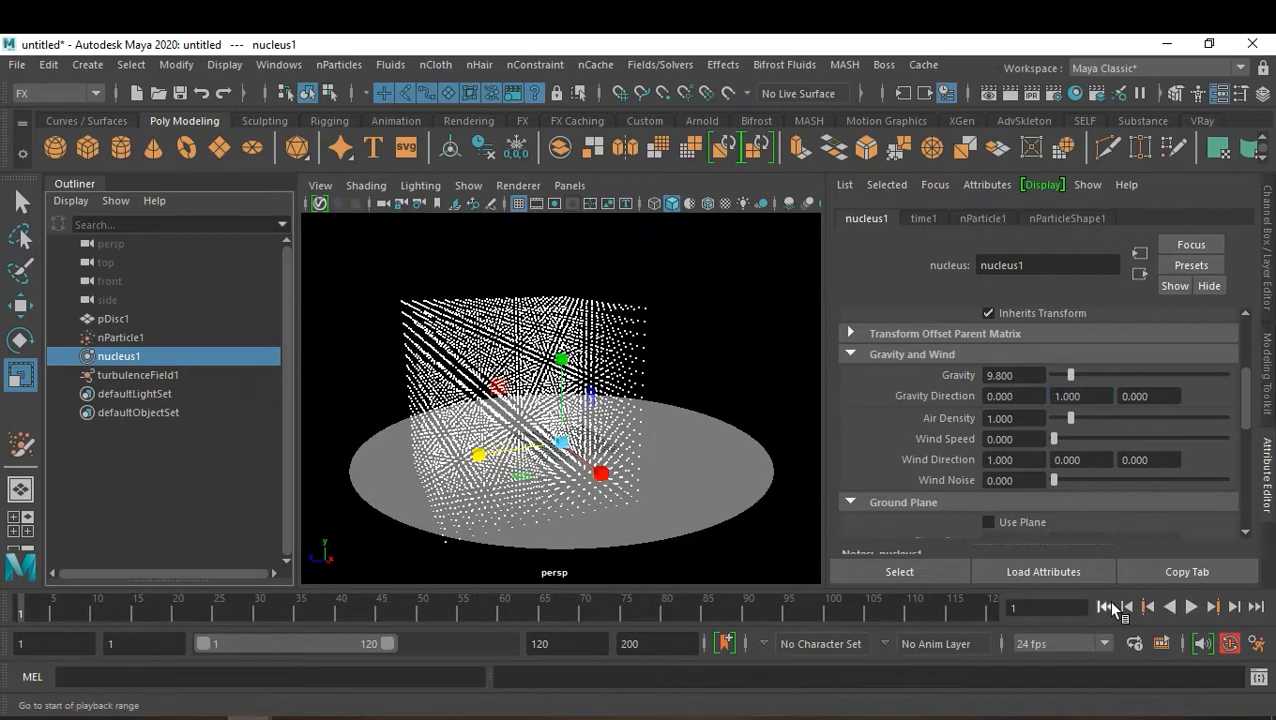
Step: Set the nucleus gravity to 1, preview the particle motion and return to the first frame
{"action": "left_click", "coordinate": [1036, 375]}
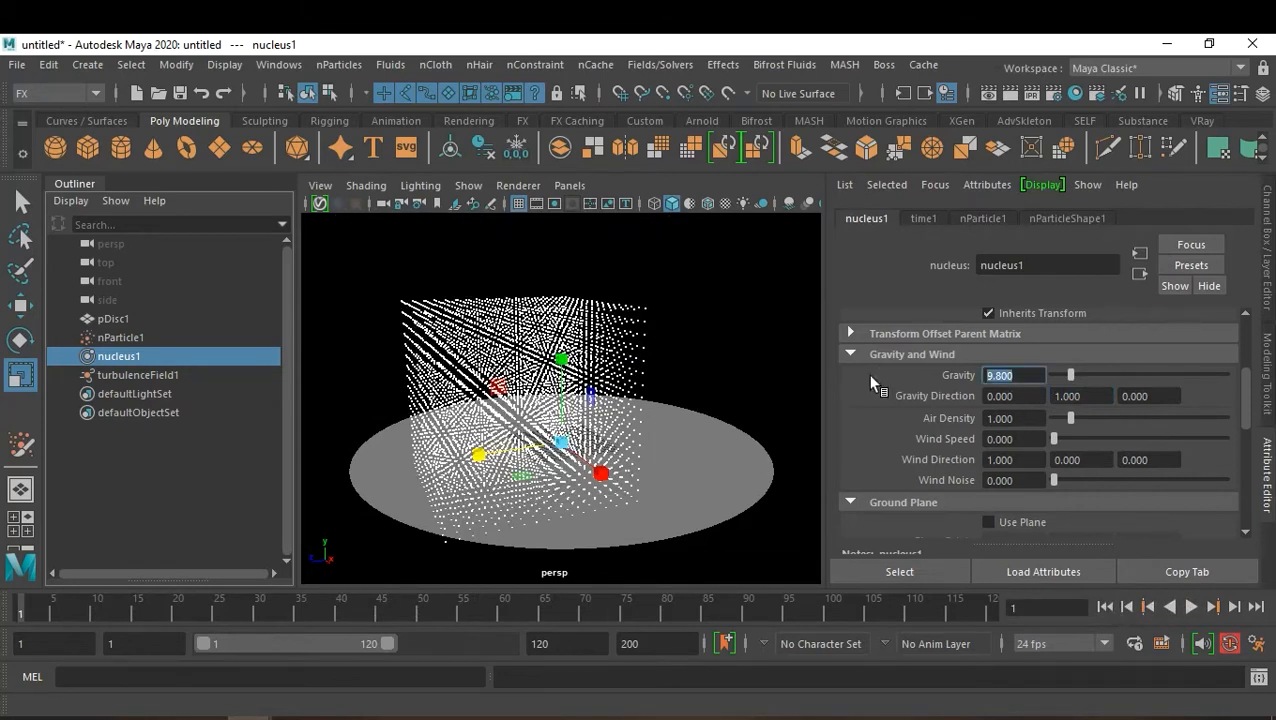
{"action": "type", "text": "1"}
{"action": "key", "text": "Return"}
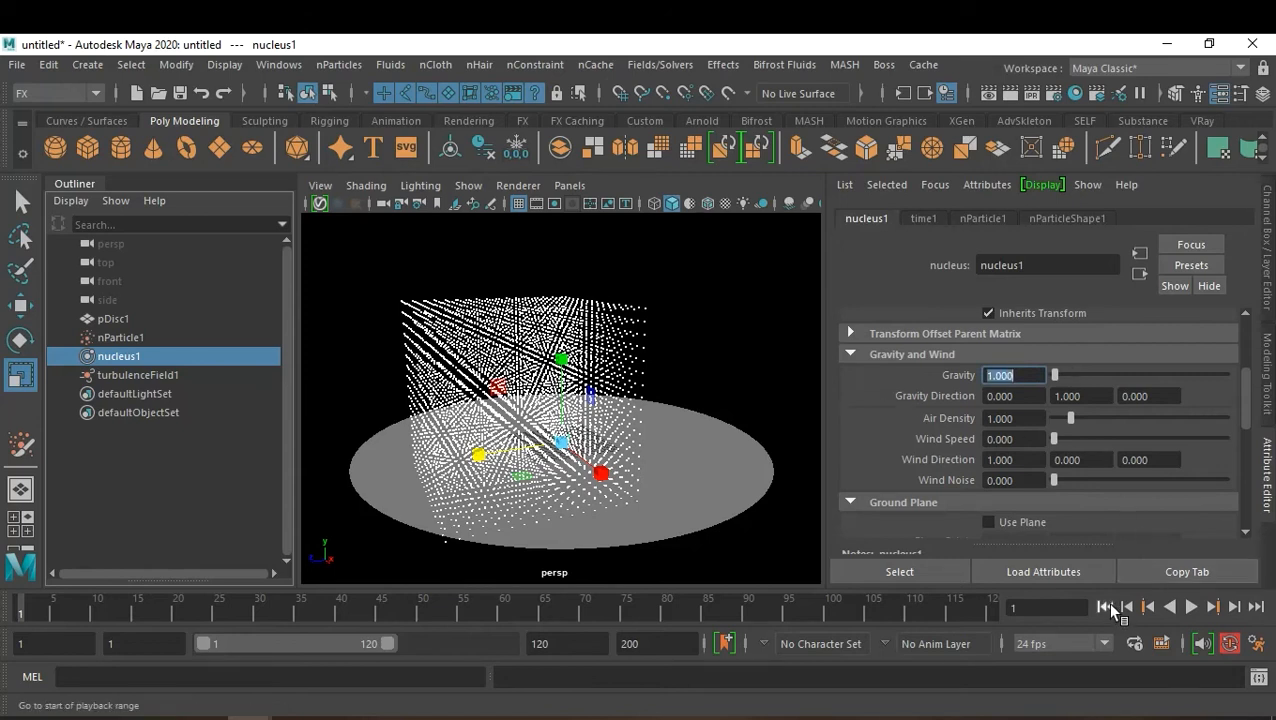
{"action": "left_click", "coordinate": [1191, 607]}
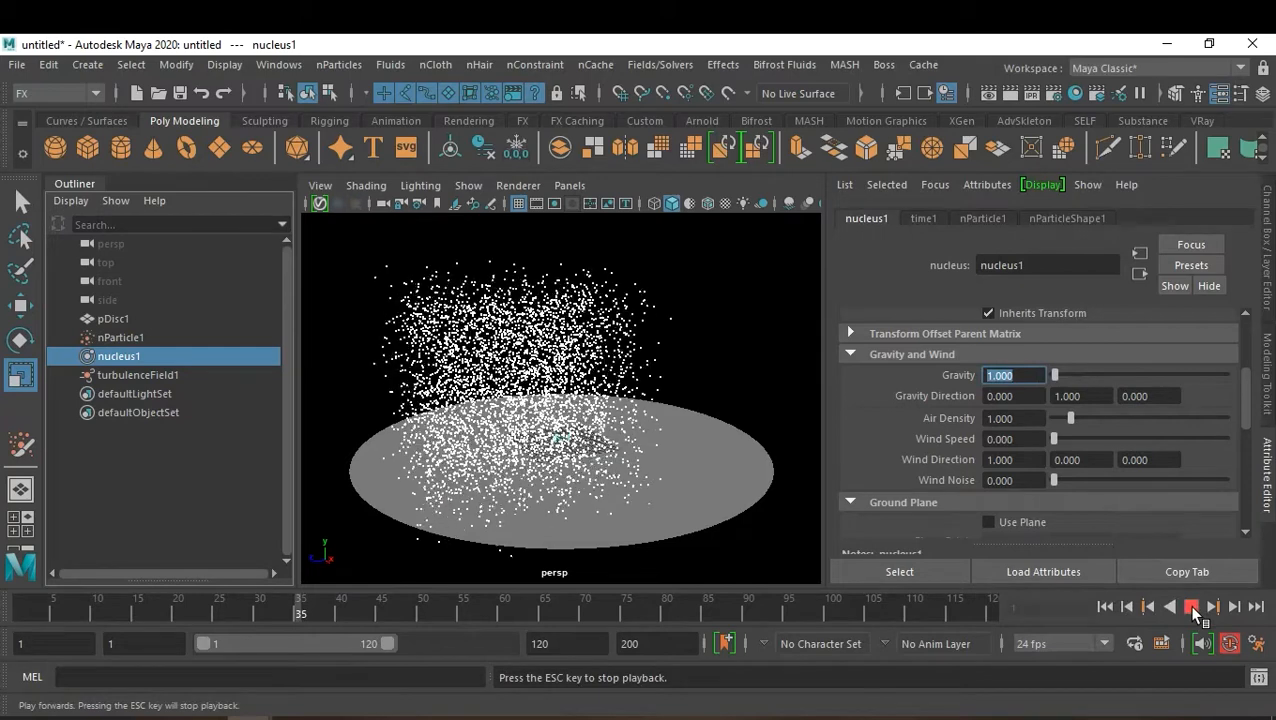
{"action": "left_click", "coordinate": [1191, 607]}
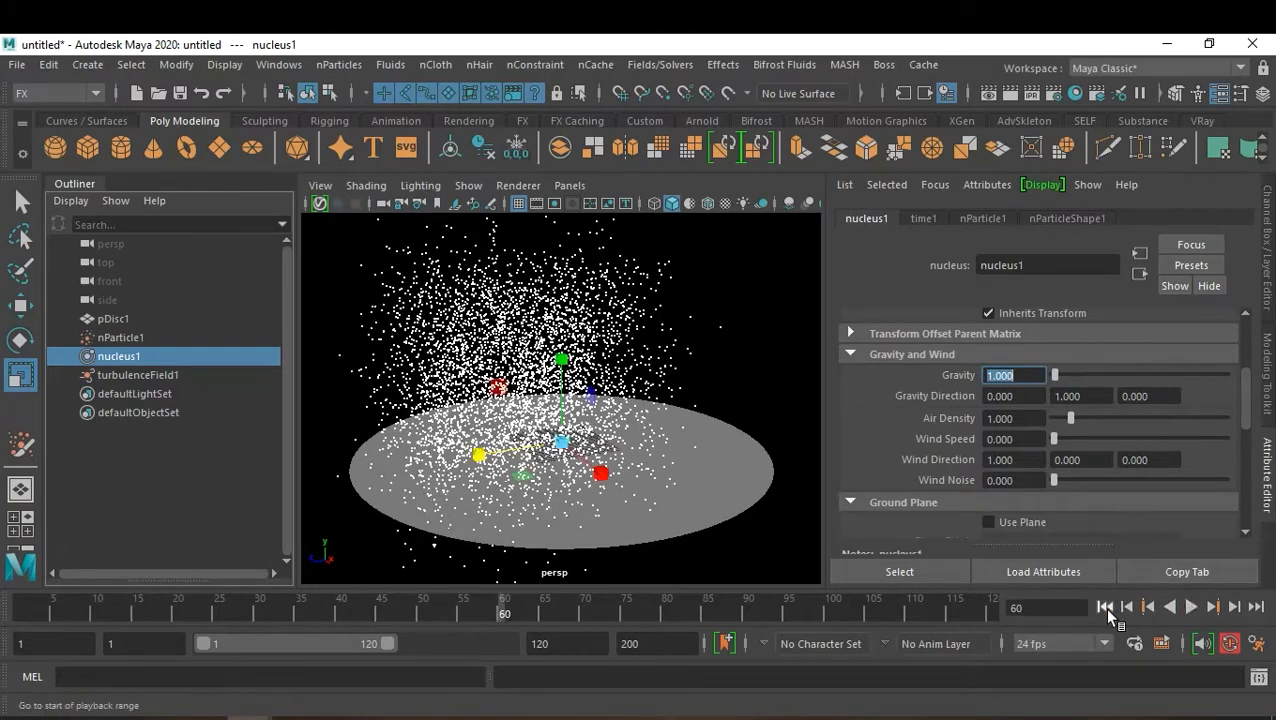
{"action": "left_click", "coordinate": [1105, 607]}
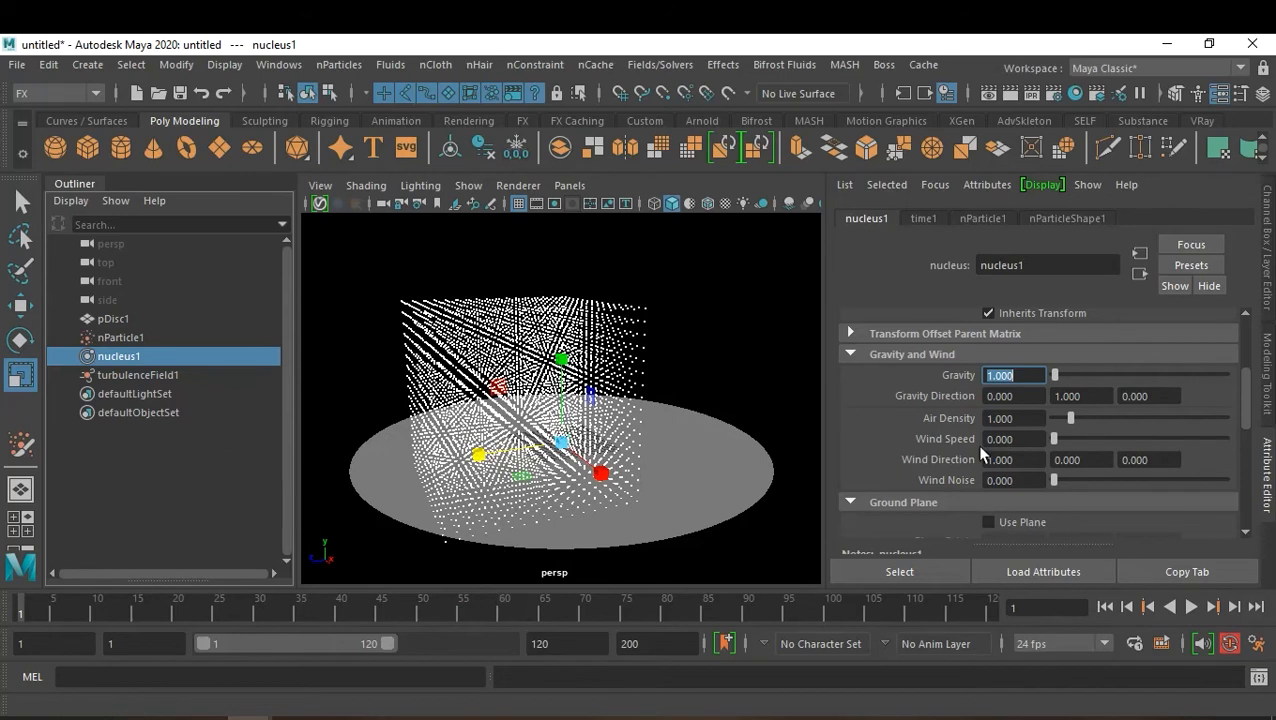
Step: Set the nucleus gravity to 2, preview the particle motion and return to the first frame
{"action": "type", "text": "2"}
{"action": "key", "text": "Return"}
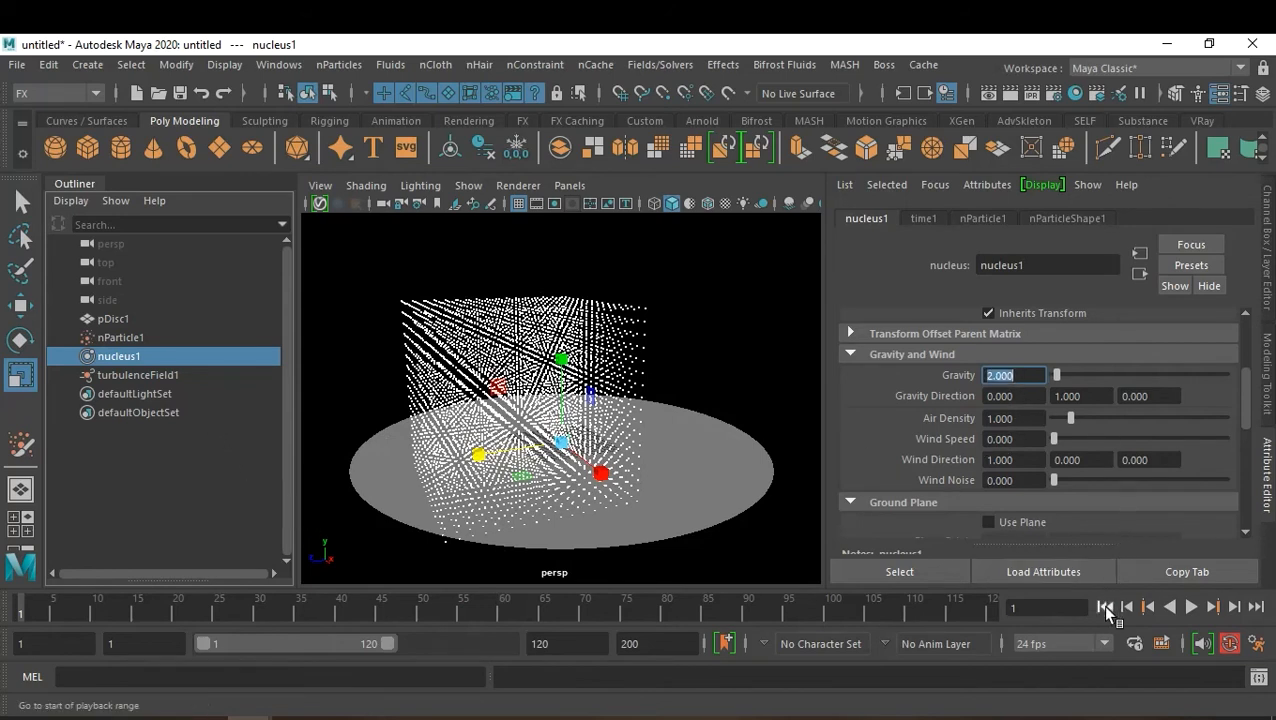
{"action": "left_click", "coordinate": [1194, 608]}
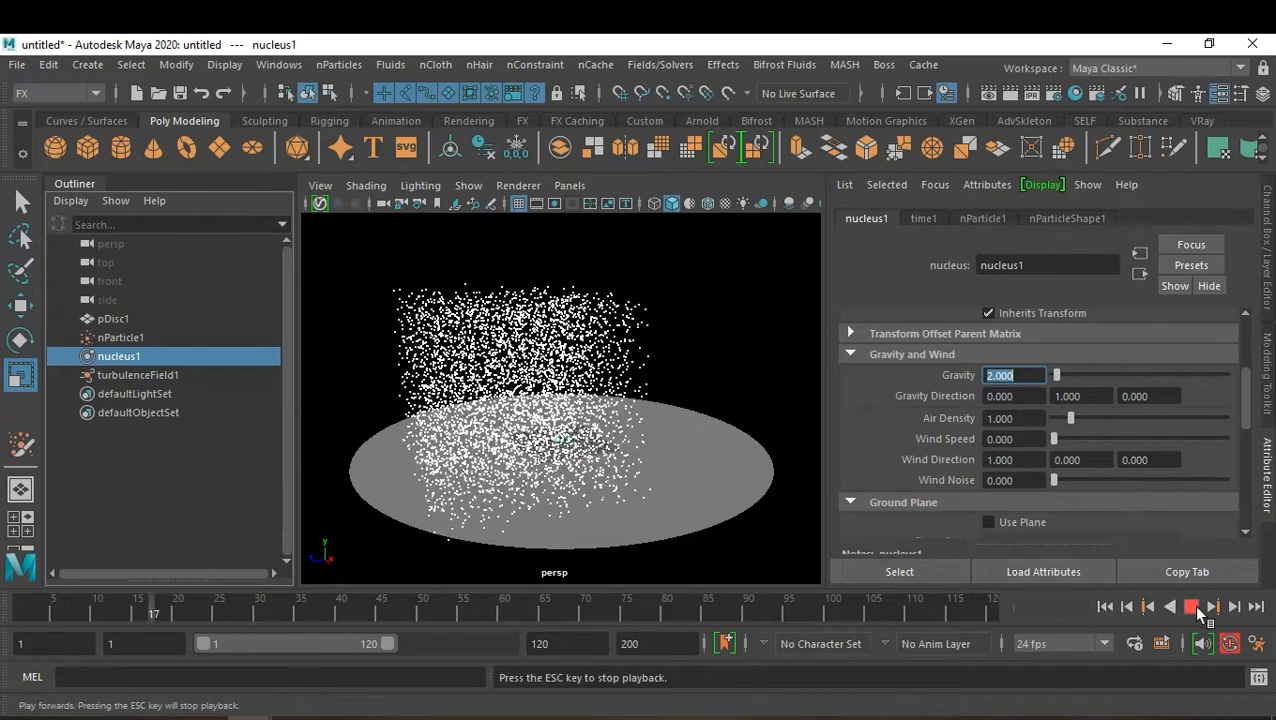
{"action": "left_click", "coordinate": [1192, 607]}
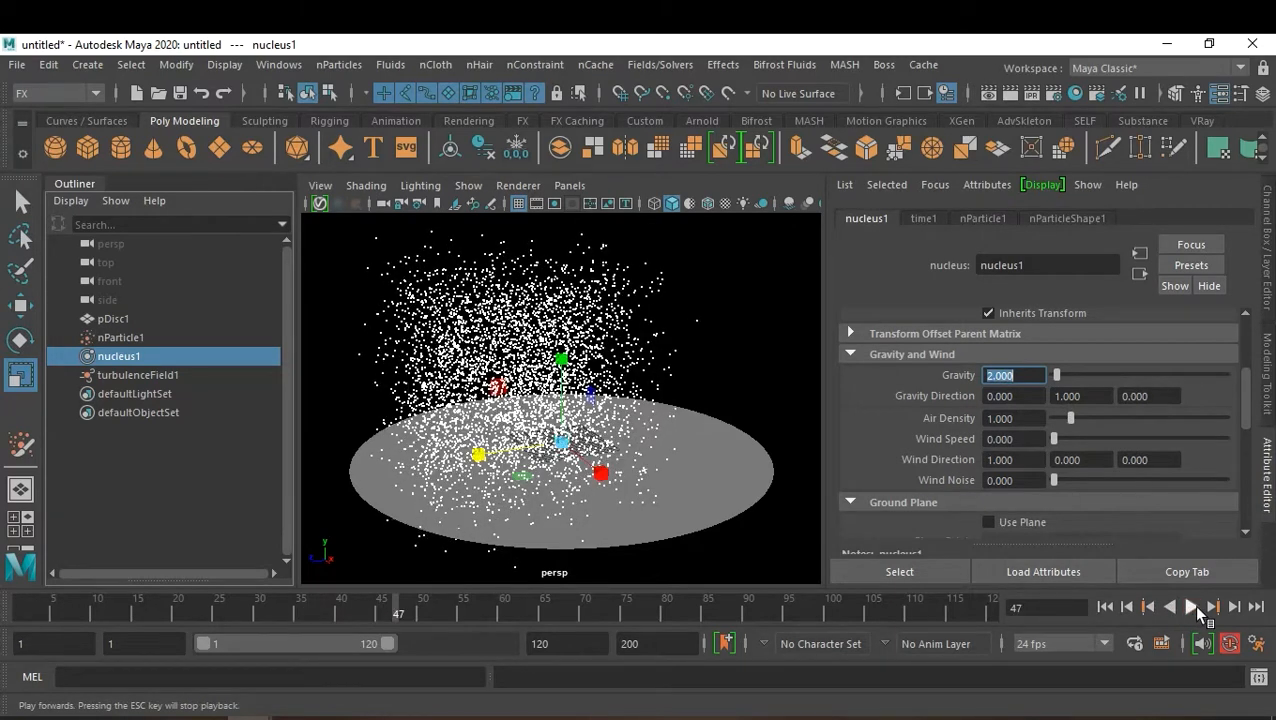
{"action": "left_click", "coordinate": [1105, 607]}
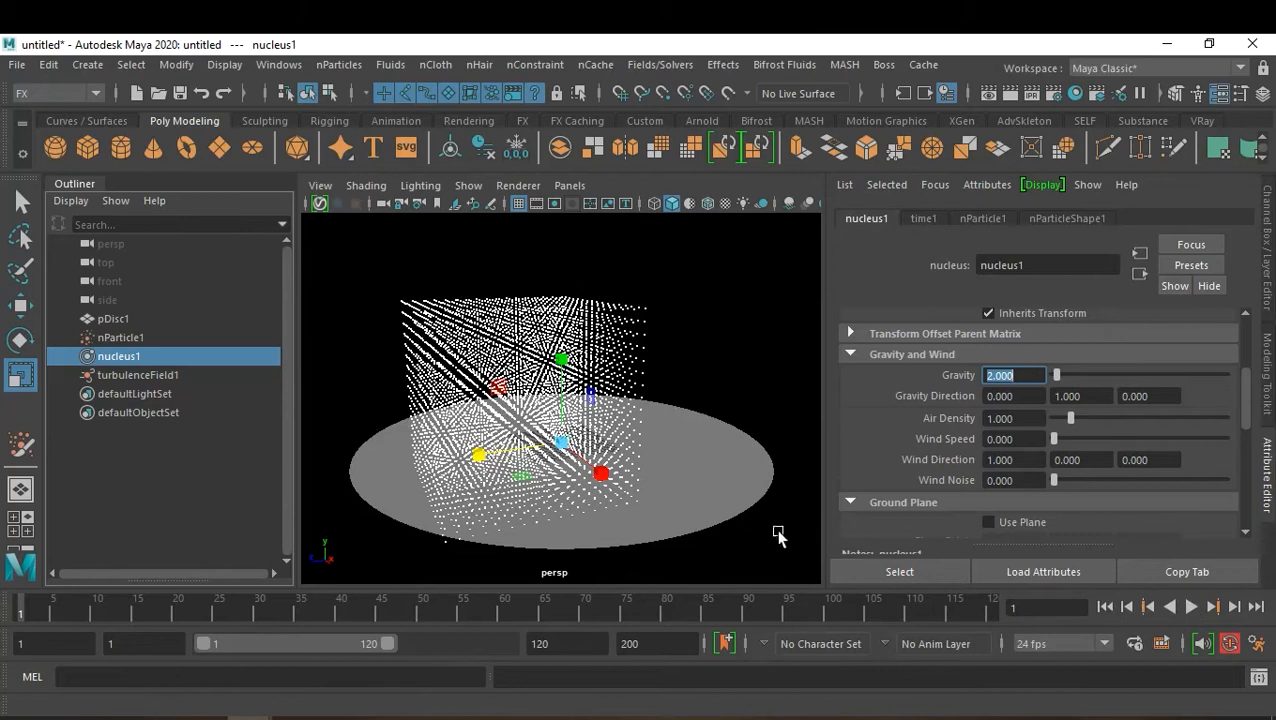
Step: Make the polygon disc a passive collider for the nParticles
{"action": "left_click", "coordinate": [733, 494]}
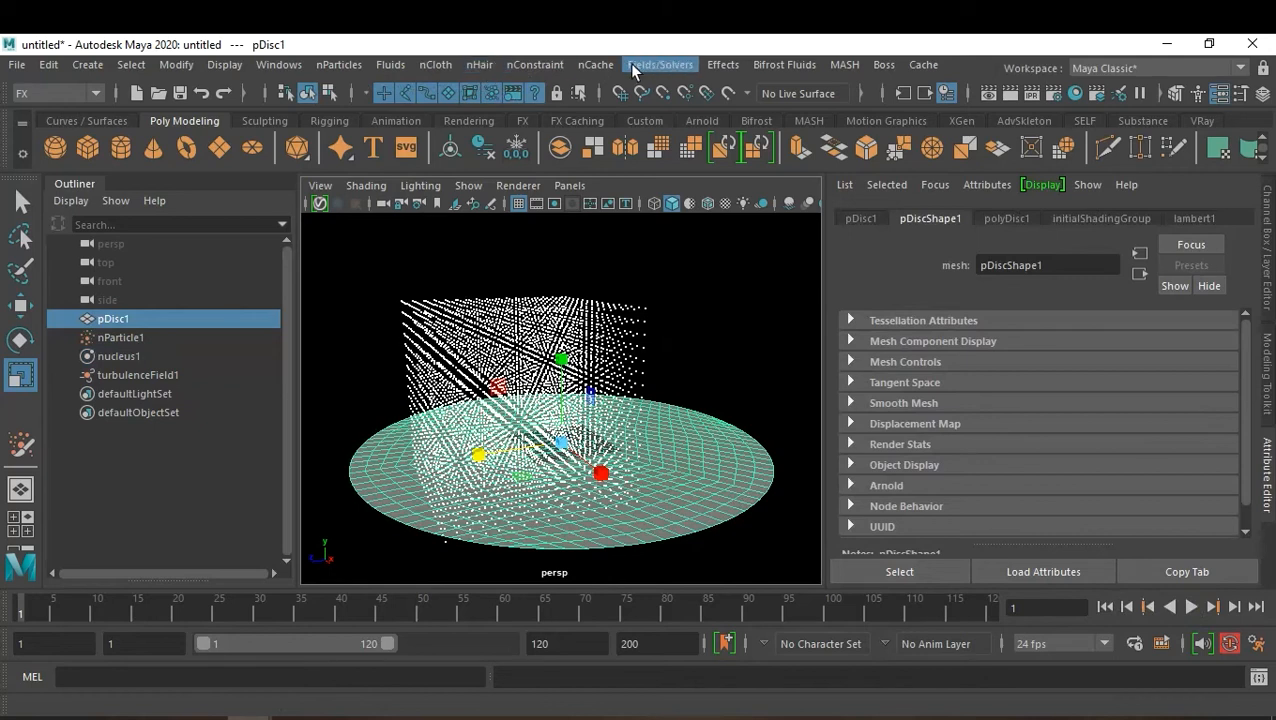
{"action": "left_click", "coordinate": [439, 68]}
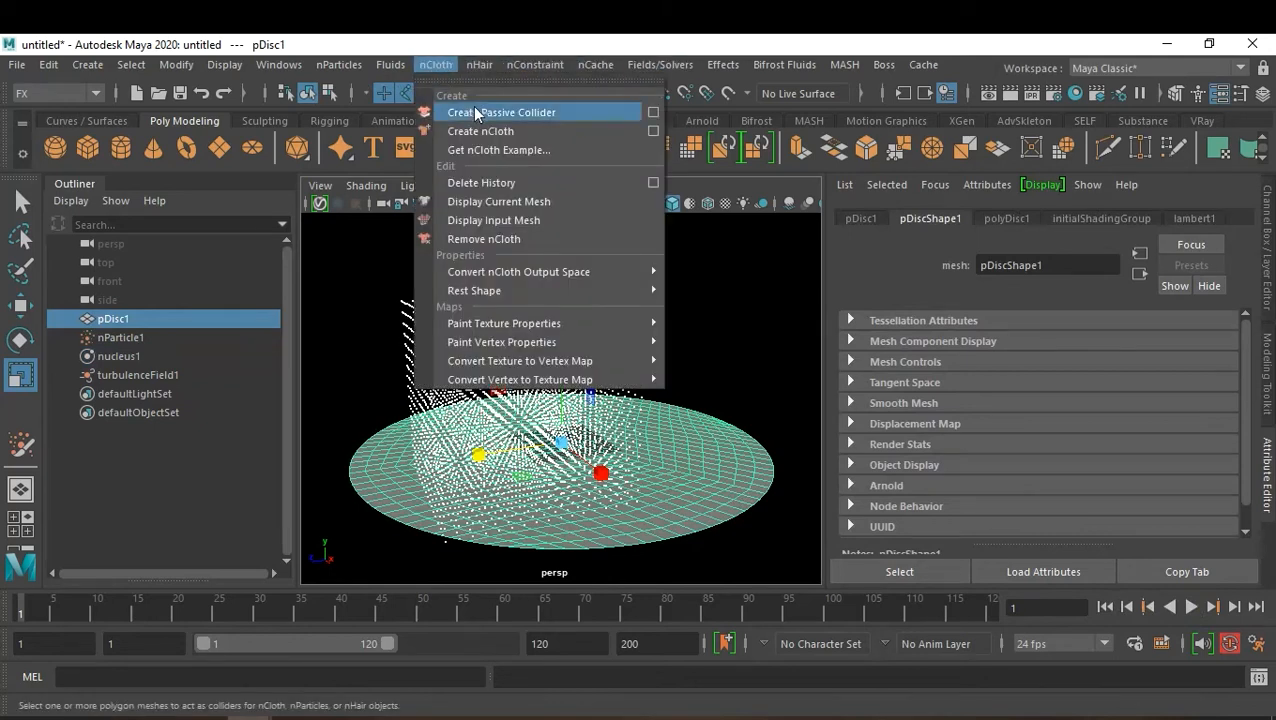
{"action": "left_click", "coordinate": [520, 111]}
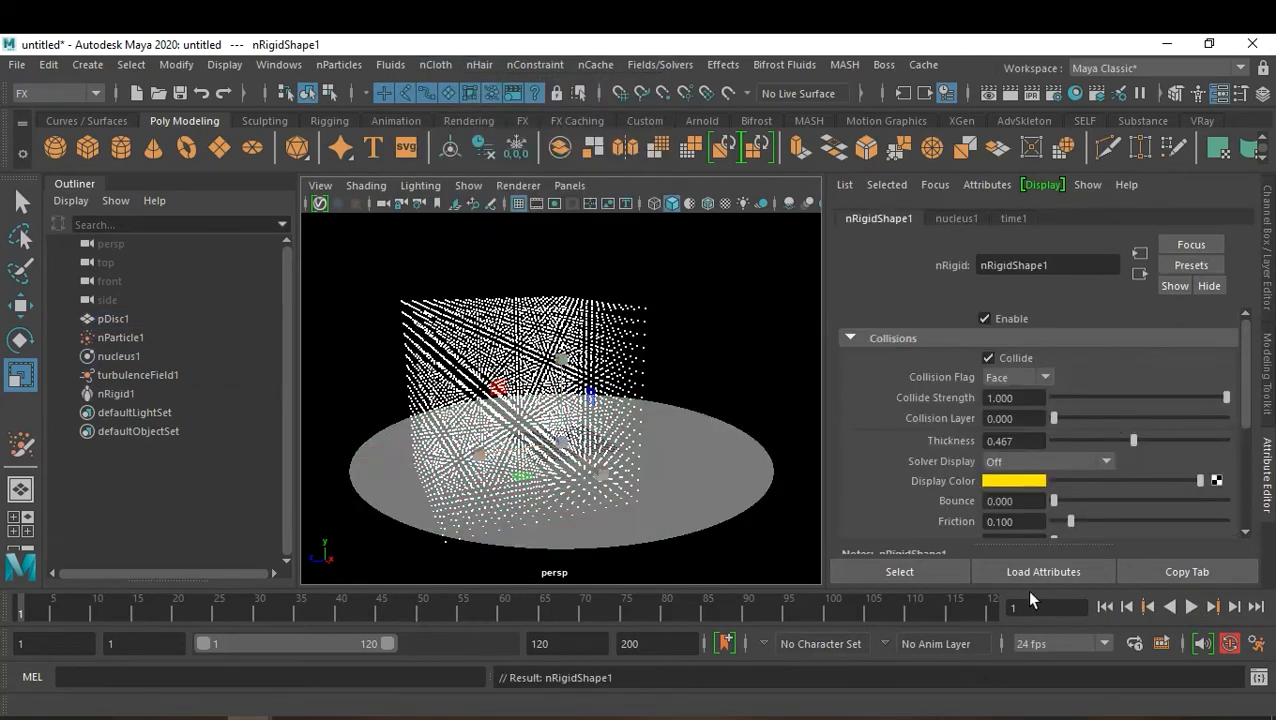
Step: Lower the disc to about -1.02 in Y and preview the simulation with the collider
{"action": "left_click", "coordinate": [712, 507]}
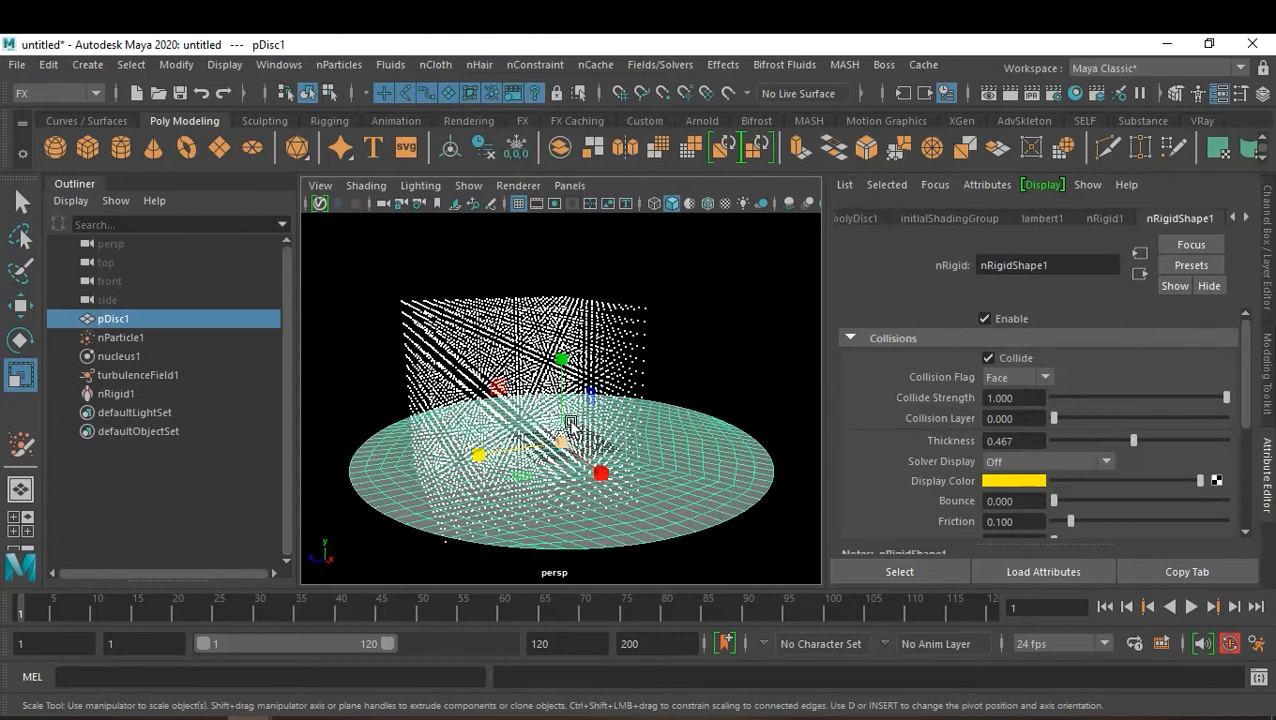
{"action": "key", "text": "w"}
{"action": "left_click_drag", "start_coordinate": [563, 346], "coordinate": [563, 363]}
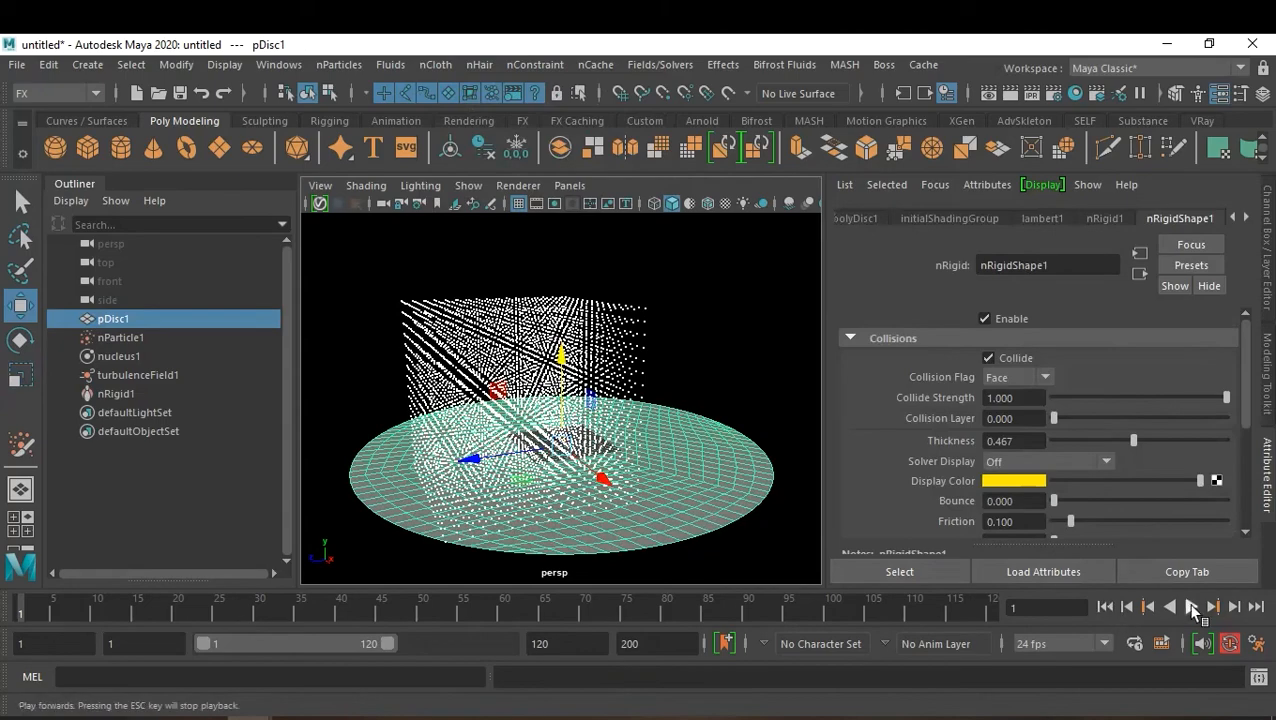
{"action": "left_click", "coordinate": [1192, 608]}
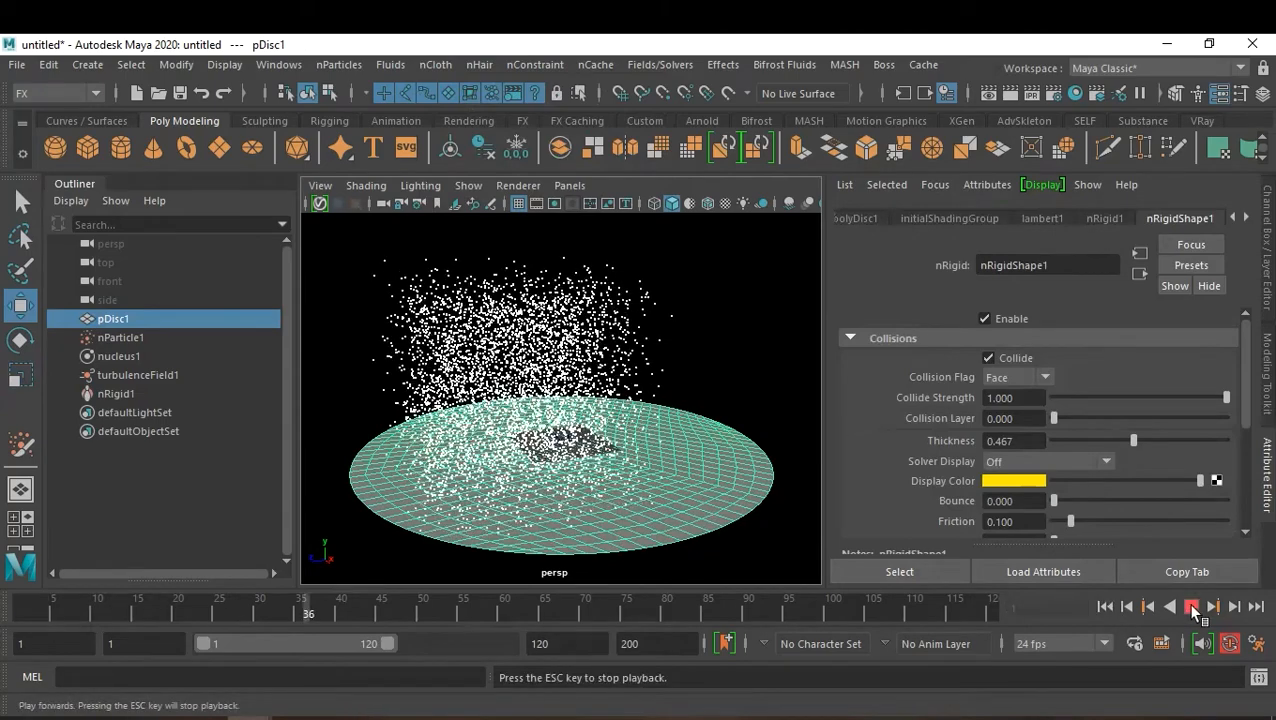
{"action": "left_click", "coordinate": [1192, 608]}
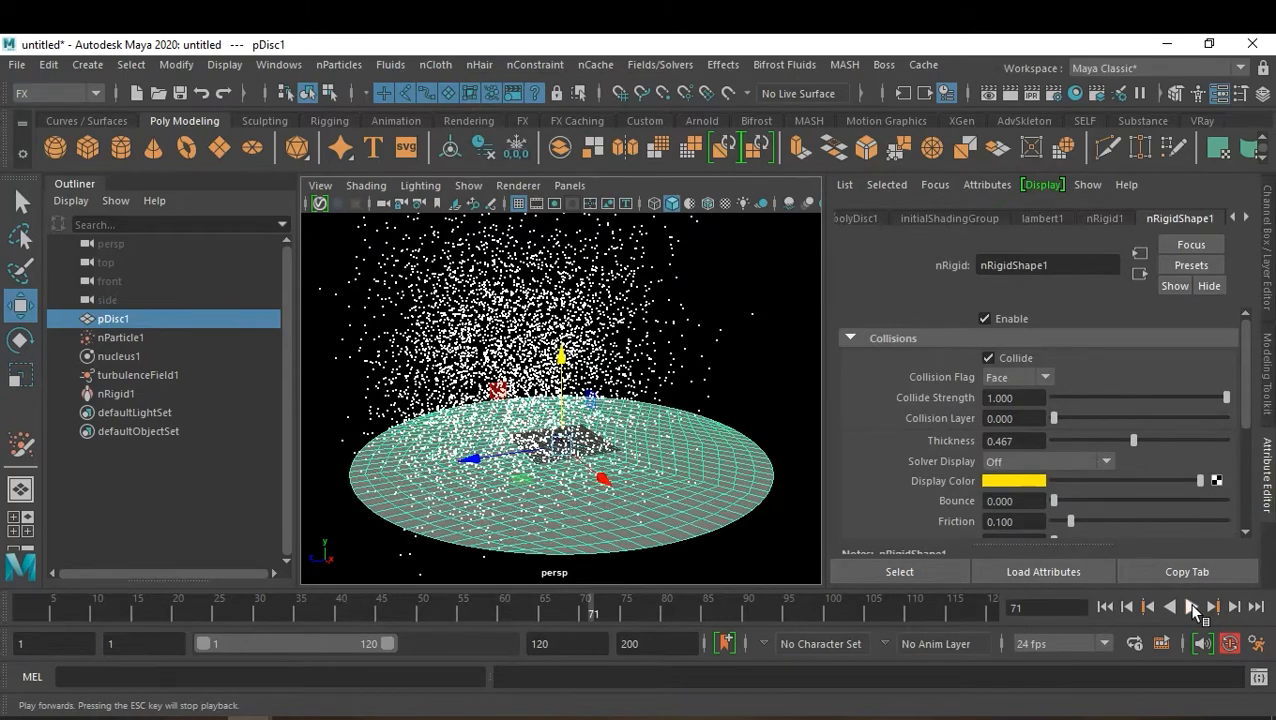
Step: Shift the disc along Z to about 3.36 to place it under the particles
{"action": "left_click", "coordinate": [760, 418]}
{"action": "left_click_drag", "start_coordinate": [757, 410], "coordinate": [711, 394], "text": "alt"}
{"action": "right_click_drag", "start_coordinate": [712, 398], "coordinate": [756, 520], "text": "alt"}
{"action": "left_click", "coordinate": [779, 529]}
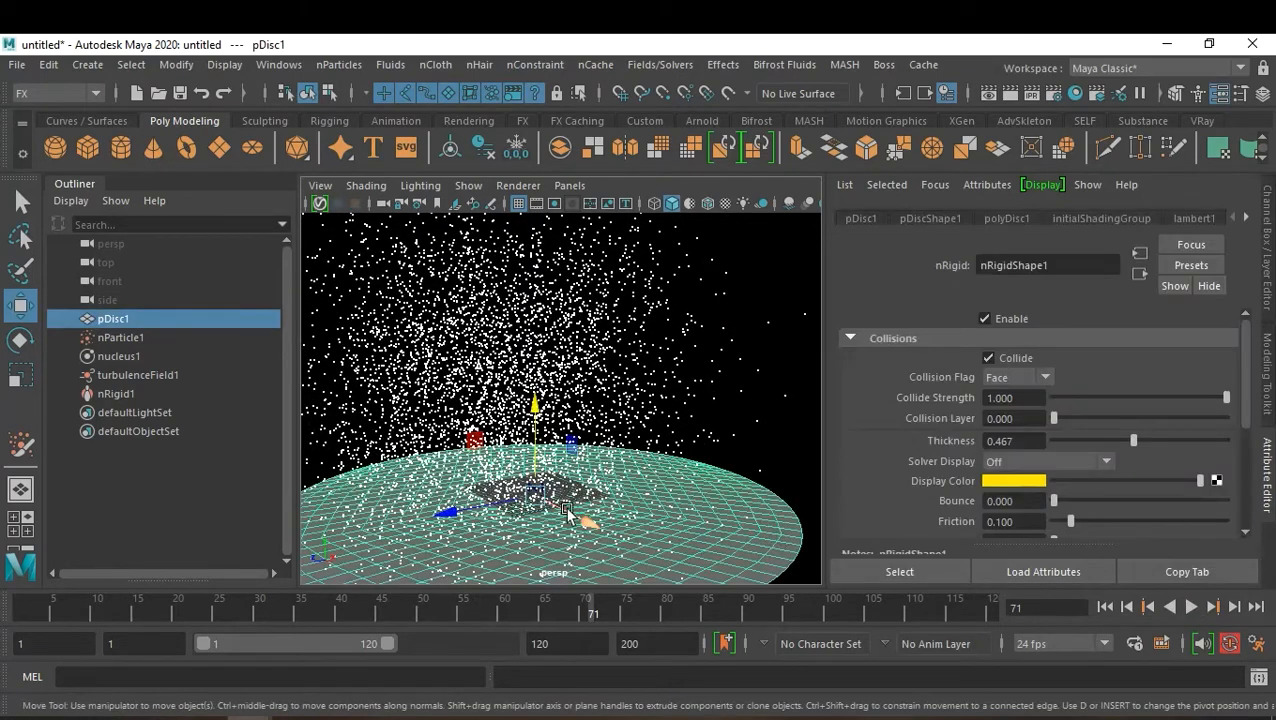
{"action": "left_click_drag", "start_coordinate": [448, 513], "coordinate": [445, 513]}
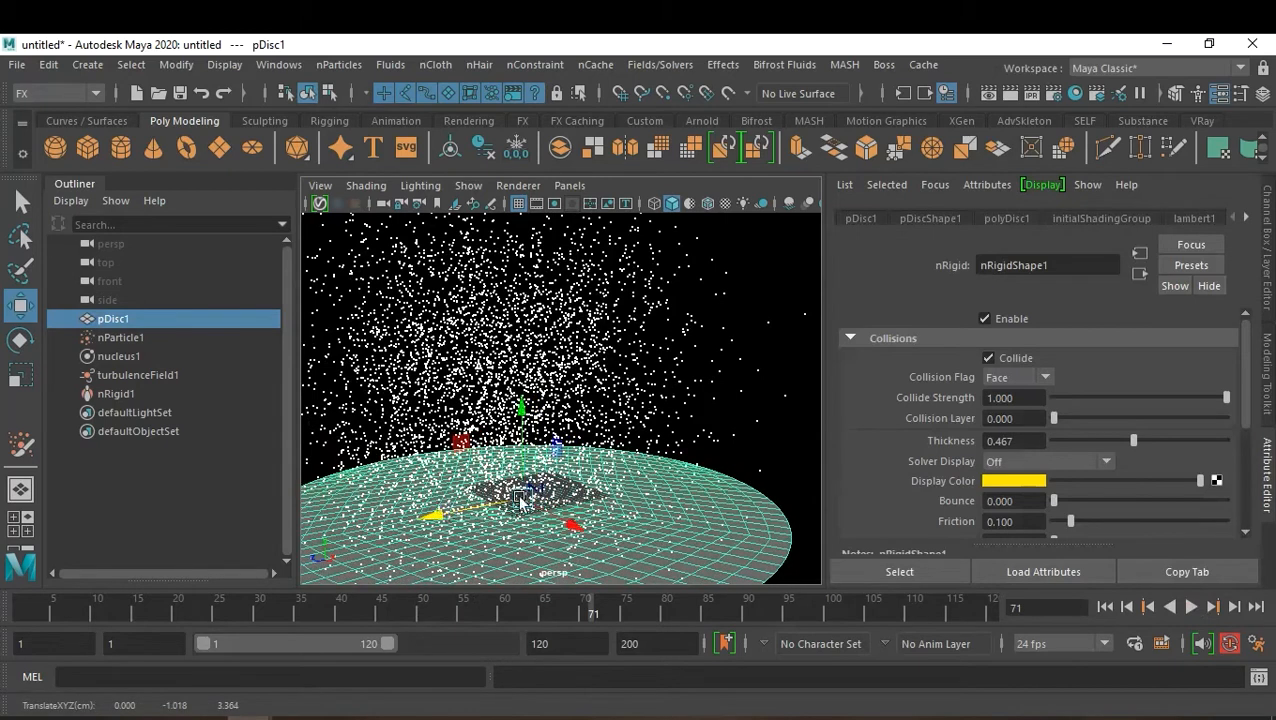
Step: Increase the radius in the disc's polyDisc1 settings so it reaches well beyond the particle cloud, and deselect it
{"action": "key", "text": "ctrl+a"}
{"action": "scroll", "coordinate": [1120, 380], "scroll_direction": "down", "scroll_amount": 1}
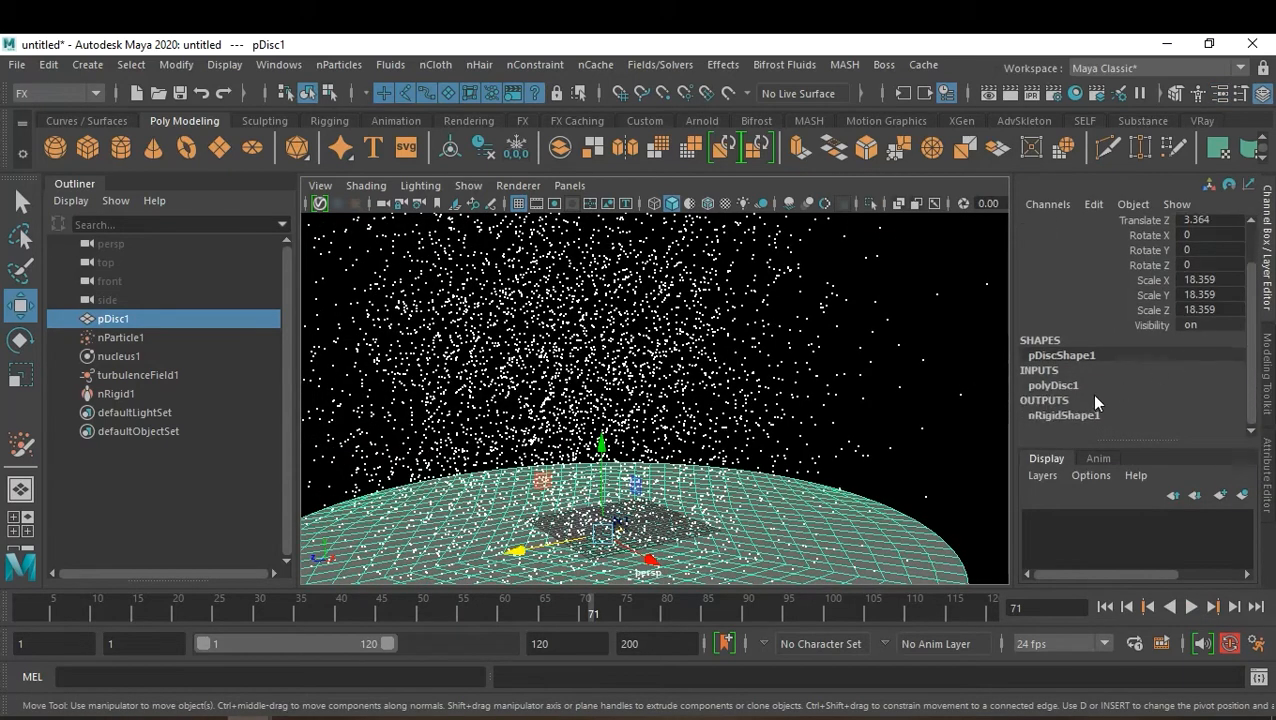
{"action": "left_click", "coordinate": [1062, 386]}
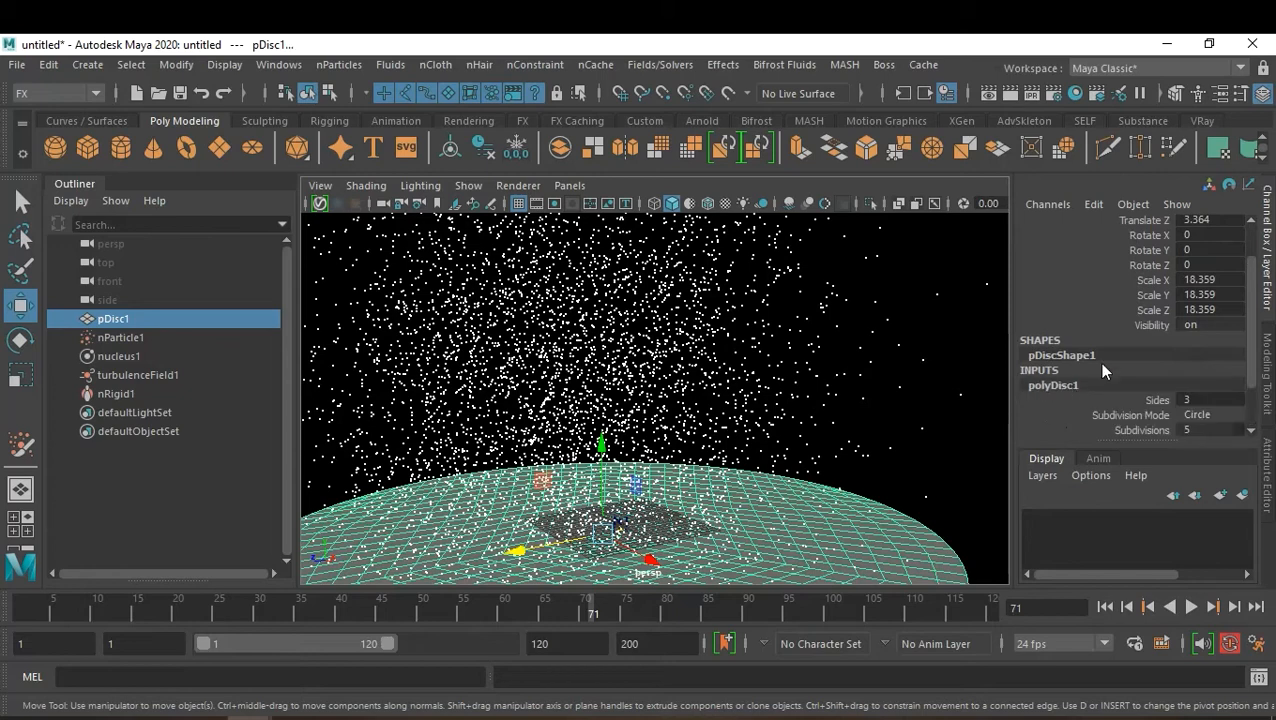
{"action": "left_click", "coordinate": [1150, 386]}
{"action": "middle_click_drag", "start_coordinate": [1144, 388], "coordinate": [1018, 416]}
{"action": "left_click", "coordinate": [980, 413]}
{"action": "left_click_drag", "start_coordinate": [980, 413], "coordinate": [838, 383], "text": "alt"}
{"action": "right_click_drag", "start_coordinate": [838, 383], "coordinate": [805, 395], "text": "alt"}
{"action": "left_click_drag", "start_coordinate": [865, 423], "coordinate": [846, 404], "text": "alt"}
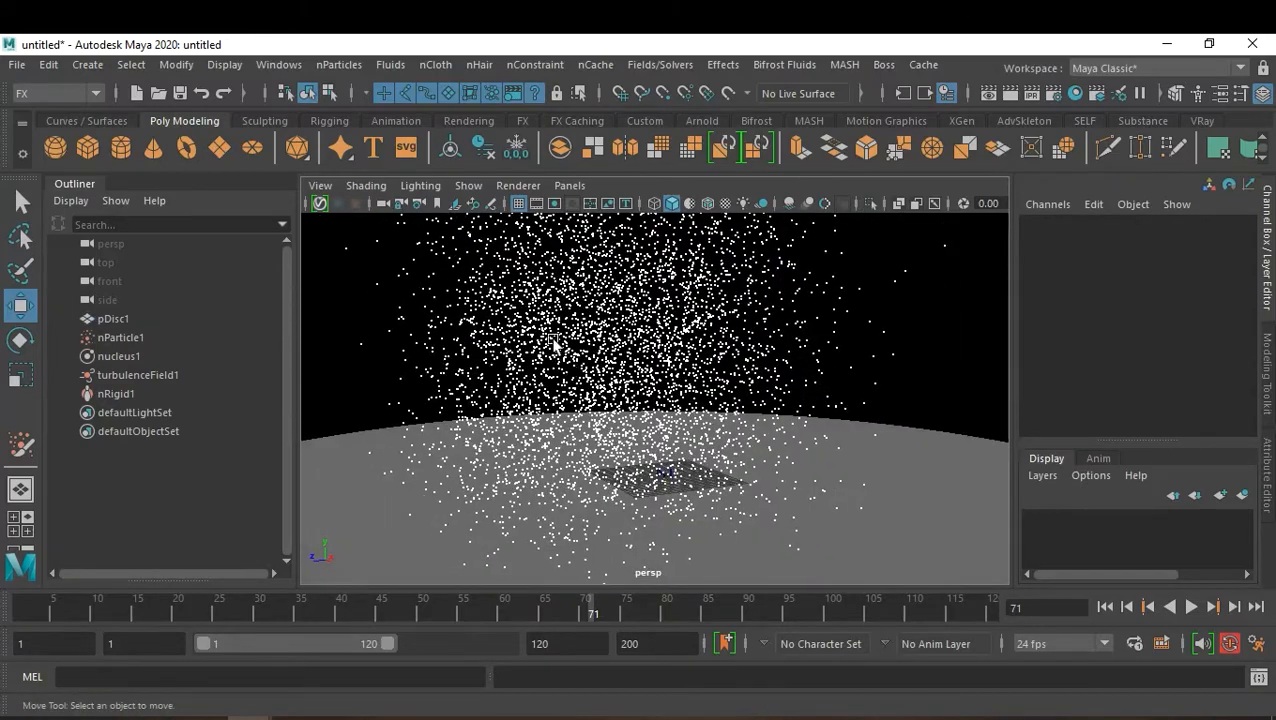
Step: Create a polygon cube and move it outside the particle cloud to about X 18.2, Y 8.1, Z -45.2
{"action": "left_click", "coordinate": [91, 148]}
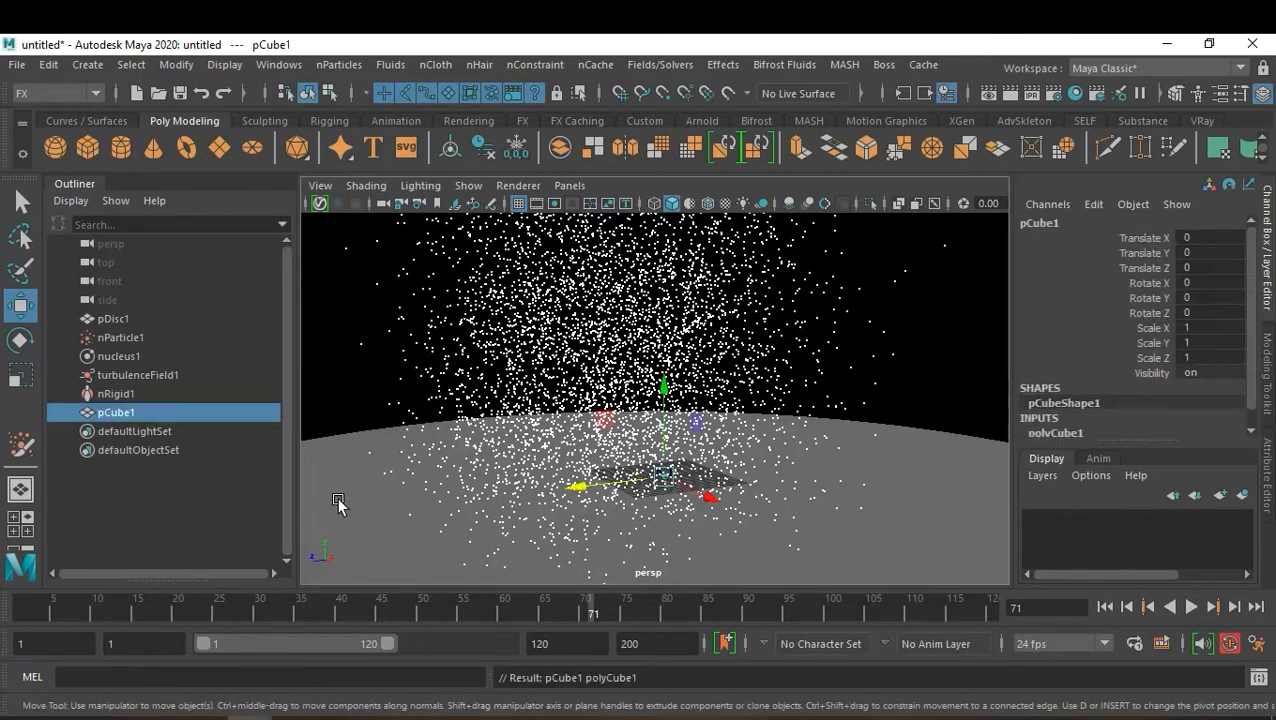
{"action": "left_click_drag", "start_coordinate": [596, 491], "coordinate": [843, 332]}
{"action": "left_click_drag", "start_coordinate": [912, 435], "coordinate": [942, 446]}
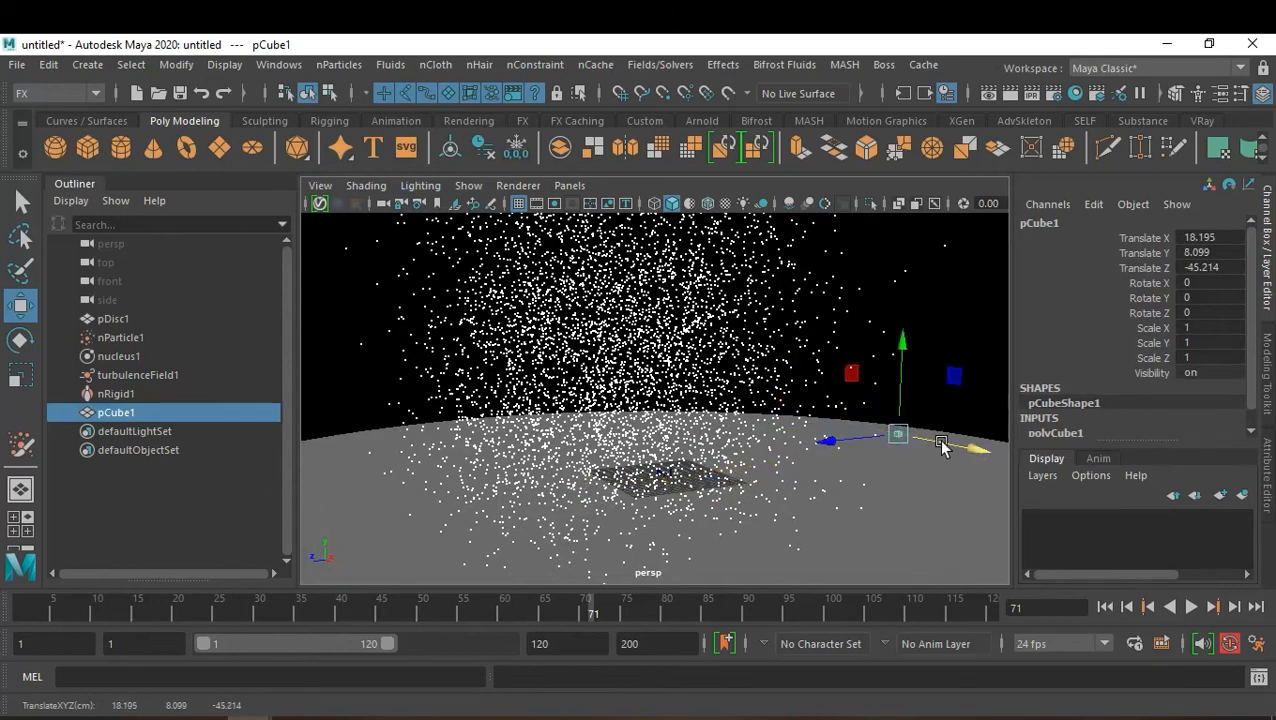
Step: Instance the polygon cube onto the nParticles with the Instancer
{"action": "left_click", "coordinate": [633, 304], "text": "shift"}
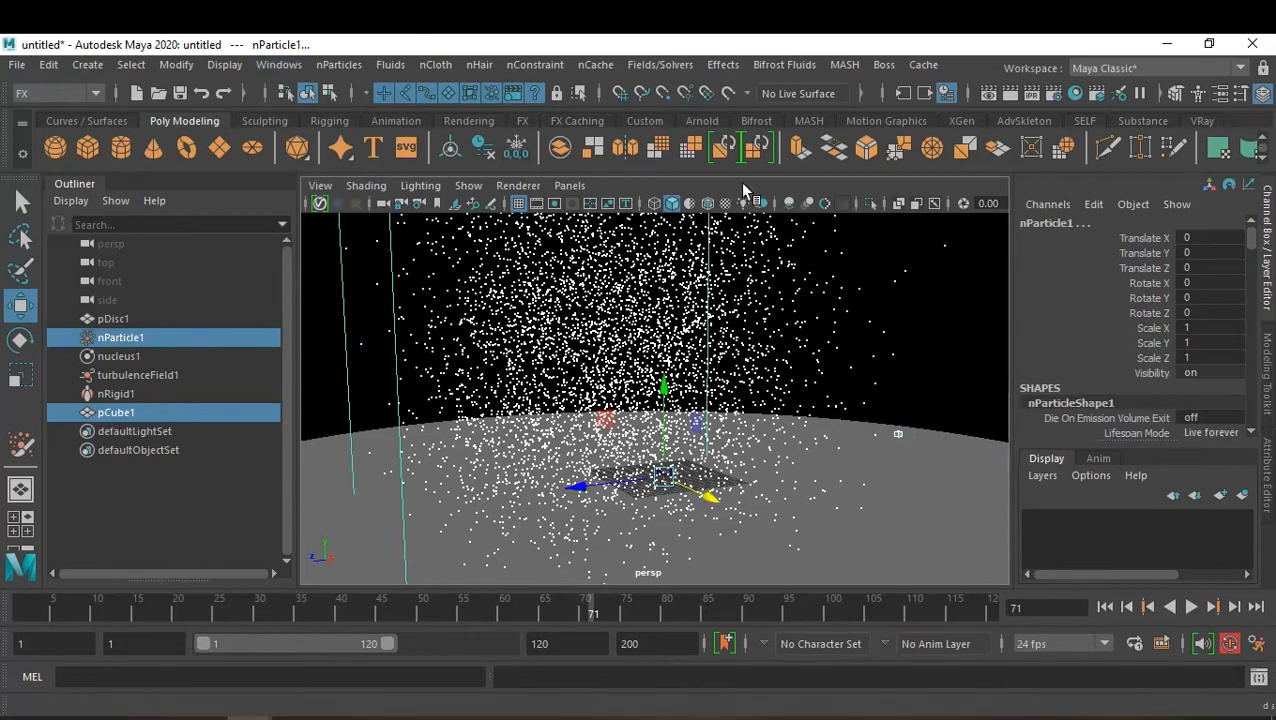
{"action": "left_click", "coordinate": [340, 66]}
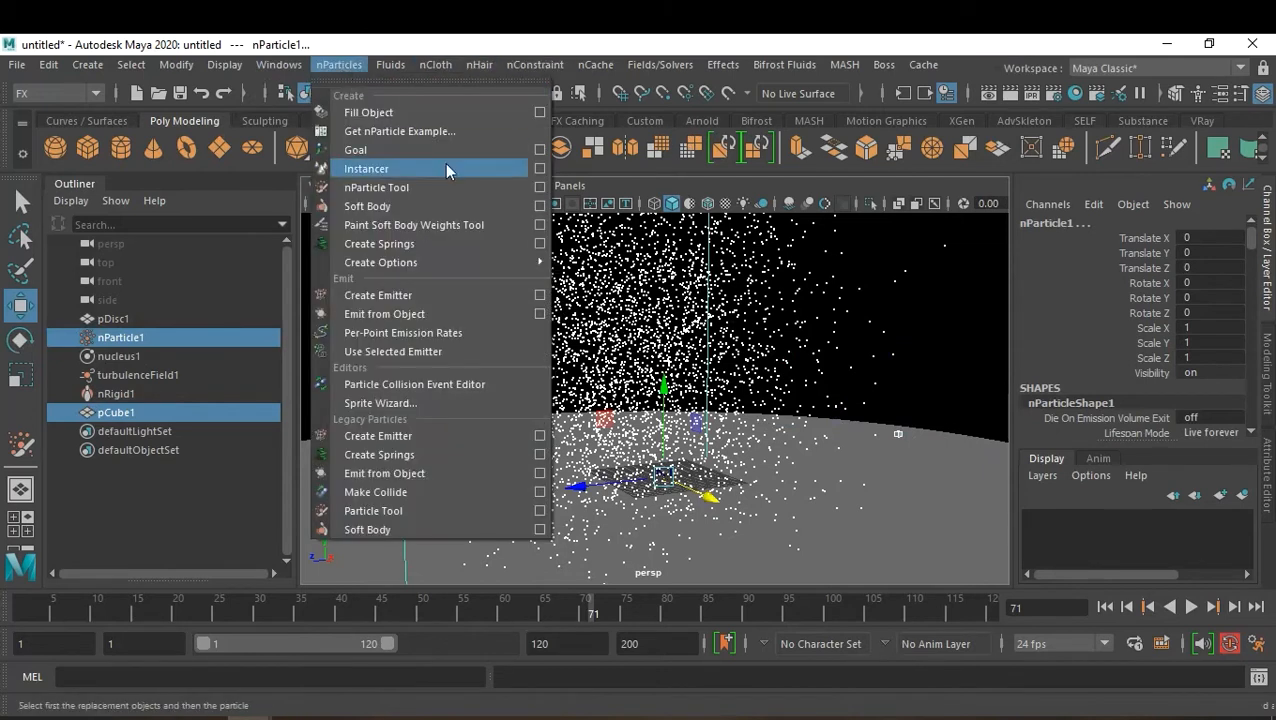
{"action": "left_click", "coordinate": [445, 168]}
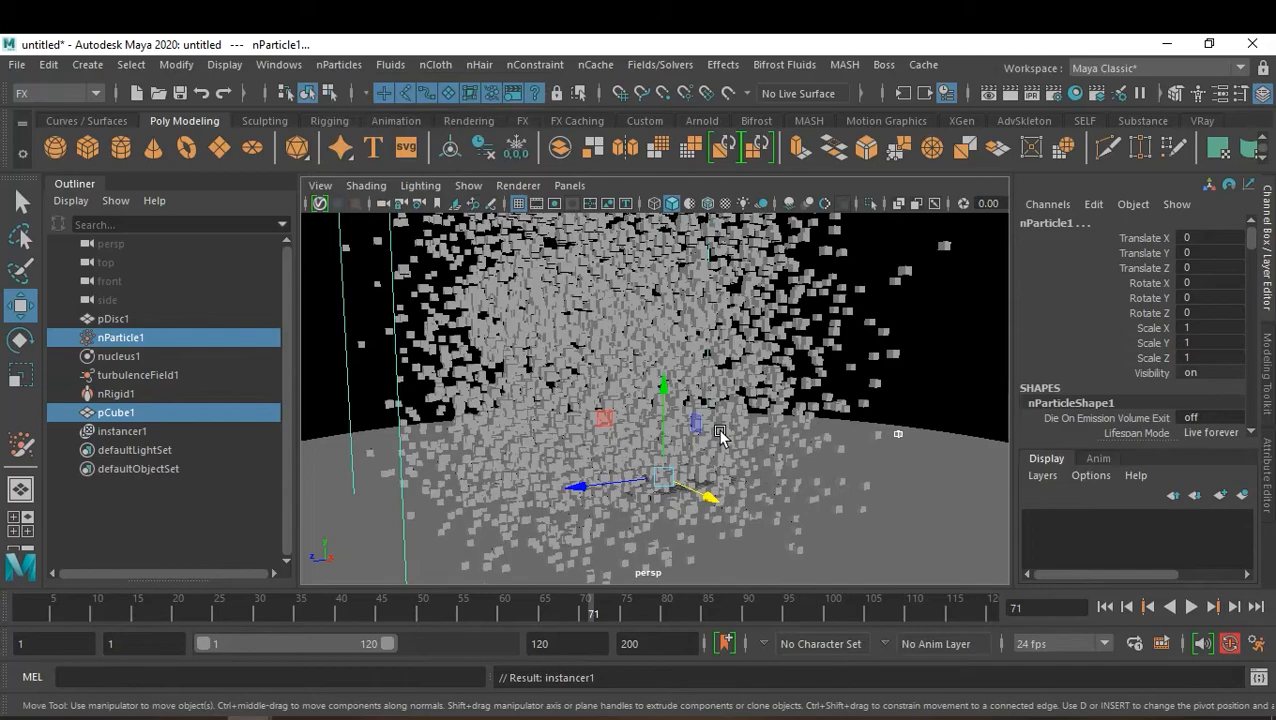
Step: Play the simulation of the instanced cubes from the first frame
{"action": "right_click_drag", "start_coordinate": [686, 422], "coordinate": [772, 454], "text": "alt"}
{"action": "left_click_drag", "start_coordinate": [772, 453], "coordinate": [740, 415], "text": "alt"}
{"action": "left_click", "coordinate": [1105, 606]}
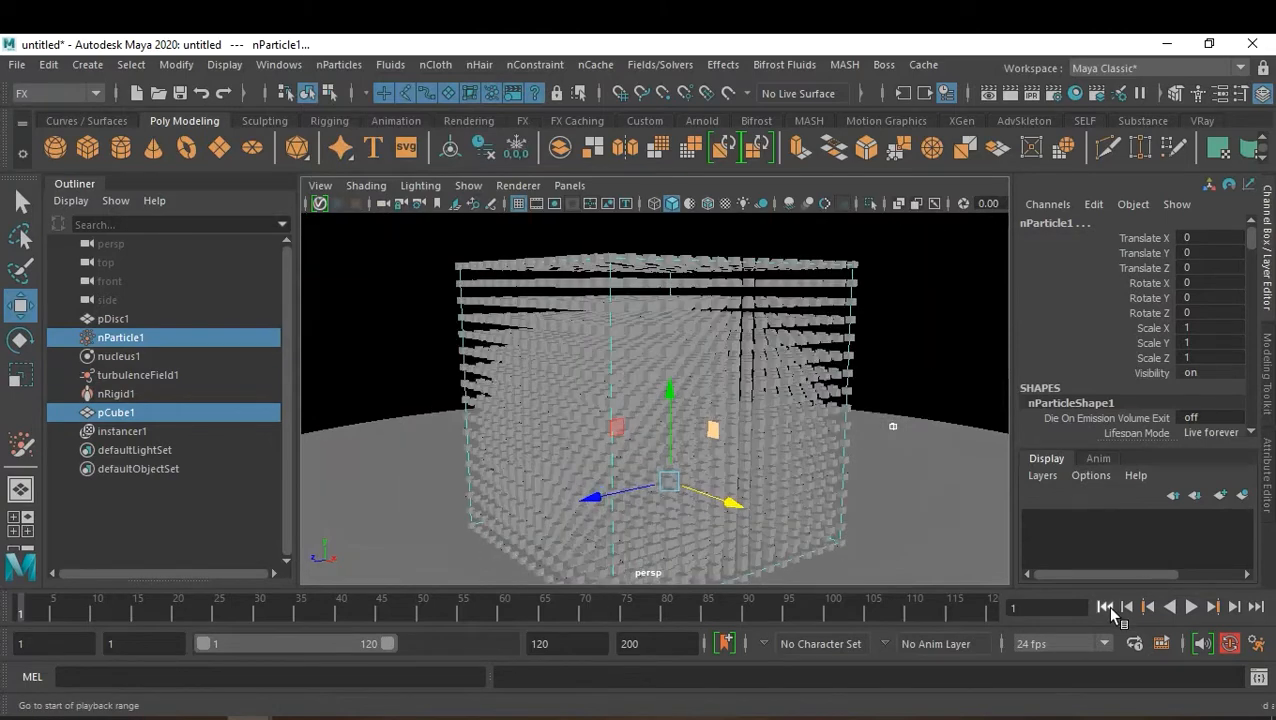
{"action": "left_click", "coordinate": [1190, 607]}
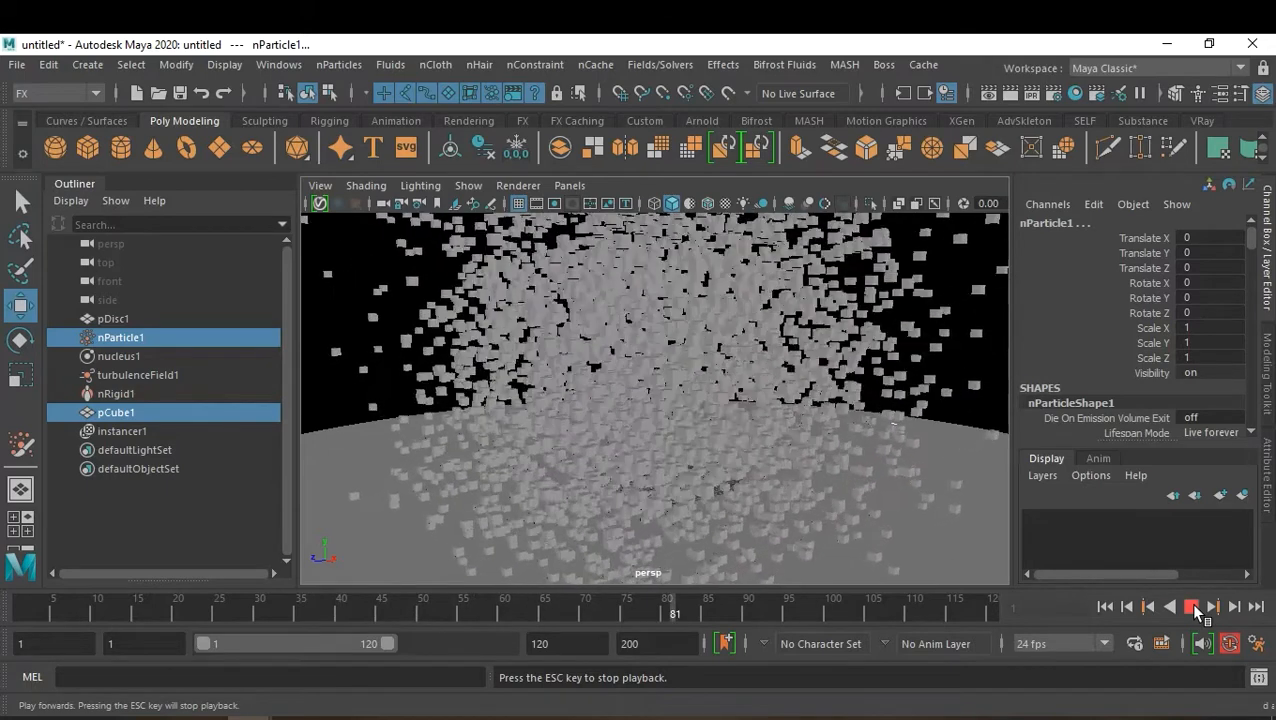
Step: Stop the simulation playback and examine the scattered cubes up close
{"action": "left_click", "coordinate": [1189, 602]}
{"action": "left_click_drag", "start_coordinate": [720, 390], "coordinate": [632, 383], "text": "alt"}
{"action": "right_click_drag", "start_coordinate": [632, 383], "coordinate": [726, 456], "text": "alt"}
{"action": "middle_click_drag", "start_coordinate": [688, 422], "coordinate": [755, 433], "text": "alt"}
{"action": "left_click_drag", "start_coordinate": [741, 431], "coordinate": [766, 437], "text": "alt"}
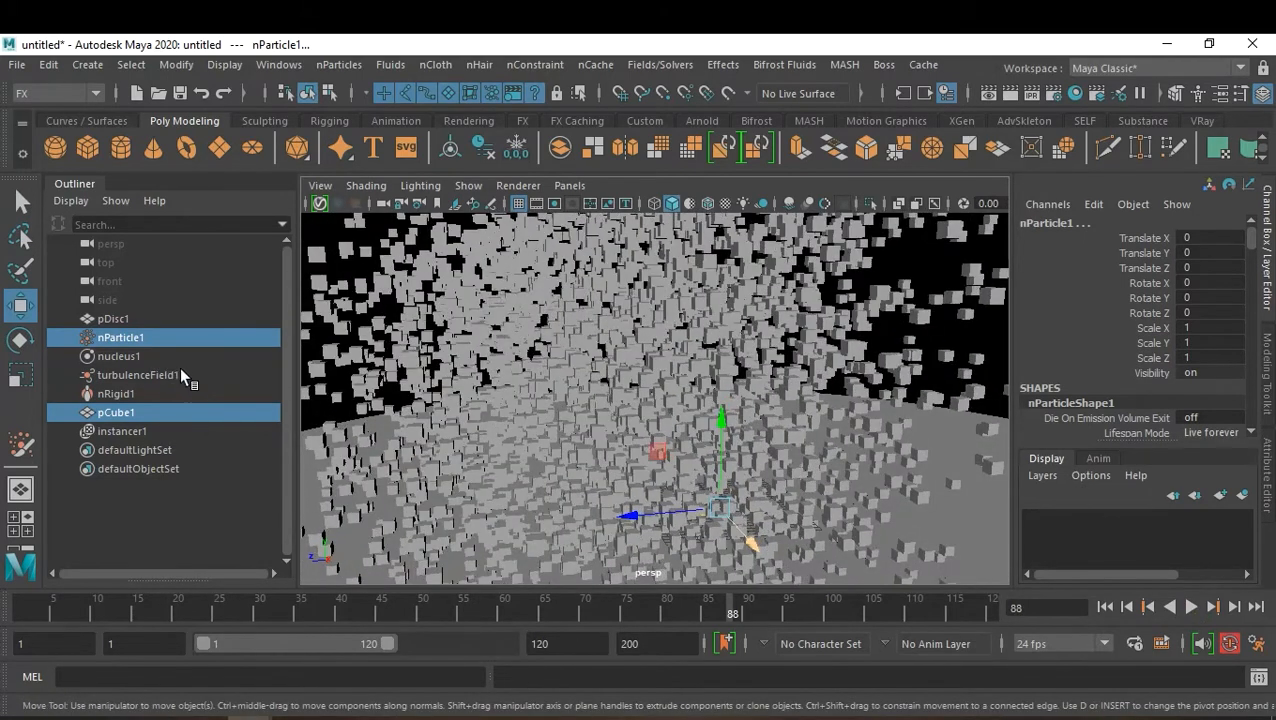
Step: Set the turbulence field's magnitude to 50
{"action": "left_click", "coordinate": [172, 377]}
{"action": "double_click", "coordinate": [1209, 387]}
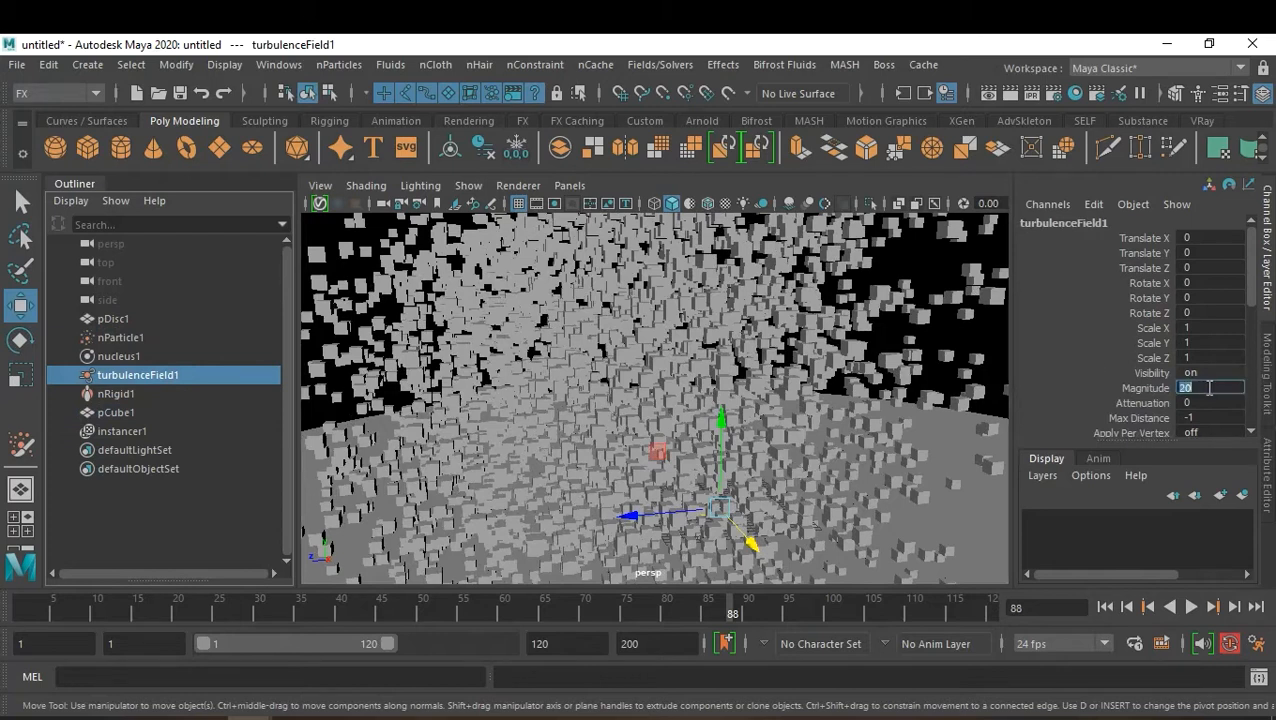
{"action": "type", "text": "50"}
{"action": "key", "text": "Return"}
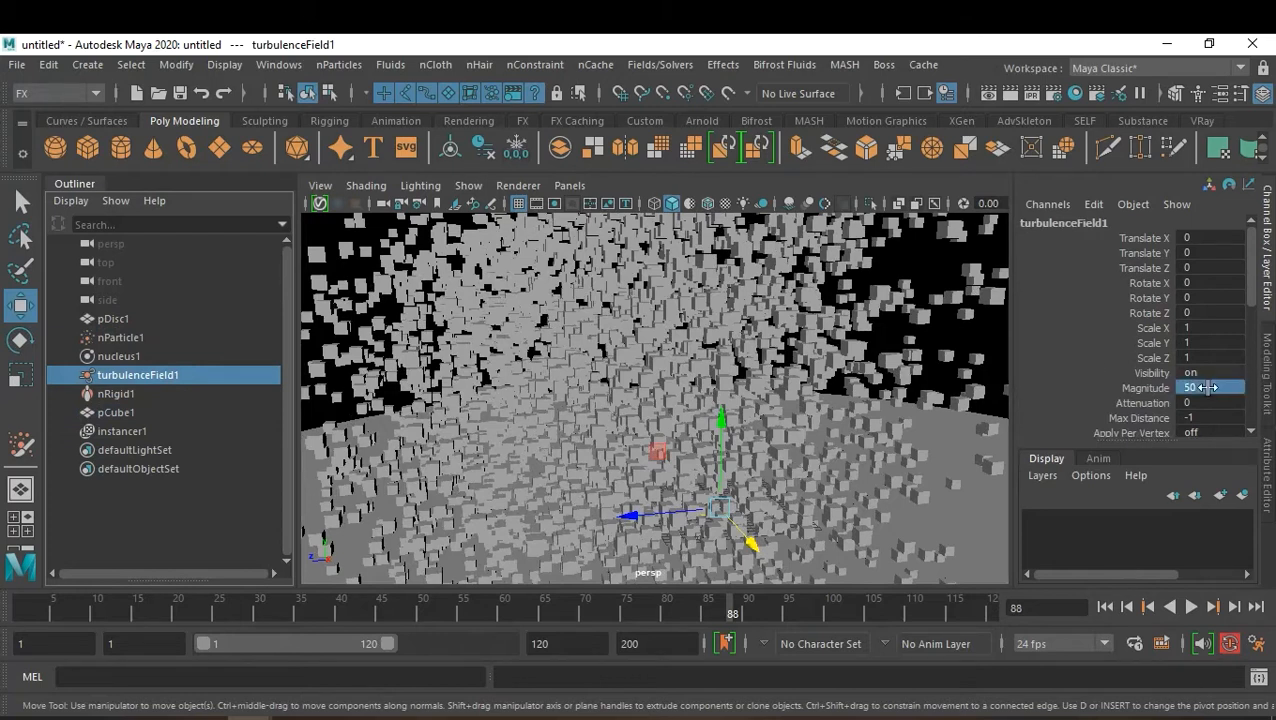
Step: Play the simulation again from the first frame and stop it at about frame 53
{"action": "left_click", "coordinate": [1105, 607]}
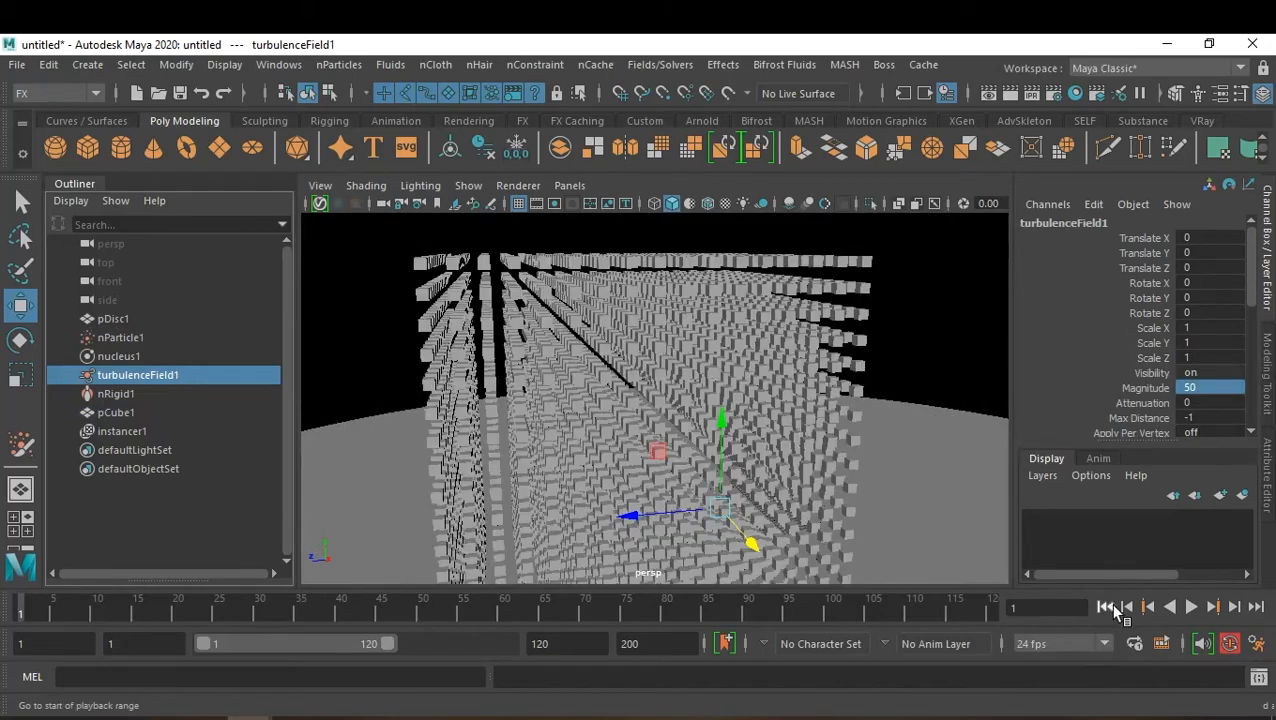
{"action": "left_click", "coordinate": [1190, 607]}
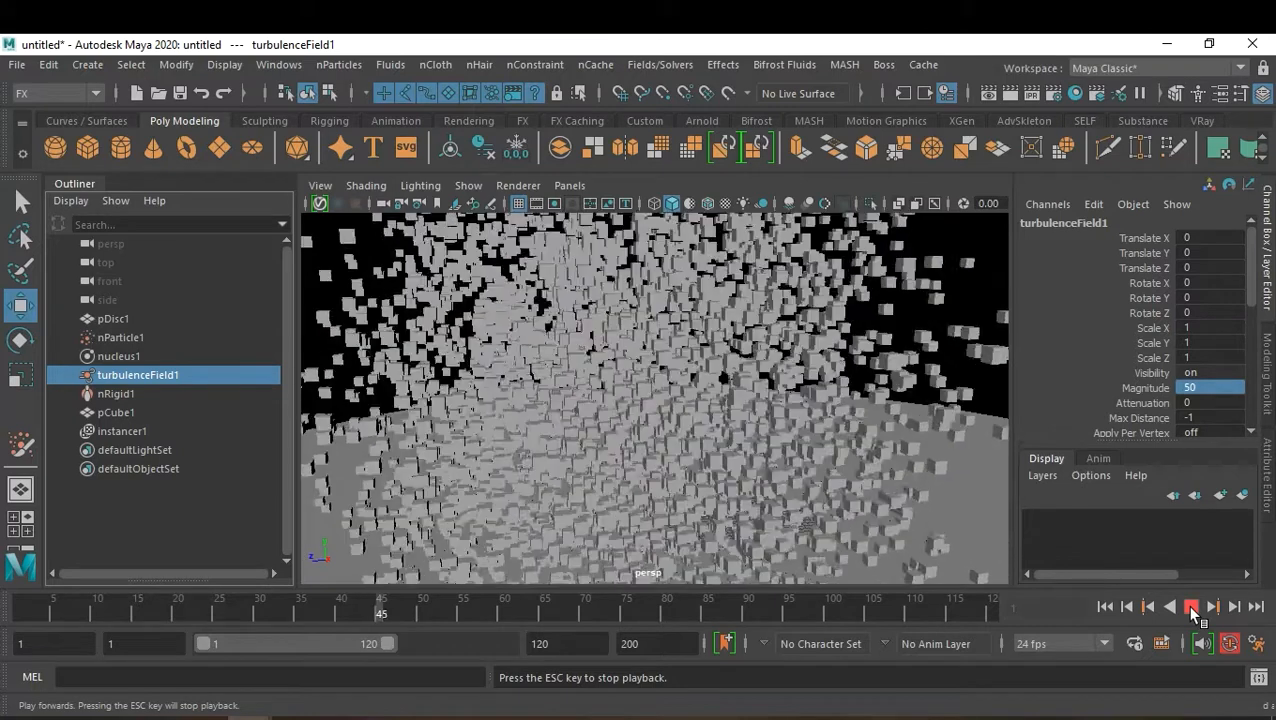
{"action": "left_click", "coordinate": [1189, 606]}
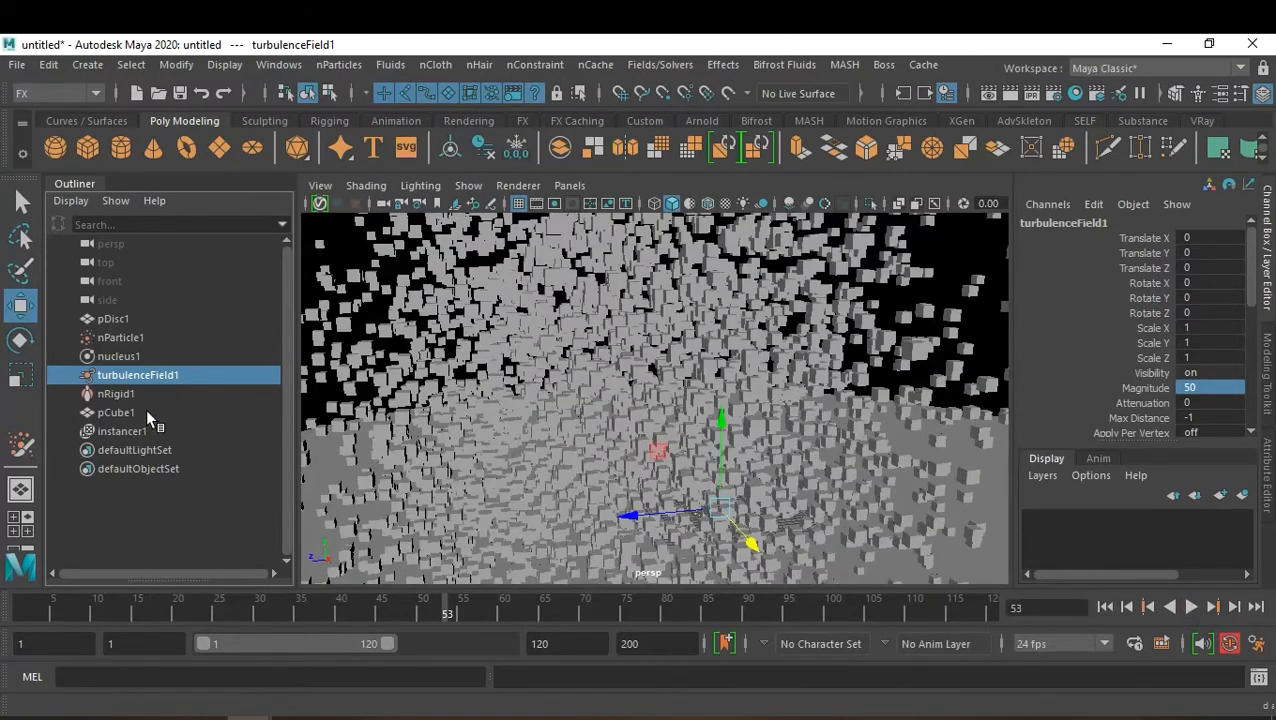
Step: Store the current scattered state of nParticle1 as its initial state and return to the first frame
{"action": "left_click", "coordinate": [120, 338]}
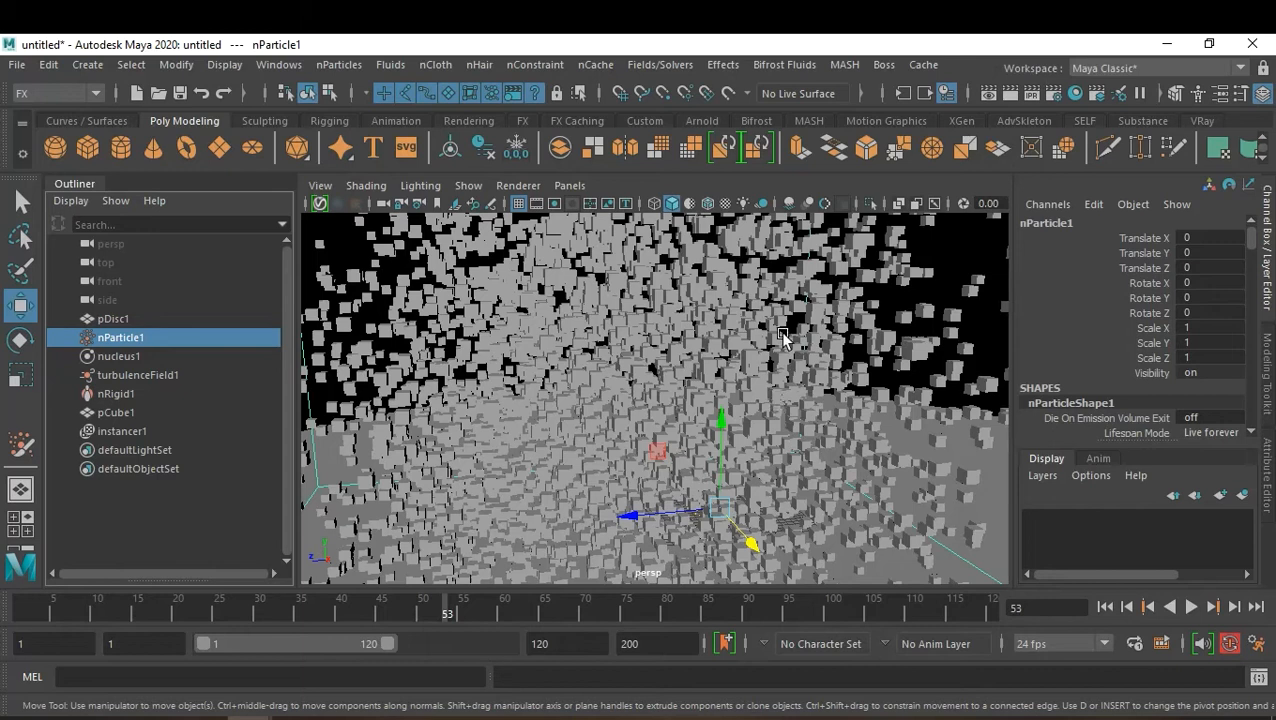
{"action": "left_click", "coordinate": [660, 64]}
{"action": "mouse_move", "coordinate": [862, 380]}
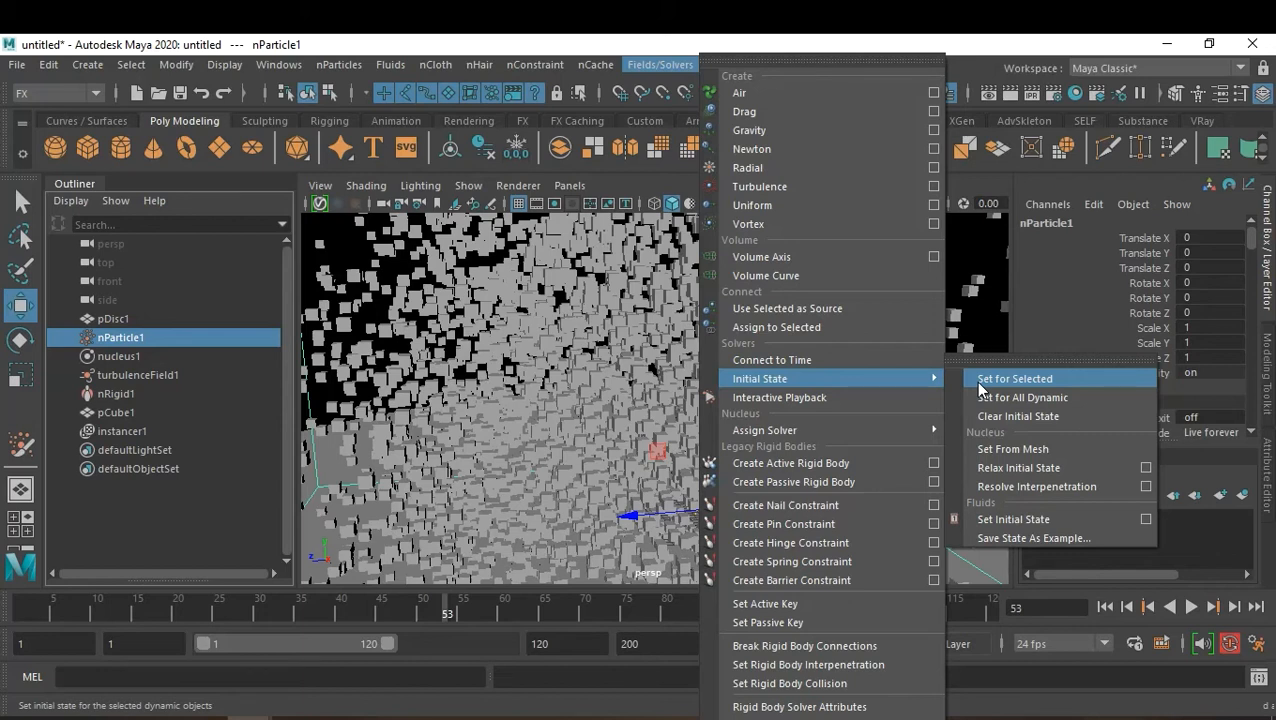
{"action": "left_click", "coordinate": [1012, 379]}
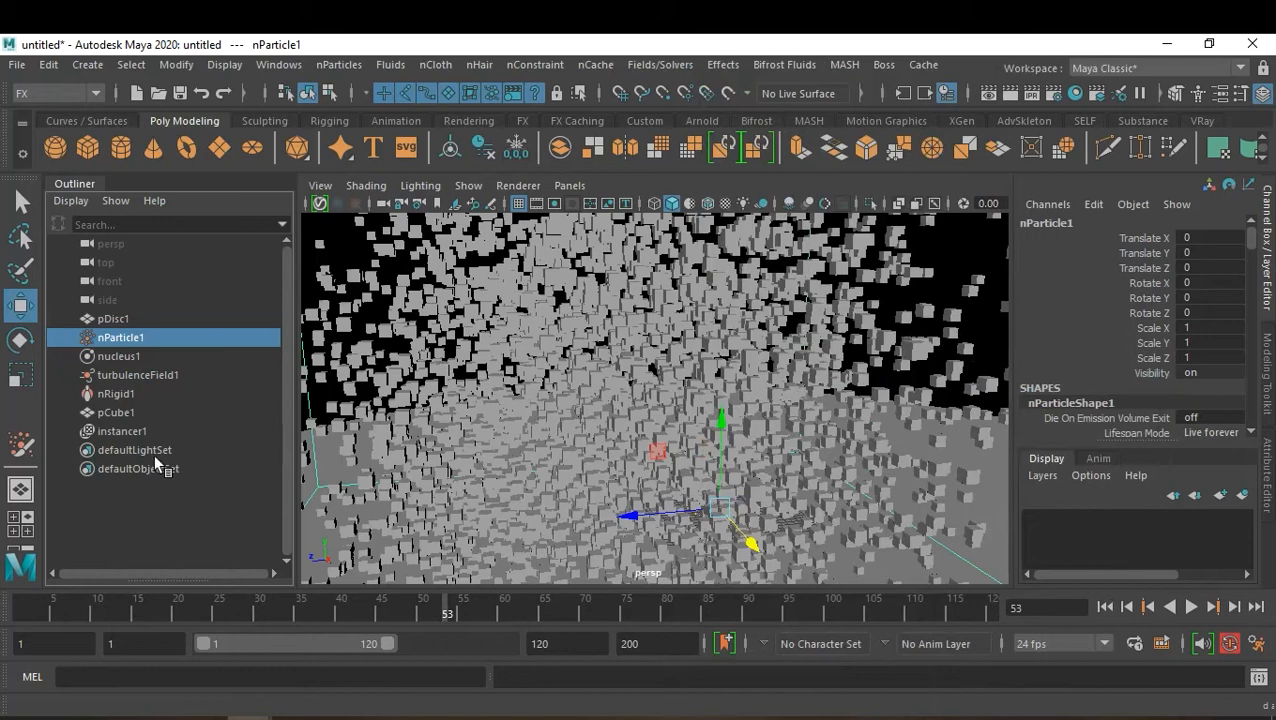
{"action": "left_click", "coordinate": [1105, 607]}
Step: Open the nucleus solver's attributes and check its gravity, wind and enable settings
{"action": "left_click", "coordinate": [165, 356]}
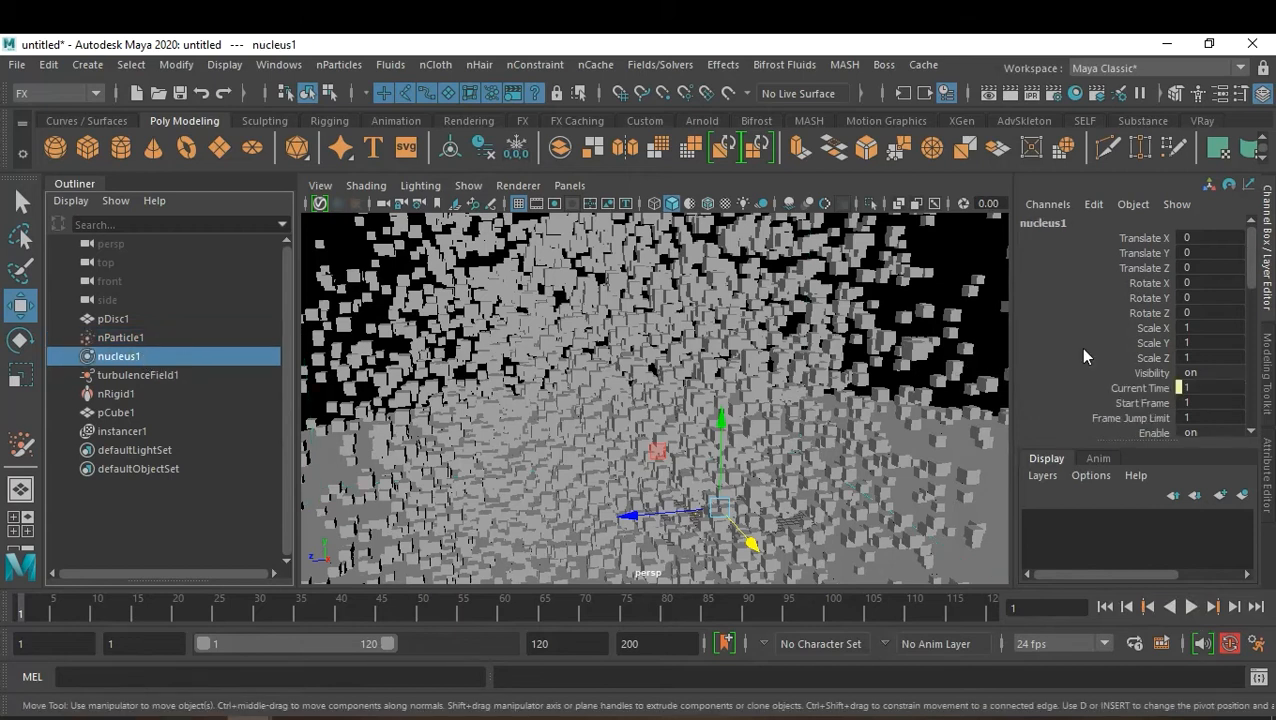
{"action": "key", "text": "ctrl+a"}
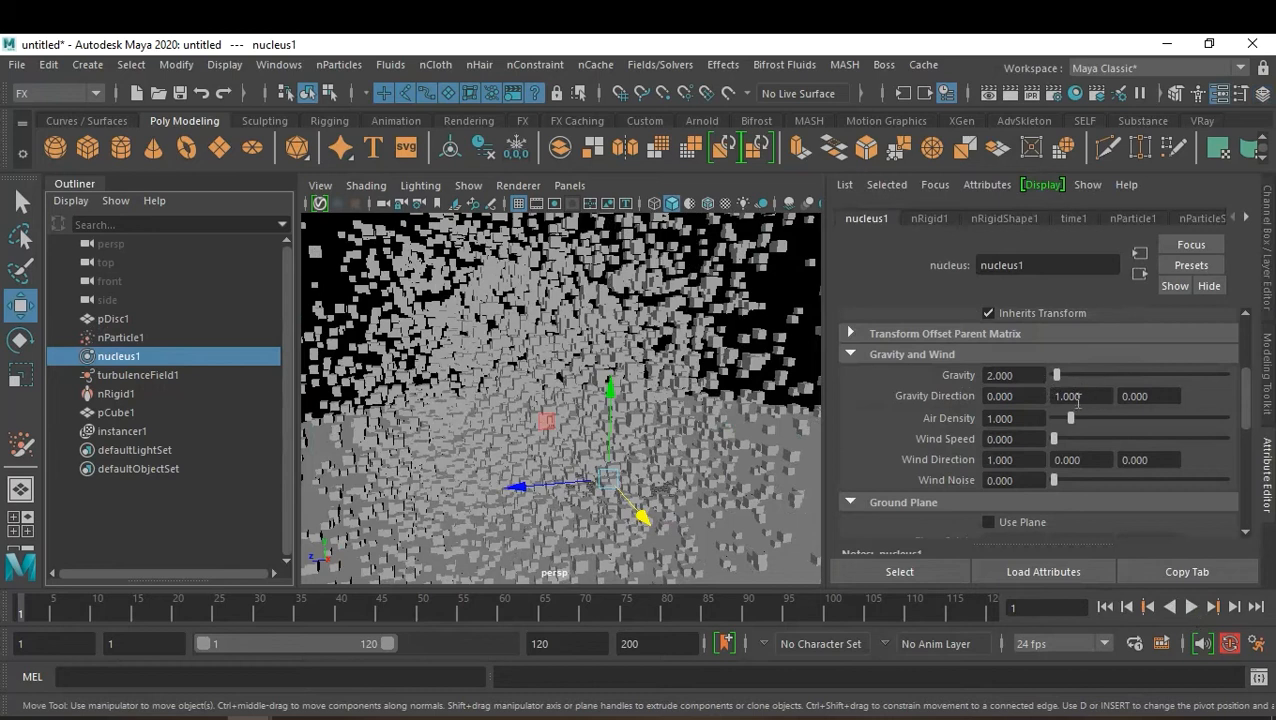
{"action": "scroll", "coordinate": [1034, 367], "scroll_direction": "up", "scroll_amount": 3}
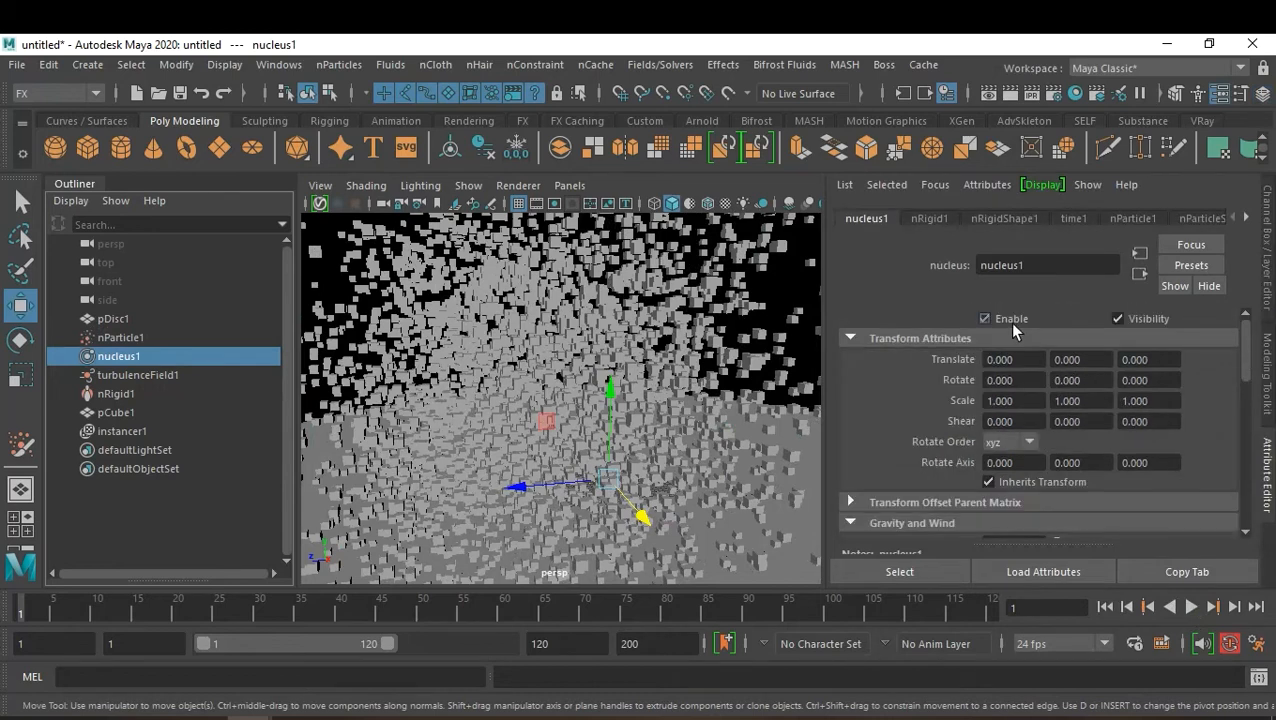
Step: Select the source cube pCube1 and frame it in the perspective view
{"action": "left_click", "coordinate": [125, 317]}
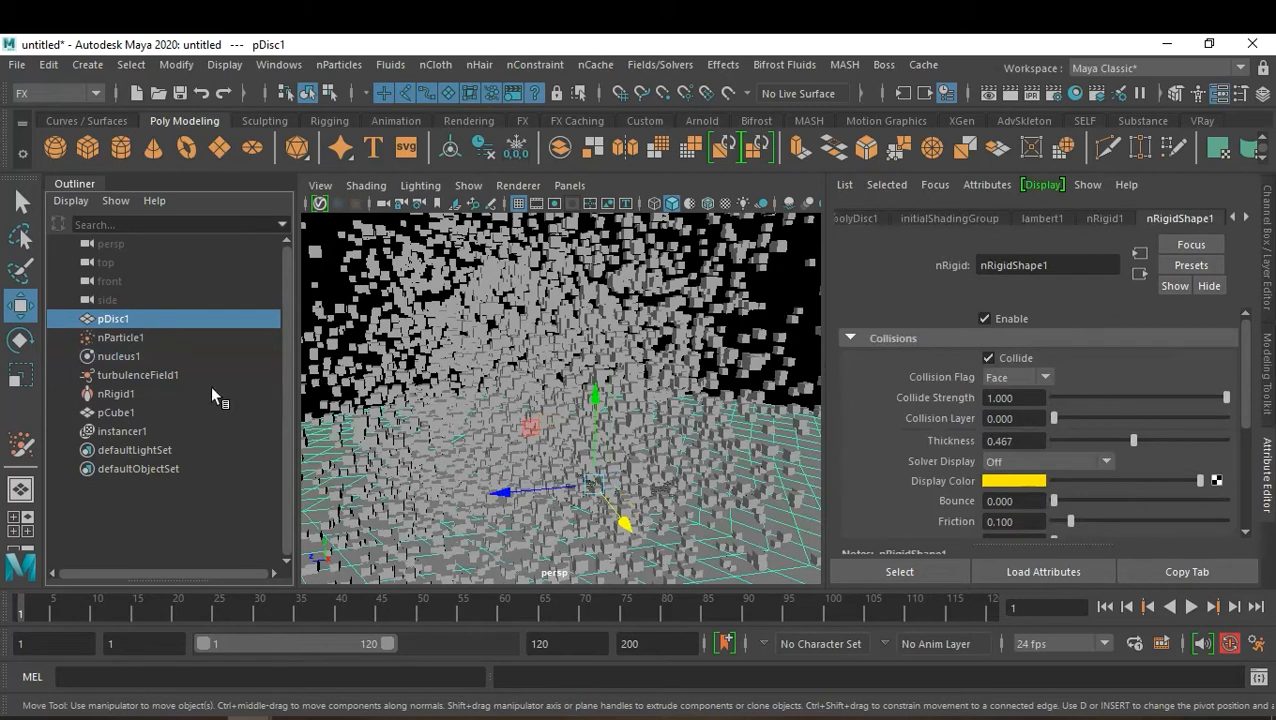
{"action": "left_click", "coordinate": [150, 410]}
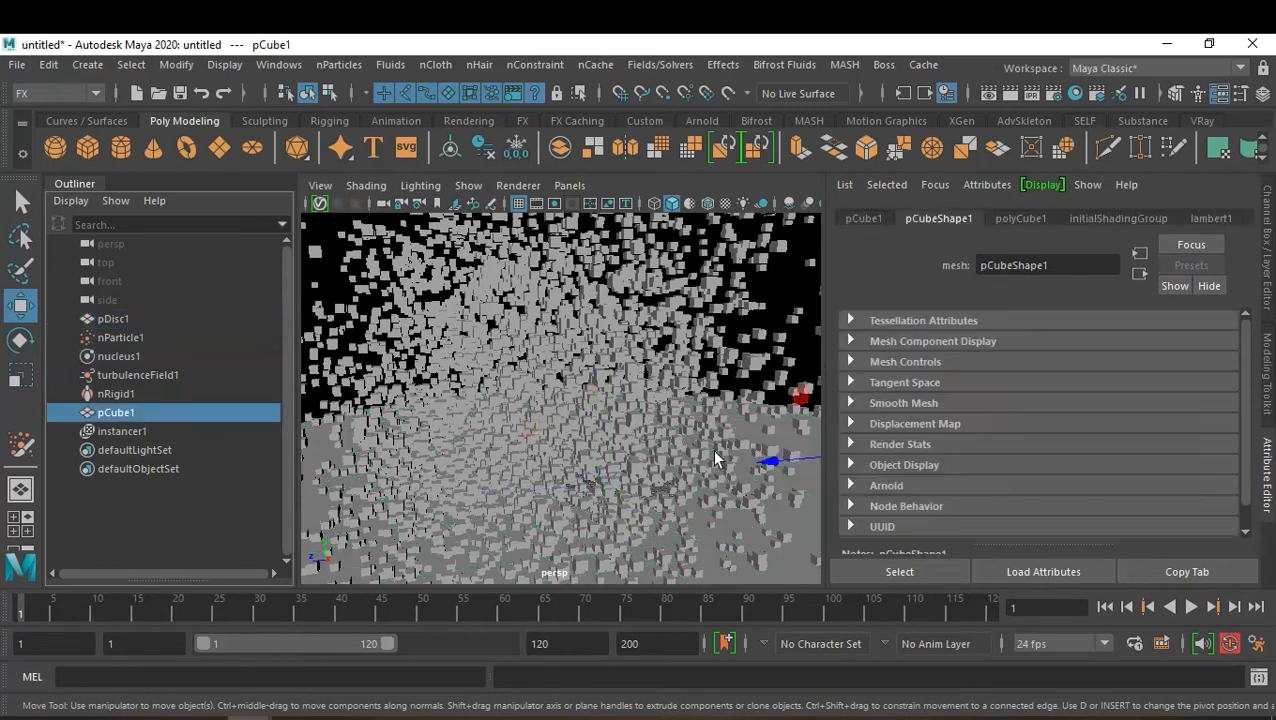
{"action": "key", "text": "f"}
{"action": "mouse_move", "coordinate": [618, 441]}
{"action": "left_mouse_down", "text": "alt"}
{"action": "mouse_move", "coordinate": [606, 433]}
{"action": "mouse_move", "coordinate": [621, 433]}
{"action": "left_mouse_up", "text": "alt"}
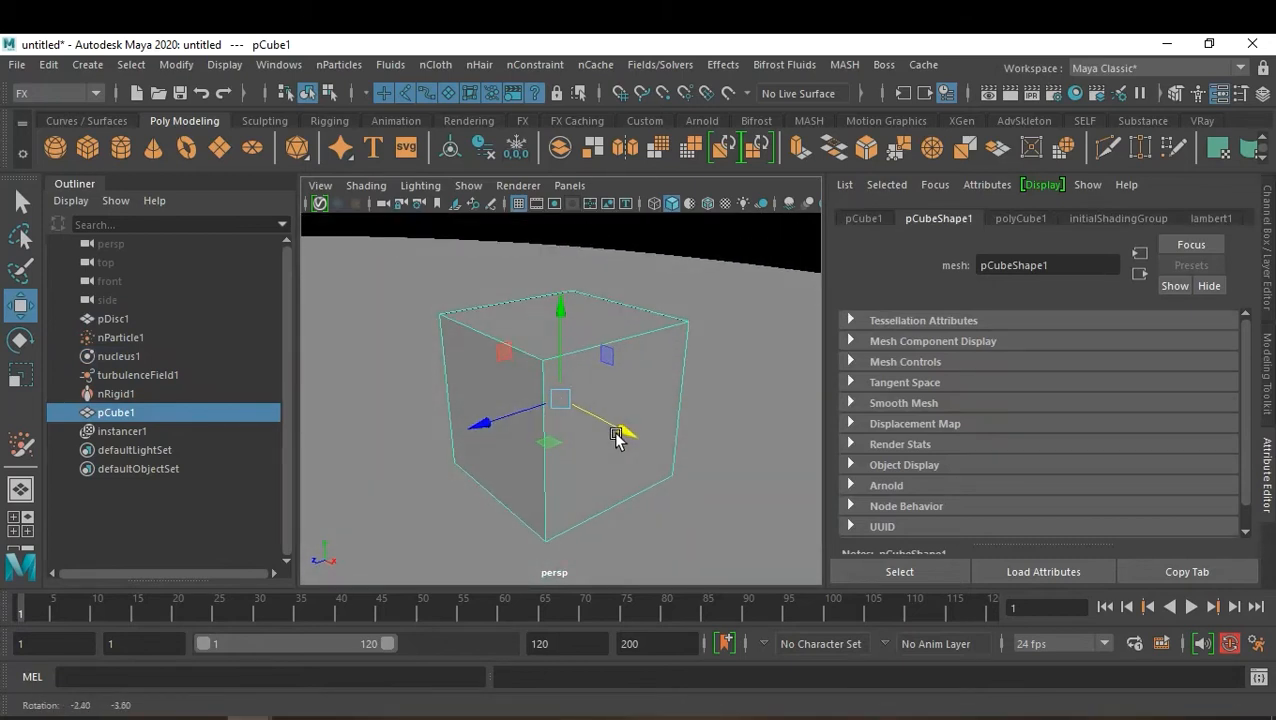
{"action": "right_click", "coordinate": [626, 377]}
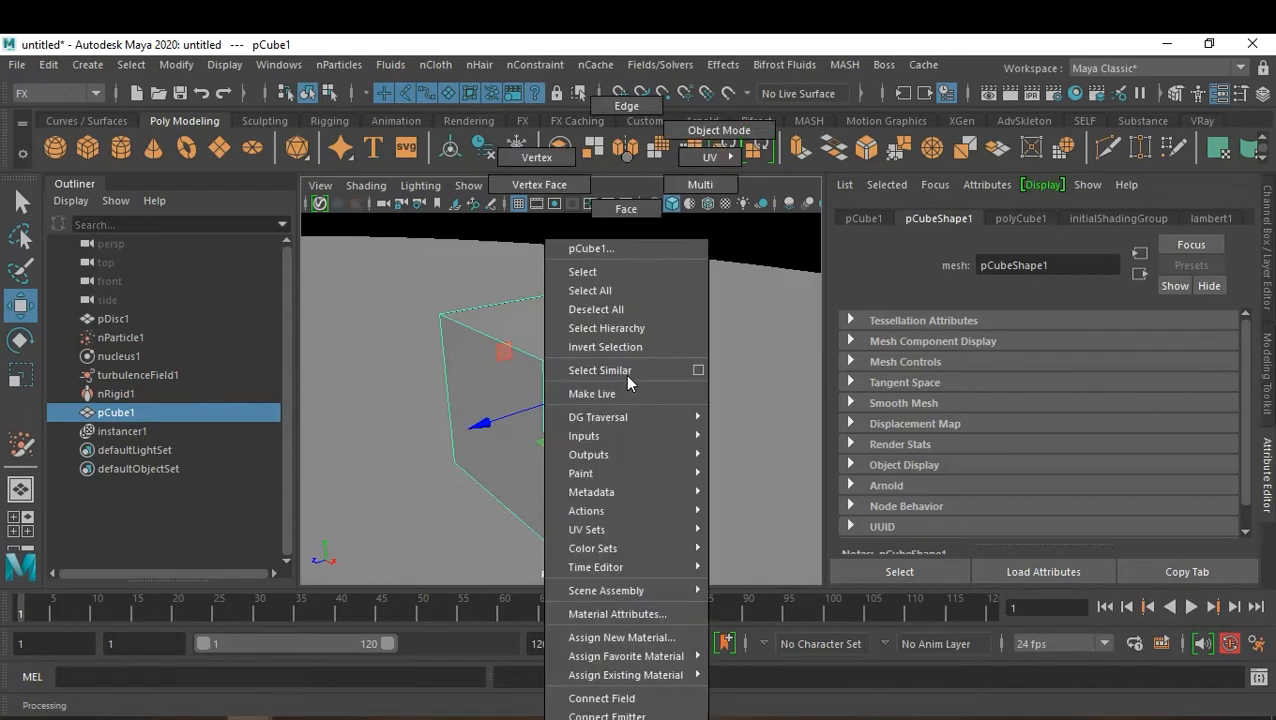
{"action": "left_click", "coordinate": [623, 158]}
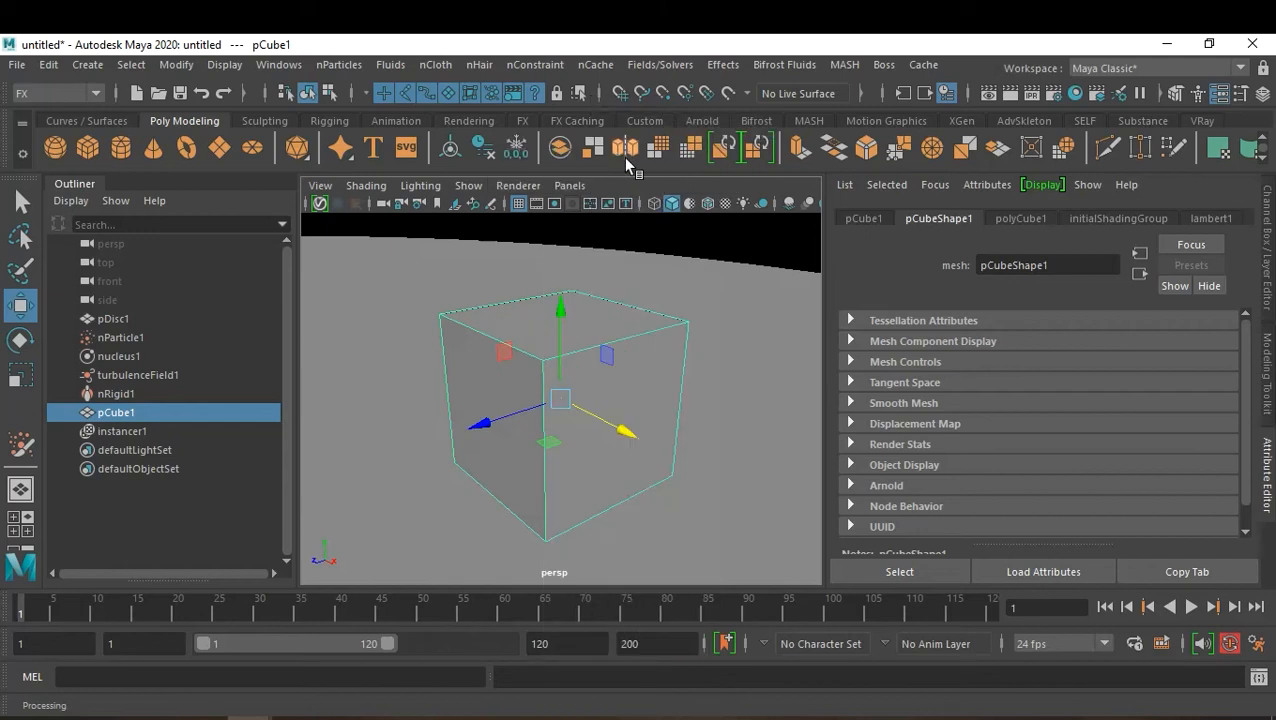
Step: Try to color the cube teal through the shared lambert1 material, with hue about 154.6 and saturation 0.897, and undo it
{"action": "left_click", "coordinate": [1212, 219]}
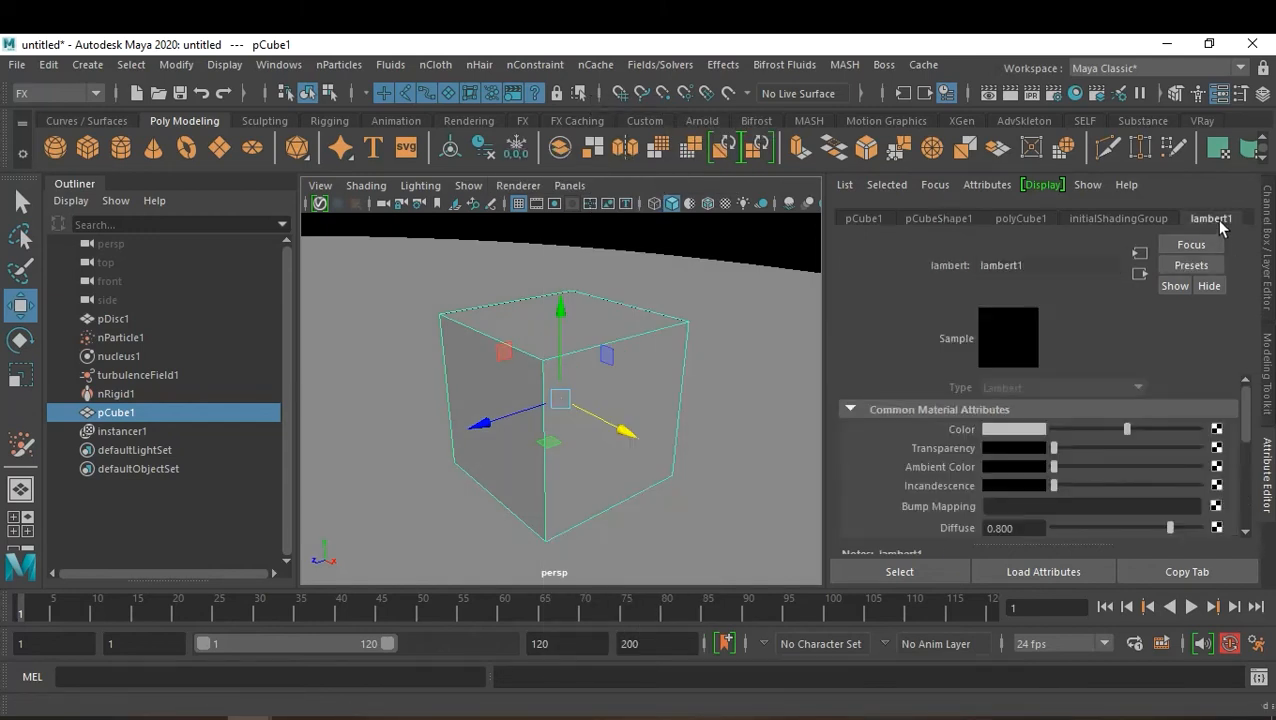
{"action": "left_click", "coordinate": [1030, 430]}
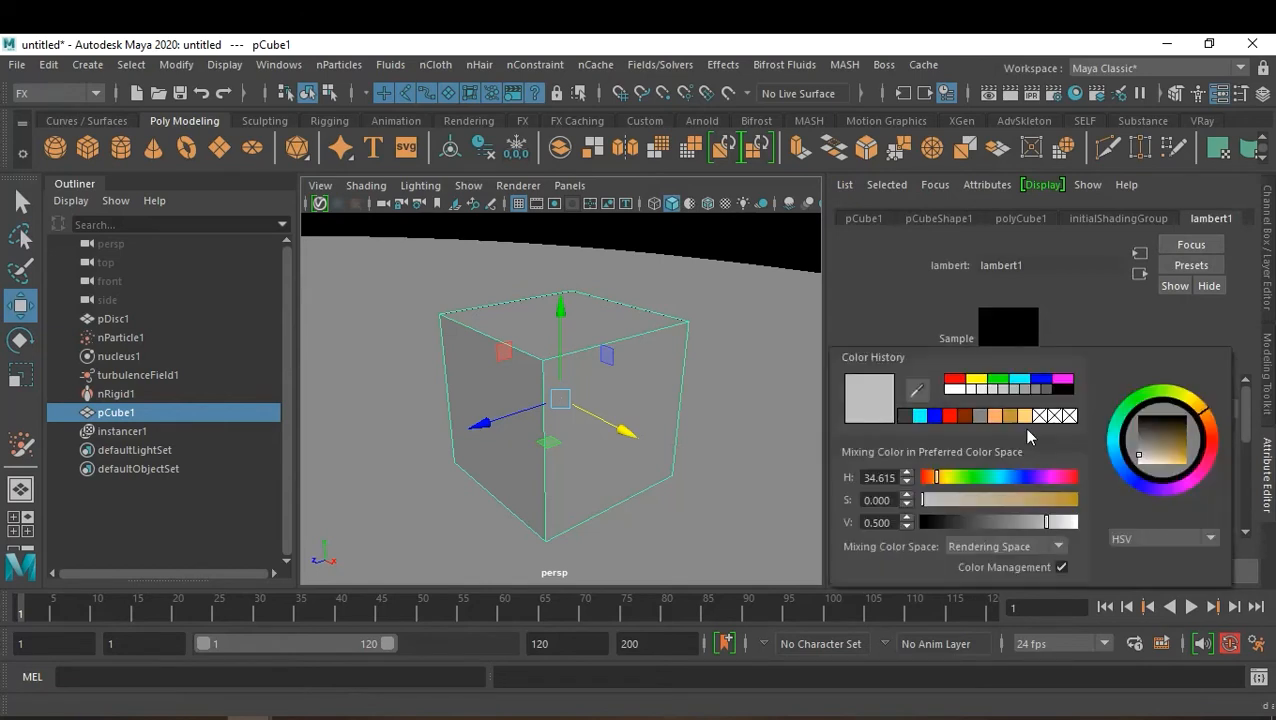
{"action": "left_click", "coordinate": [1028, 431]}
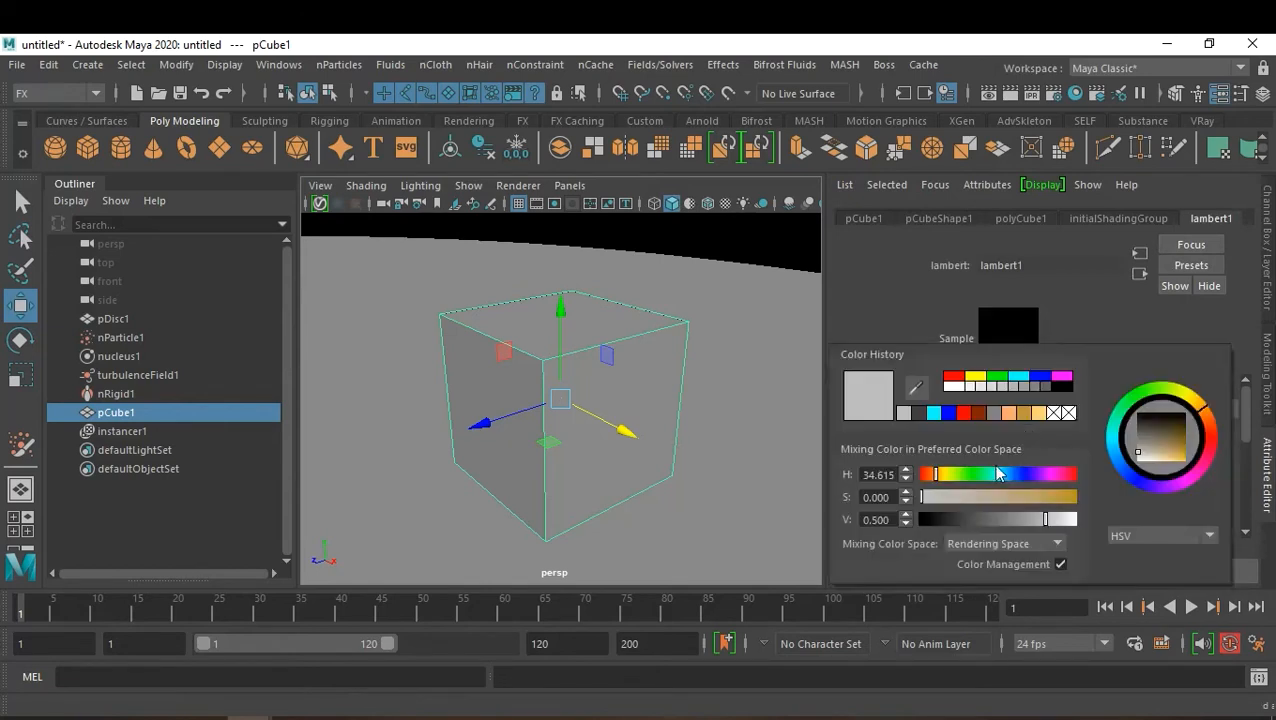
{"action": "left_click", "coordinate": [986, 477]}
{"action": "left_click_drag", "start_coordinate": [1037, 497], "coordinate": [1060, 498]}
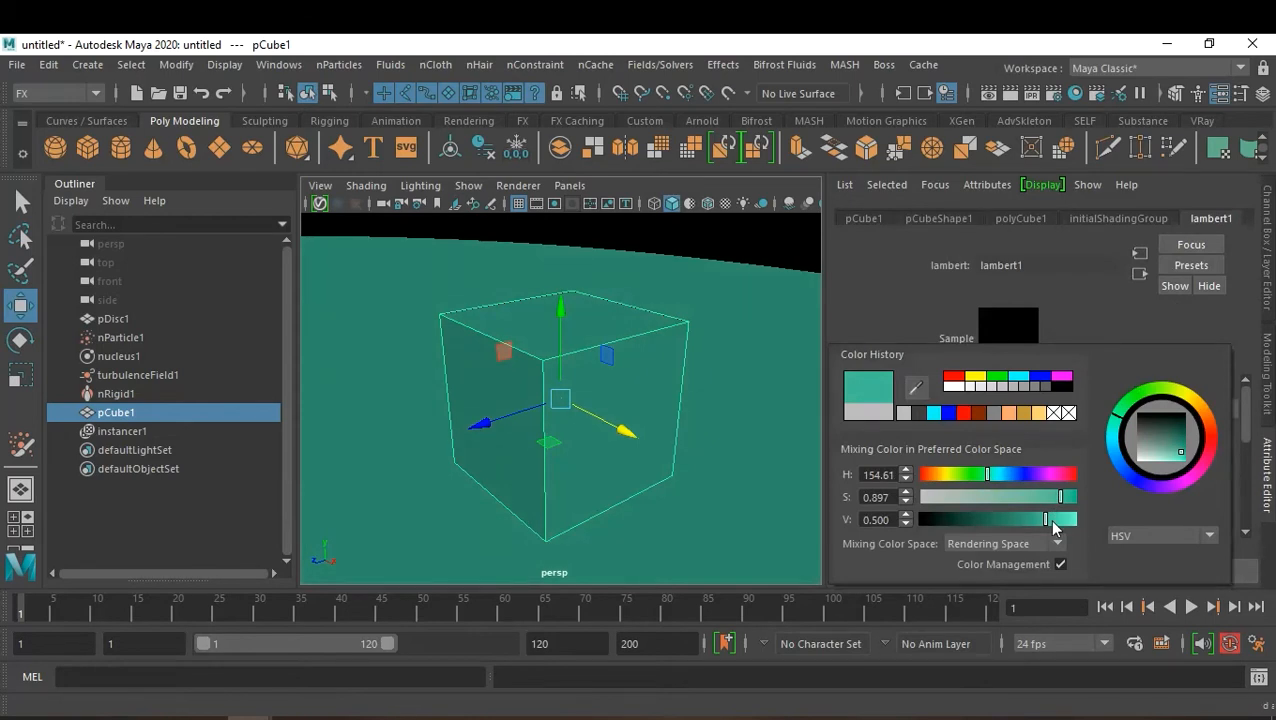
{"action": "left_click", "coordinate": [720, 325]}
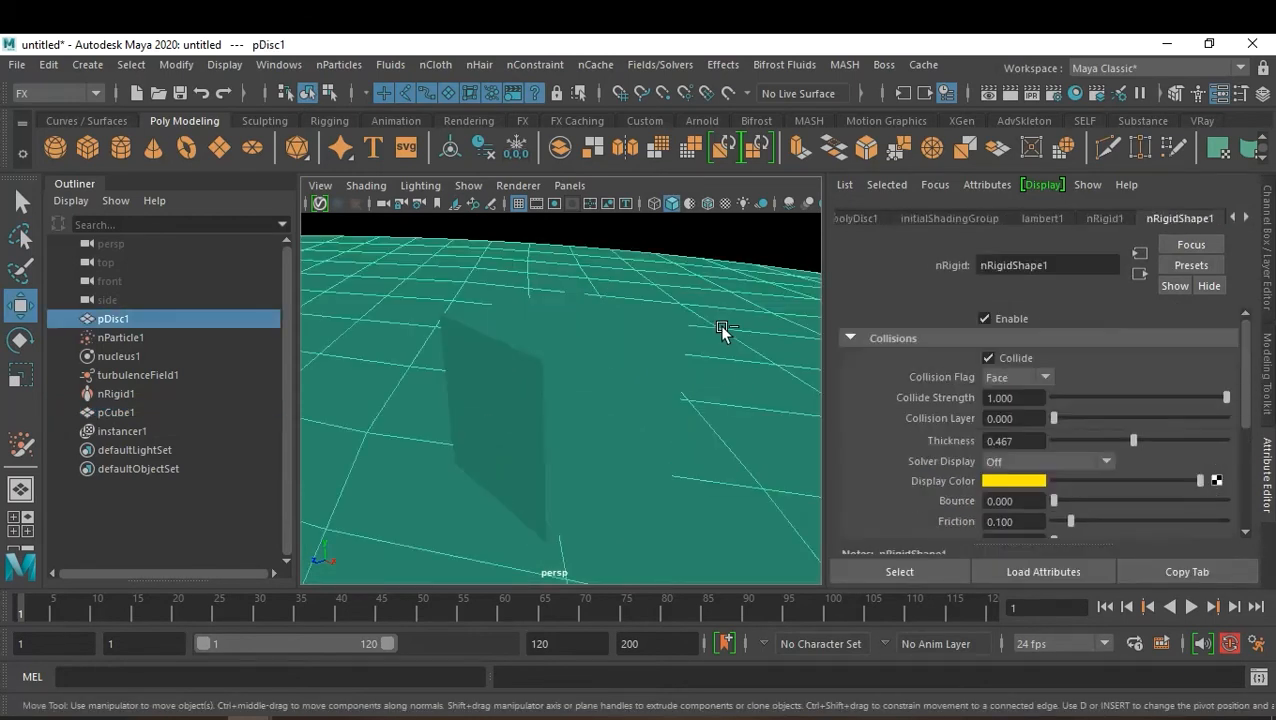
{"action": "key", "text": "ctrl+z"}
{"action": "key", "text": "ctrl+z"}
Step: Assign a new Lambert material to the source cube, color it light orange from the color history, and deselect the cube
{"action": "right_click", "coordinate": [660, 372]}
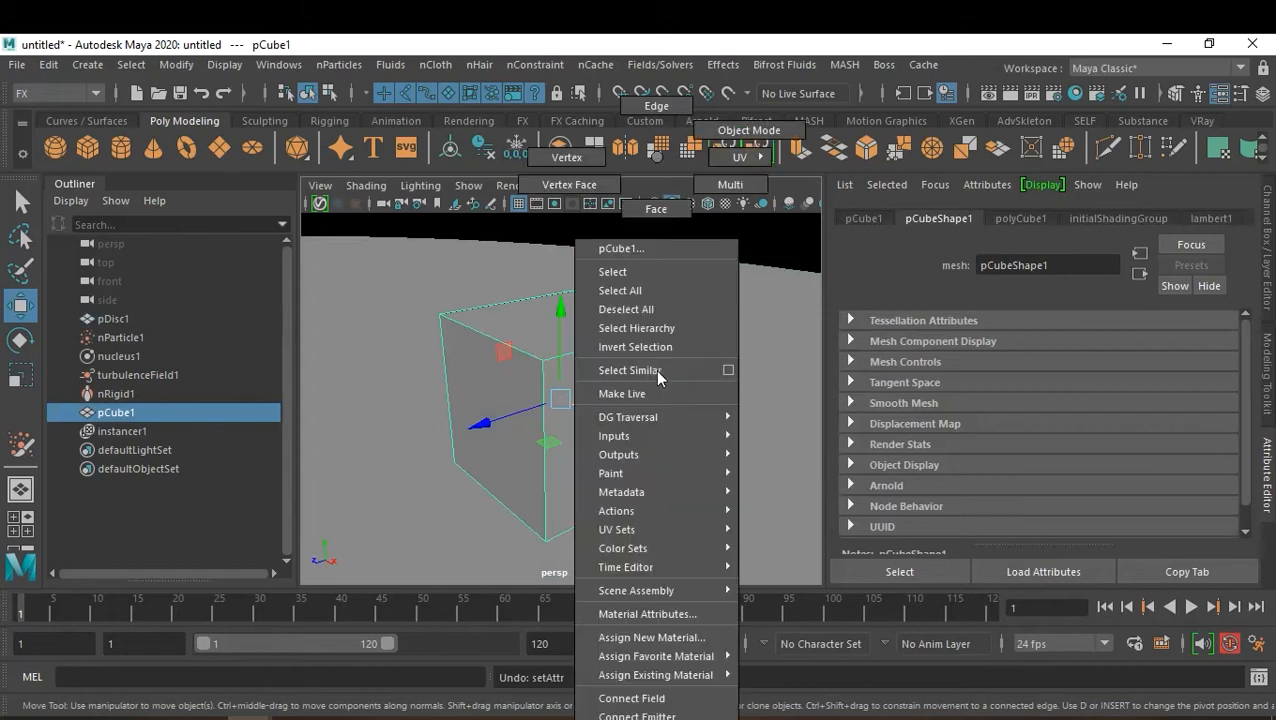
{"action": "mouse_move", "coordinate": [692, 657]}
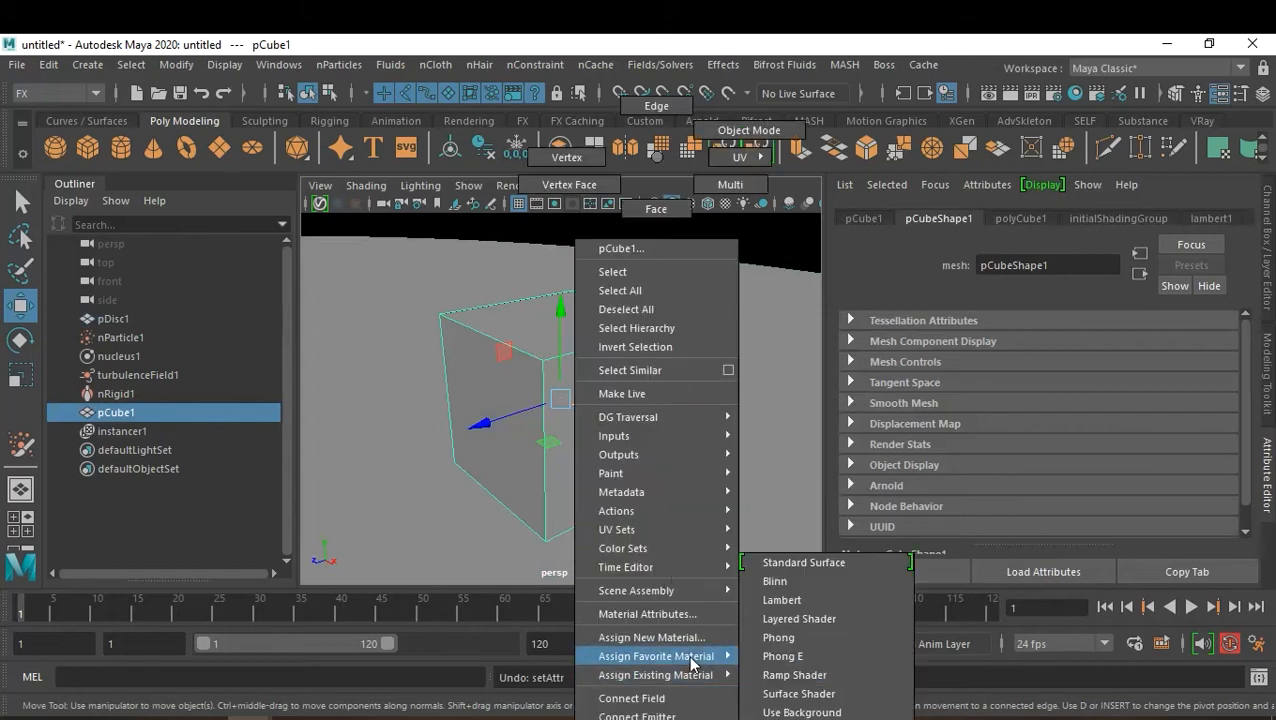
{"action": "left_click", "coordinate": [799, 600]}
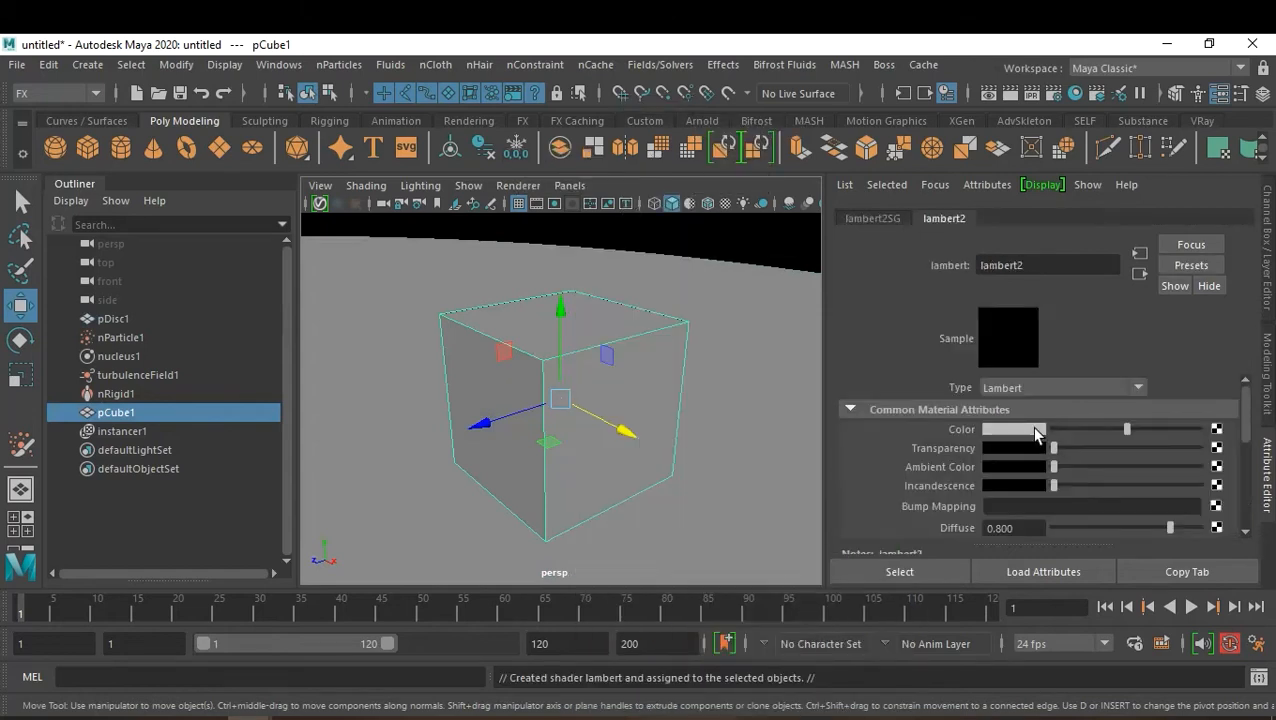
{"action": "left_click", "coordinate": [1032, 429]}
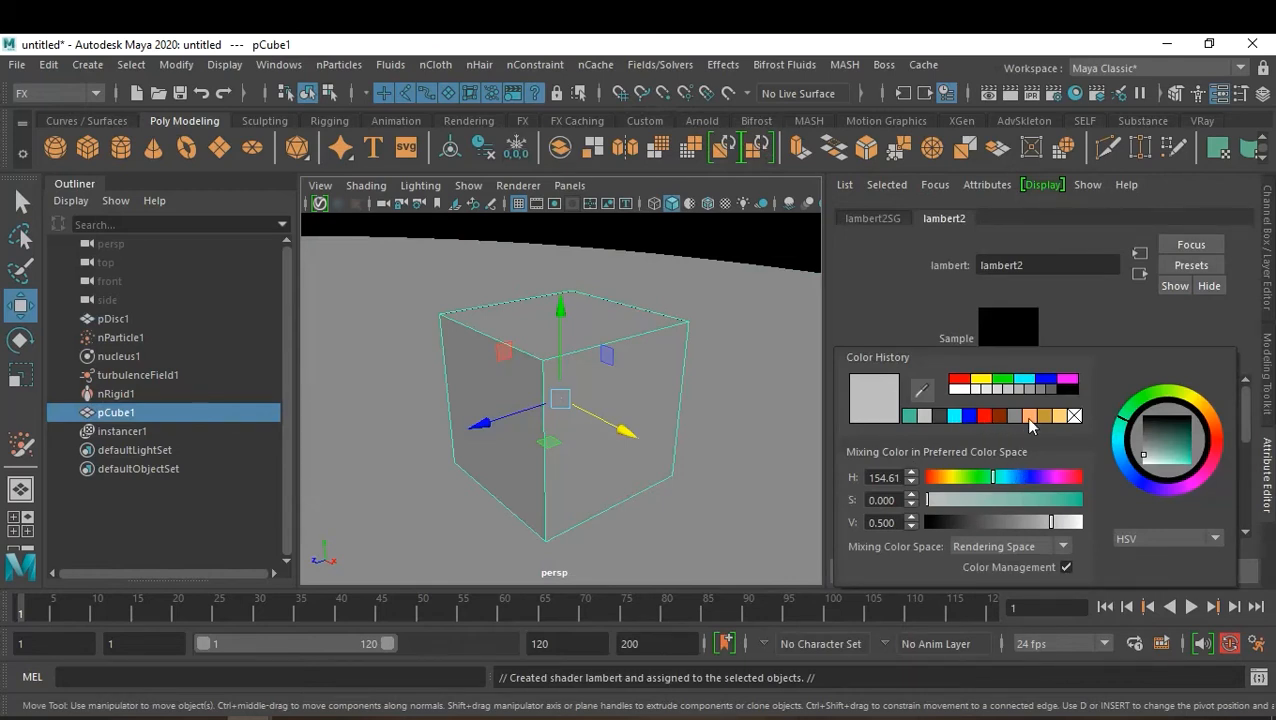
{"action": "left_click", "coordinate": [1030, 416]}
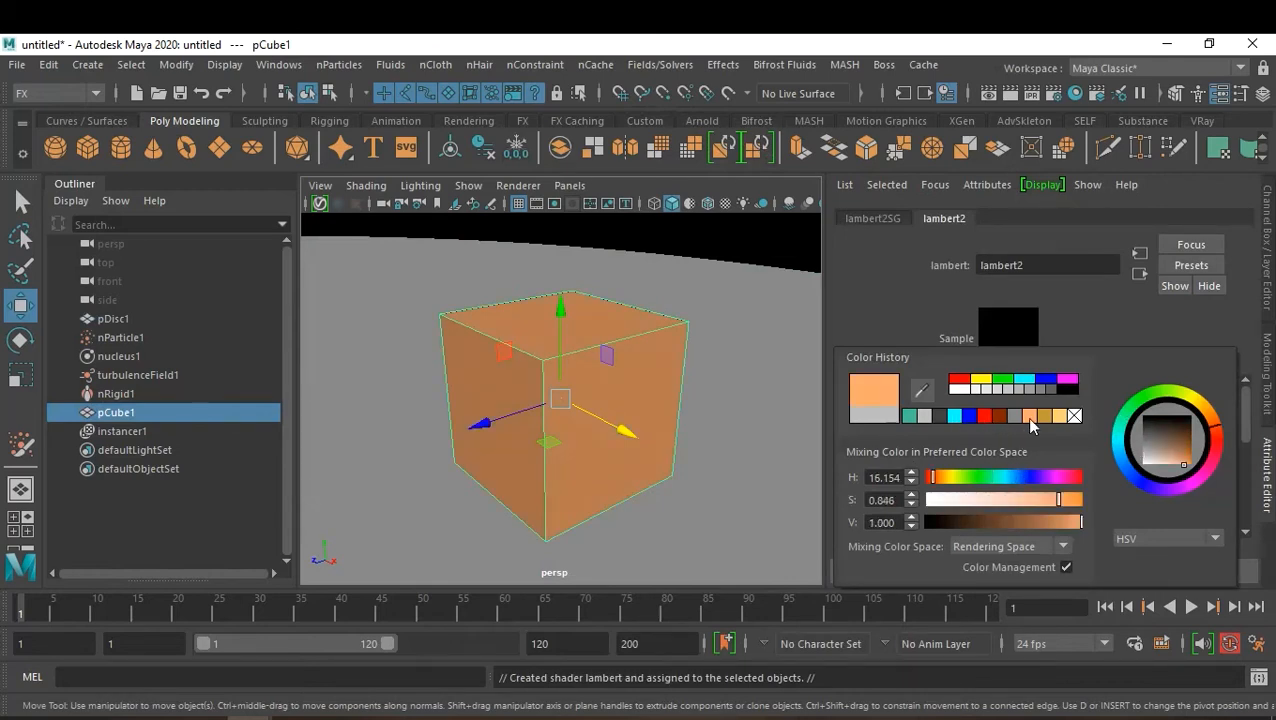
{"action": "left_click", "coordinate": [755, 262]}
{"action": "scroll", "coordinate": [650, 380], "scroll_direction": "down", "scroll_amount": 5}
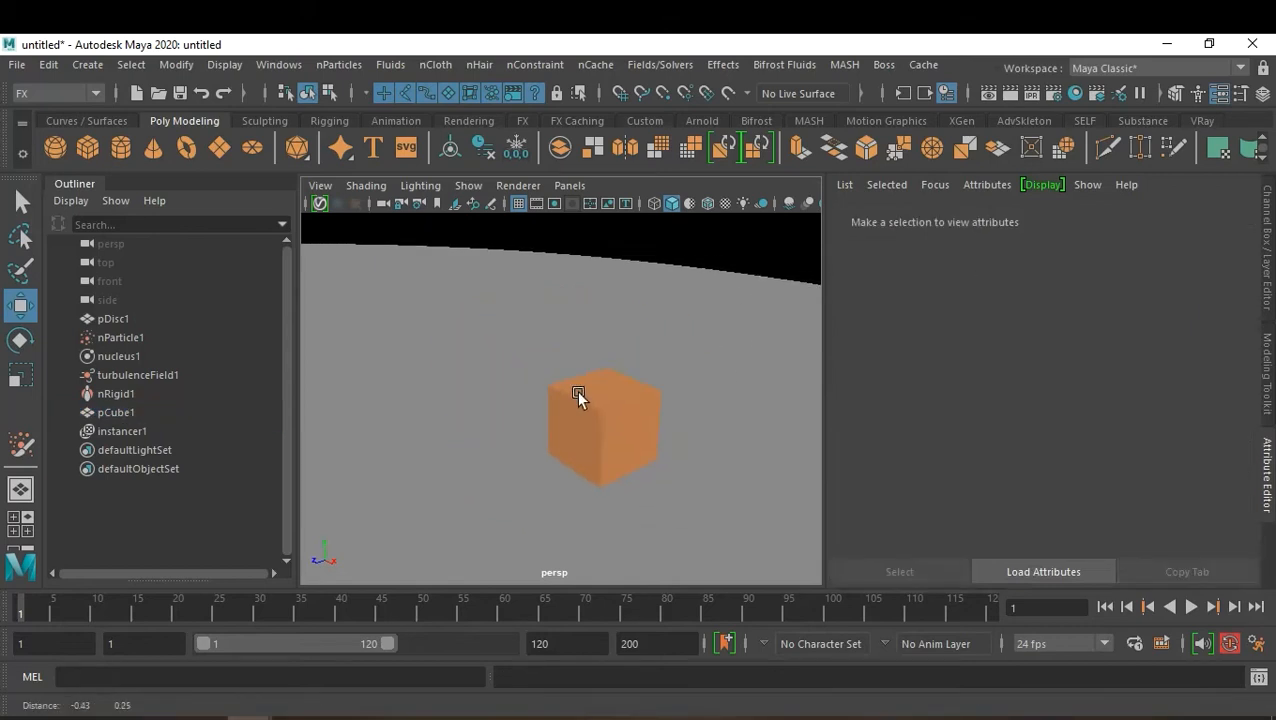
Step: Assign a separate new Lambert material to the disc and set its color to cyan, with hue 180
{"action": "left_click", "coordinate": [710, 342]}
{"action": "right_click_drag", "start_coordinate": [710, 341], "coordinate": [866, 601]}
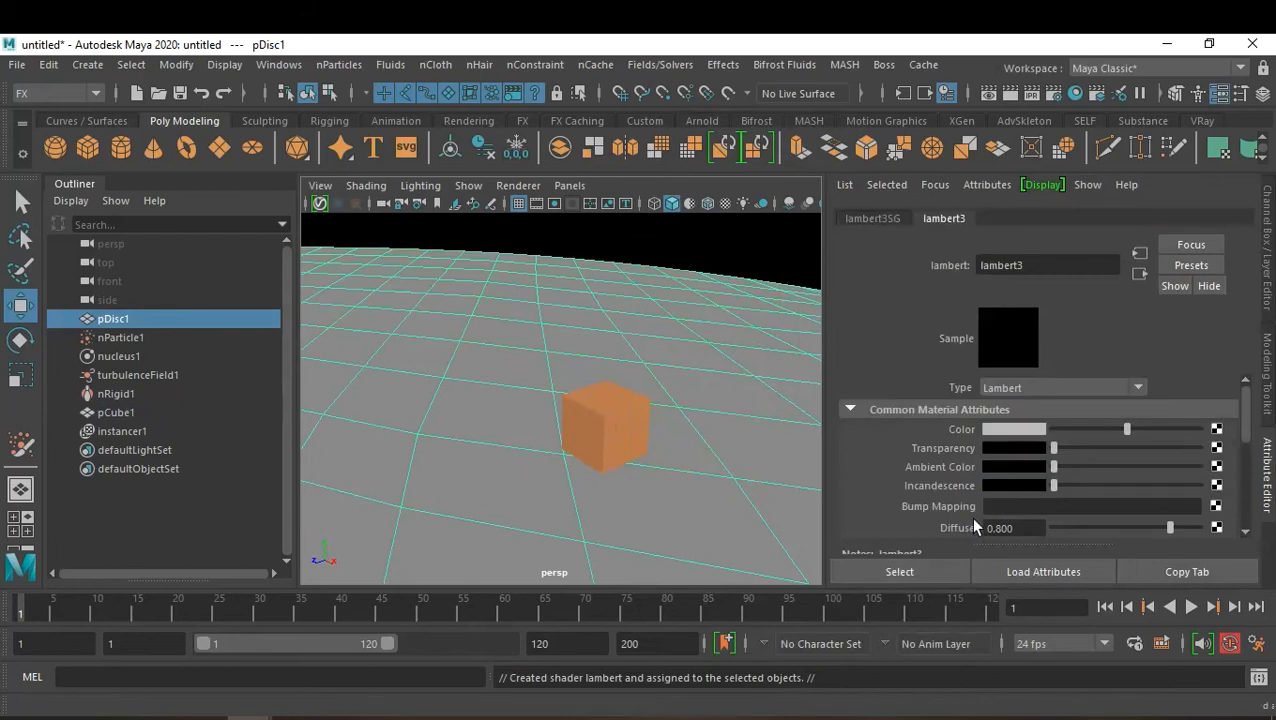
{"action": "left_click", "coordinate": [1025, 428]}
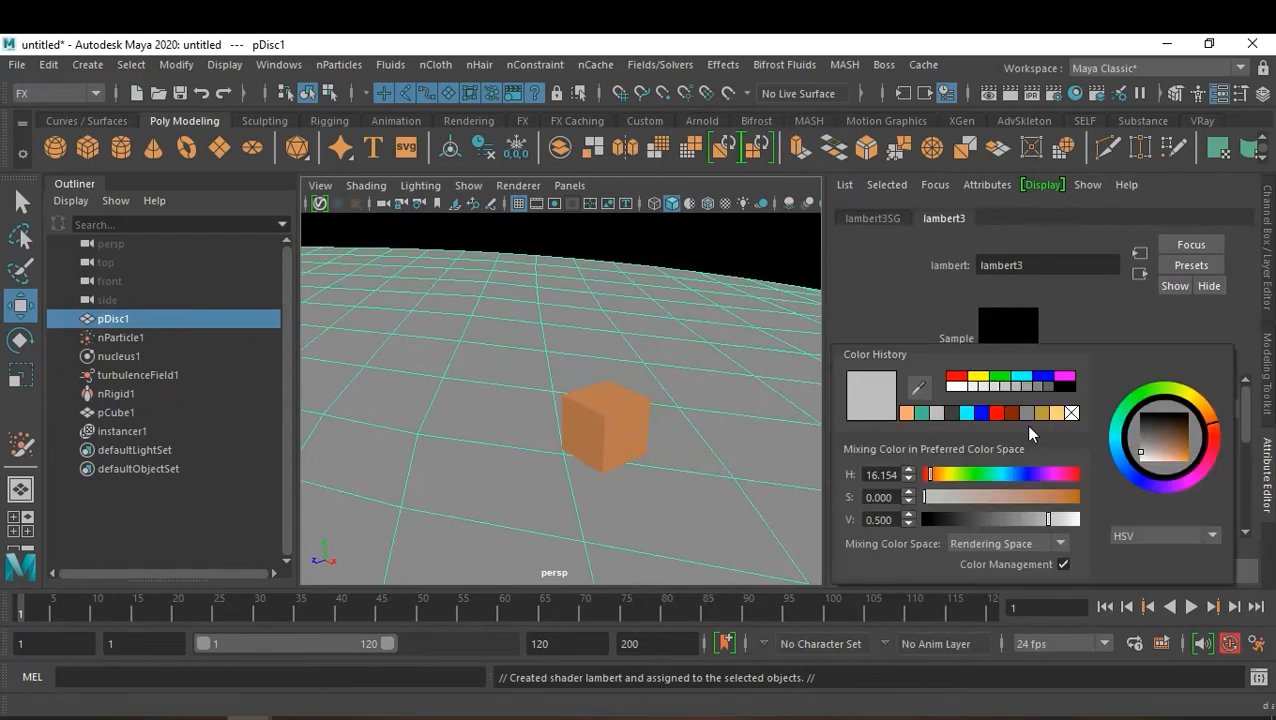
{"action": "left_click", "coordinate": [908, 413]}
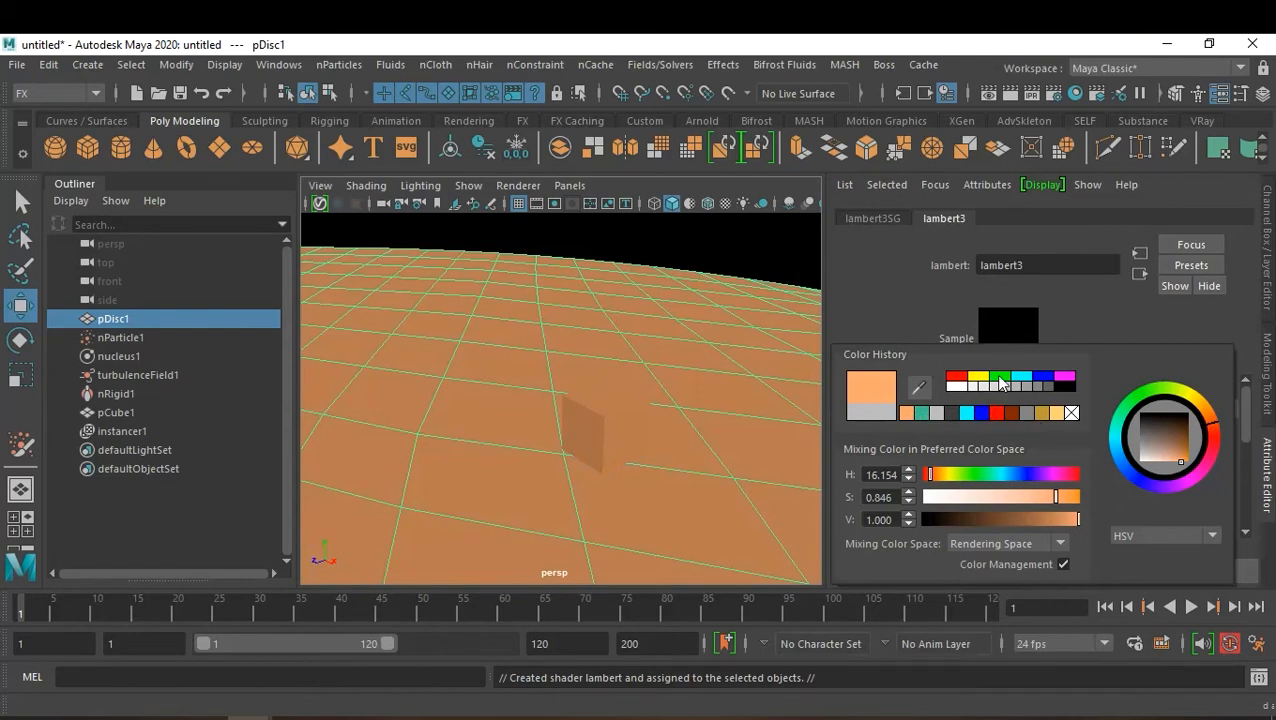
{"action": "left_click", "coordinate": [977, 377]}
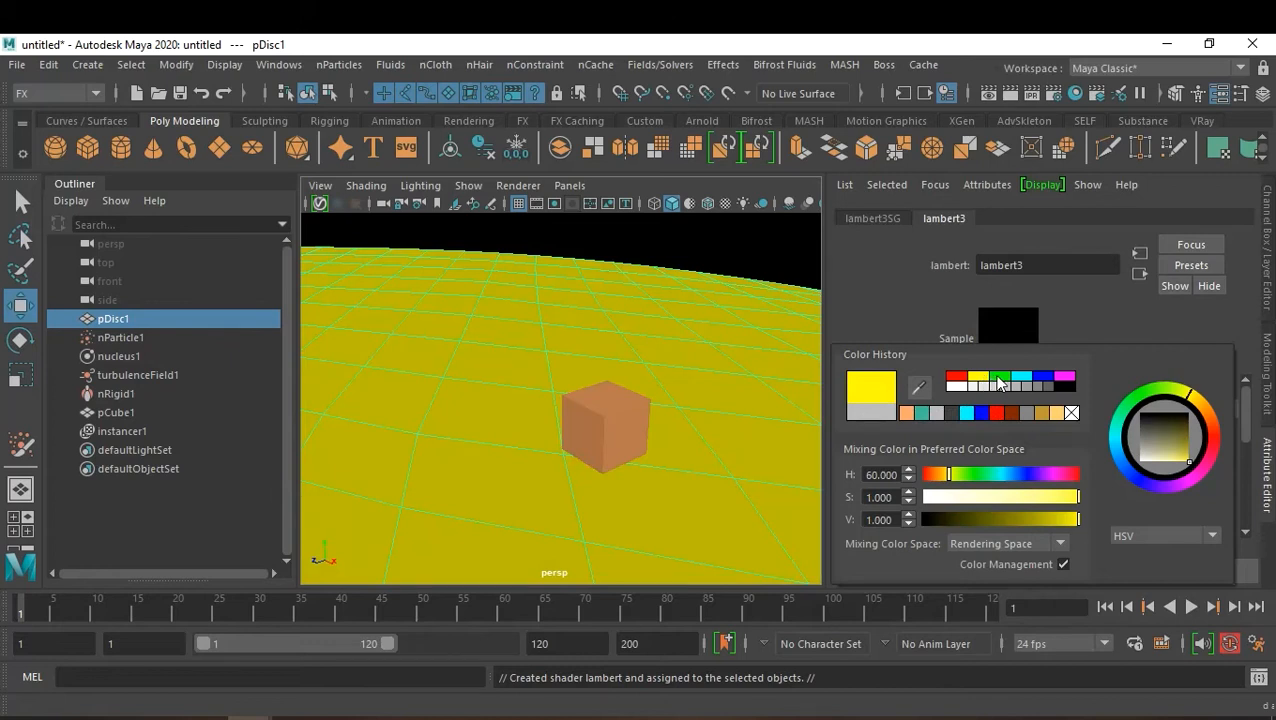
{"action": "left_click", "coordinate": [1022, 378]}
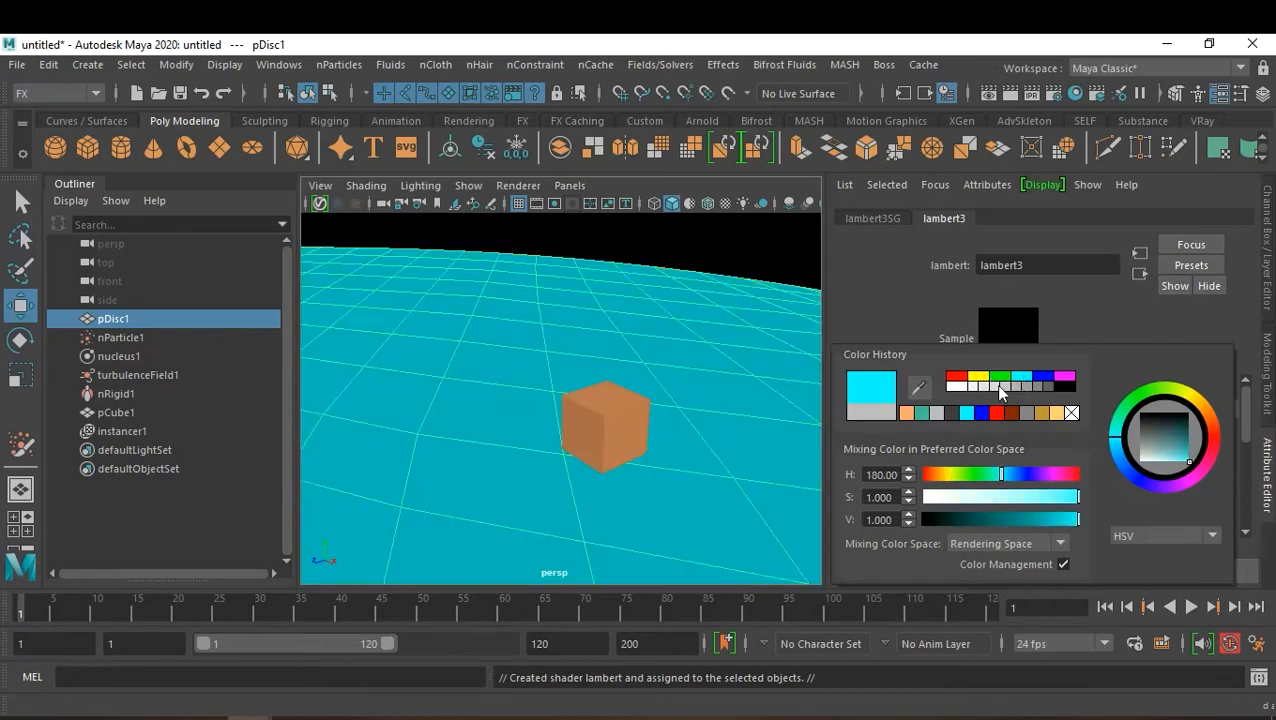
{"action": "scroll", "coordinate": [497, 452], "scroll_direction": "down", "scroll_amount": 2}
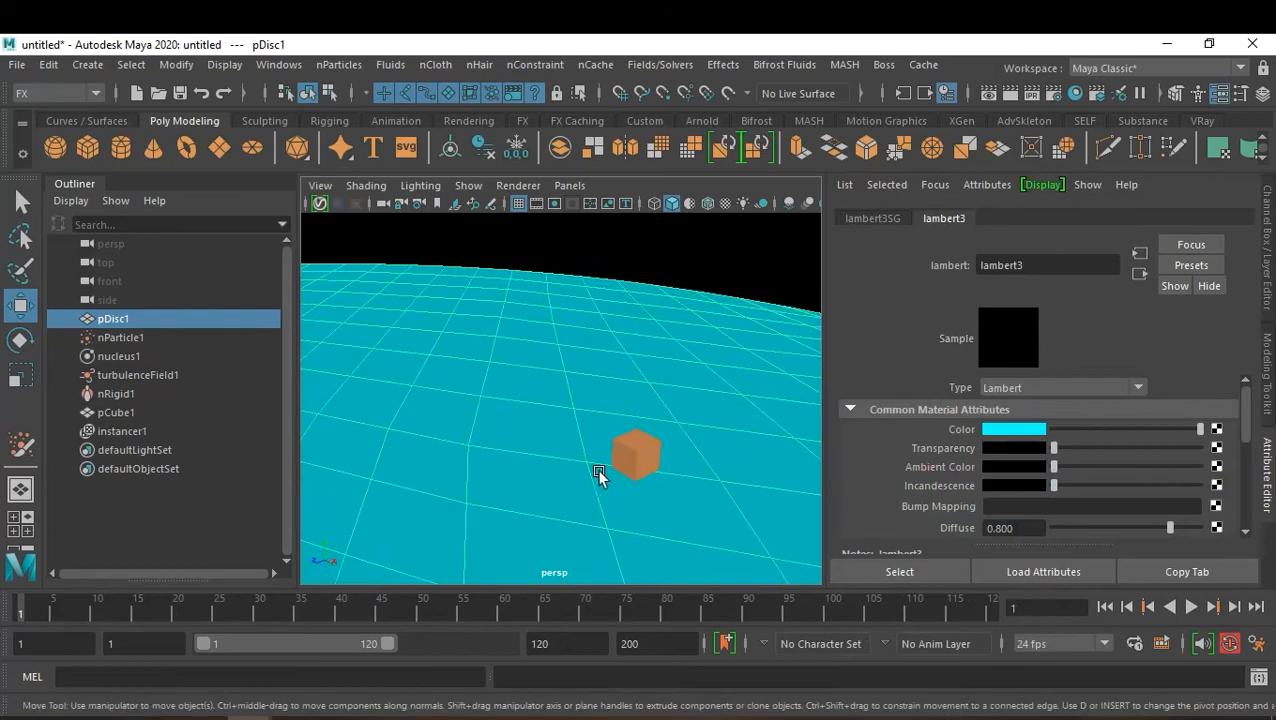
{"action": "scroll", "coordinate": [493, 440], "scroll_direction": "down", "scroll_amount": 3}
{"action": "scroll", "coordinate": [513, 421], "scroll_direction": "down", "scroll_amount": 3}
{"action": "left_click_drag", "start_coordinate": [575, 397], "coordinate": [617, 425], "text": "alt"}
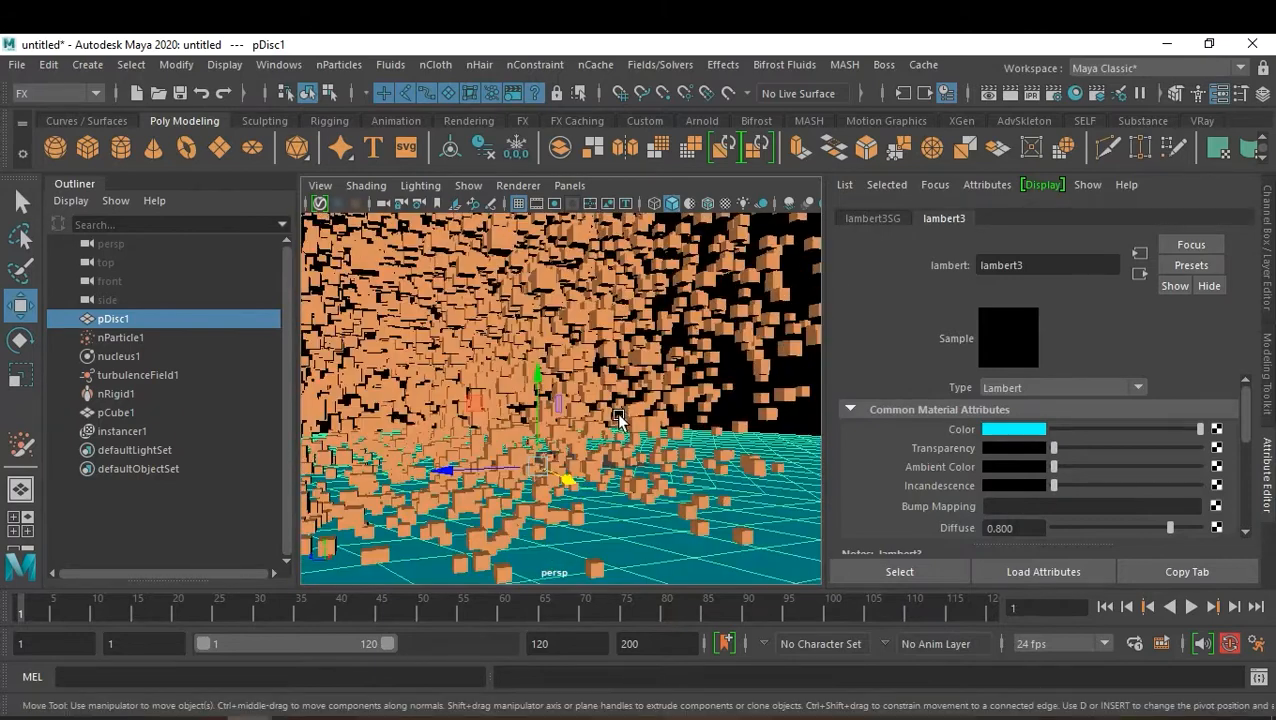
Step: Deselect the disc and turn on Hardware Fog in the perspective view
{"action": "left_click", "coordinate": [789, 412]}
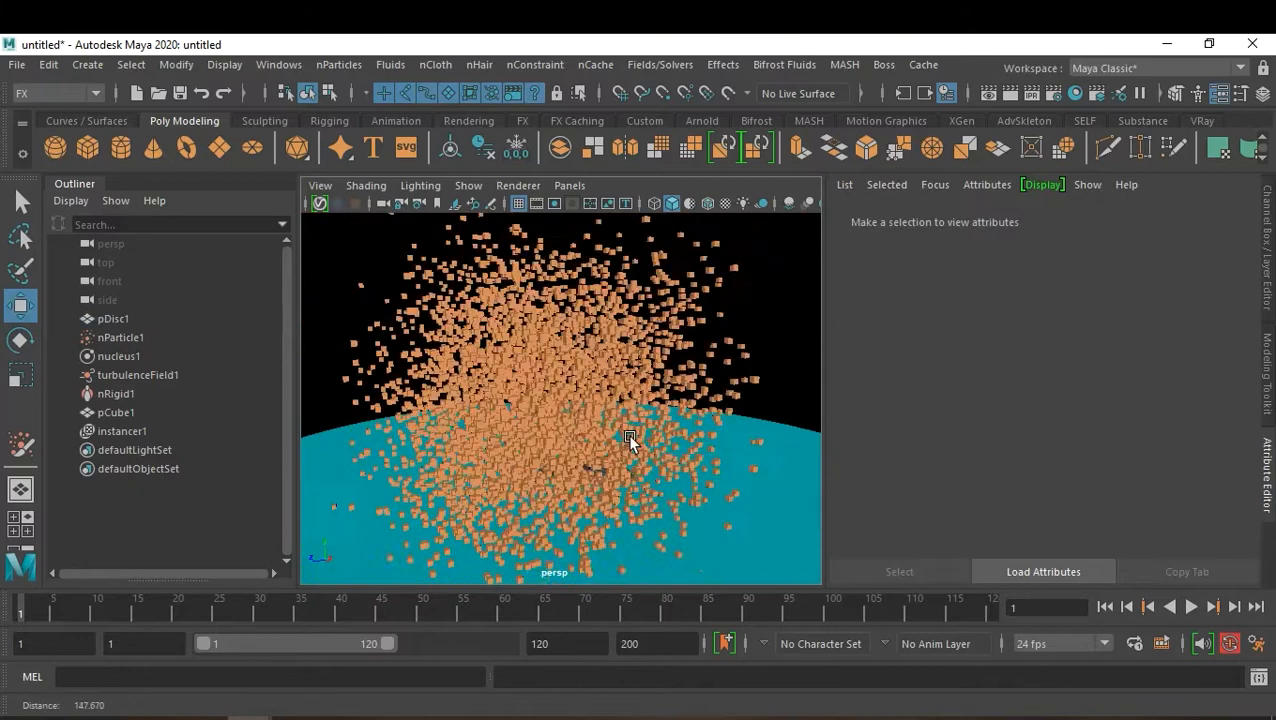
{"action": "left_click_drag", "start_coordinate": [615, 434], "coordinate": [638, 465], "text": "alt"}
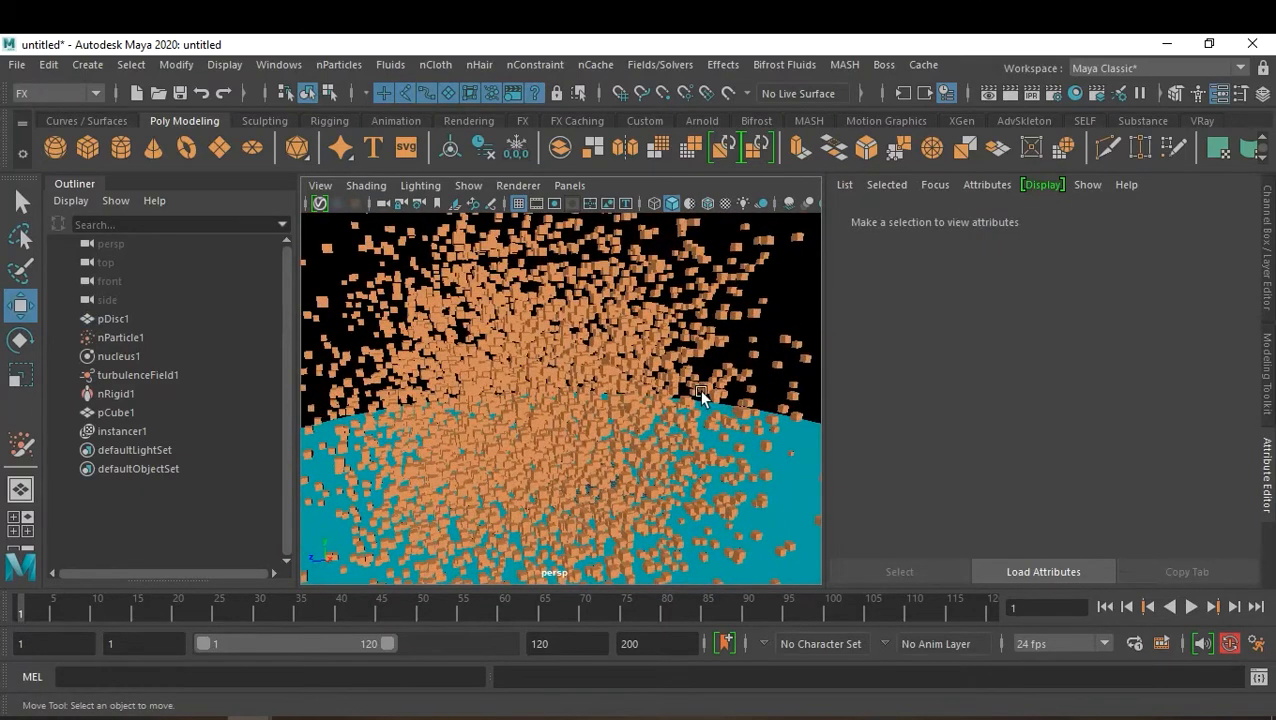
{"action": "left_click", "coordinate": [376, 188]}
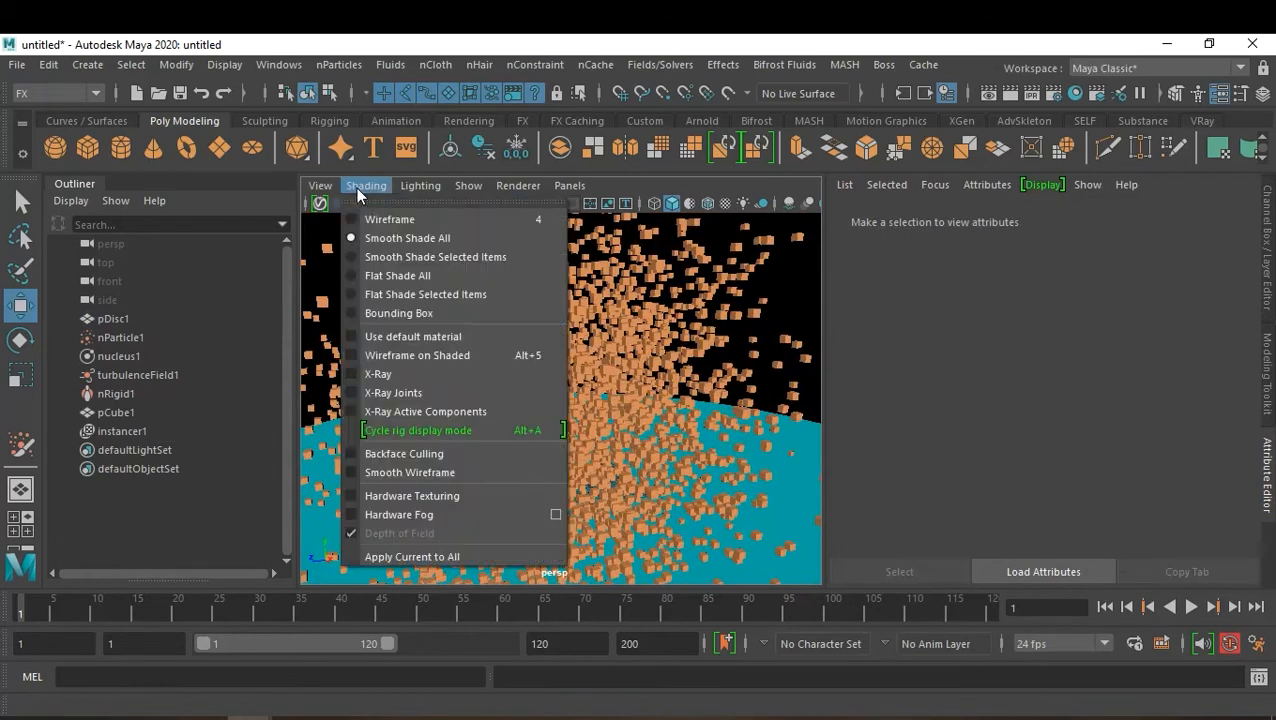
{"action": "left_click", "coordinate": [398, 515]}
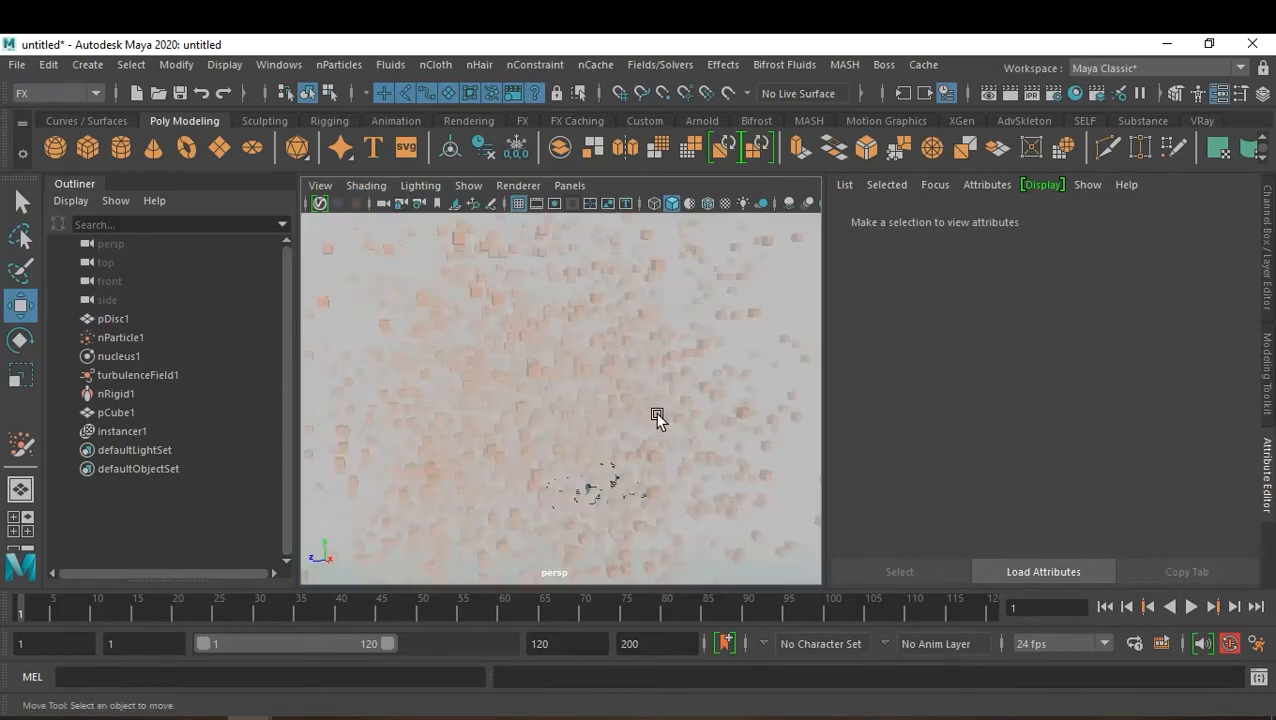
{"action": "right_click_drag", "start_coordinate": [521, 396], "coordinate": [634, 427], "text": "alt"}
{"action": "left_click_drag", "start_coordinate": [627, 421], "coordinate": [643, 413], "text": "alt"}
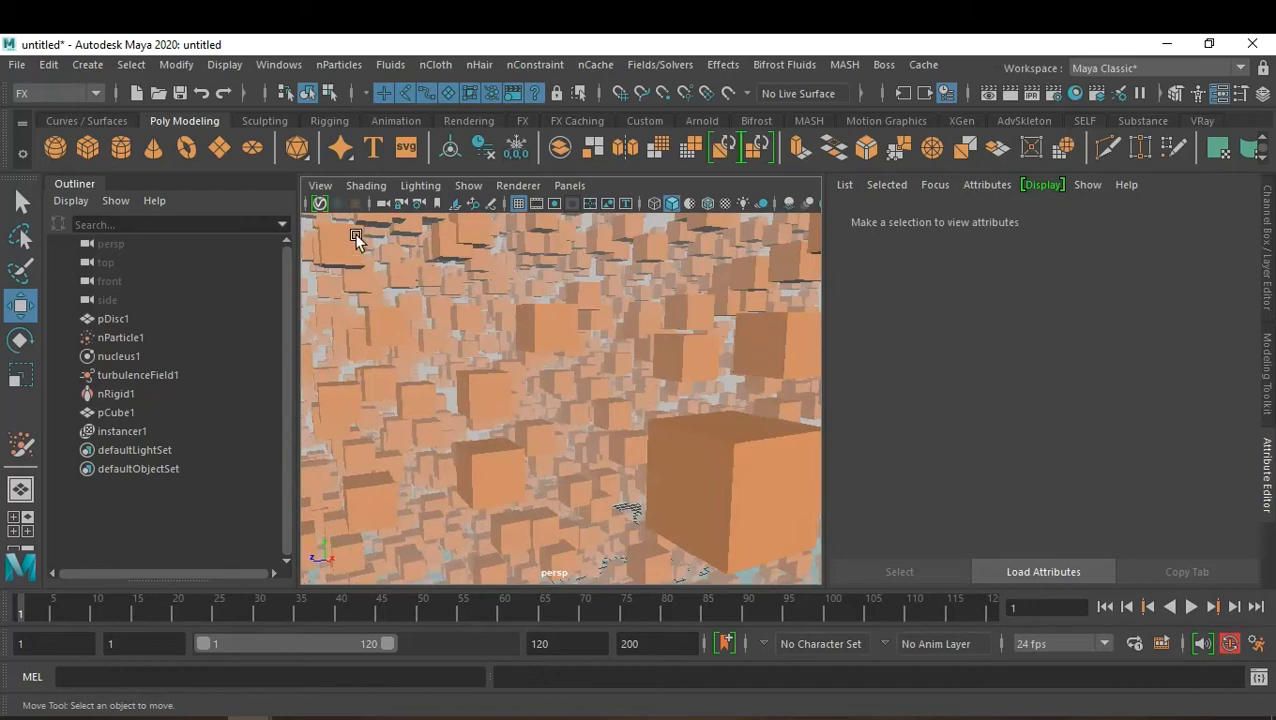
Step: In the Hardware Fog options, set the falloff to Exponential and the density to 0.051
{"action": "left_click", "coordinate": [367, 186]}
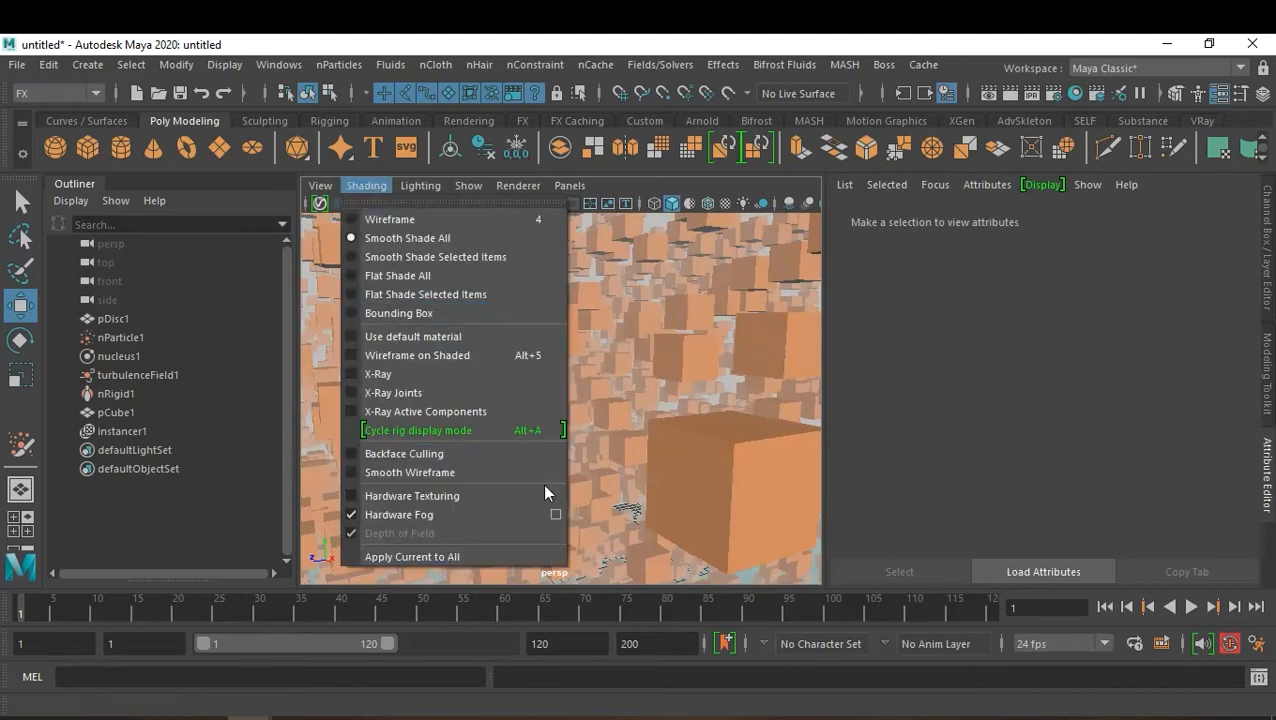
{"action": "left_click", "coordinate": [556, 514]}
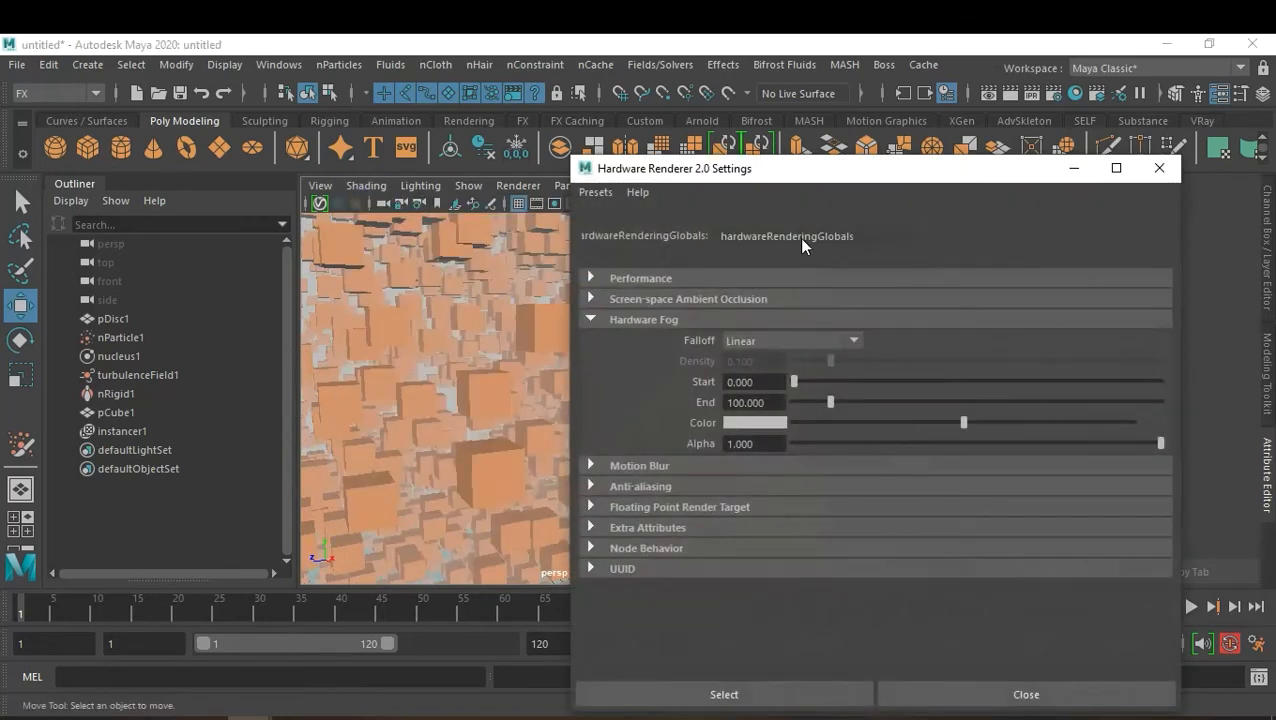
{"action": "left_click_drag", "start_coordinate": [810, 179], "coordinate": [953, 187]}
{"action": "left_click", "coordinate": [941, 352]}
{"action": "left_click", "coordinate": [922, 393]}
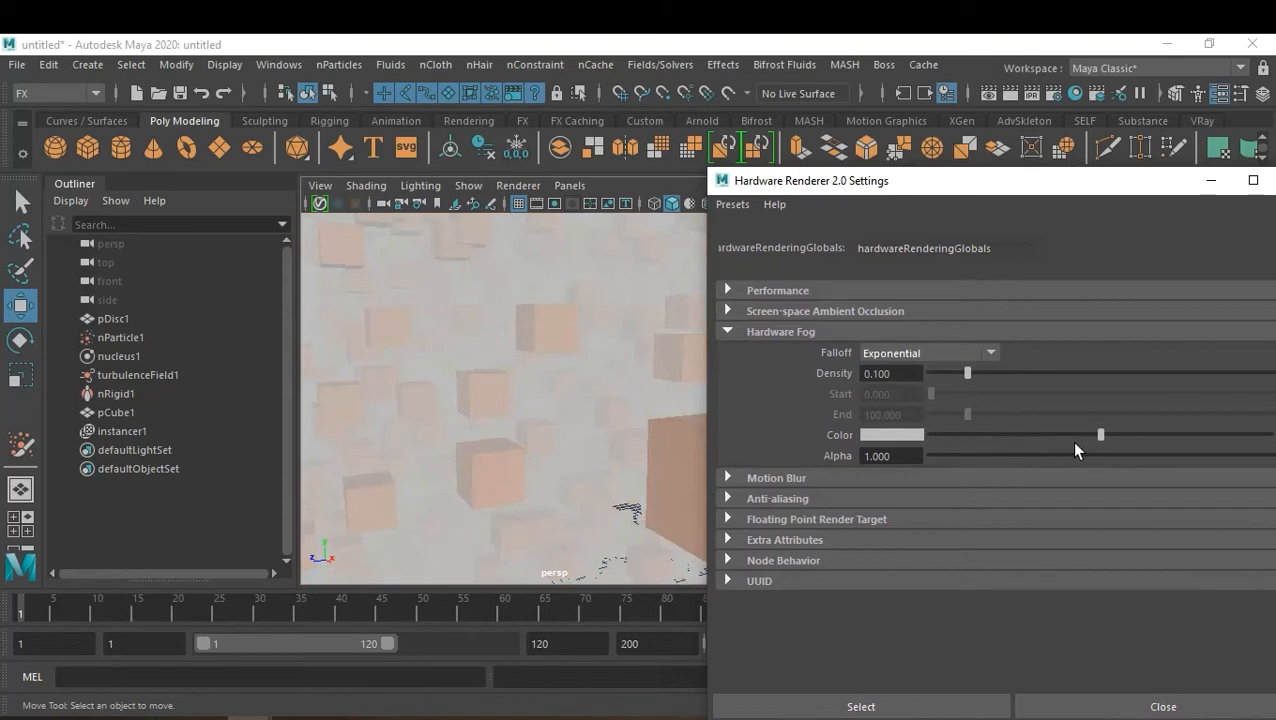
{"action": "left_click_drag", "start_coordinate": [967, 374], "coordinate": [950, 375]}
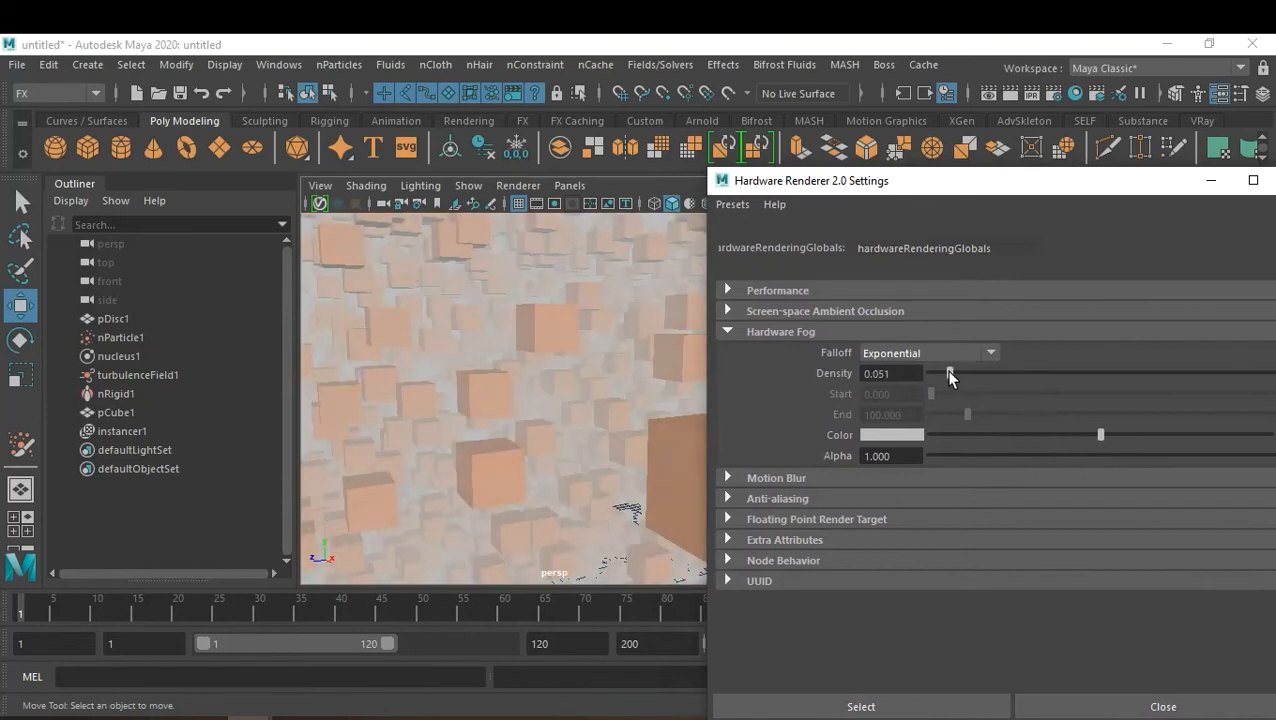
Step: Set the fog color to the orange from the color history, lower its saturation to a pale peach, and close the renderer settings
{"action": "left_click", "coordinate": [903, 436]}
{"action": "left_click", "coordinate": [799, 423]}
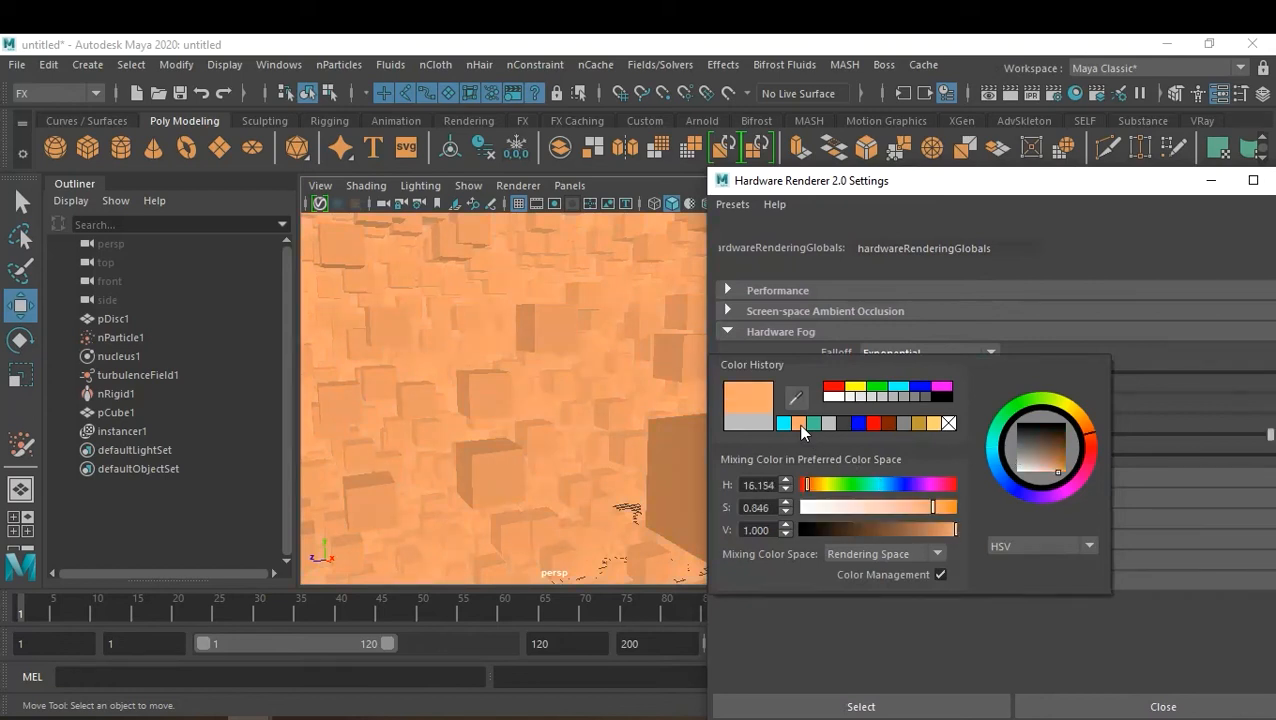
{"action": "left_click_drag", "start_coordinate": [933, 508], "coordinate": [889, 502]}
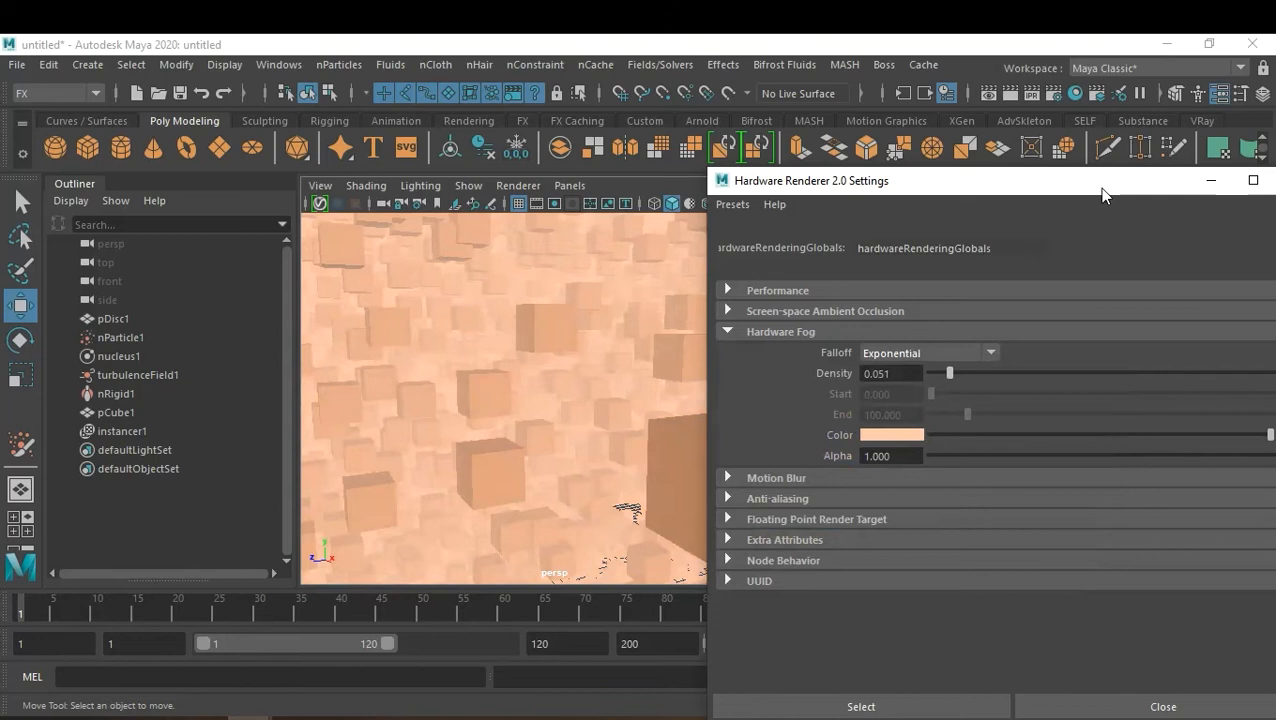
{"action": "left_click_drag", "start_coordinate": [1170, 186], "coordinate": [1082, 193]}
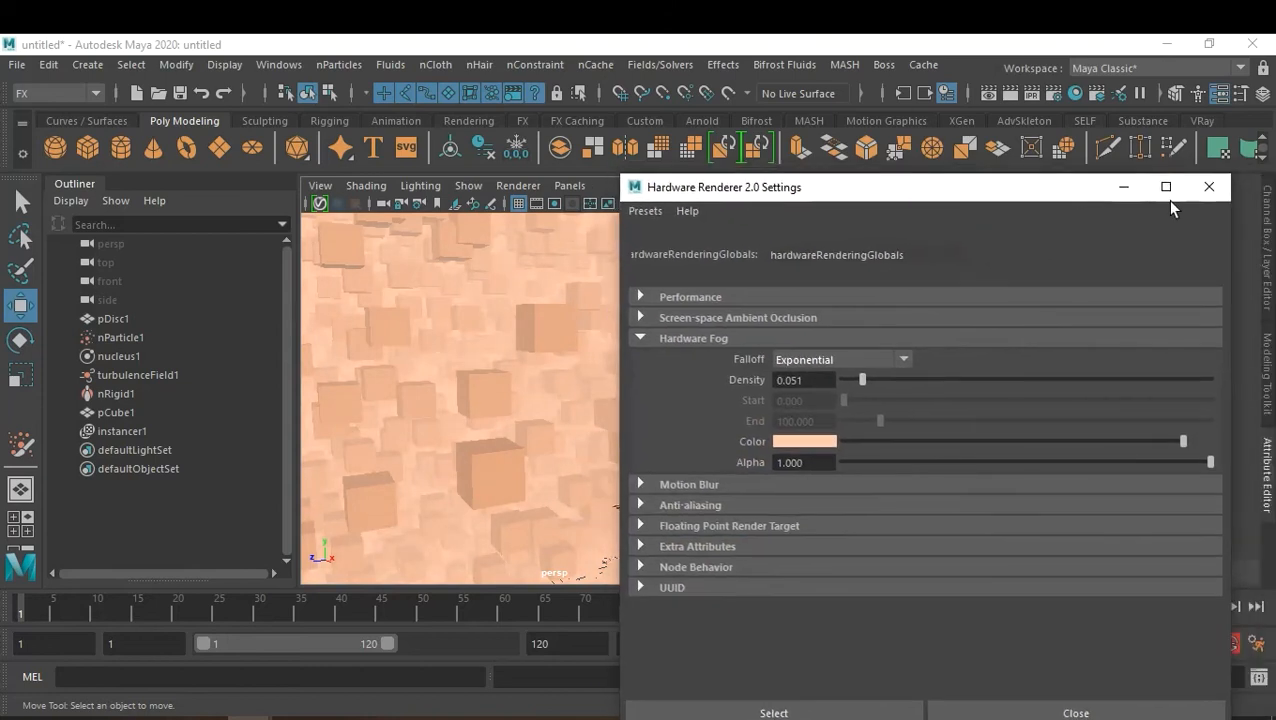
{"action": "left_click", "coordinate": [1190, 192]}
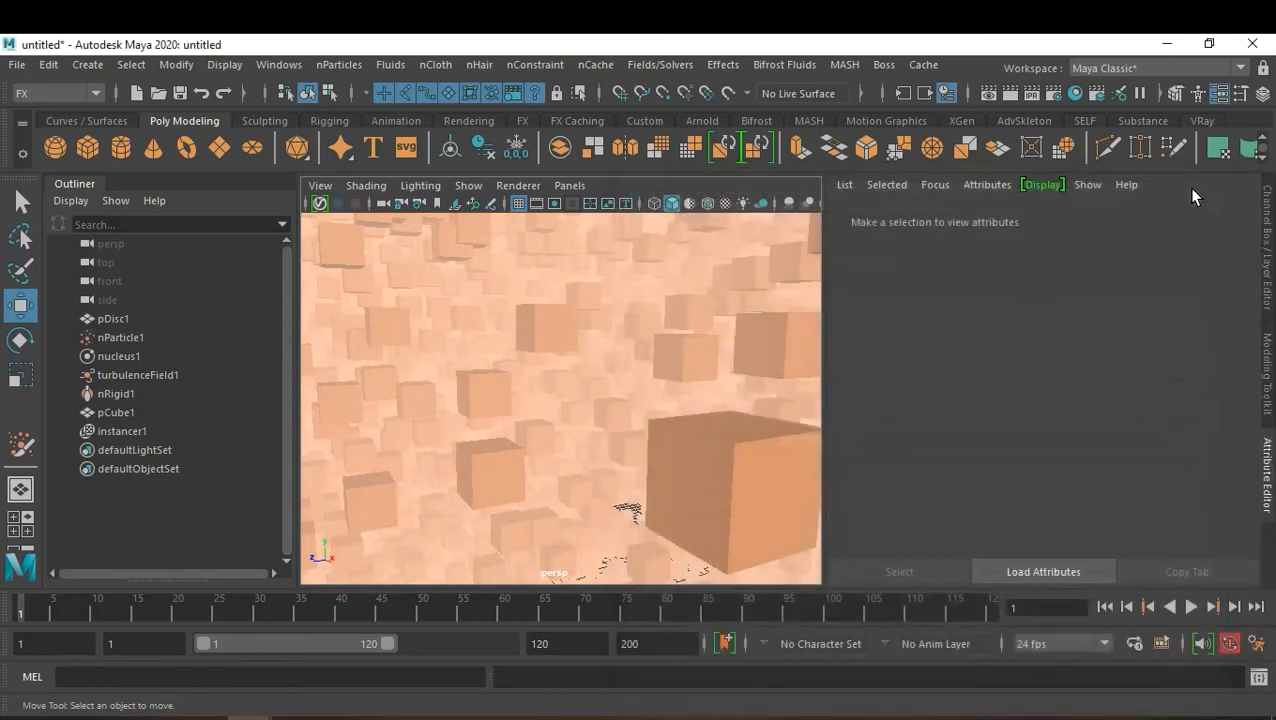
Step: Frame the source cube pCube1 and pick its top face to inspect it
{"action": "left_click", "coordinate": [118, 320]}
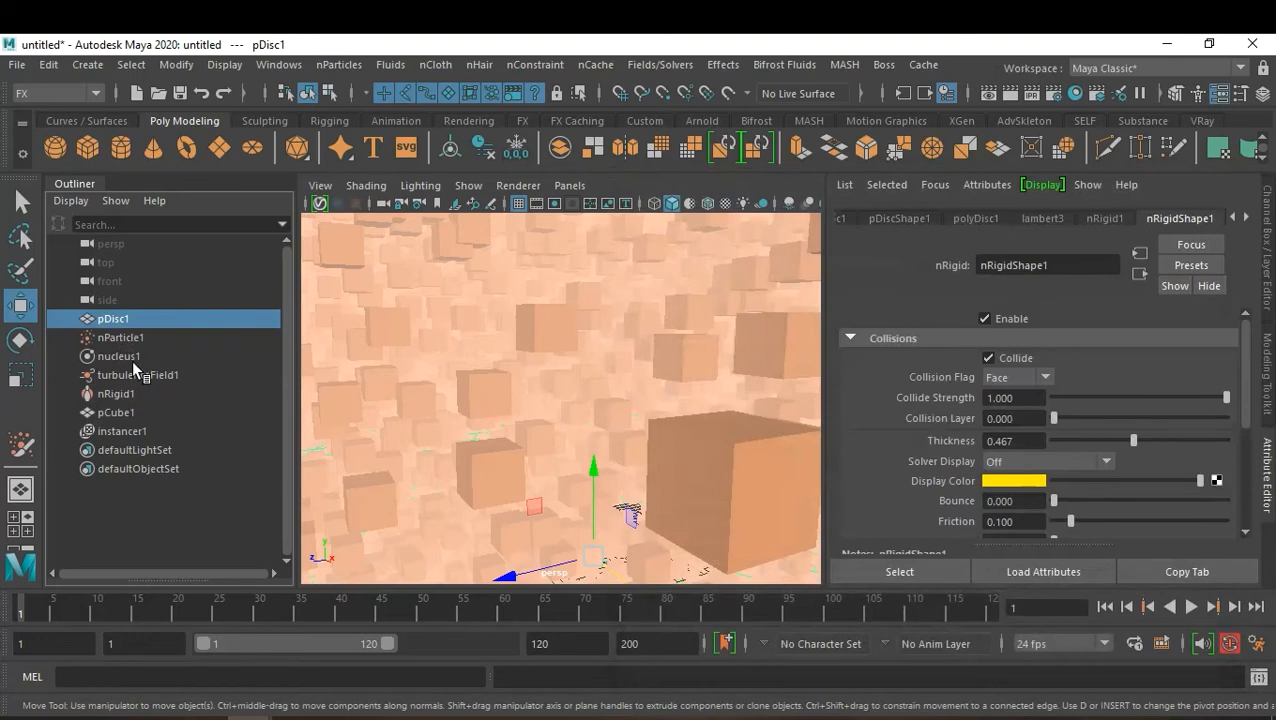
{"action": "left_click", "coordinate": [126, 410]}
{"action": "key", "text": "f"}
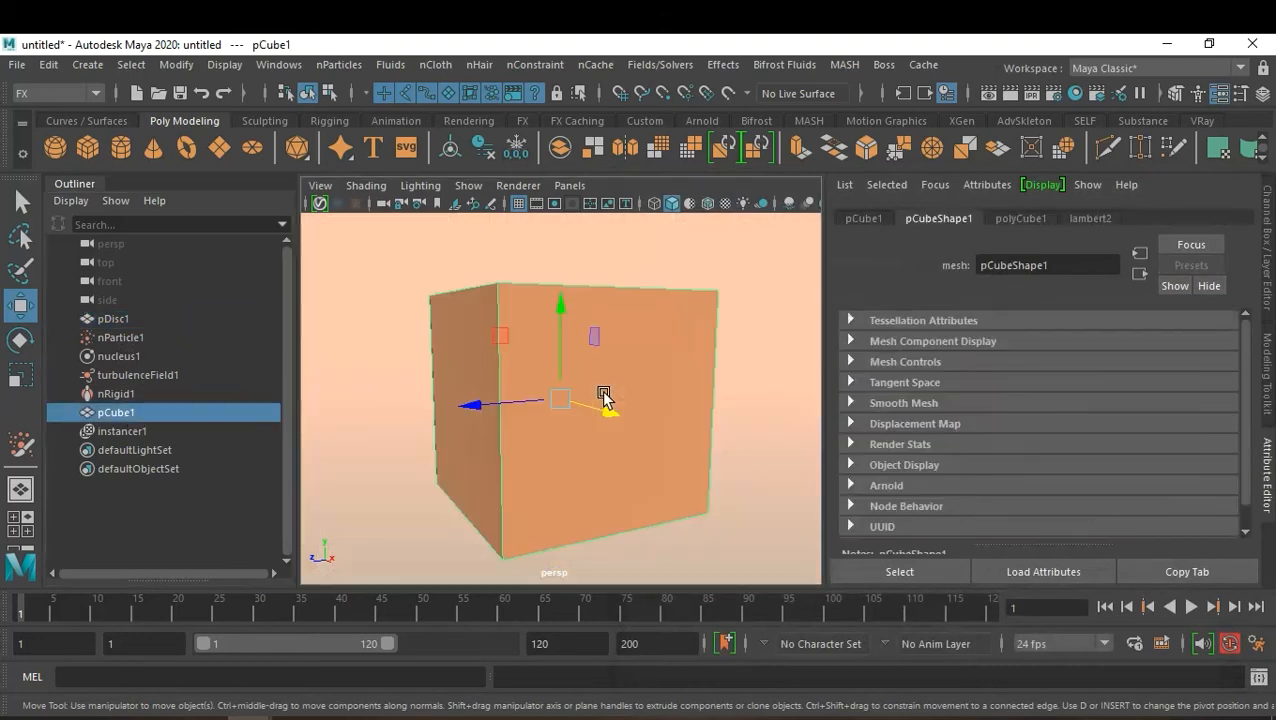
{"action": "mouse_move", "coordinate": [628, 412]}
{"action": "left_mouse_down", "text": "alt"}
{"action": "mouse_move", "coordinate": [624, 433]}
{"action": "mouse_move", "coordinate": [644, 422]}
{"action": "left_mouse_up", "text": "alt"}
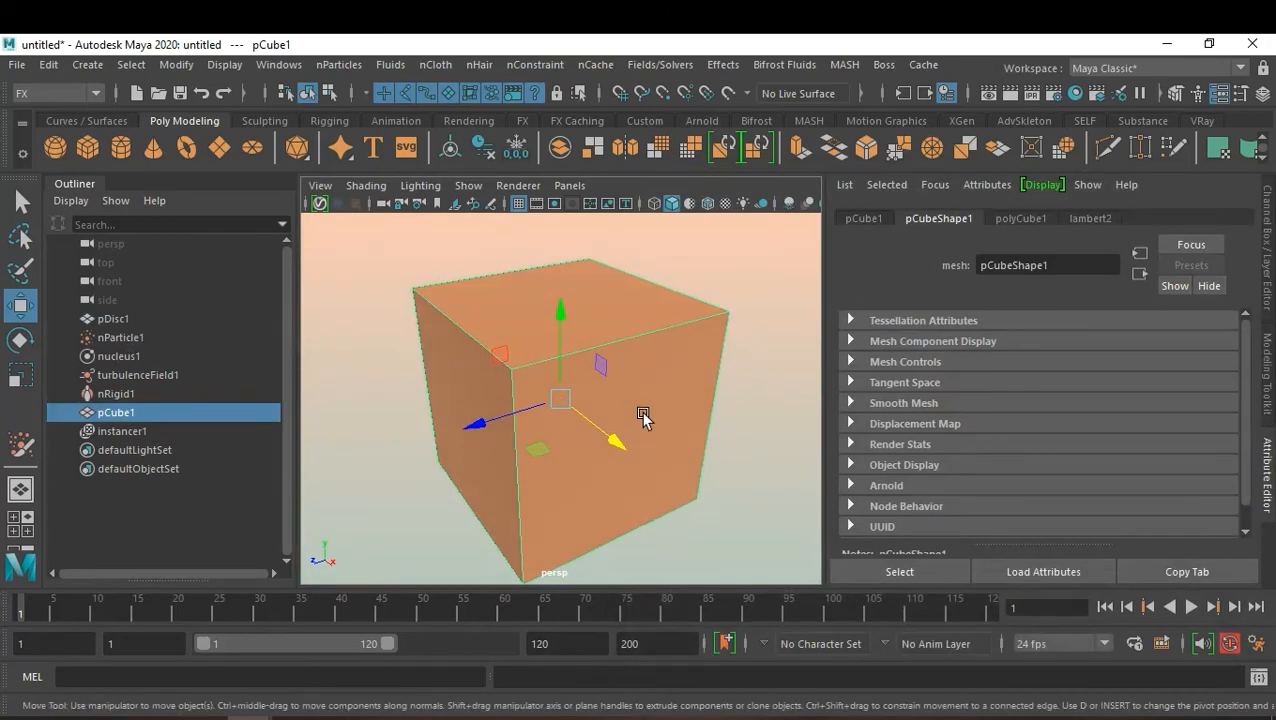
{"action": "right_click_drag", "start_coordinate": [606, 312], "coordinate": [599, 219]}
{"action": "left_click", "coordinate": [576, 299]}
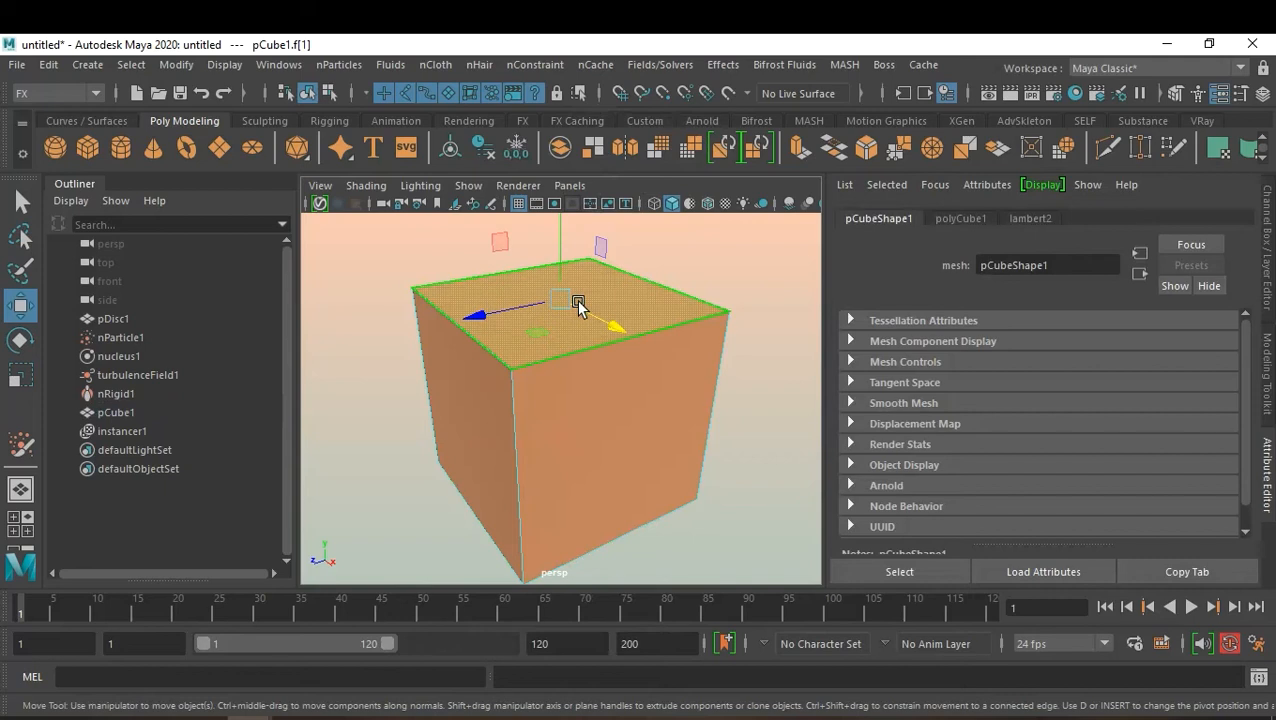
Step: Select nParticle1, frame it in the perspective view, and widen the view around the particles
{"action": "left_click", "coordinate": [121, 338]}
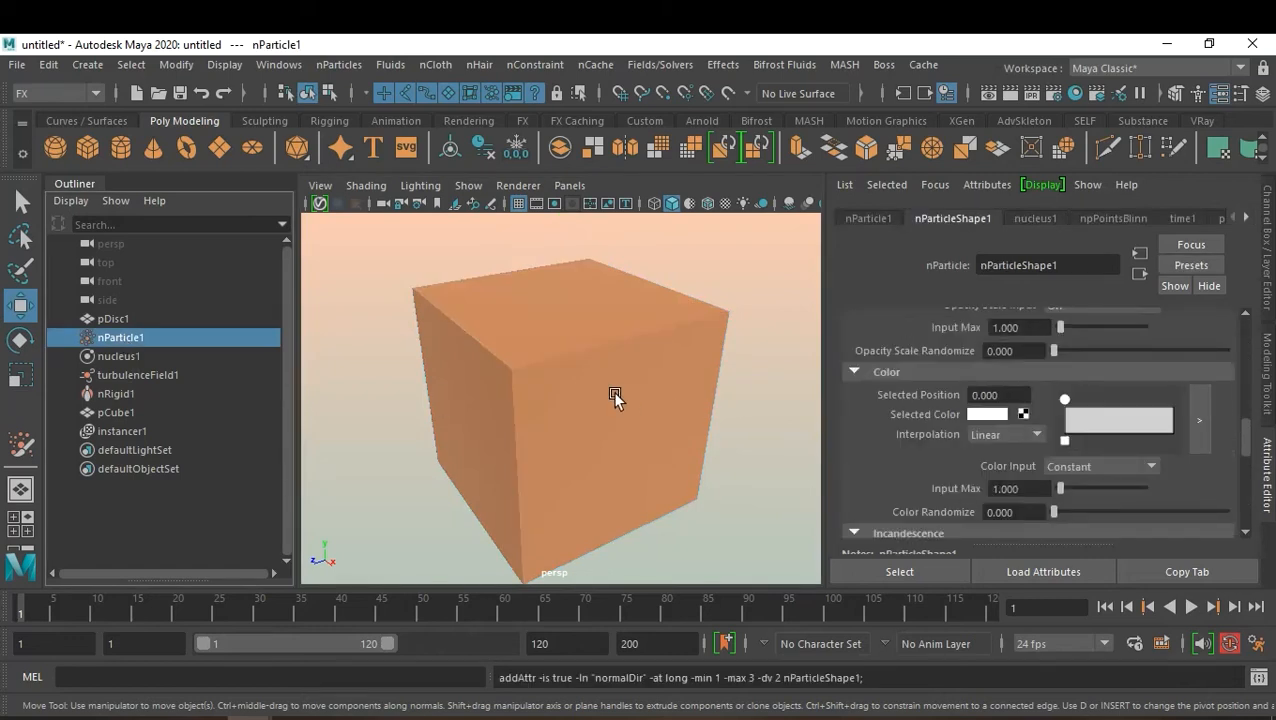
{"action": "key", "text": "4"}
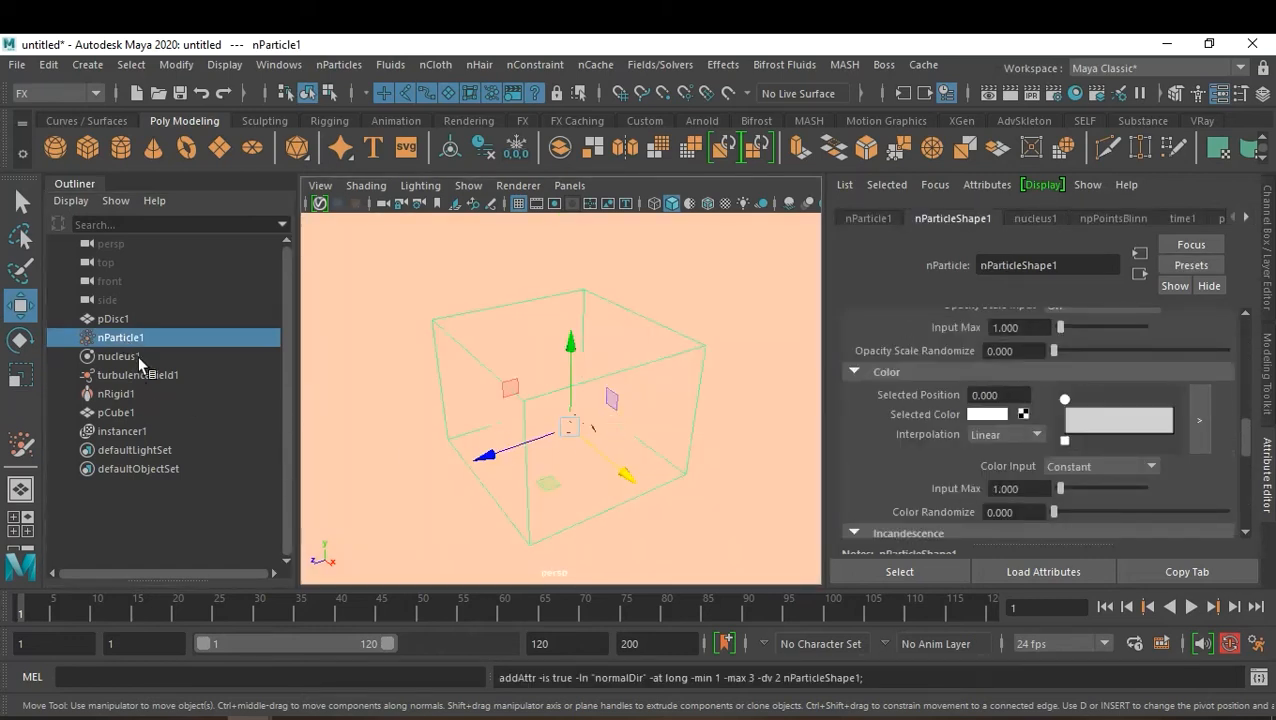
{"action": "left_click", "coordinate": [151, 487]}
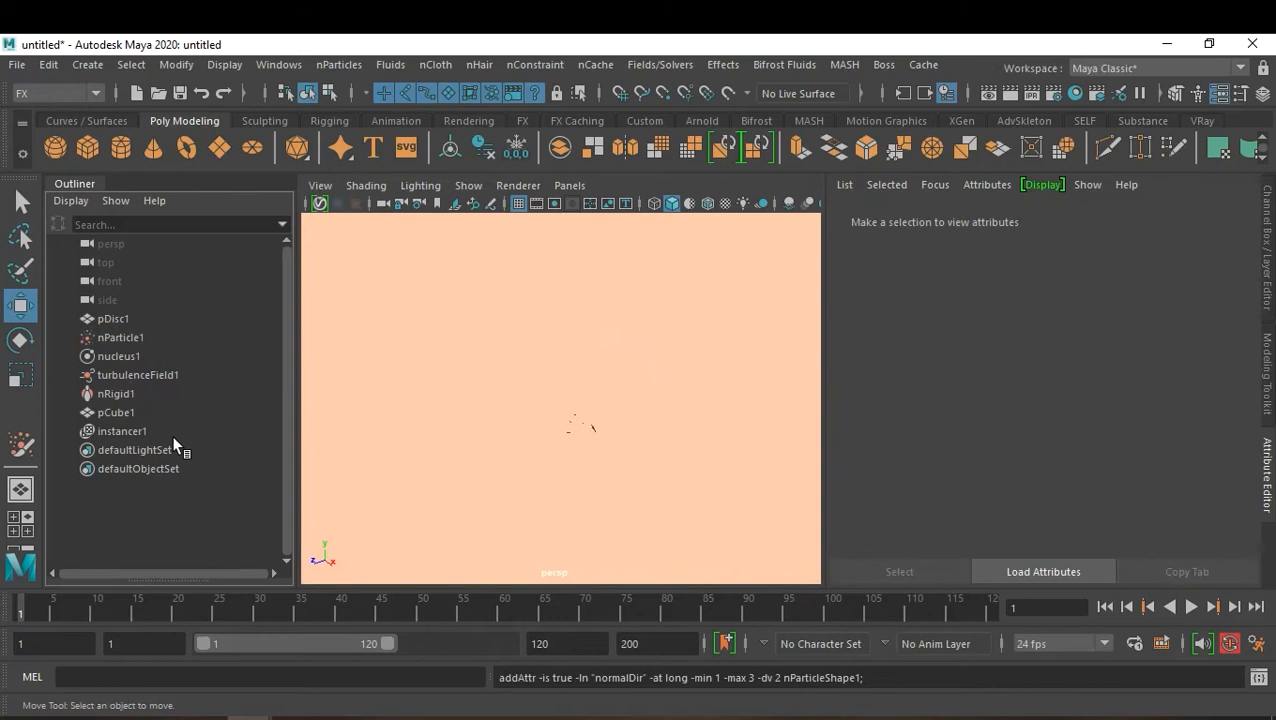
{"action": "left_click", "coordinate": [567, 427]}
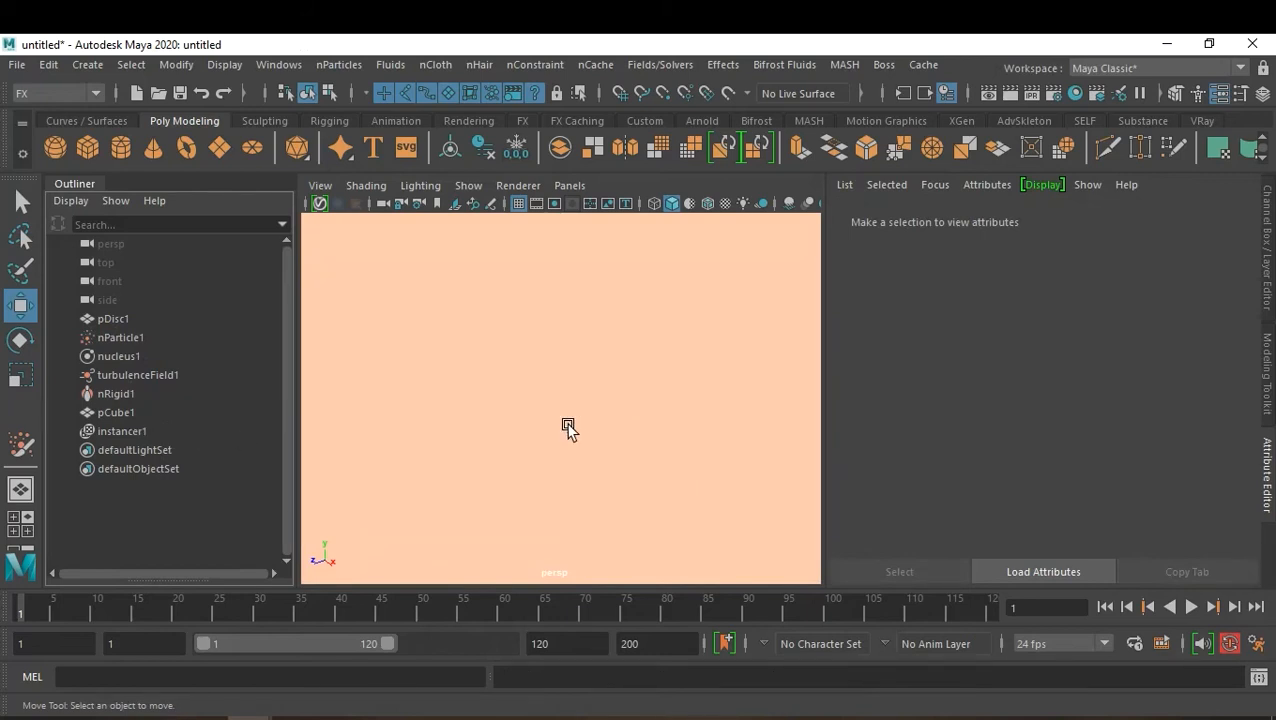
{"action": "middle_click_drag", "start_coordinate": [567, 428], "coordinate": [125, 385]}
{"action": "left_click", "coordinate": [124, 341]}
{"action": "key", "text": "f"}
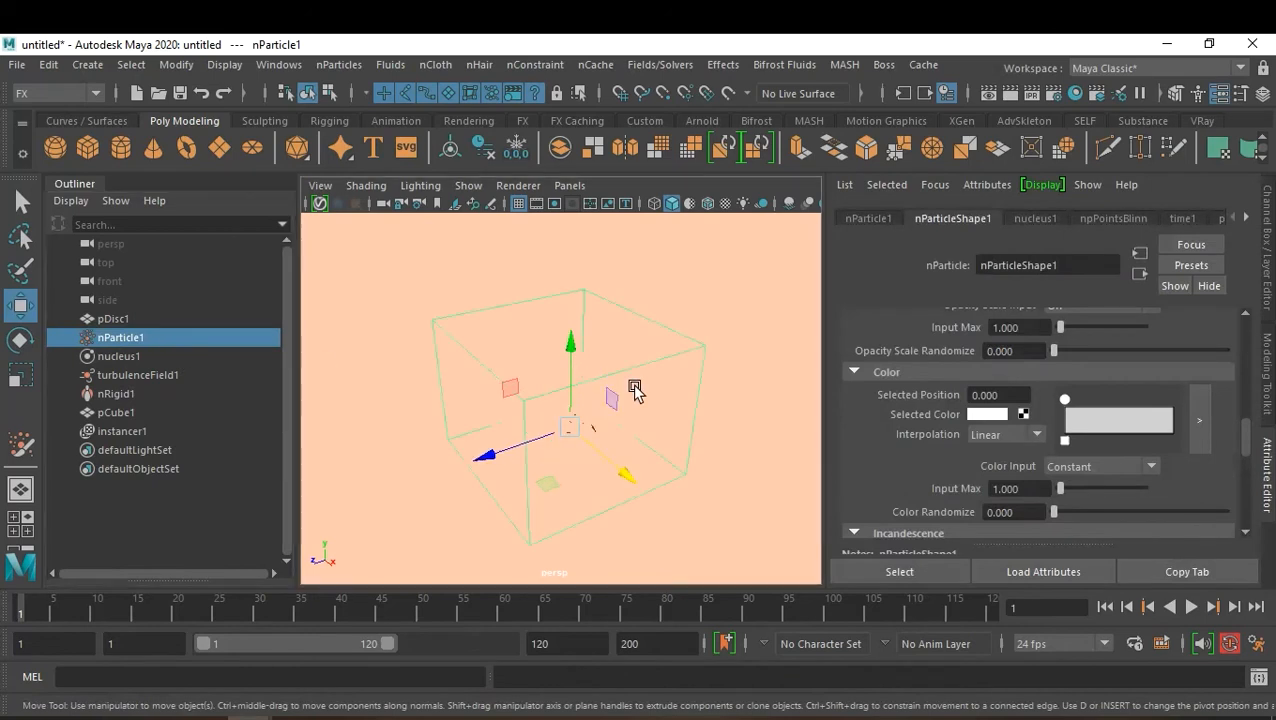
{"action": "left_click_drag", "start_coordinate": [598, 467], "coordinate": [592, 436], "text": "alt"}
{"action": "right_click_drag", "start_coordinate": [592, 436], "coordinate": [521, 447], "text": "alt"}
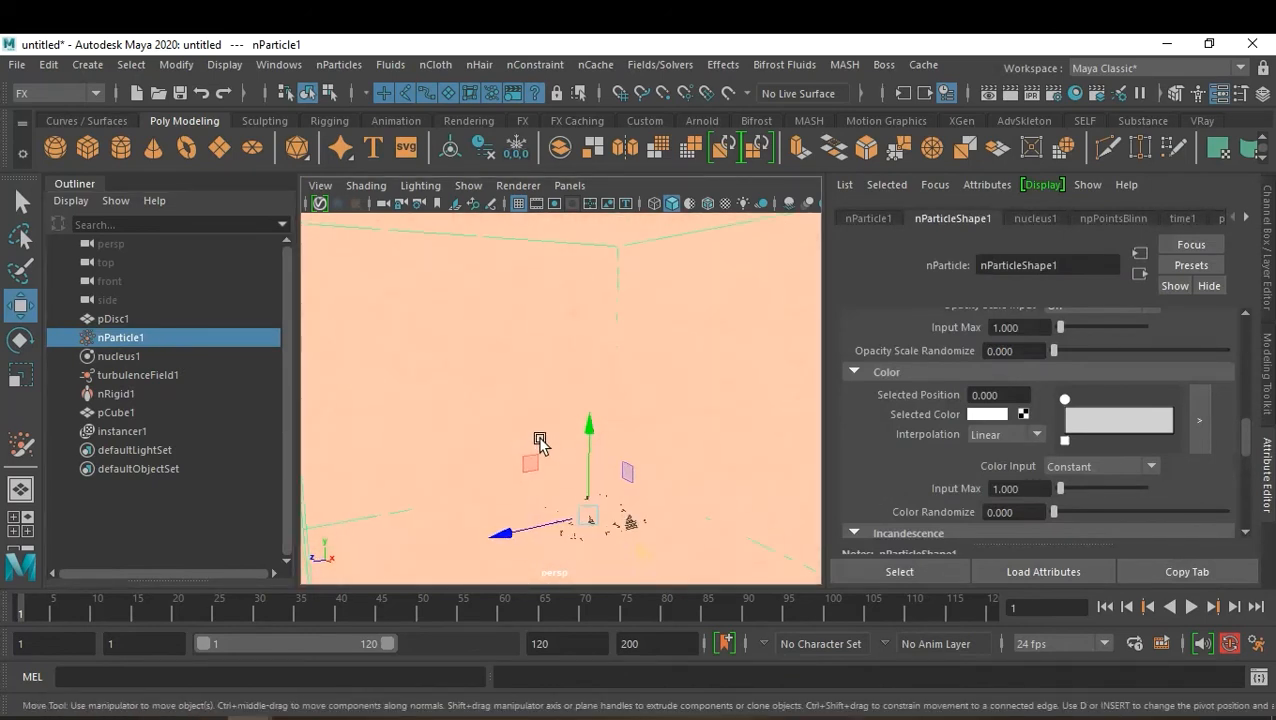
Step: Hide the grid in the perspective view and clear the selection
{"action": "key", "text": "super"}
{"action": "key", "text": "super"}
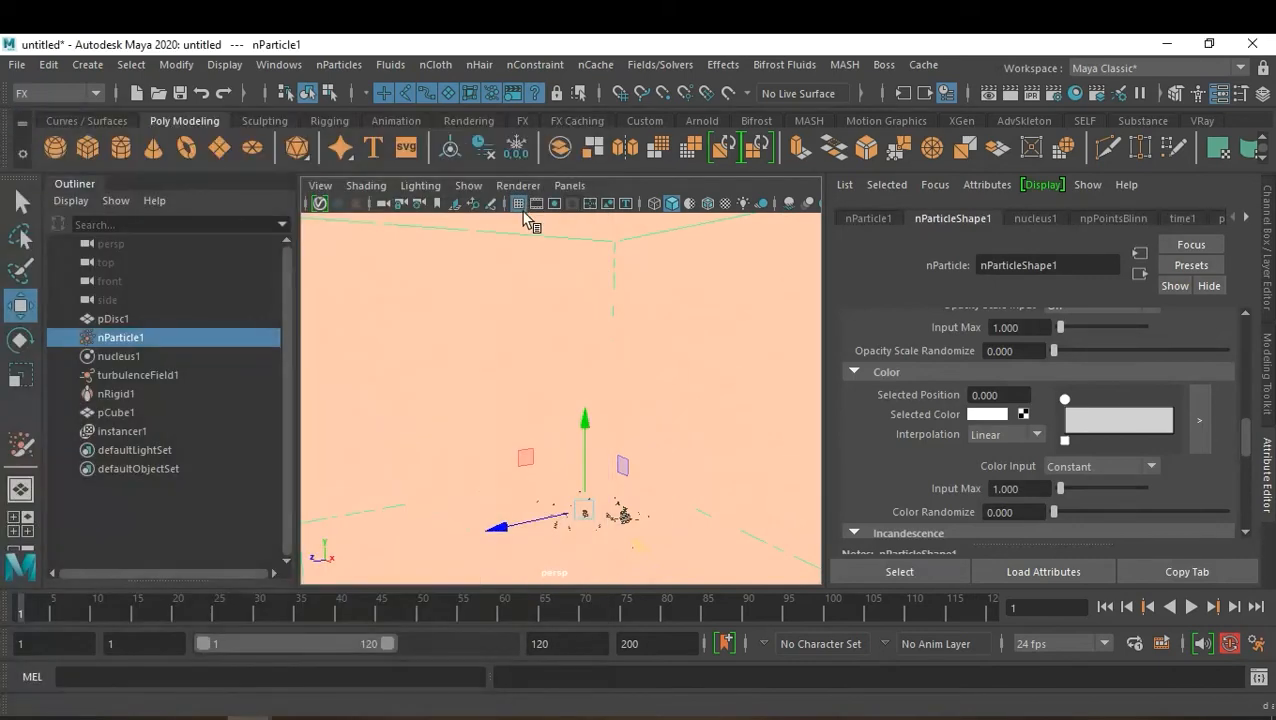
{"action": "left_click", "coordinate": [519, 204]}
{"action": "left_click", "coordinate": [125, 494]}
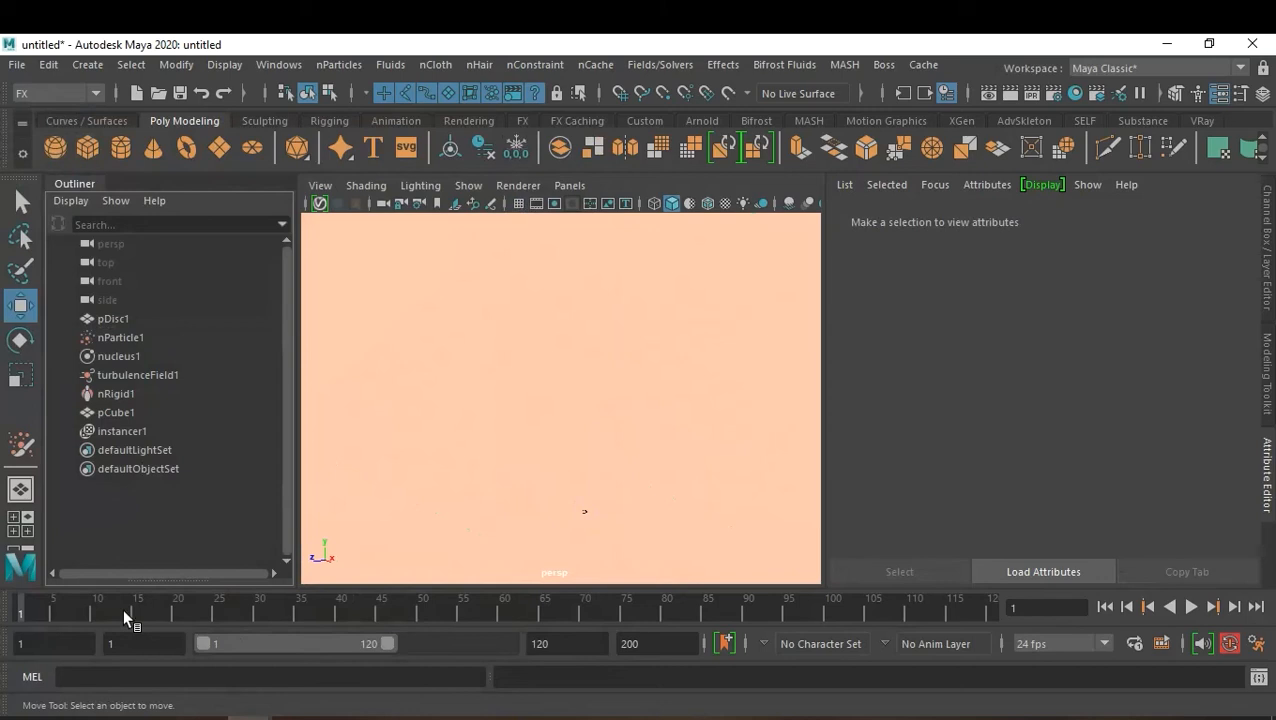
Step: Select the persp camera, show its channels, and key its transform at frame 1
{"action": "left_click", "coordinate": [106, 243]}
{"action": "key", "text": "ctrl+a"}
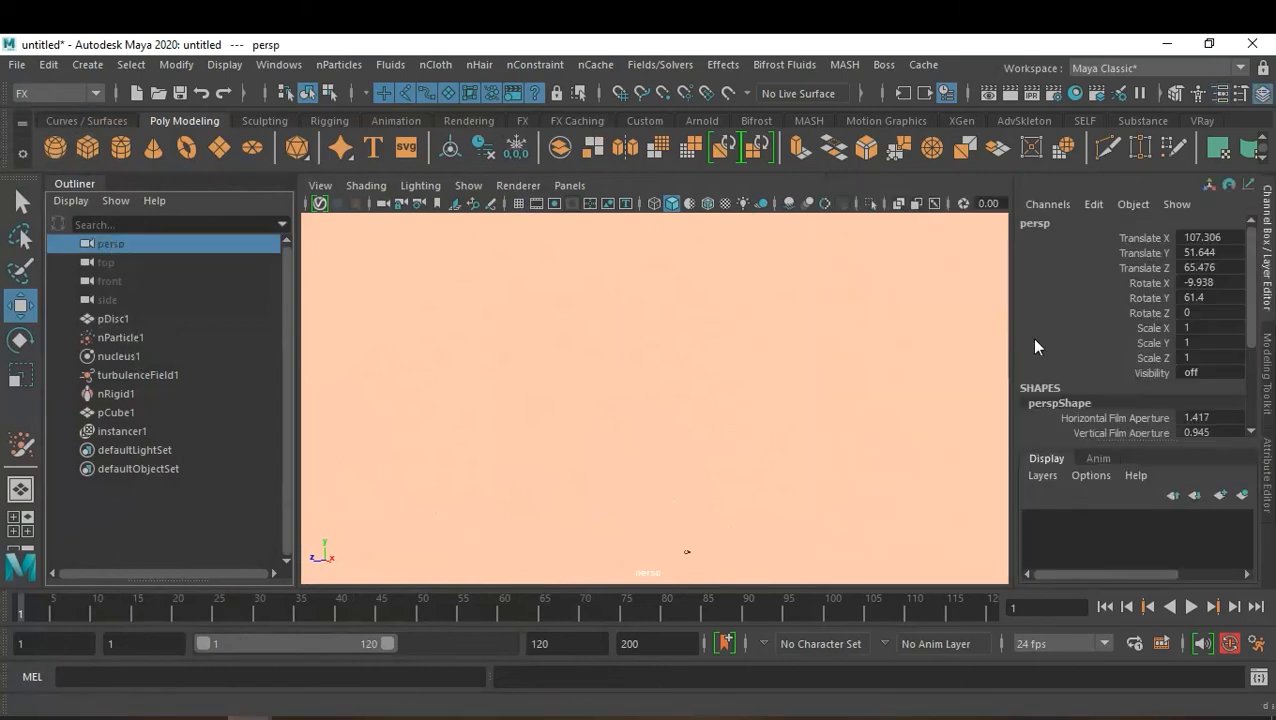
{"action": "key", "text": "s"}
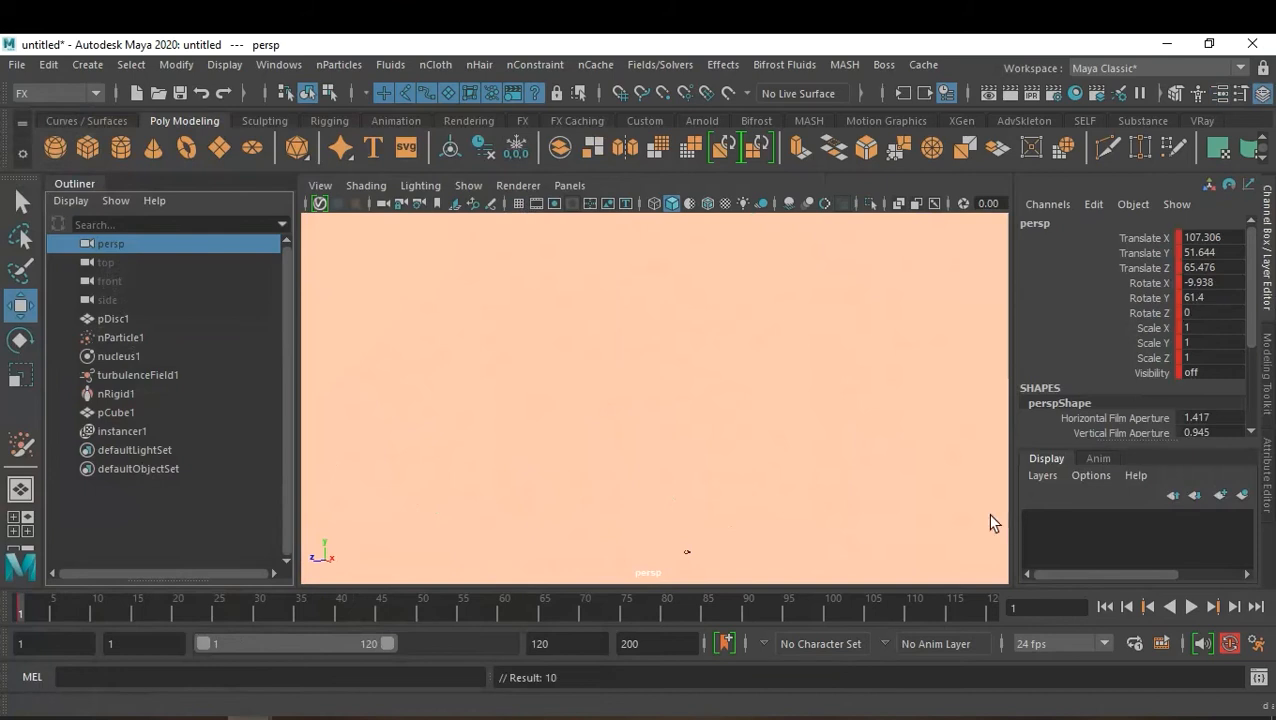
Step: At frame 65, dolly the persp camera in to about X 46.669, Y 39.542, Z 32.415 and key it
{"action": "left_click", "coordinate": [541, 611]}
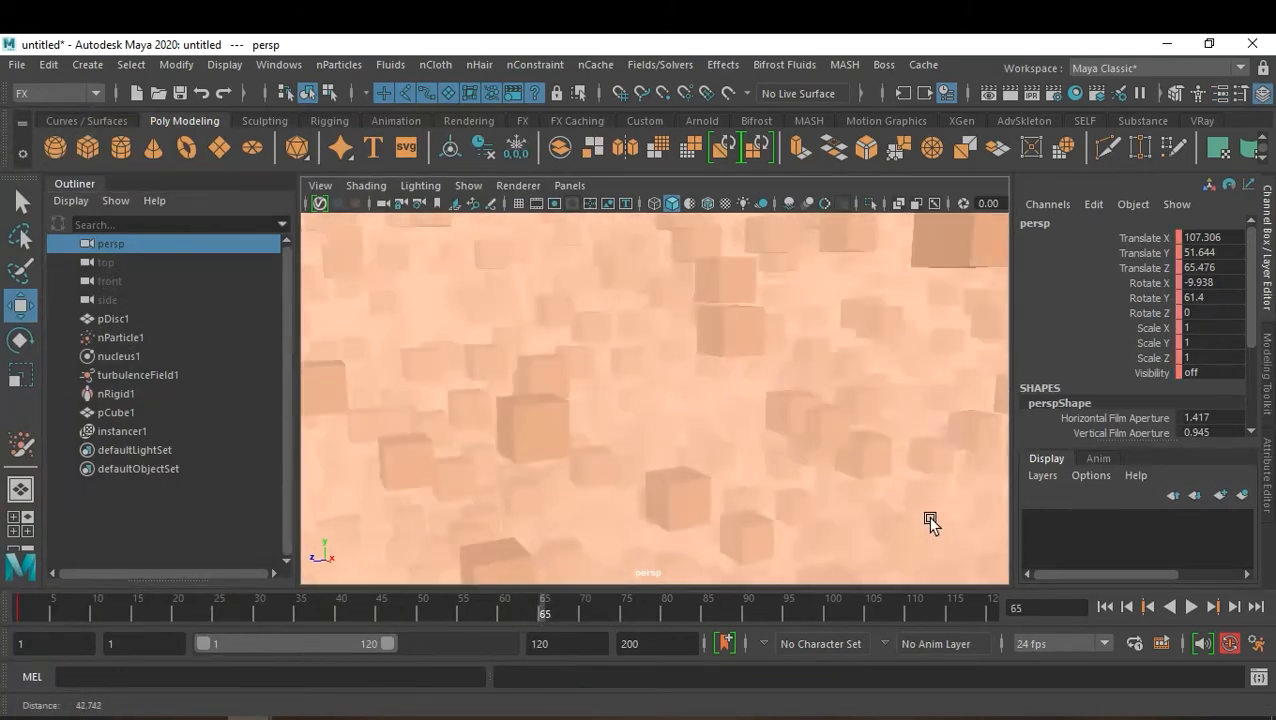
{"action": "right_click_drag", "start_coordinate": [1036, 527], "coordinate": [1053, 536], "text": "alt"}
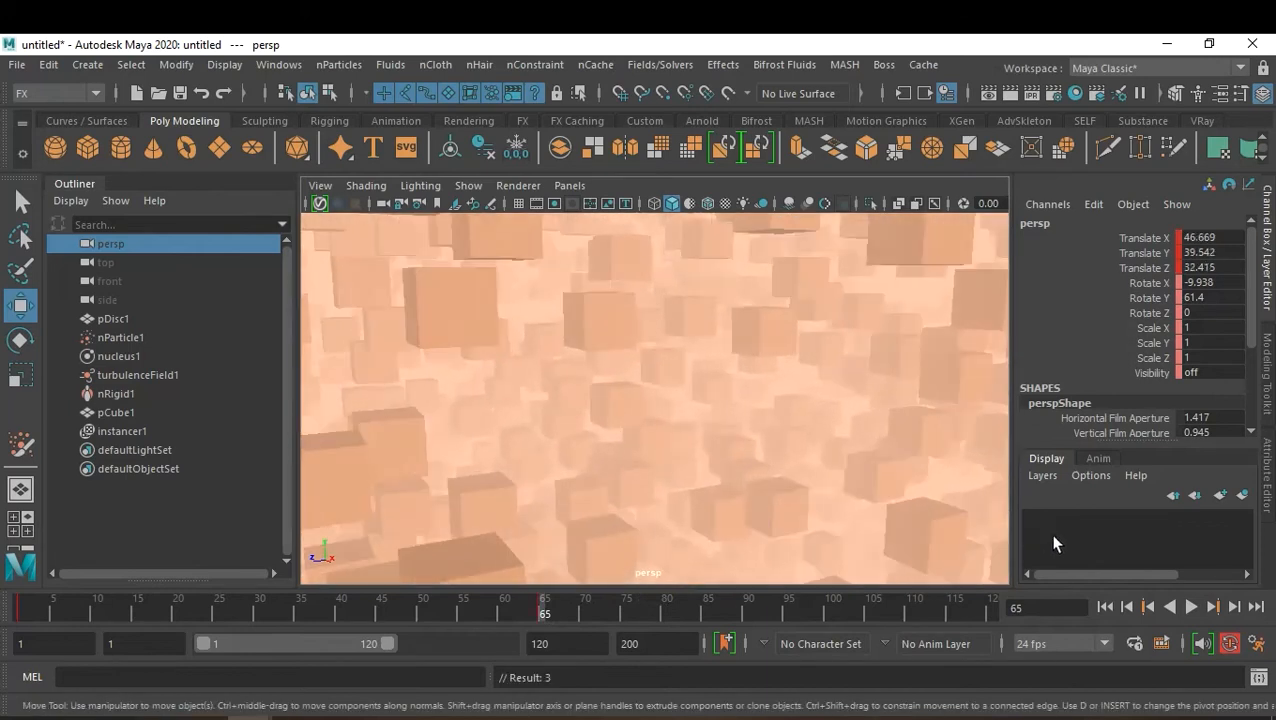
{"action": "key", "text": "super"}
{"action": "key", "text": "super"}
{"action": "key", "text": "s"}
Step: At frame 120, orbit the persp camera around the cubes to about Rotate Y 127 and key it
{"action": "left_click_drag", "start_coordinate": [529, 604], "coordinate": [1052, 622]}
{"action": "left_click_drag", "start_coordinate": [862, 509], "coordinate": [648, 473], "text": "alt"}
{"action": "key", "text": "super"}
{"action": "key", "text": "super"}
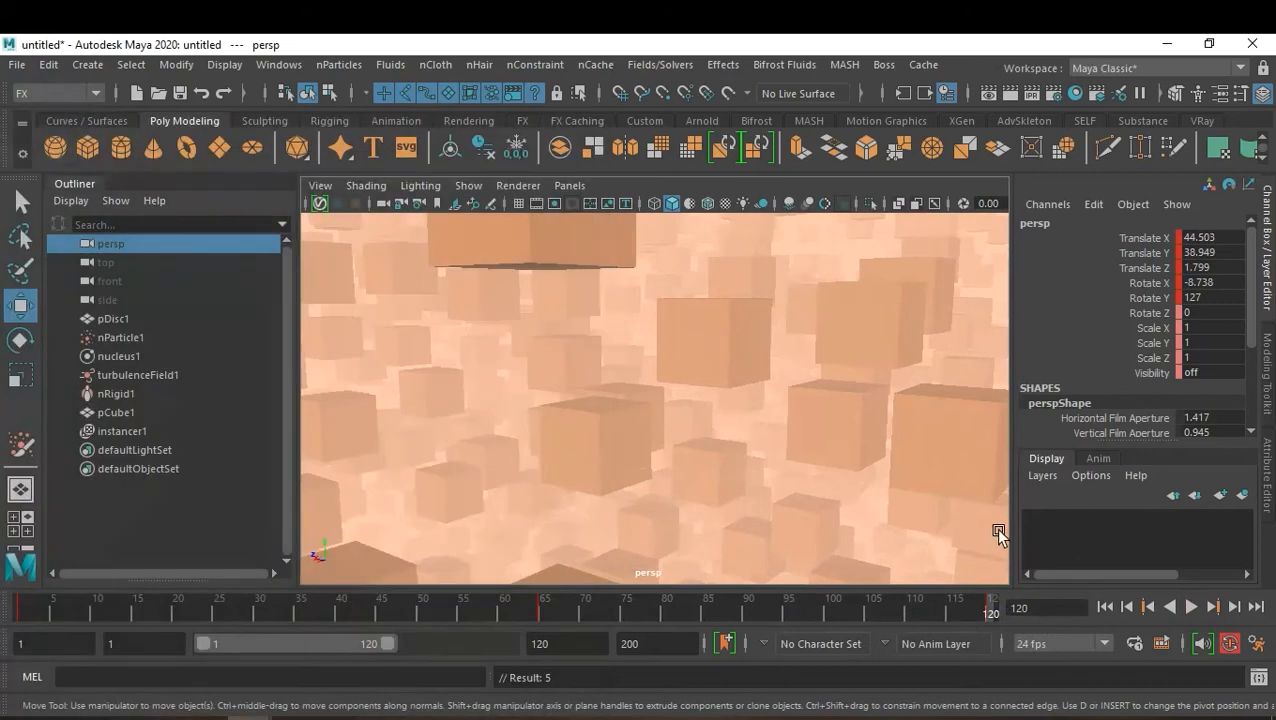
Step: Return to frame 1 and play back the keyed camera move through the foggy cubes
{"action": "left_click", "coordinate": [1106, 605]}
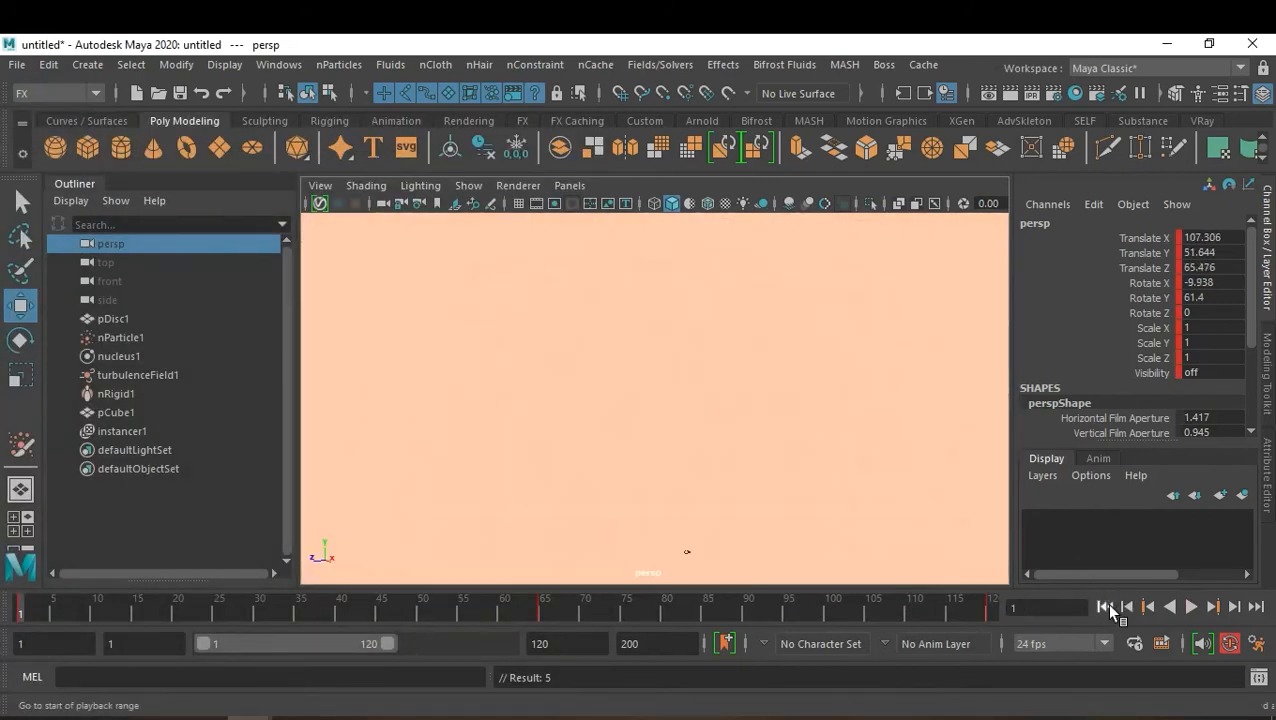
{"action": "left_click", "coordinate": [1193, 605]}
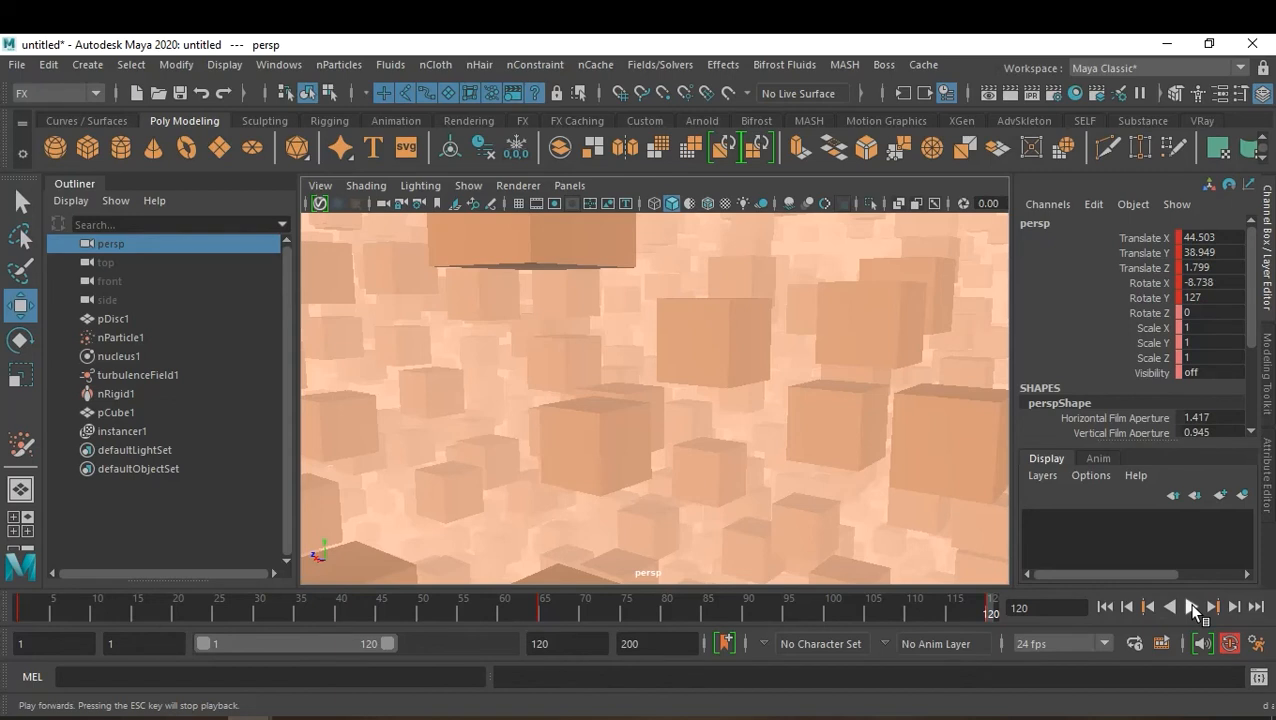
{"action": "left_click", "coordinate": [1105, 608]}
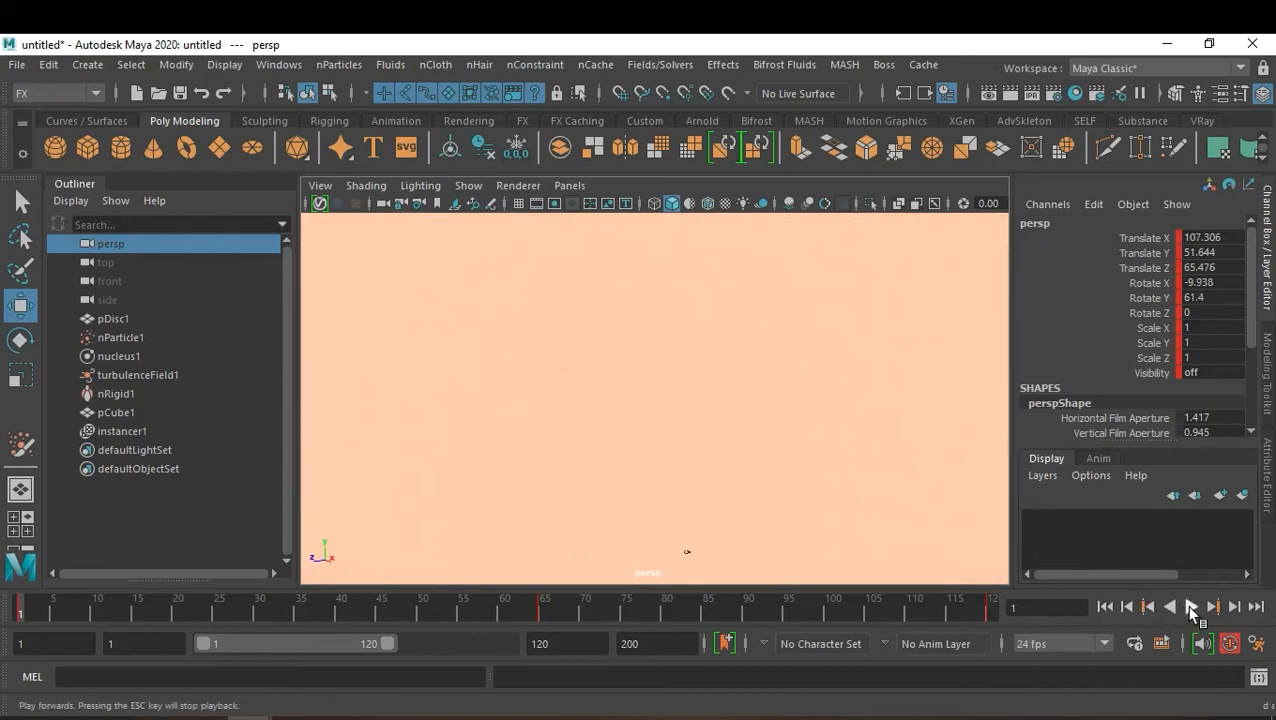
{"action": "left_click", "coordinate": [1190, 607]}
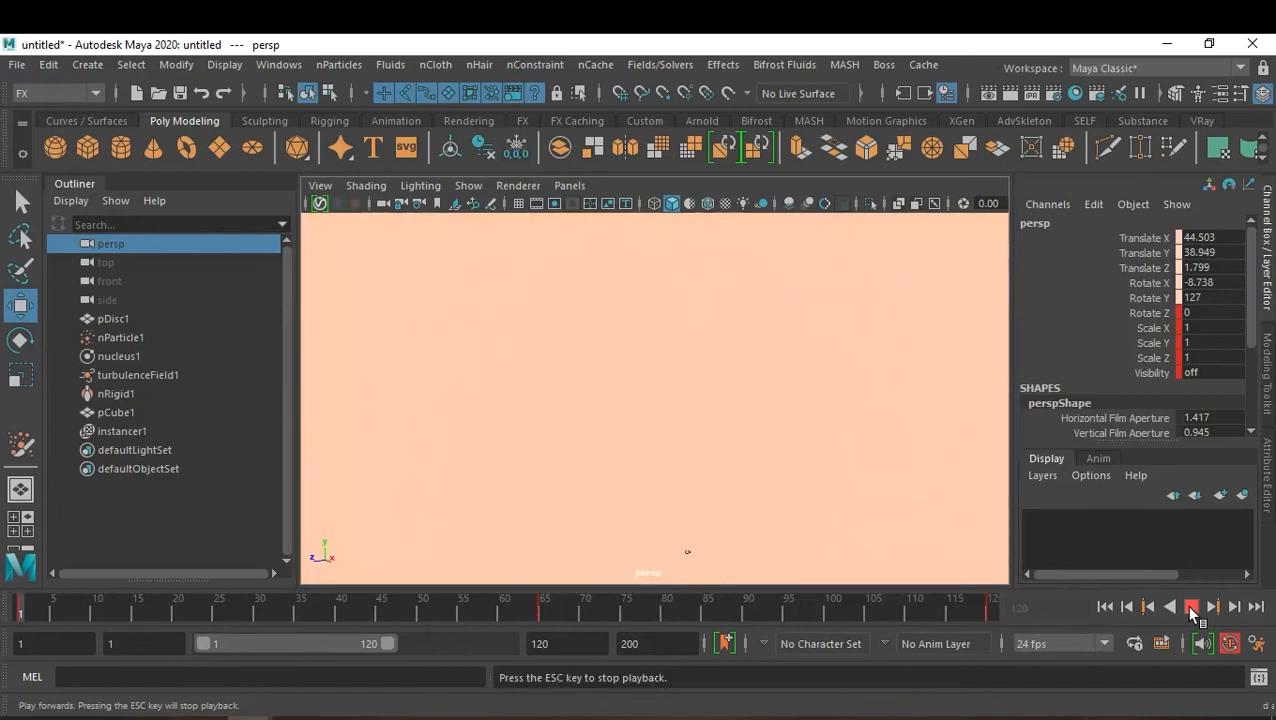
{"action": "left_click", "coordinate": [1192, 607]}
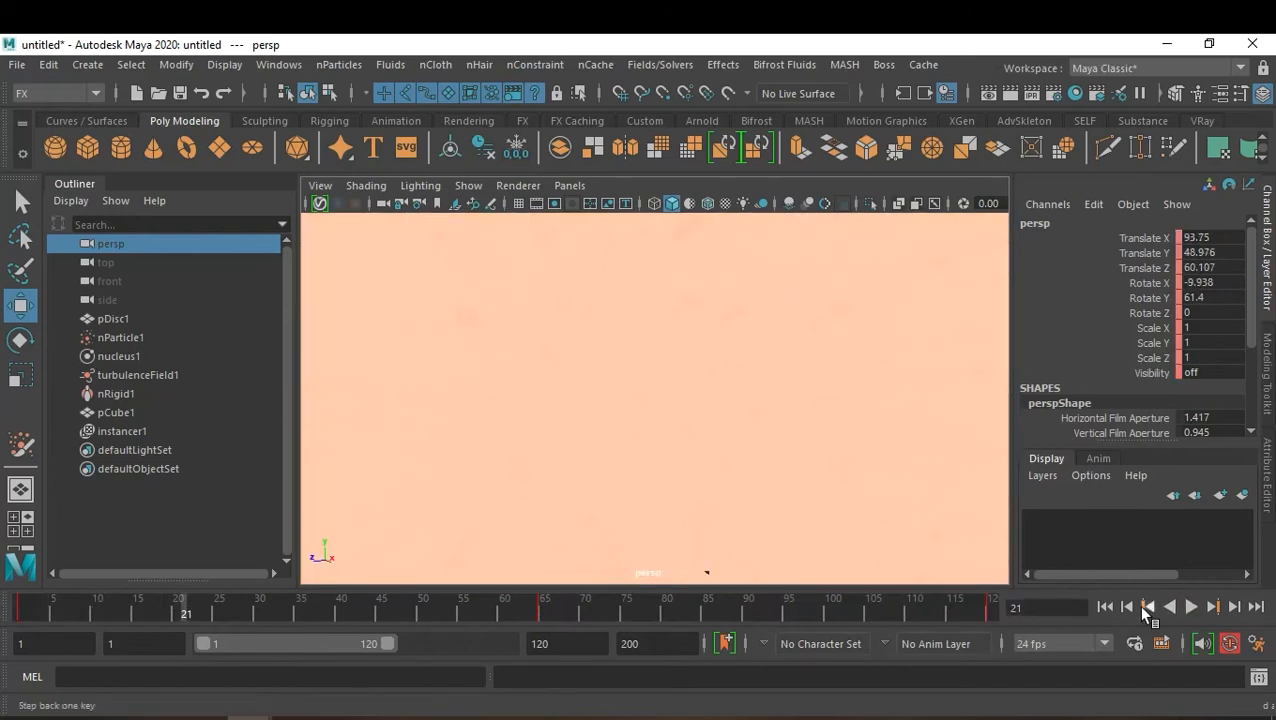
Step: Return to frame 1 and turn off the Camera Names and View Axis heads-up displays in the viewport
{"action": "left_click", "coordinate": [1105, 606]}
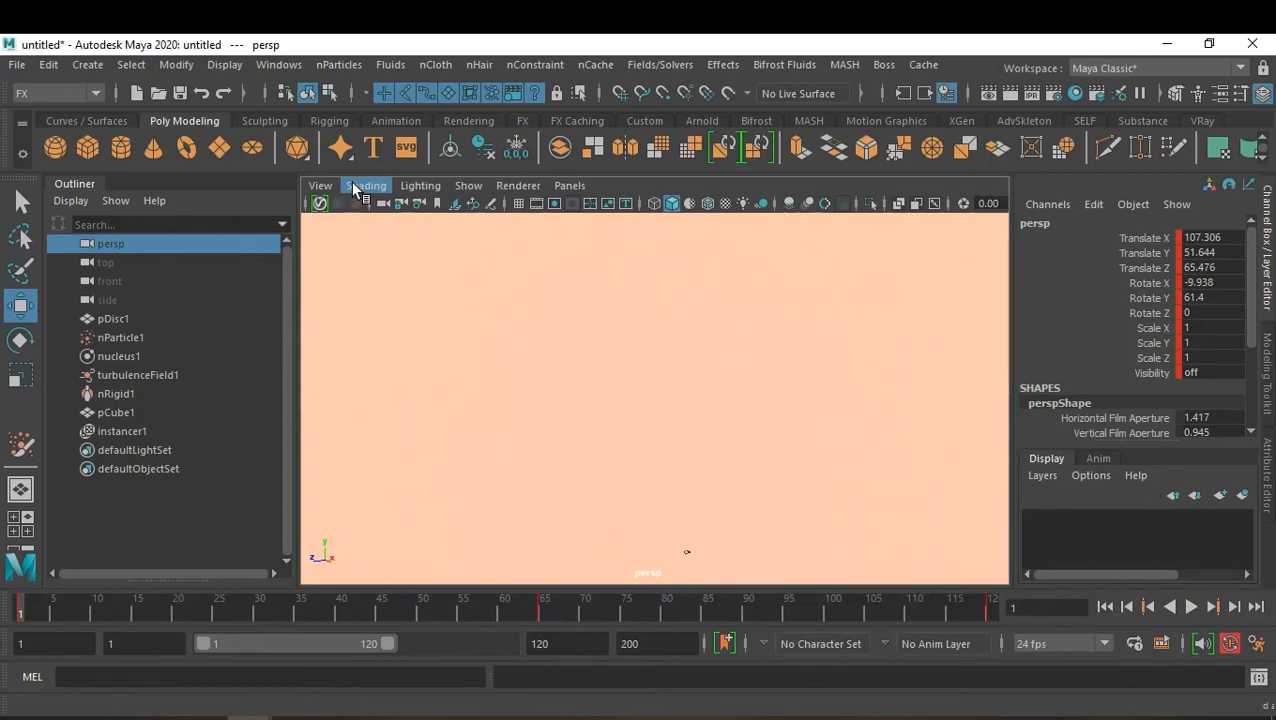
{"action": "left_click", "coordinate": [224, 64]}
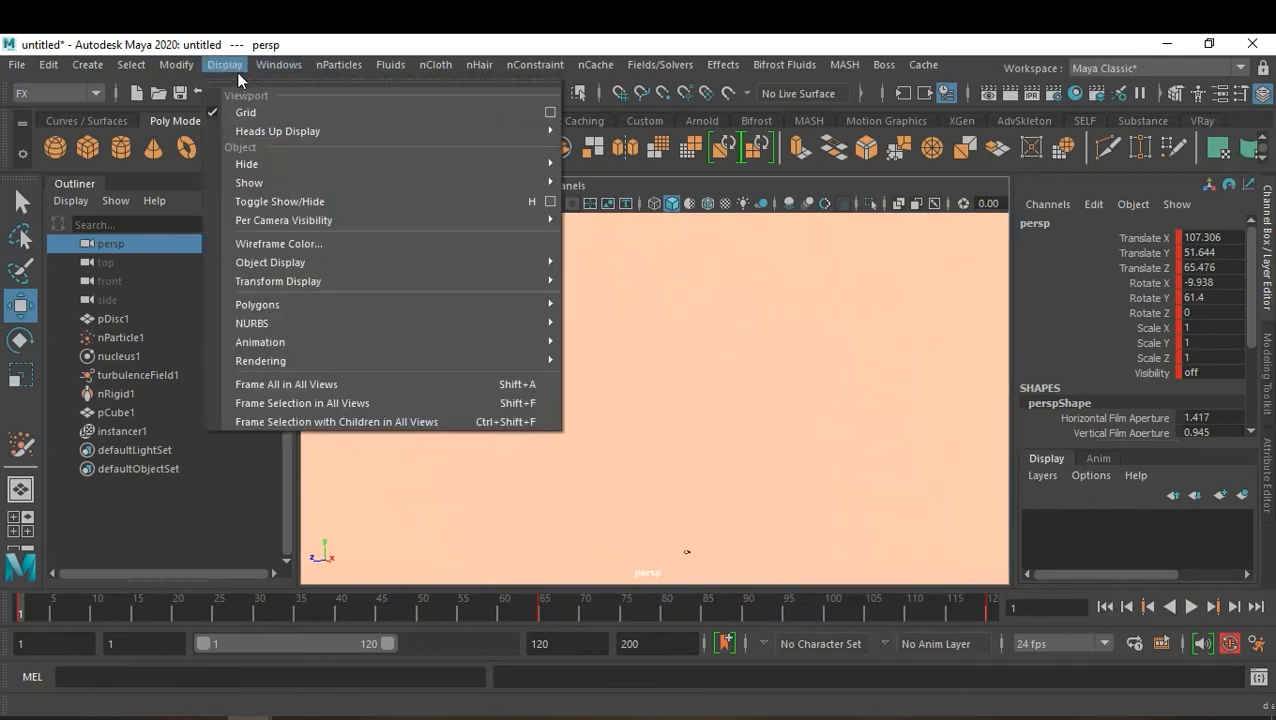
{"action": "mouse_move", "coordinate": [270, 131]}
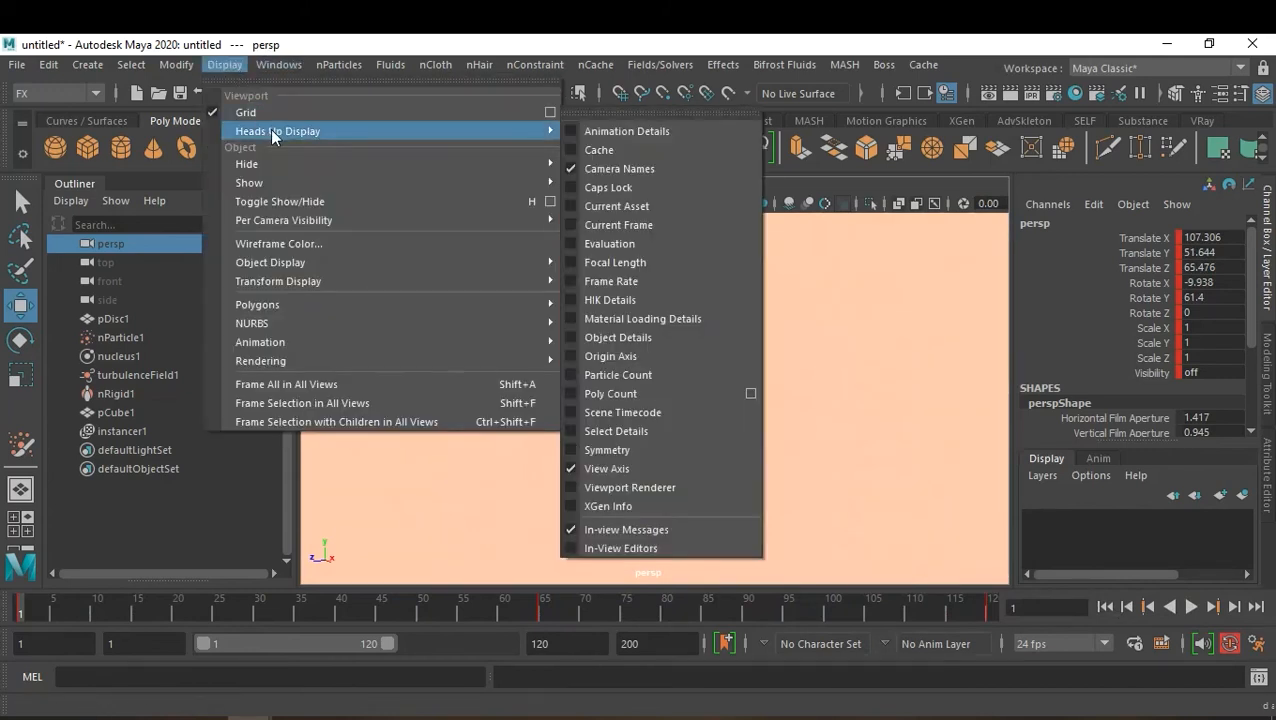
{"action": "left_click", "coordinate": [571, 167]}
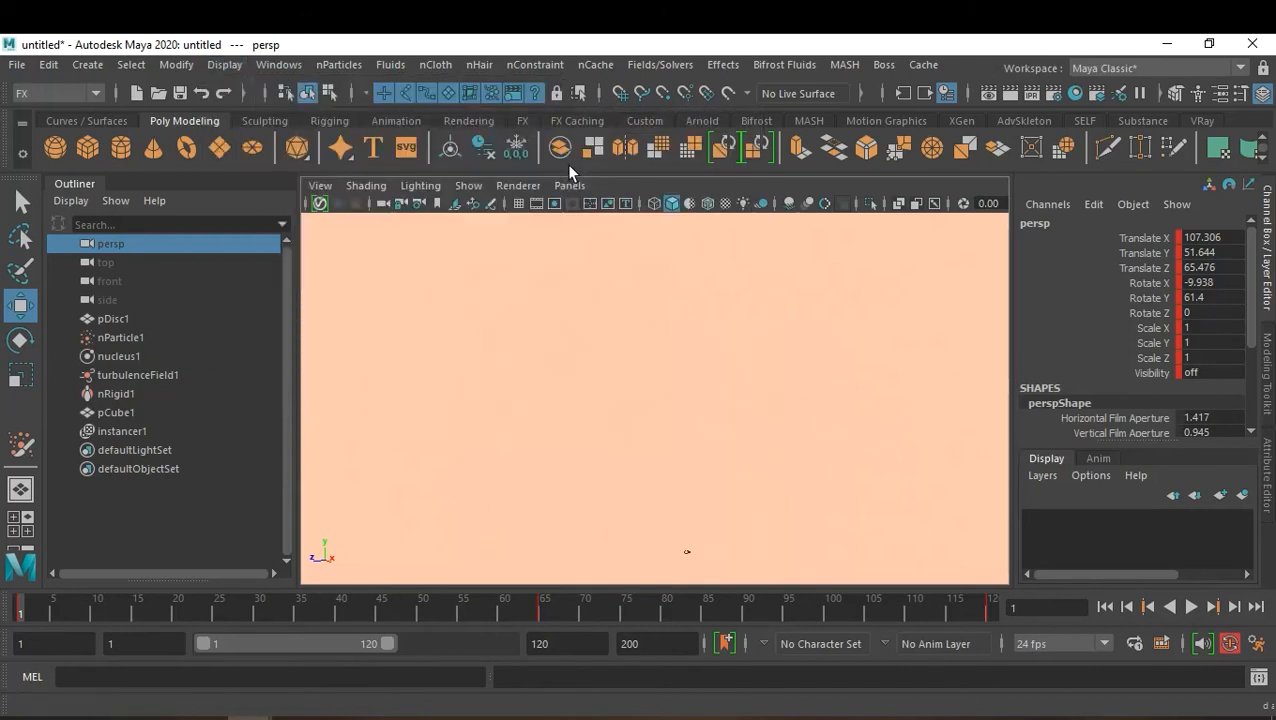
{"action": "left_click", "coordinate": [232, 64]}
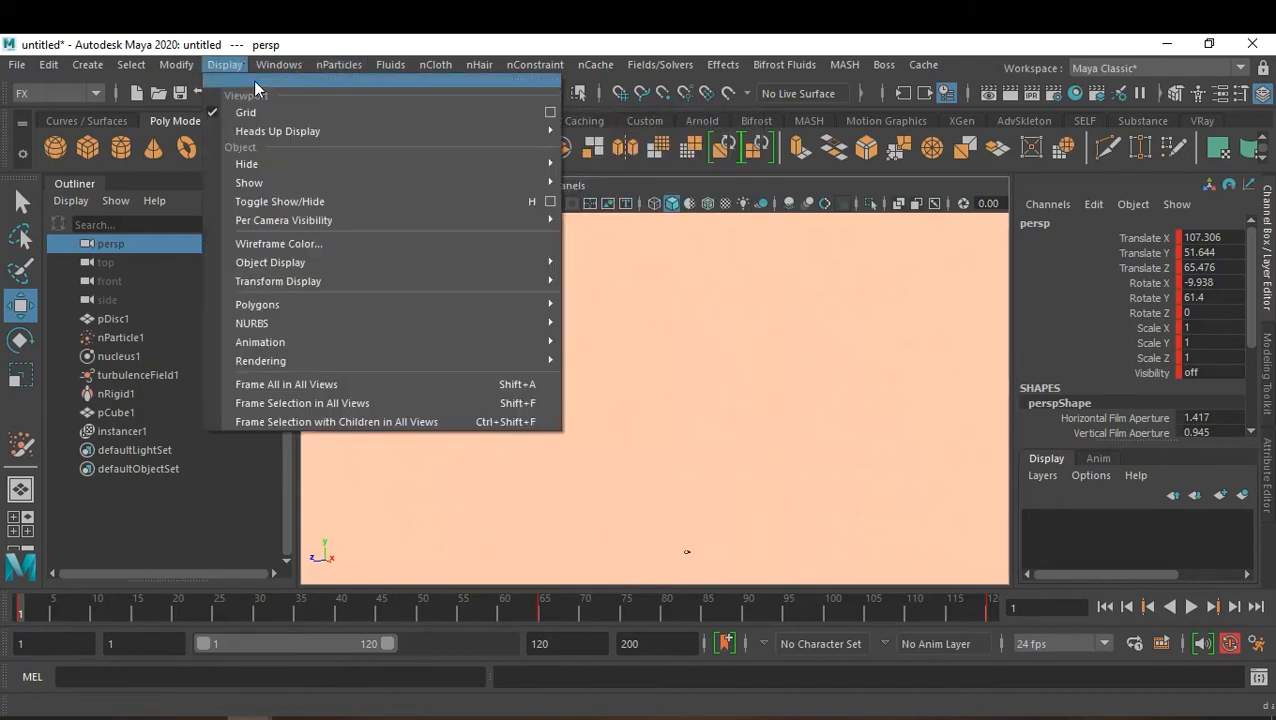
{"action": "mouse_move", "coordinate": [287, 129]}
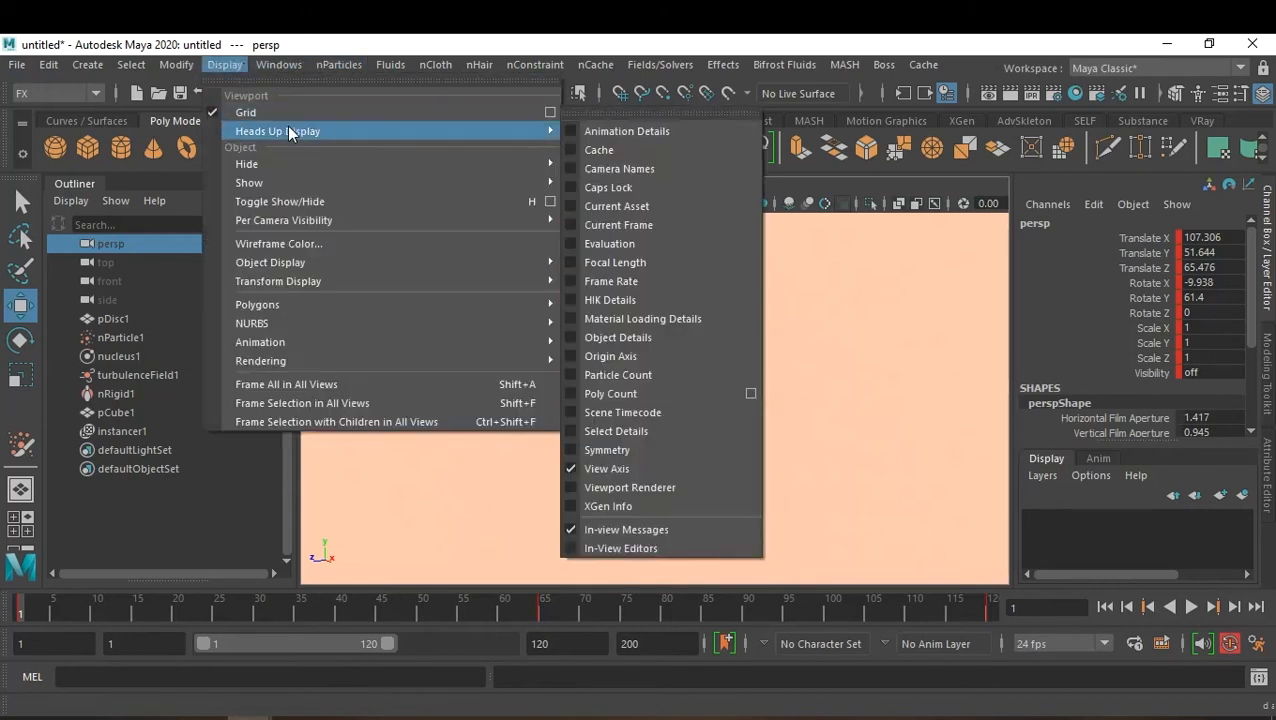
{"action": "left_click", "coordinate": [568, 468]}
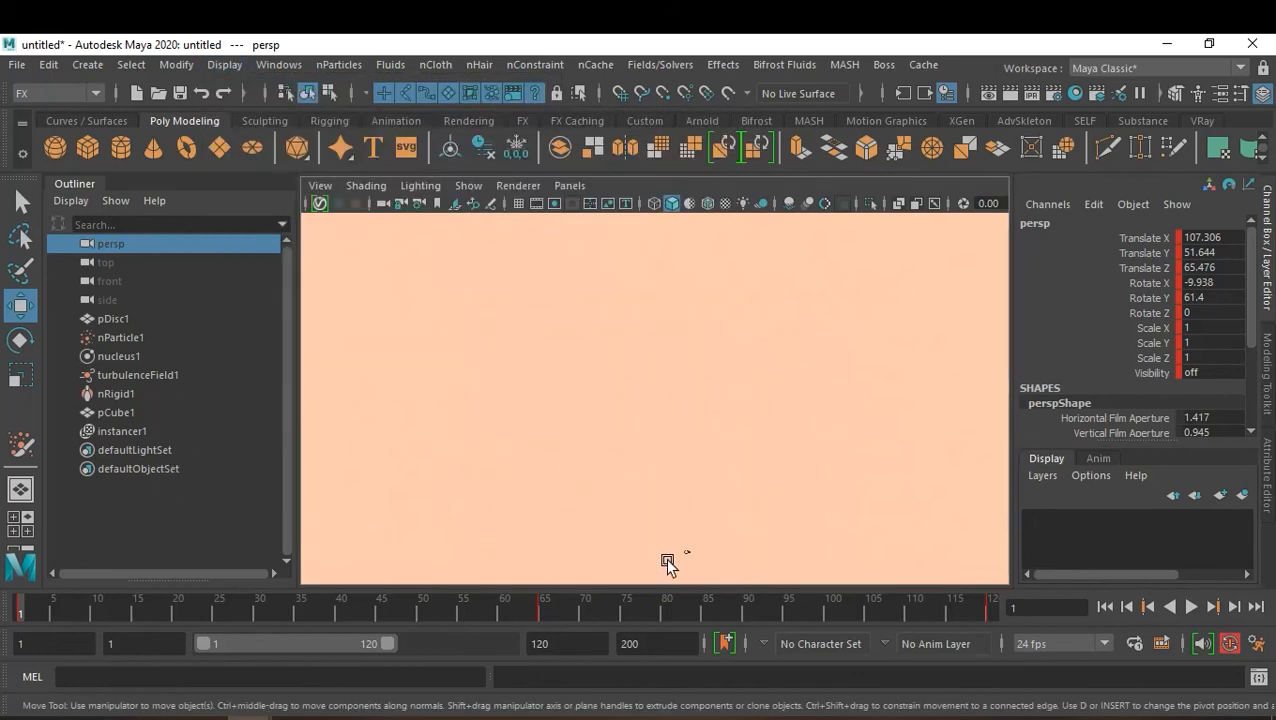
Step: Try hiding instancer1, check the scene at frame 74, and unhide it
{"action": "left_click", "coordinate": [130, 433]}
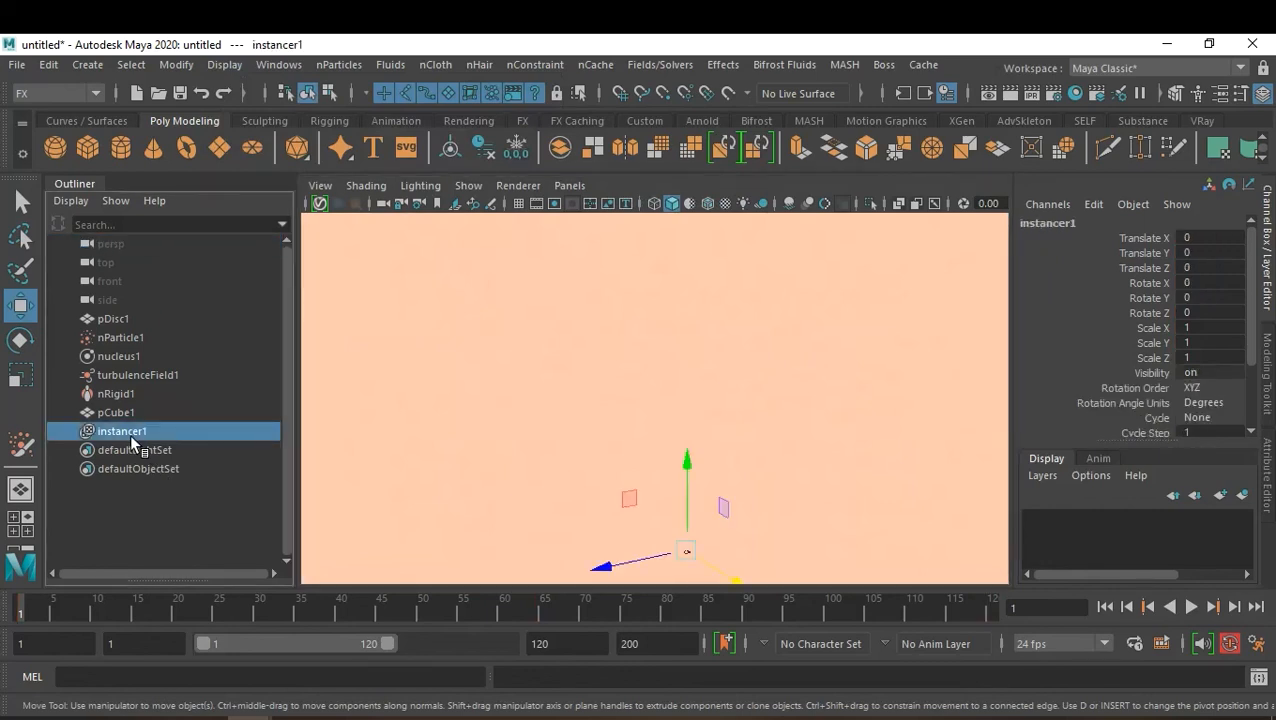
{"action": "key", "text": "ctrl+h"}
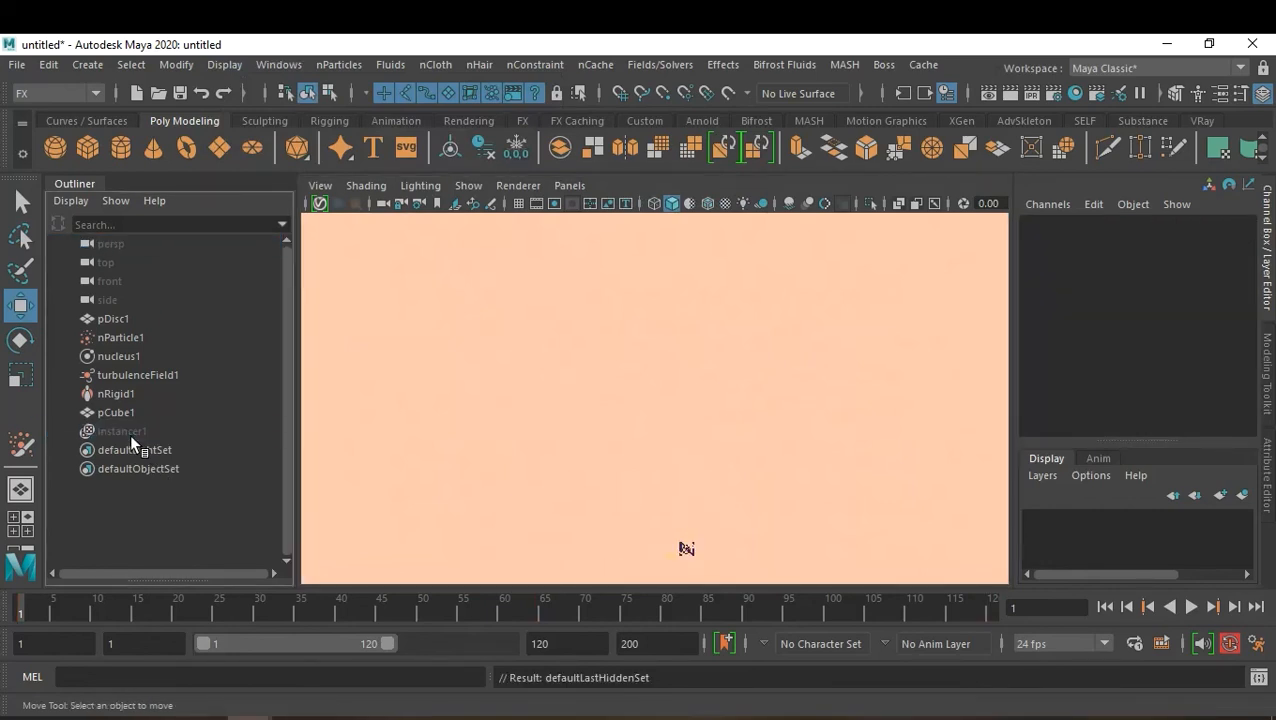
{"action": "left_click_drag", "start_coordinate": [162, 598], "coordinate": [618, 606]}
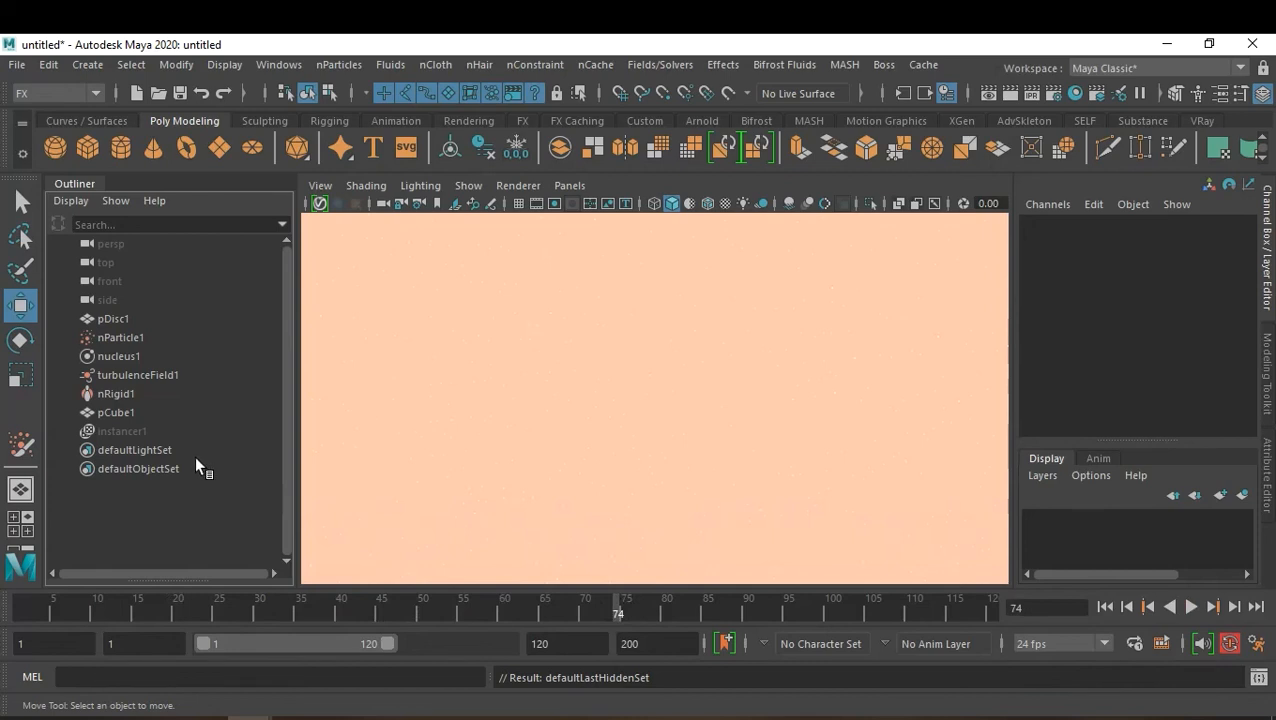
{"action": "left_click", "coordinate": [139, 431]}
{"action": "key", "text": "shift+h"}
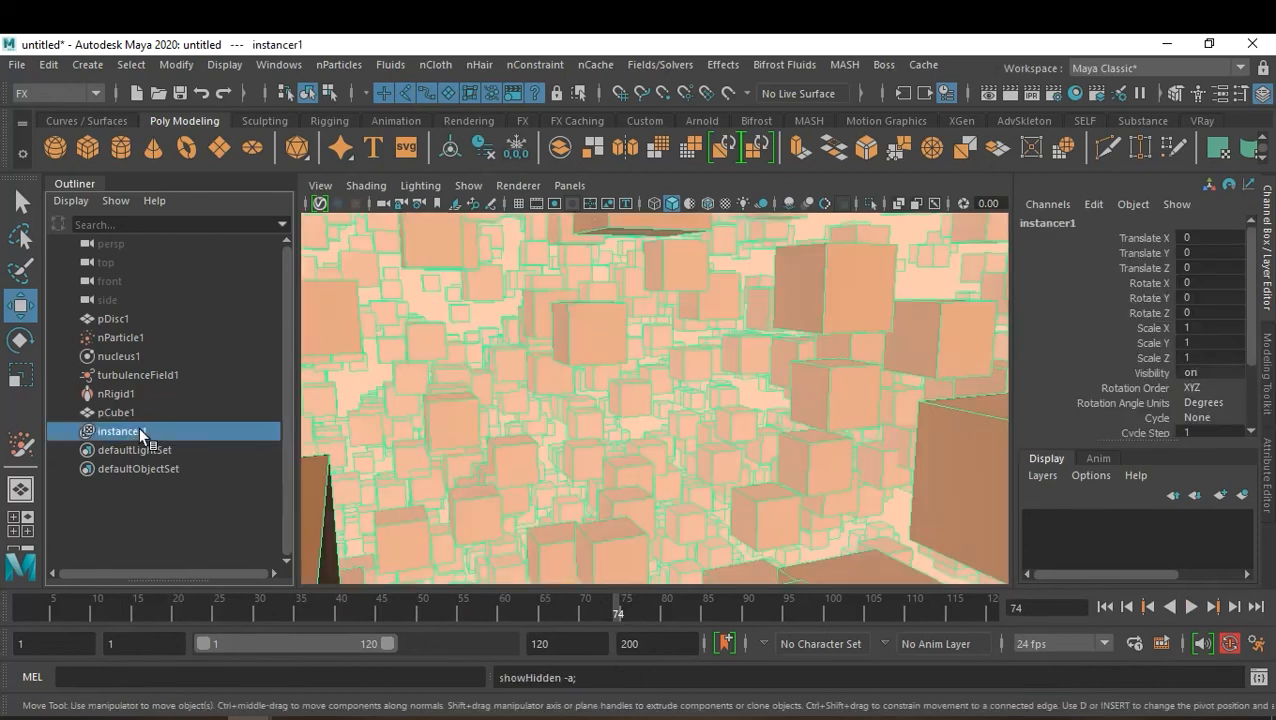
{"action": "left_click", "coordinate": [107, 496]}
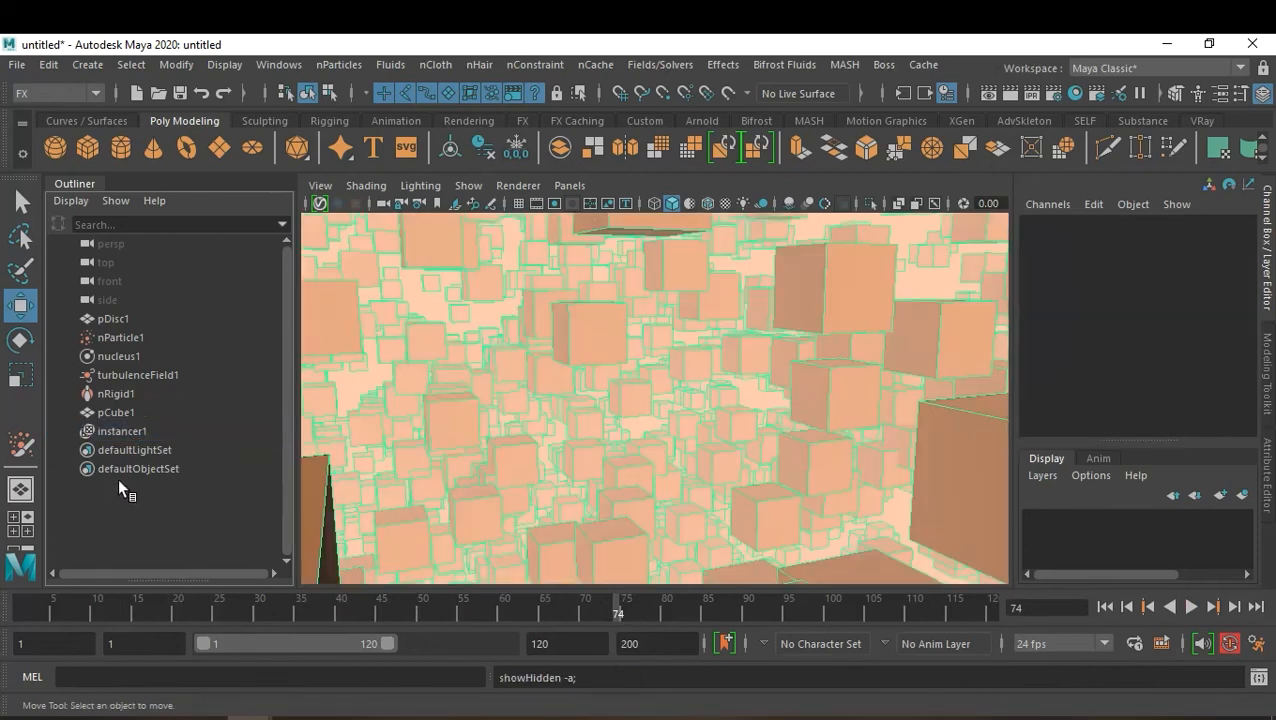
Step: Hide nucleus1, turbulenceField1 and nRigid1, and play the animation back from frame 1
{"action": "left_click", "coordinate": [125, 357]}
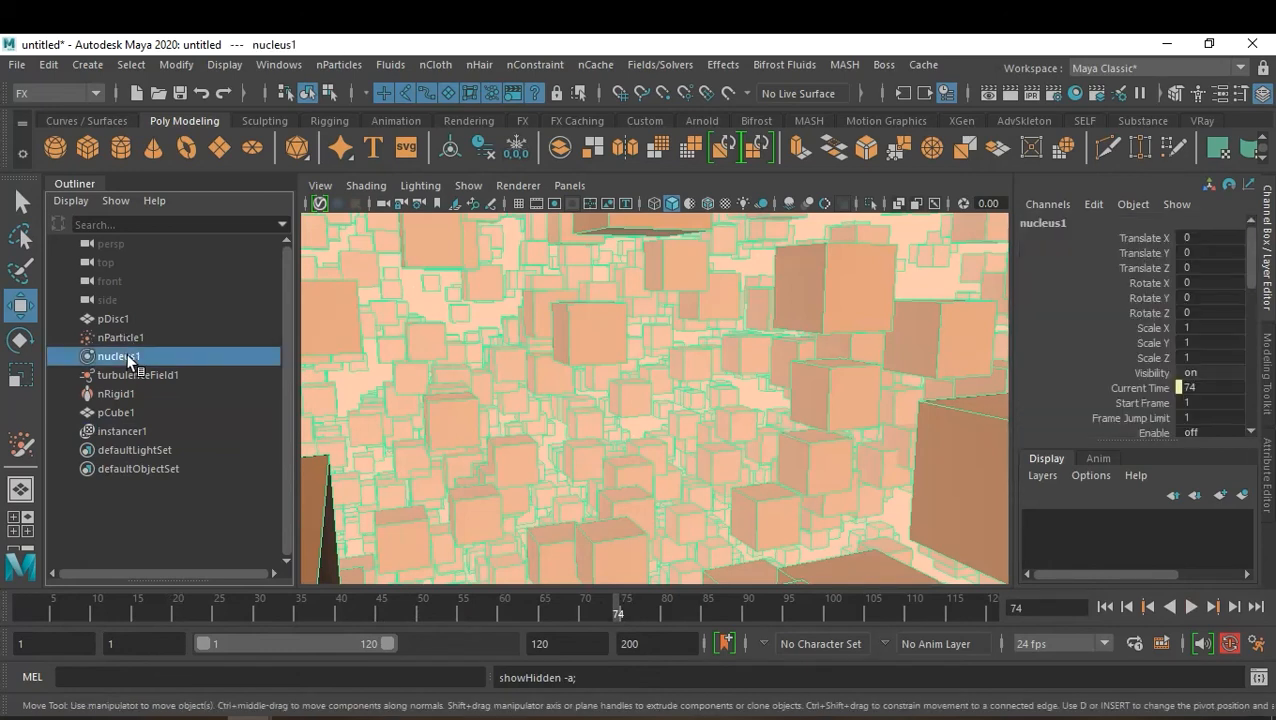
{"action": "left_click", "coordinate": [129, 378], "text": "ctrl"}
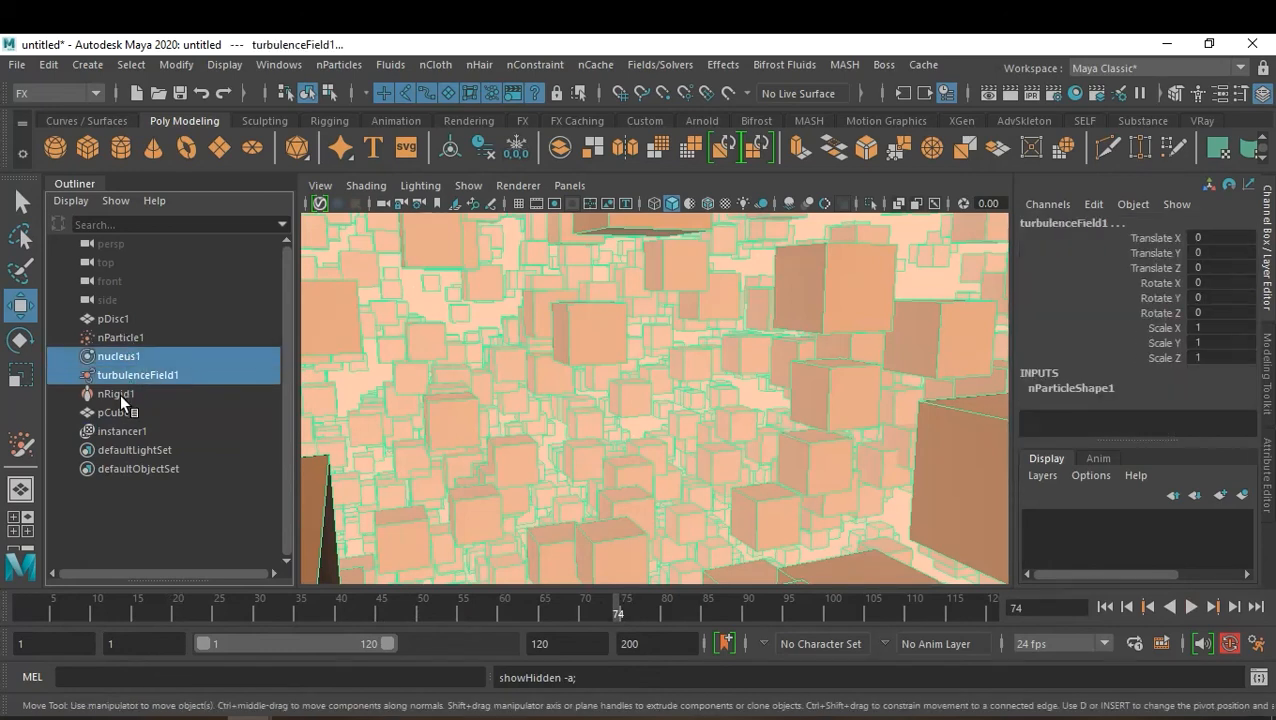
{"action": "left_click", "coordinate": [126, 393], "text": "ctrl"}
{"action": "key", "text": "ctrl+h"}
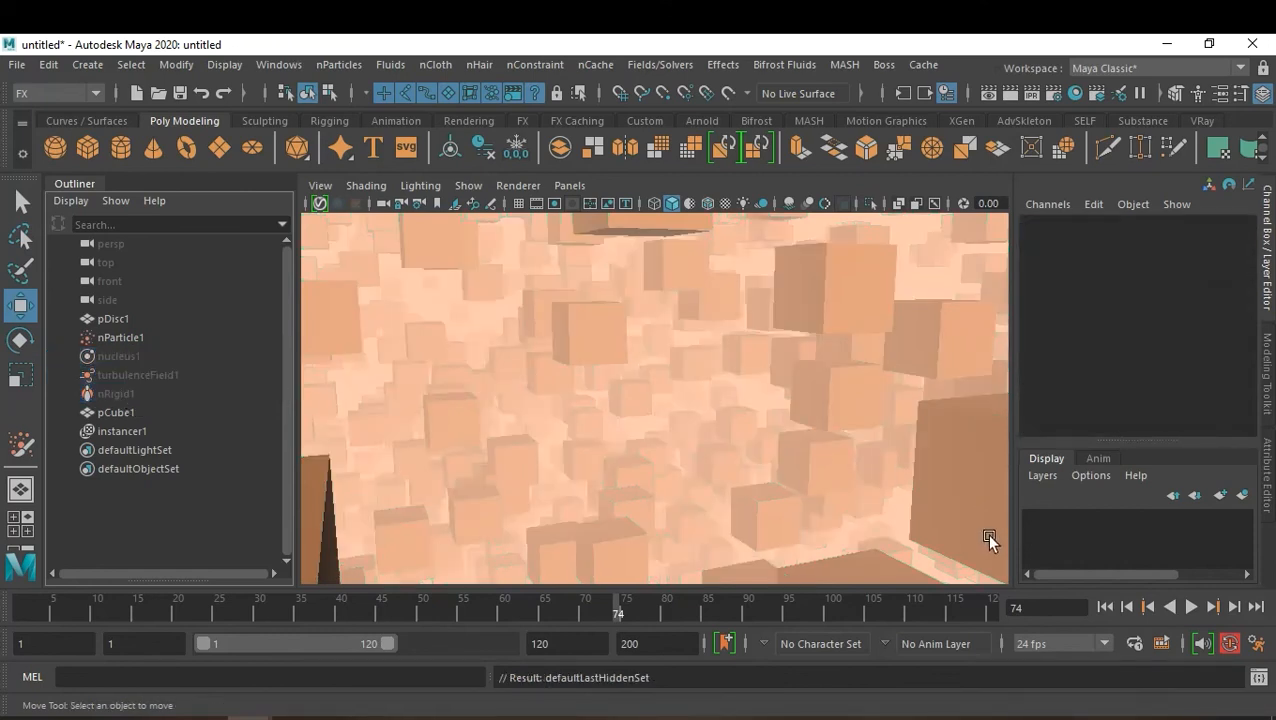
{"action": "left_click", "coordinate": [1105, 607]}
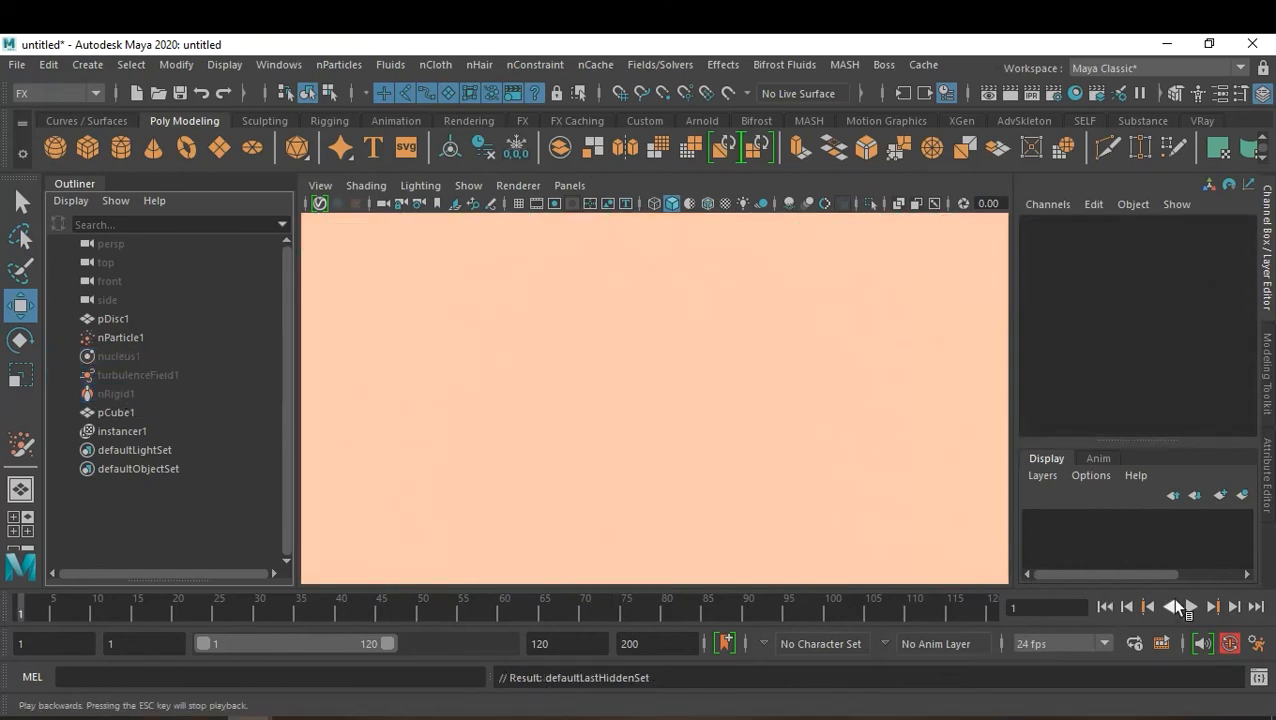
{"action": "left_click", "coordinate": [1190, 607]}
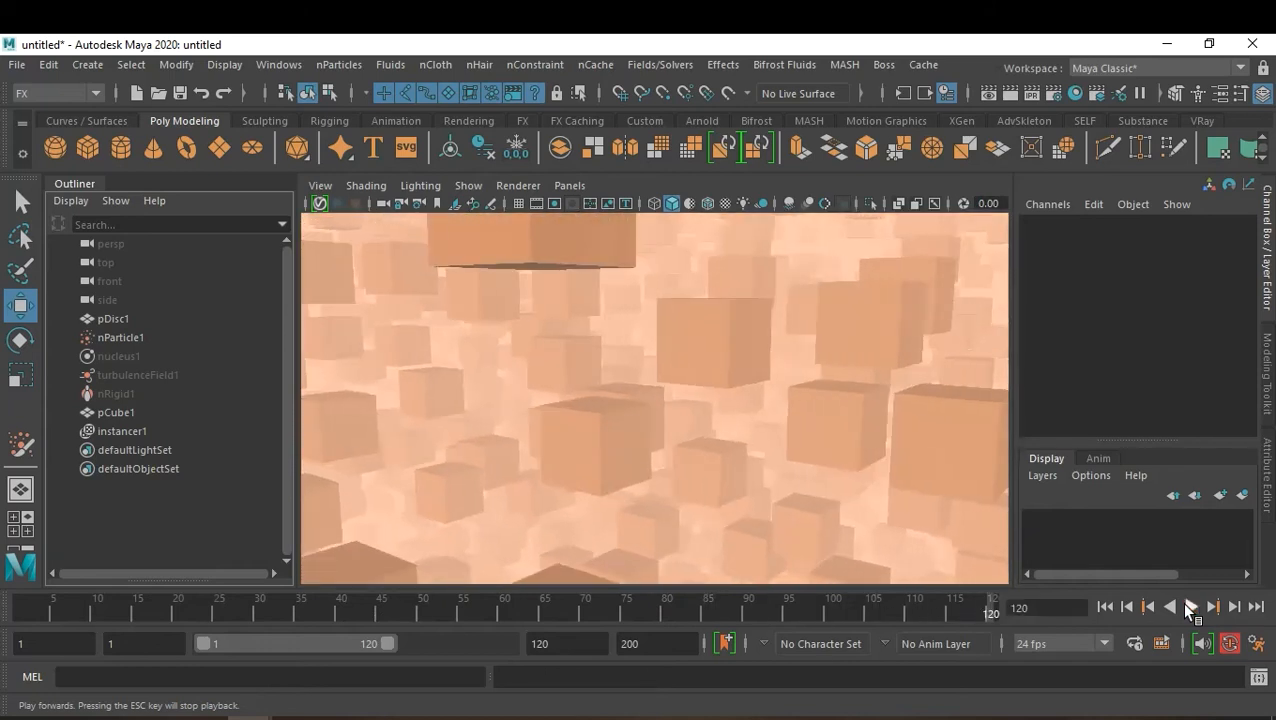
Step: In the Playblast options, set the movie file to 26-07-2021 inside the G:\FX Session 2021\july 2021\26-07-2021 folder
{"action": "right_click", "coordinate": [739, 612]}
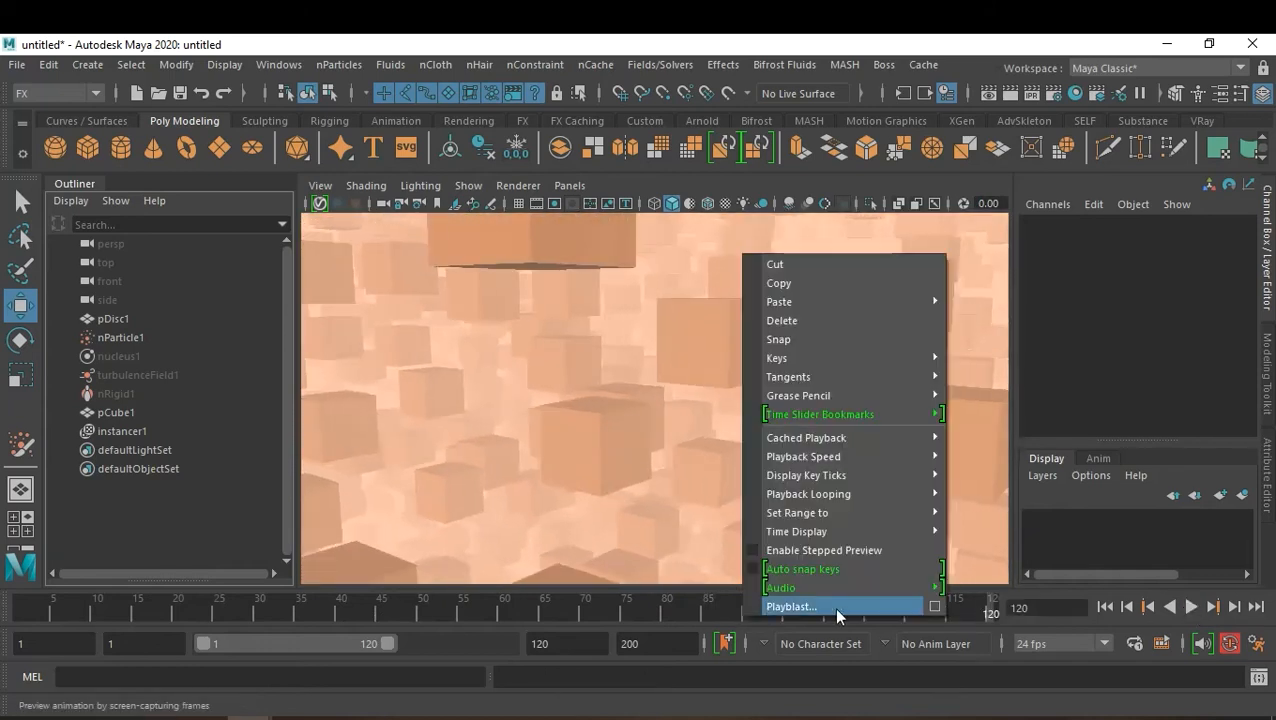
{"action": "left_click", "coordinate": [933, 607]}
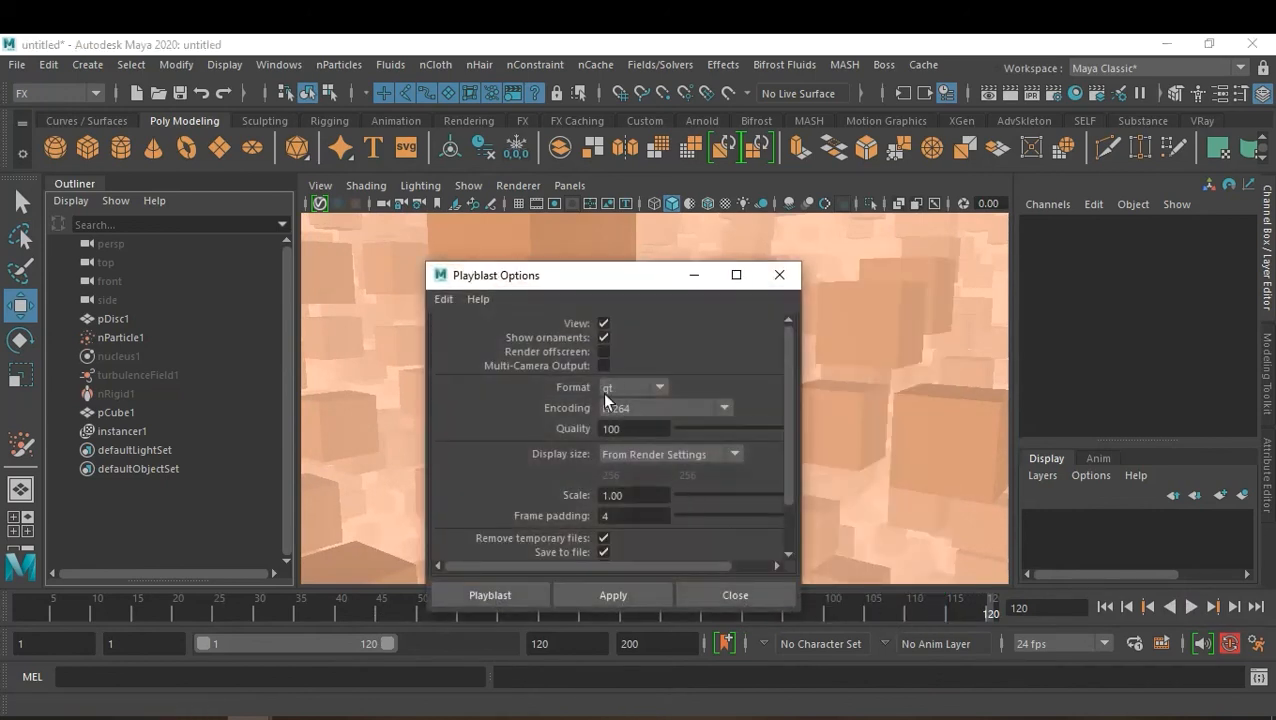
{"action": "scroll", "coordinate": [617, 464], "scroll_direction": "down", "scroll_amount": 2}
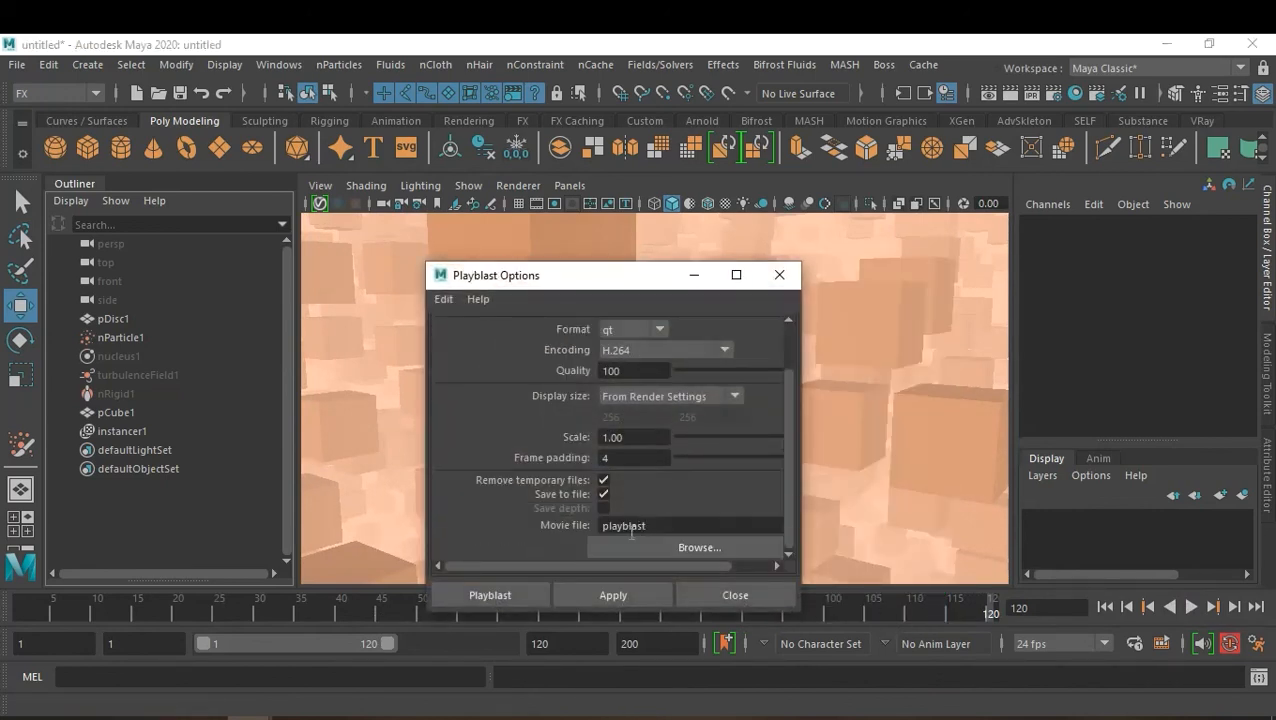
{"action": "left_click", "coordinate": [652, 552]}
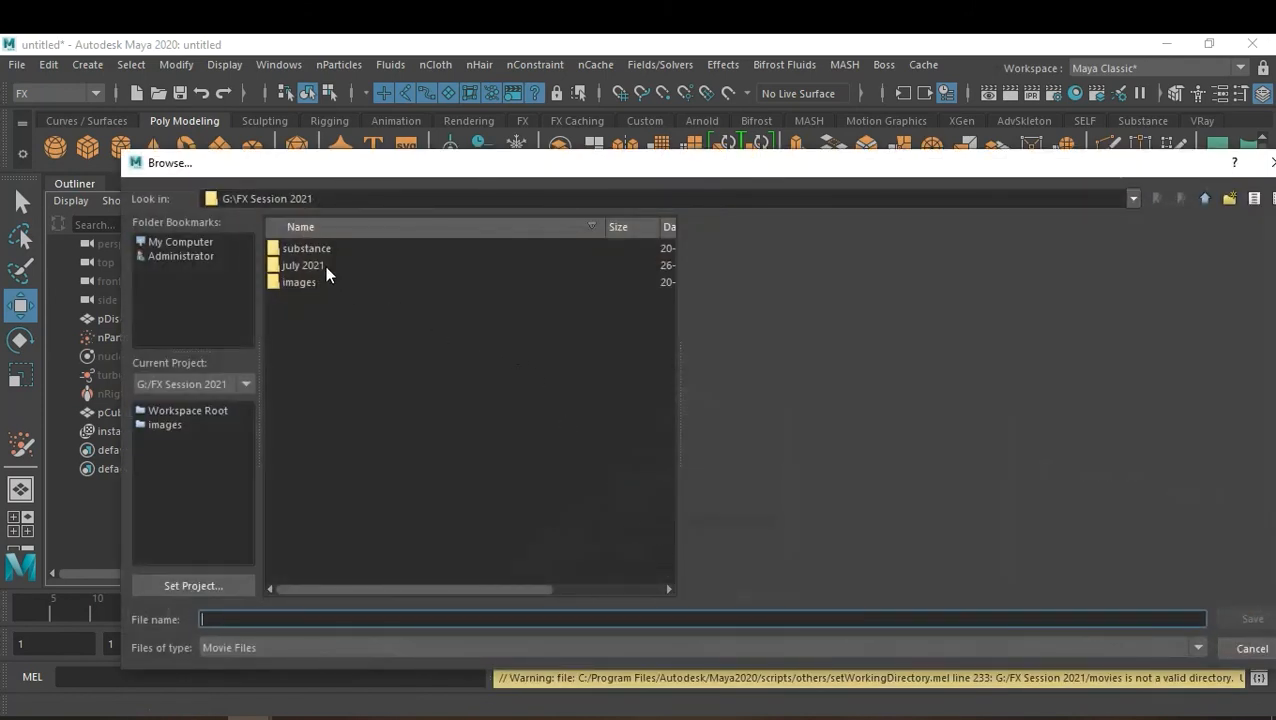
{"action": "double_click", "coordinate": [321, 265]}
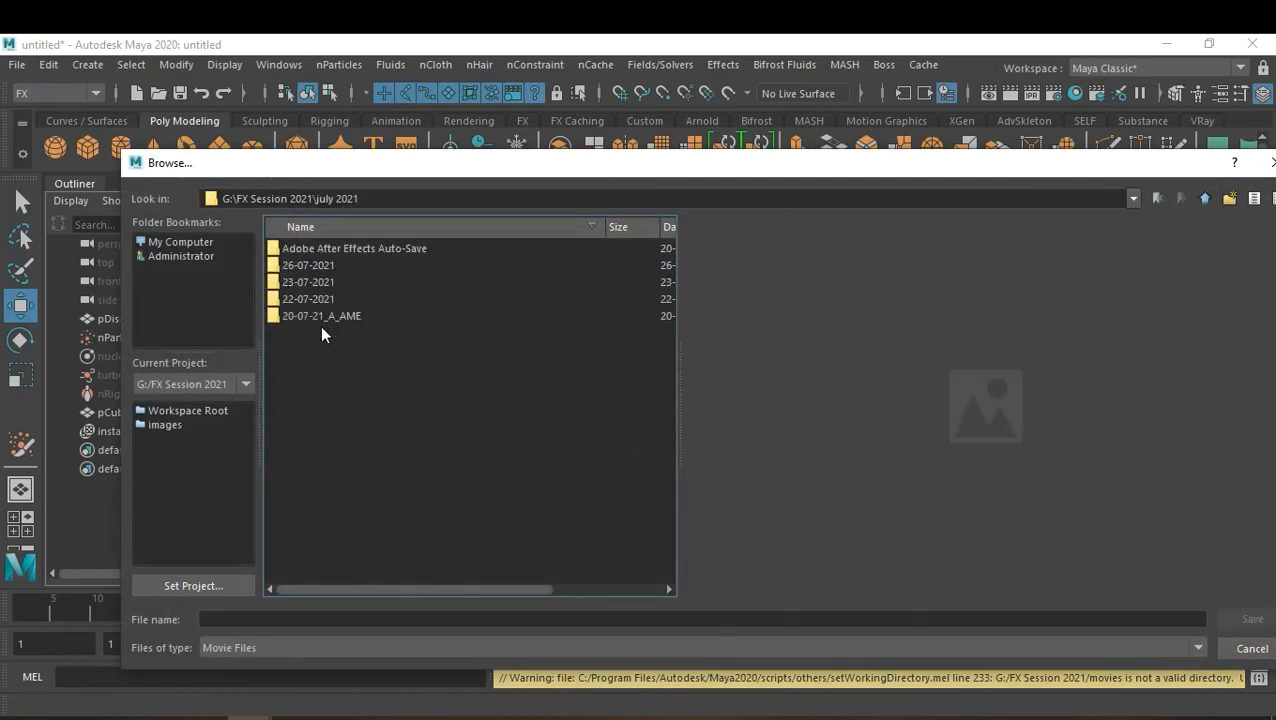
{"action": "double_click", "coordinate": [309, 264]}
{"action": "left_click", "coordinate": [273, 618]}
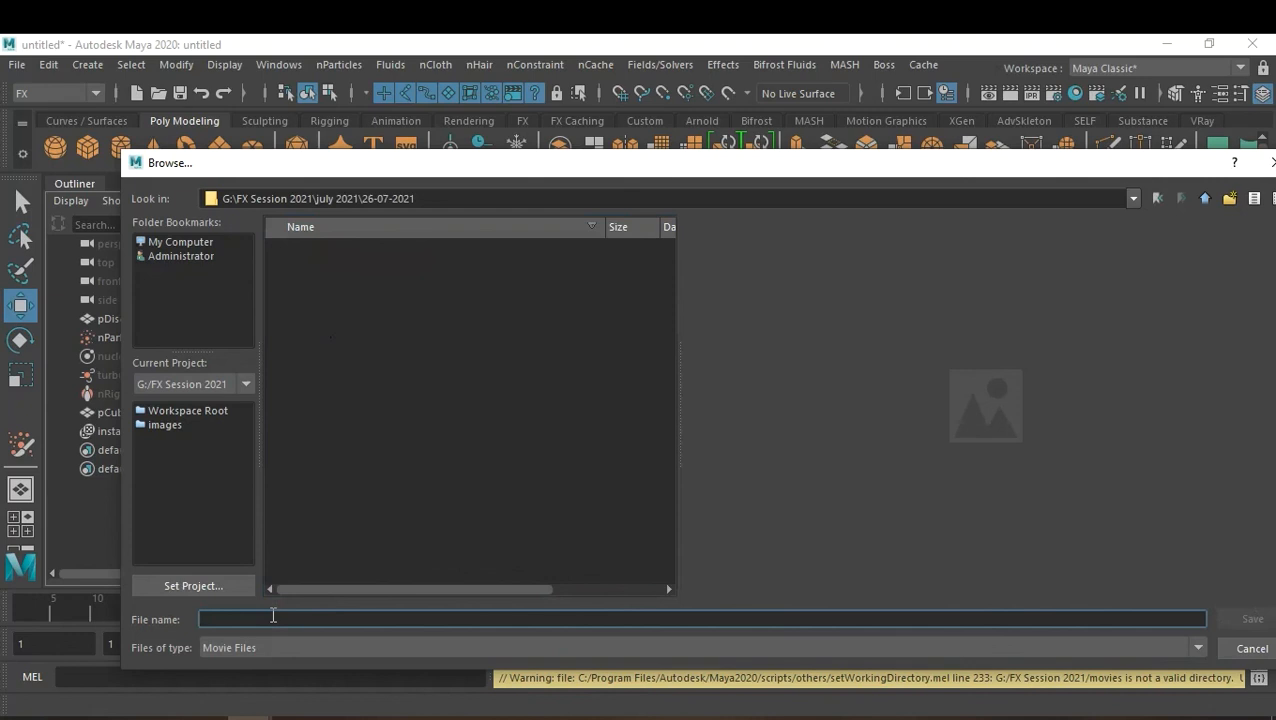
{"action": "type", "text": "26"}
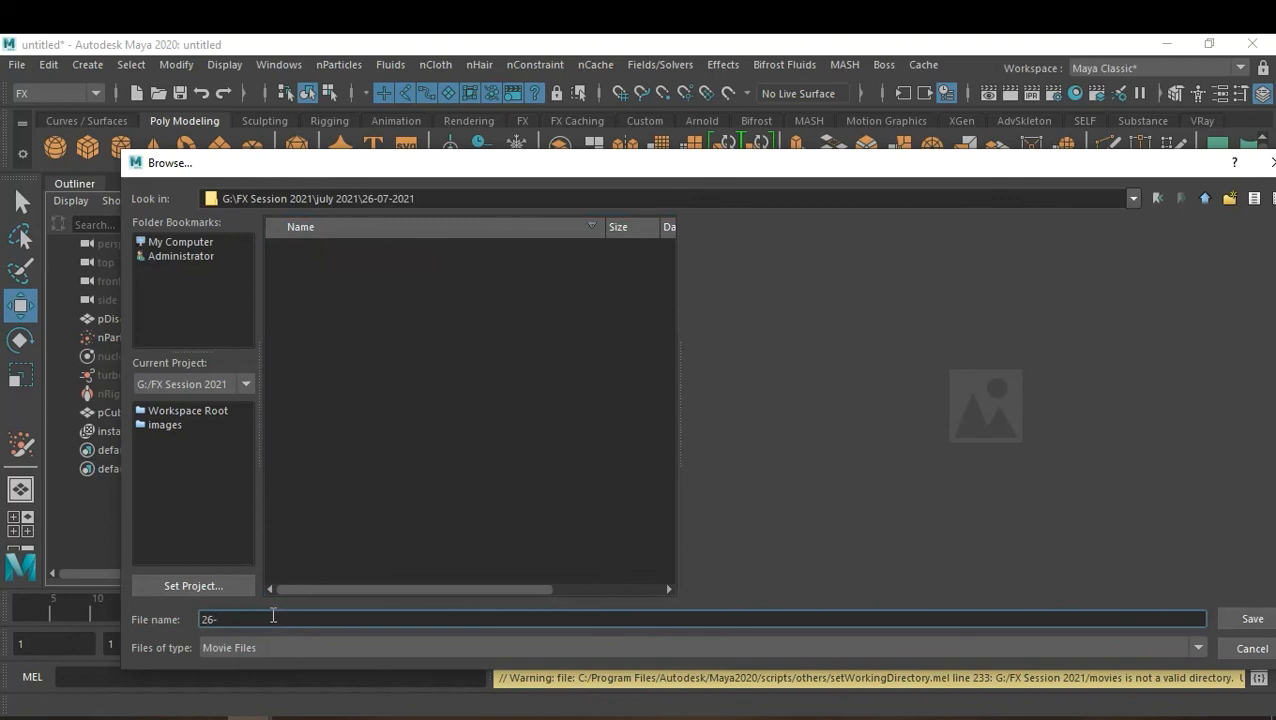
{"action": "type", "text": "-07-2021"}
{"action": "left_click", "coordinate": [1251, 619]}
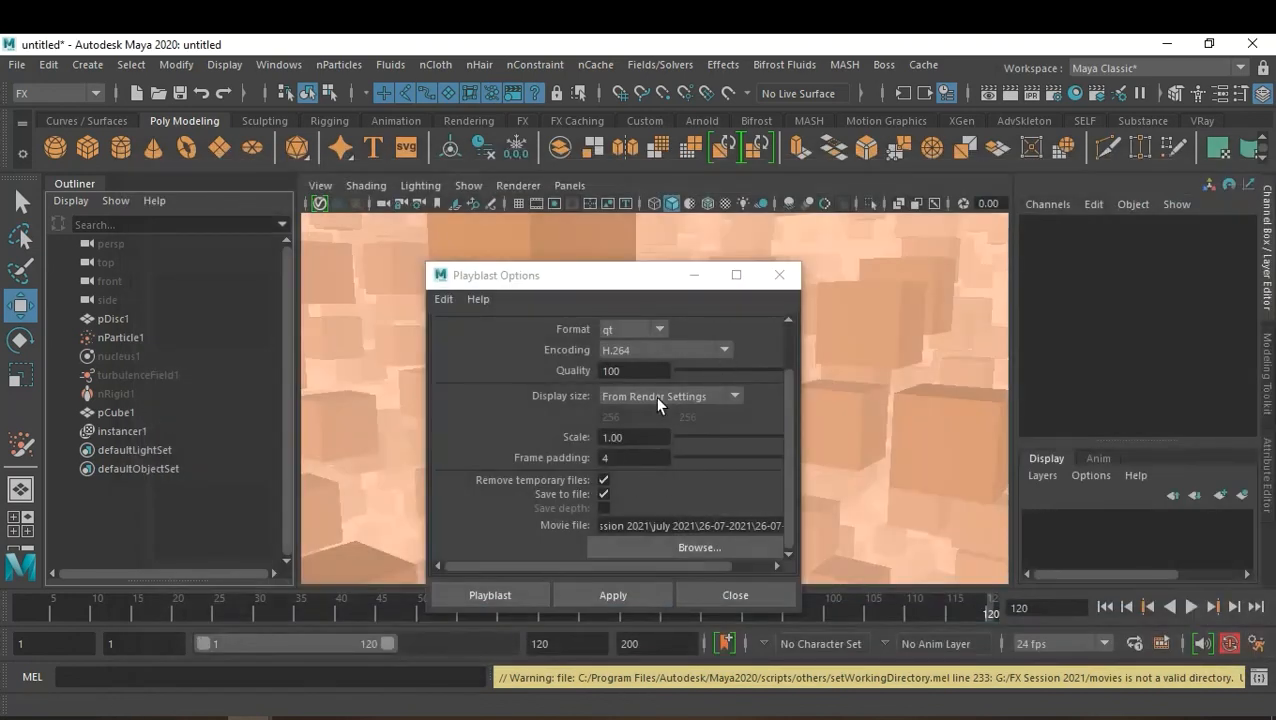
Step: Set the render image size to the HD_1080 preset with a resolution of 300 pixels/inch, and start the playblast
{"action": "left_click", "coordinate": [1057, 95]}
{"action": "scroll", "coordinate": [414, 406], "scroll_direction": "down", "scroll_amount": 10}
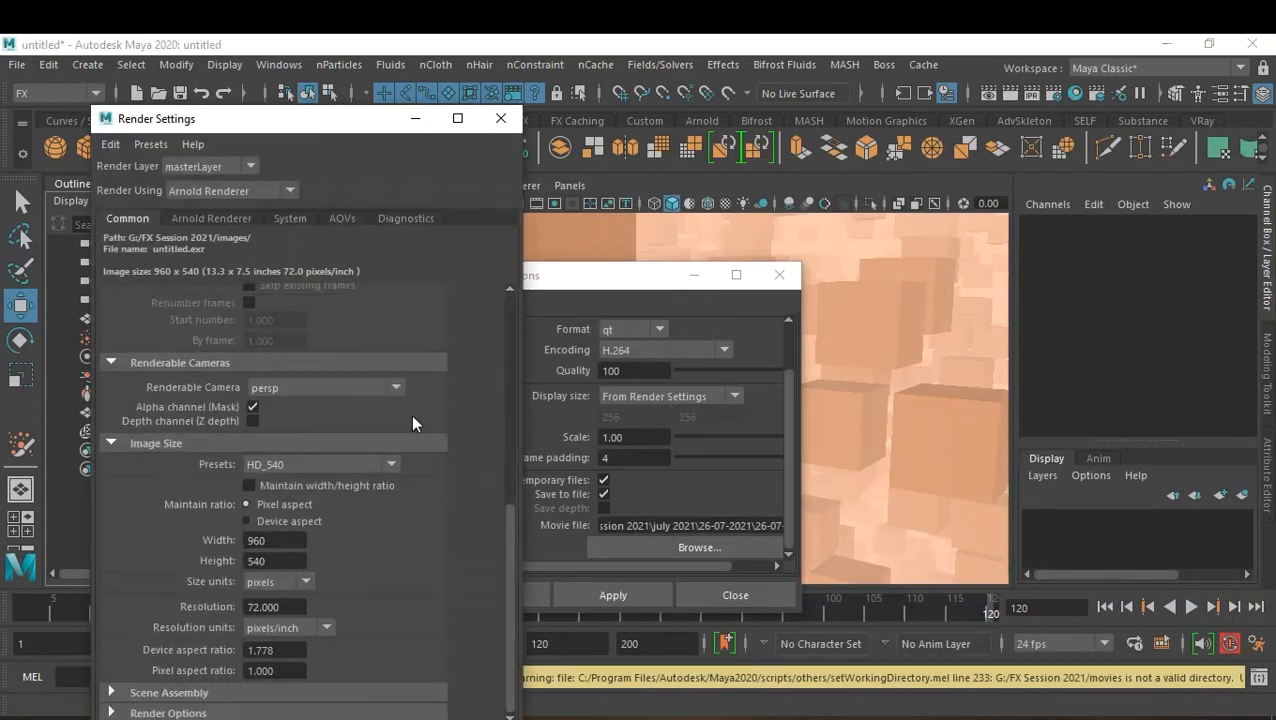
{"action": "left_click", "coordinate": [331, 463]}
{"action": "scroll", "coordinate": [310, 612], "scroll_direction": "down", "scroll_amount": 1}
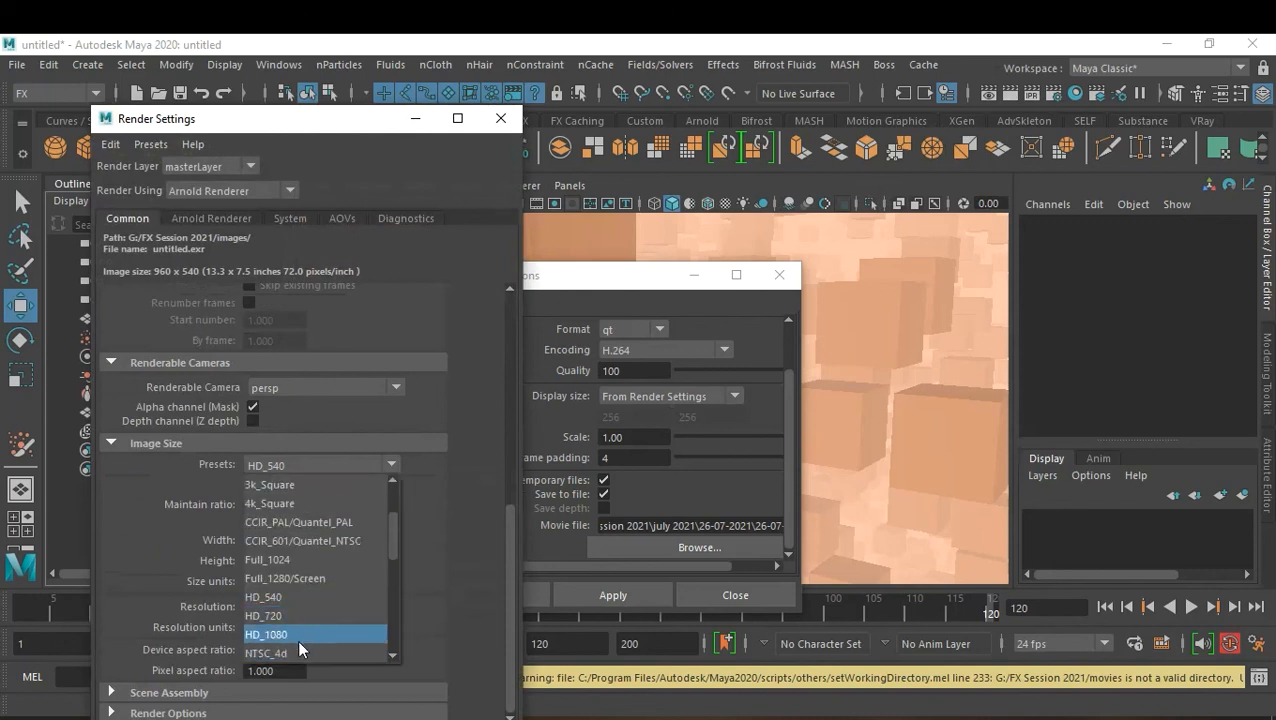
{"action": "left_click", "coordinate": [297, 636]}
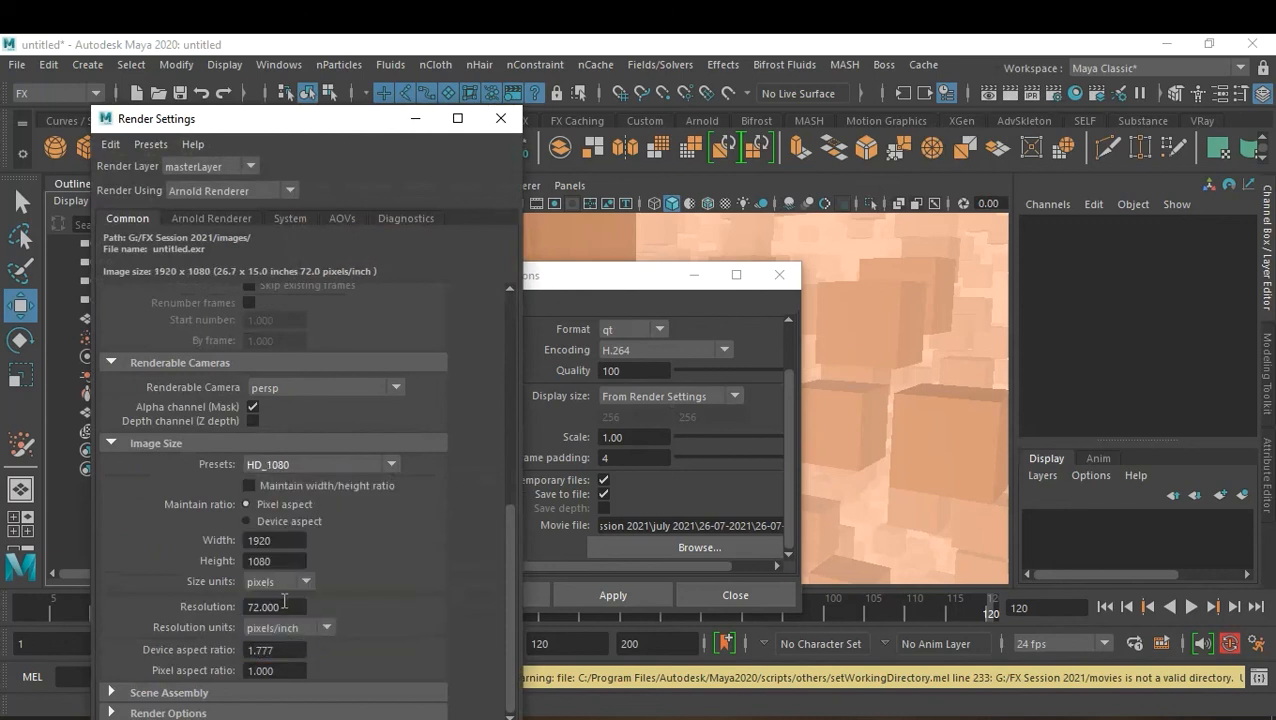
{"action": "left_click_drag", "start_coordinate": [298, 607], "coordinate": [212, 586]}
{"action": "type", "text": "300"}
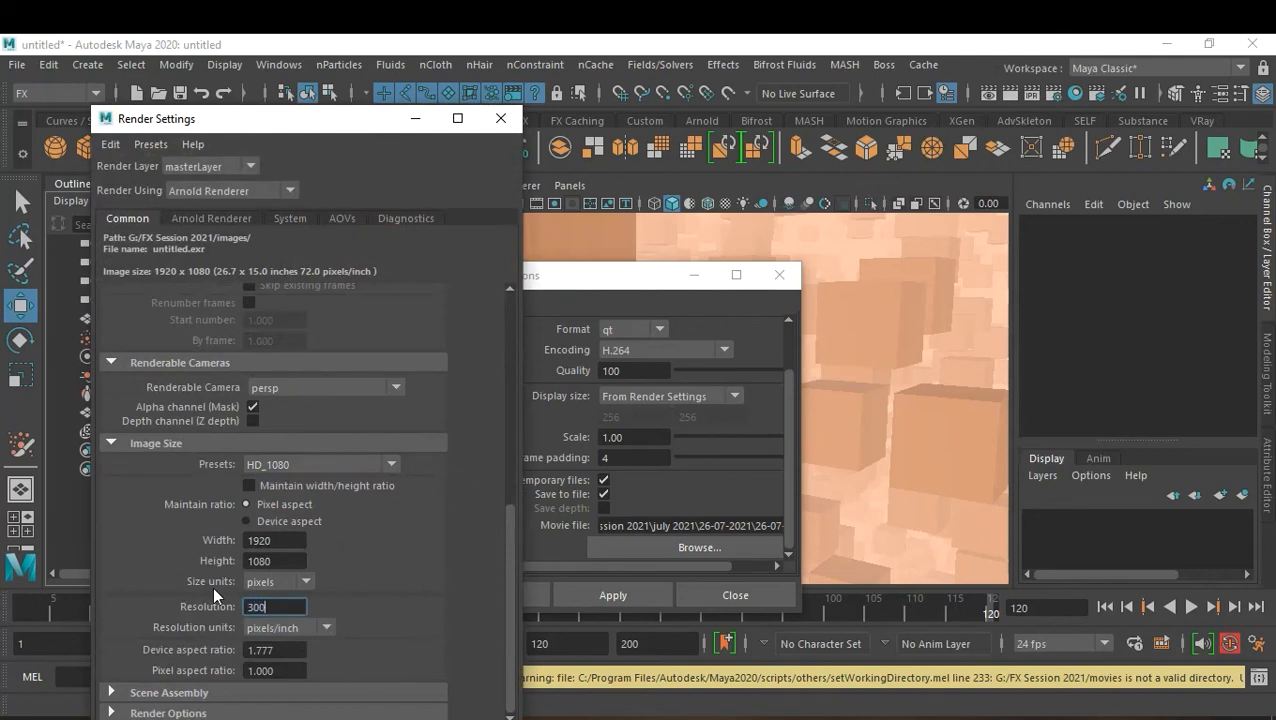
{"action": "key", "text": "Return"}
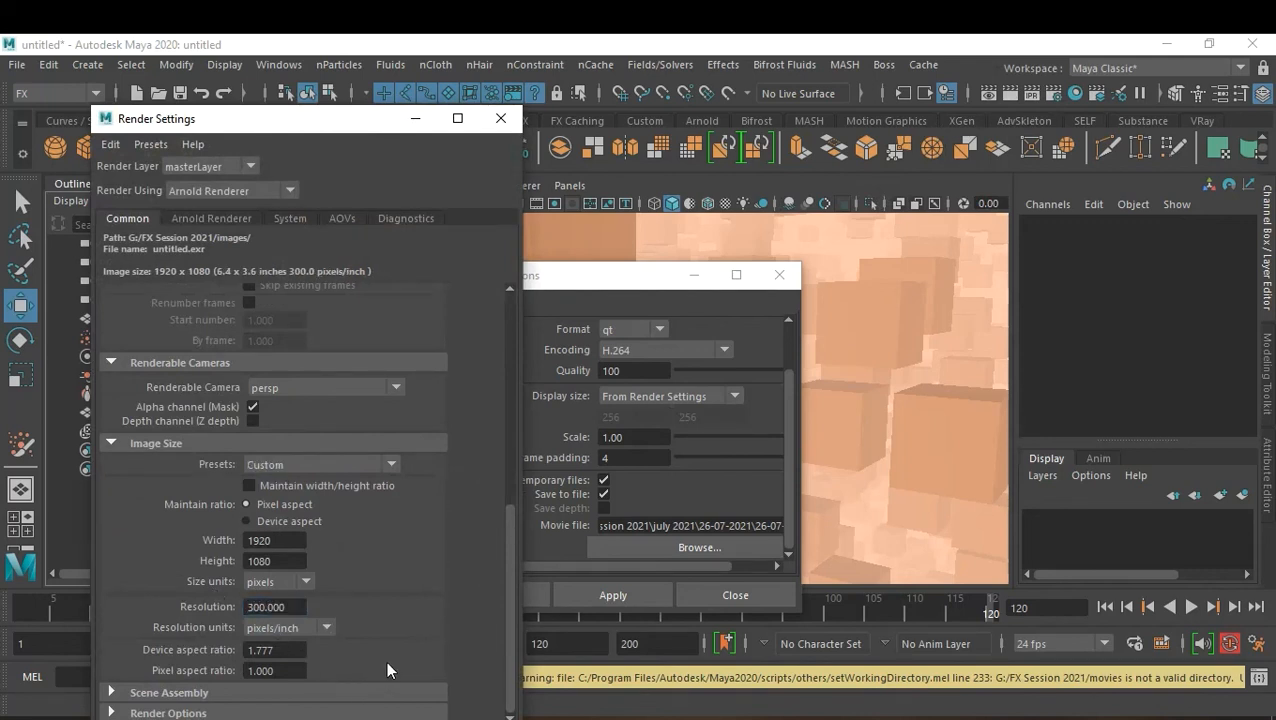
{"action": "left_click", "coordinate": [509, 118]}
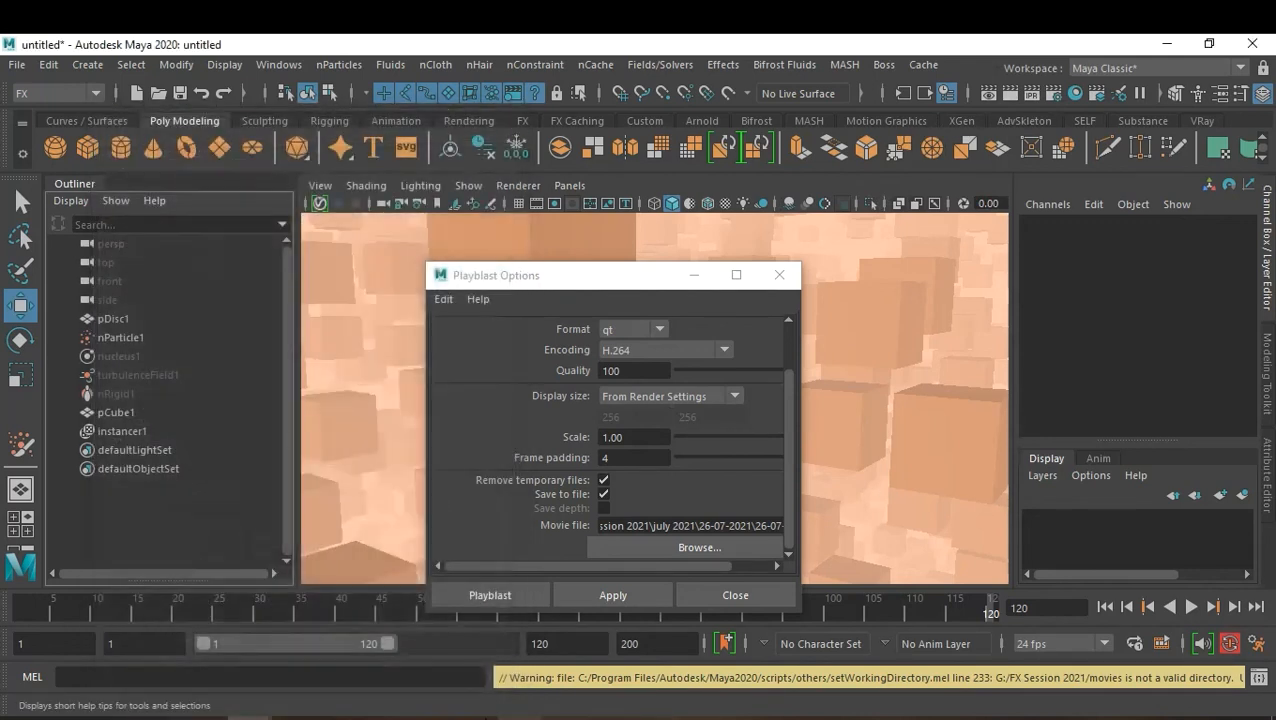
{"action": "left_click", "coordinate": [495, 597]}
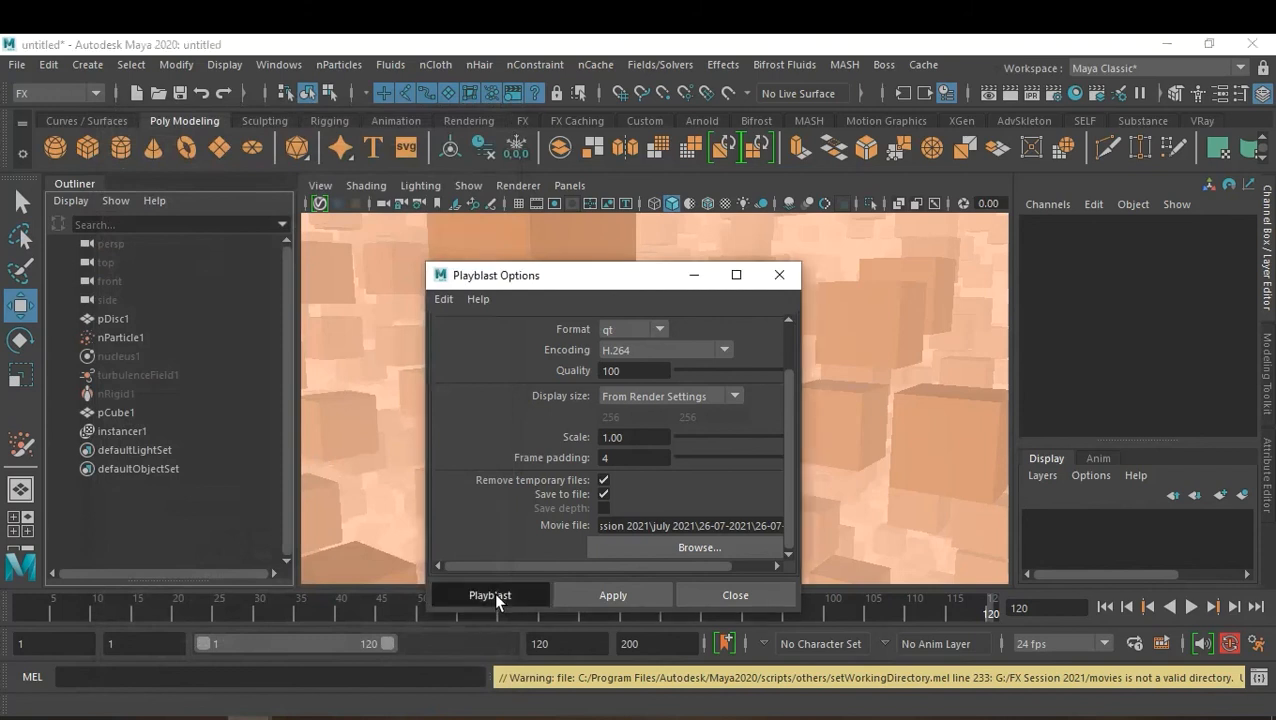